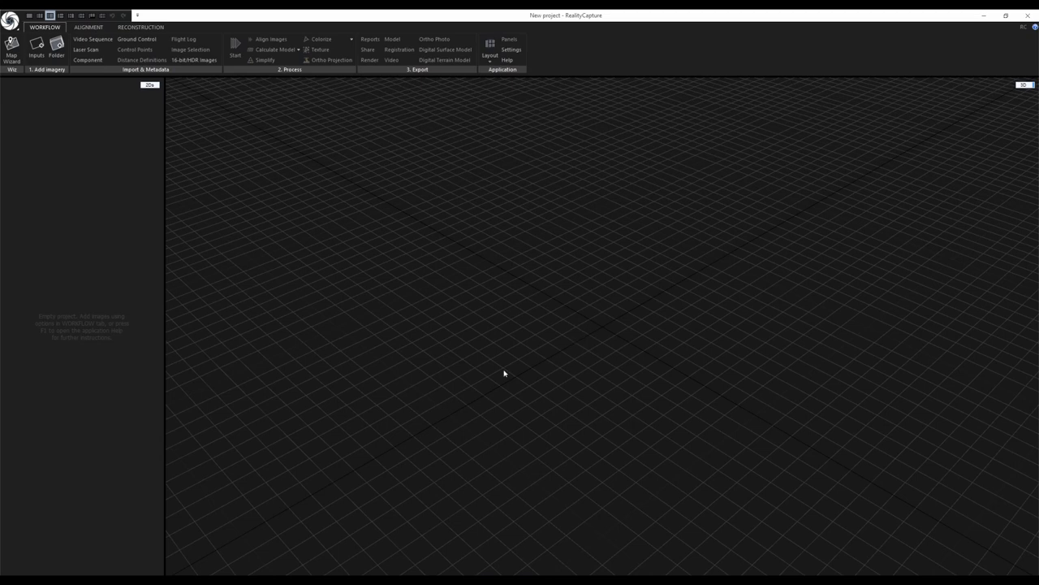
{"action": "left_click_drag", "start_coordinate": [533, 383], "coordinate": [544, 395]}
{"action": "scroll", "coordinate": [545, 395], "scroll_direction": "down", "scroll_amount": 2}
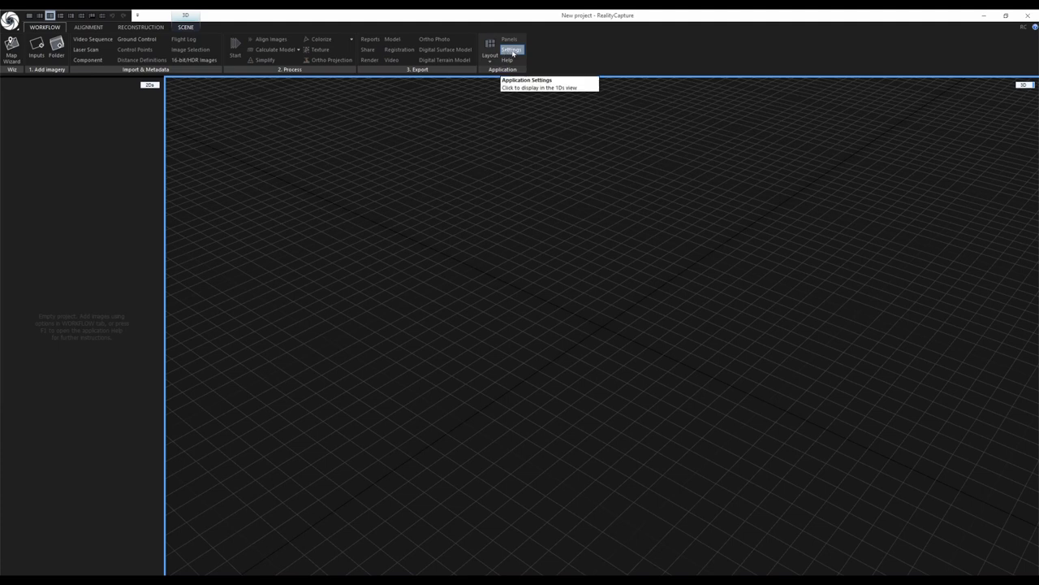
{"action": "left_click", "coordinate": [89, 28]}
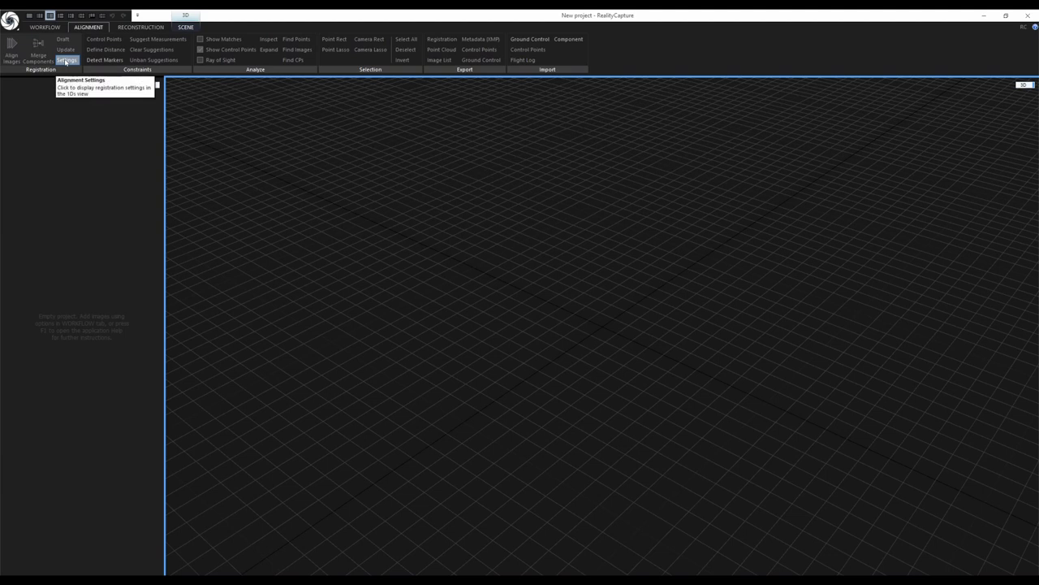
{"action": "left_click", "coordinate": [139, 28]}
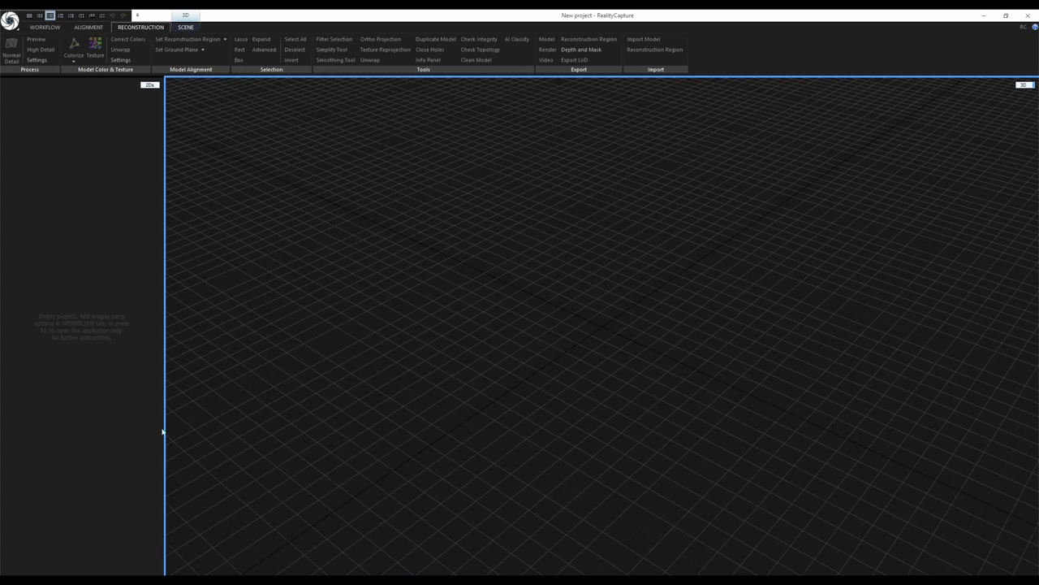
{"action": "left_click_drag", "start_coordinate": [422, 341], "coordinate": [408, 320]}
Start a global settings import from the application settings, accepting the overwrite warning and choosing not to show it again
{"action": "left_click", "coordinate": [53, 28]}
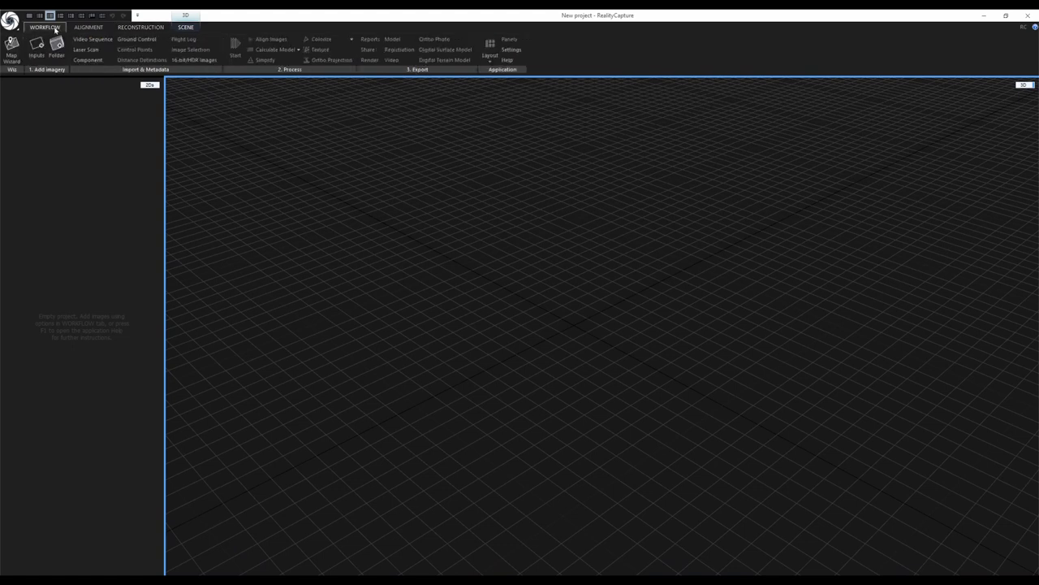
{"action": "left_click", "coordinate": [513, 50]}
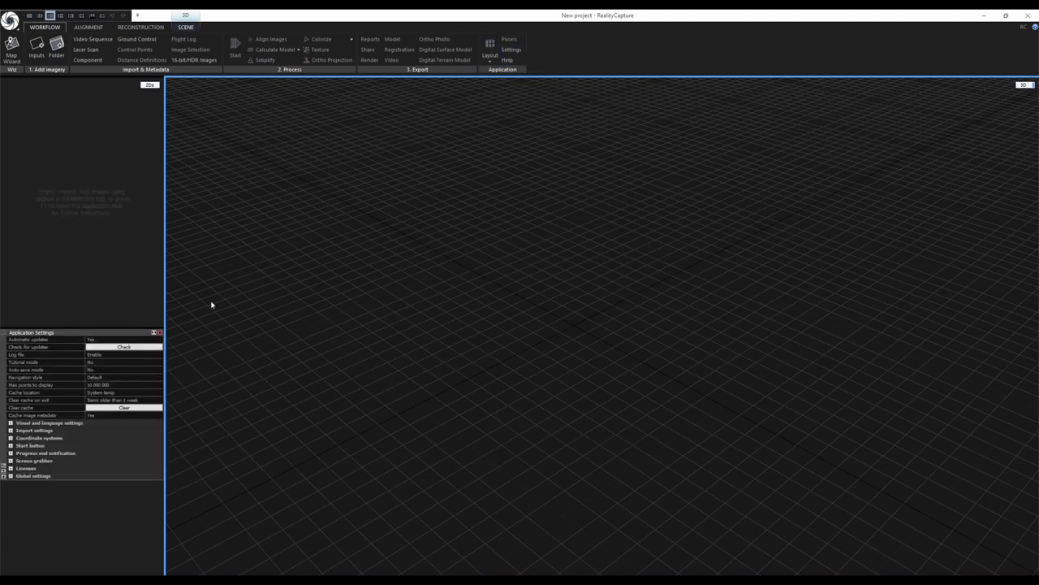
{"action": "left_click", "coordinate": [11, 476]}
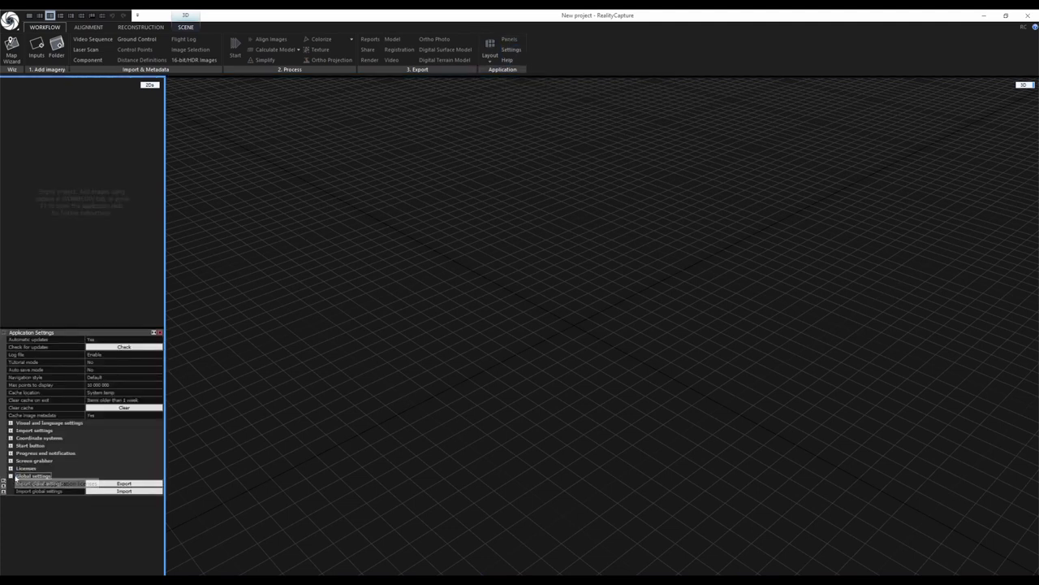
{"action": "left_click", "coordinate": [123, 491]}
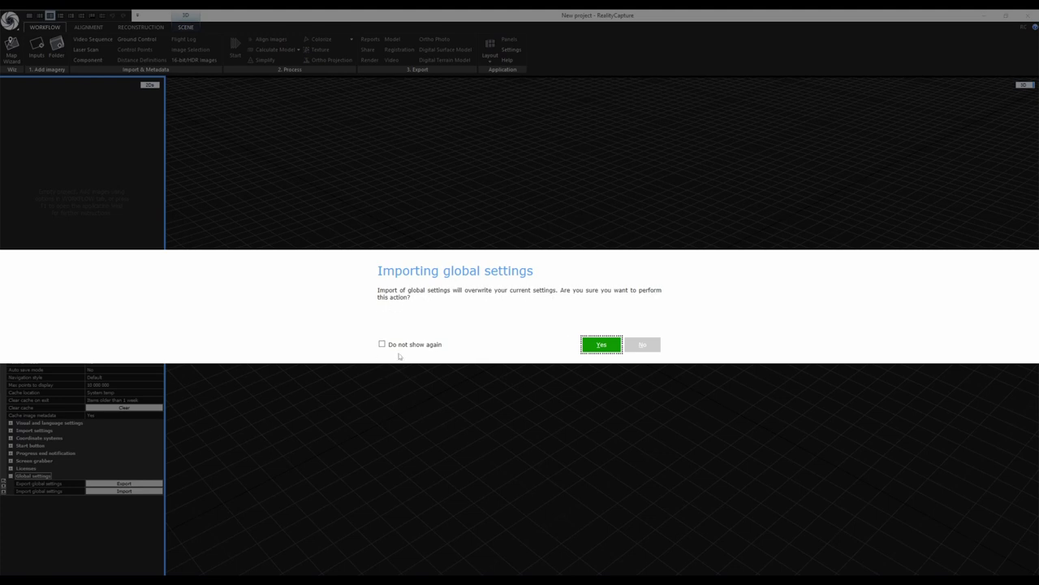
{"action": "left_click", "coordinate": [382, 344]}
{"action": "left_click", "coordinate": [600, 344]}
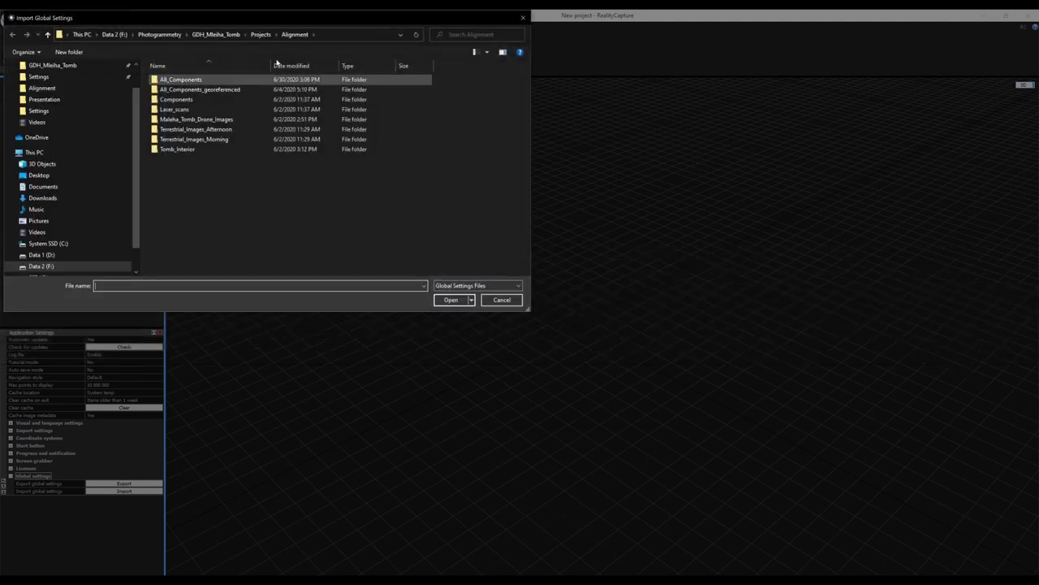
Import the global settings .rcconfig file from the Settings folder of GDH_Mleiha_Tomb and restart the application
{"action": "left_click_drag", "start_coordinate": [222, 19], "coordinate": [391, 118]}
{"action": "scroll", "coordinate": [251, 235], "scroll_direction": "up", "scroll_amount": 1}
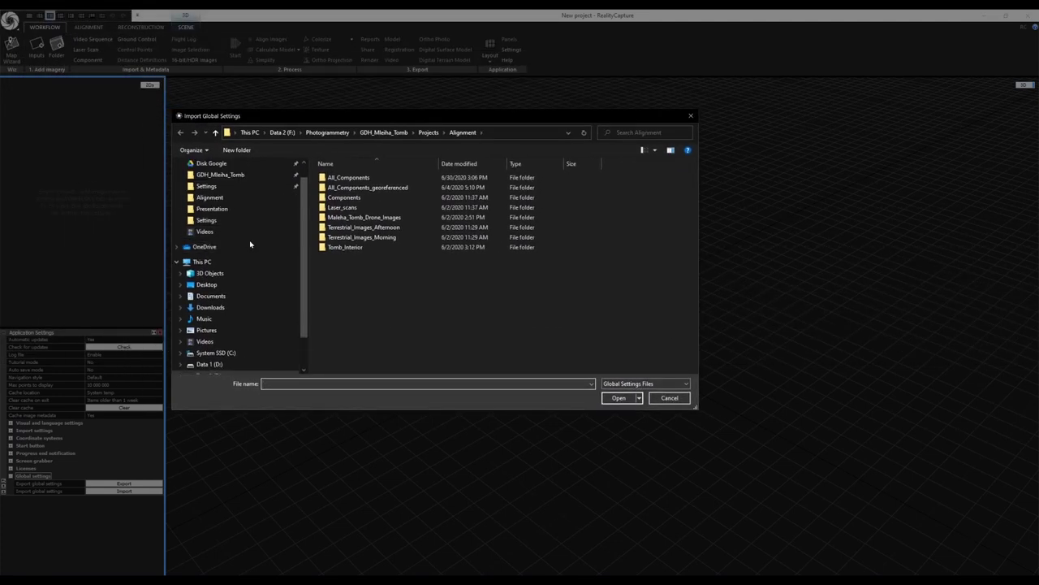
{"action": "left_click", "coordinate": [214, 187]}
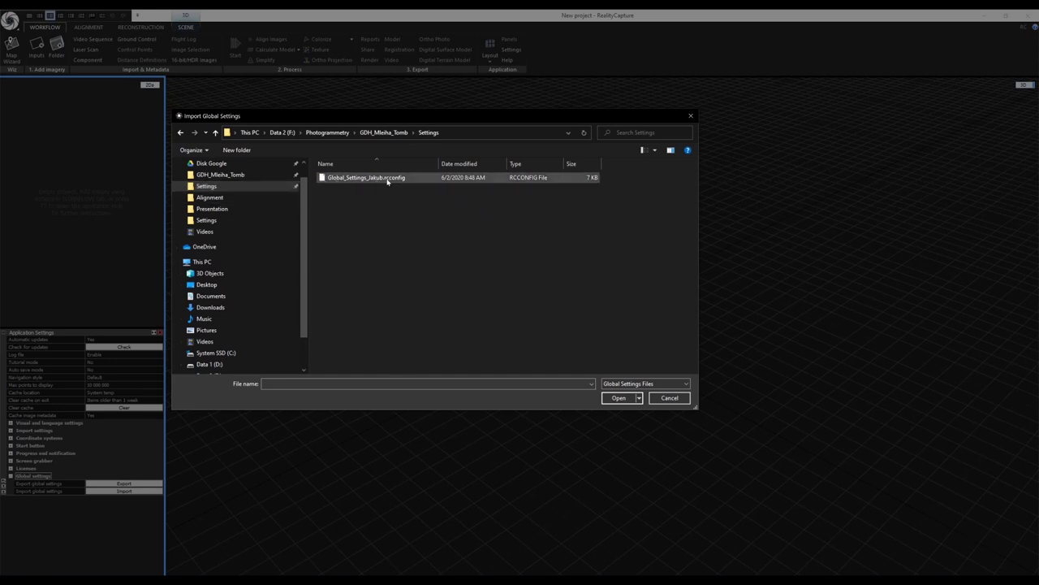
{"action": "left_click", "coordinate": [386, 181]}
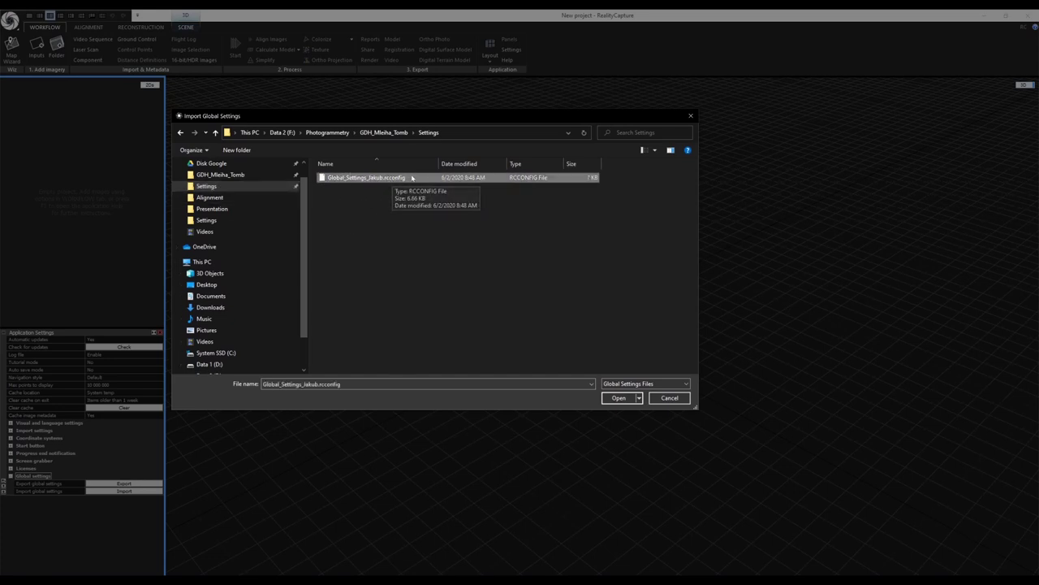
{"action": "left_click", "coordinate": [619, 398]}
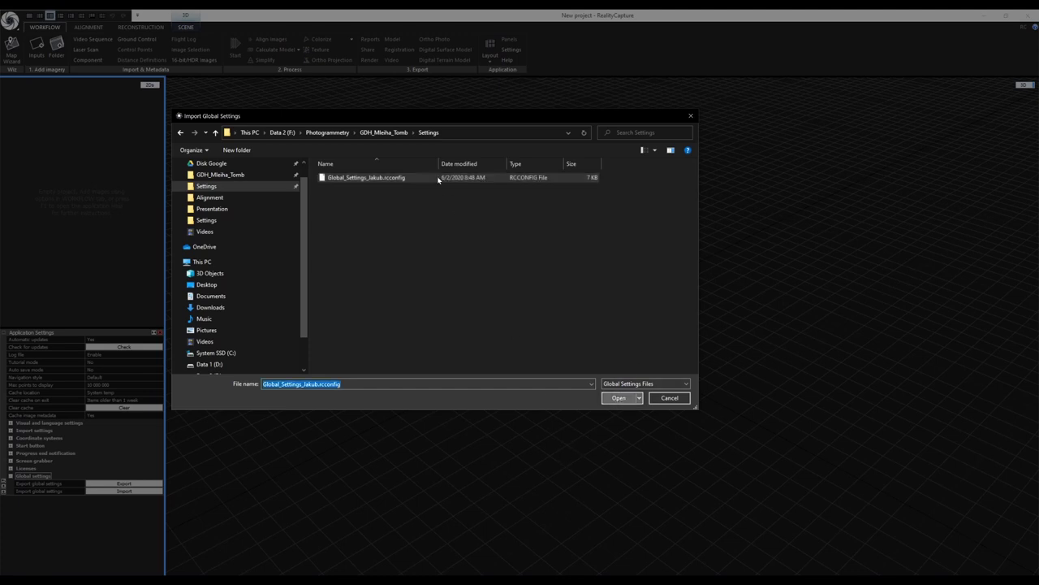
{"action": "left_click", "coordinate": [619, 398]}
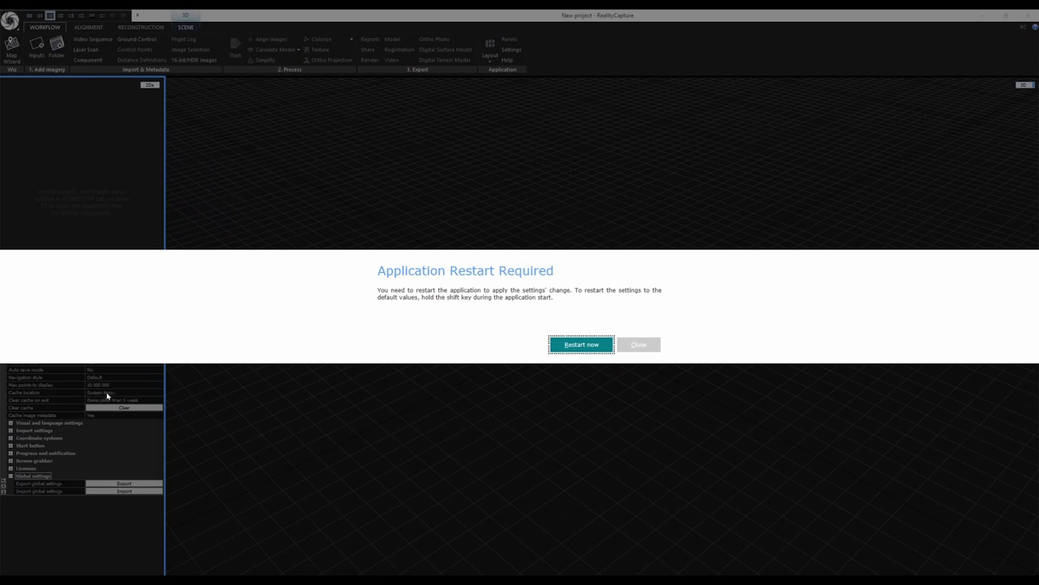
{"action": "left_click", "coordinate": [560, 347]}
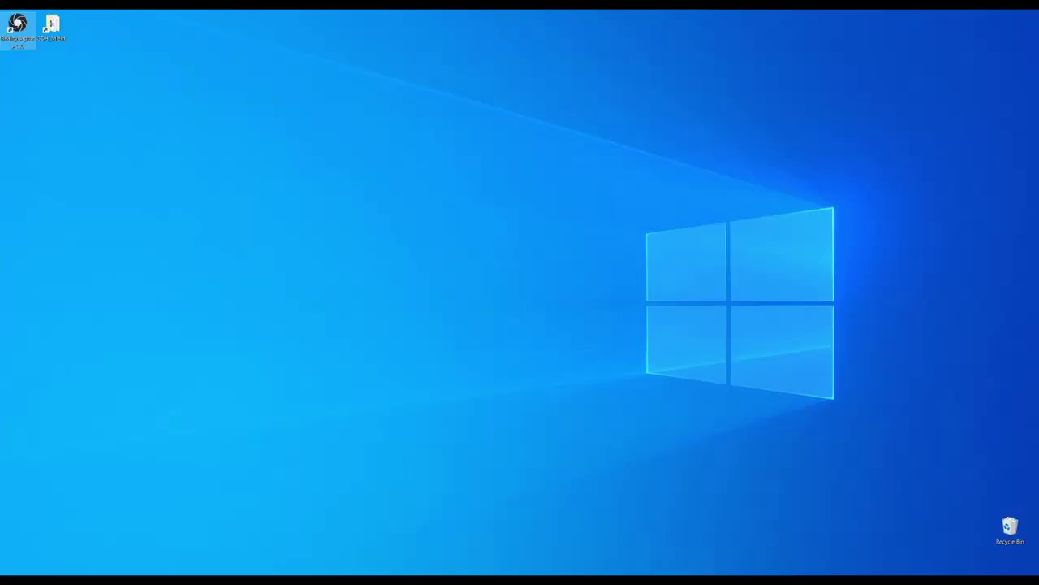
{"action": "left_click", "coordinate": [834, 578]}
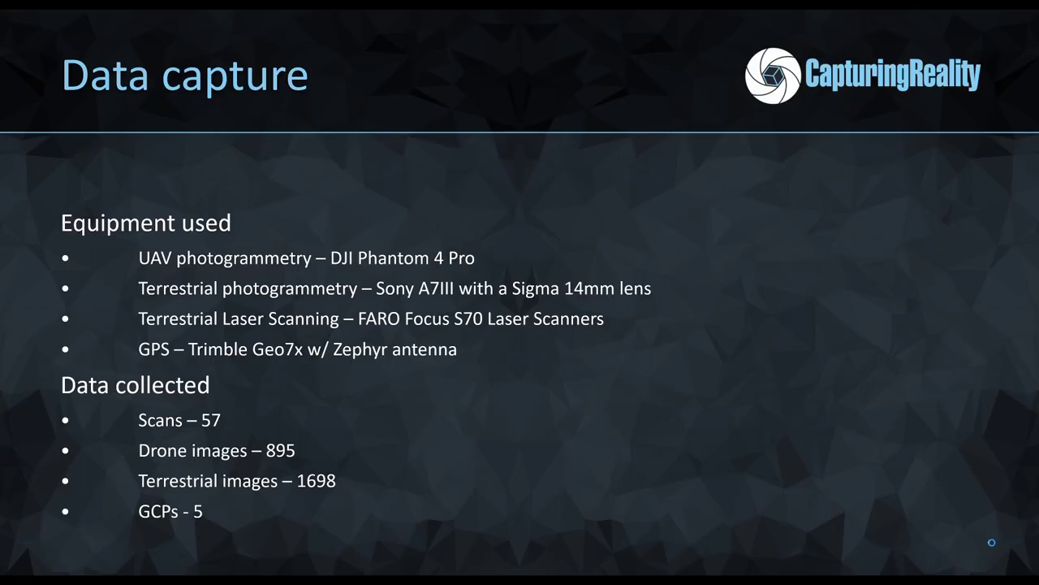
{"action": "left_click", "coordinate": [989, 546]}
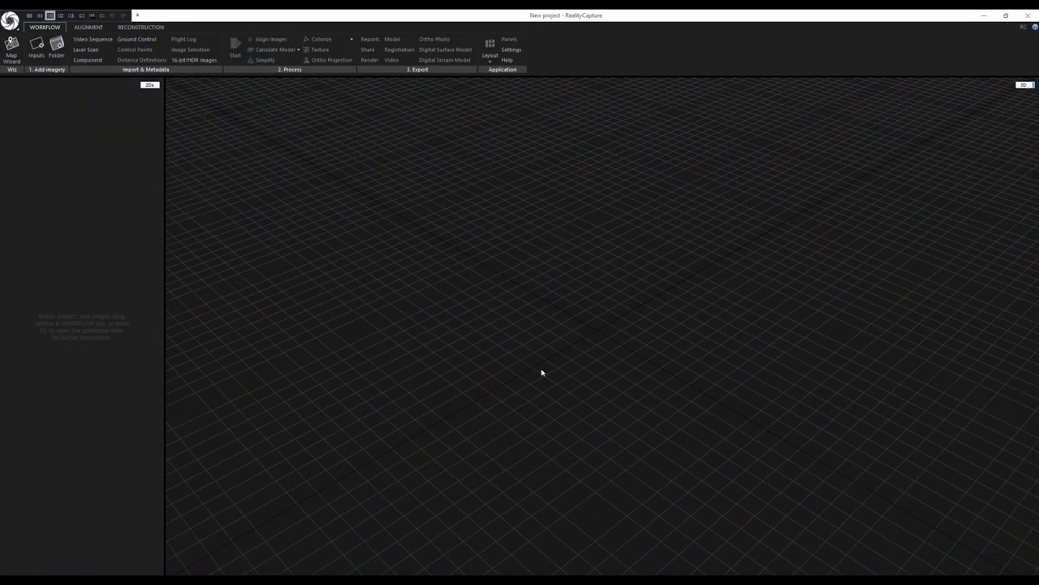
{"action": "left_click", "coordinate": [566, 353]}
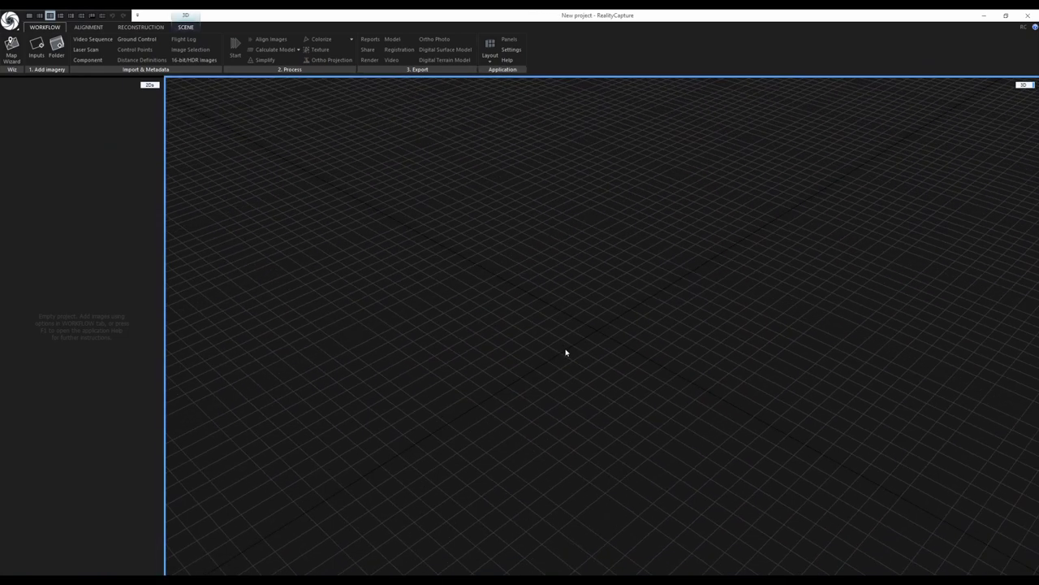
Examine the application settings, covering the cache location, the import settings, and the project and output coordinate systems
{"action": "left_click", "coordinate": [511, 50]}
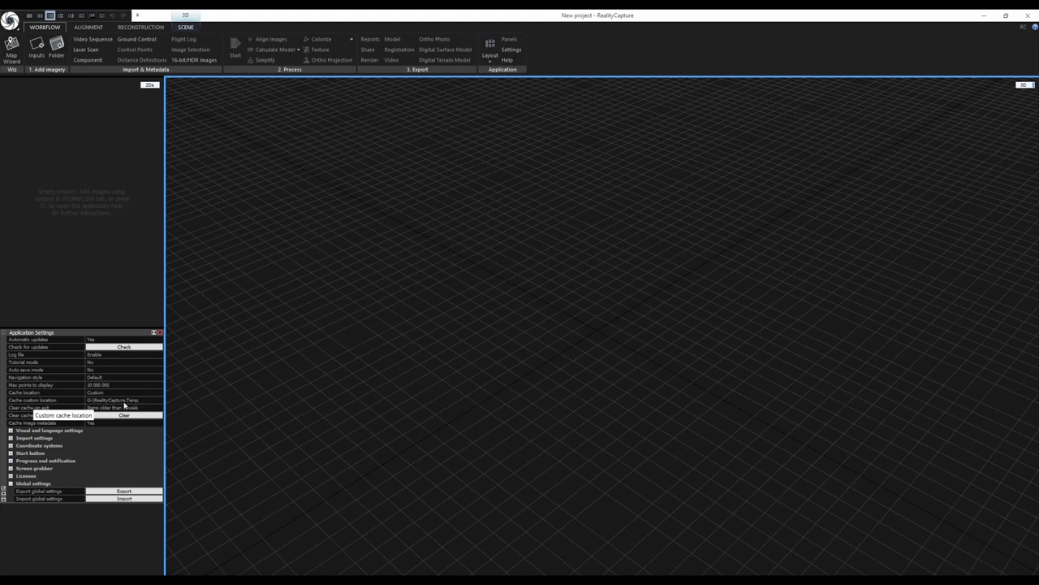
{"action": "left_click", "coordinate": [11, 438]}
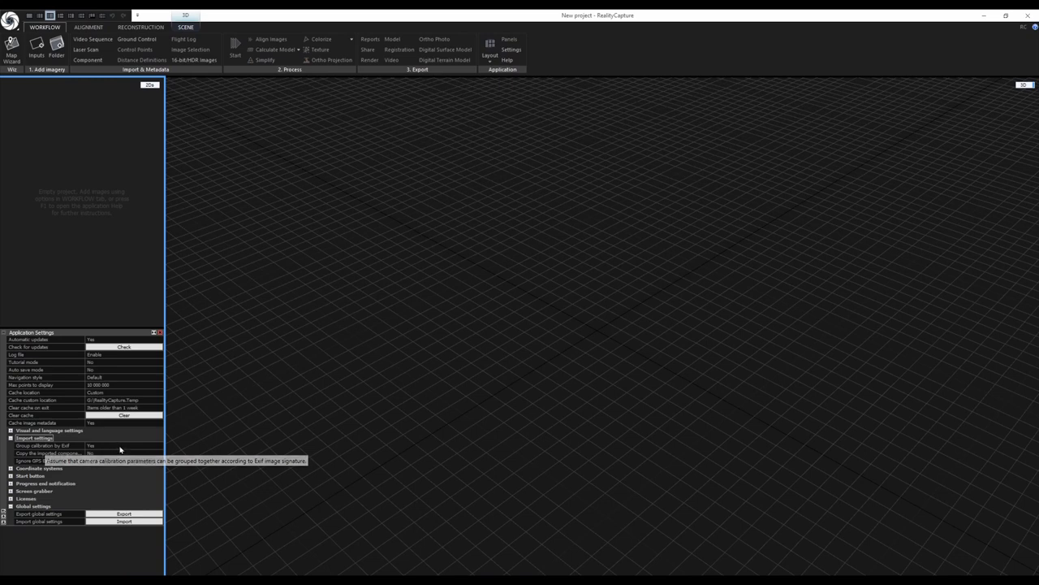
{"action": "left_click_drag", "start_coordinate": [306, 447], "coordinate": [323, 441]}
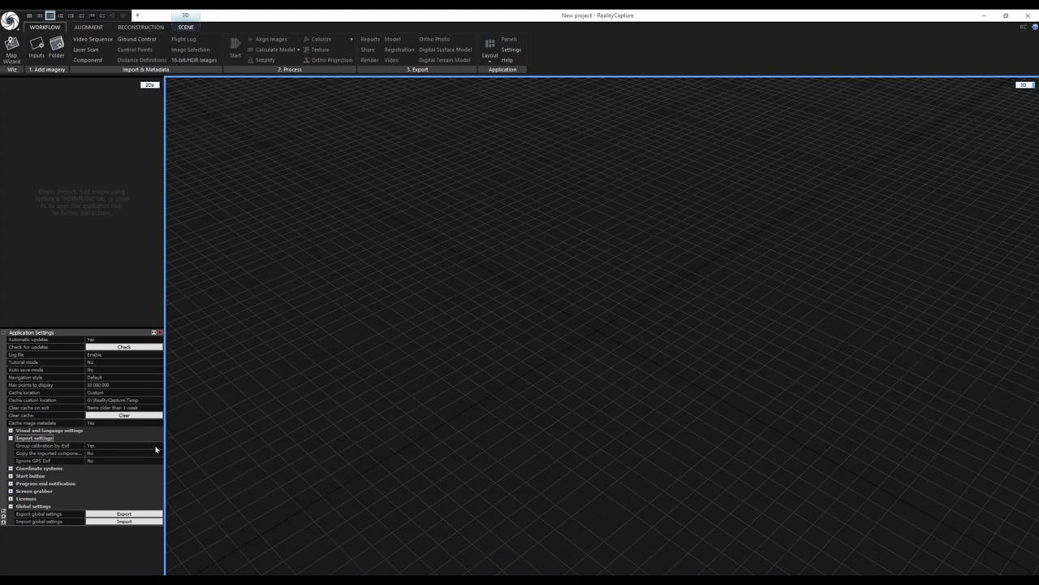
{"action": "mouse_move", "coordinate": [114, 450]}
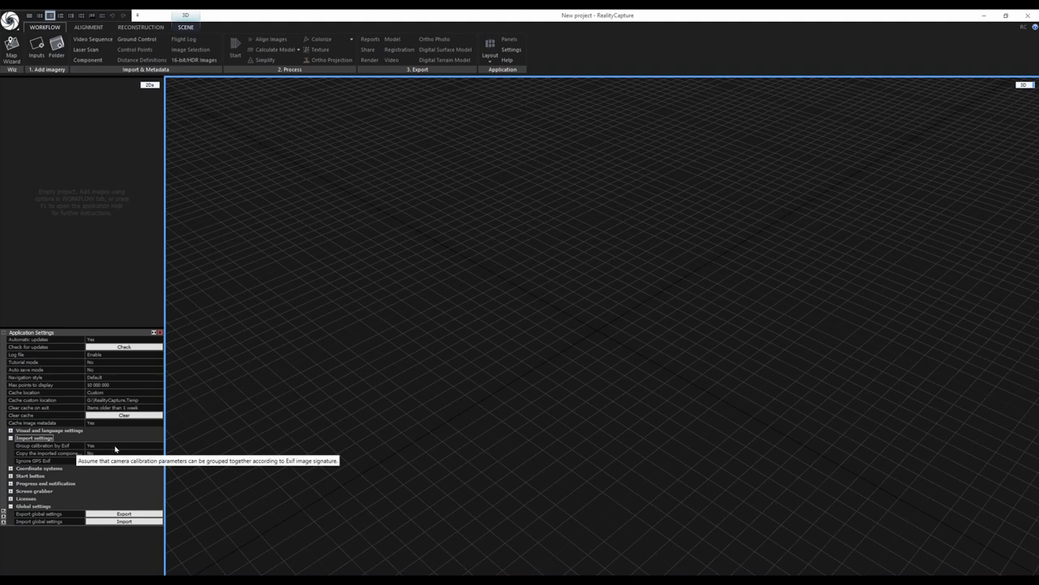
{"action": "left_click_drag", "start_coordinate": [102, 331], "coordinate": [103, 290]}
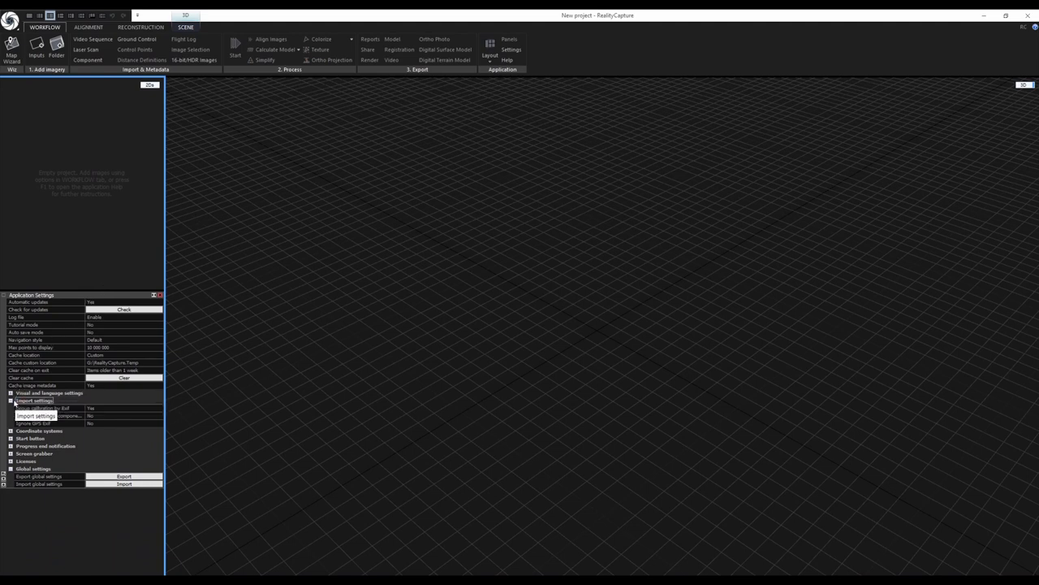
{"action": "left_click", "coordinate": [10, 430]}
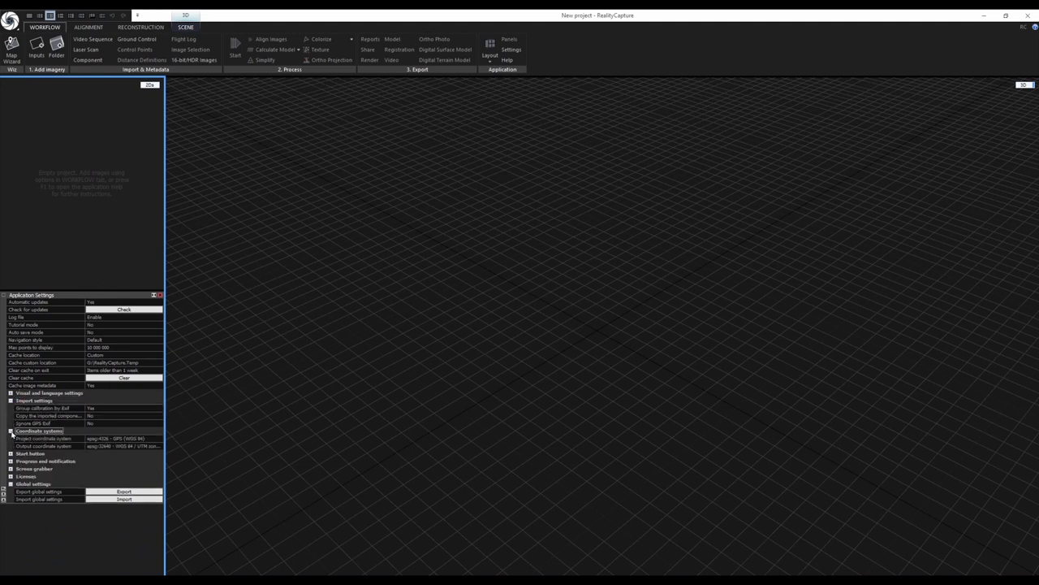
{"action": "left_click_drag", "start_coordinate": [164, 452], "coordinate": [208, 451]}
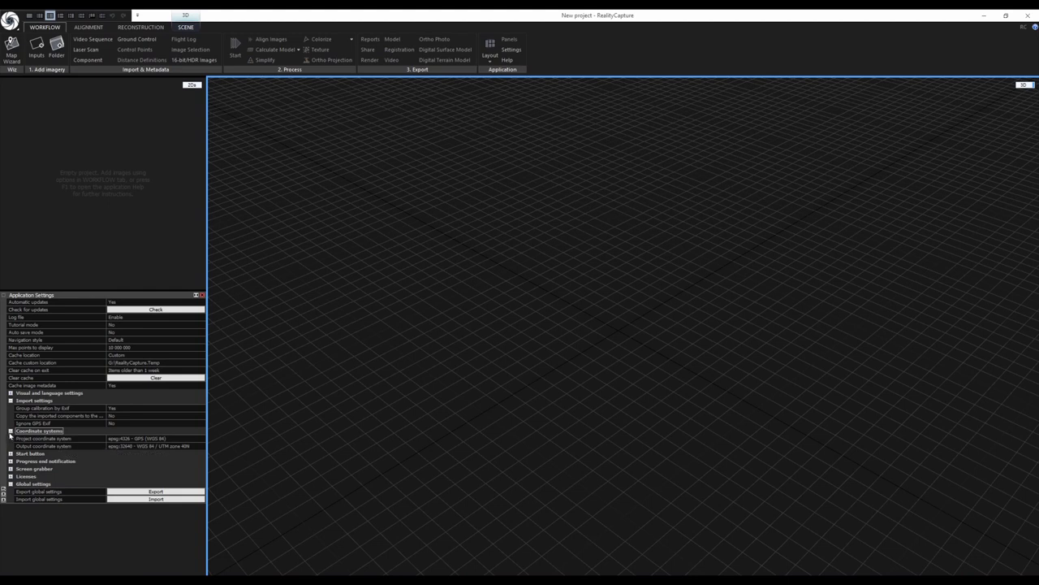
{"action": "left_click", "coordinate": [11, 431]}
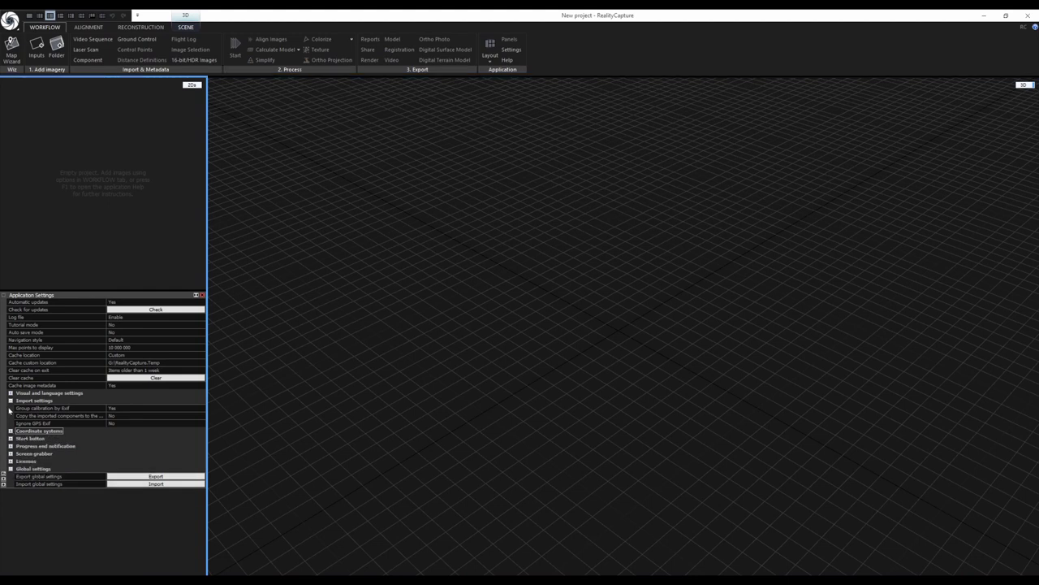
{"action": "left_click", "coordinate": [10, 400]}
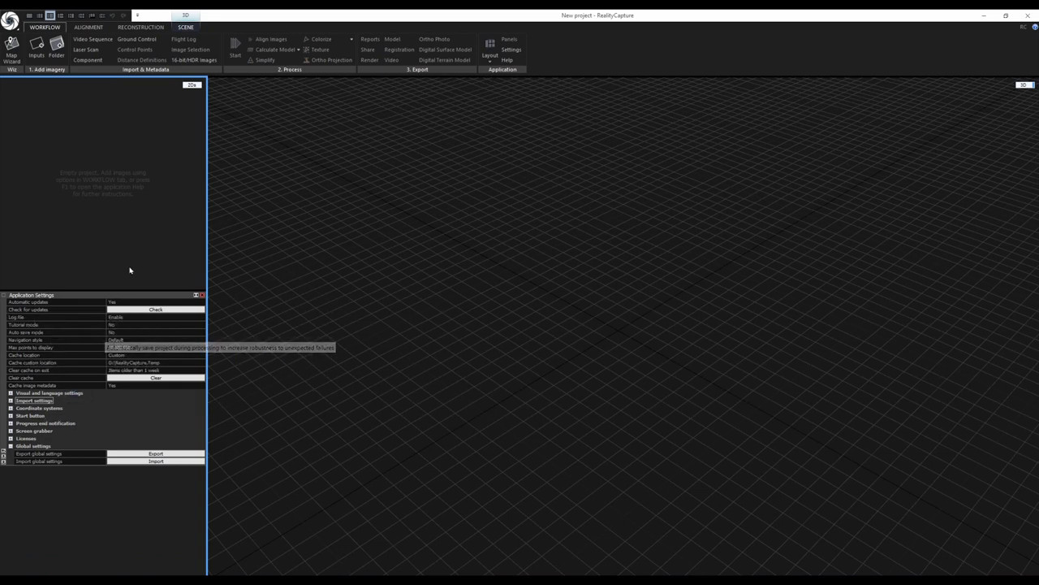
{"action": "left_click", "coordinate": [89, 27]}
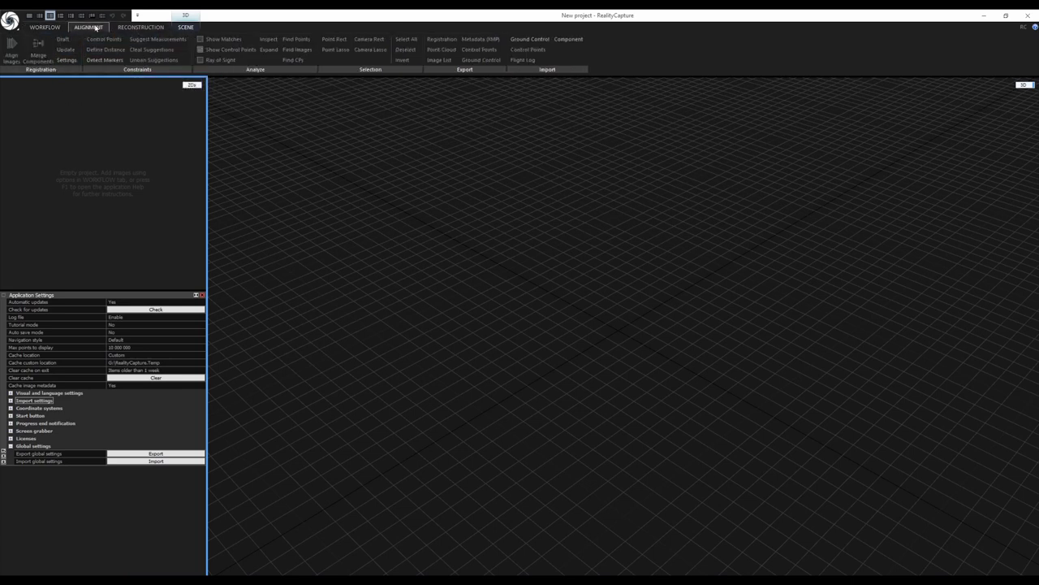
{"action": "left_click", "coordinate": [65, 60]}
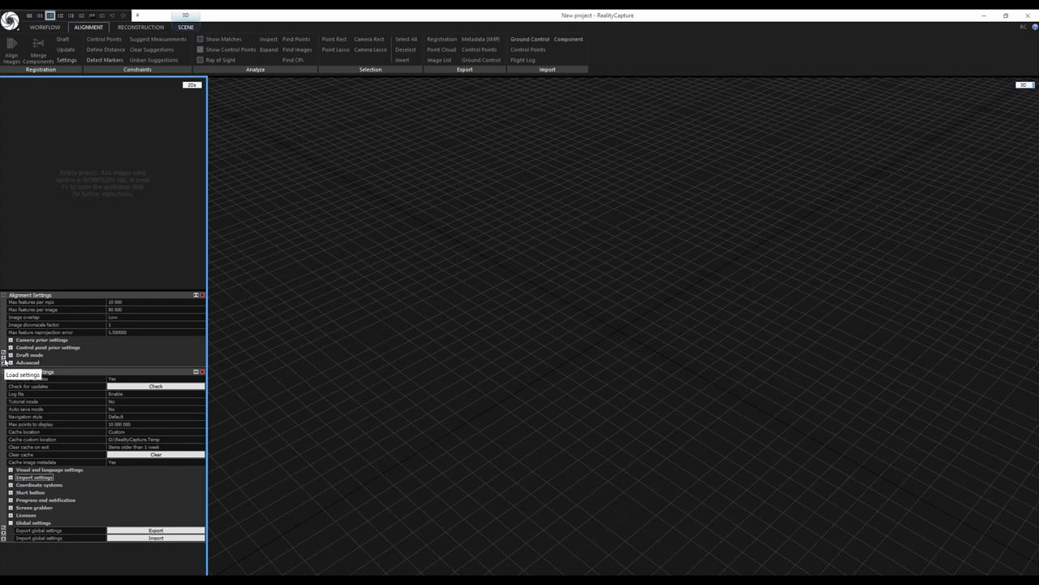
{"action": "left_click", "coordinate": [3, 359]}
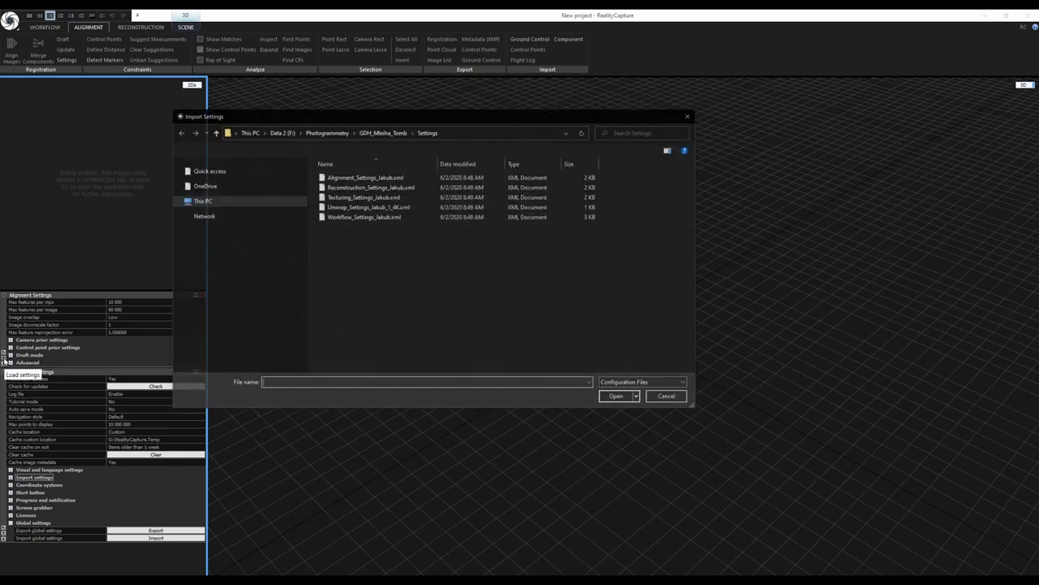
{"action": "left_click_drag", "start_coordinate": [393, 118], "coordinate": [433, 193]}
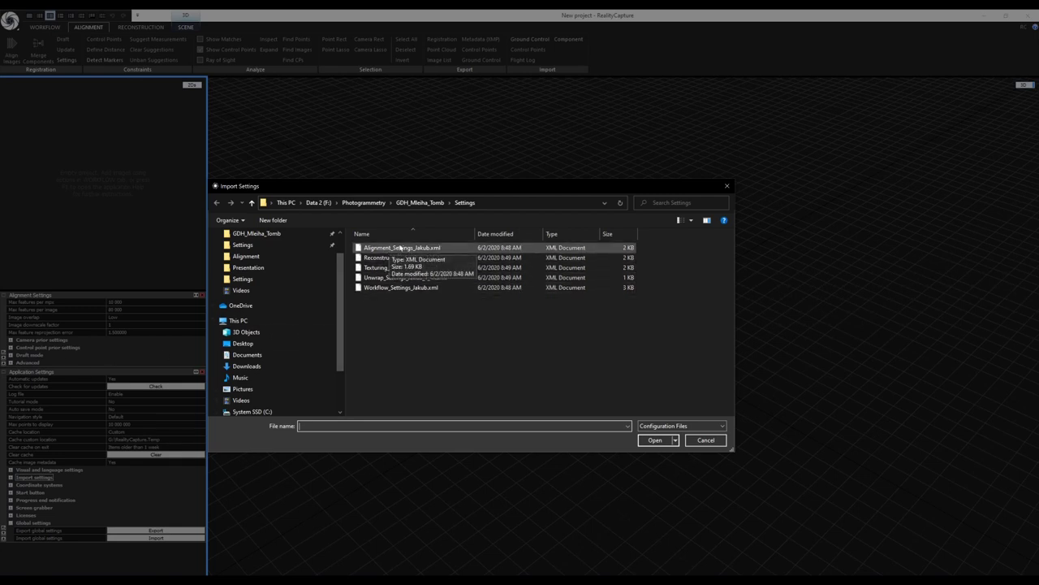
{"action": "left_click", "coordinate": [707, 440]}
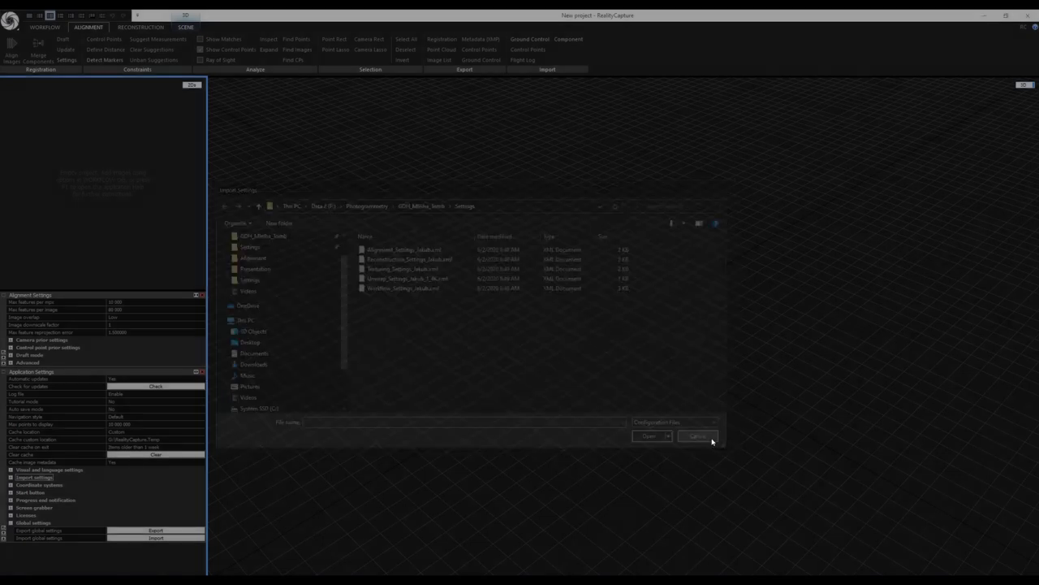
Close the open settings and reopen only the alignment settings with camera prior, control point prior, draft mode and advanced groups expanded
{"action": "left_click", "coordinate": [203, 373]}
{"action": "left_click", "coordinate": [202, 295]}
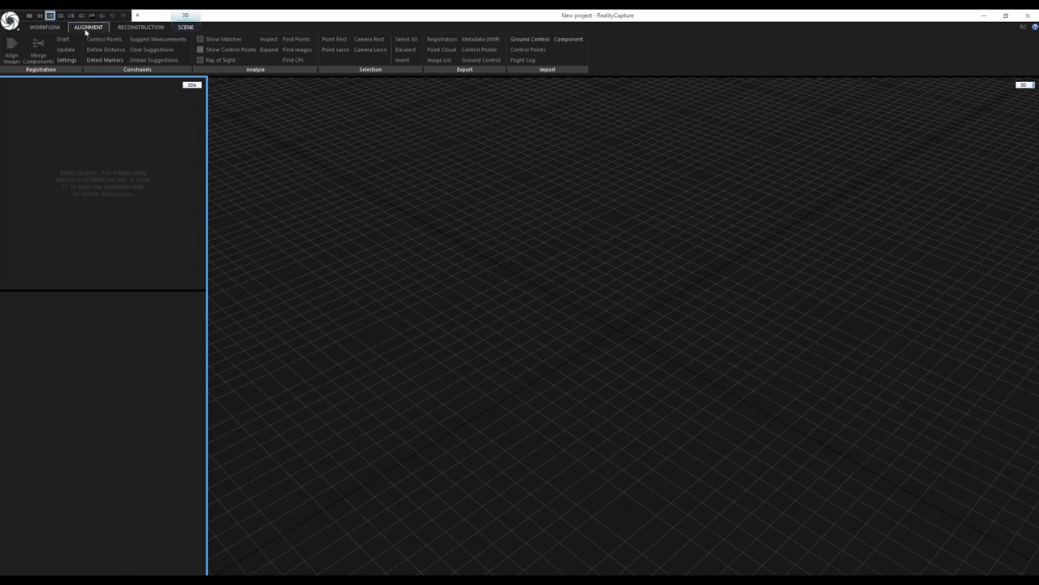
{"action": "left_click", "coordinate": [67, 60]}
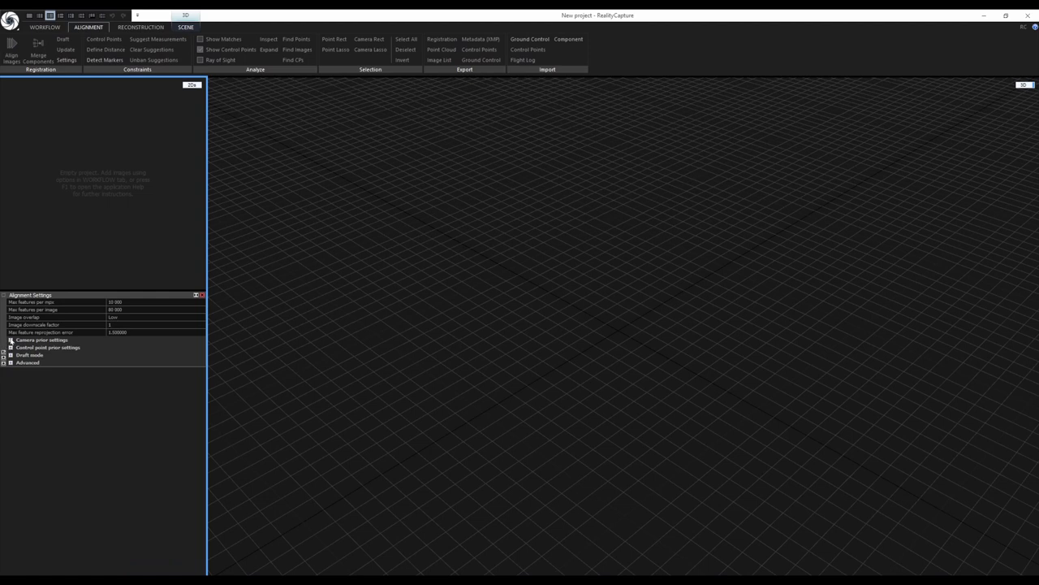
{"action": "left_click", "coordinate": [11, 341]}
{"action": "left_click", "coordinate": [11, 423]}
{"action": "left_click", "coordinate": [10, 476]}
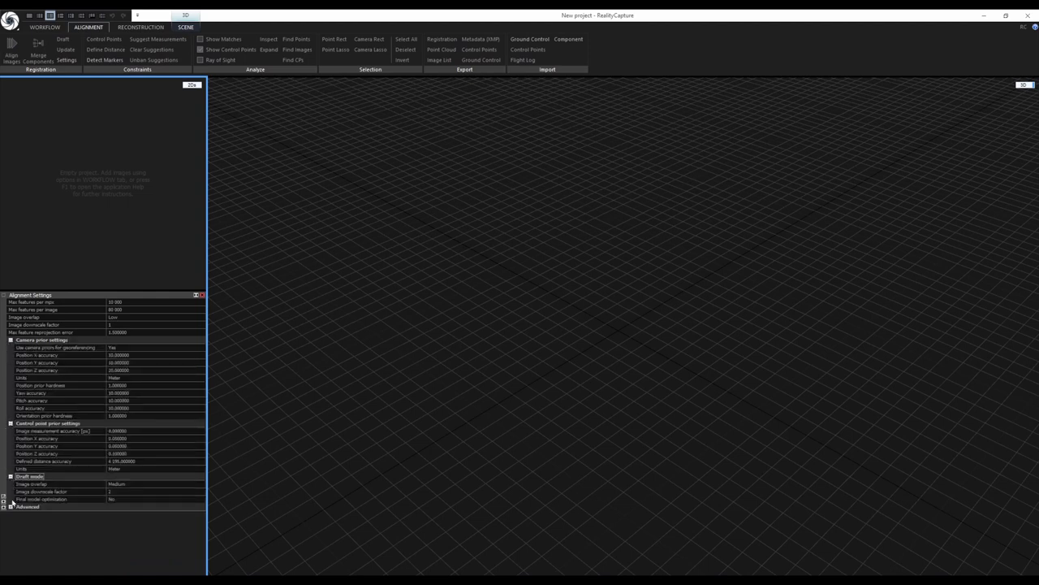
{"action": "left_click", "coordinate": [11, 506]}
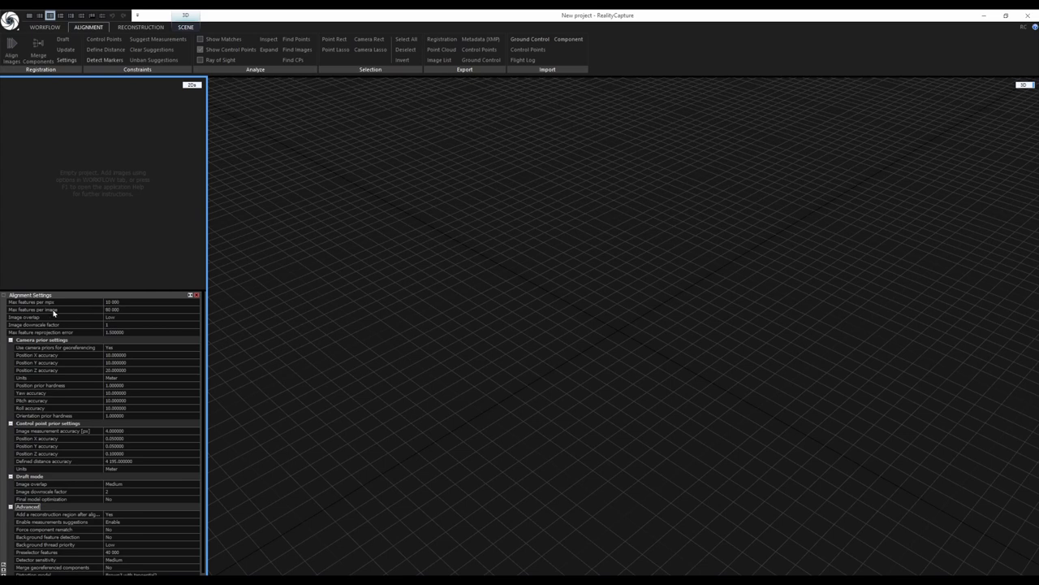
Set the maximum features per image to 40 000 in the alignment settings
{"action": "left_click", "coordinate": [132, 312]}
{"action": "type", "text": "40 00"}
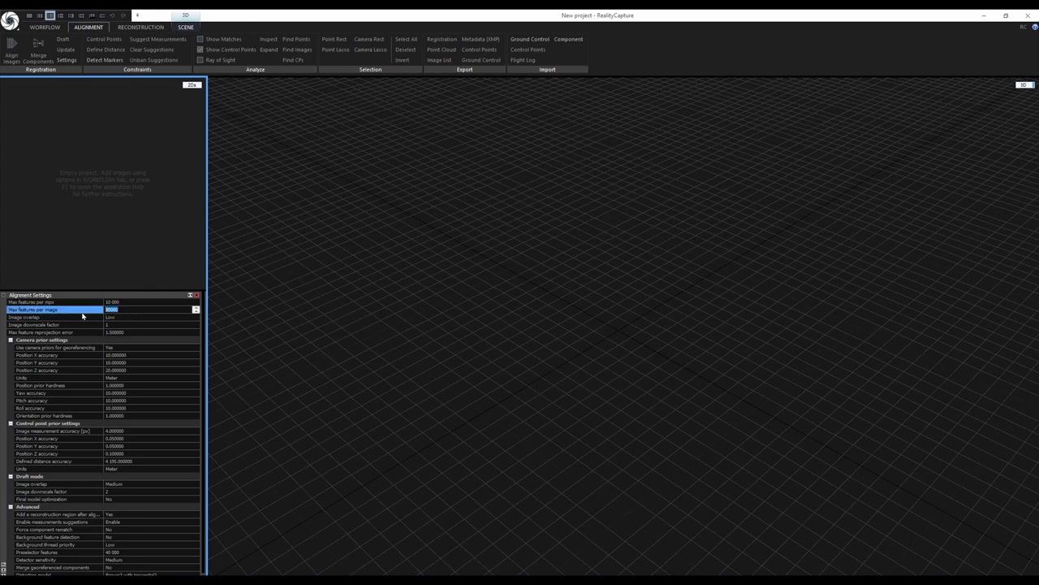
{"action": "type", "text": "0"}
{"action": "key", "text": "Return"}
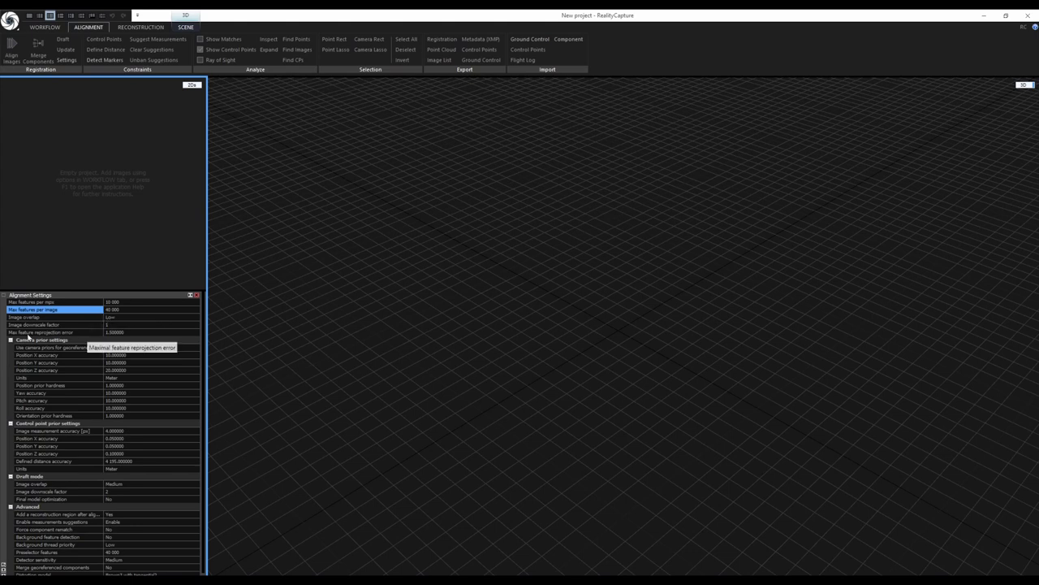
Set the maximum feature reprojection error to 2 in the alignment settings
{"action": "left_click", "coordinate": [139, 333]}
{"action": "left_click_drag", "start_coordinate": [132, 333], "coordinate": [93, 336]}
{"action": "type", "text": "2"}
{"action": "key", "text": "Return"}
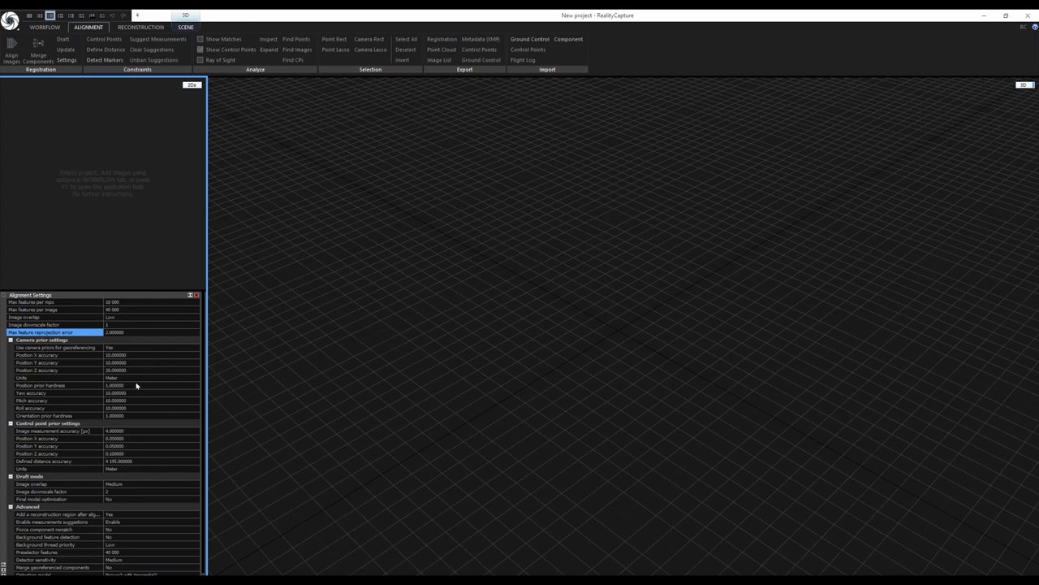
Collapse the camera and control point prior groups, set the advanced preselector features to 10 000 and close the alignment settings
{"action": "left_click", "coordinate": [10, 340]}
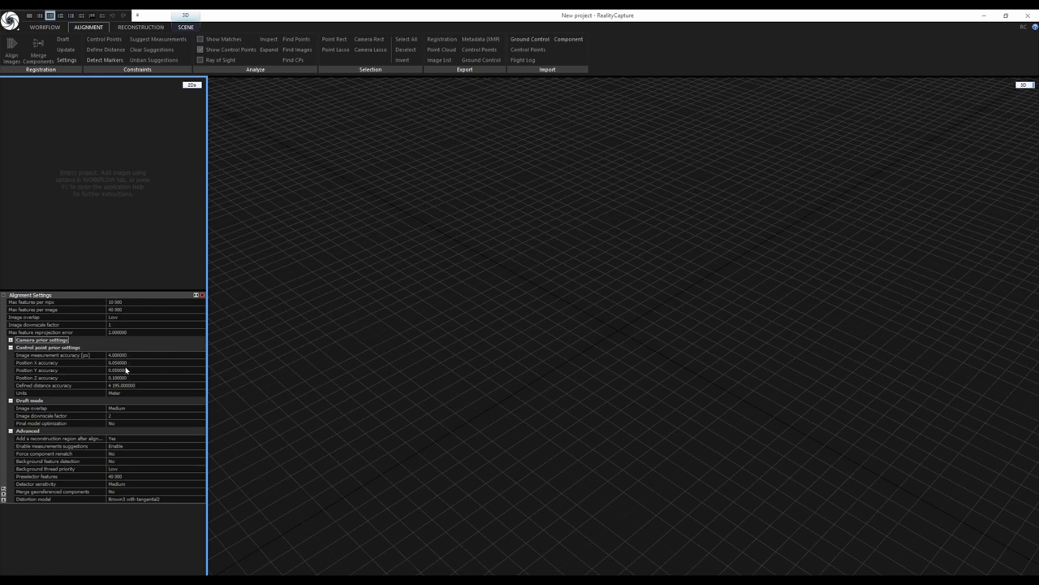
{"action": "left_click", "coordinate": [11, 348]}
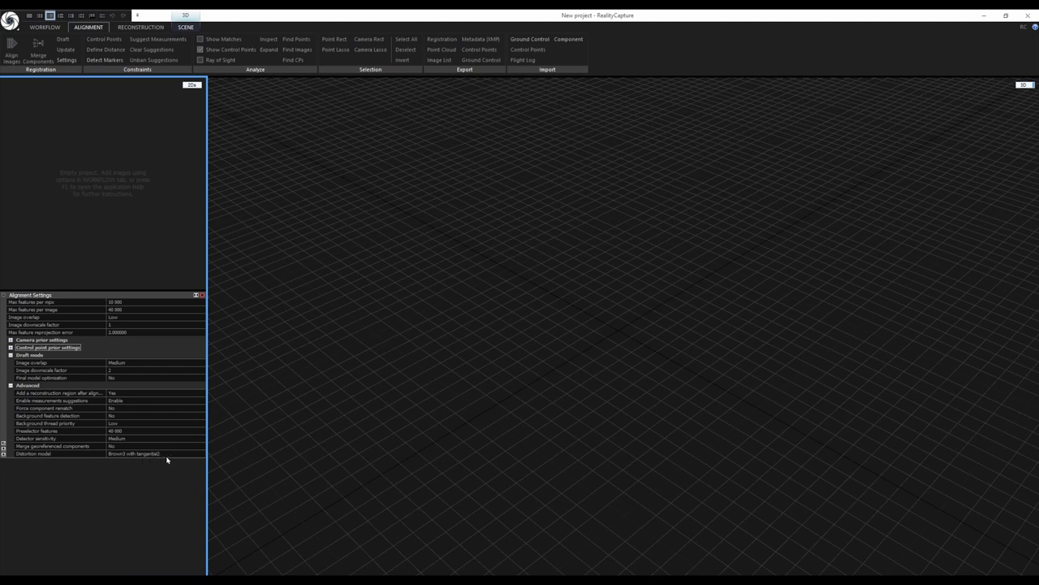
{"action": "left_click", "coordinate": [126, 434]}
{"action": "type", "text": "30 00"}
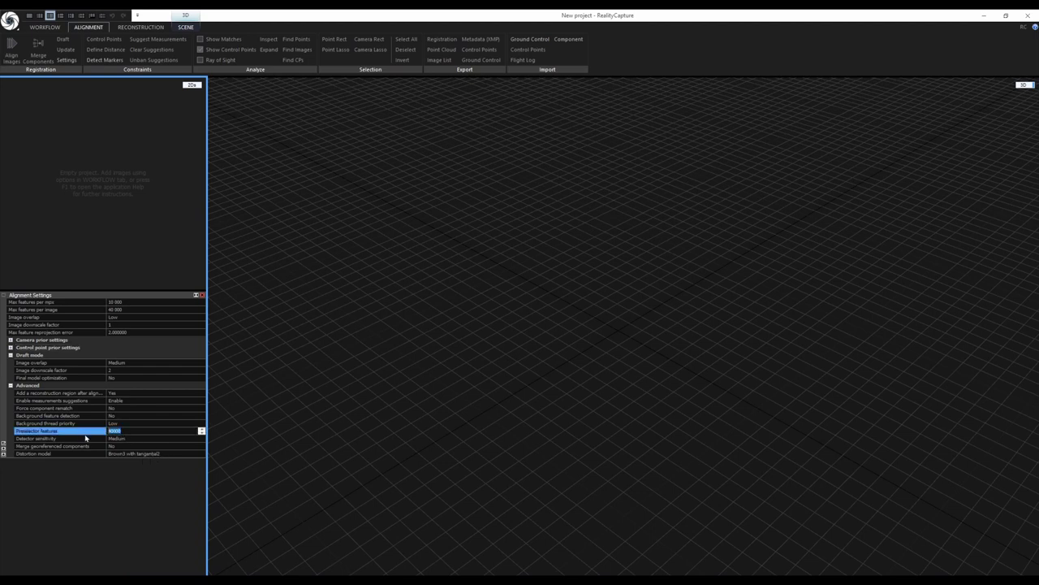
{"action": "type", "text": "0"}
{"action": "key", "text": "Return"}
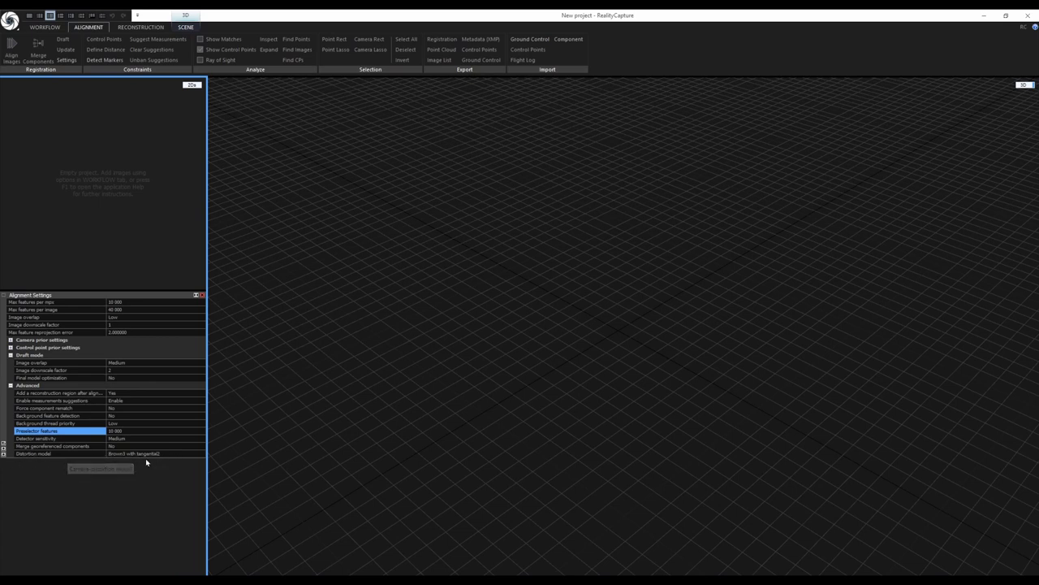
{"action": "left_click", "coordinate": [202, 294]}
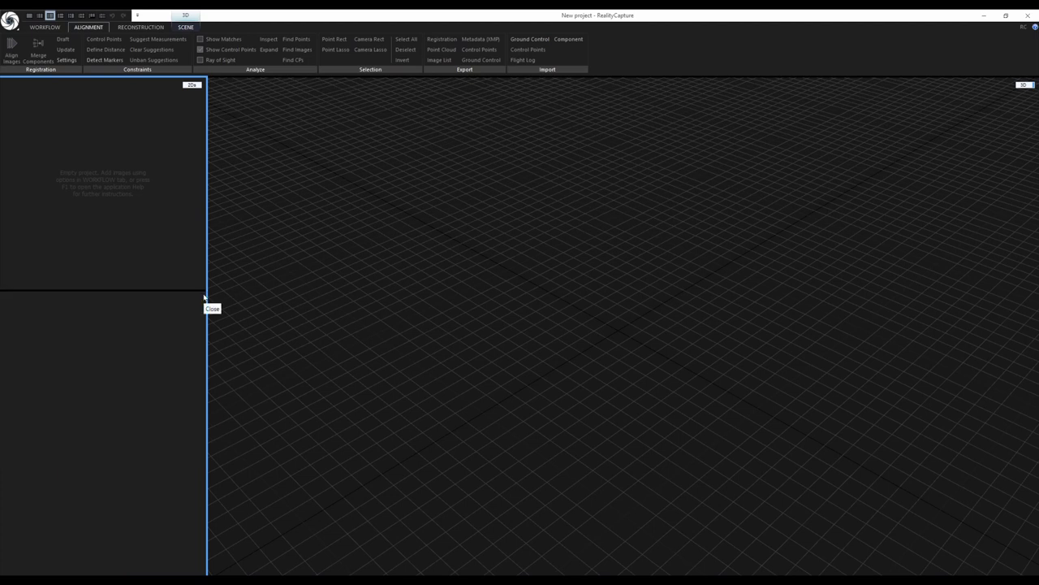
Open the reconstruction settings and expand the depth map calculation with its model subgroups, laser scans, mesh calculation and advanced groups
{"action": "left_click", "coordinate": [142, 28]}
{"action": "left_click", "coordinate": [37, 61]}
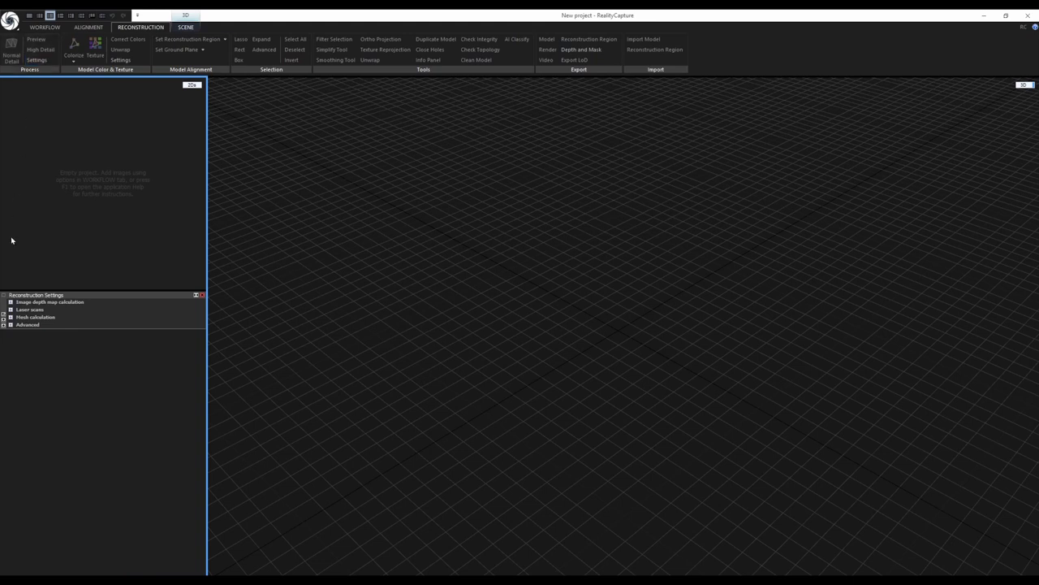
{"action": "left_click", "coordinate": [10, 302]}
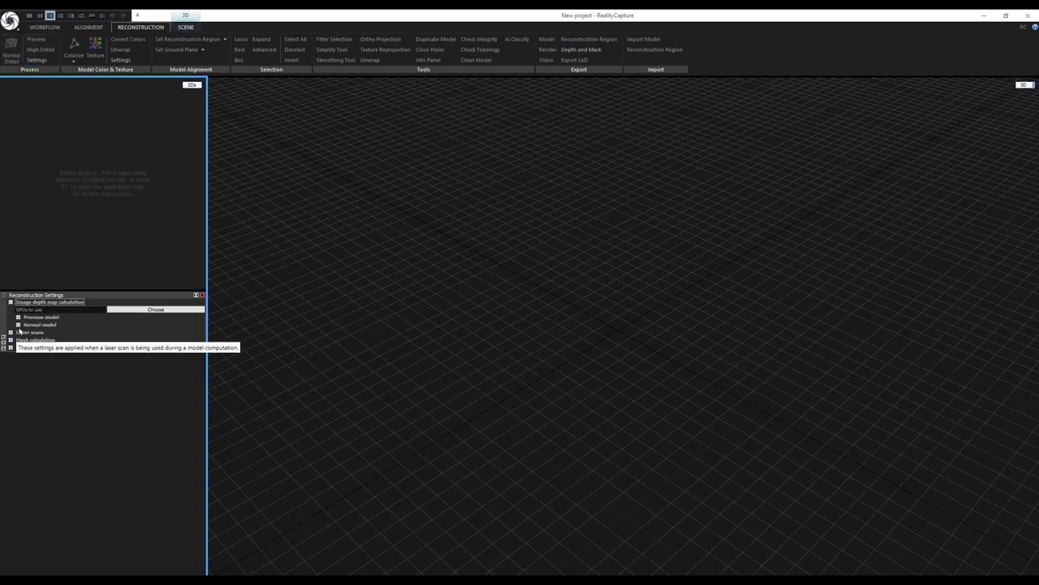
{"action": "left_click", "coordinate": [10, 332]}
{"action": "left_click", "coordinate": [11, 362]}
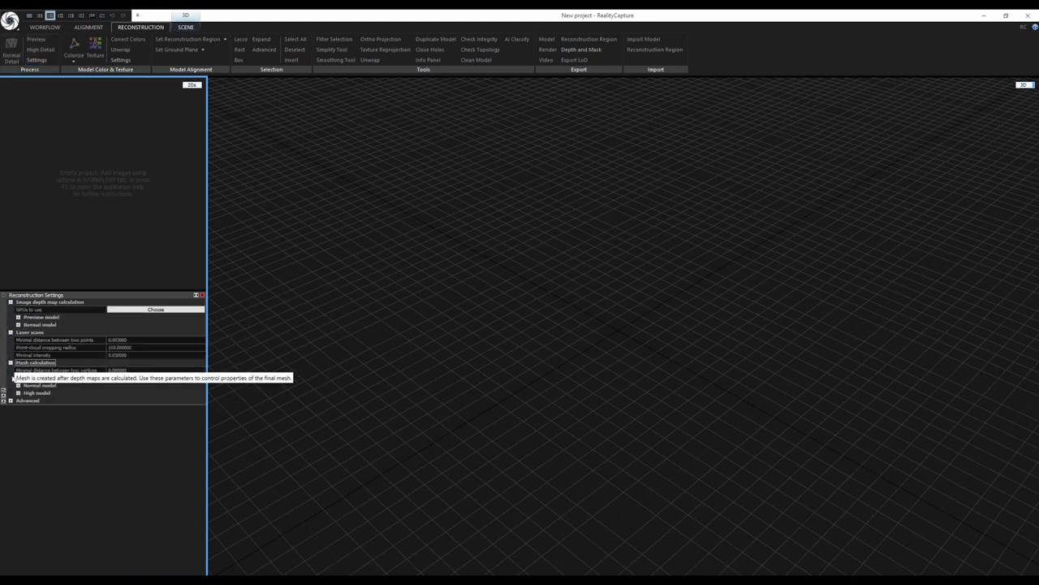
{"action": "left_click", "coordinate": [11, 402]}
{"action": "left_click", "coordinate": [18, 317]}
{"action": "left_click", "coordinate": [17, 332]}
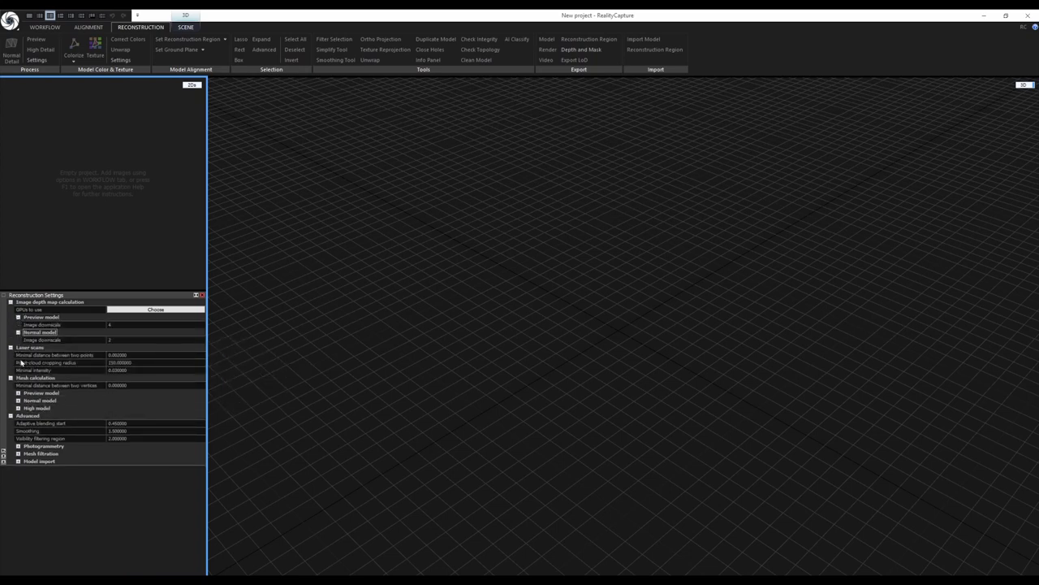
Check the GPU devices used for depth maps and examine the laser scan and mesh calculation settings for preview, normal and high models
{"action": "left_click", "coordinate": [114, 310]}
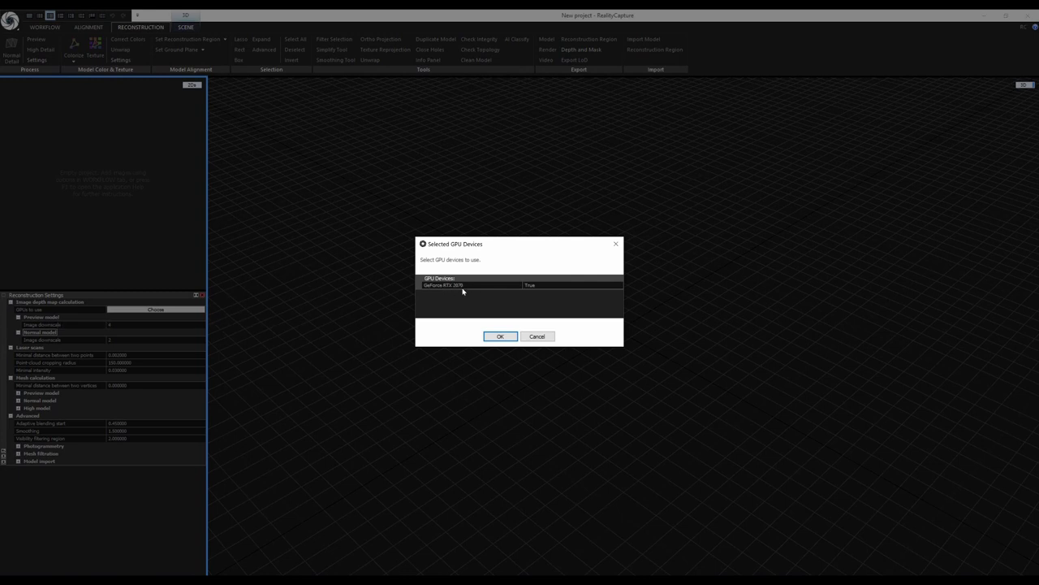
{"action": "left_click", "coordinate": [500, 336]}
{"action": "mouse_move", "coordinate": [66, 329]}
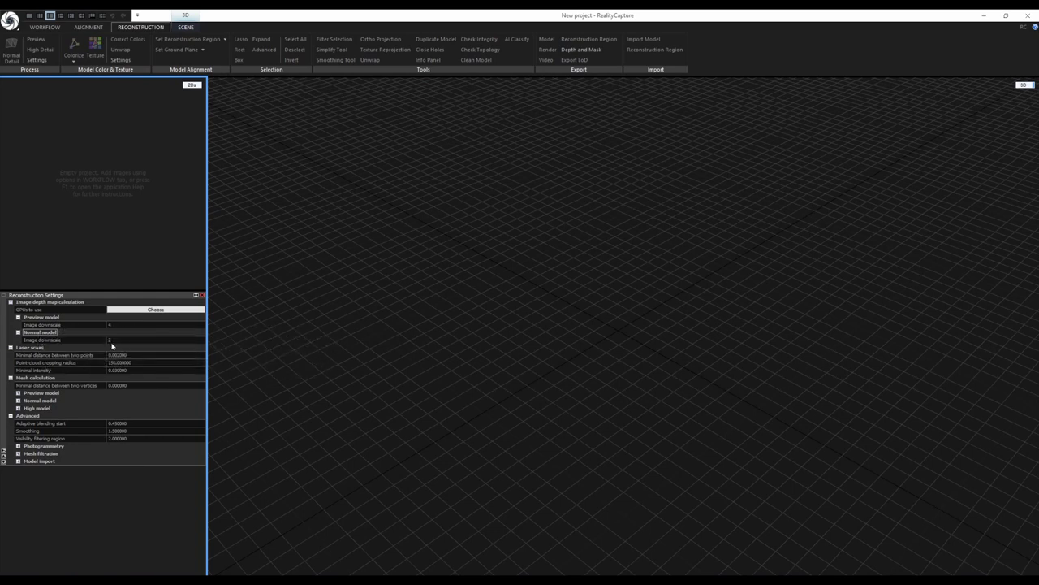
{"action": "mouse_move", "coordinate": [112, 347]}
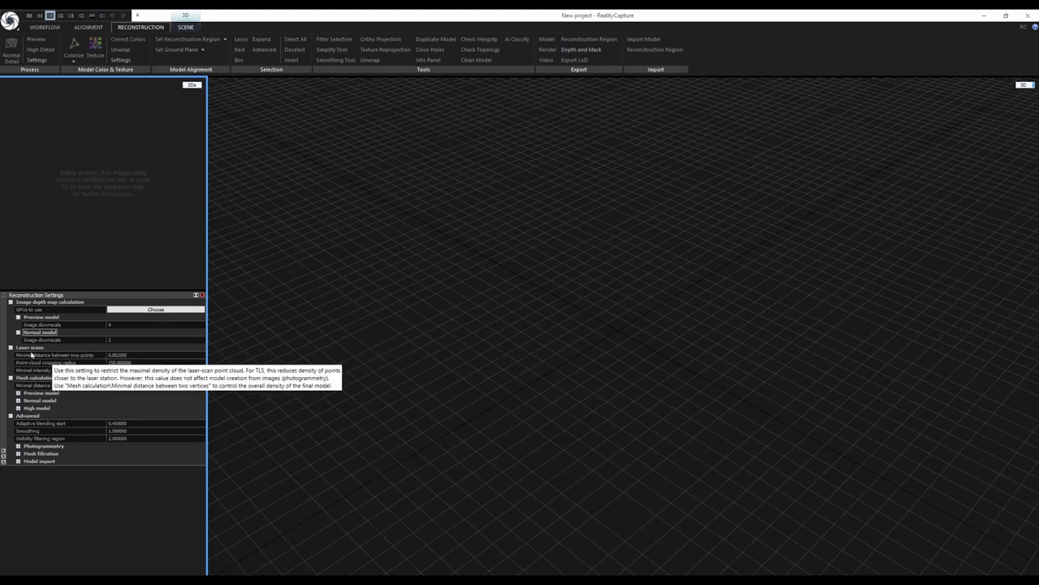
{"action": "mouse_move", "coordinate": [94, 406]}
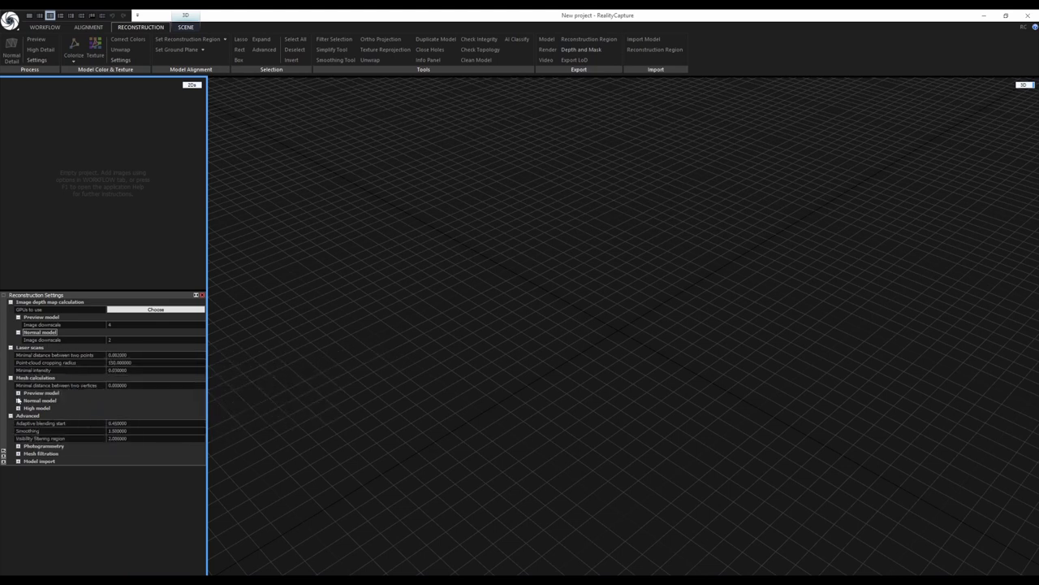
{"action": "left_click", "coordinate": [18, 393]}
{"action": "left_click", "coordinate": [18, 409]}
{"action": "left_click", "coordinate": [18, 438]}
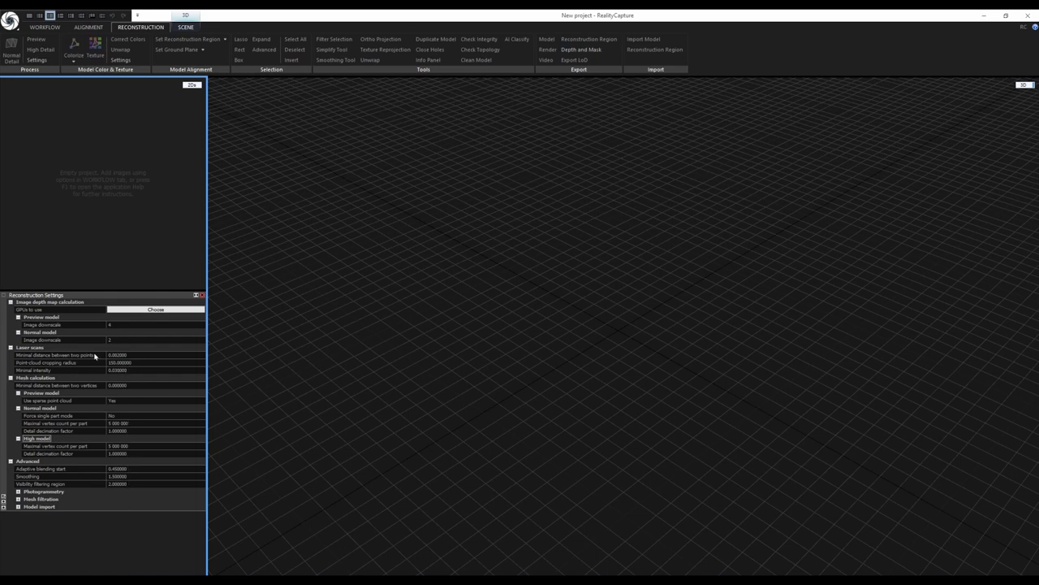
Examine the advanced photogrammetry, mesh filtration and model import parameters, then collapse the groups and close the reconstruction settings
{"action": "left_click", "coordinate": [11, 346]}
{"action": "left_click", "coordinate": [10, 355]}
{"action": "left_click", "coordinate": [10, 362]}
{"action": "left_click", "coordinate": [10, 362]}
{"action": "left_click", "coordinate": [18, 393]}
{"action": "left_click", "coordinate": [18, 431]}
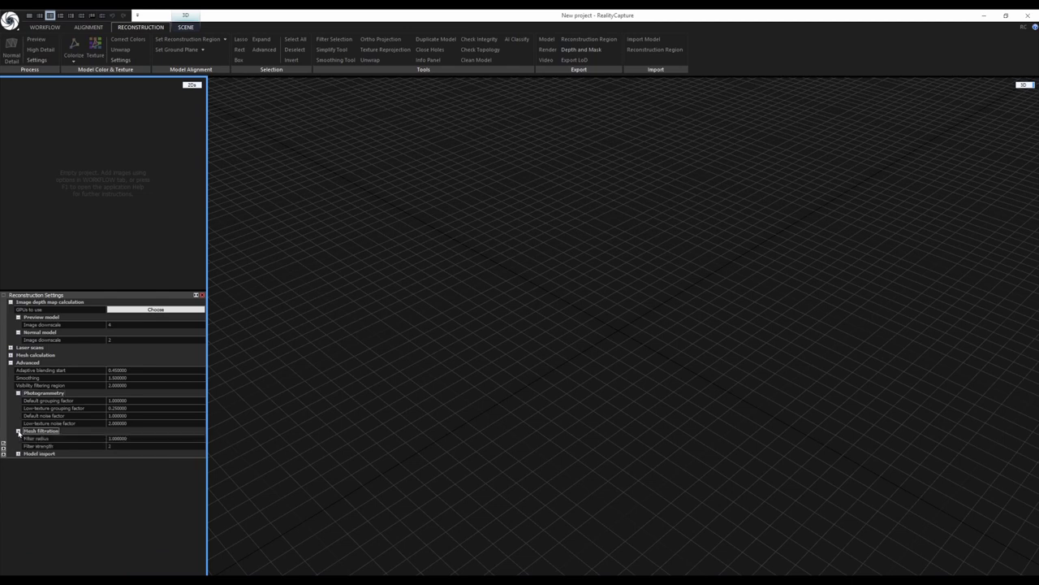
{"action": "left_click", "coordinate": [18, 453]}
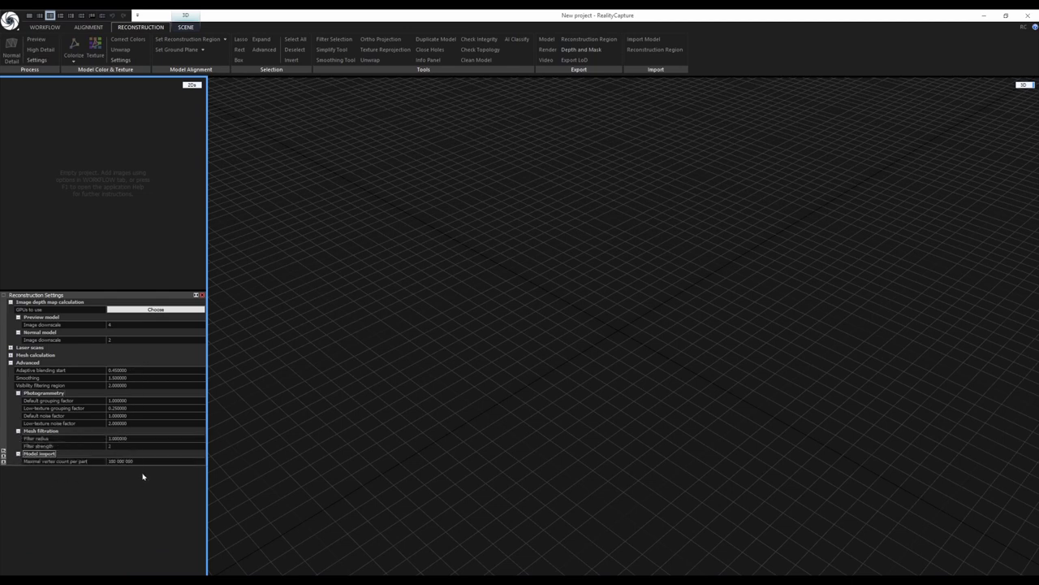
{"action": "left_click", "coordinate": [11, 362]}
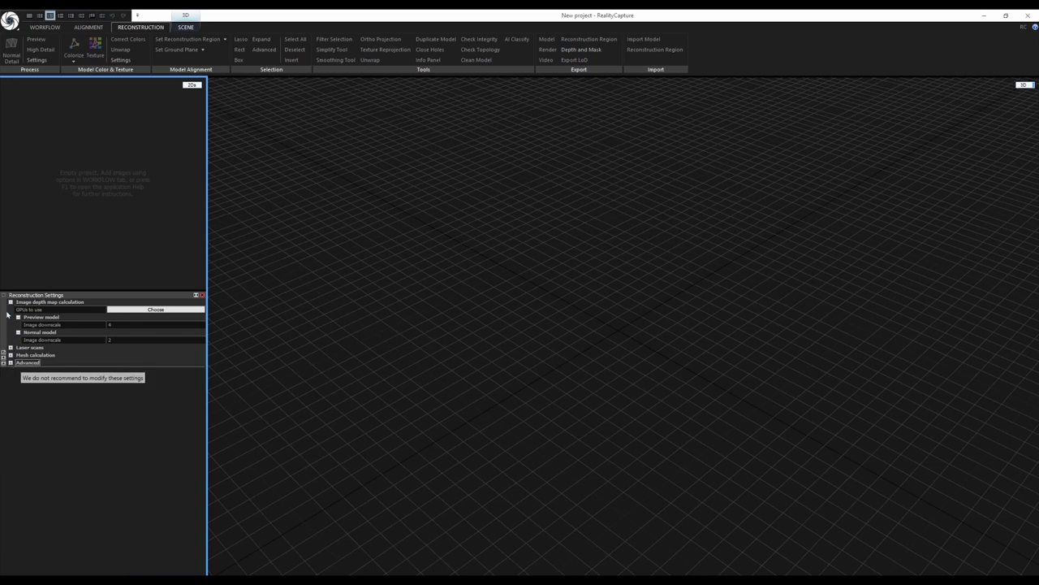
{"action": "left_click", "coordinate": [11, 302]}
{"action": "left_click", "coordinate": [202, 295]}
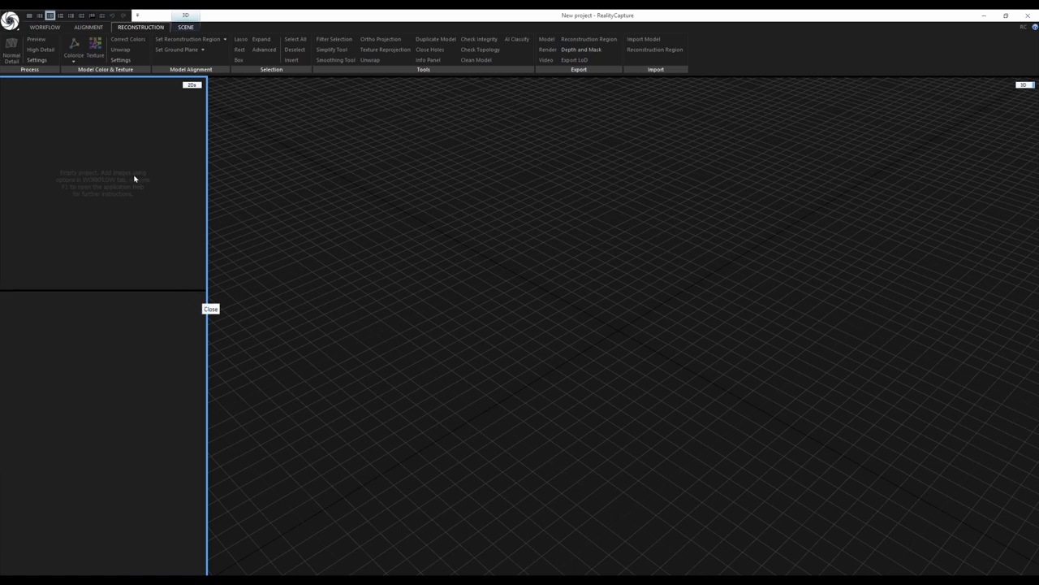
Review the color and texture settings, switching the default unwrap style to Maximal texture count and back to Fixed texel size, and close them
{"action": "left_click", "coordinate": [120, 60]}
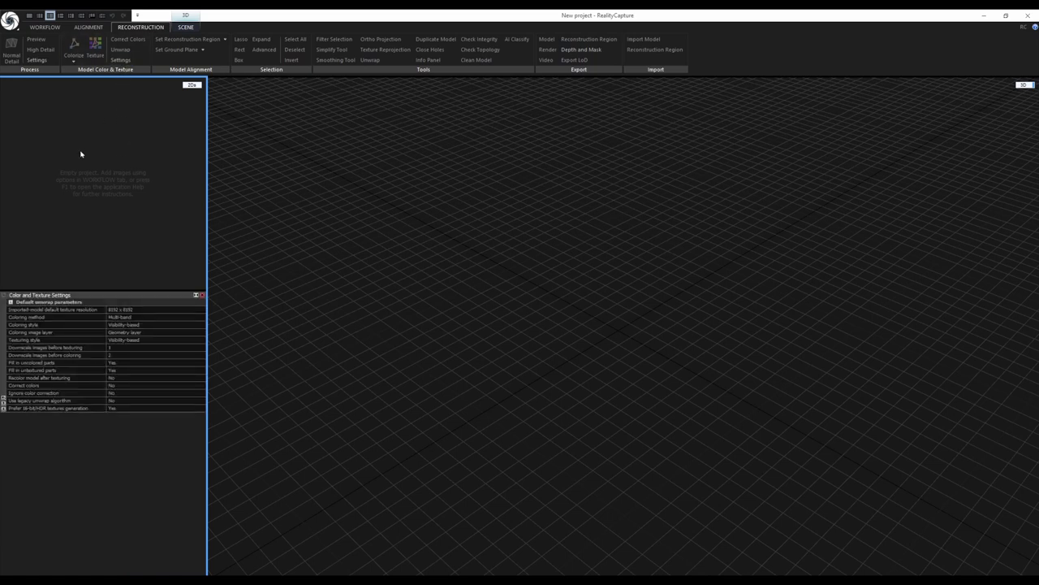
{"action": "left_click", "coordinate": [11, 301]}
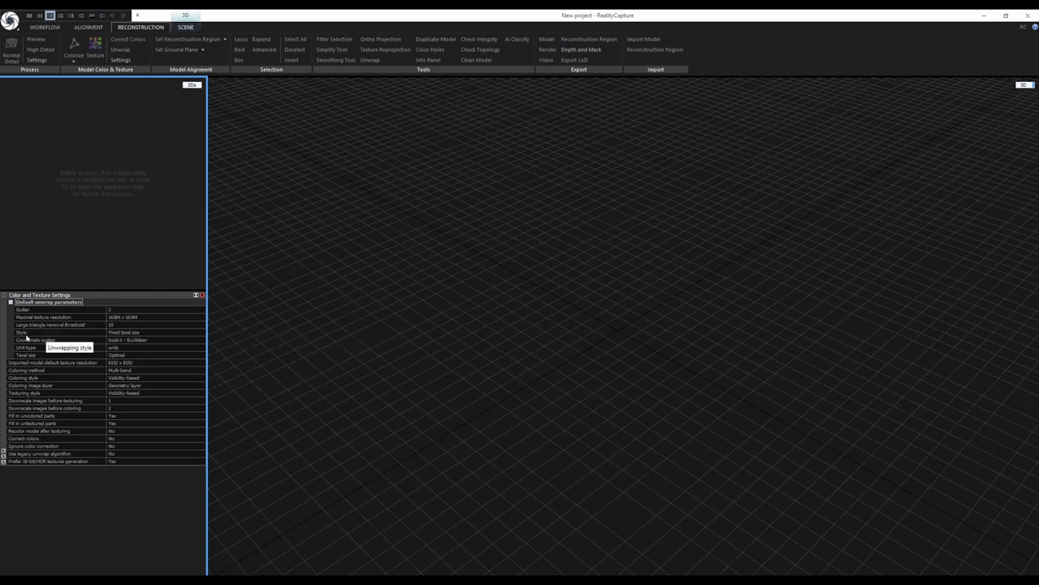
{"action": "left_click", "coordinate": [202, 334]}
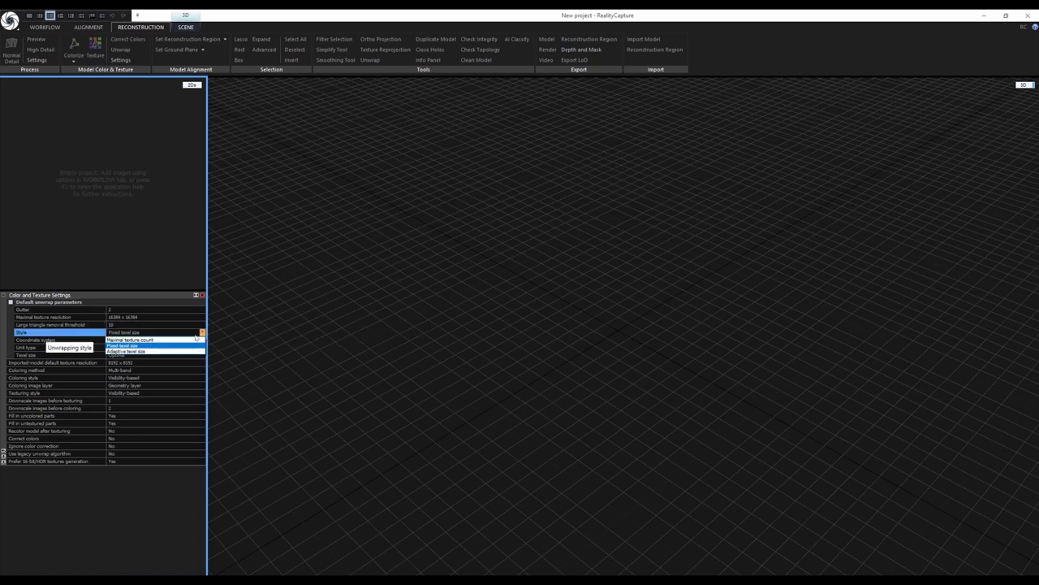
{"action": "left_click", "coordinate": [134, 340]}
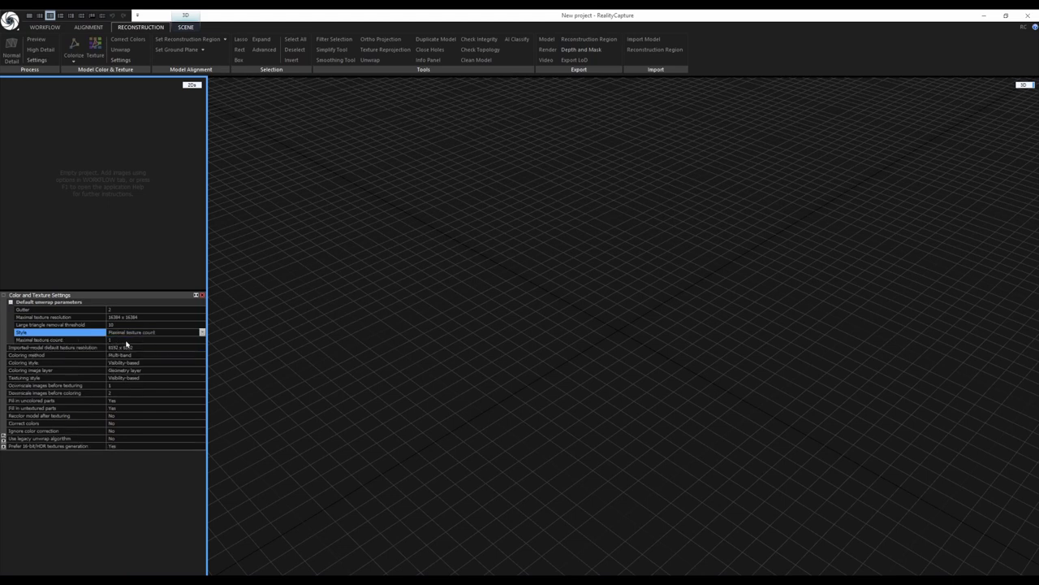
{"action": "left_click", "coordinate": [202, 333]}
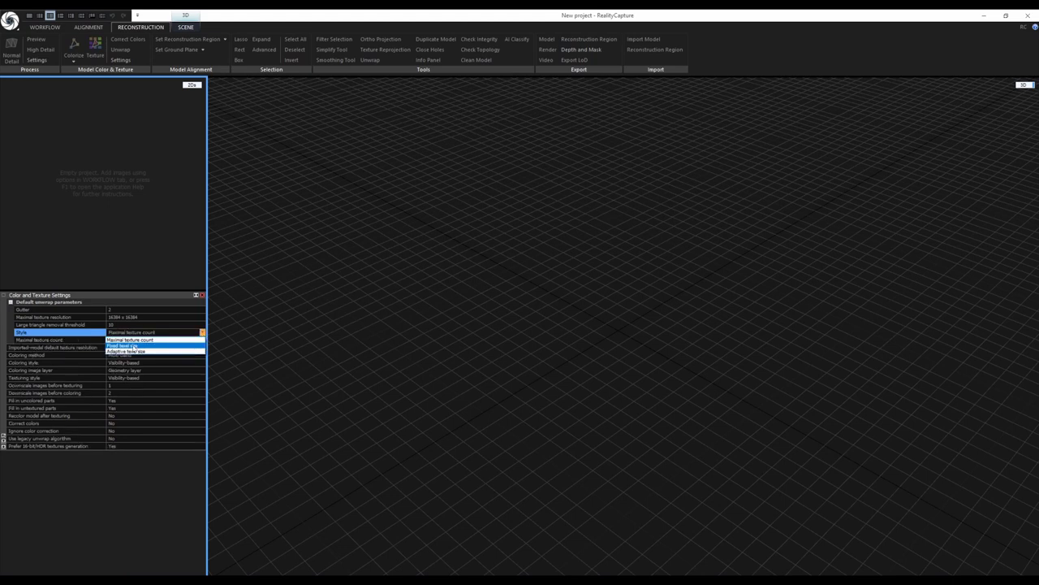
{"action": "left_click", "coordinate": [133, 346]}
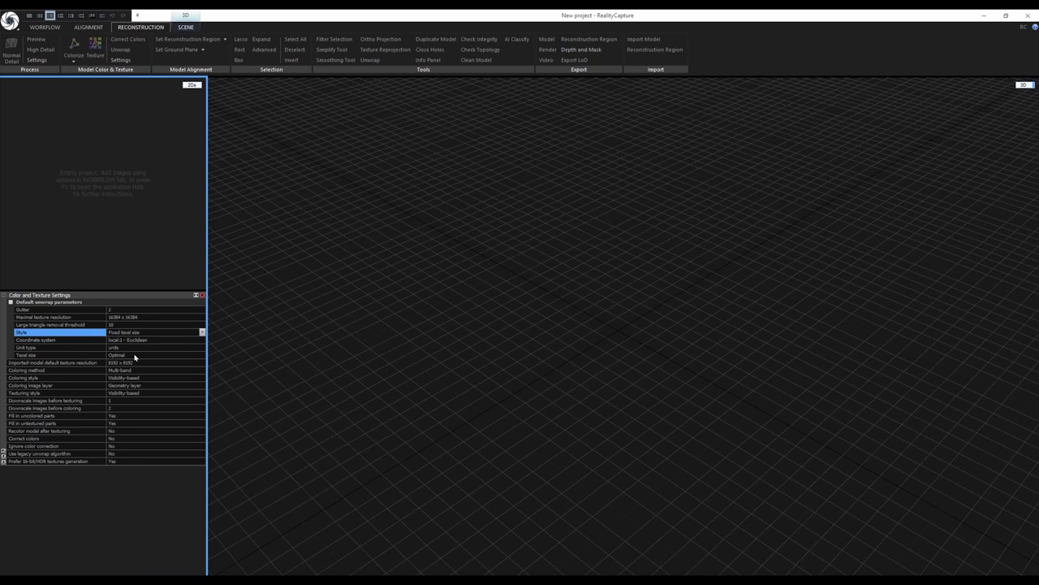
{"action": "left_click", "coordinate": [203, 296]}
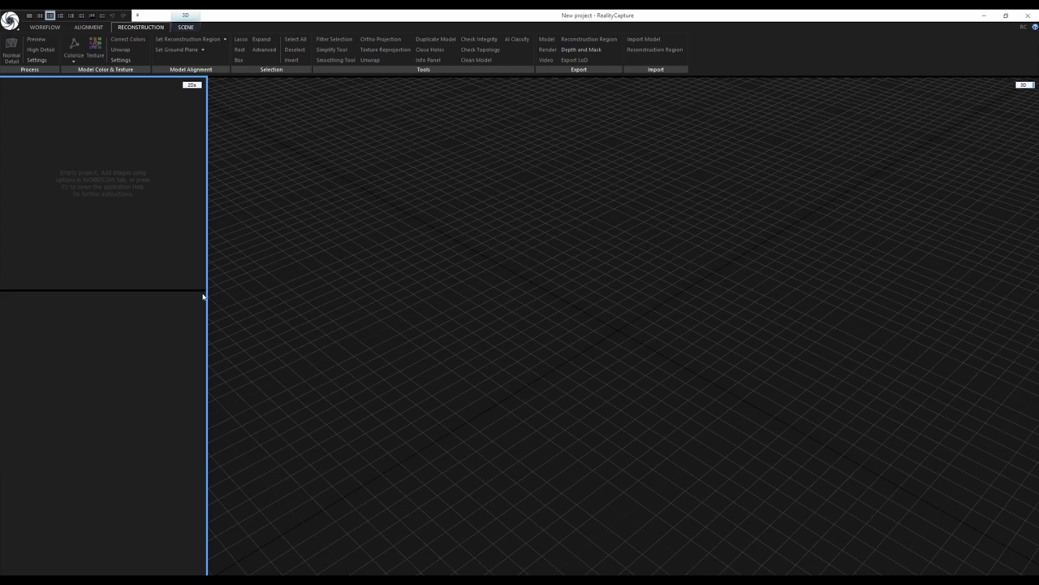
Enlarge the 2Ds view by lowering the divider beneath it
{"action": "left_click_drag", "start_coordinate": [156, 290], "coordinate": [150, 327]}
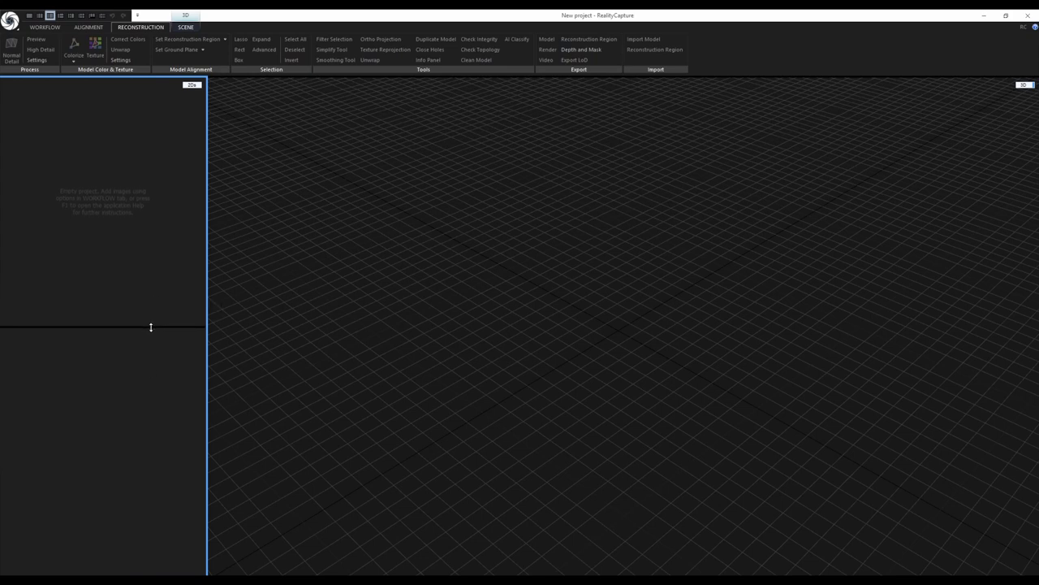
{"action": "scroll", "coordinate": [485, 342], "scroll_direction": "down", "scroll_amount": 3}
{"action": "left_click_drag", "start_coordinate": [554, 354], "coordinate": [574, 308]}
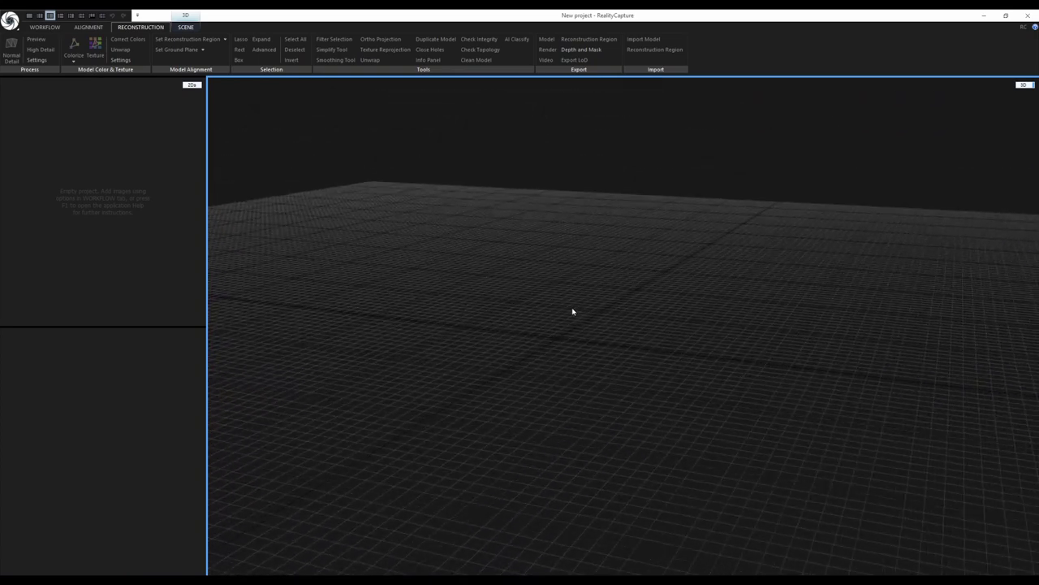
Import all images from the JPEG folder under Tomb_Interior in the GDH_Mleiha_Tomb Image_Set on Data 2 (F:), including subfolders
{"action": "left_click", "coordinate": [46, 27]}
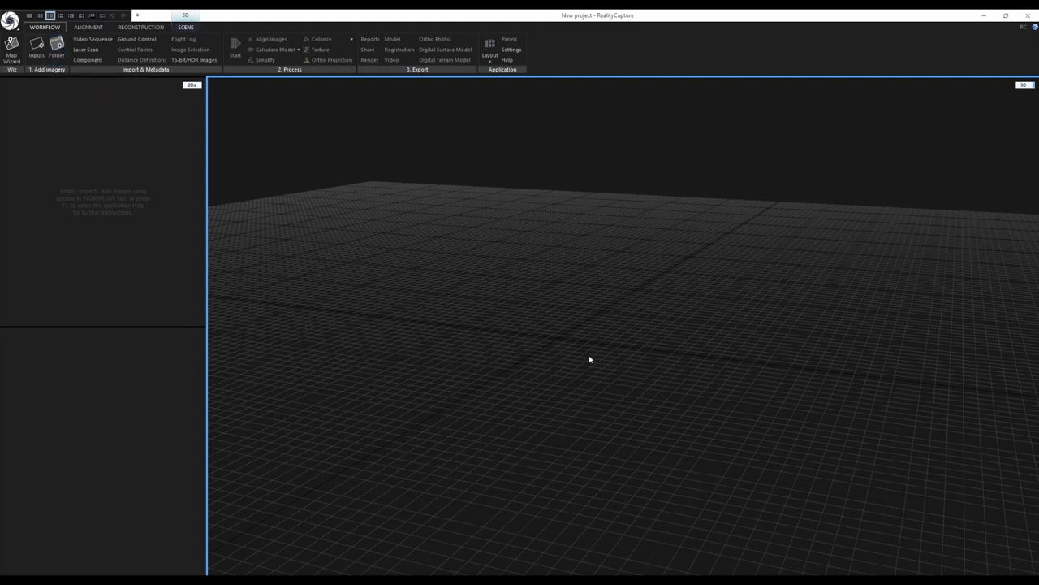
{"action": "left_click_drag", "start_coordinate": [513, 362], "coordinate": [568, 374]}
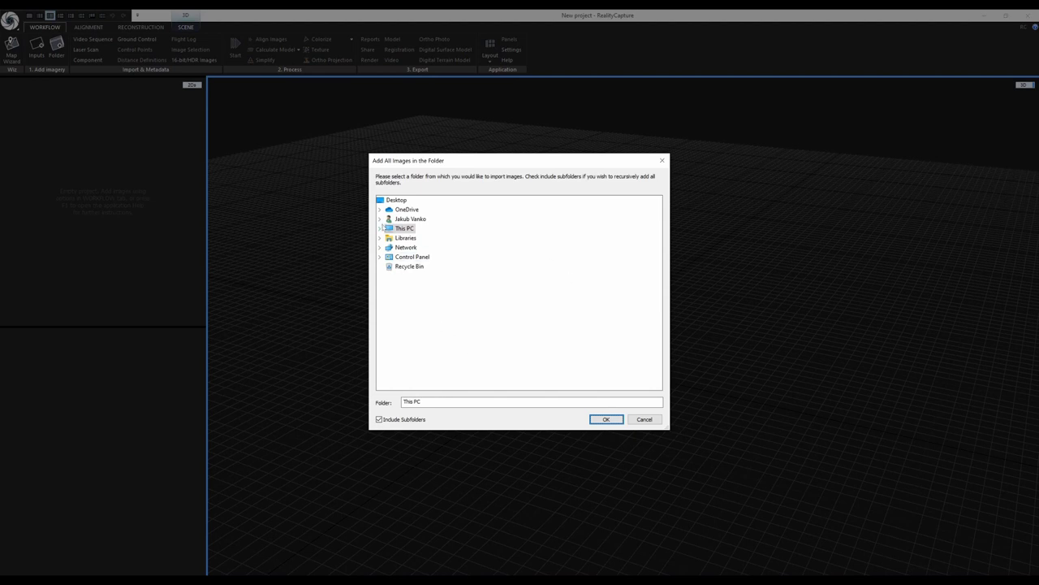
{"action": "left_click", "coordinate": [381, 228]}
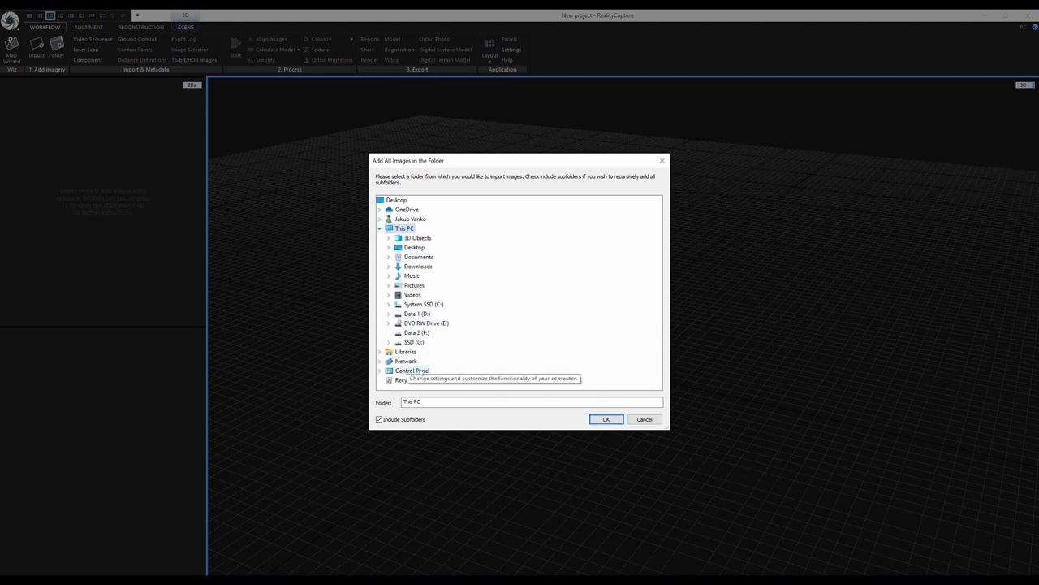
{"action": "left_click", "coordinate": [388, 332]}
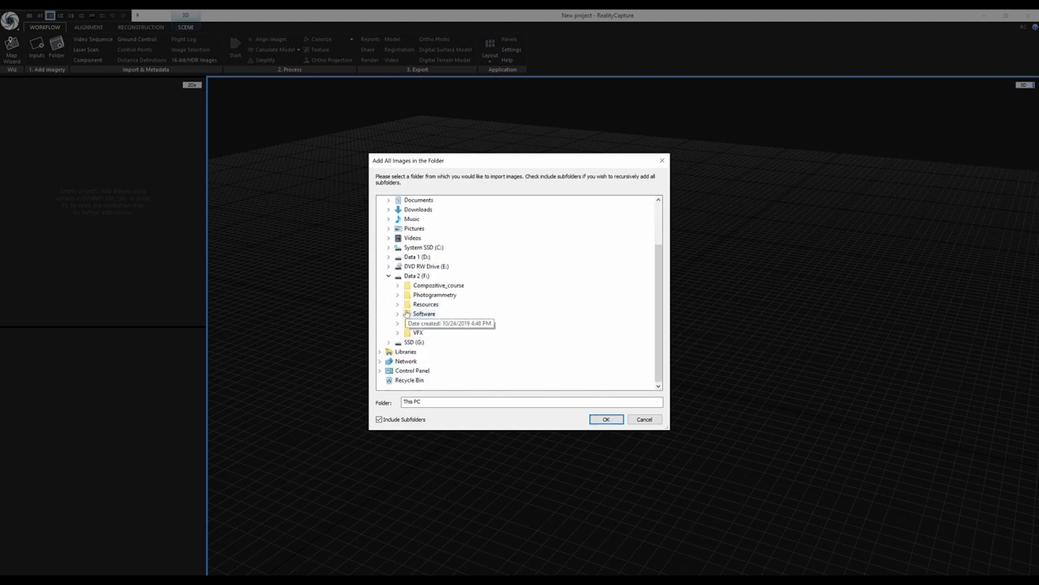
{"action": "left_click", "coordinate": [398, 294]}
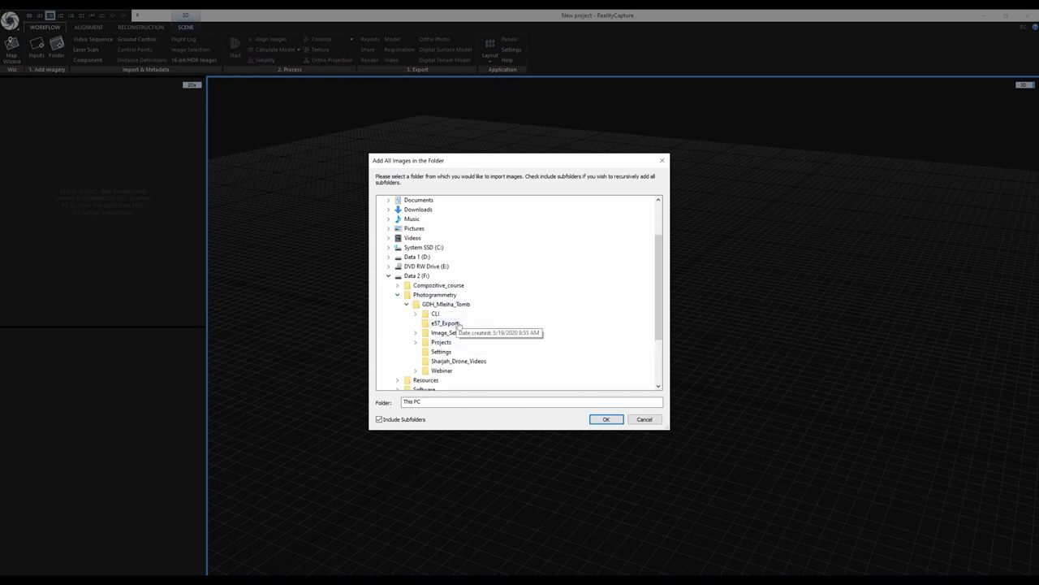
{"action": "left_click", "coordinate": [415, 332]}
{"action": "scroll", "coordinate": [480, 362], "scroll_direction": "down", "scroll_amount": 2}
{"action": "scroll", "coordinate": [471, 353], "scroll_direction": "up", "scroll_amount": 1}
{"action": "double_click", "coordinate": [464, 344]}
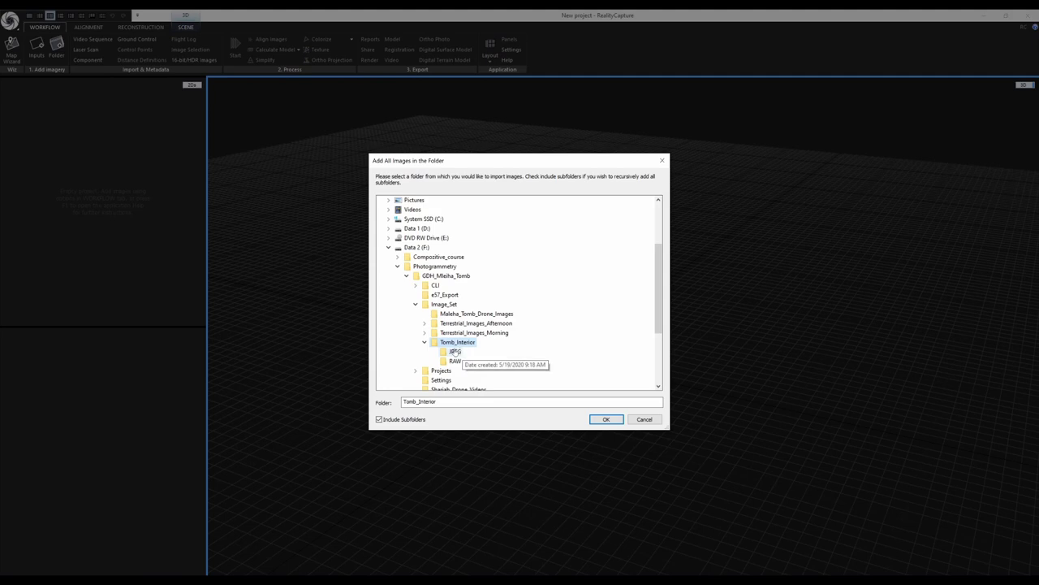
{"action": "left_click", "coordinate": [457, 352]}
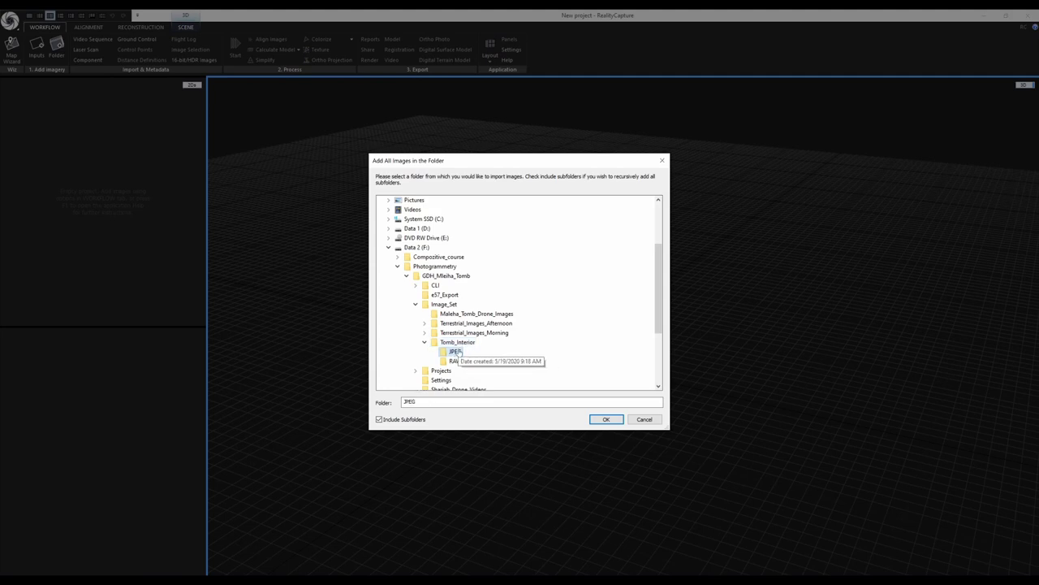
{"action": "left_click", "coordinate": [598, 420]}
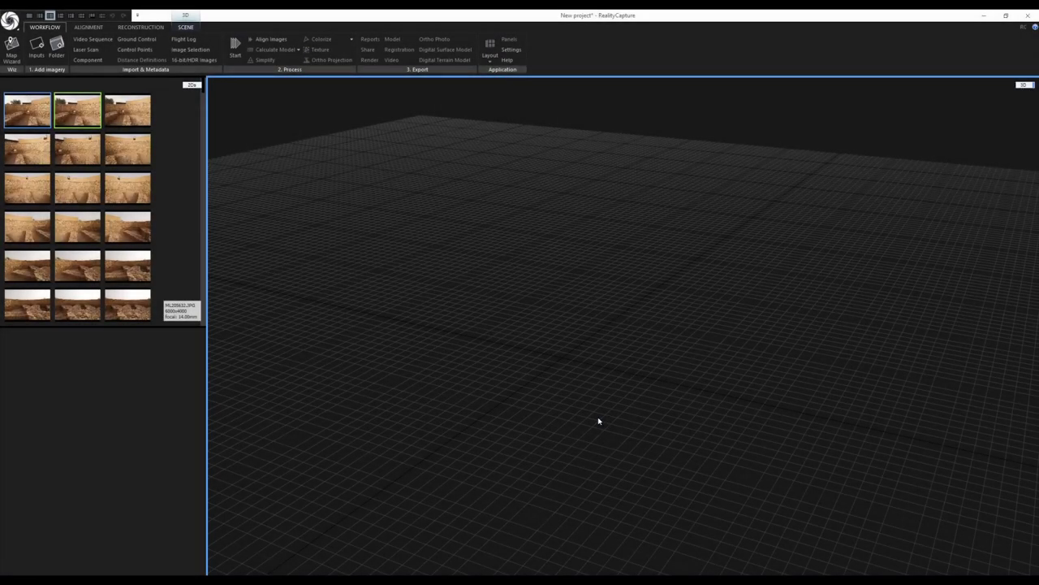
Switch the 2Ds image thumbnails view to the 1Ds project tree view
{"action": "mouse_move", "coordinate": [203, 93]}
{"action": "left_mouse_down"}
{"action": "mouse_move", "coordinate": [200, 269]}
{"action": "mouse_move", "coordinate": [214, 225]}
{"action": "mouse_move", "coordinate": [217, 82]}
{"action": "left_mouse_up"}
{"action": "left_click", "coordinate": [192, 85]}
{"action": "left_click", "coordinate": [198, 96]}
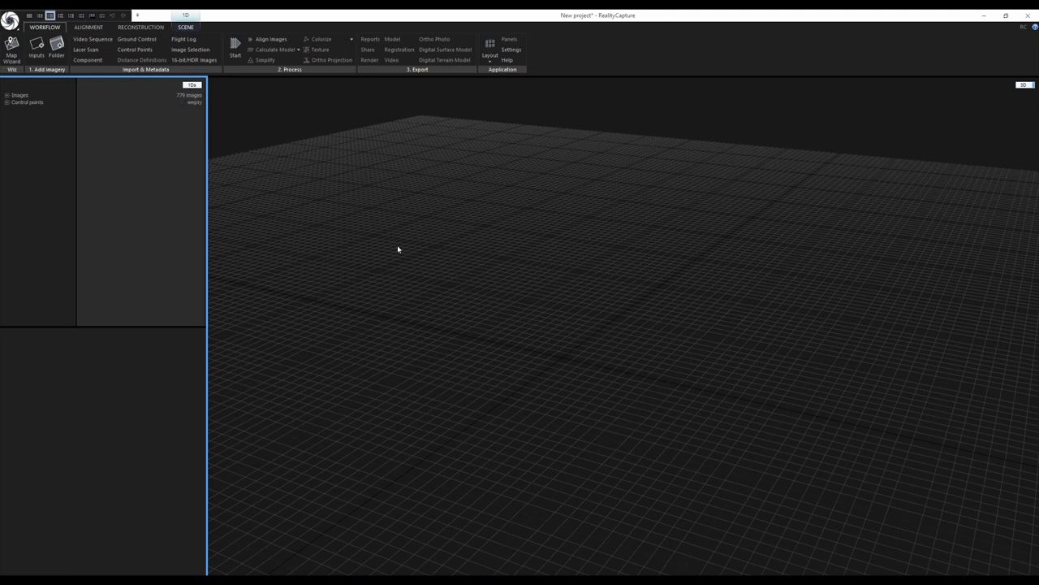
{"action": "left_click", "coordinate": [504, 331]}
{"action": "left_click_drag", "start_coordinate": [557, 346], "coordinate": [534, 332]}
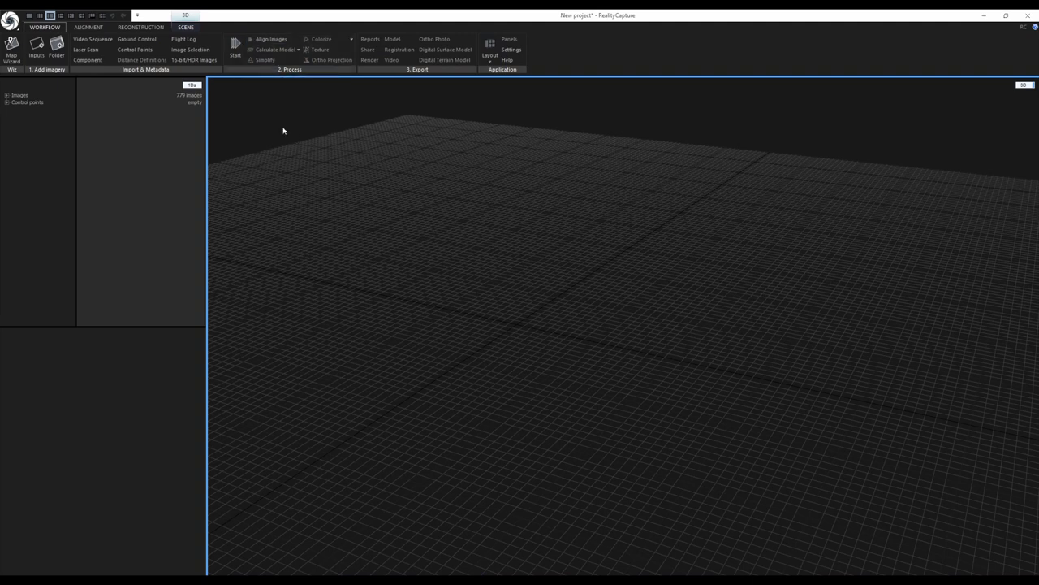
Export the list of imported images as images.imagelist into the Projects\Image_lists folder of GDH_Mleiha_Tomb
{"action": "left_click", "coordinate": [89, 27]}
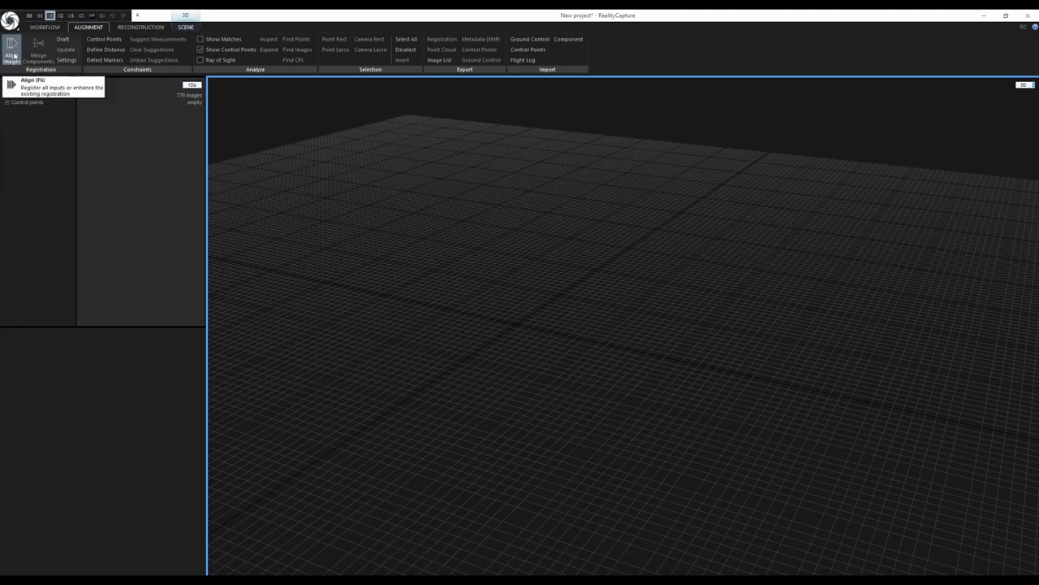
{"action": "left_click_drag", "start_coordinate": [484, 357], "coordinate": [510, 343]}
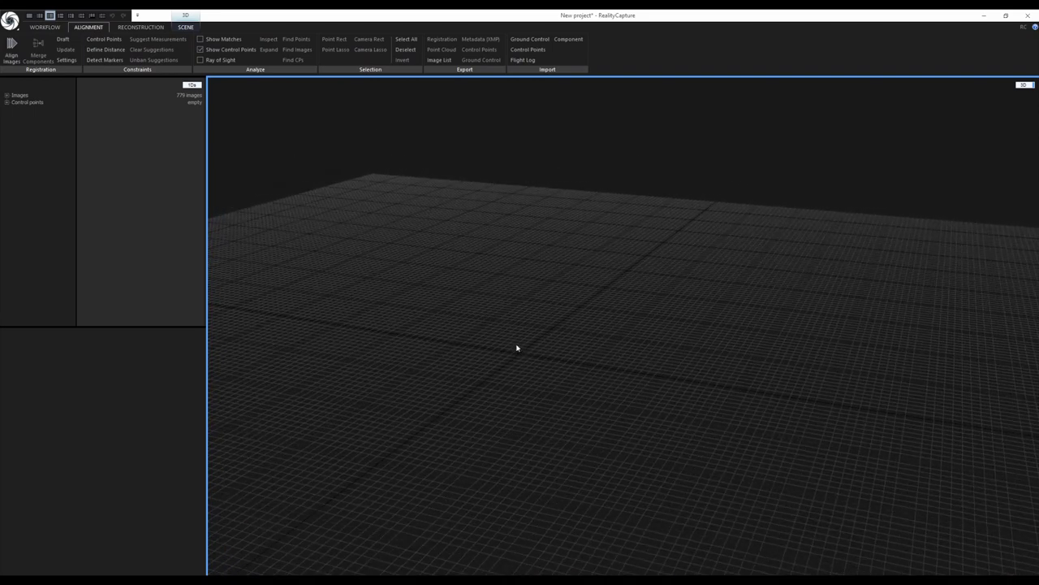
{"action": "left_click_drag", "start_coordinate": [521, 348], "coordinate": [578, 348]}
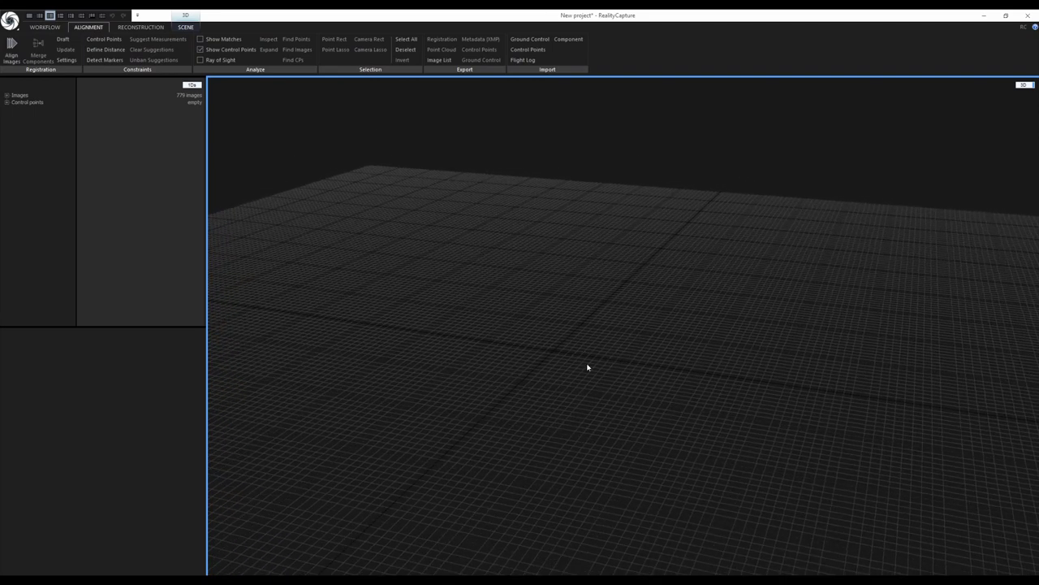
{"action": "left_click_drag", "start_coordinate": [592, 363], "coordinate": [550, 346]}
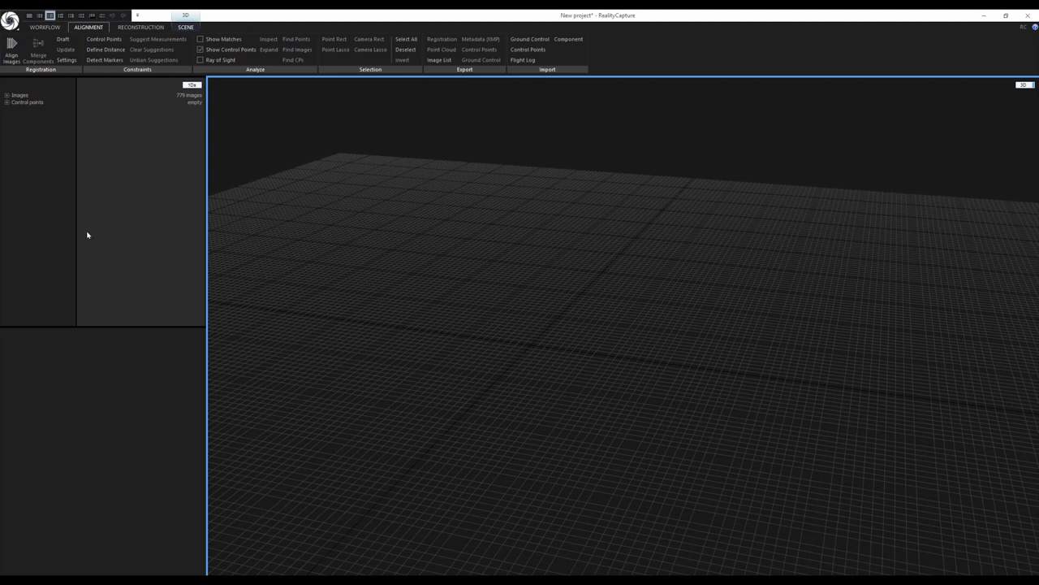
{"action": "left_click_drag", "start_coordinate": [423, 353], "coordinate": [489, 353]}
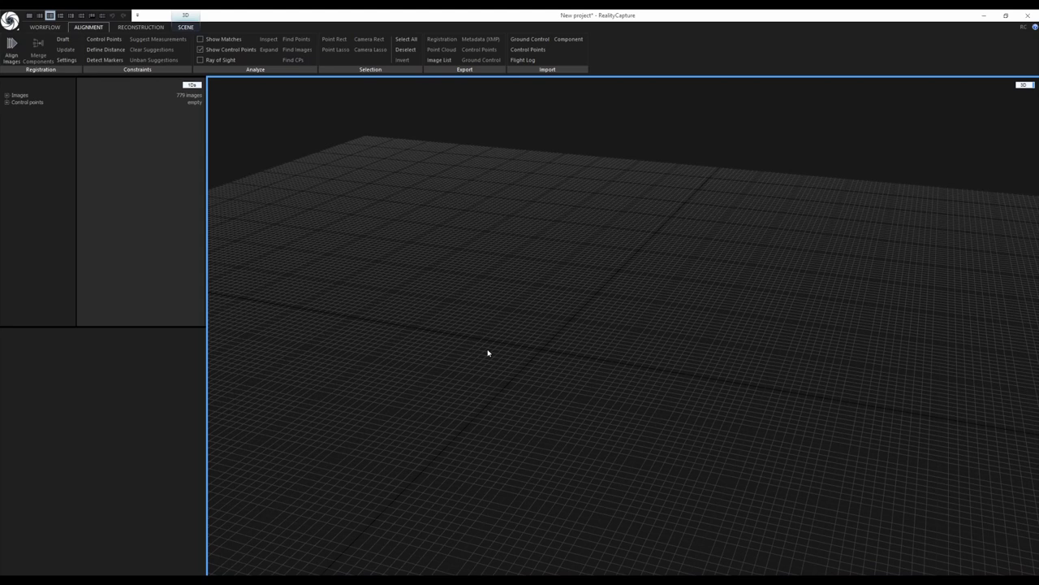
{"action": "left_click", "coordinate": [444, 62]}
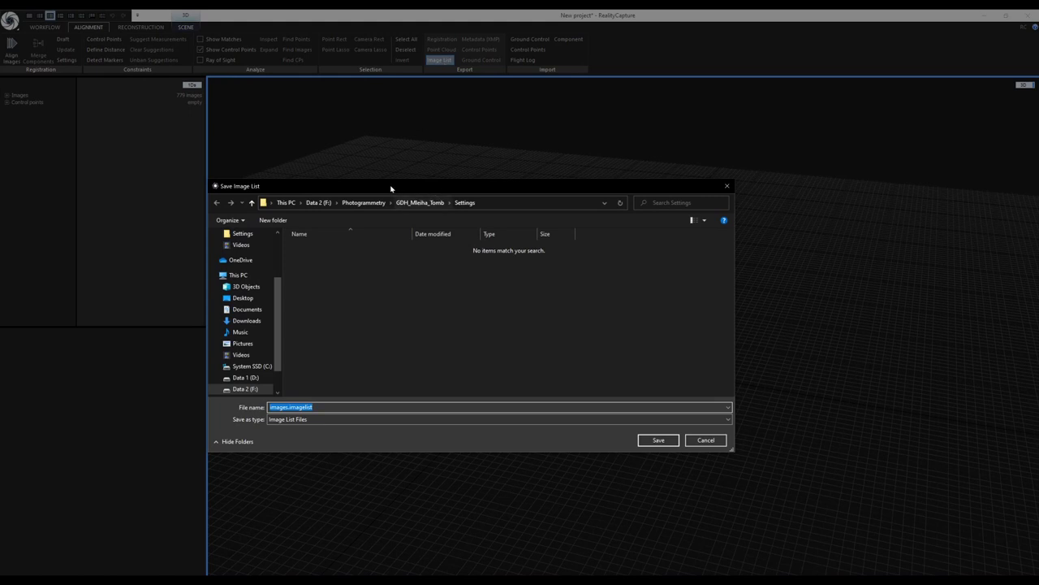
{"action": "left_click", "coordinate": [420, 203]}
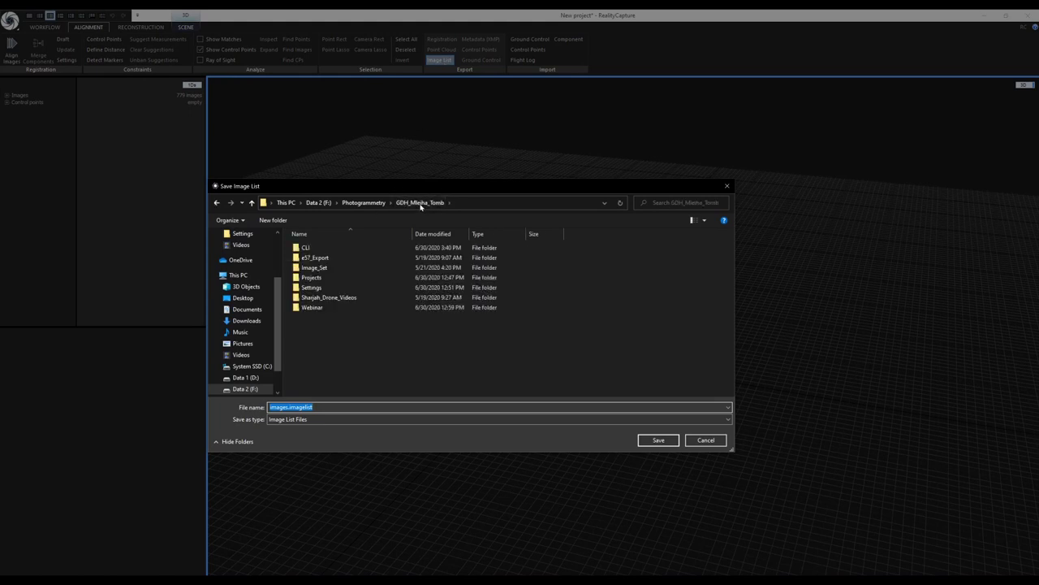
{"action": "double_click", "coordinate": [318, 278]}
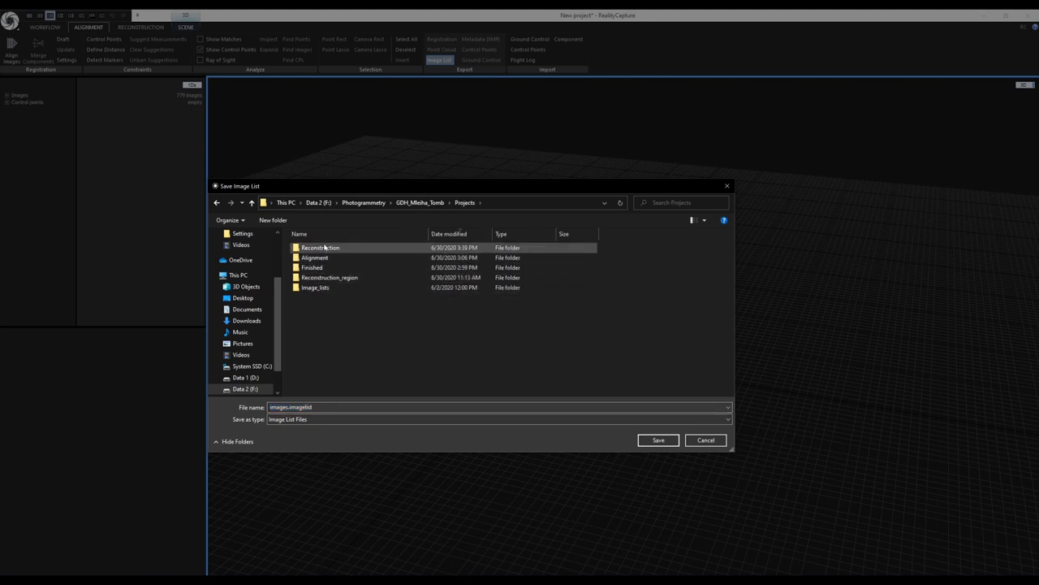
{"action": "double_click", "coordinate": [317, 288]}
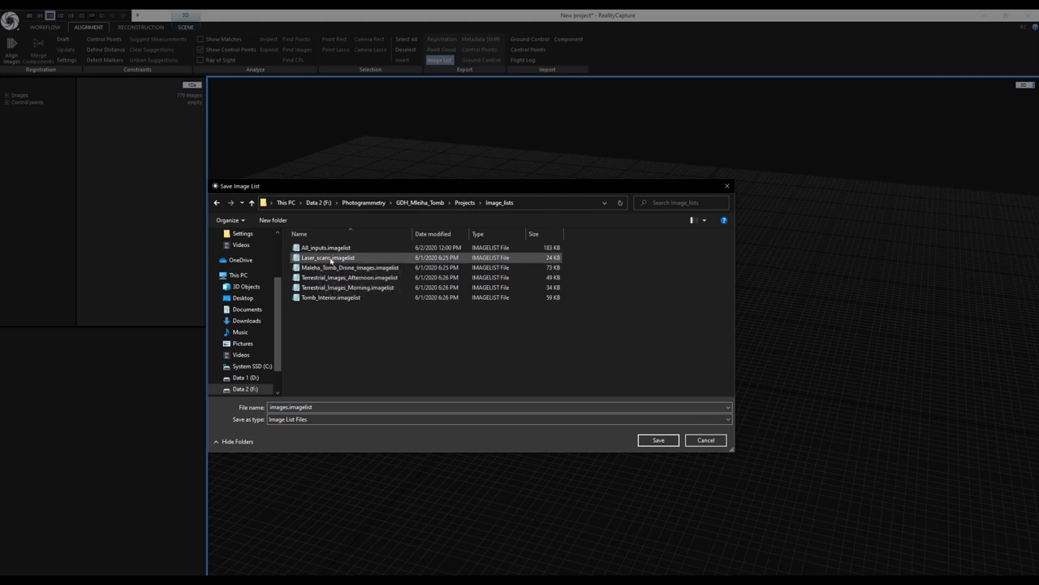
{"action": "left_click_drag", "start_coordinate": [384, 189], "coordinate": [434, 190]}
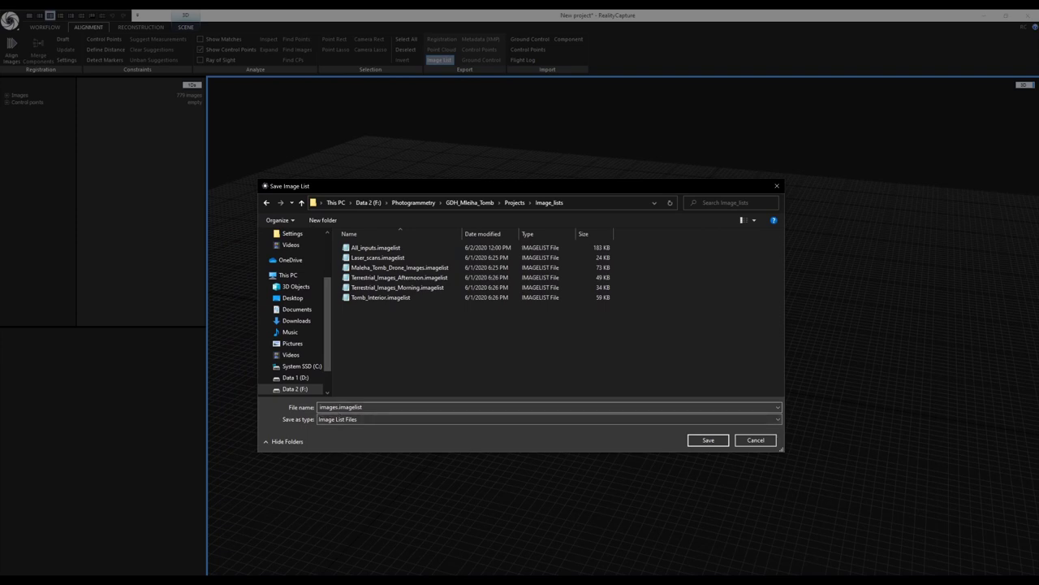
{"action": "left_click", "coordinate": [708, 439]}
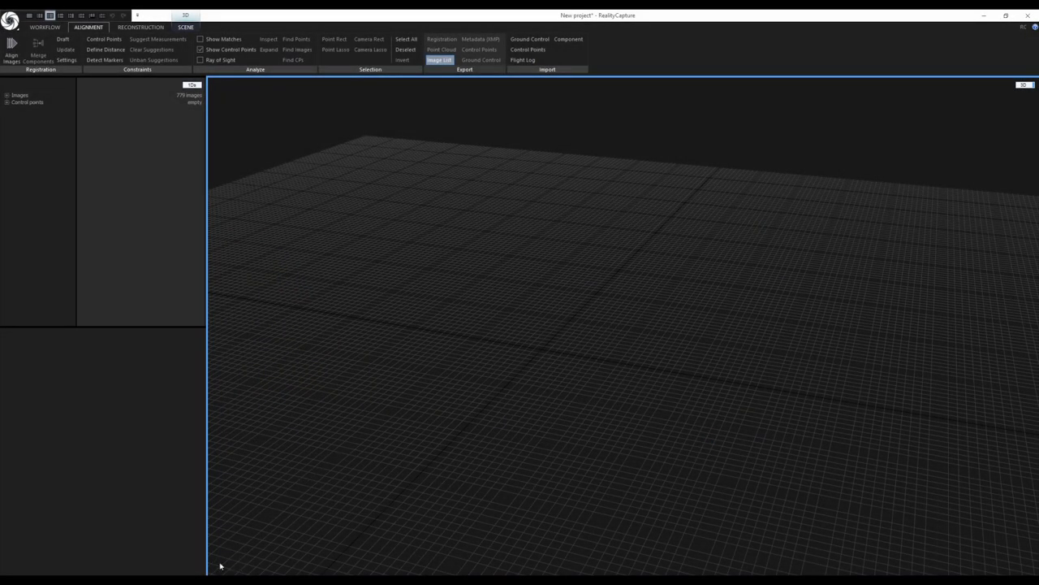
Switch to File Explorer and browse to the Image_lists folder within the GDH_Mleiha_Tomb Projects folder
{"action": "key", "text": "super+e"}
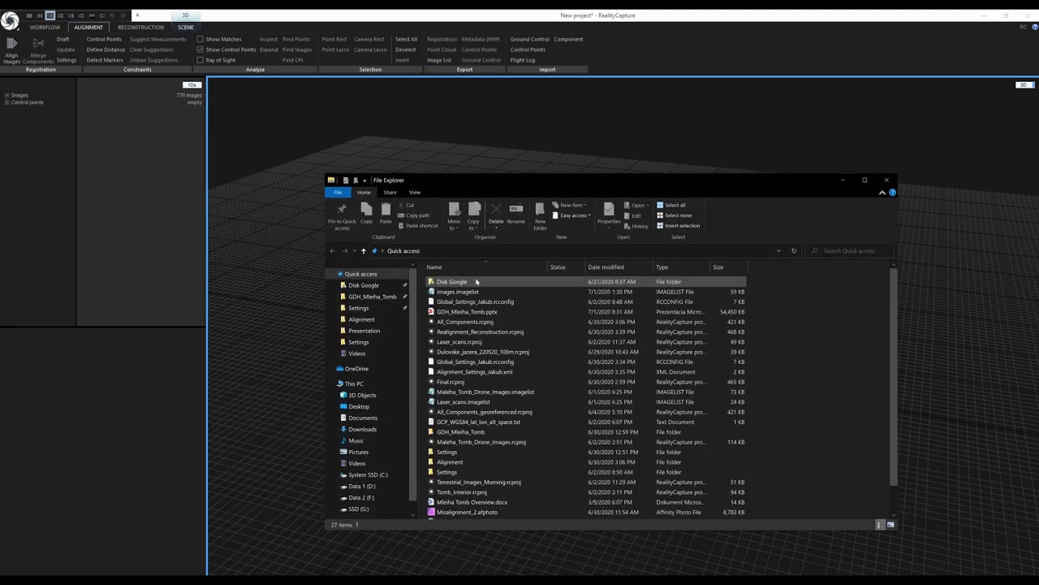
{"action": "left_click_drag", "start_coordinate": [512, 182], "coordinate": [469, 164]}
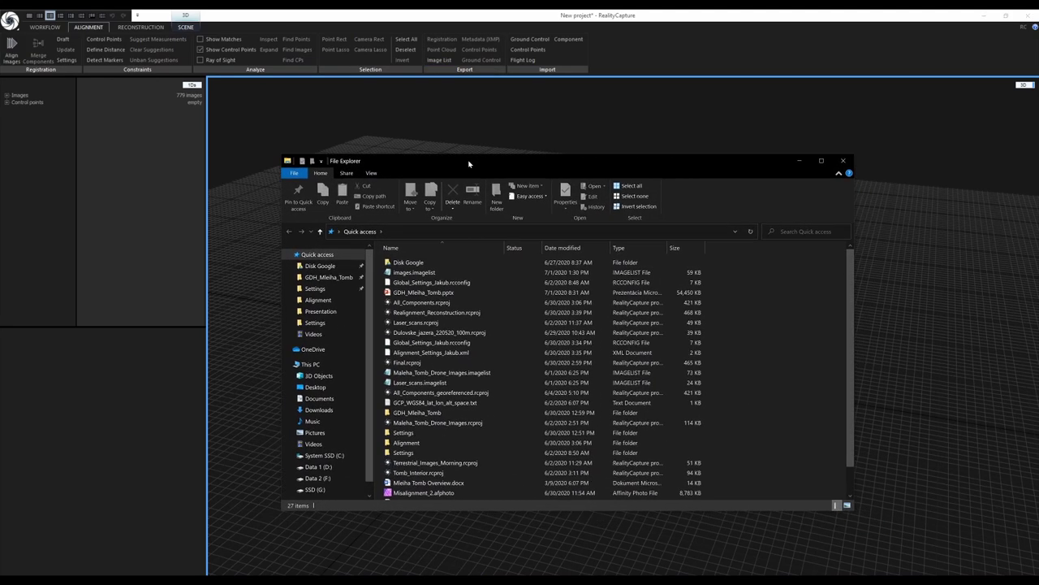
{"action": "left_click", "coordinate": [329, 277]}
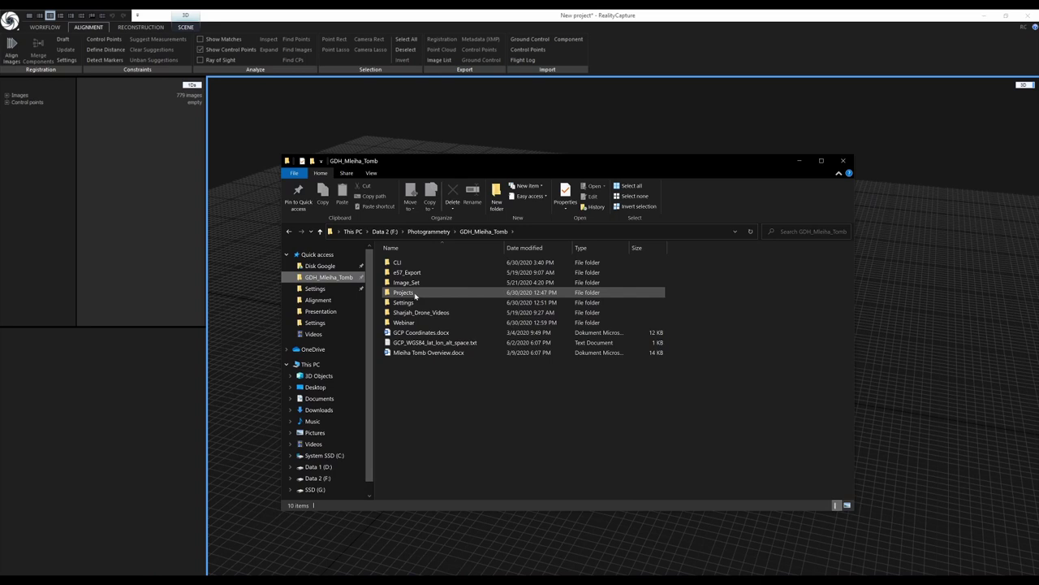
{"action": "double_click", "coordinate": [403, 302]}
{"action": "left_click", "coordinate": [320, 232]}
{"action": "left_click", "coordinate": [403, 293]}
{"action": "double_click", "coordinate": [404, 293]}
{"action": "double_click", "coordinate": [413, 288]}
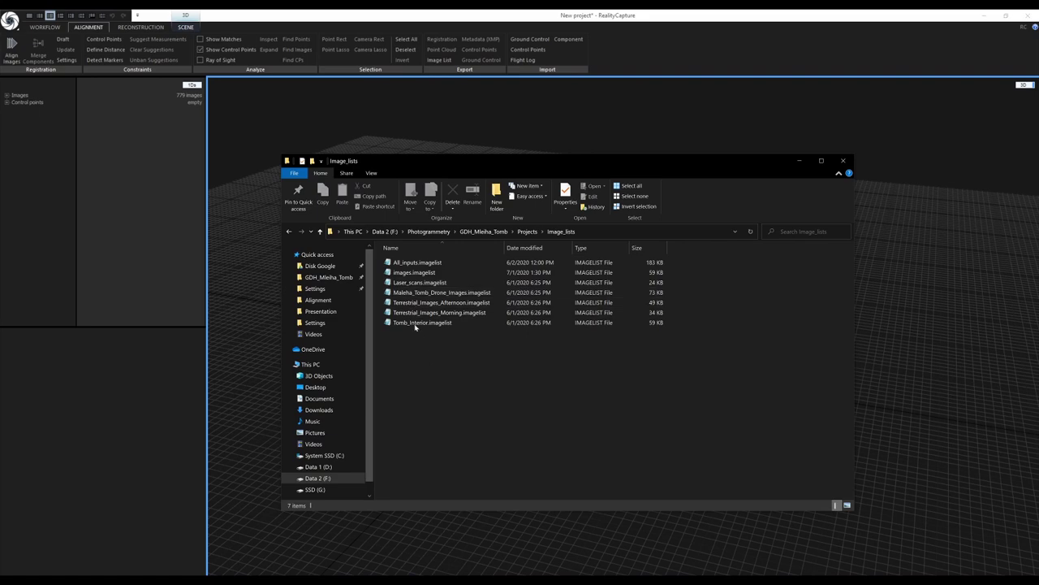
Open images.imagelist in Notepad++, examine the image file paths it contains, and close the editor
{"action": "right_click", "coordinate": [413, 273]}
{"action": "left_click", "coordinate": [292, 323]}
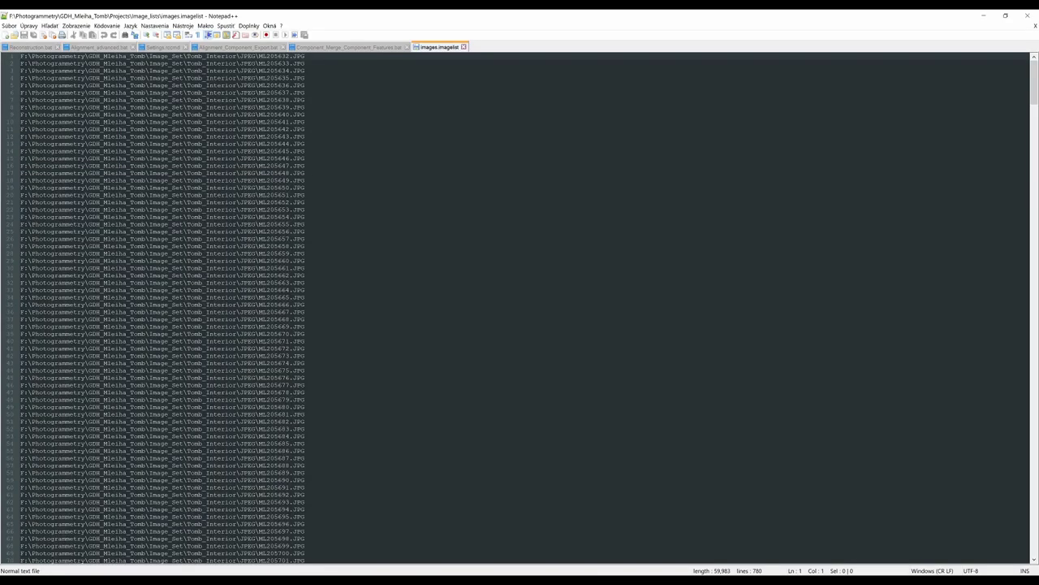
{"action": "left_click_drag", "start_coordinate": [307, 319], "coordinate": [39, 158]}
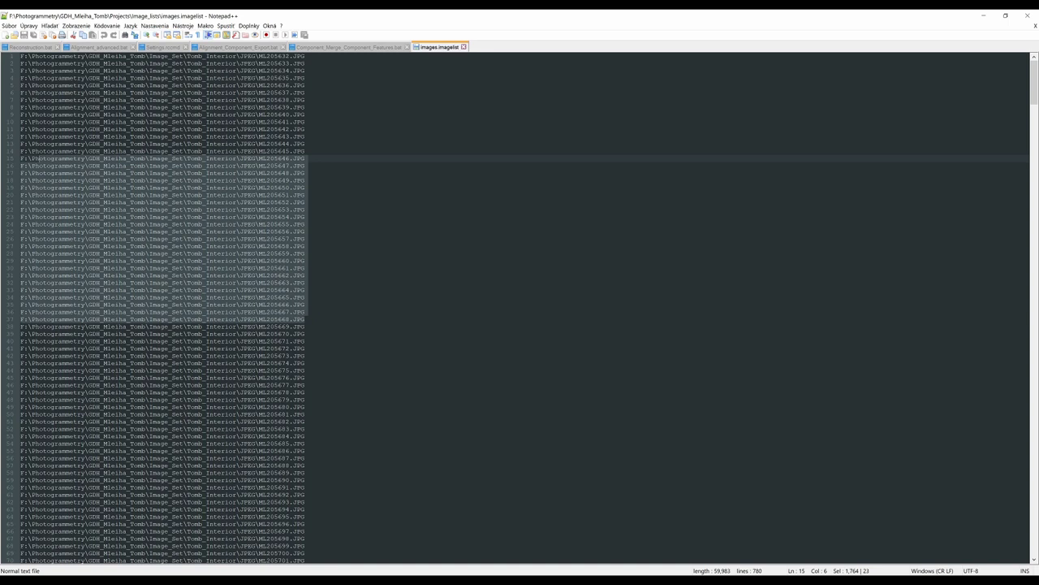
{"action": "scroll", "coordinate": [36, 159], "scroll_direction": "down", "scroll_amount": 2}
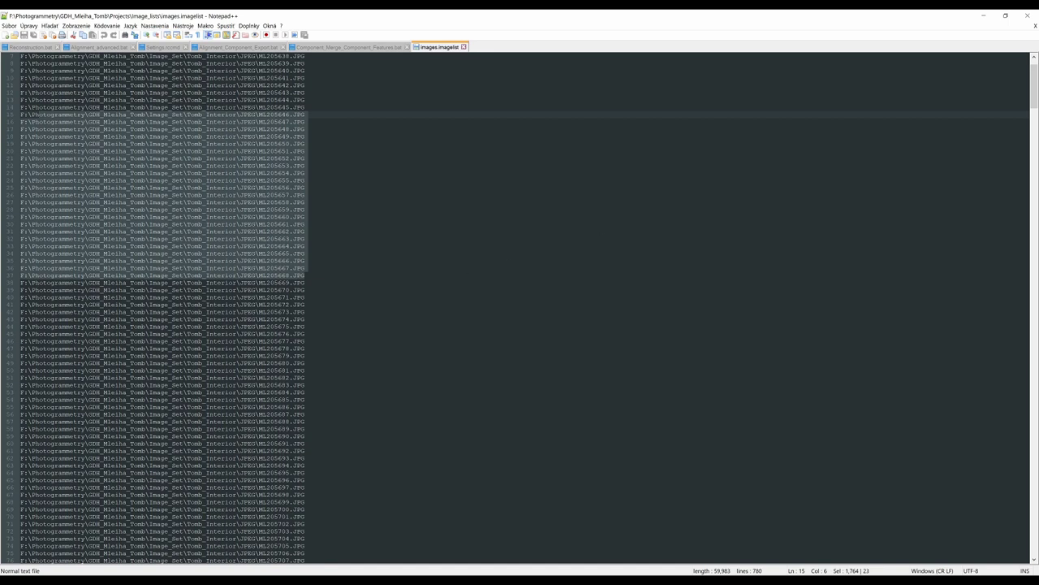
{"action": "scroll", "coordinate": [36, 113], "scroll_direction": "up", "scroll_amount": 2}
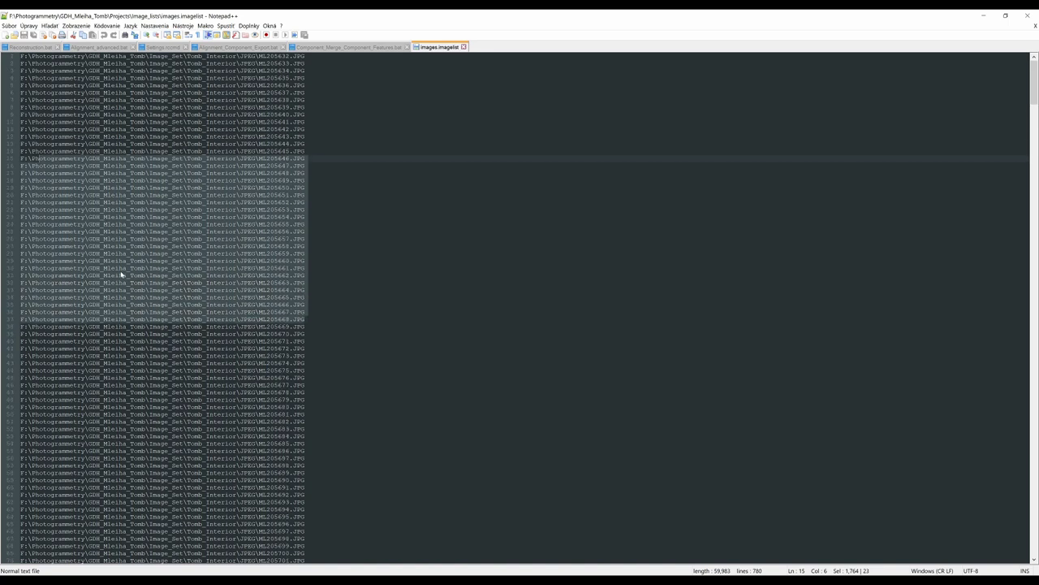
{"action": "left_click", "coordinate": [1027, 18]}
{"action": "left_click", "coordinate": [453, 390]}
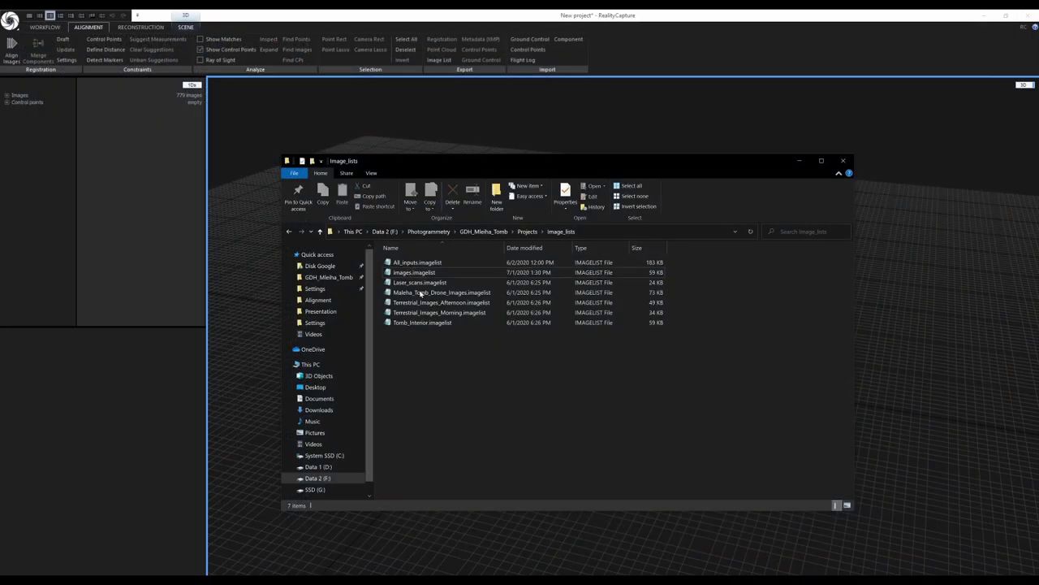
Delete images.imagelist from the Image_lists folder
{"action": "left_click", "coordinate": [428, 274]}
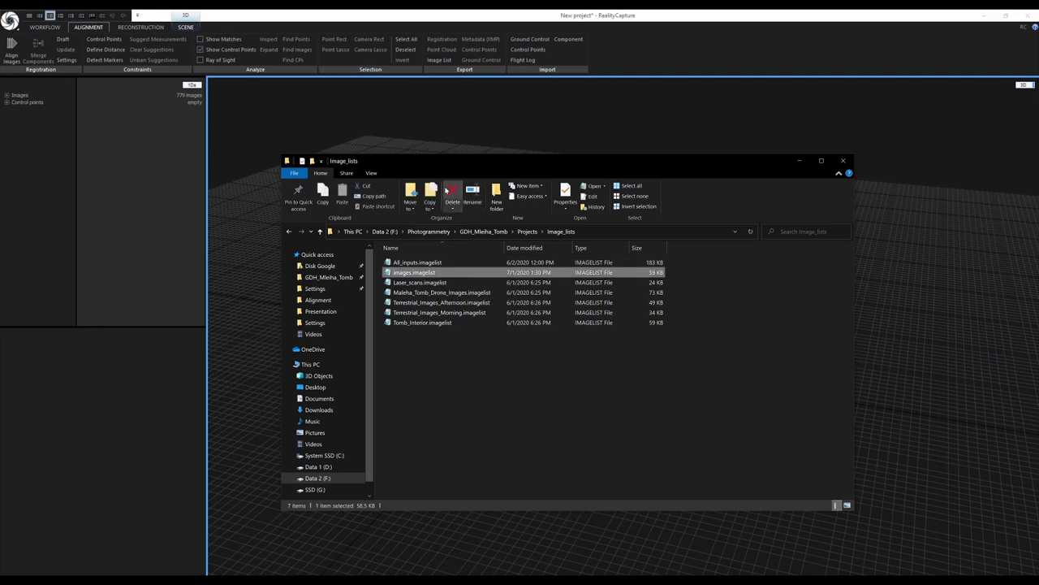
{"action": "left_click", "coordinate": [453, 195]}
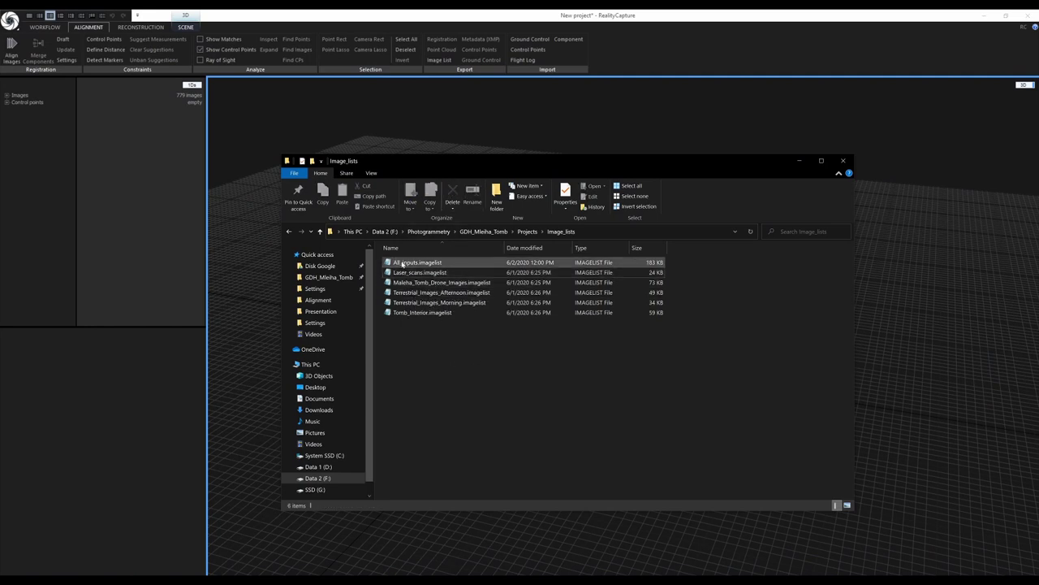
Look through the prepared image lists for all inputs, laser scans, drone images and afternoon terrestrial images
{"action": "left_click", "coordinate": [403, 263]}
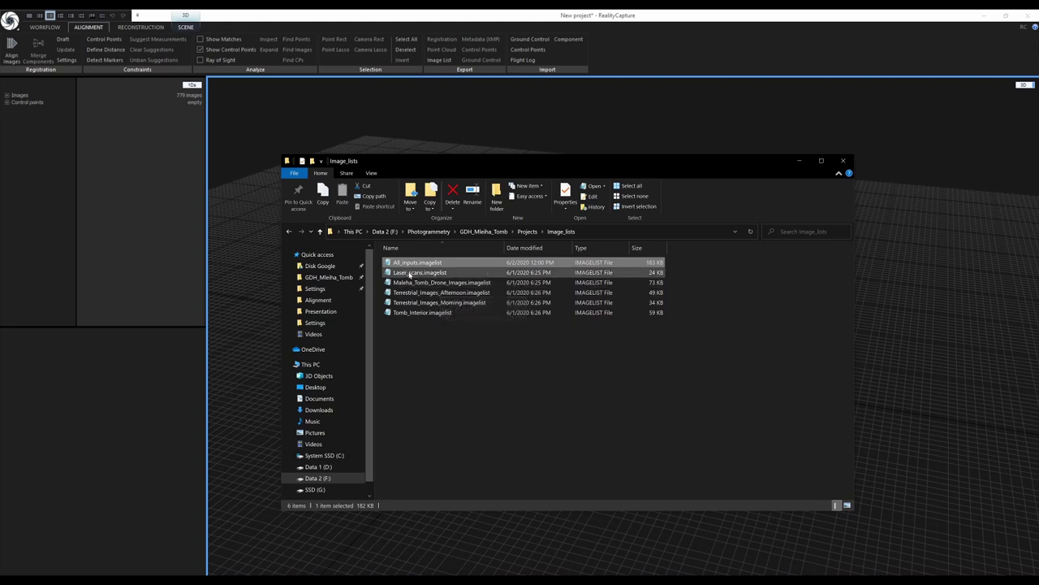
{"action": "left_click", "coordinate": [418, 272]}
{"action": "left_click", "coordinate": [443, 284]}
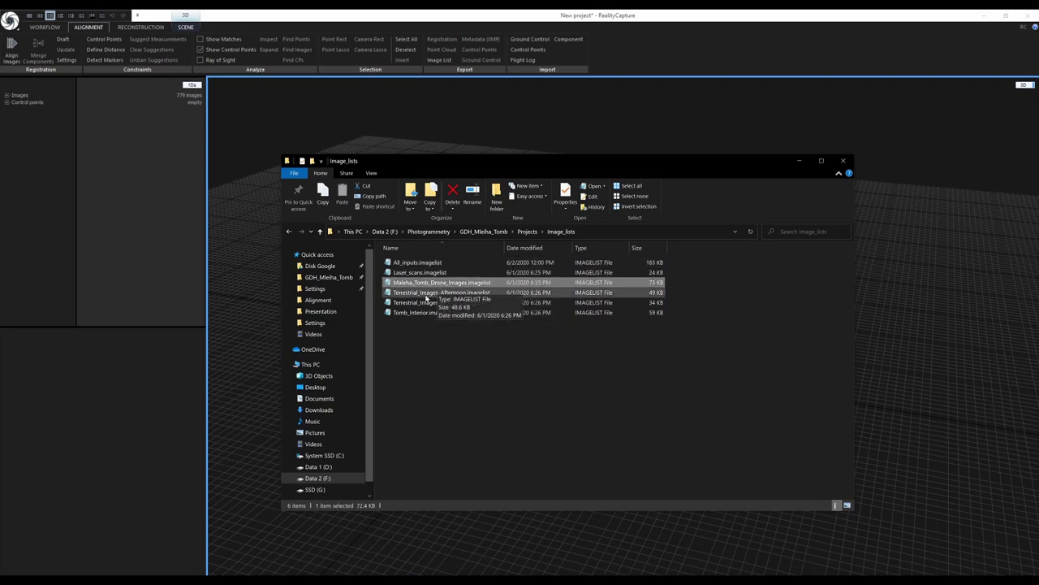
{"action": "left_click", "coordinate": [426, 293]}
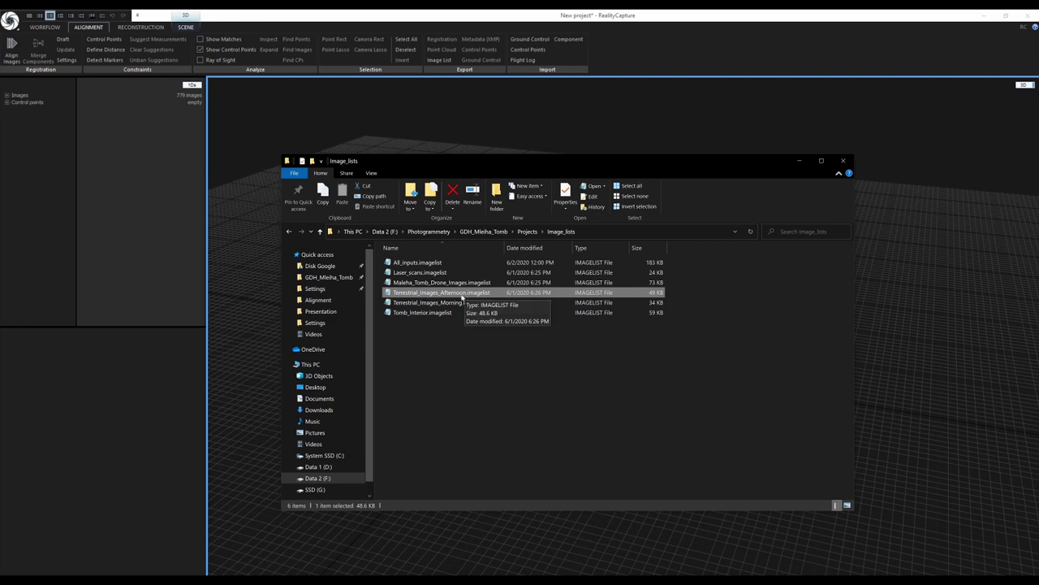
Look over the prepared image lists for the morning terrestrial images and the tomb interior
{"action": "left_click", "coordinate": [456, 303]}
{"action": "left_click", "coordinate": [432, 314]}
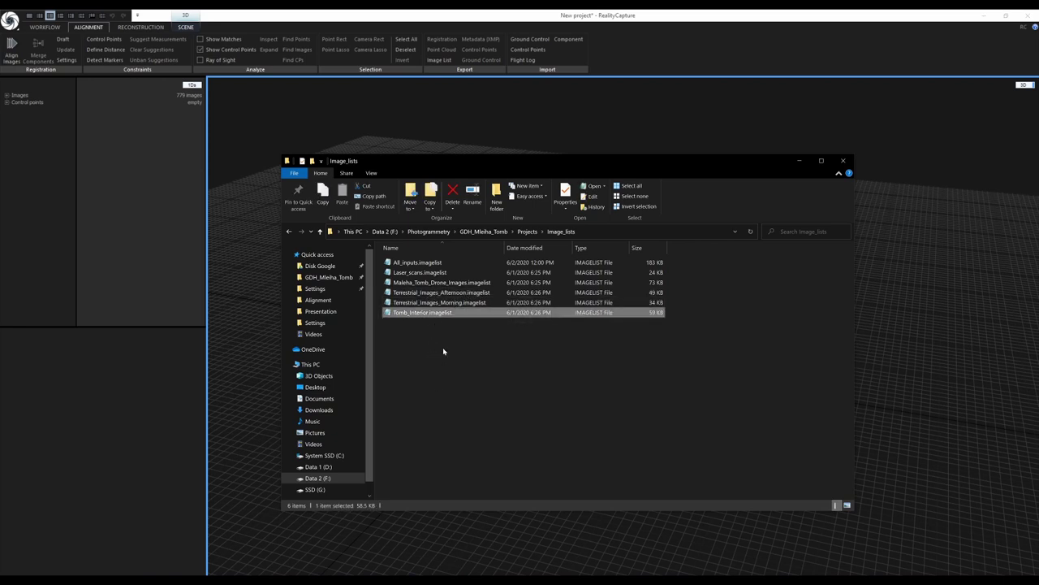
{"action": "left_click", "coordinate": [445, 348]}
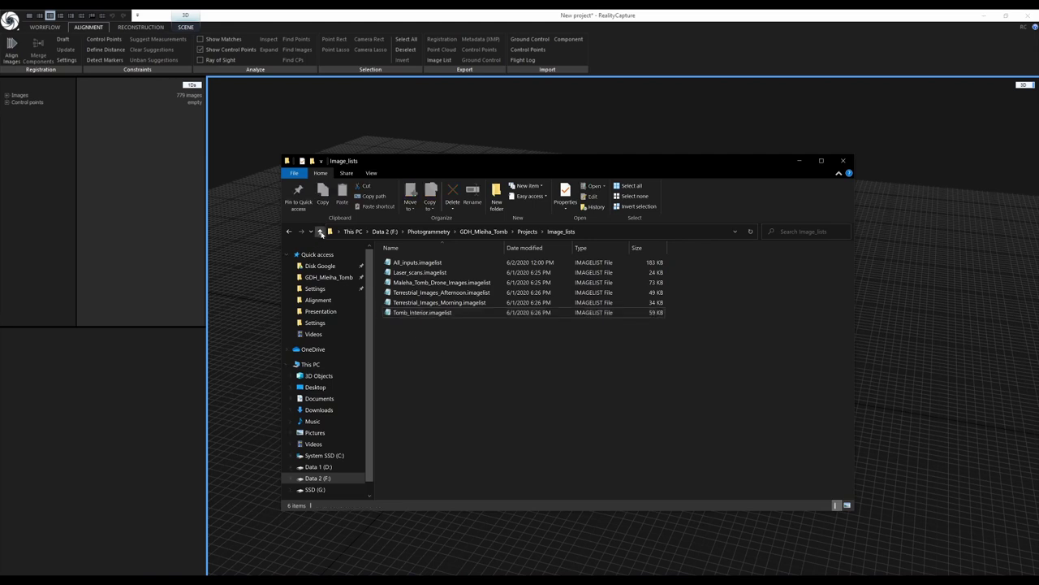
Browse to the CLI folder of GDH_Mleiha_Tomb and open Alignment_advanced.bat in Notepad++
{"action": "left_click", "coordinate": [320, 232]}
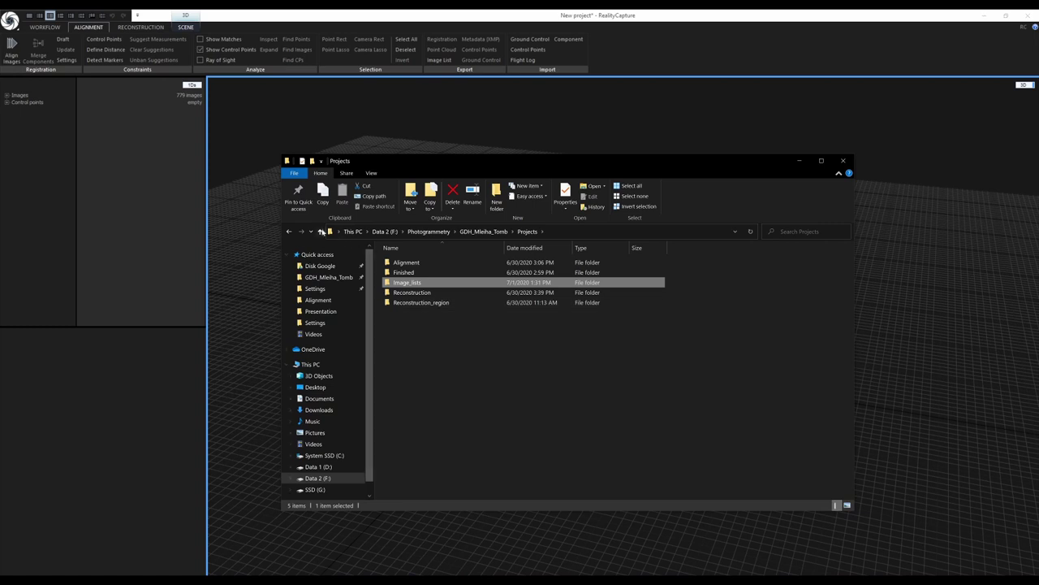
{"action": "left_click", "coordinate": [321, 232]}
{"action": "double_click", "coordinate": [398, 263]}
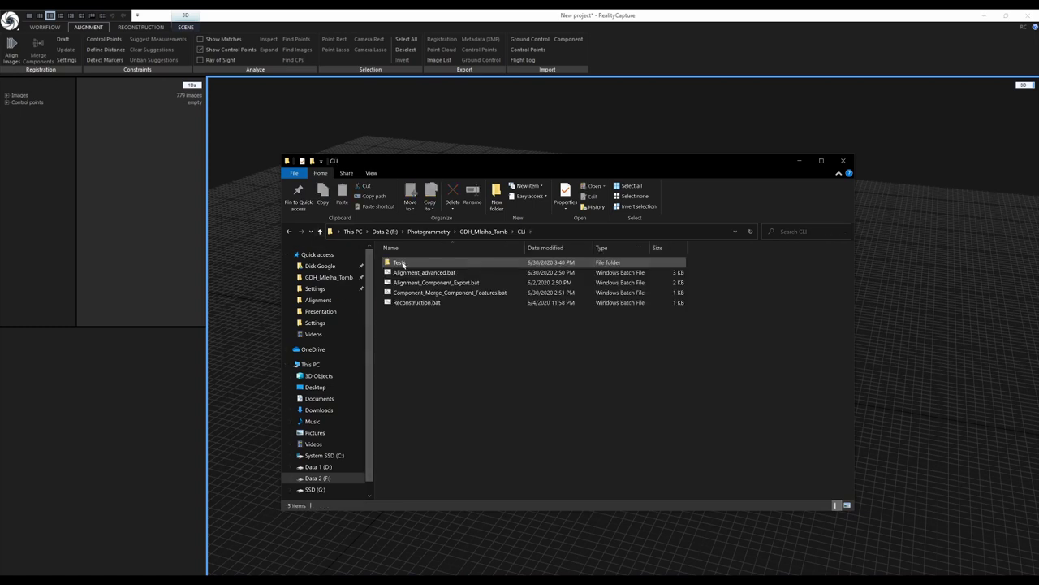
{"action": "right_click", "coordinate": [410, 274]}
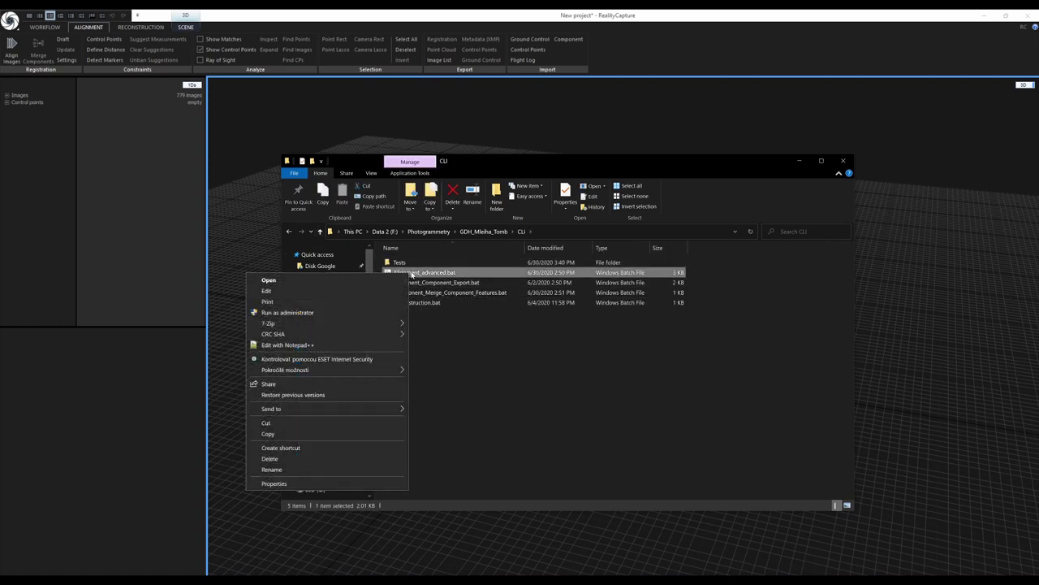
{"action": "left_click", "coordinate": [289, 344]}
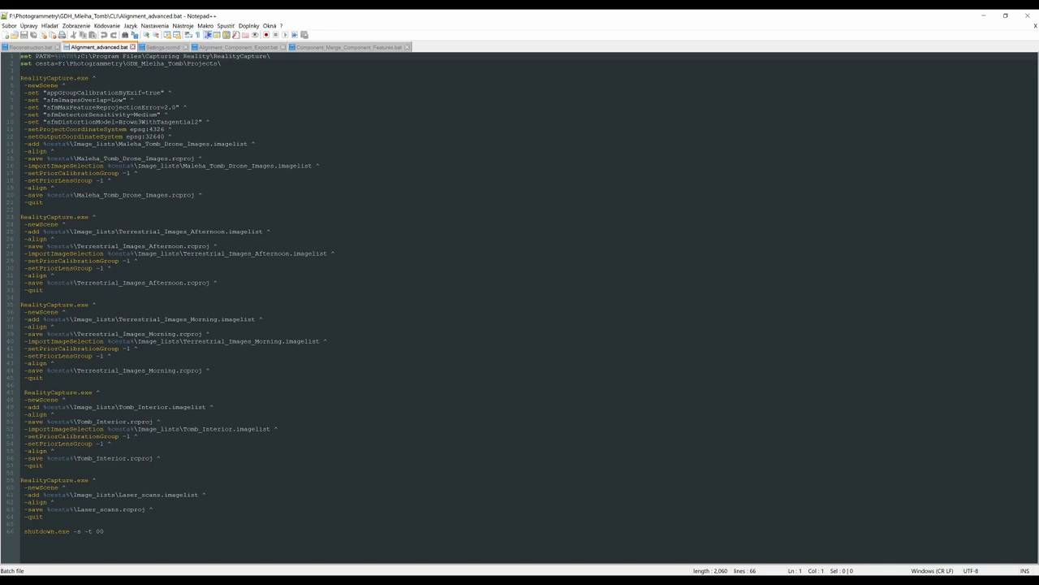
Examine the script's cesta variable, the Projects folder path assigned to it, and where the variable is used
{"action": "left_click_drag", "start_coordinate": [58, 63], "coordinate": [221, 63]}
{"action": "left_click", "coordinate": [175, 64]}
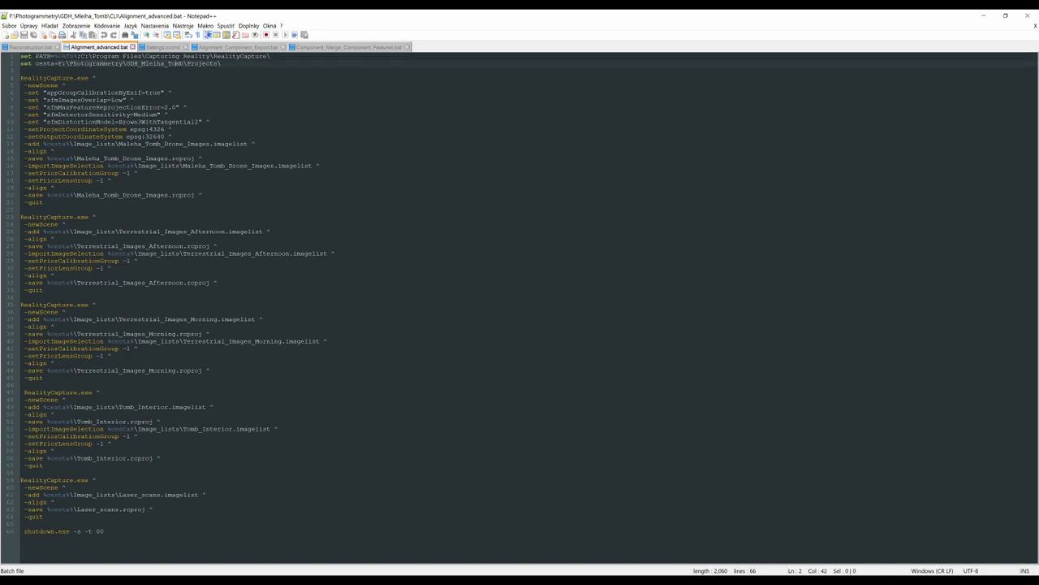
{"action": "left_click_drag", "start_coordinate": [59, 63], "coordinate": [220, 63]}
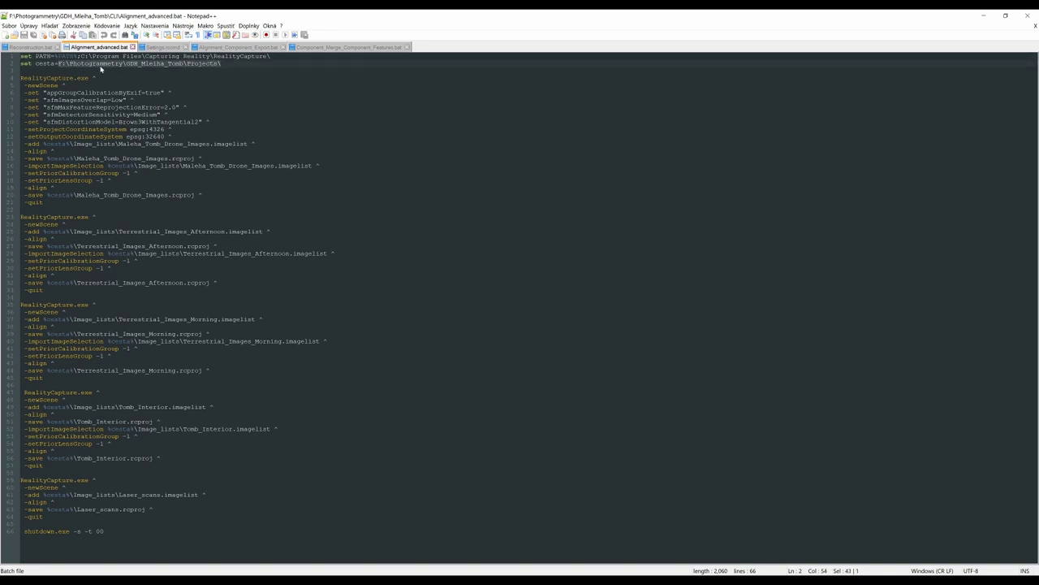
{"action": "double_click", "coordinate": [45, 63]}
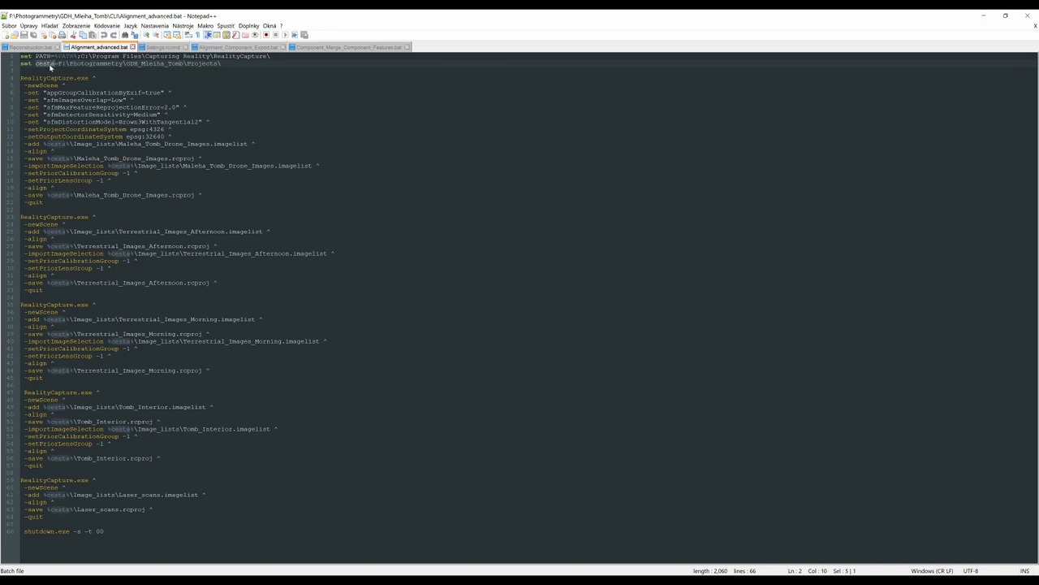
{"action": "left_click", "coordinate": [21, 71]}
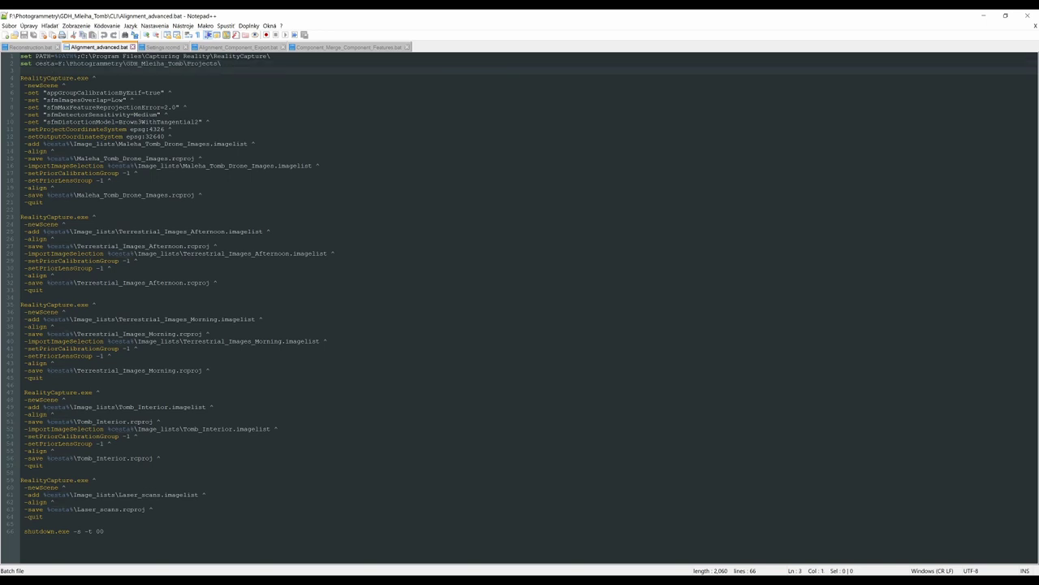
Compare the script's appGroupCalibrationByExif line with the Group calibration by Exif option in RealityCapture's import settings
{"action": "left_click", "coordinate": [92, 77]}
{"action": "left_click_drag", "start_coordinate": [172, 92], "coordinate": [43, 92]}
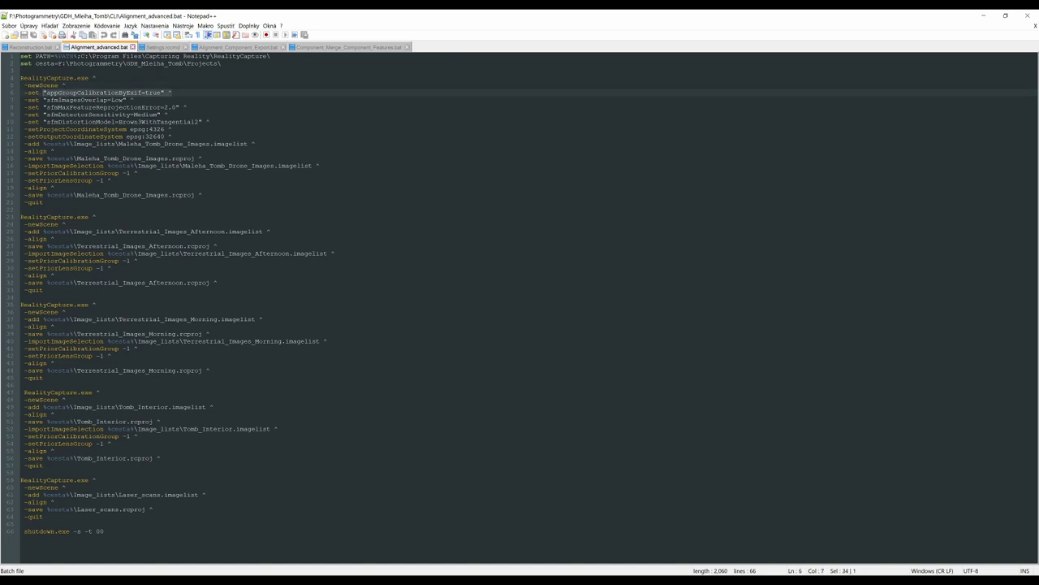
{"action": "left_click", "coordinate": [735, 580]}
{"action": "left_click", "coordinate": [967, 550]}
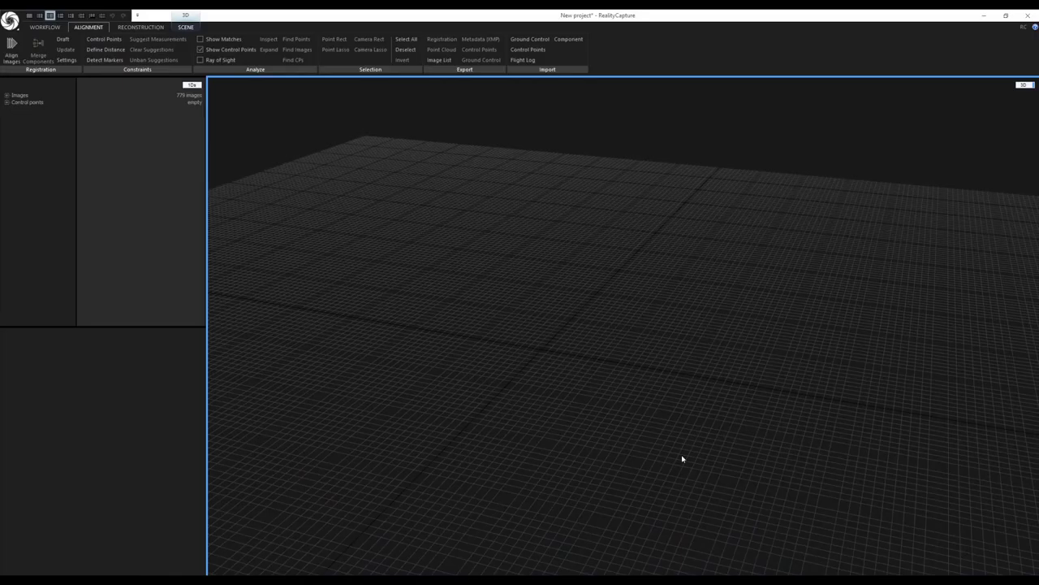
{"action": "left_click", "coordinate": [45, 27]}
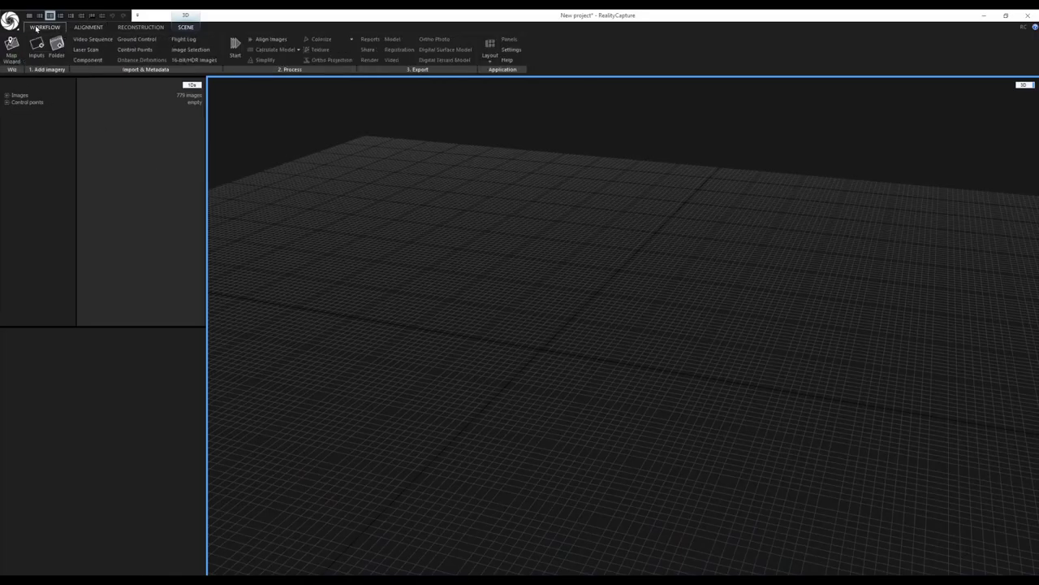
{"action": "left_click", "coordinate": [512, 49]}
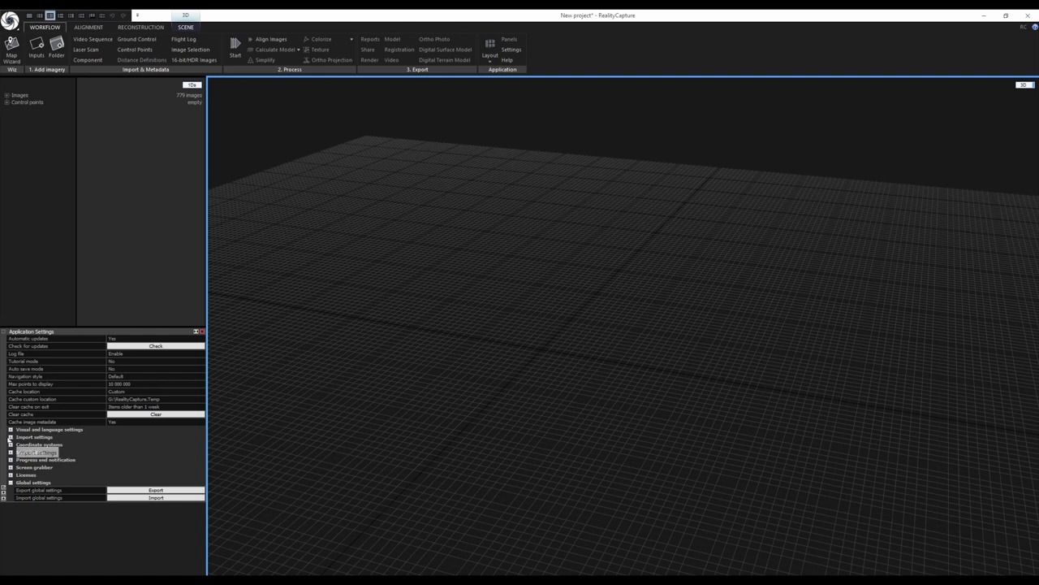
{"action": "left_click", "coordinate": [11, 437]}
{"action": "mouse_move", "coordinate": [70, 446]}
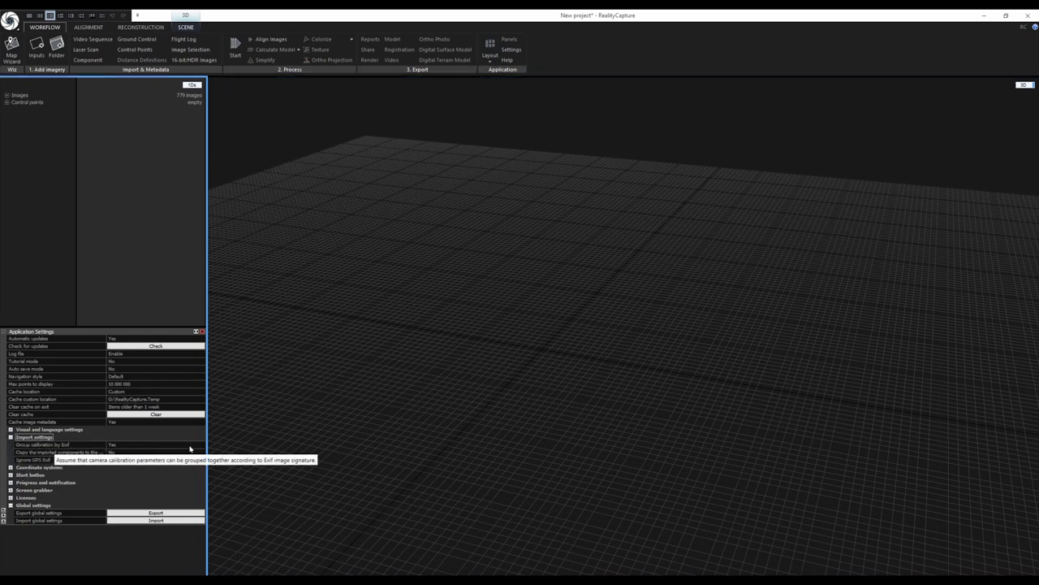
Return to the script and compare its sfmImagesOverlap line with the Image overlap option in RealityCapture's alignment settings
{"action": "left_click", "coordinate": [984, 16]}
{"action": "left_click_drag", "start_coordinate": [21, 93], "coordinate": [171, 92]}
{"action": "left_click", "coordinate": [171, 92]}
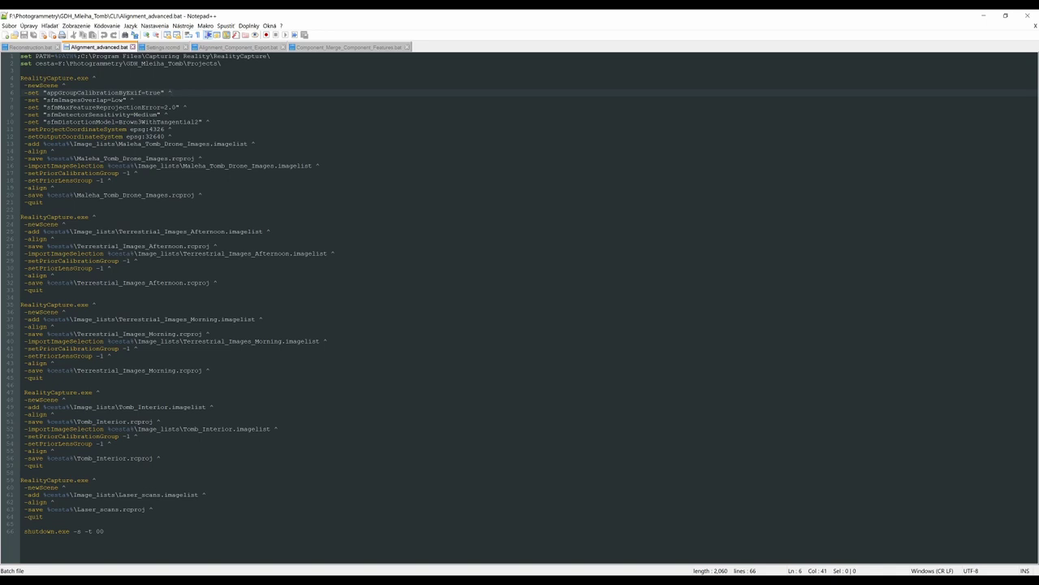
{"action": "left_click_drag", "start_coordinate": [111, 100], "coordinate": [125, 100]}
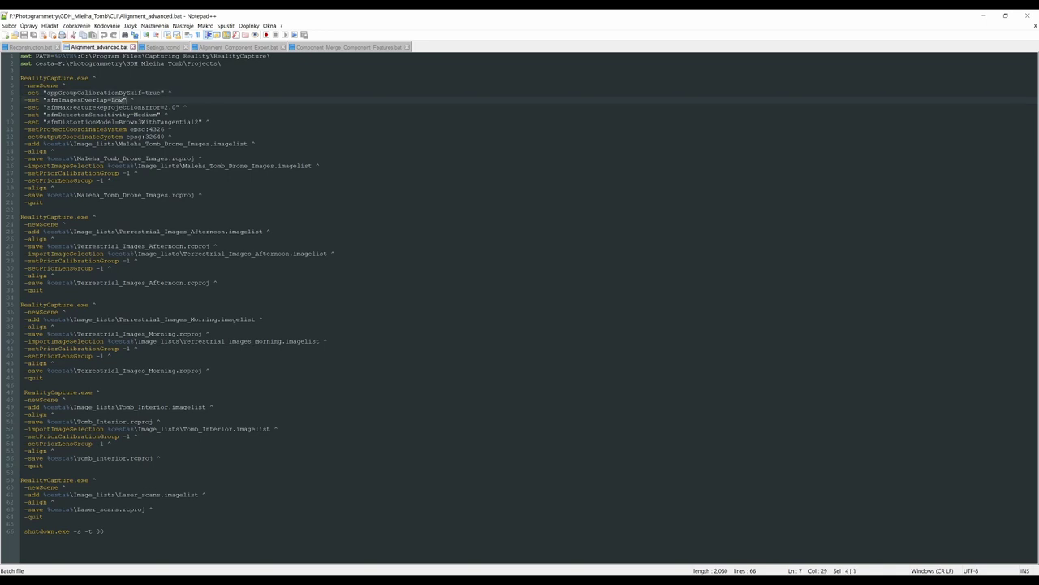
{"action": "mouse_move", "coordinate": [835, 574]}
{"action": "left_click", "coordinate": [991, 542]}
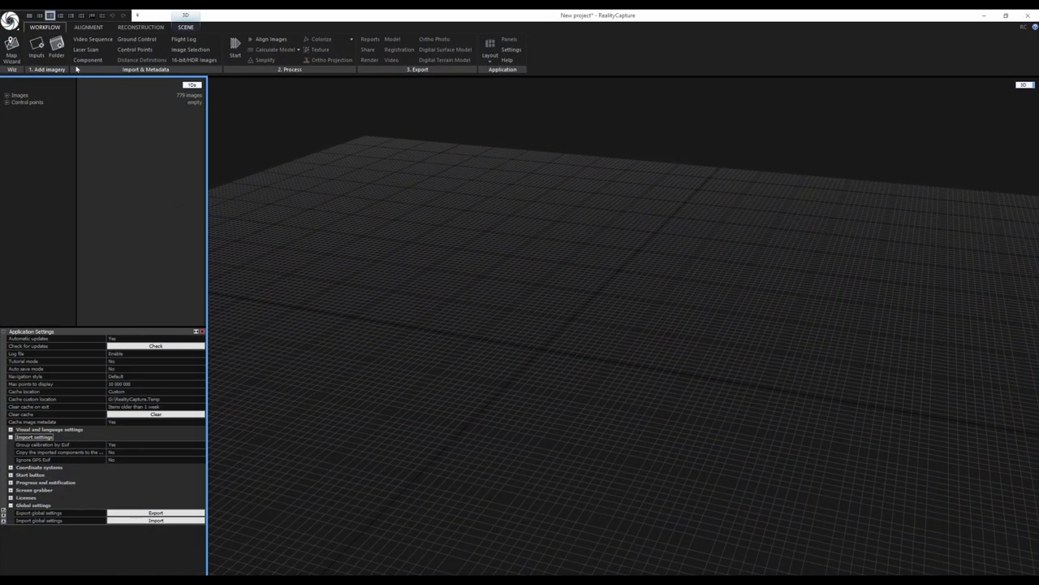
{"action": "left_click", "coordinate": [88, 27]}
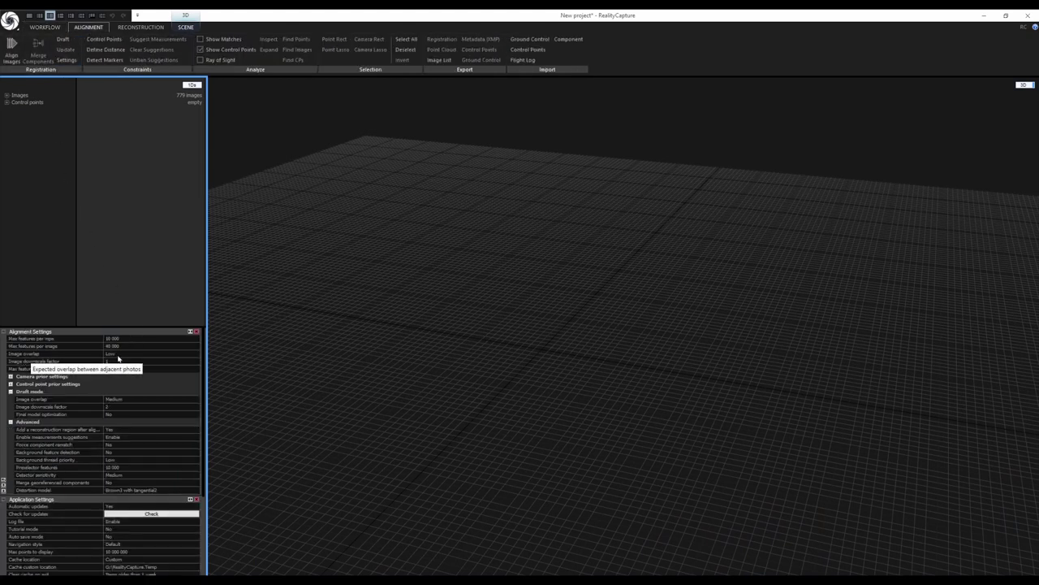
Switch back to the script and review its reprojection error and detector sensitivity settings and the drone image list commands
{"action": "left_click", "coordinate": [916, 573]}
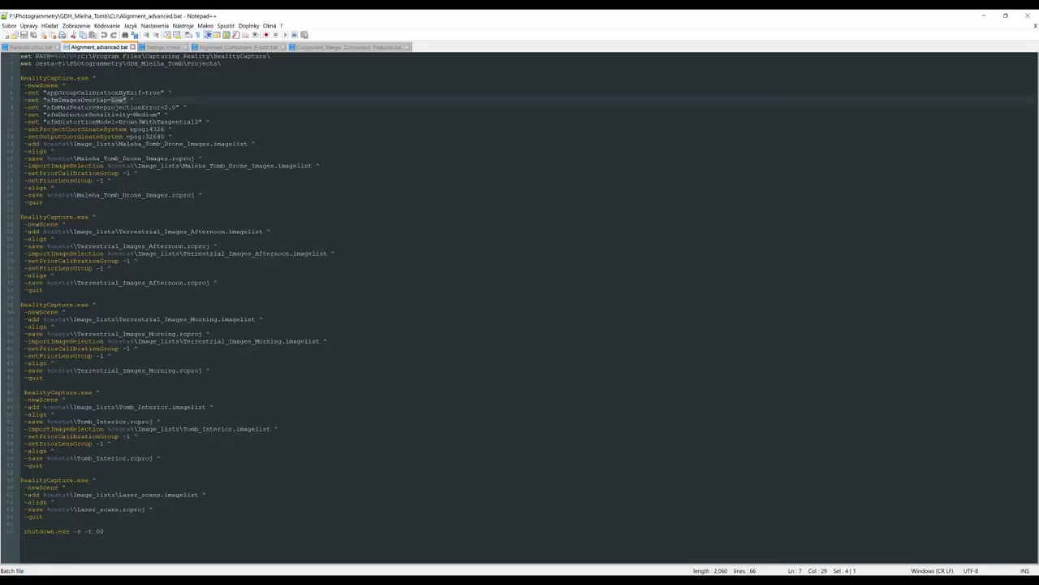
{"action": "left_click_drag", "start_coordinate": [164, 107], "coordinate": [178, 107]}
{"action": "left_click_drag", "start_coordinate": [133, 114], "coordinate": [165, 117]}
{"action": "left_click_drag", "start_coordinate": [163, 144], "coordinate": [205, 144]}
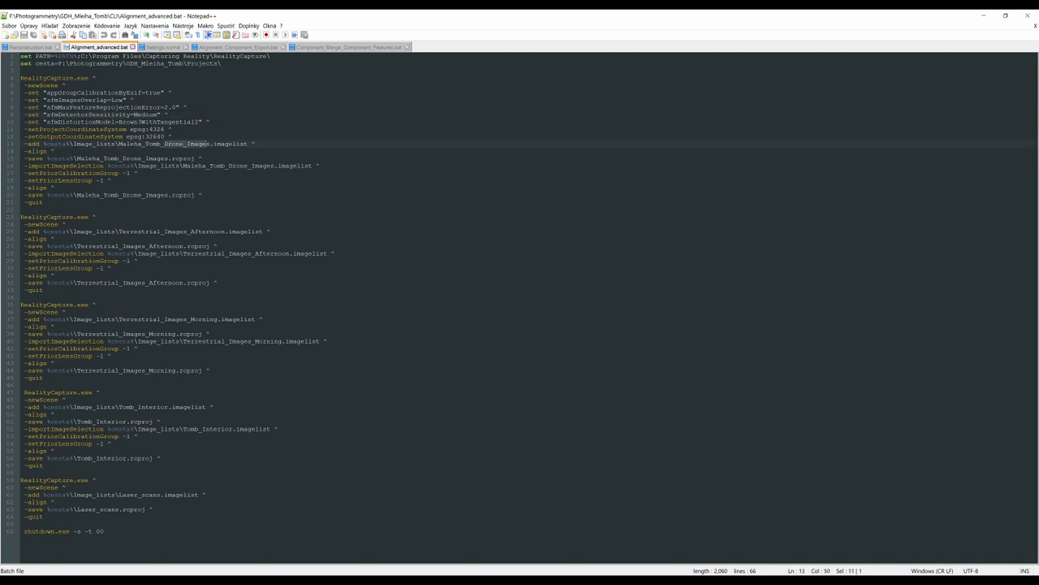
{"action": "left_click", "coordinate": [54, 152]}
{"action": "left_click_drag", "start_coordinate": [25, 93], "coordinate": [135, 100]}
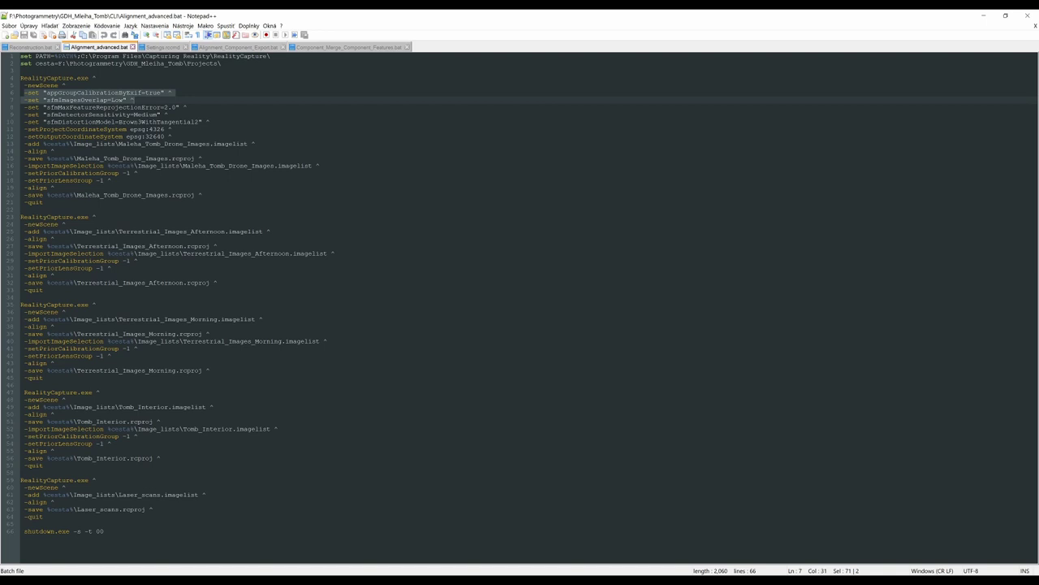
Switch to the browser, view the Version 1.0.3.10393 RC Release notes, and return to RealityCapture
{"action": "left_click", "coordinate": [984, 17]}
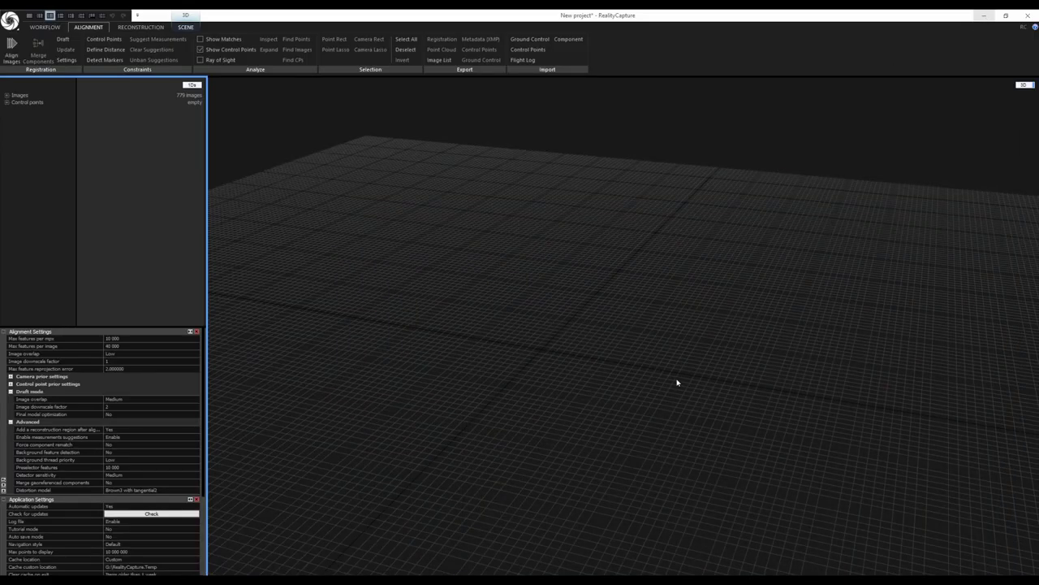
{"action": "mouse_move", "coordinate": [882, 571]}
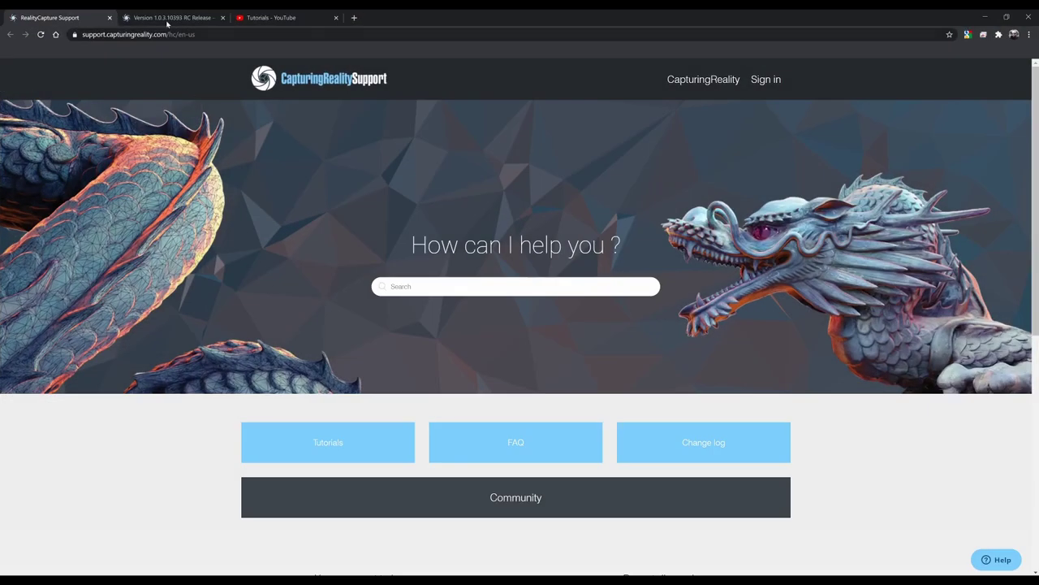
{"action": "left_click", "coordinate": [169, 17]}
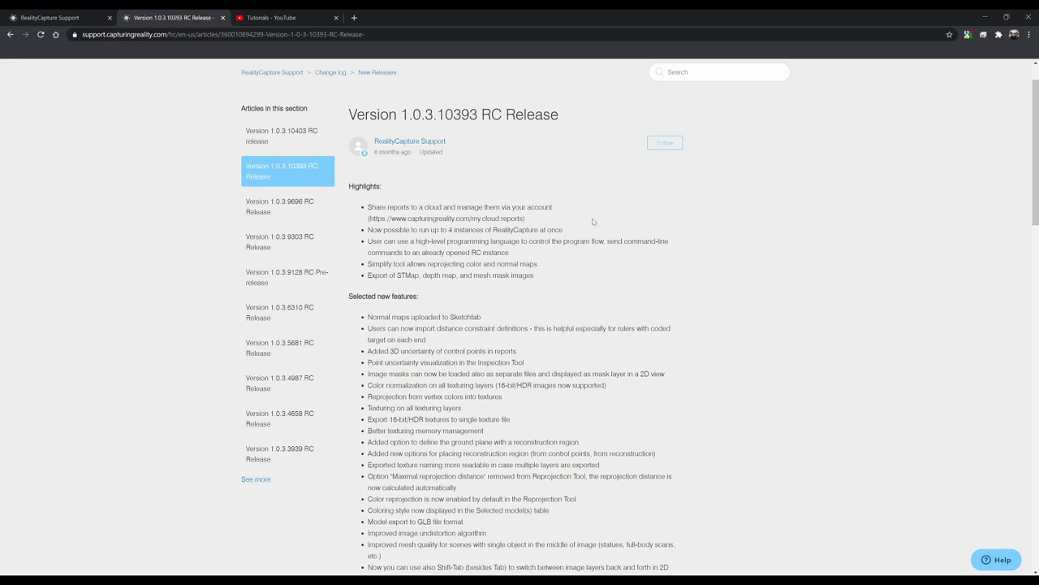
{"action": "left_click", "coordinate": [985, 17]}
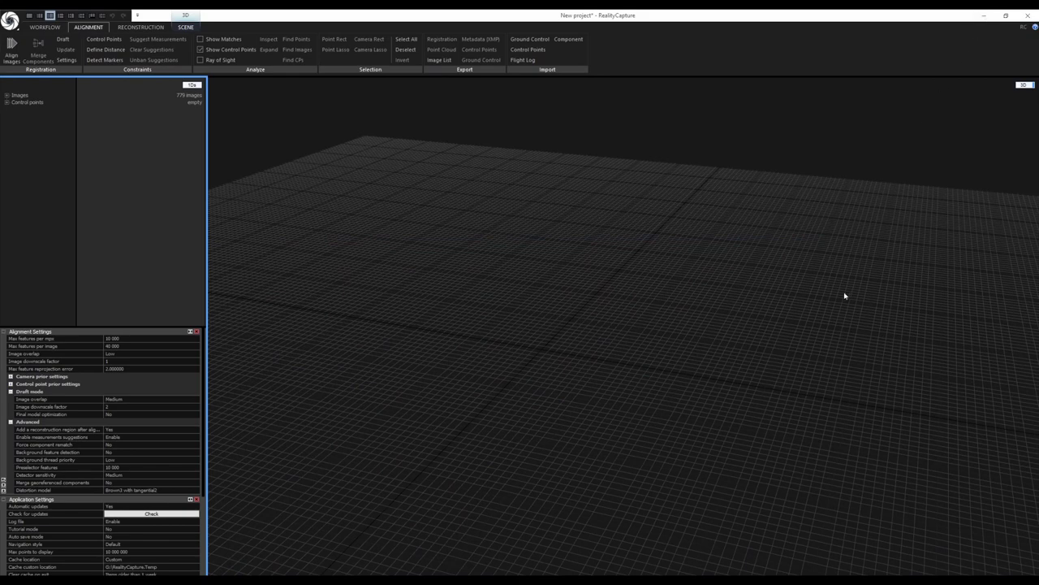
Preview the open RealityCapture instances, switch to the Laser_scans project and inspect its point cloud from several angles
{"action": "mouse_move", "coordinate": [838, 580]}
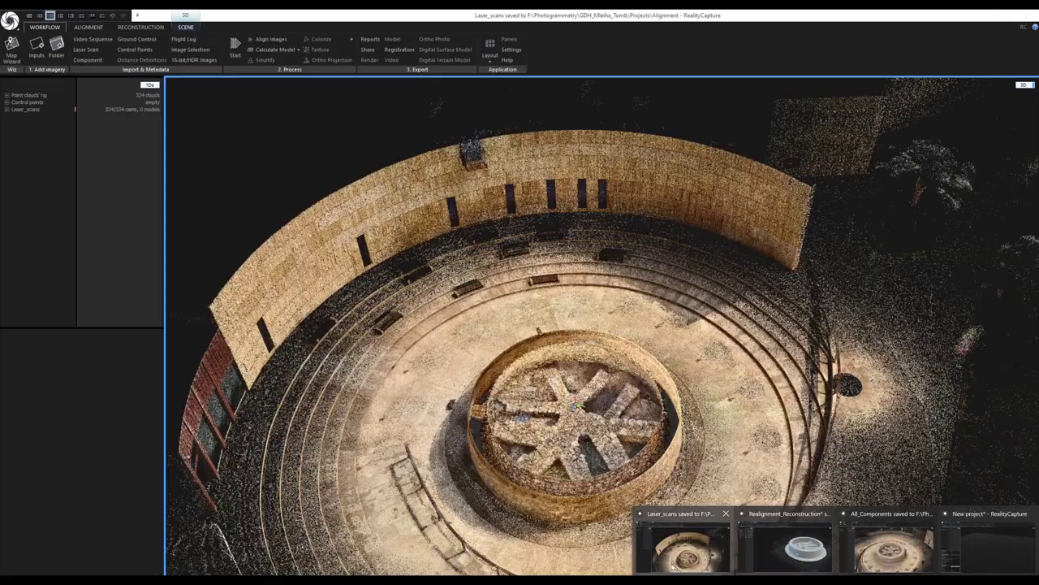
{"action": "mouse_move", "coordinate": [676, 560]}
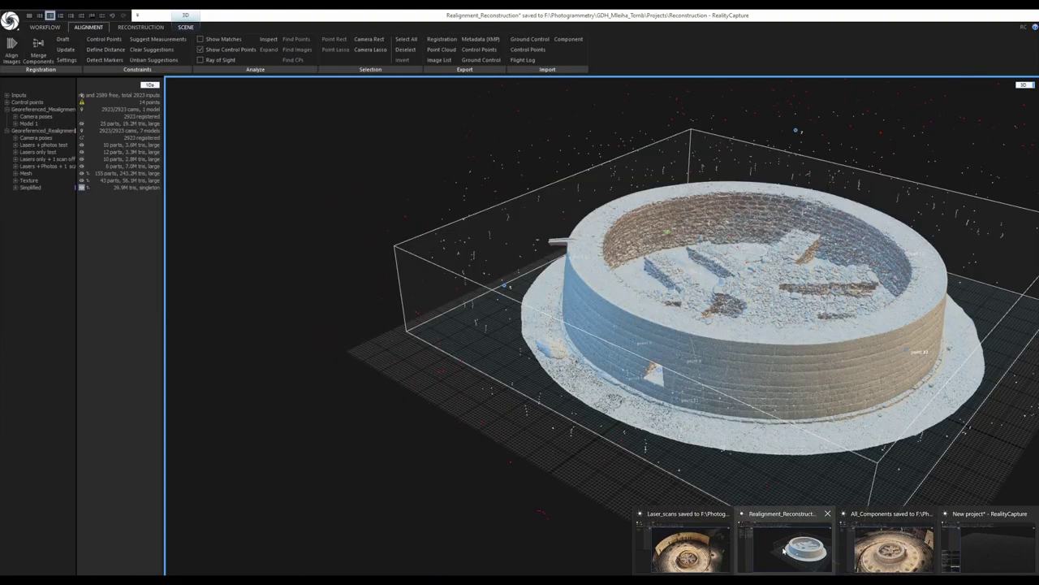
{"action": "mouse_move", "coordinate": [893, 549]}
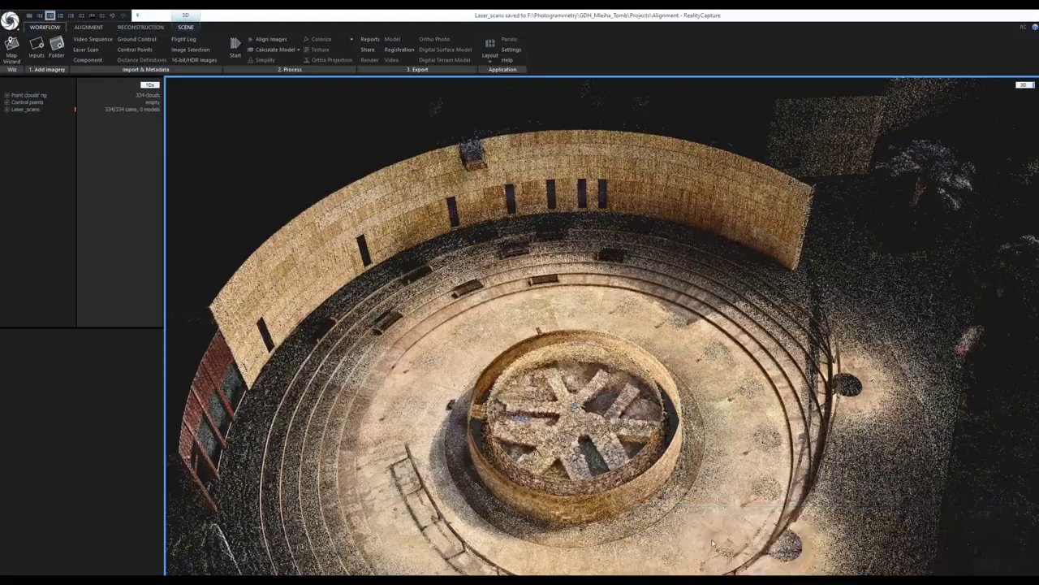
{"action": "left_click_drag", "start_coordinate": [548, 335], "coordinate": [557, 284]}
{"action": "left_click_drag", "start_coordinate": [723, 365], "coordinate": [773, 345]}
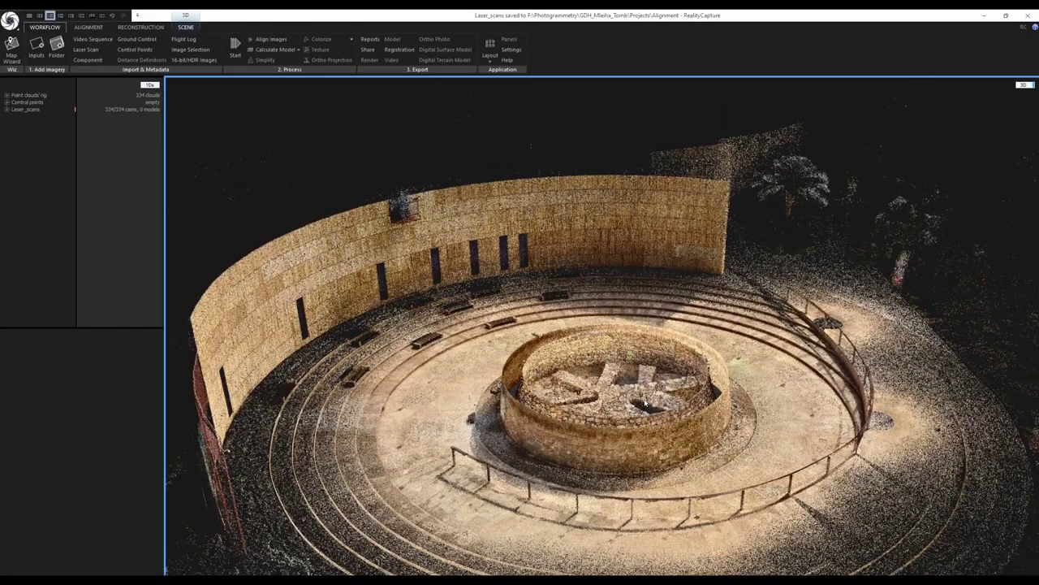
Open Tomb_Interior.rcproj from the Alignment folder and inspect the aligned tomb interior point cloud up close
{"action": "left_click", "coordinate": [10, 21]}
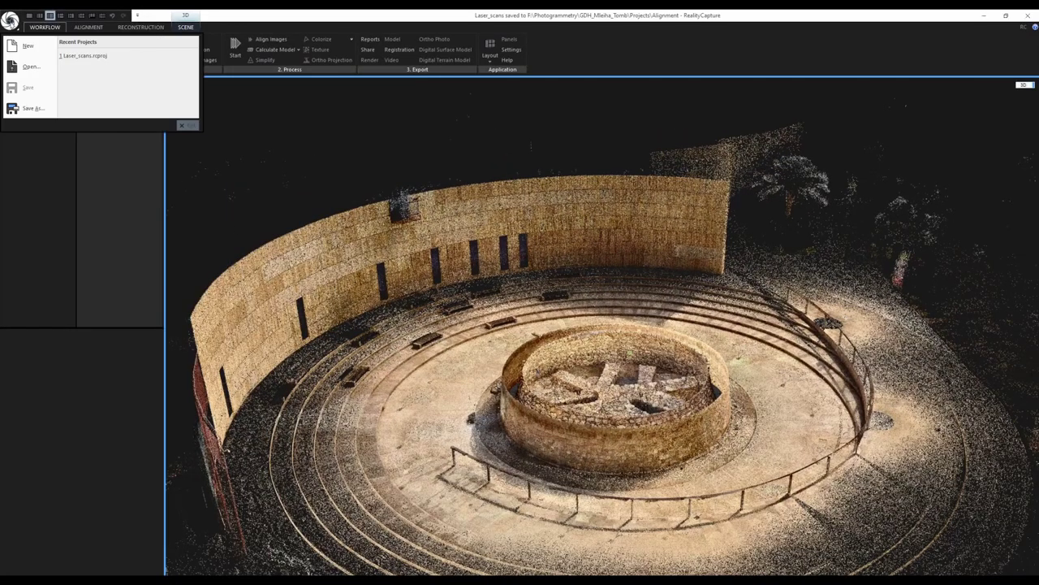
{"action": "left_click", "coordinate": [31, 66]}
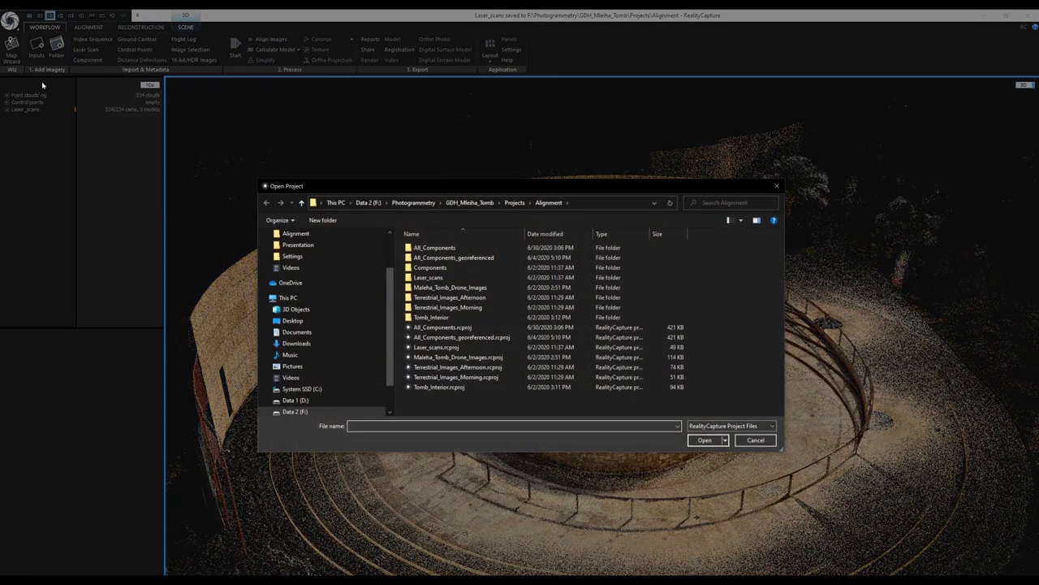
{"action": "left_click", "coordinate": [426, 386]}
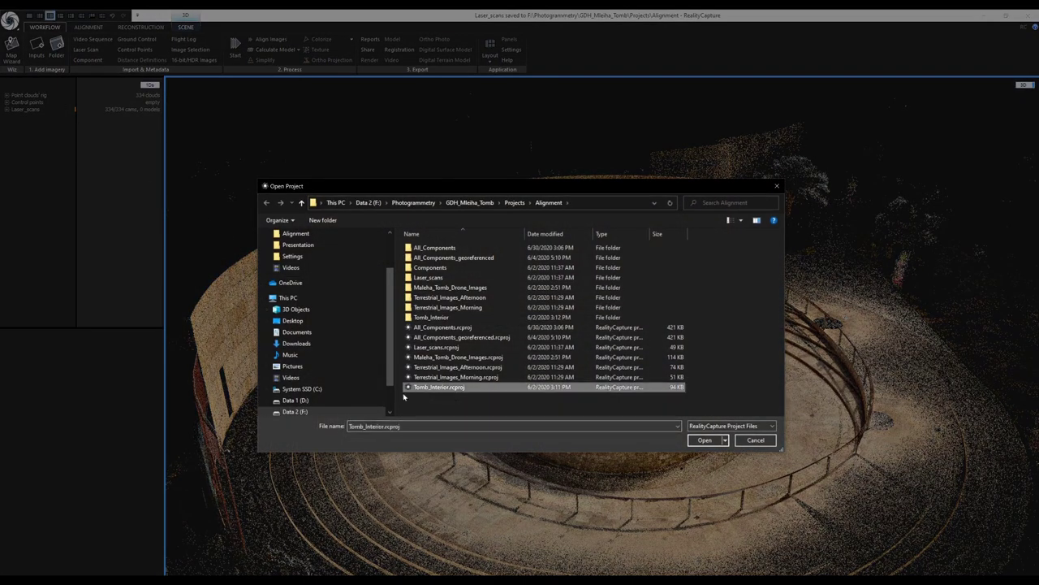
{"action": "left_click", "coordinate": [704, 441]}
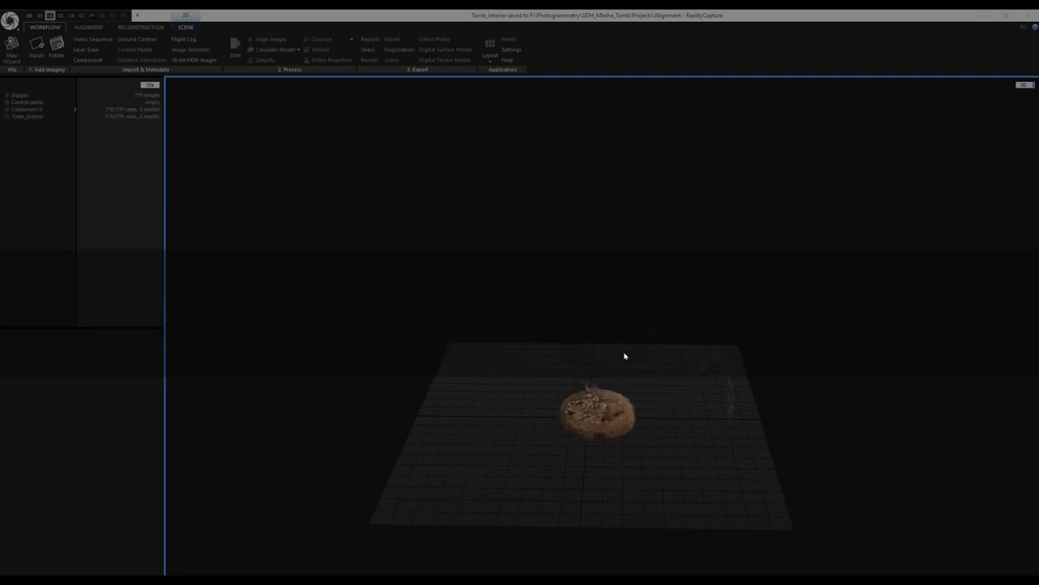
{"action": "scroll", "coordinate": [599, 417], "scroll_direction": "up", "scroll_amount": 5}
{"action": "left_click_drag", "start_coordinate": [599, 417], "coordinate": [619, 391]}
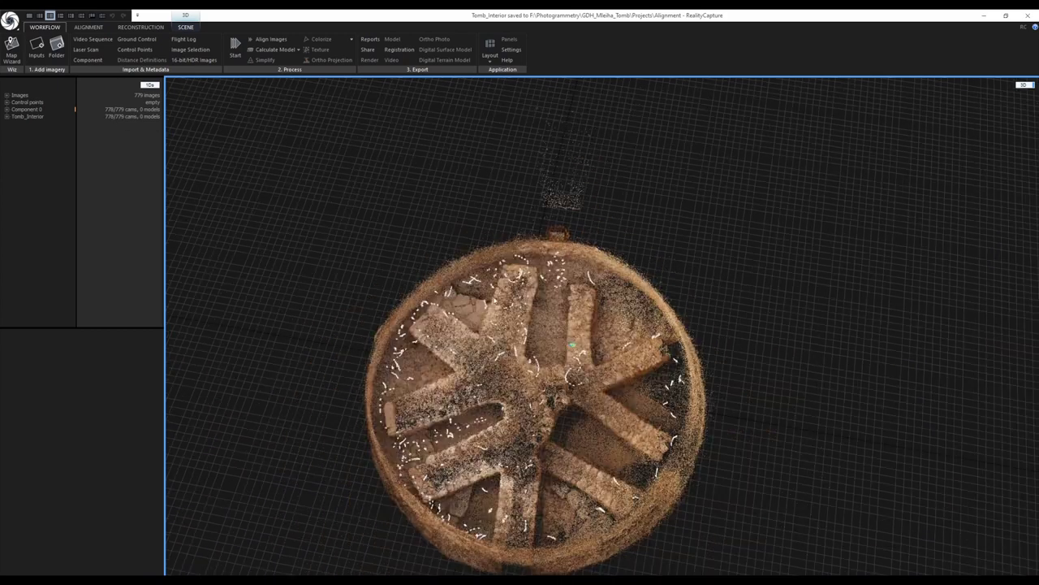
Filter the Tomb_Interior image thumbnails to unregistered images only and select the unregistered photo
{"action": "left_click_drag", "start_coordinate": [523, 302], "coordinate": [523, 330]}
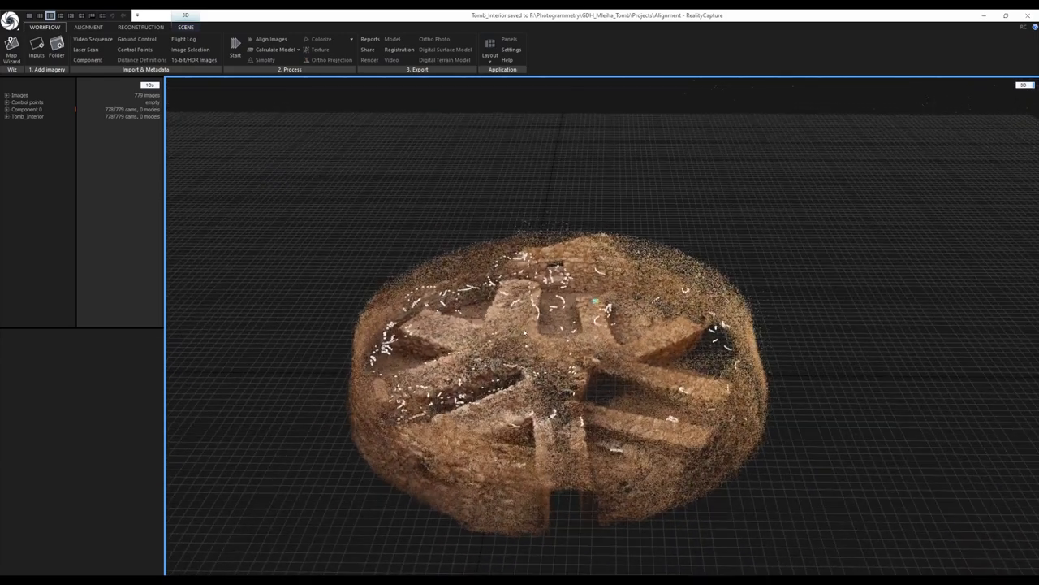
{"action": "scroll", "coordinate": [519, 338], "scroll_direction": "down", "scroll_amount": 1}
{"action": "right_click_drag", "start_coordinate": [518, 342], "coordinate": [523, 356]}
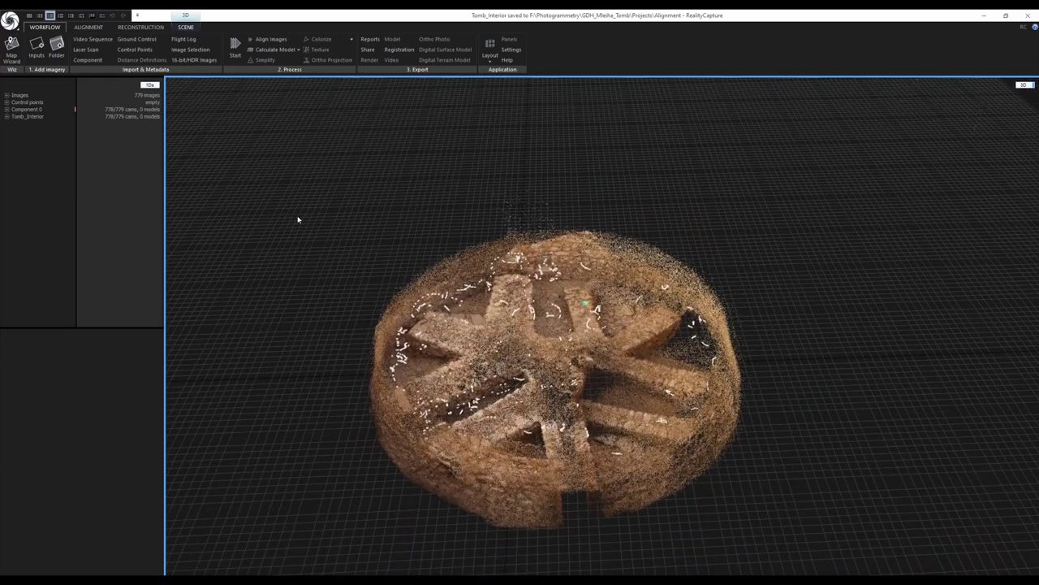
{"action": "left_click", "coordinate": [149, 85]}
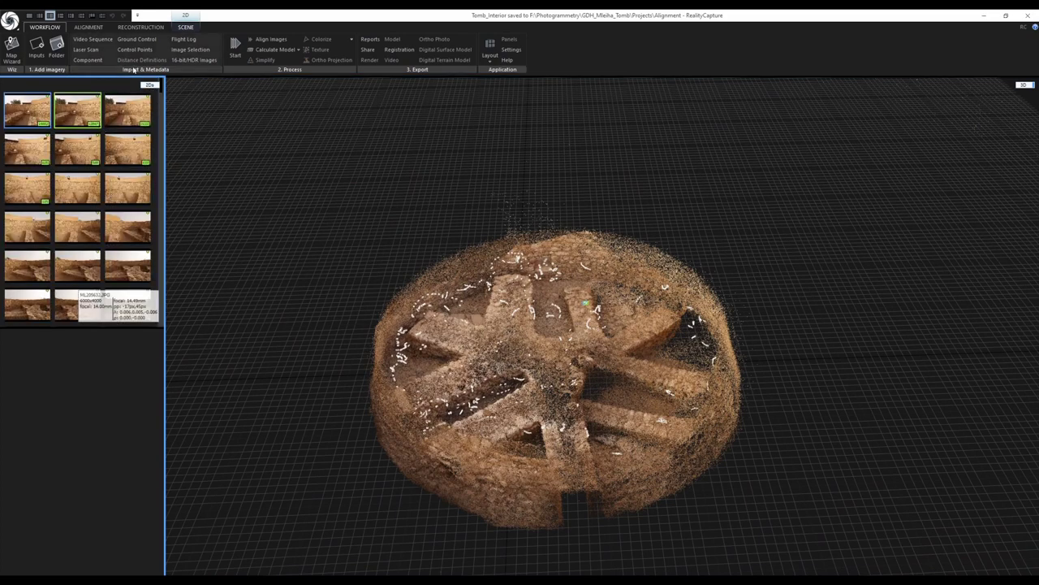
{"action": "left_click", "coordinate": [185, 27]}
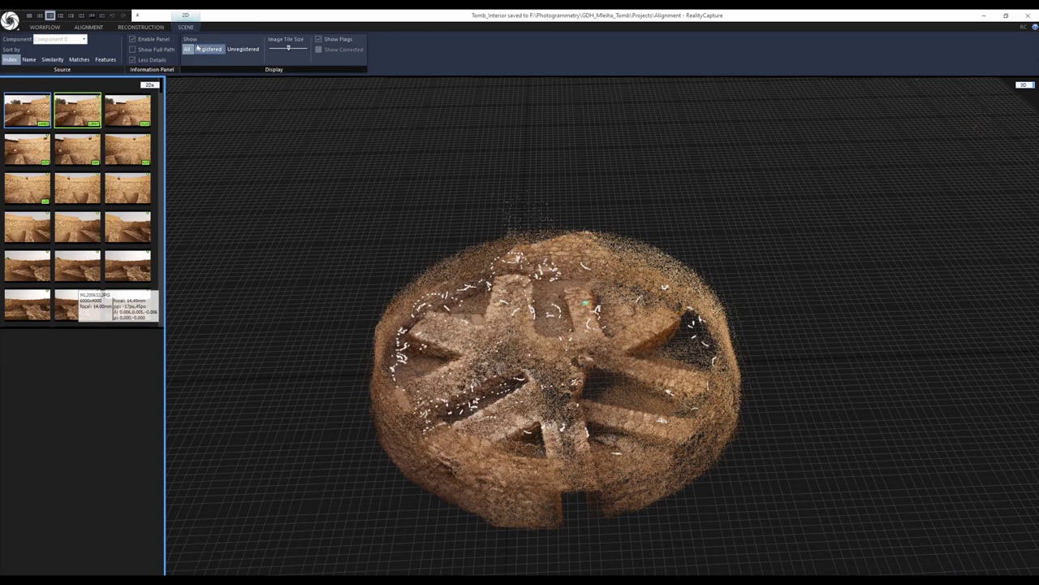
{"action": "left_click", "coordinate": [243, 49]}
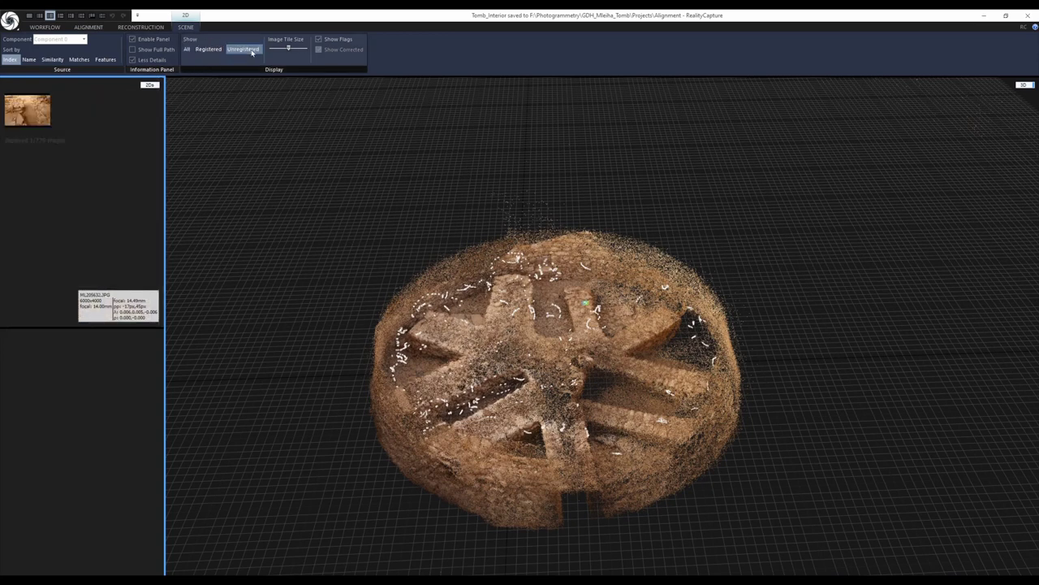
{"action": "left_click", "coordinate": [24, 114]}
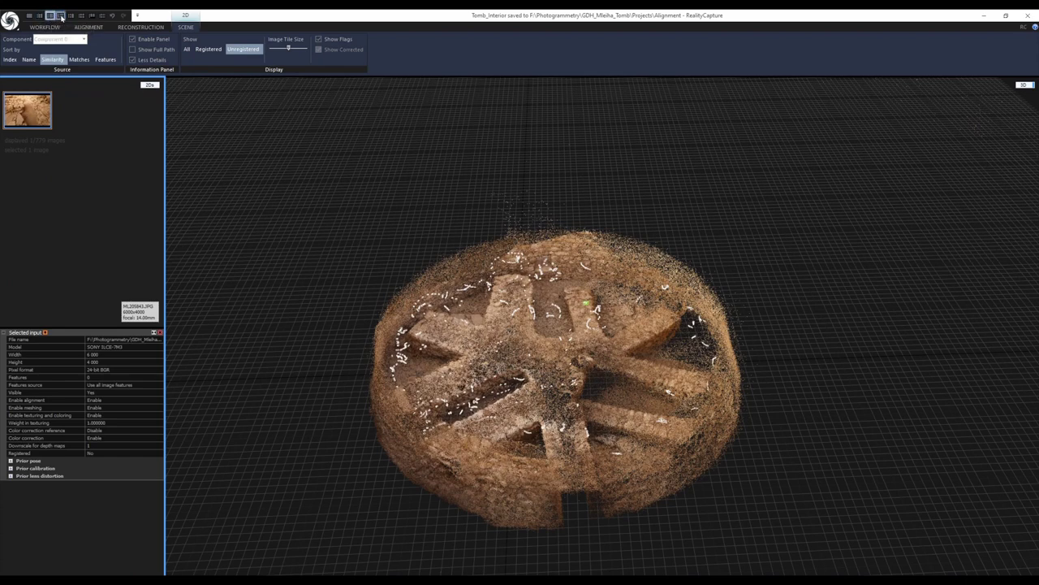
Change to a layout with a 2D view below the 3D scene, load the unregistered tomb interior photo there and examine it up close
{"action": "left_click", "coordinate": [61, 16]}
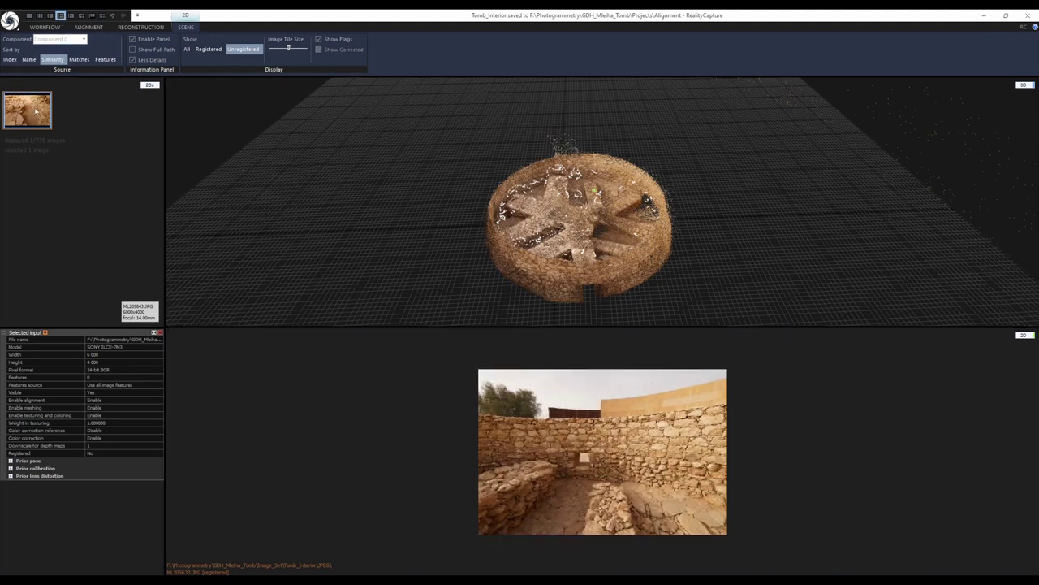
{"action": "left_click_drag", "start_coordinate": [36, 112], "coordinate": [407, 420]}
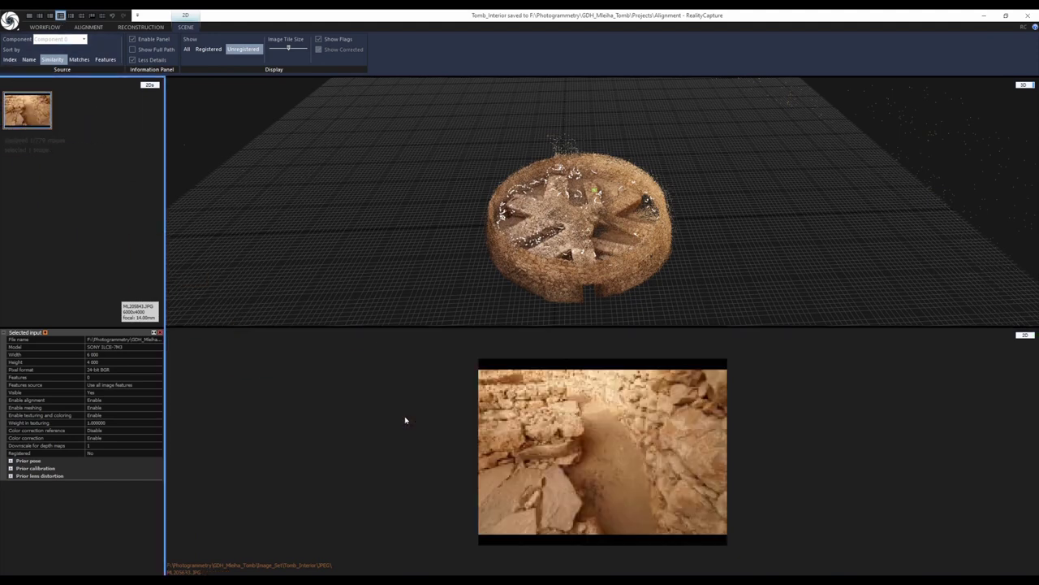
{"action": "scroll", "coordinate": [612, 461], "scroll_direction": "up", "scroll_amount": 5}
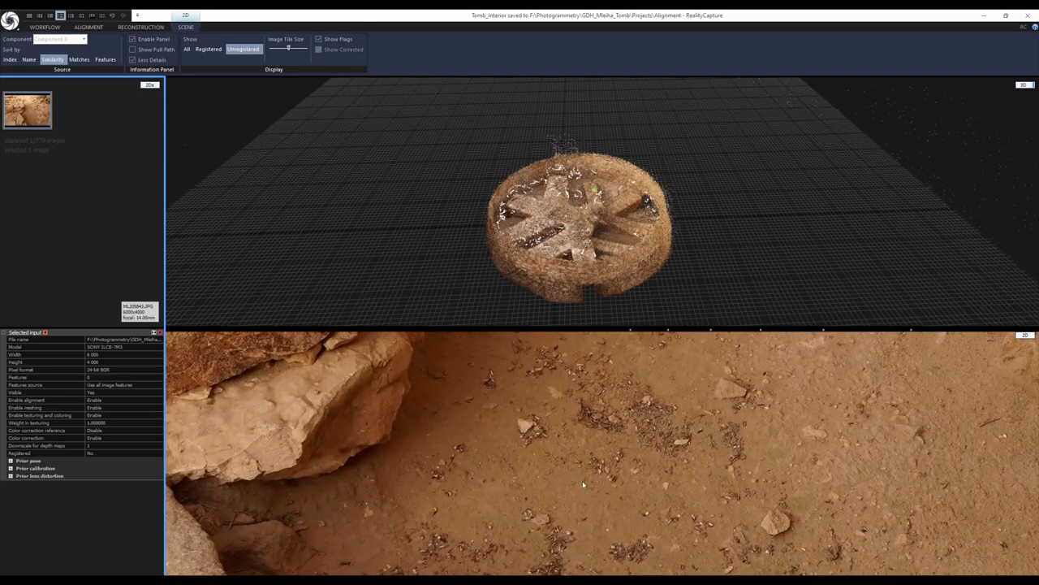
{"action": "scroll", "coordinate": [583, 480], "scroll_direction": "down", "scroll_amount": 5}
{"action": "scroll", "coordinate": [561, 479], "scroll_direction": "up", "scroll_amount": 3}
{"action": "scroll", "coordinate": [554, 471], "scroll_direction": "up", "scroll_amount": 3}
{"action": "scroll", "coordinate": [555, 471], "scroll_direction": "down", "scroll_amount": 3}
{"action": "mouse_move", "coordinate": [856, 470]}
{"action": "left_mouse_down"}
{"action": "mouse_move", "coordinate": [576, 461]}
{"action": "mouse_move", "coordinate": [531, 311]}
{"action": "left_mouse_up"}
{"action": "scroll", "coordinate": [576, 461], "scroll_direction": "up", "scroll_amount": 2}
{"action": "left_click_drag", "start_coordinate": [569, 406], "coordinate": [631, 306]}
{"action": "mouse_move", "coordinate": [520, 449]}
{"action": "left_mouse_down"}
{"action": "mouse_move", "coordinate": [547, 391]}
{"action": "mouse_move", "coordinate": [536, 500]}
{"action": "left_mouse_up"}
{"action": "scroll", "coordinate": [538, 497], "scroll_direction": "down", "scroll_amount": 5}
{"action": "scroll", "coordinate": [536, 409], "scroll_direction": "down", "scroll_amount": 2}
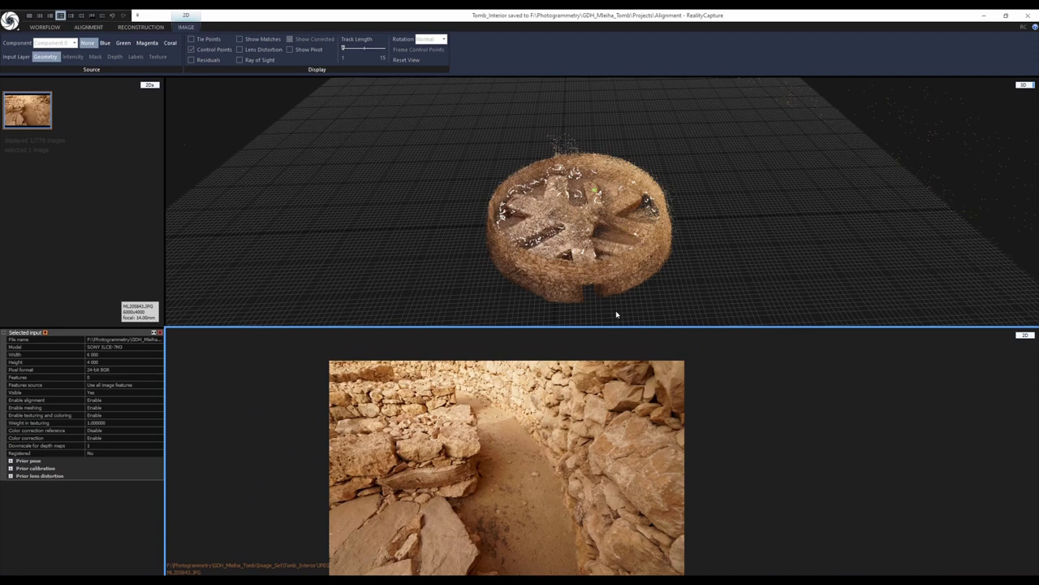
Open the Terrestrial_Images_Morning.rcproj project from the Alignment folder
{"action": "left_click_drag", "start_coordinate": [559, 302], "coordinate": [562, 231]}
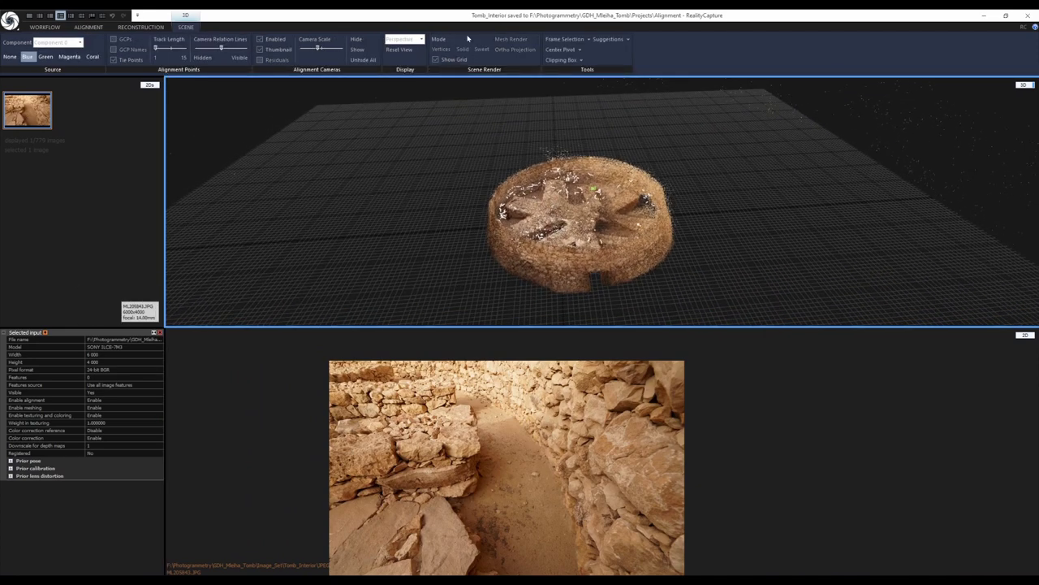
{"action": "left_click", "coordinate": [9, 20]}
{"action": "left_click", "coordinate": [31, 68]}
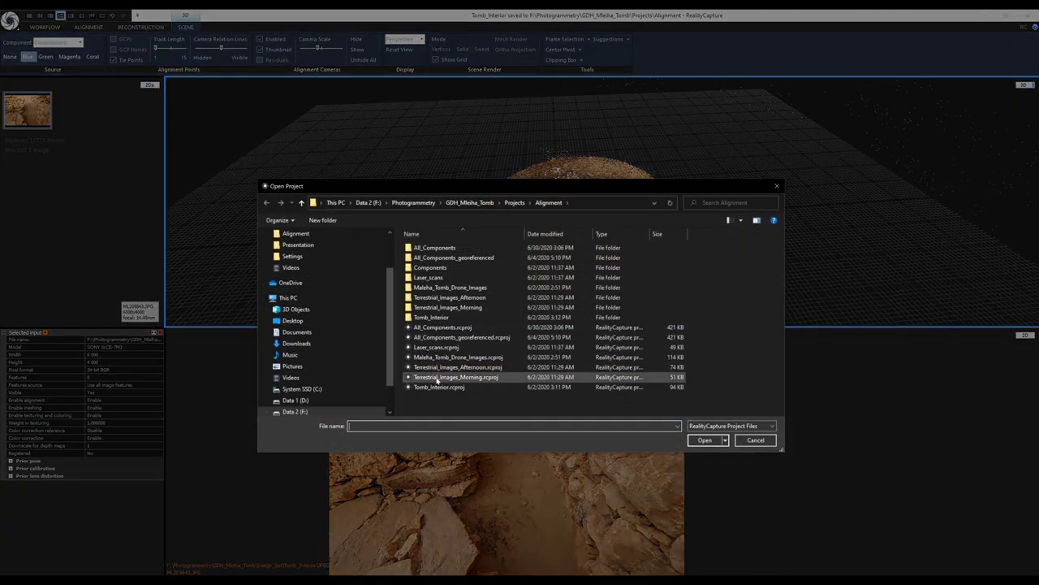
{"action": "left_click", "coordinate": [538, 378]}
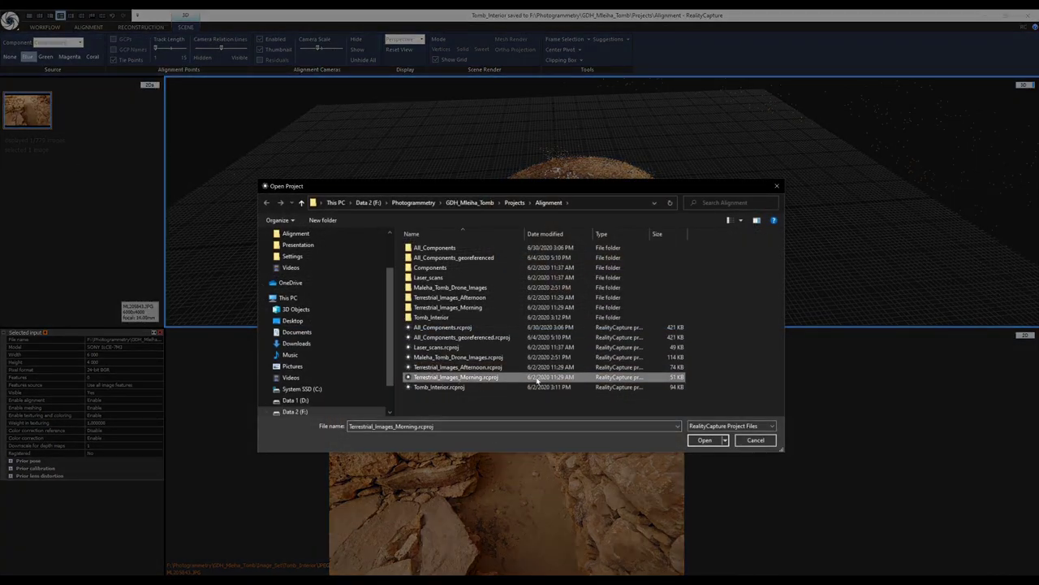
{"action": "left_click", "coordinate": [706, 440]}
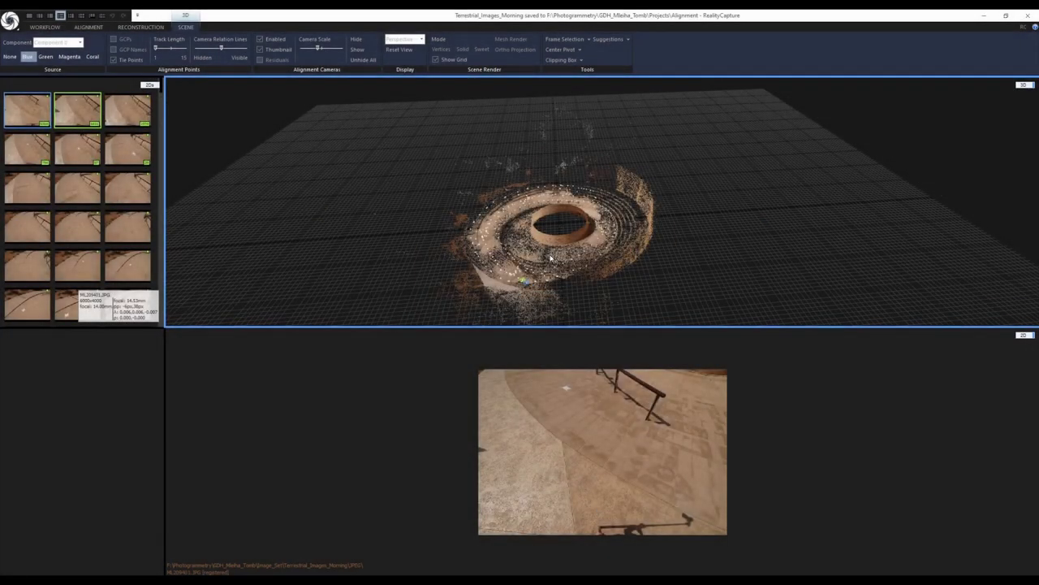
Replace the image thumbnails with the project's component list, and widen that view and its name column to fit the full component name
{"action": "left_click_drag", "start_coordinate": [565, 241], "coordinate": [561, 210]}
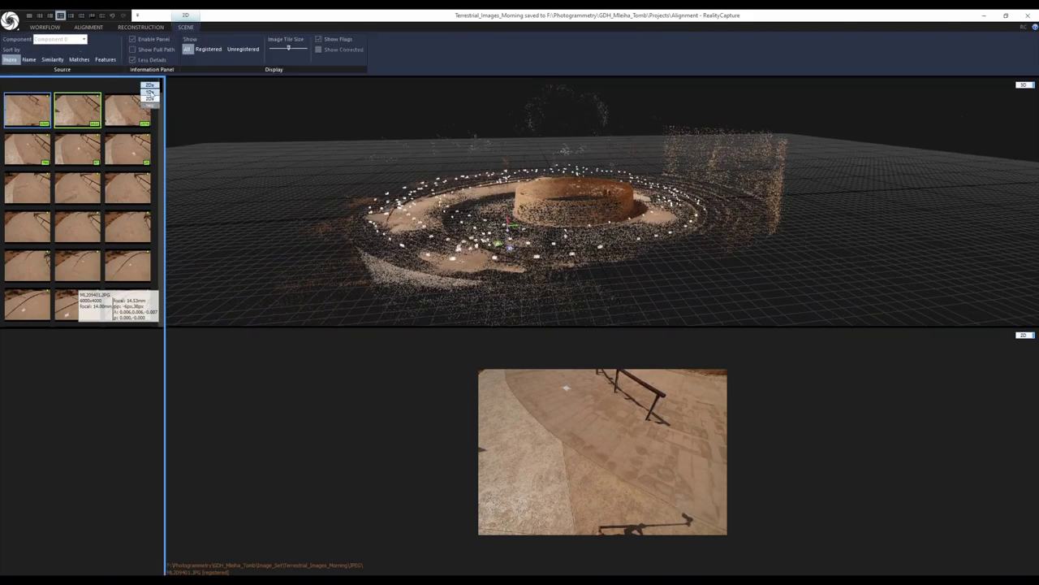
{"action": "left_click", "coordinate": [150, 85]}
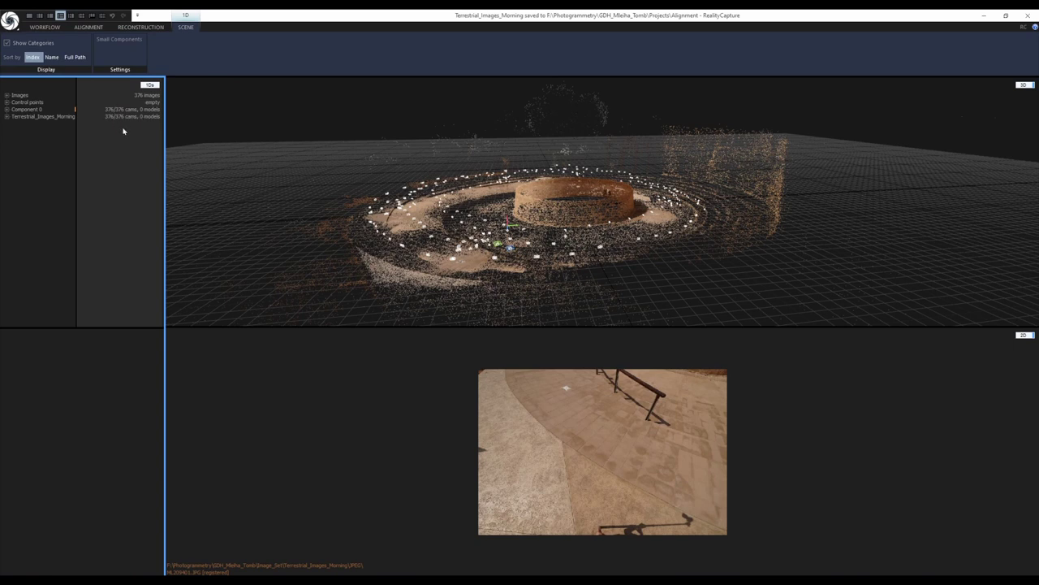
{"action": "left_click_drag", "start_coordinate": [163, 134], "coordinate": [193, 134]}
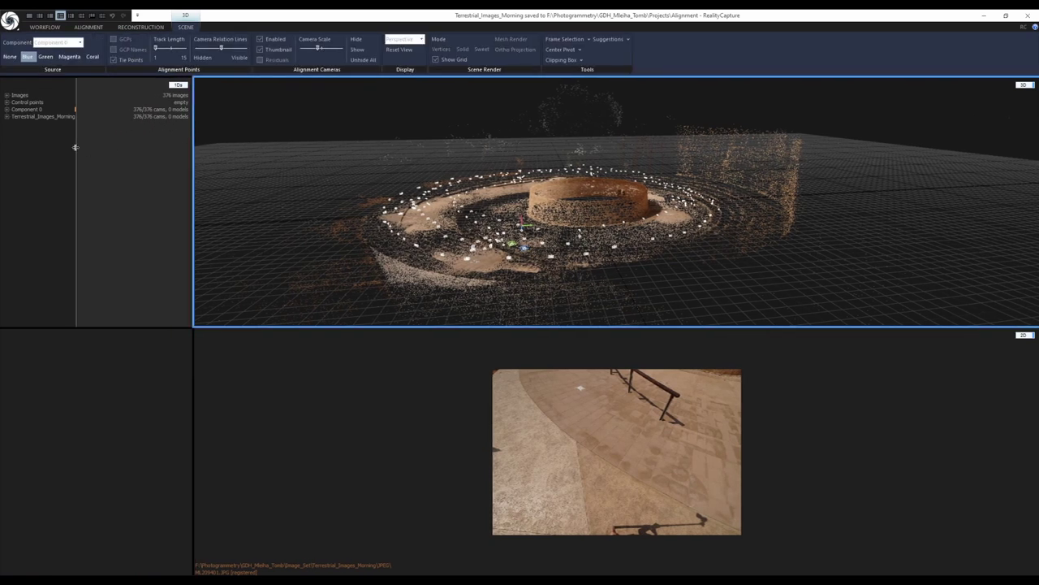
{"action": "left_click_drag", "start_coordinate": [80, 147], "coordinate": [88, 146]}
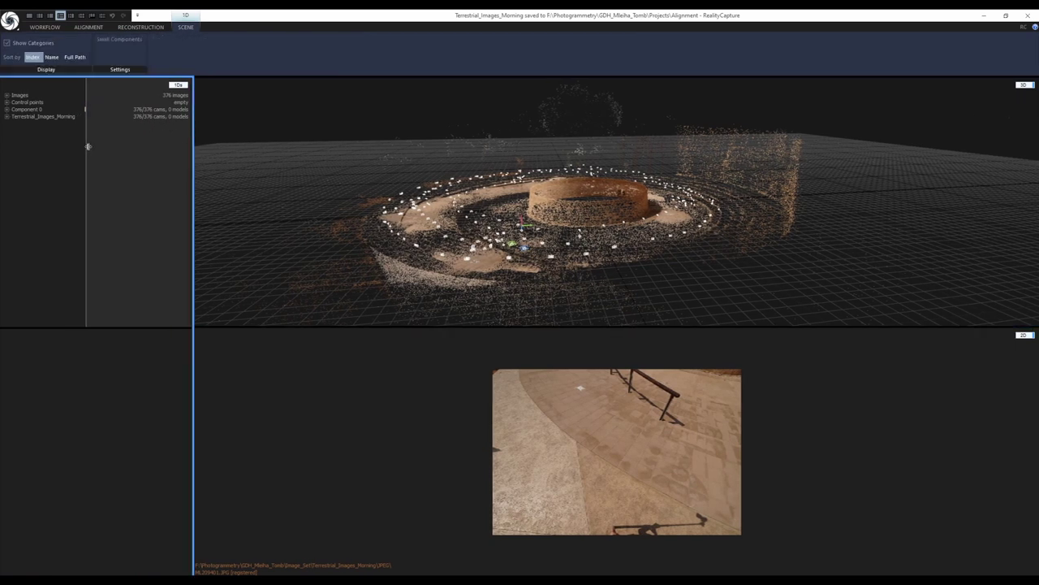
{"action": "left_click", "coordinate": [32, 111]}
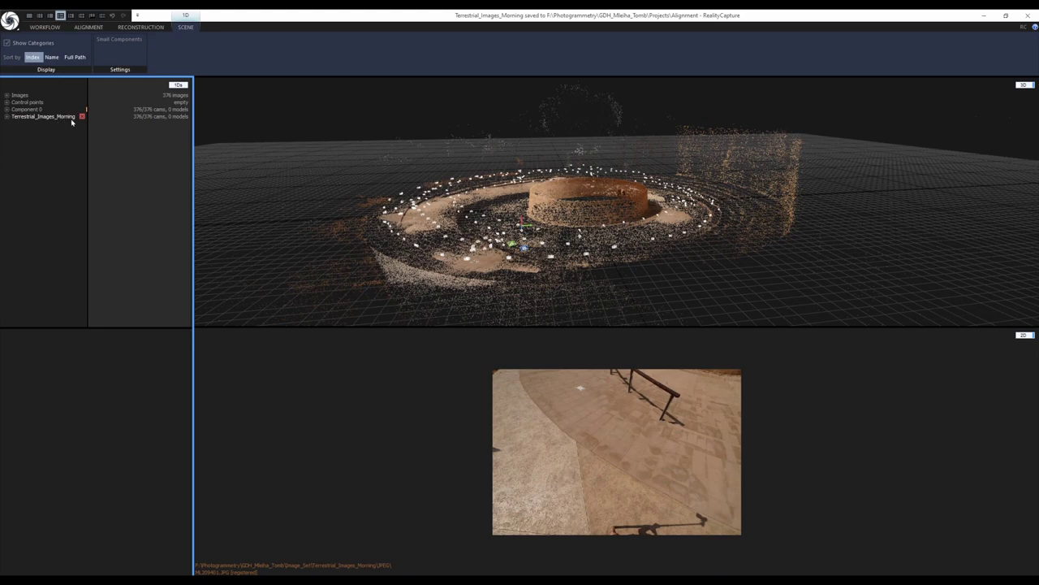
Inspect the morning terrestrial point cloud and its camera positions from several angles
{"action": "left_click_drag", "start_coordinate": [519, 203], "coordinate": [429, 205]}
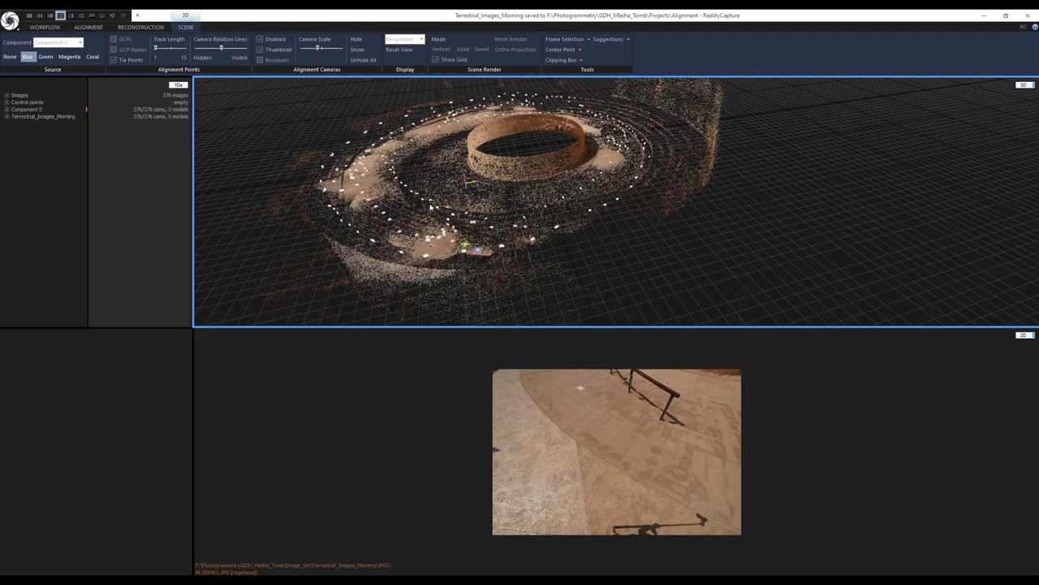
{"action": "right_click_drag", "start_coordinate": [472, 178], "coordinate": [457, 203]}
{"action": "left_click_drag", "start_coordinate": [457, 204], "coordinate": [481, 190]}
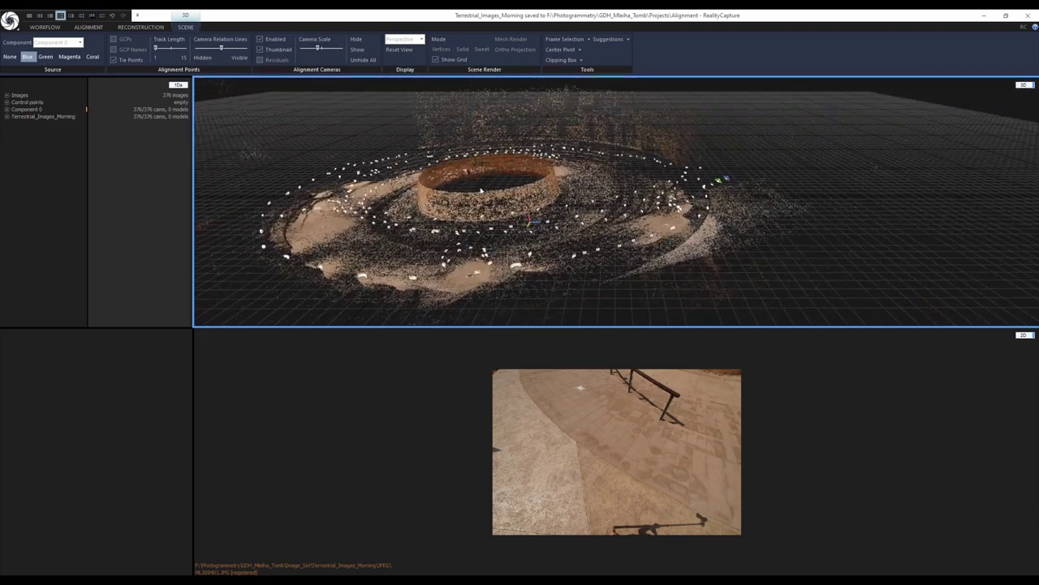
Open the Terrestrial_Images_Afternoon.rcproj project from the Alignment folder
{"action": "left_click", "coordinate": [9, 20]}
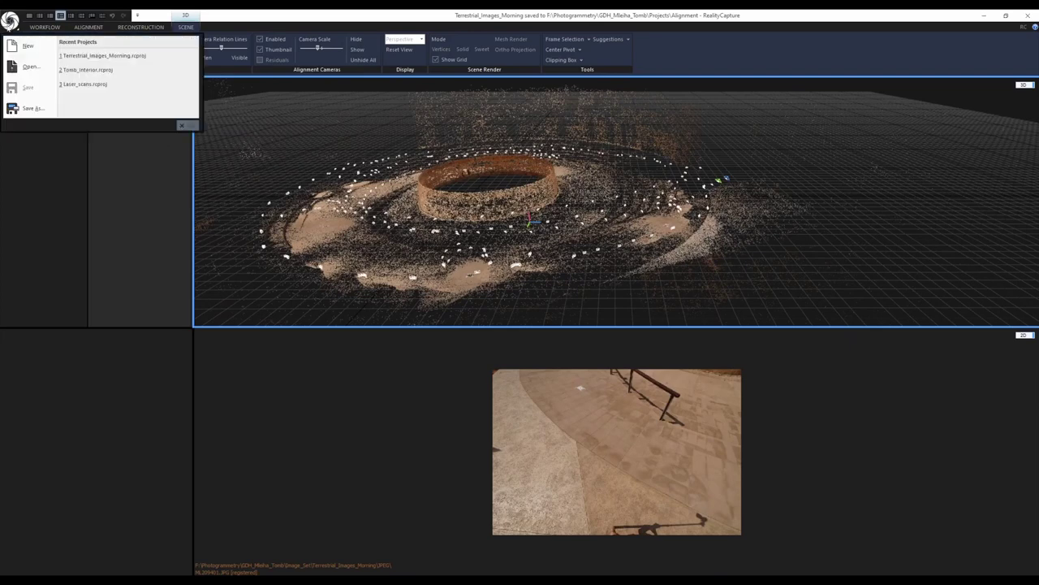
{"action": "left_click", "coordinate": [25, 67]}
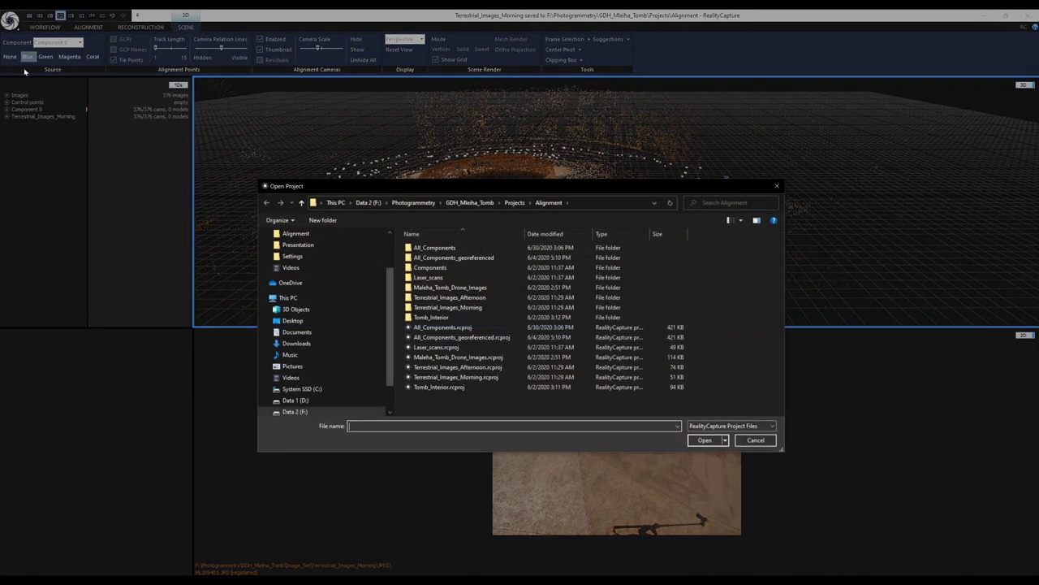
{"action": "left_click", "coordinate": [457, 370]}
{"action": "left_click", "coordinate": [700, 443]}
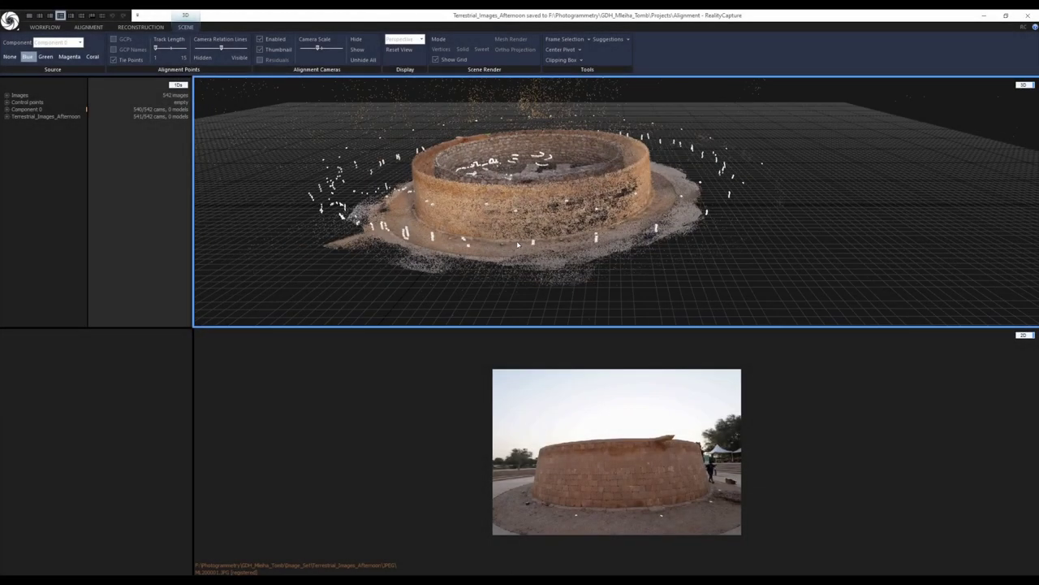
Inspect the afternoon terrestrial point cloud from the side and from above, including the tomb's inner chambers
{"action": "left_click_drag", "start_coordinate": [539, 241], "coordinate": [544, 204]}
{"action": "left_click_drag", "start_coordinate": [703, 248], "coordinate": [580, 249]}
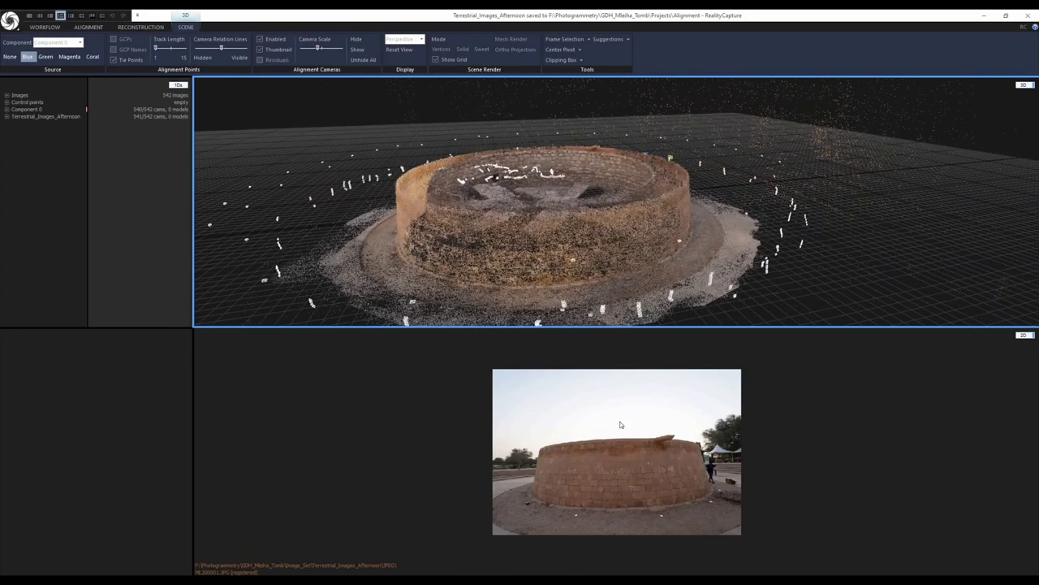
{"action": "left_click_drag", "start_coordinate": [461, 243], "coordinate": [435, 221]}
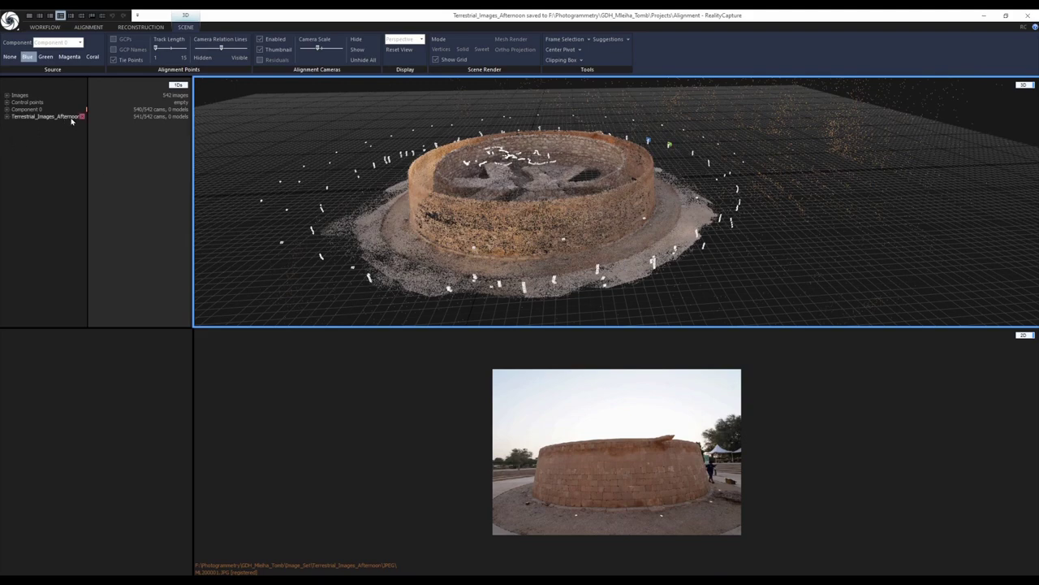
{"action": "left_click_drag", "start_coordinate": [279, 181], "coordinate": [237, 175]}
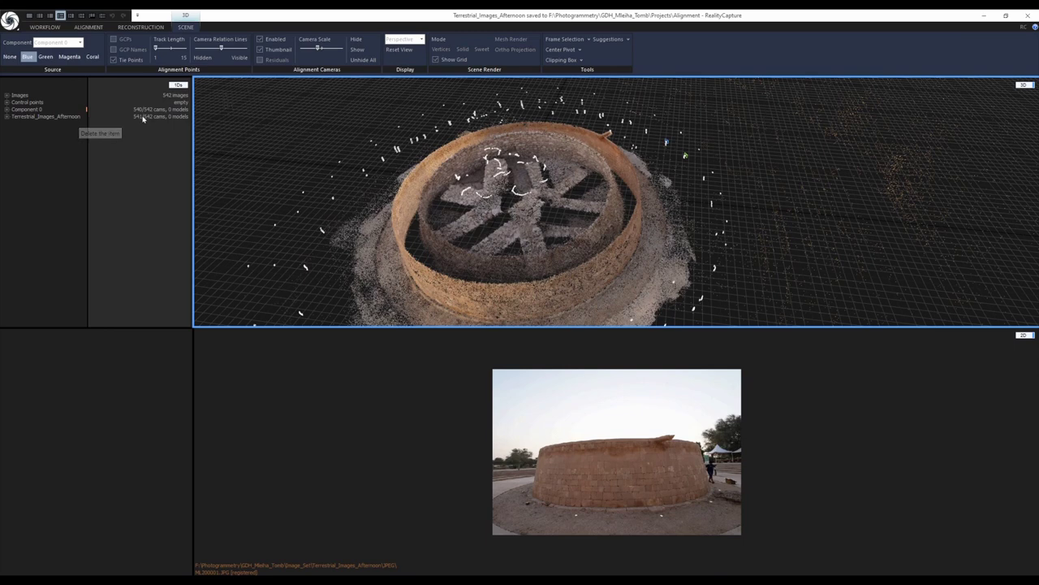
Make Terrestrial_Images_Afternoon the active component and review its properties and point cloud
{"action": "left_click", "coordinate": [150, 117]}
{"action": "left_click", "coordinate": [66, 118]}
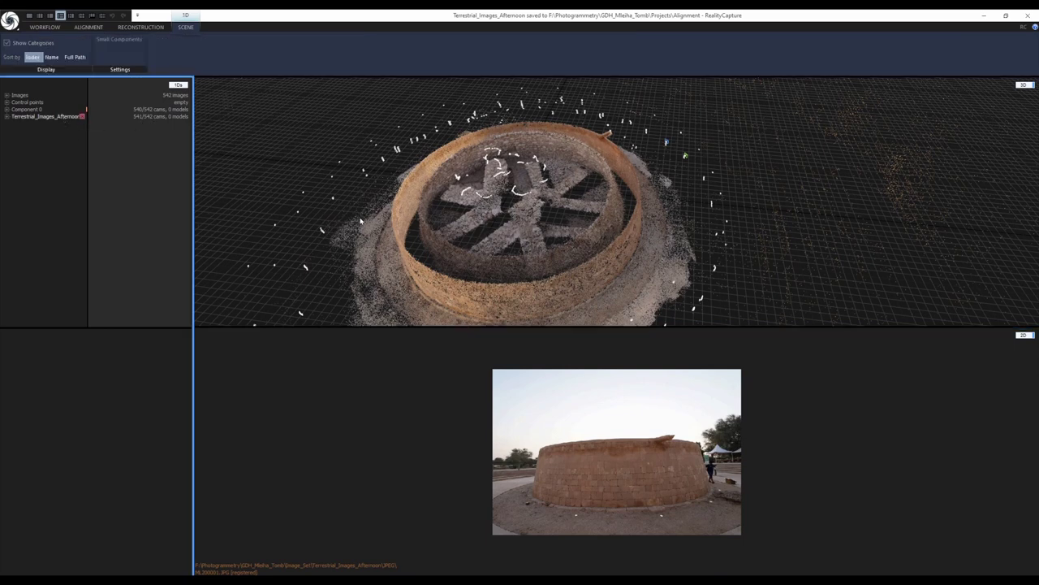
{"action": "left_click", "coordinate": [69, 116]}
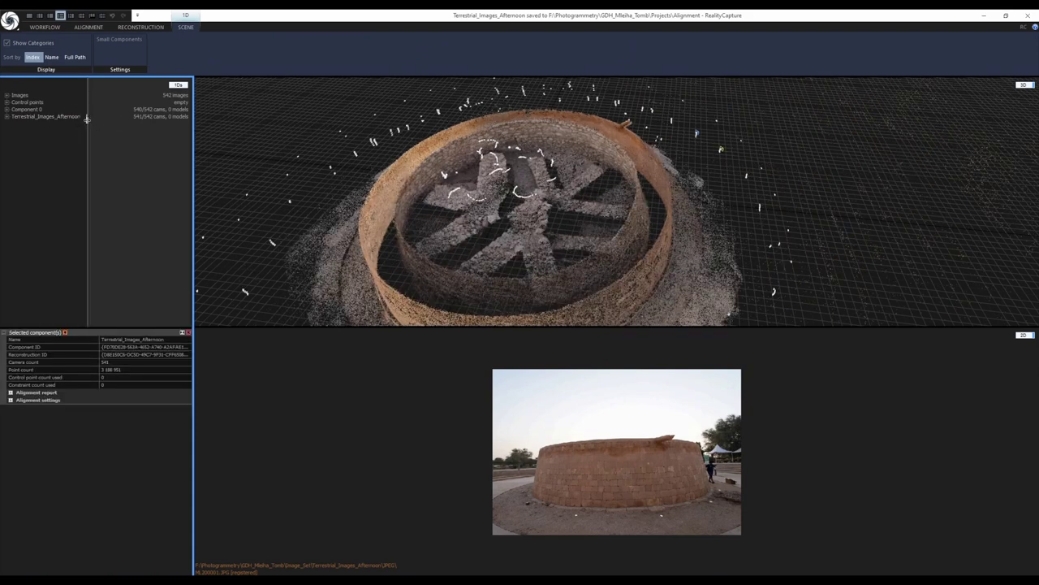
{"action": "left_click", "coordinate": [520, 245]}
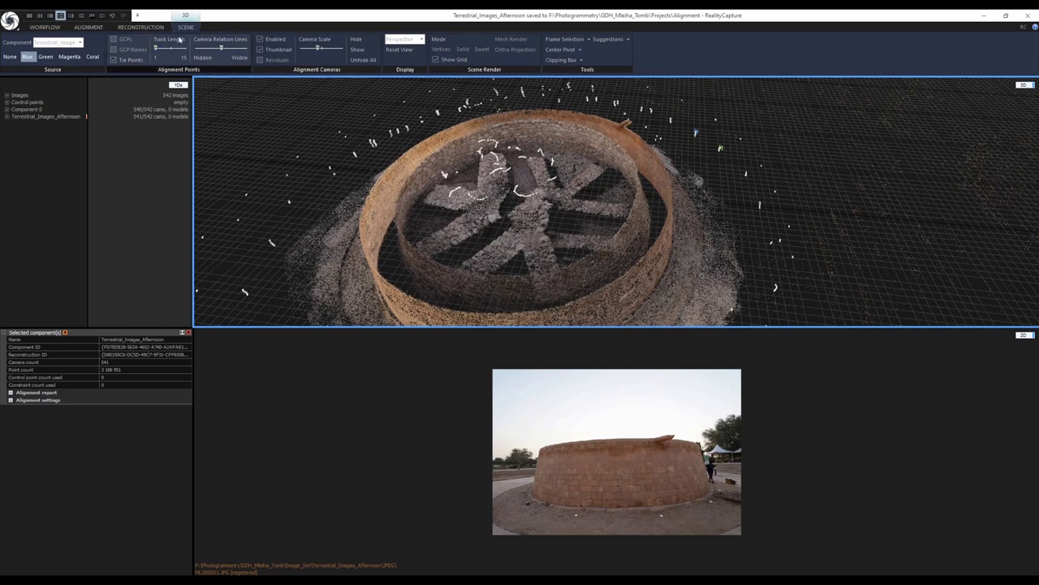
{"action": "left_click", "coordinate": [147, 122]}
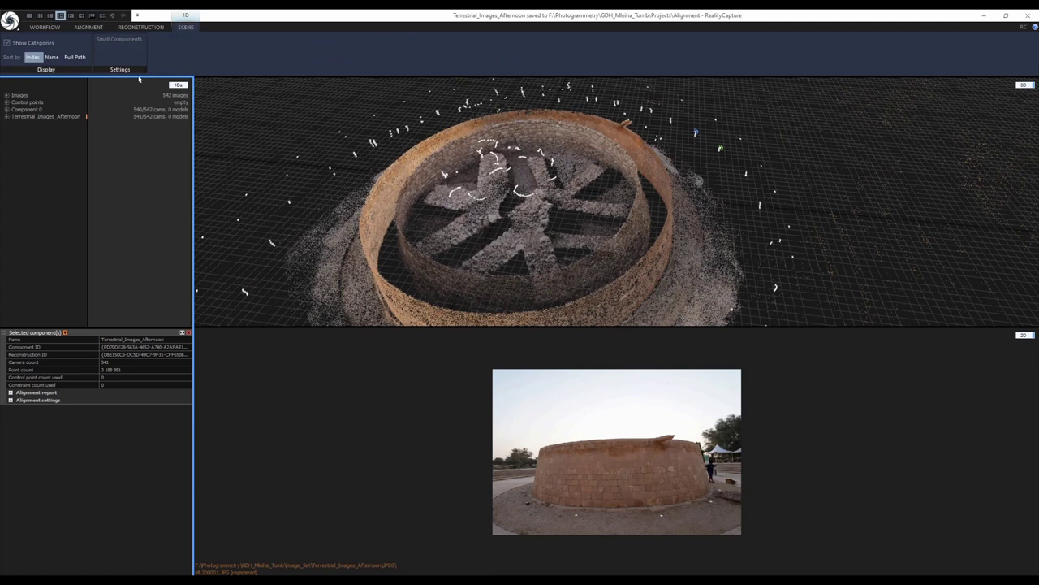
Filter the afternoon project's image thumbnails to unregistered images only, load the unregistered photo in the 2D view and examine it
{"action": "left_click", "coordinate": [178, 84]}
{"action": "left_click", "coordinate": [180, 94]}
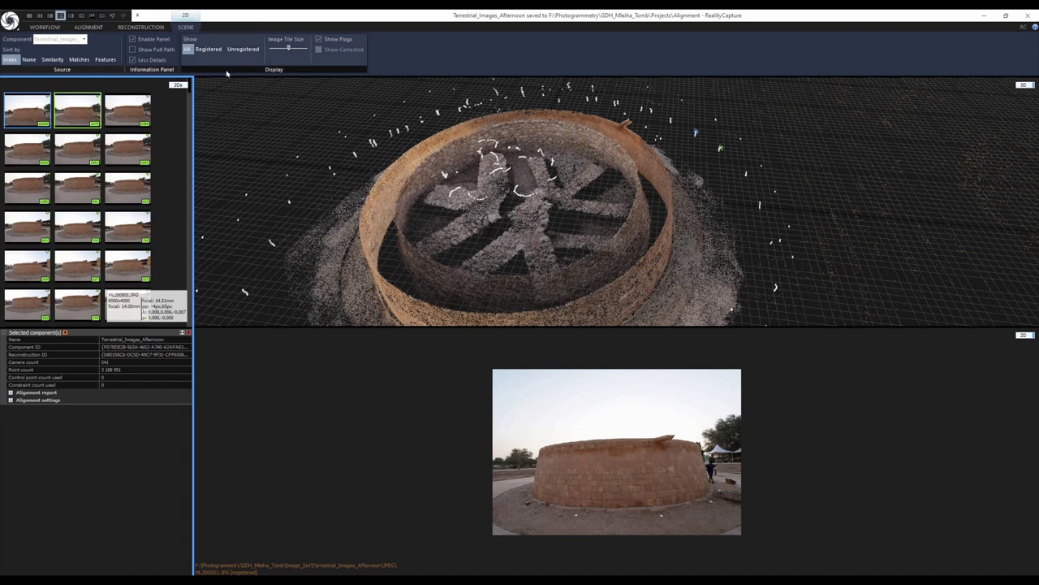
{"action": "left_click", "coordinate": [245, 50]}
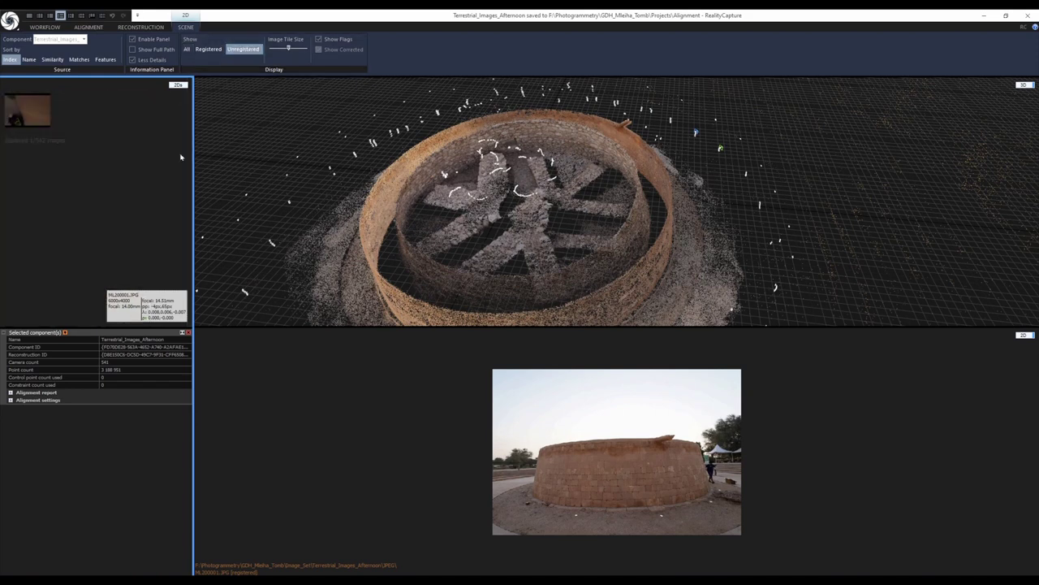
{"action": "left_click", "coordinate": [27, 109]}
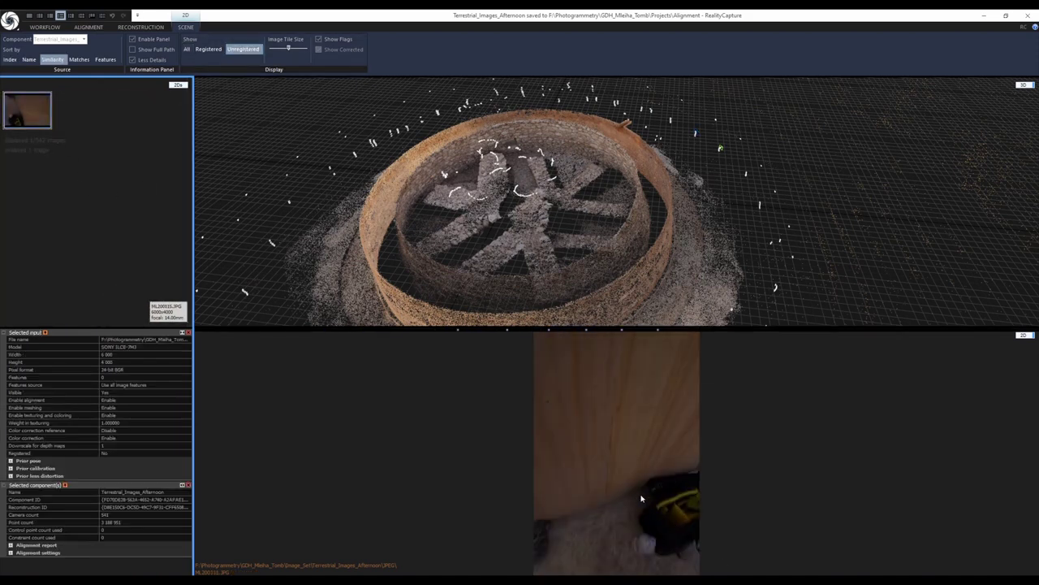
{"action": "scroll", "coordinate": [534, 436], "scroll_direction": "up", "scroll_amount": 5}
{"action": "left_click", "coordinate": [534, 436]}
{"action": "scroll", "coordinate": [538, 479], "scroll_direction": "down", "scroll_amount": 5}
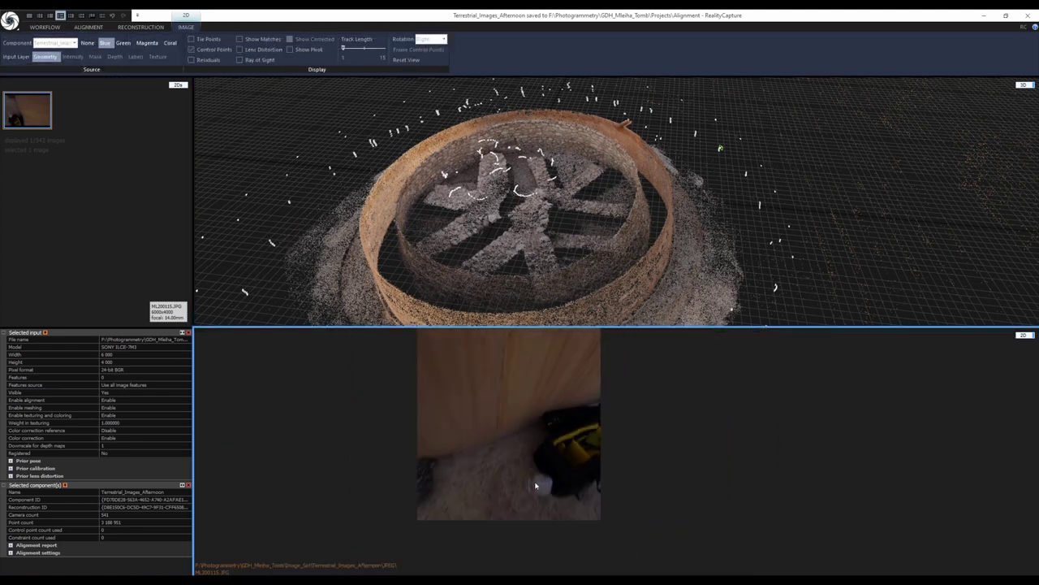
Examine the unregistered afternoon photo up close and as a whole, including the floor, the bag and the wooden wall
{"action": "scroll", "coordinate": [523, 486], "scroll_direction": "up", "scroll_amount": 5}
{"action": "scroll", "coordinate": [568, 418], "scroll_direction": "down", "scroll_amount": 4}
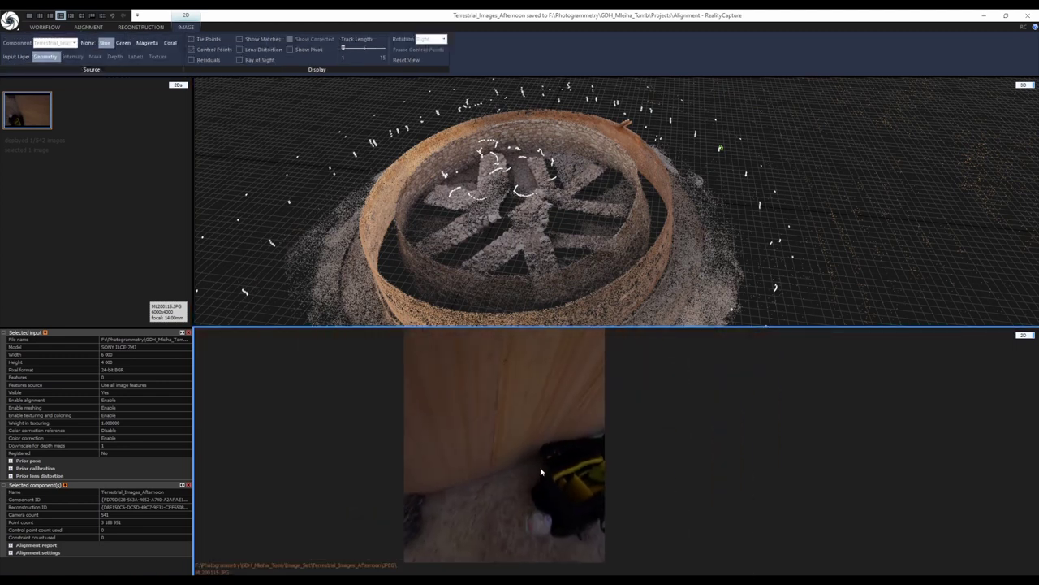
{"action": "scroll", "coordinate": [532, 474], "scroll_direction": "up", "scroll_amount": 4}
{"action": "scroll", "coordinate": [499, 487], "scroll_direction": "down", "scroll_amount": 5}
{"action": "scroll", "coordinate": [477, 519], "scroll_direction": "up", "scroll_amount": 5}
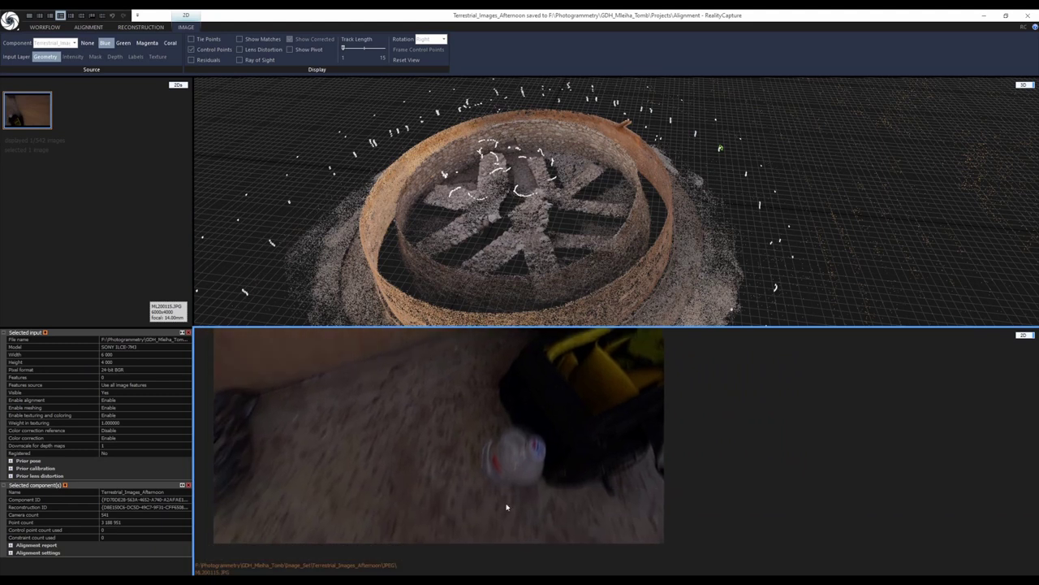
{"action": "scroll", "coordinate": [503, 480], "scroll_direction": "down", "scroll_amount": 5}
{"action": "scroll", "coordinate": [568, 483], "scroll_direction": "up", "scroll_amount": 1}
{"action": "scroll", "coordinate": [578, 481], "scroll_direction": "up", "scroll_amount": 2}
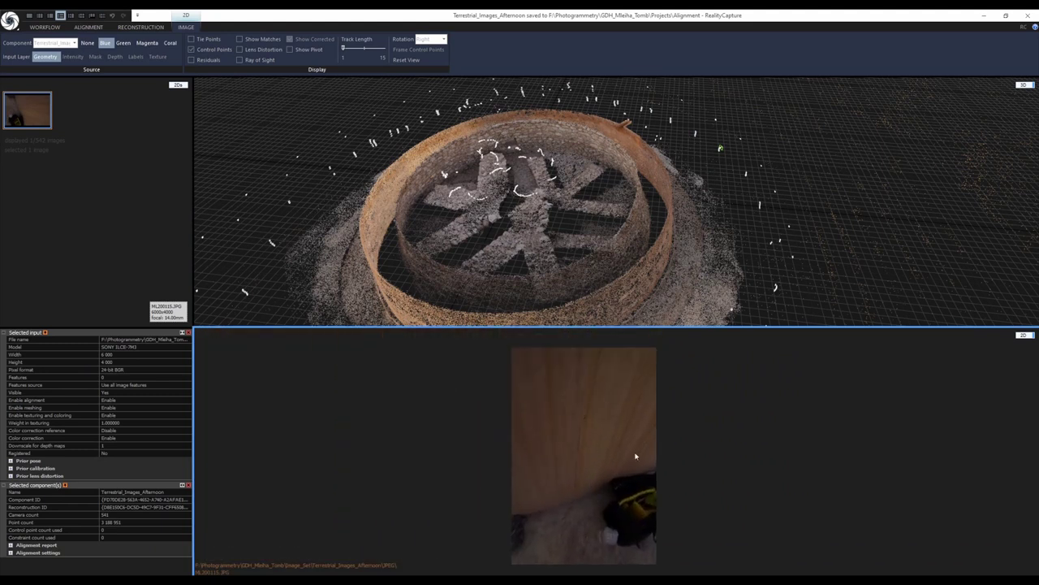
{"action": "scroll", "coordinate": [618, 477], "scroll_direction": "up", "scroll_amount": 8}
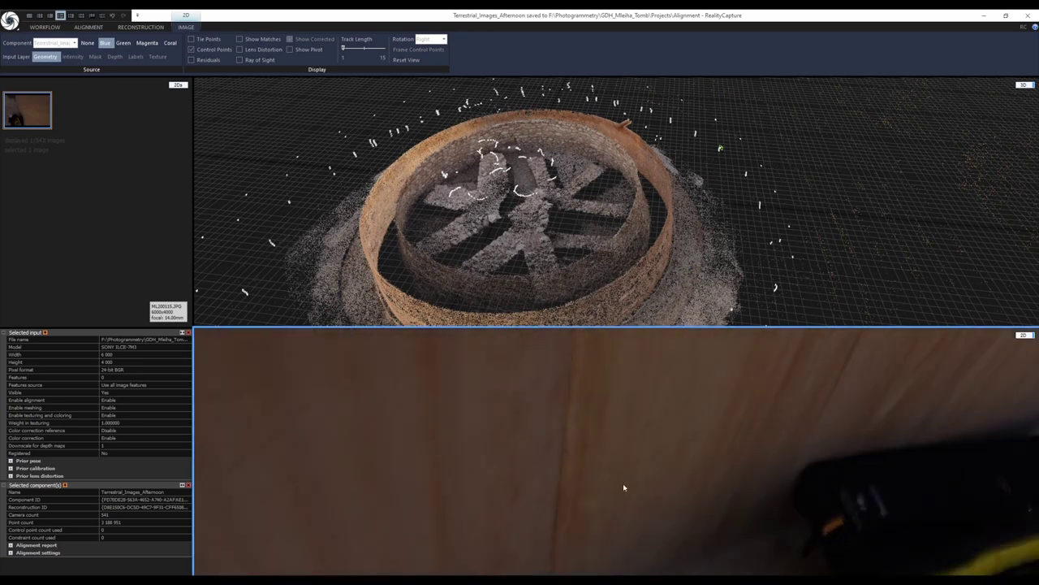
{"action": "scroll", "coordinate": [616, 479], "scroll_direction": "down", "scroll_amount": 11}
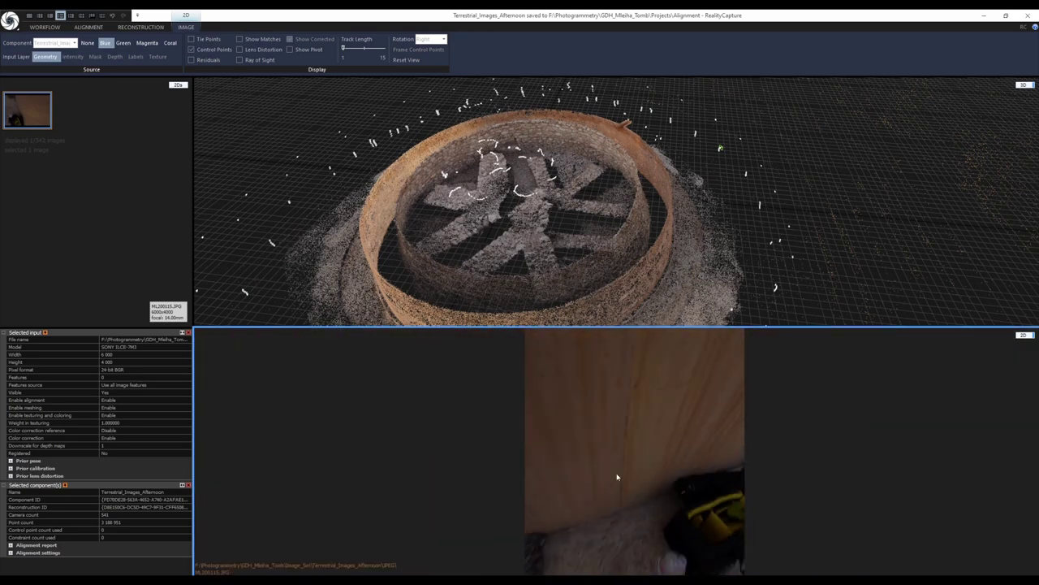
Open the Maleha_Tomb_Drone_Images.rcproj project from the Alignment folder
{"action": "left_click", "coordinate": [10, 19]}
{"action": "left_click", "coordinate": [30, 68]}
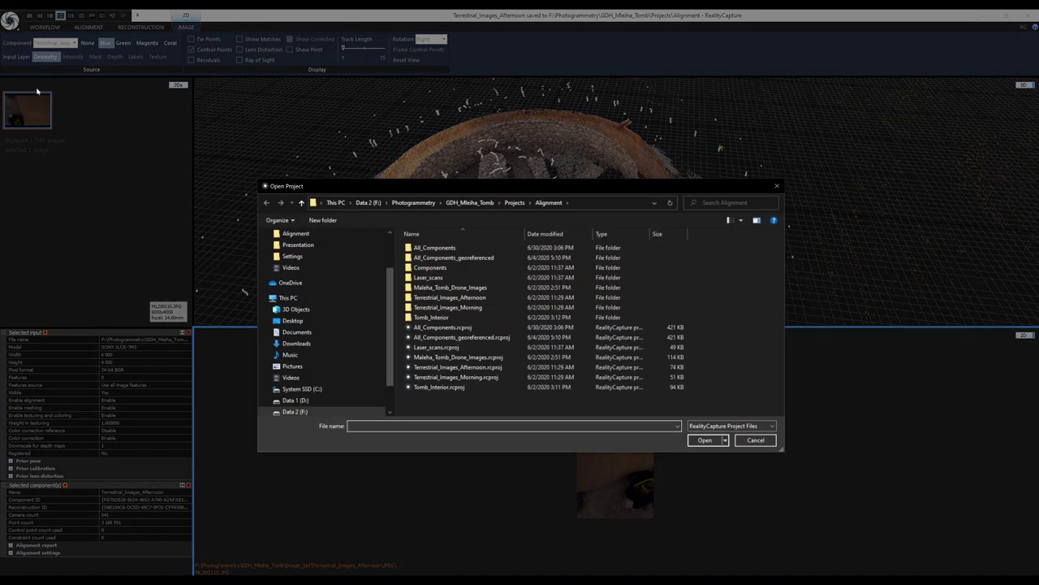
{"action": "left_click", "coordinate": [447, 361]}
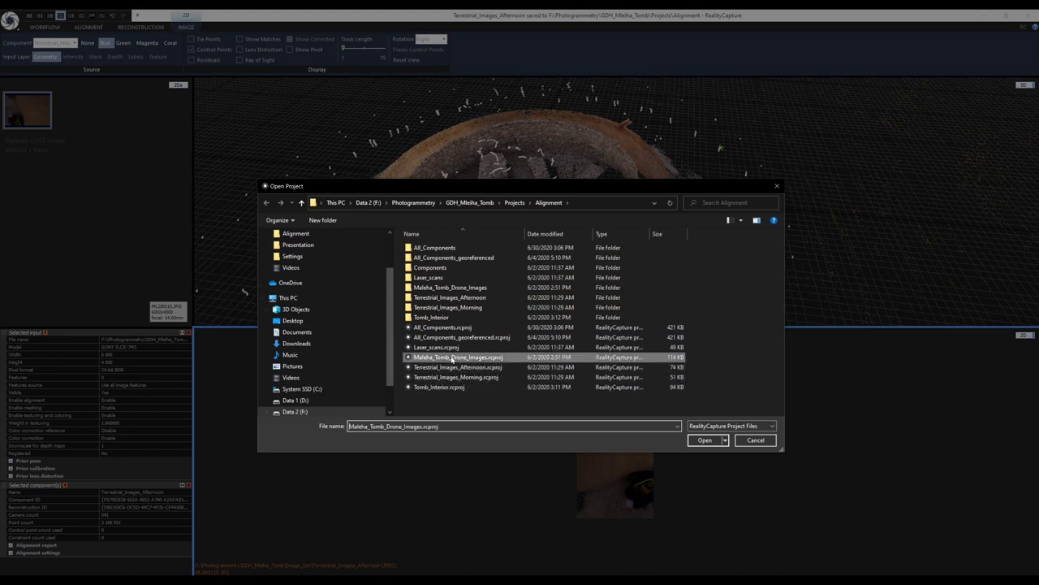
{"action": "left_click", "coordinate": [705, 441]}
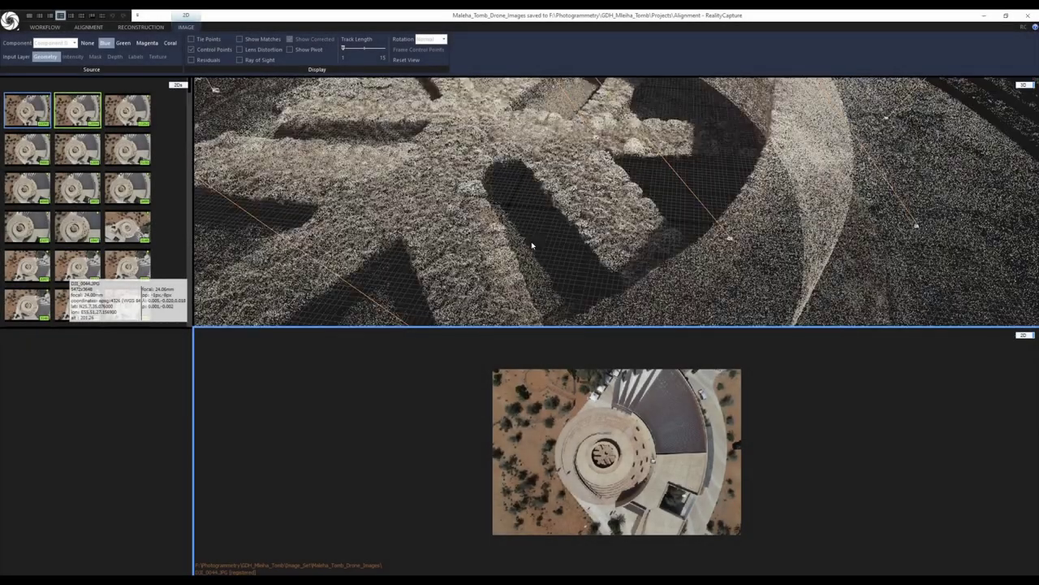
Inspect the drone point cloud and the camera positions above the tomb from a distance and from an oblique angle
{"action": "scroll", "coordinate": [531, 245], "scroll_direction": "down", "scroll_amount": 7}
{"action": "left_click_drag", "start_coordinate": [532, 246], "coordinate": [566, 231]}
{"action": "scroll", "coordinate": [573, 205], "scroll_direction": "up", "scroll_amount": 3}
{"action": "scroll", "coordinate": [571, 193], "scroll_direction": "down", "scroll_amount": 5}
{"action": "scroll", "coordinate": [568, 162], "scroll_direction": "up", "scroll_amount": 2}
{"action": "left_click_drag", "start_coordinate": [569, 146], "coordinate": [595, 217]}
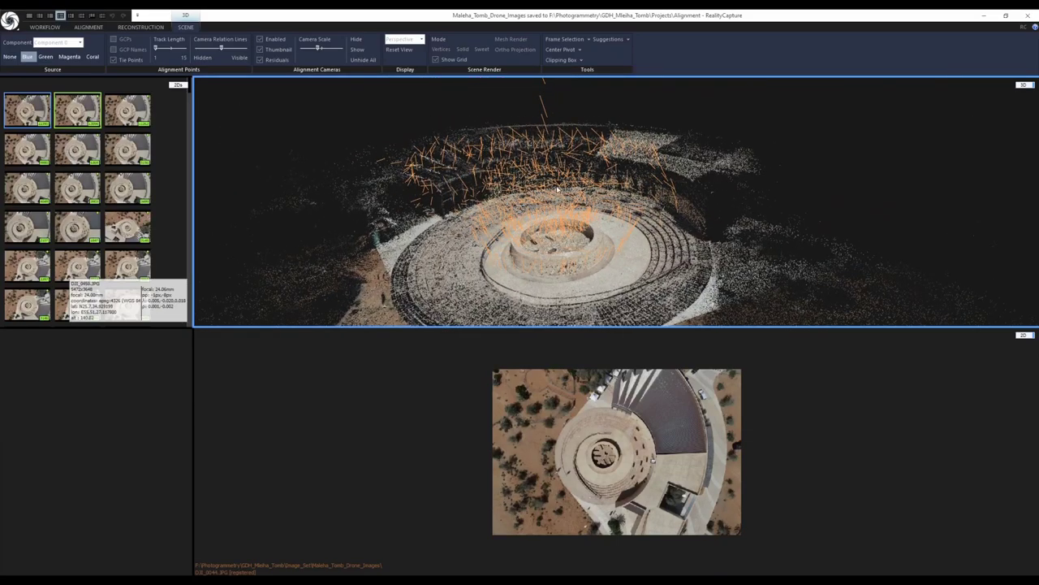
Replace the image thumbnails with the 1D project tree, check the drone component's georeferencing and inspect its point cloud
{"action": "left_click", "coordinate": [178, 85]}
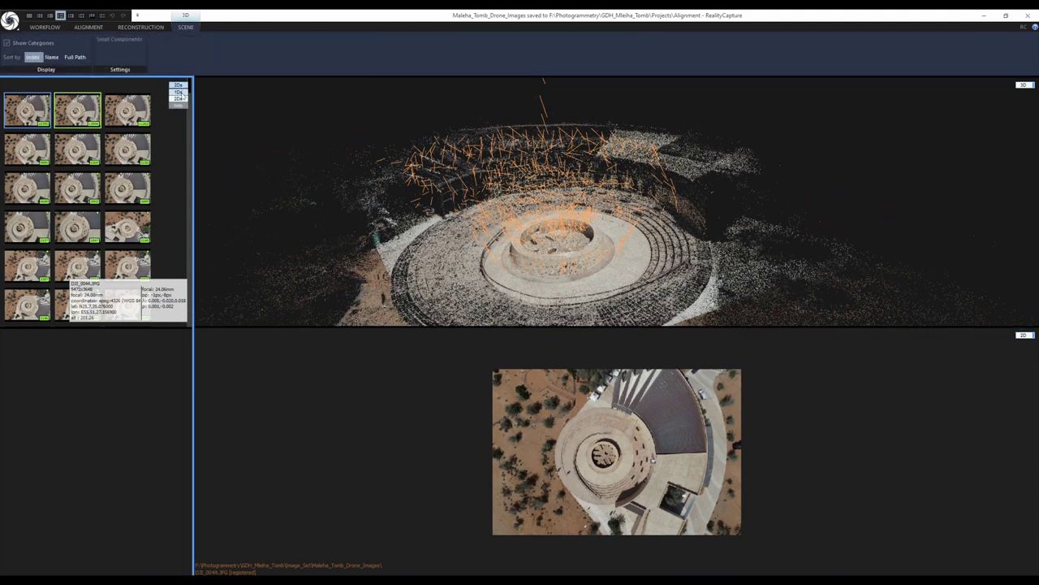
{"action": "left_click", "coordinate": [178, 92]}
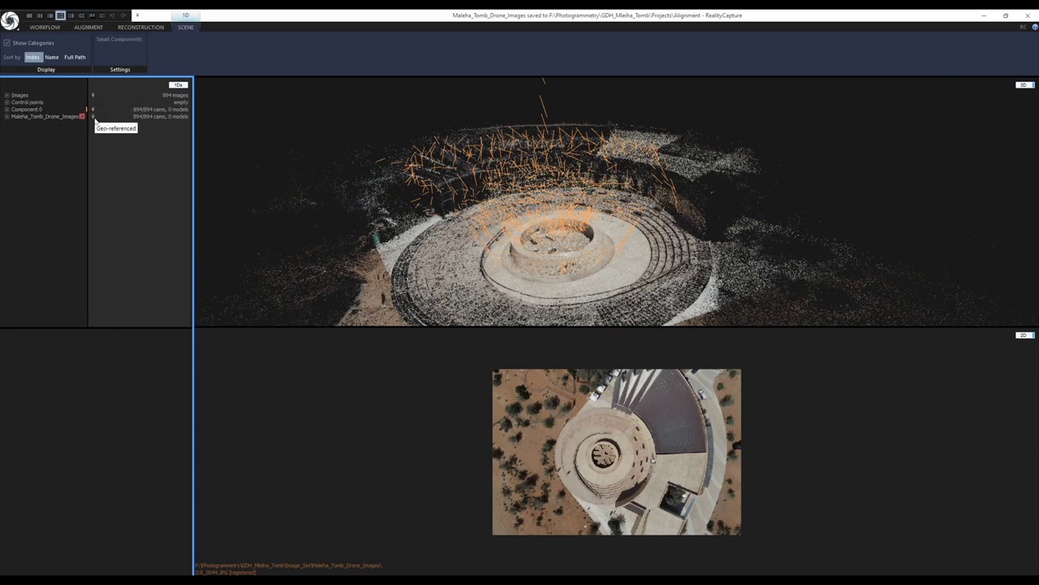
{"action": "left_click_drag", "start_coordinate": [484, 241], "coordinate": [560, 221]}
{"action": "scroll", "coordinate": [557, 227], "scroll_direction": "up", "scroll_amount": 2}
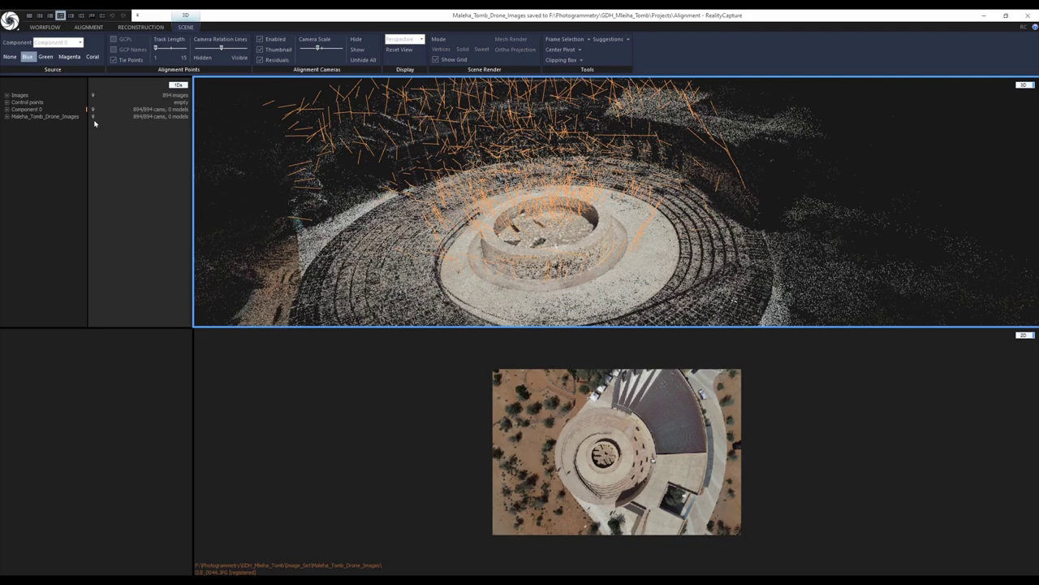
{"action": "left_click_drag", "start_coordinate": [481, 204], "coordinate": [609, 252]}
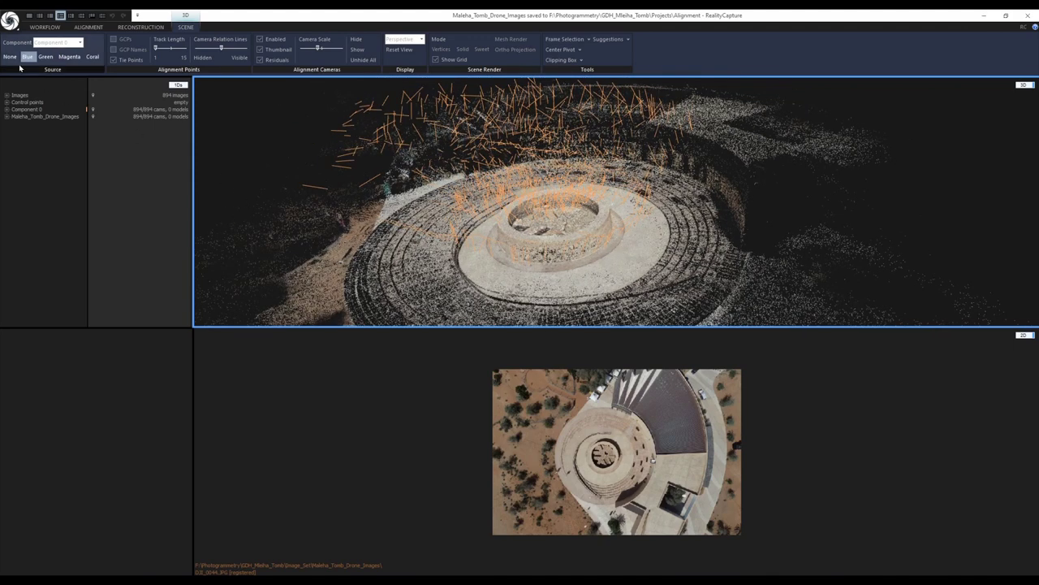
{"action": "left_click", "coordinate": [10, 21]}
{"action": "left_click", "coordinate": [29, 71]}
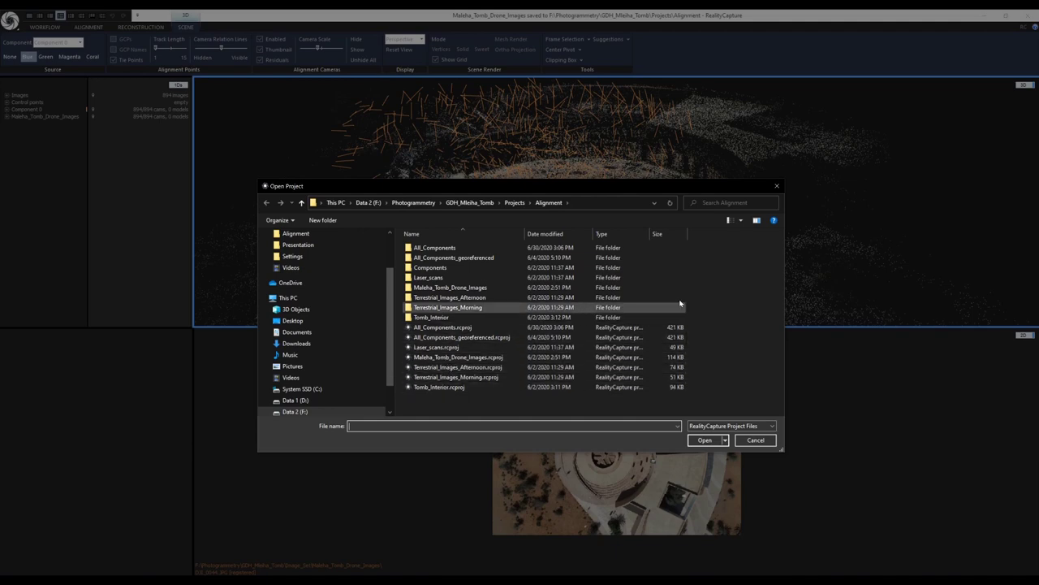
{"action": "left_click", "coordinate": [776, 186]}
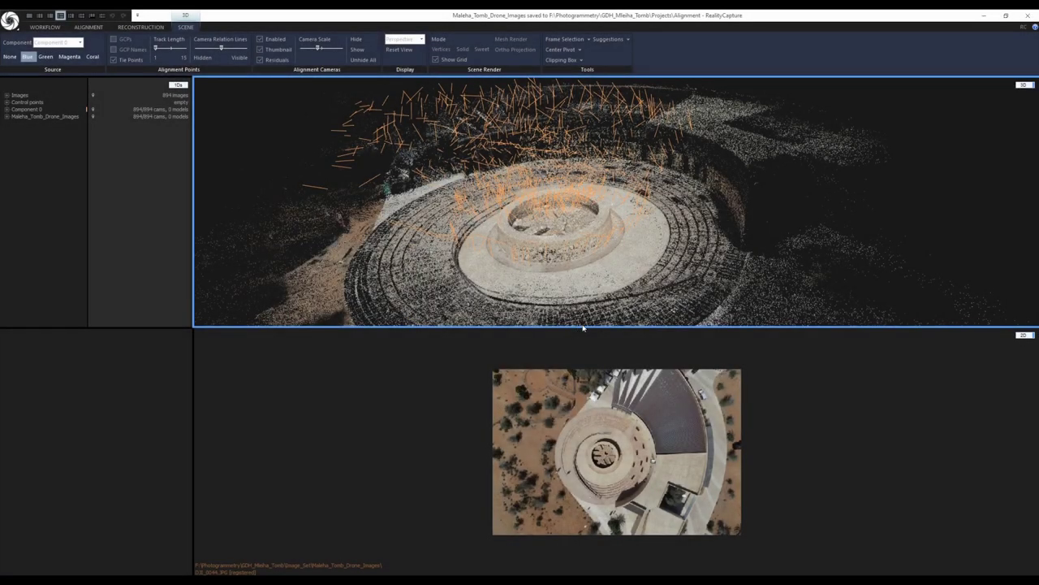
Make Maleha_Tomb_Drone_Images the active component and view its point cloud closer around the tomb
{"action": "left_click", "coordinate": [583, 329]}
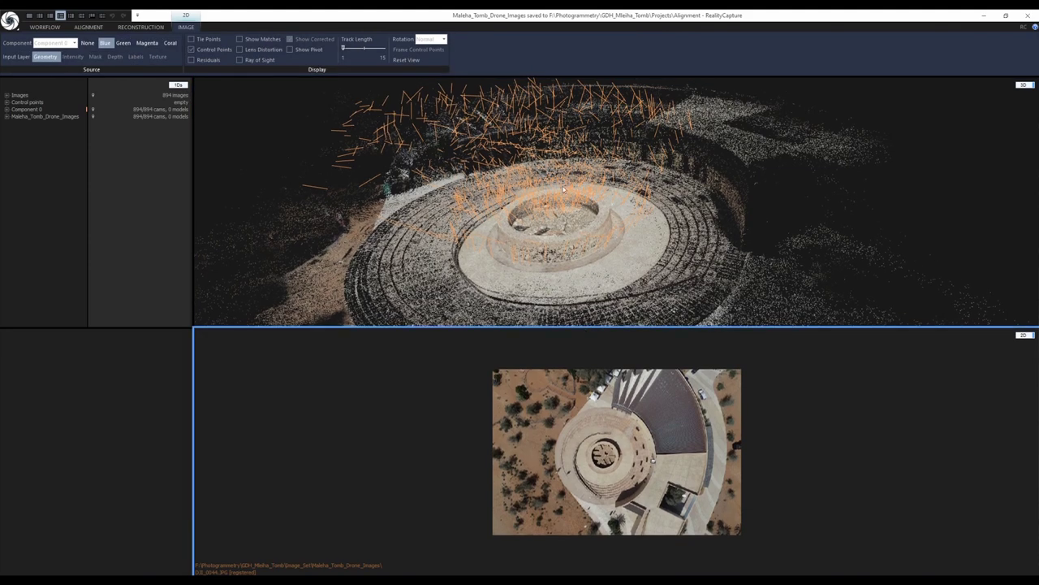
{"action": "left_click_drag", "start_coordinate": [602, 202], "coordinate": [630, 217]}
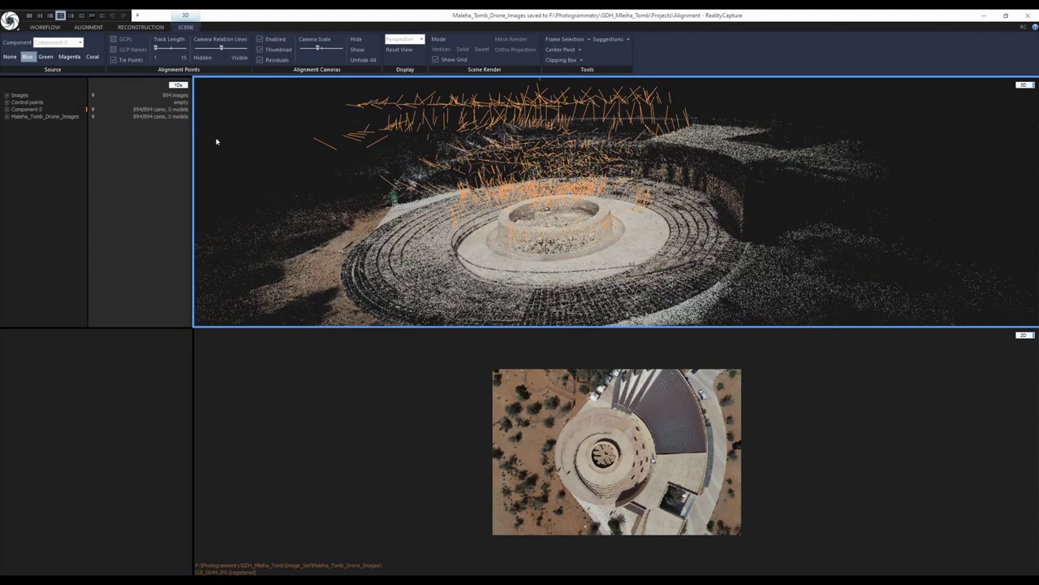
{"action": "left_click", "coordinate": [87, 27]}
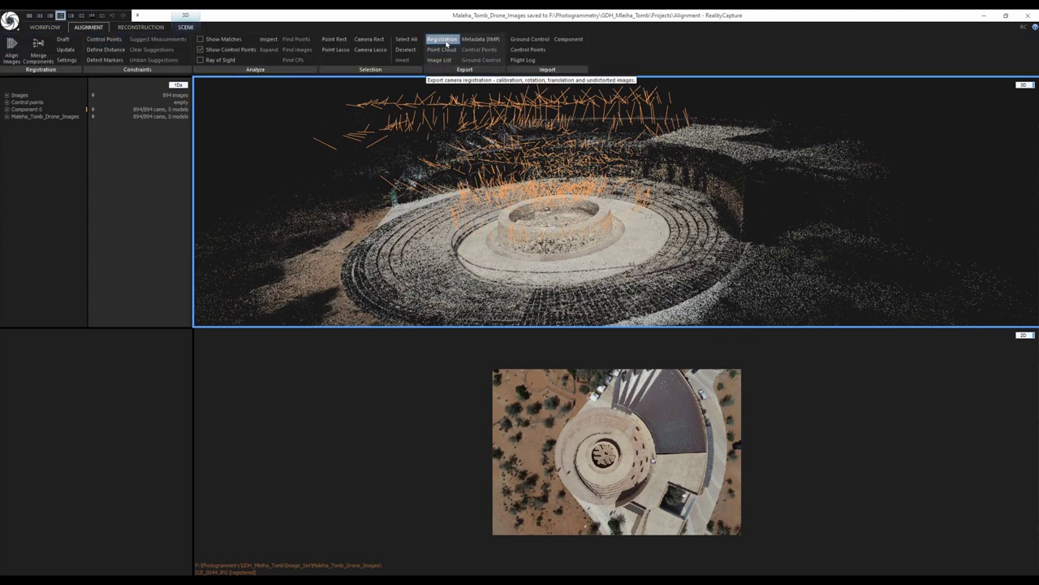
{"action": "left_click", "coordinate": [48, 119]}
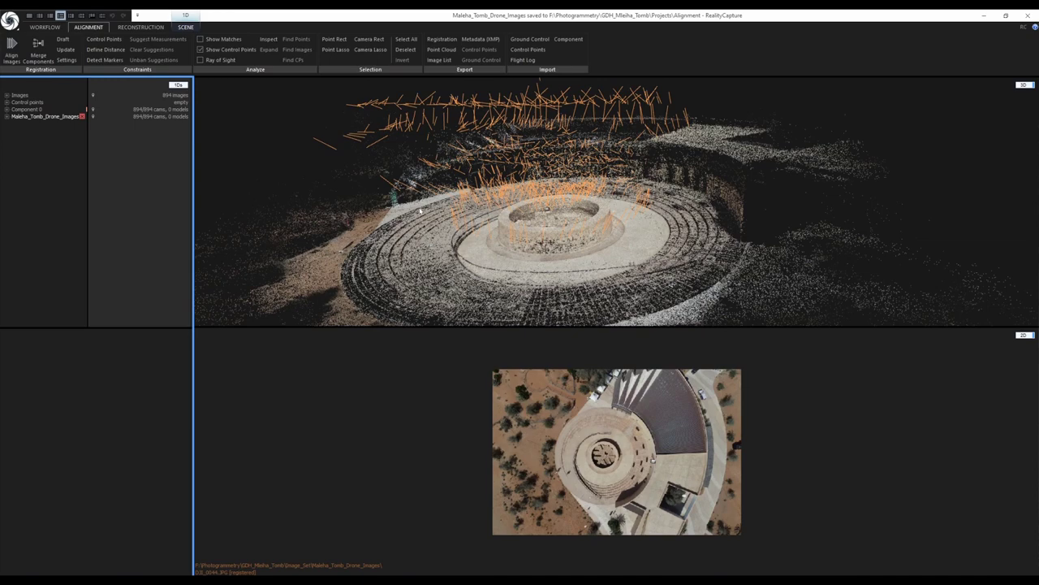
{"action": "scroll", "coordinate": [568, 203], "scroll_direction": "up", "scroll_amount": 3}
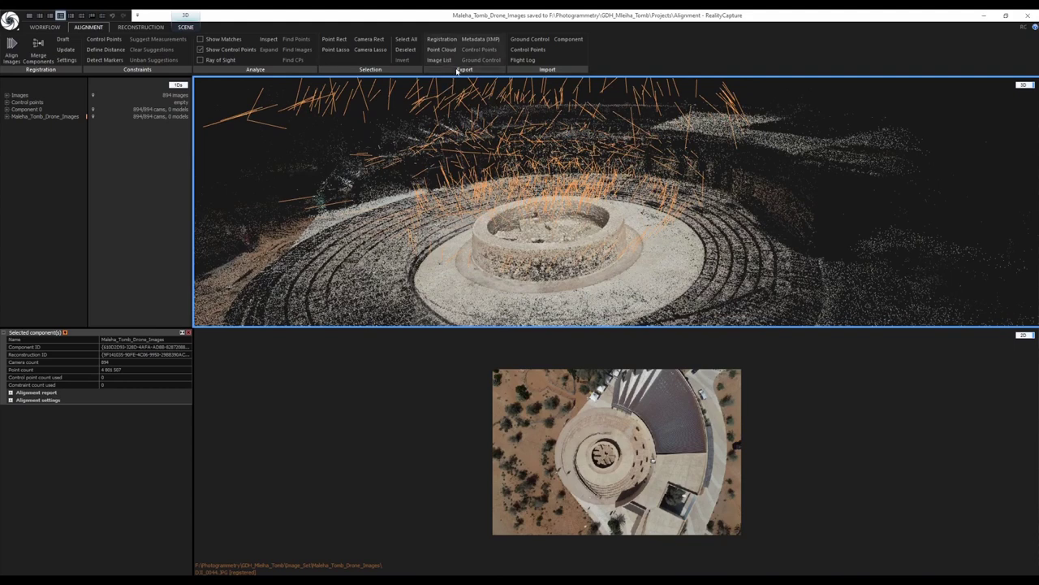
Start a registration export of the drone component, look through the Components folder's alignment files, and cancel the export
{"action": "left_click", "coordinate": [442, 39]}
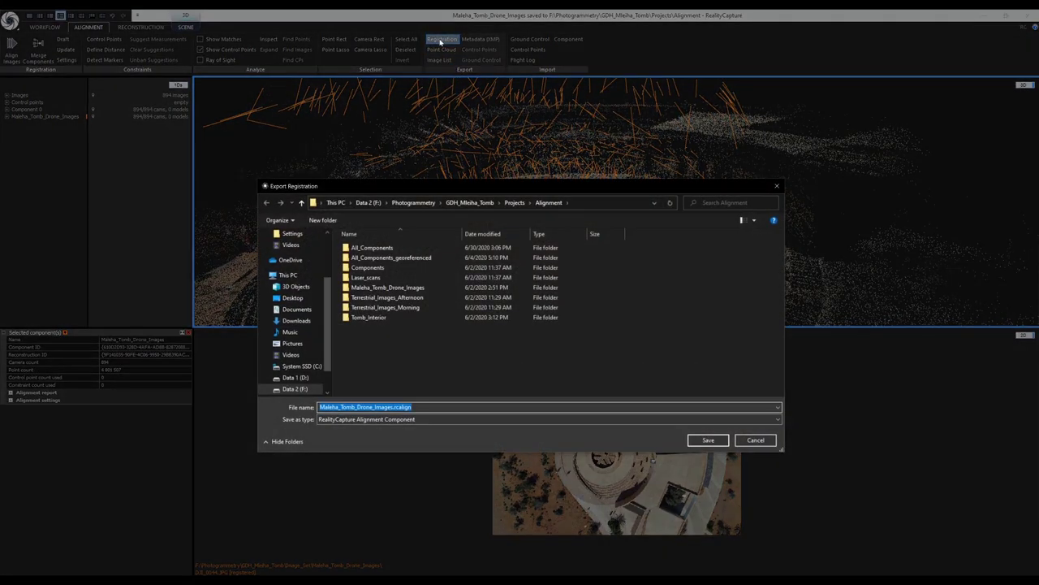
{"action": "double_click", "coordinate": [381, 268]}
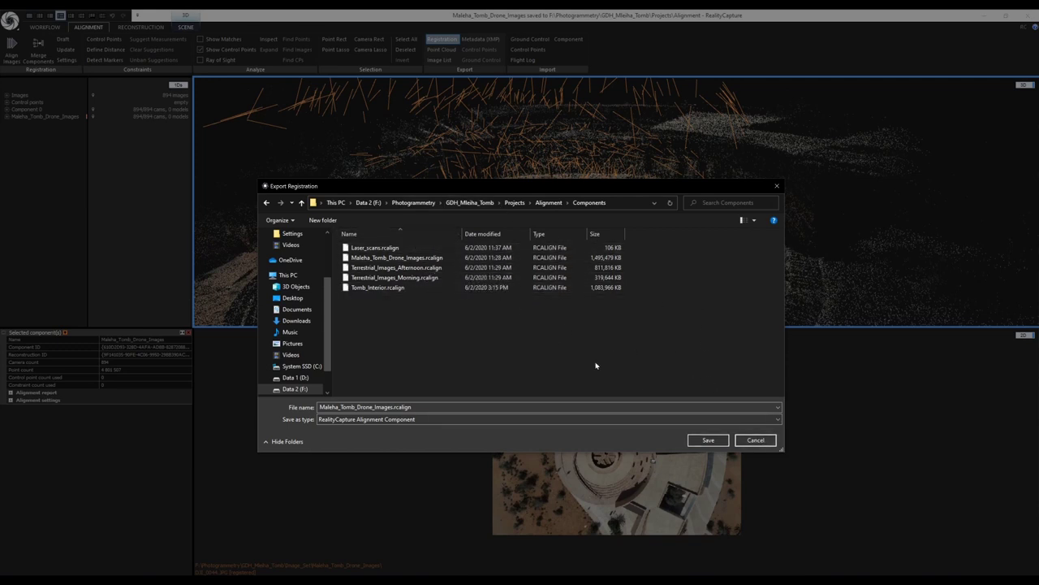
{"action": "left_click", "coordinate": [755, 440]}
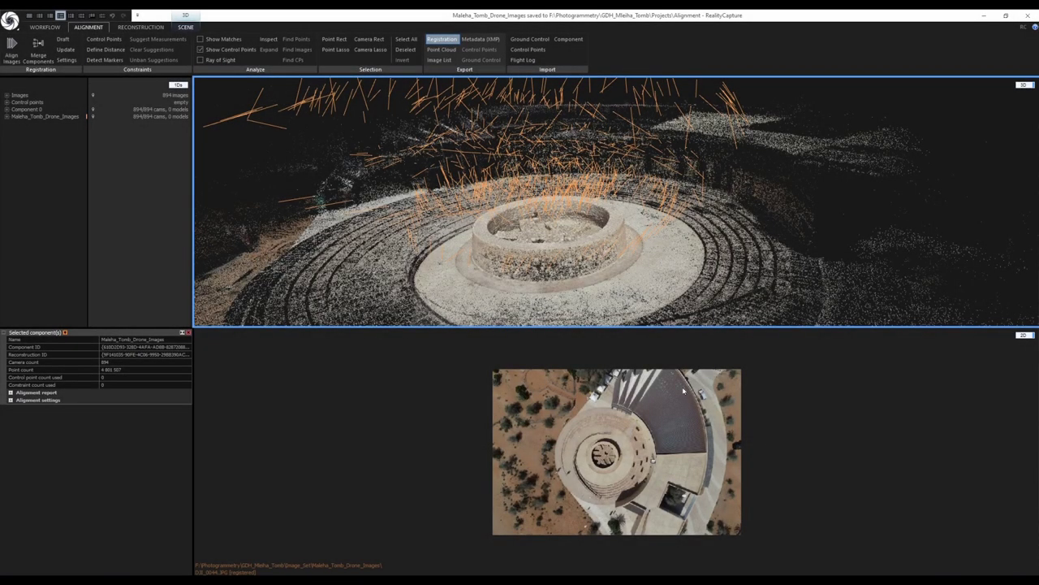
Switch to the CLI folder in File Explorer and open Alignment_Component_Export.bat for editing in Notepad++
{"action": "key", "text": "alt+Tab"}
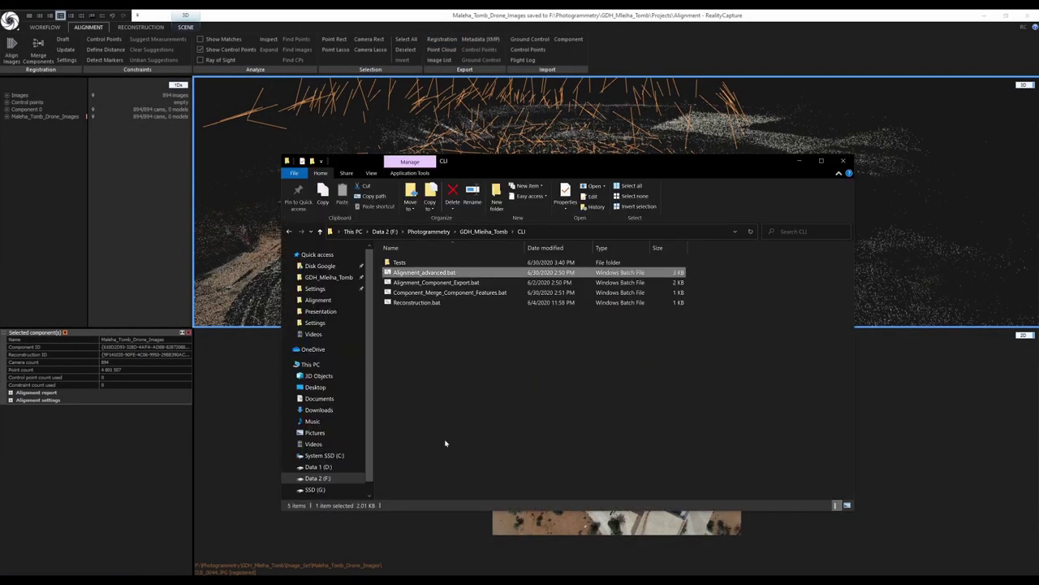
{"action": "left_click", "coordinate": [442, 348]}
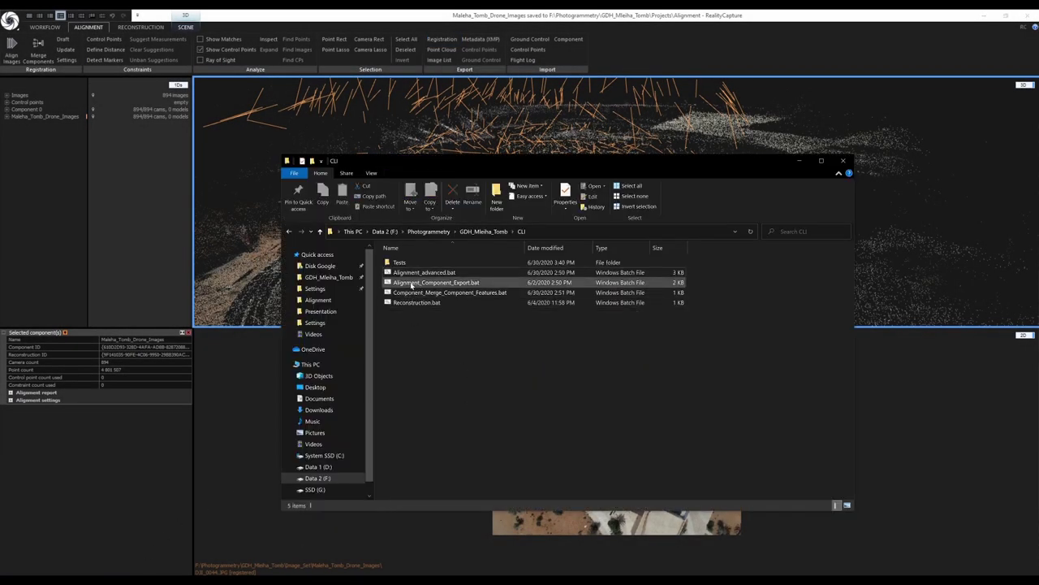
{"action": "right_click", "coordinate": [457, 282]}
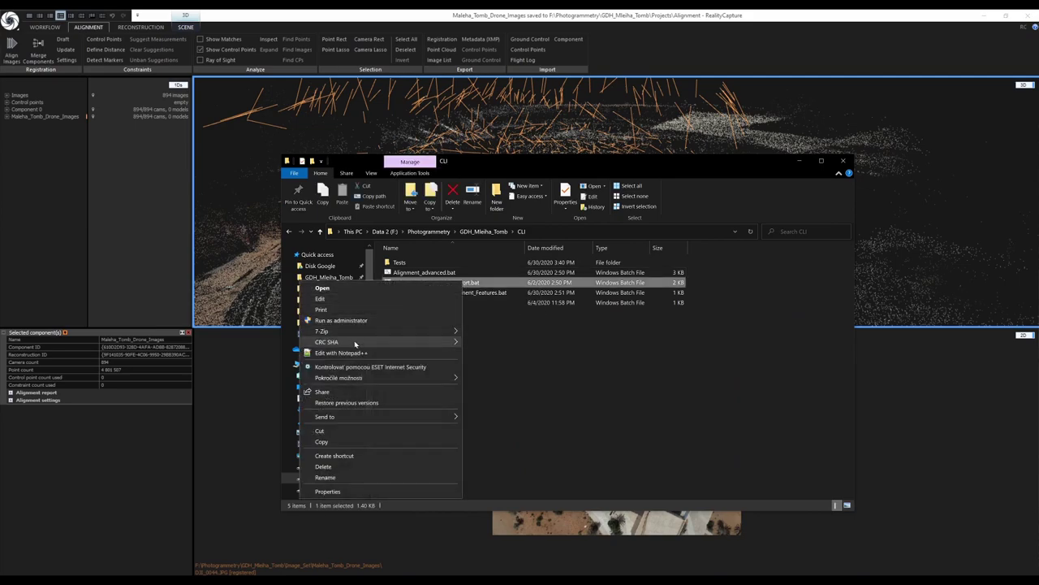
{"action": "left_click", "coordinate": [347, 353]}
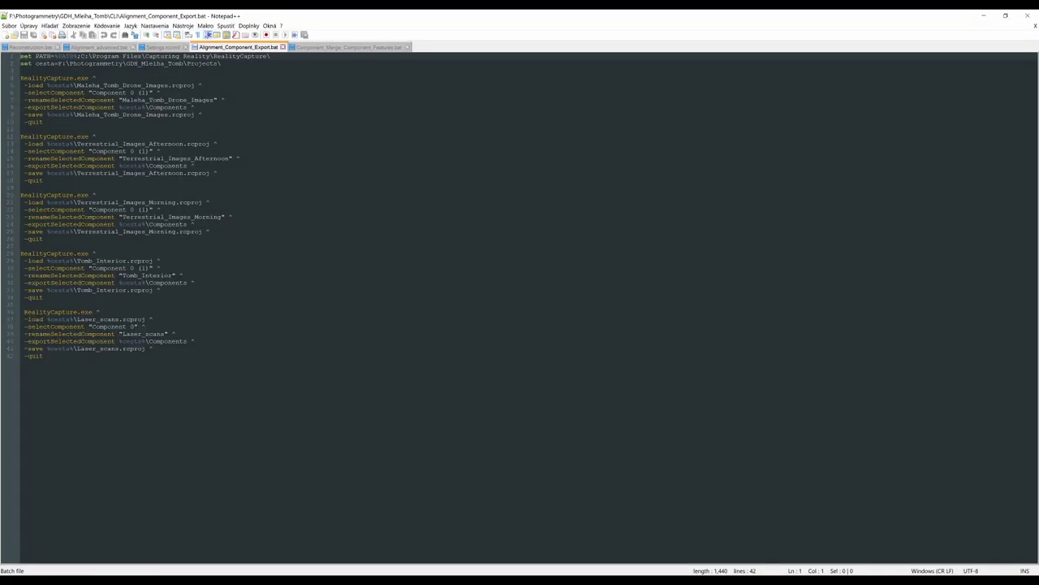
Review the script's path variables and the drone component's rename command, and check the component name in the open drone project
{"action": "left_click_drag", "start_coordinate": [223, 64], "coordinate": [20, 56]}
{"action": "left_click", "coordinate": [21, 70]}
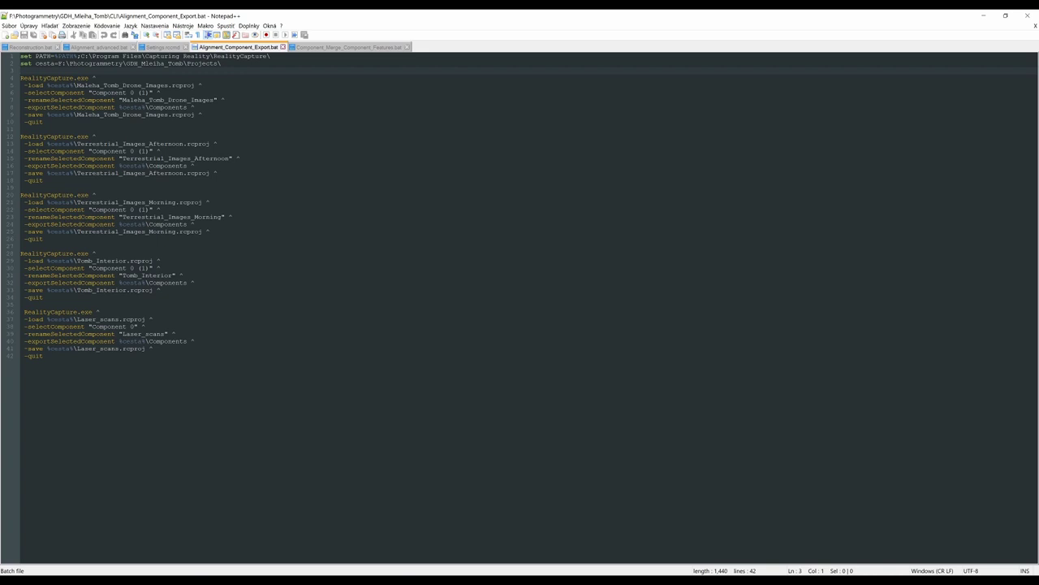
{"action": "left_click_drag", "start_coordinate": [120, 100], "coordinate": [208, 100]}
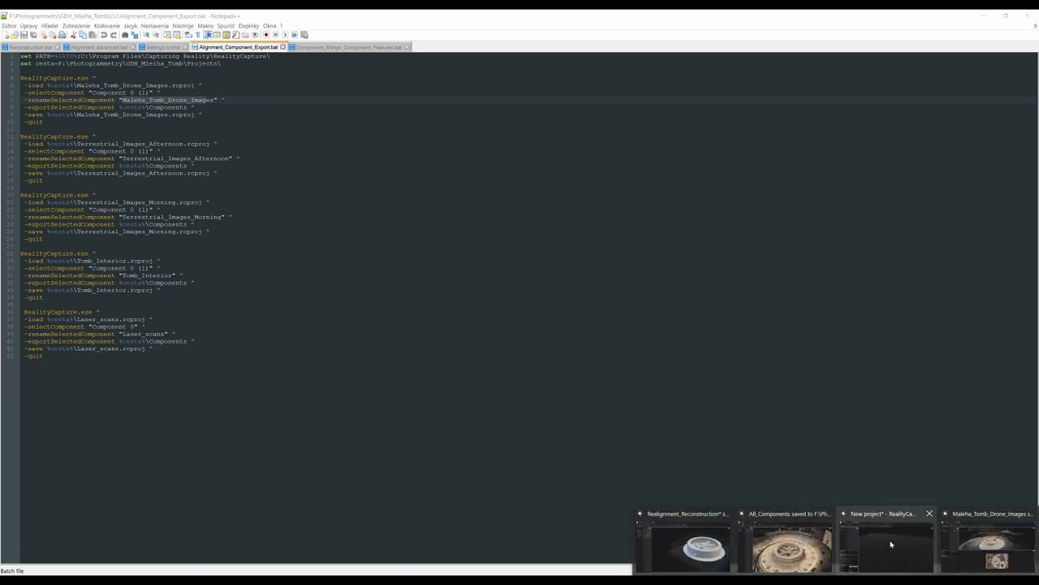
{"action": "left_click", "coordinate": [893, 544]}
{"action": "left_click", "coordinate": [992, 542]}
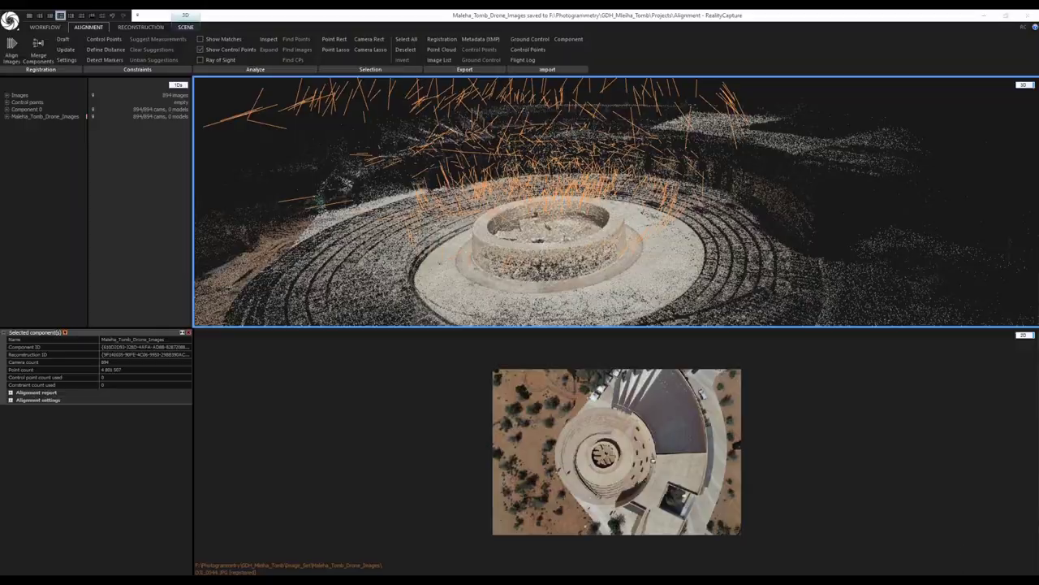
Return to the export script in Notepad++ and review the RealityCapture command blocks for all the projects
{"action": "key", "text": "alt+Tab"}
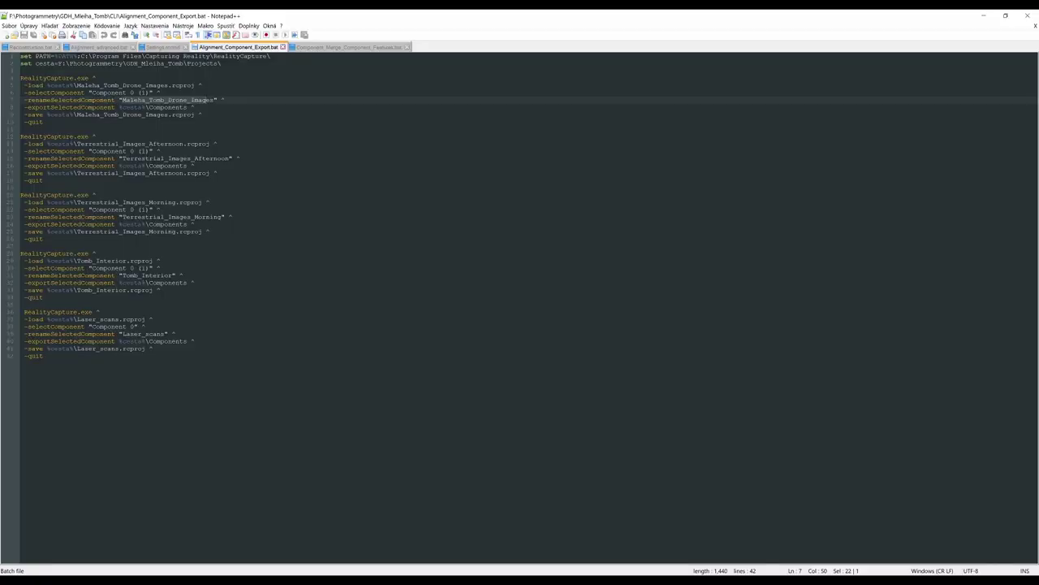
{"action": "left_click_drag", "start_coordinate": [20, 78], "coordinate": [153, 349]}
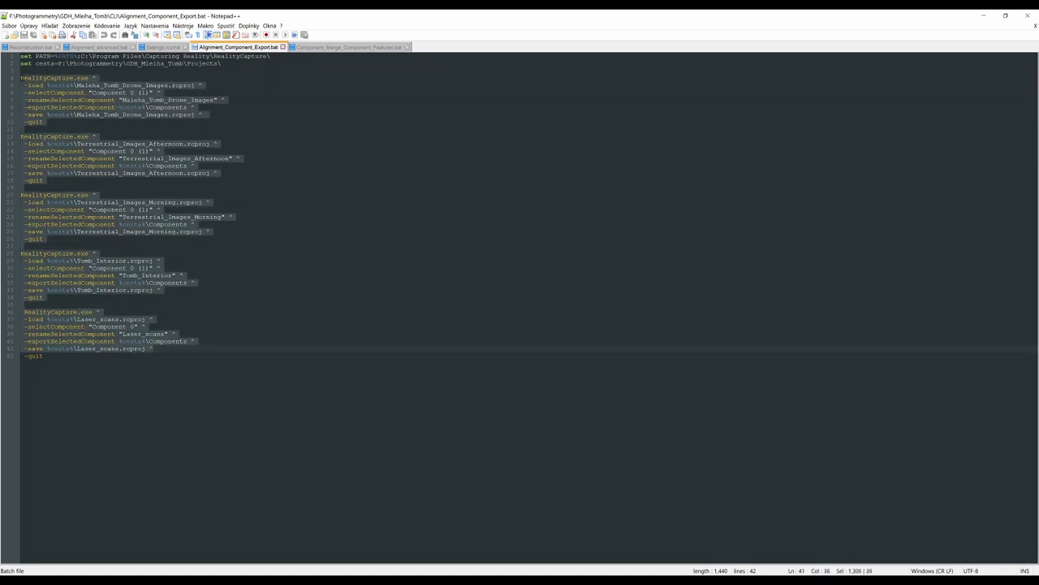
{"action": "left_click", "coordinate": [43, 355]}
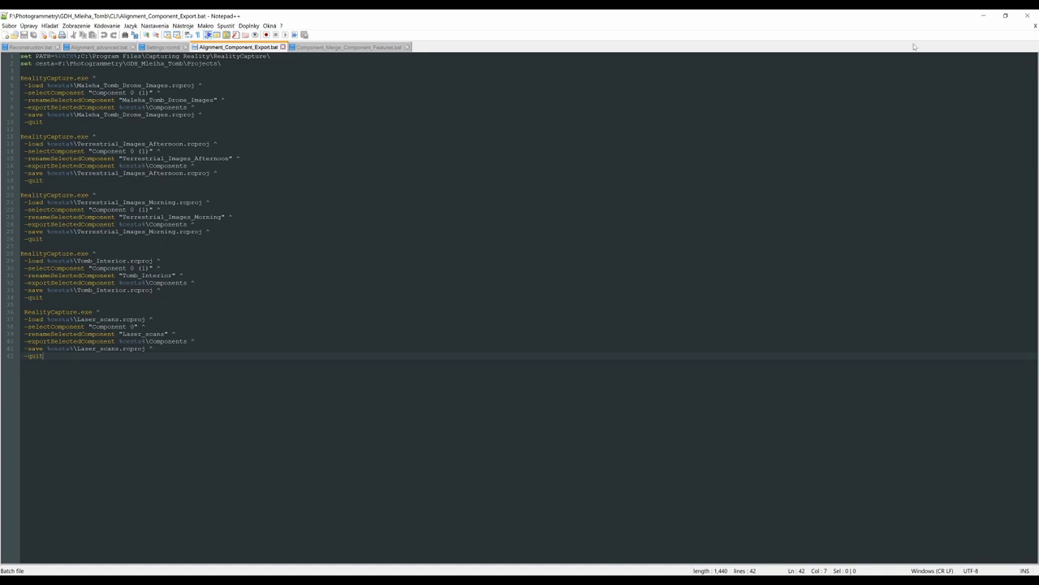
Minimise Notepad++ and switch to the RealityCapture window holding the unsaved New project
{"action": "left_click", "coordinate": [983, 15]}
{"action": "mouse_move", "coordinate": [835, 580]}
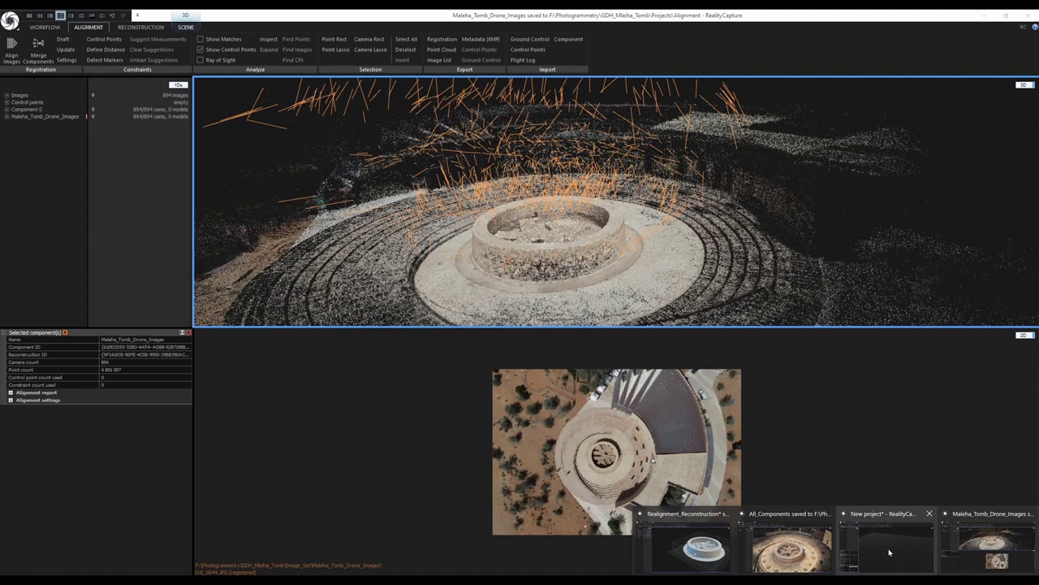
{"action": "left_click", "coordinate": [888, 549]}
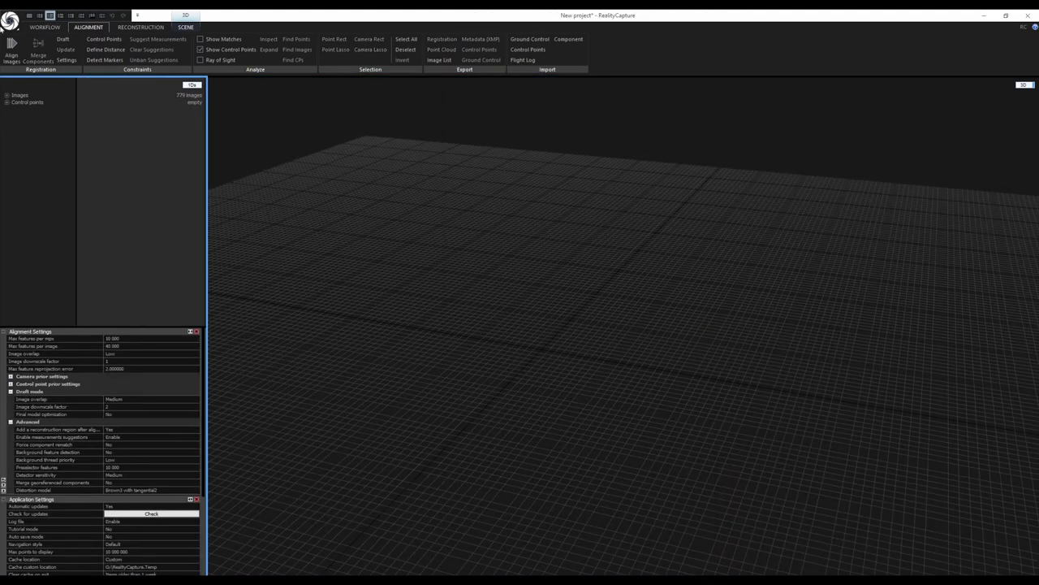
Start a new empty project, discarding the unsaved changes to the current one
{"action": "left_click", "coordinate": [10, 20]}
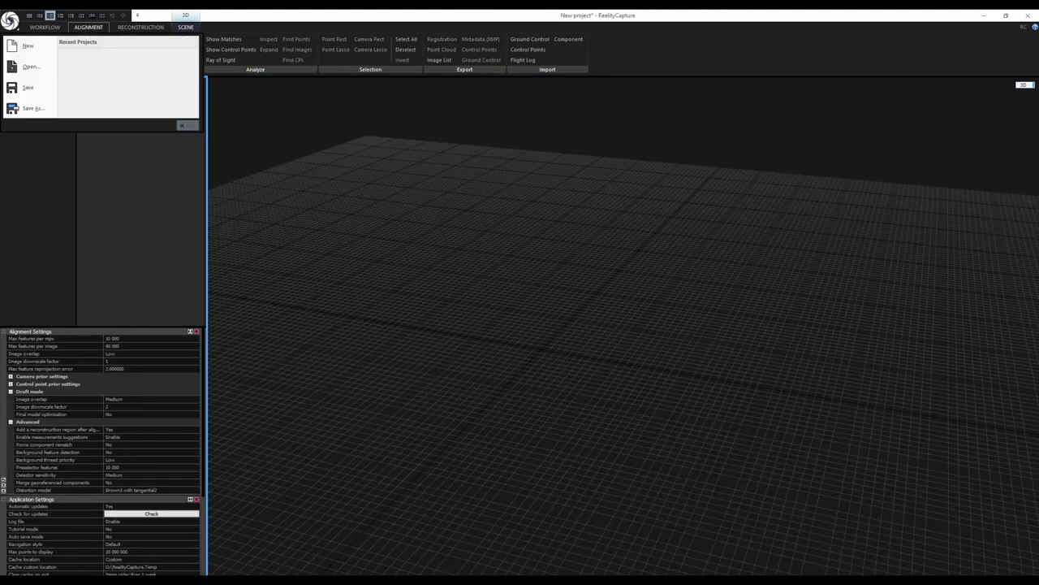
{"action": "left_click", "coordinate": [32, 69]}
{"action": "left_click", "coordinate": [593, 345]}
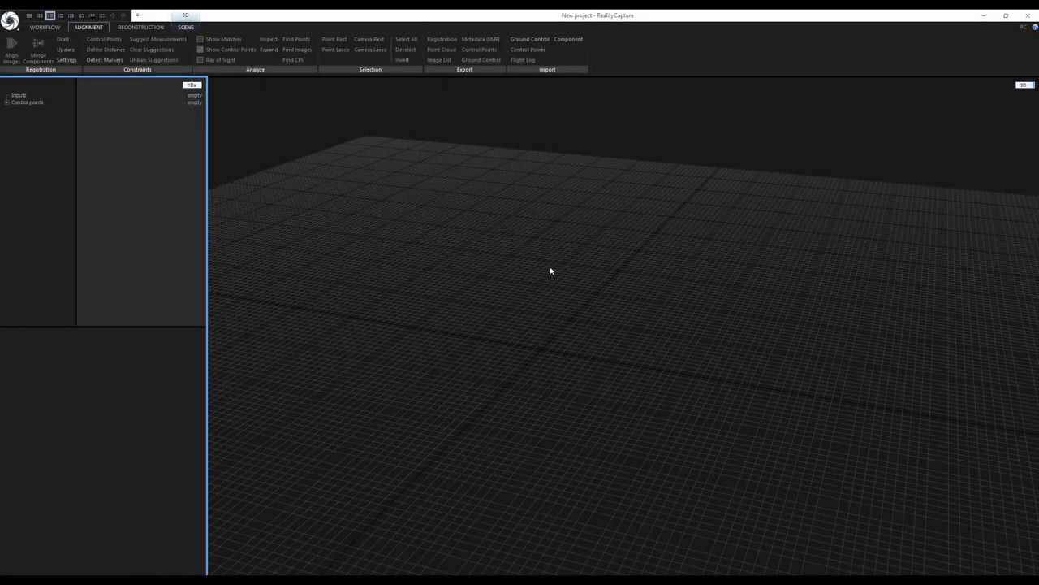
{"action": "left_click_drag", "start_coordinate": [379, 235], "coordinate": [541, 301]}
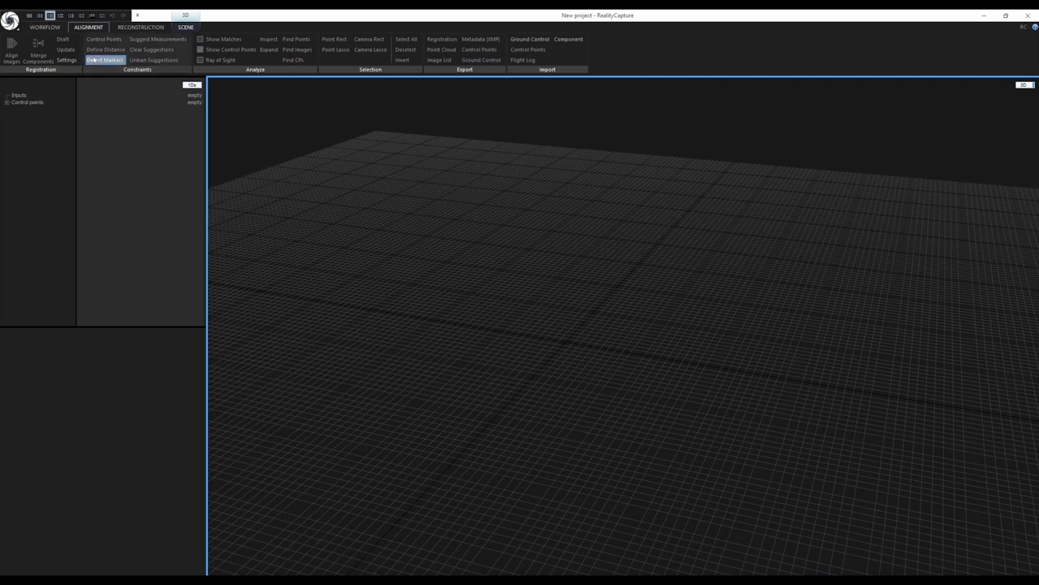
Import the aligned component Terrestrial_Images_Morning.rcalign from the Alignment project's Components folder
{"action": "left_click", "coordinate": [45, 27]}
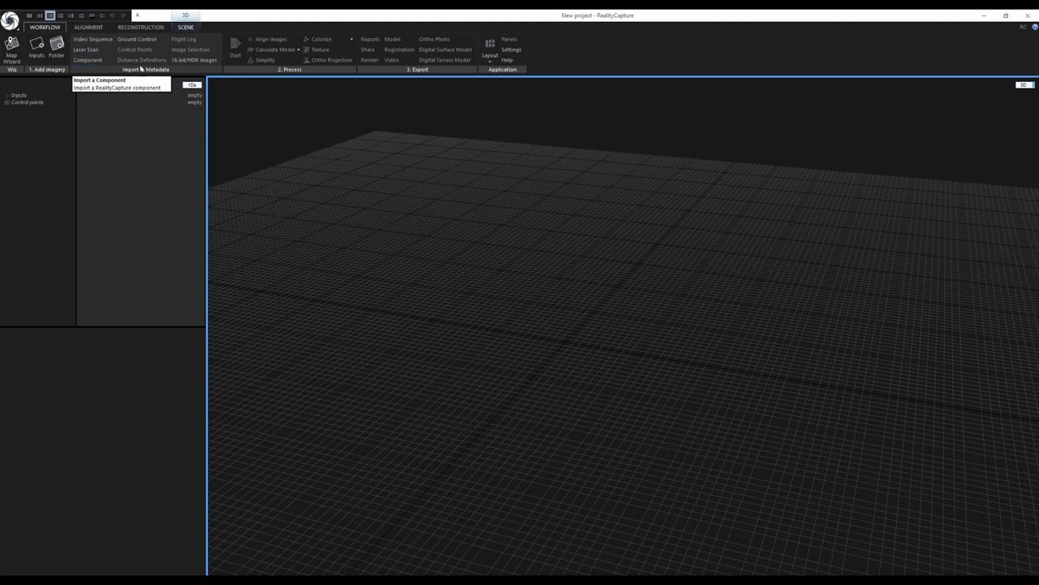
{"action": "left_click", "coordinate": [98, 29]}
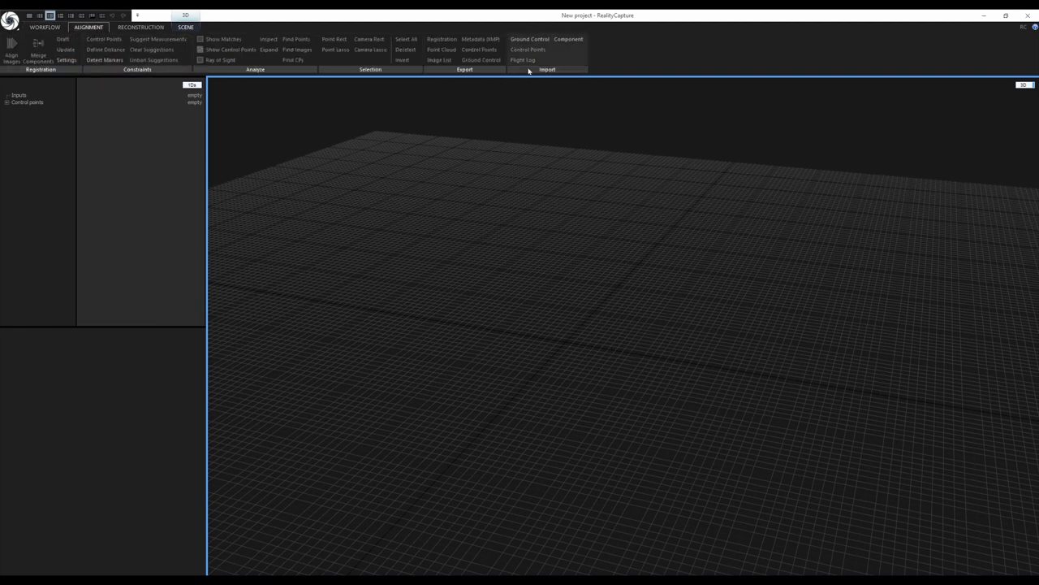
{"action": "left_click", "coordinate": [568, 41]}
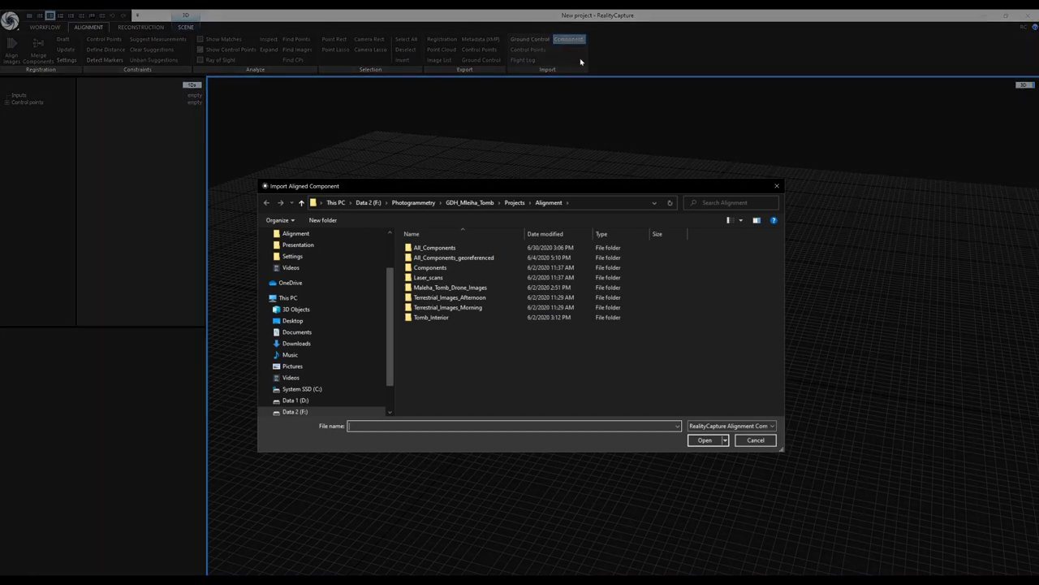
{"action": "double_click", "coordinate": [458, 267]}
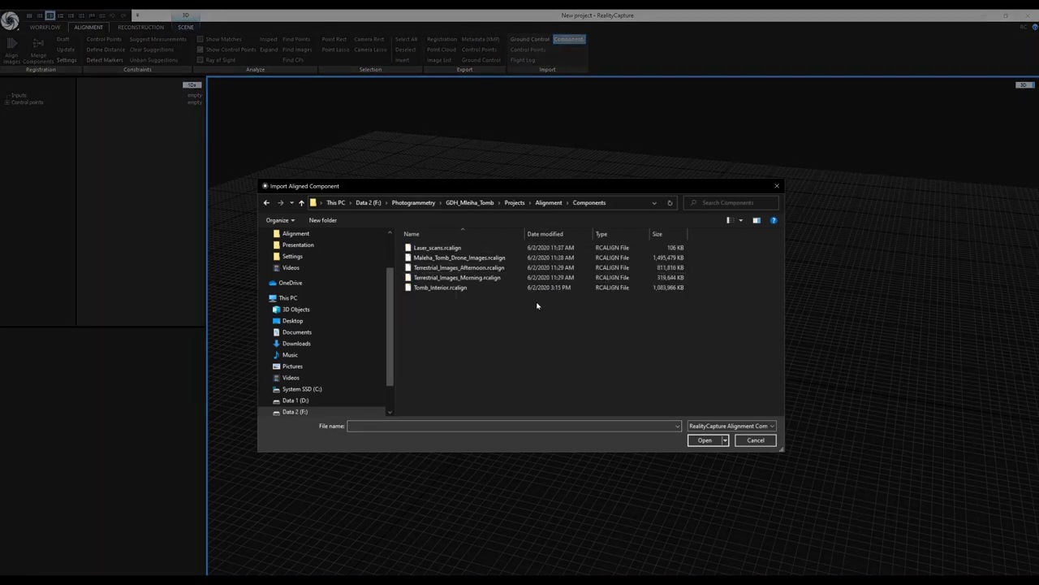
{"action": "left_click", "coordinate": [440, 288]}
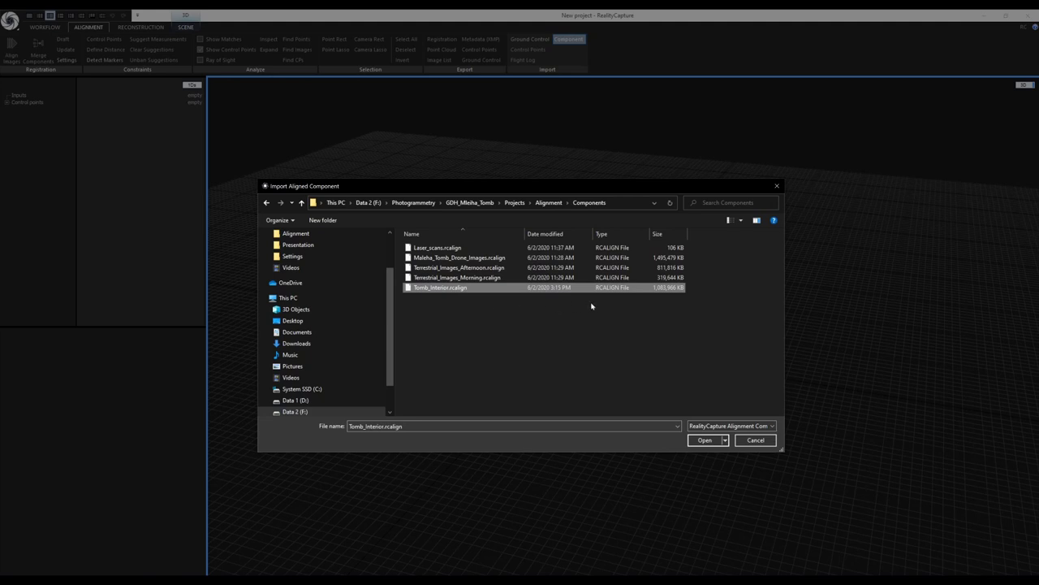
{"action": "left_click", "coordinate": [601, 278]}
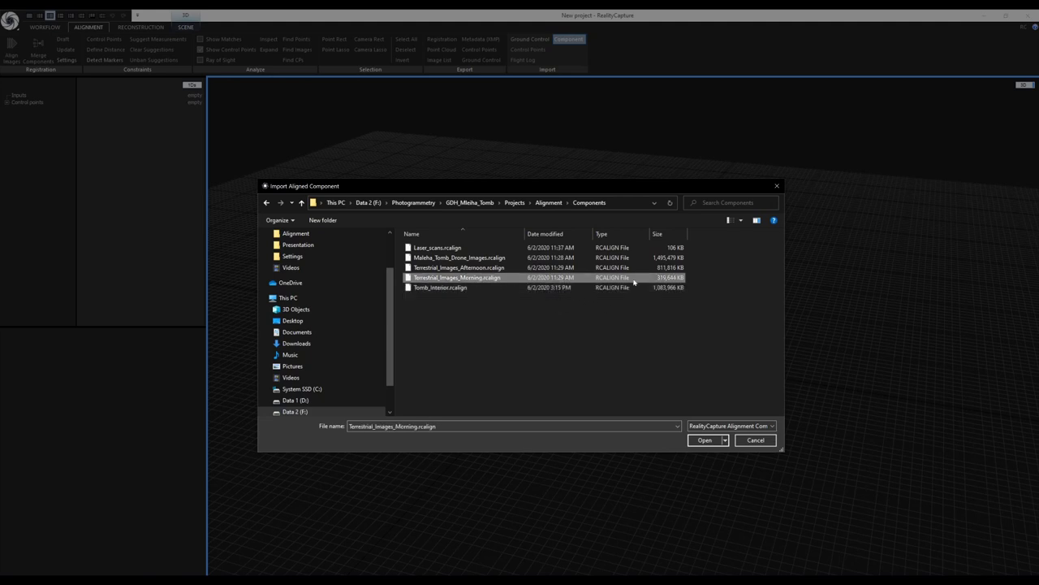
{"action": "left_click", "coordinate": [705, 440]}
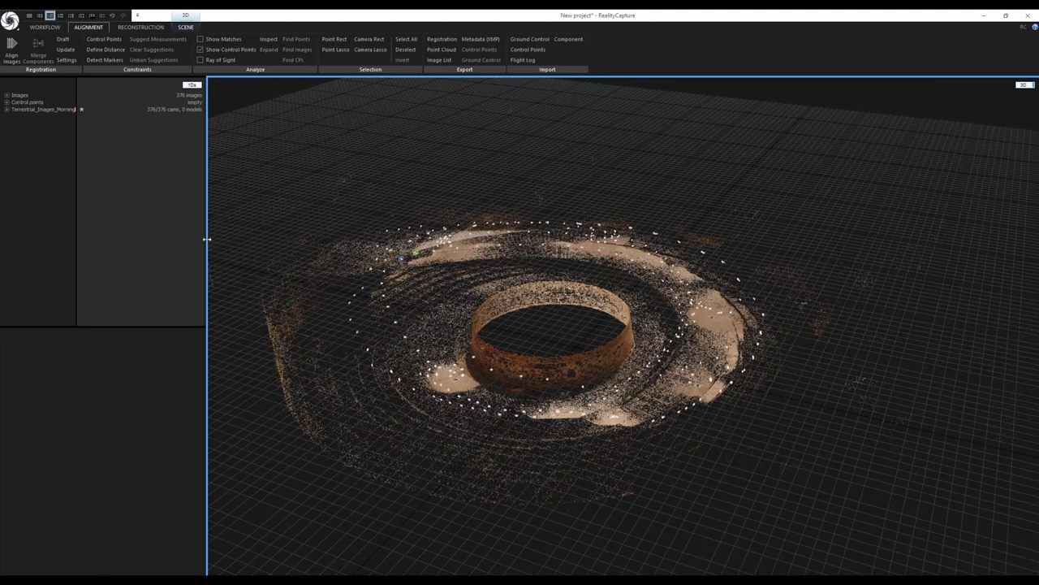
Widen the project tree and its name column to fit the full name of the imported component
{"action": "left_click_drag", "start_coordinate": [206, 237], "coordinate": [255, 236]}
{"action": "left_click_drag", "start_coordinate": [77, 268], "coordinate": [98, 262]}
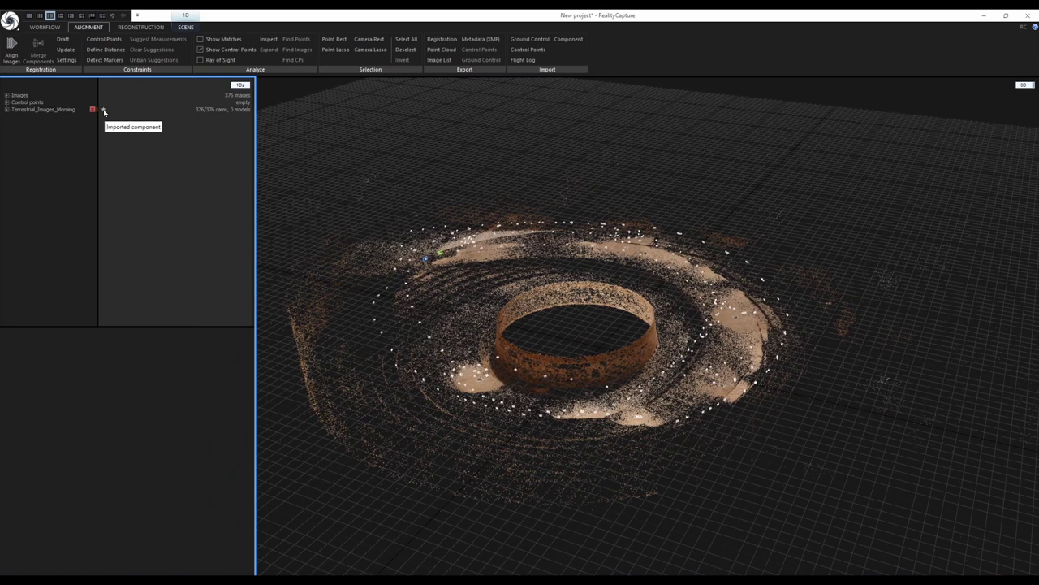
{"action": "left_click_drag", "start_coordinate": [98, 123], "coordinate": [85, 124]}
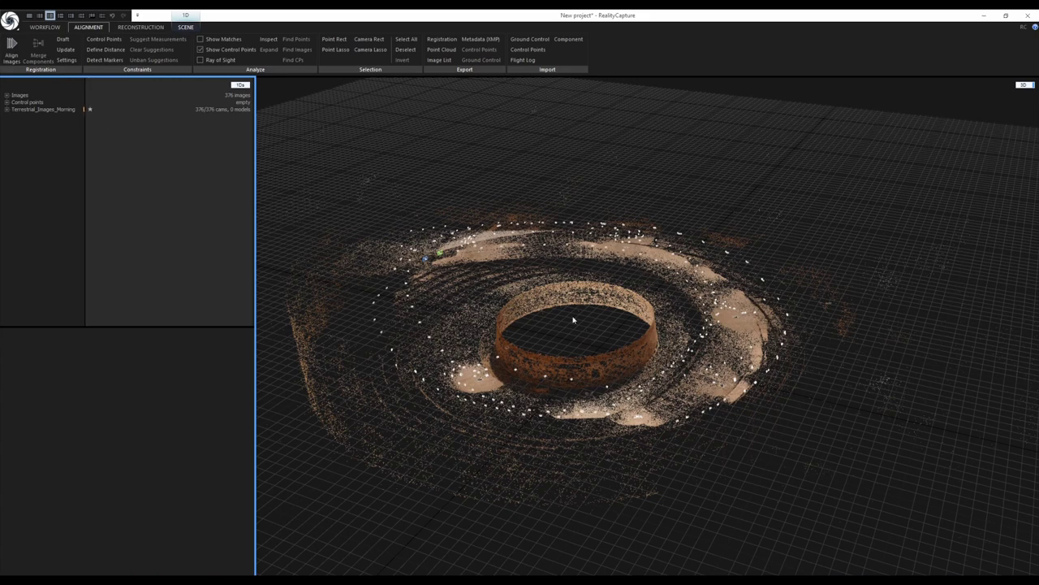
{"action": "left_click_drag", "start_coordinate": [584, 349], "coordinate": [648, 349]}
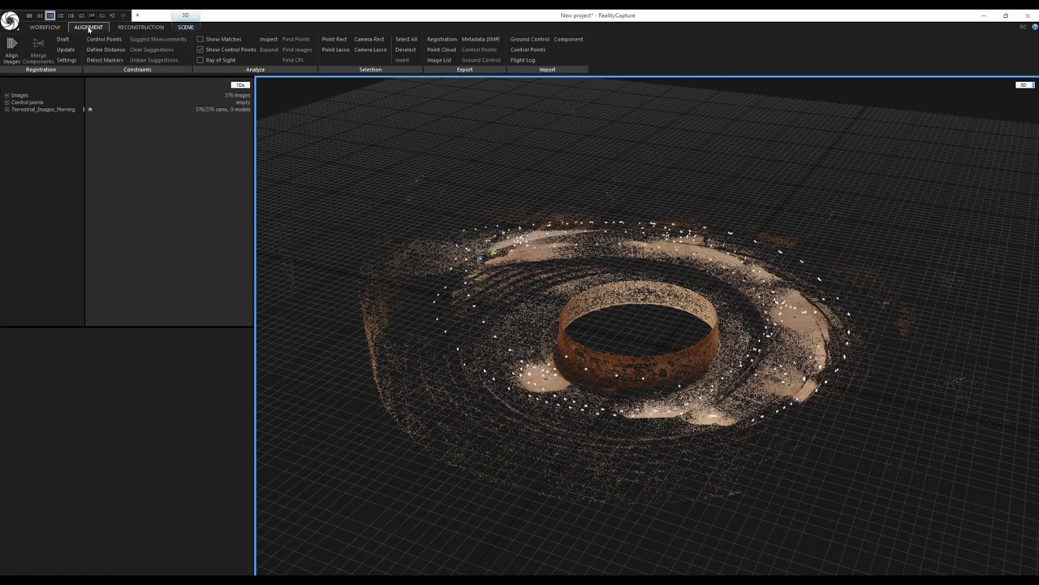
Open the alignment settings, review the options relevant to merging components, and close them again
{"action": "left_click", "coordinate": [65, 61]}
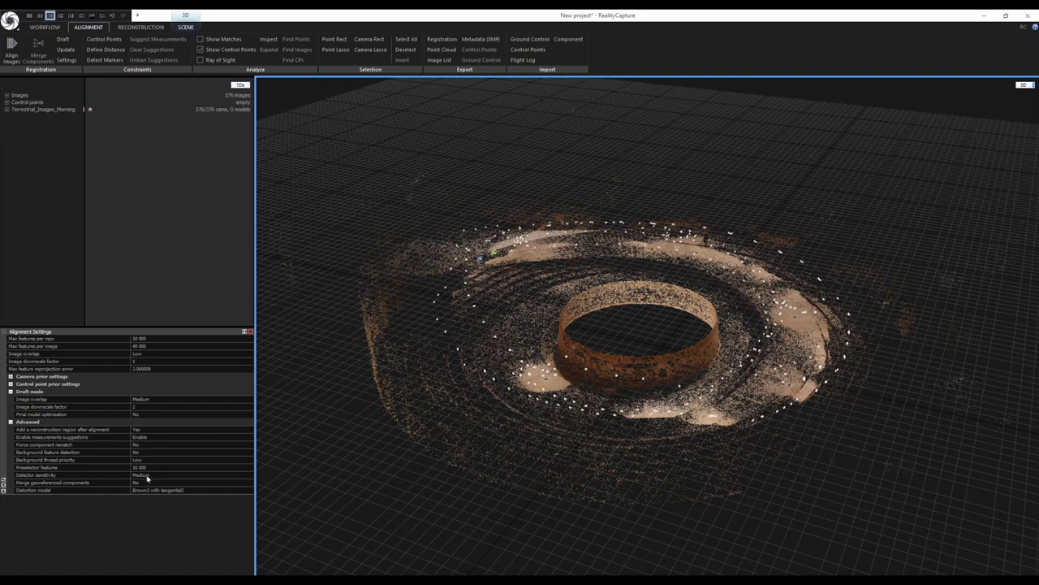
{"action": "left_click_drag", "start_coordinate": [469, 431], "coordinate": [488, 421]}
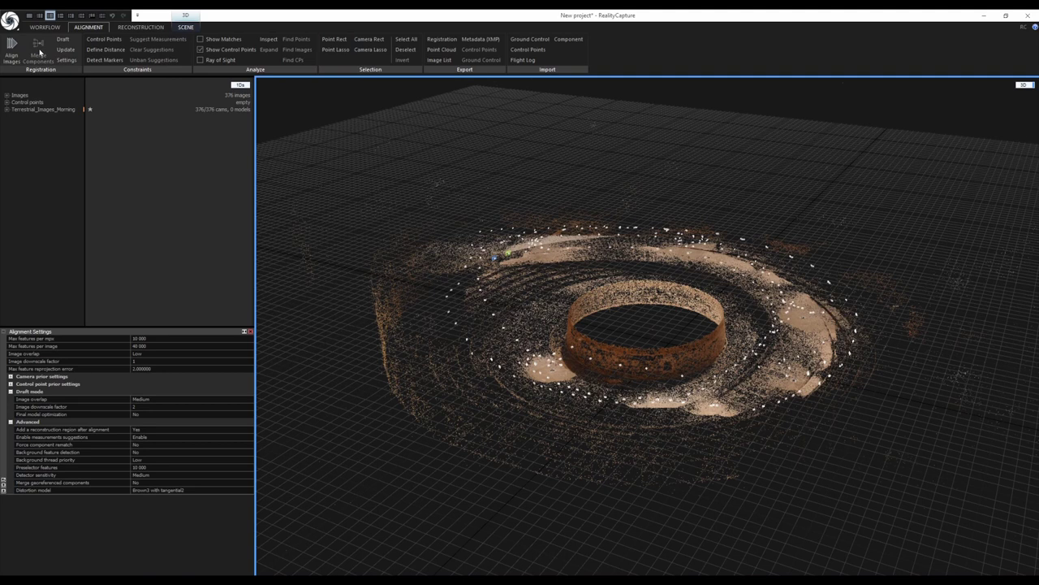
{"action": "left_click", "coordinate": [251, 332]}
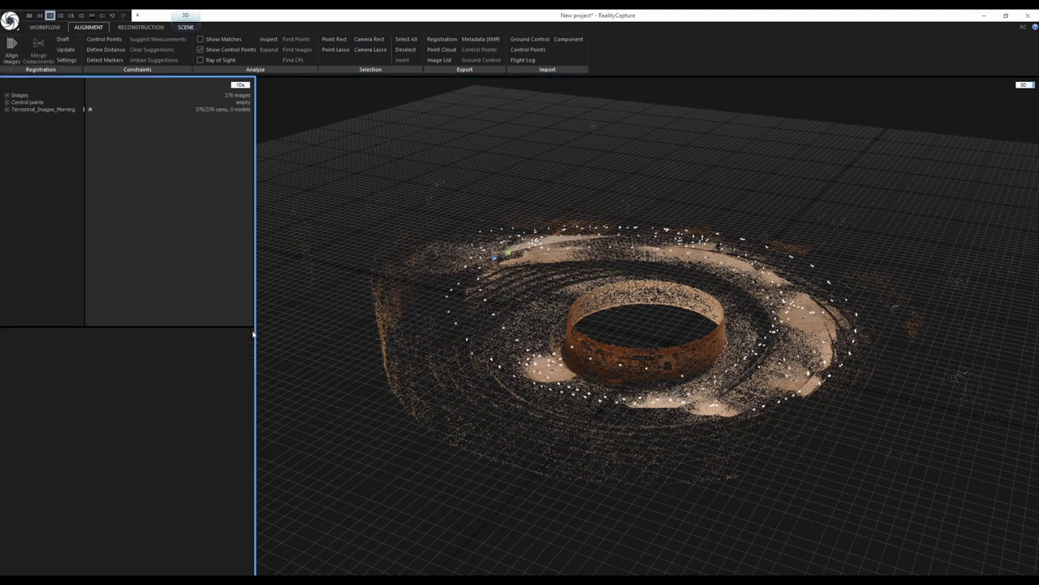
Review the Features source options of the first camera pose in the morning component, keeping Use component features, and collapse the camera poses
{"action": "left_click", "coordinate": [6, 109]}
{"action": "left_click", "coordinate": [45, 124]}
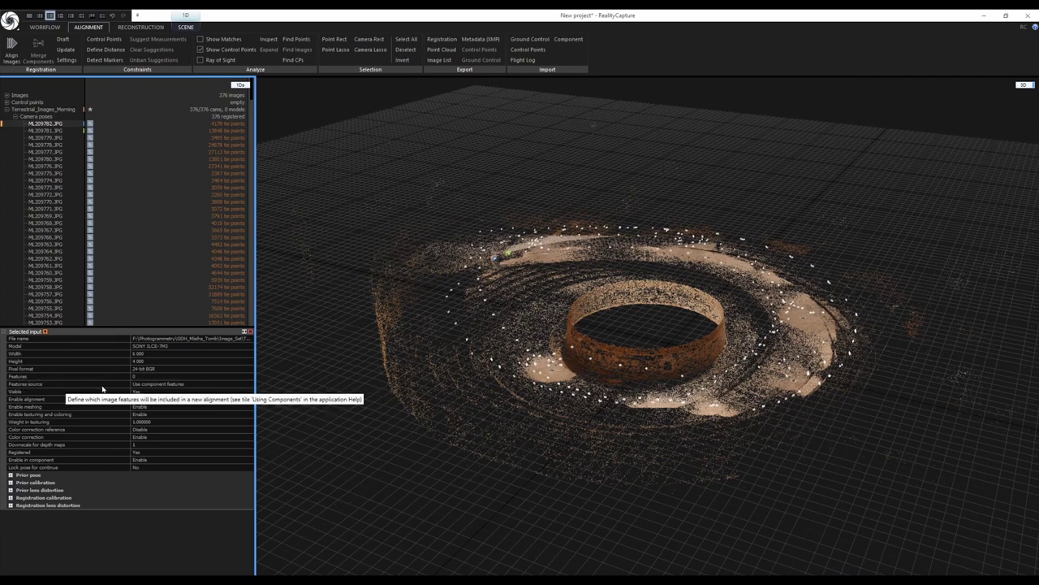
{"action": "left_click", "coordinate": [250, 385]}
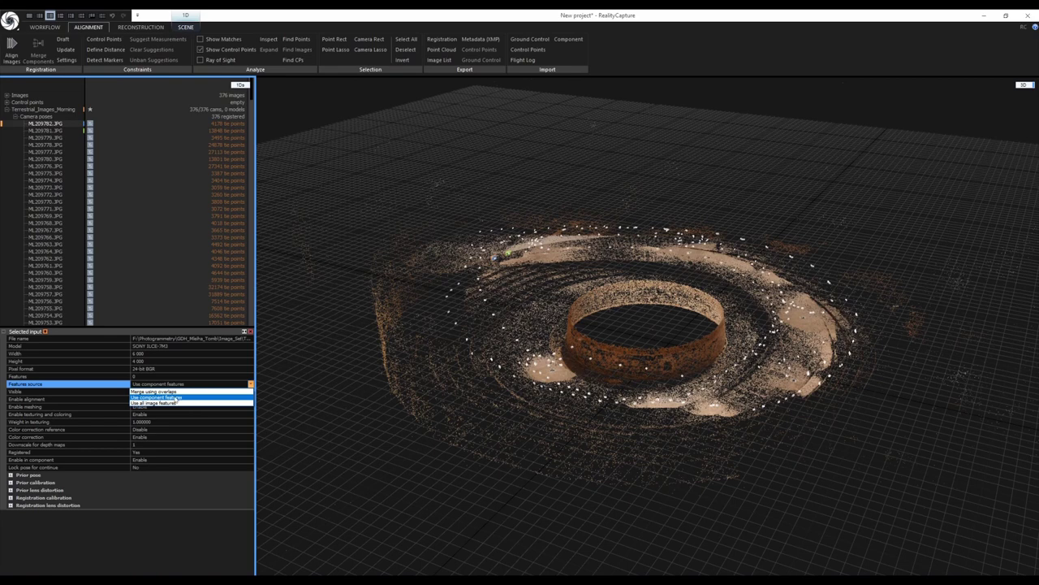
{"action": "left_click", "coordinate": [177, 399]}
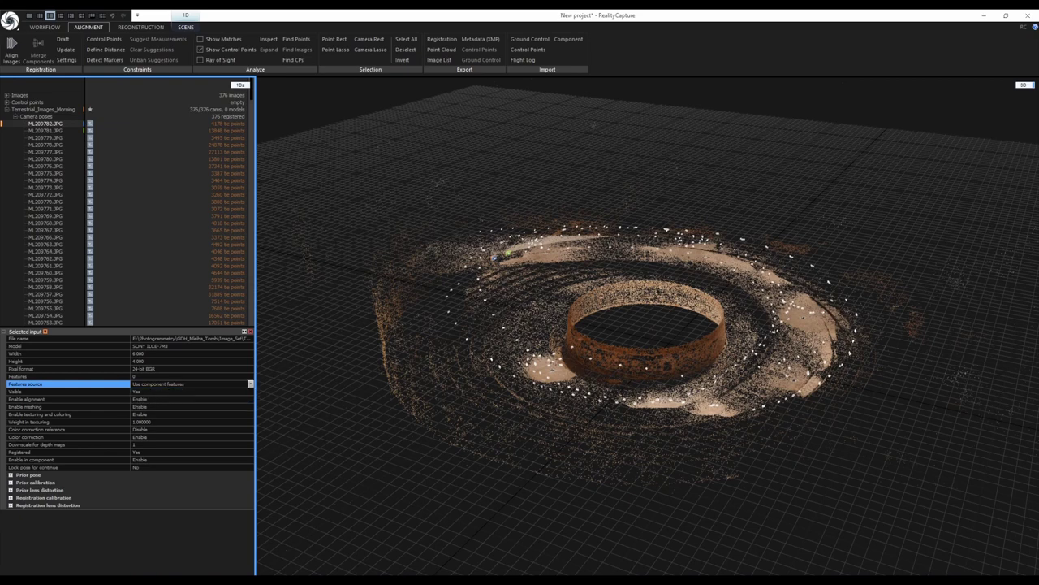
{"action": "scroll", "coordinate": [386, 384], "scroll_direction": "down", "scroll_amount": 3}
{"action": "scroll", "coordinate": [386, 383], "scroll_direction": "up", "scroll_amount": 1}
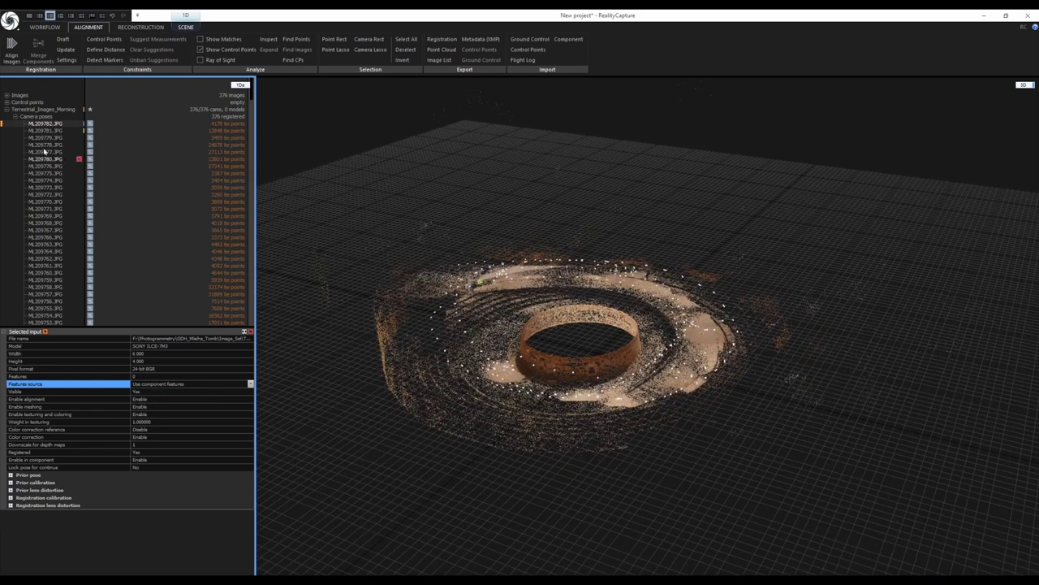
{"action": "left_click", "coordinate": [14, 116]}
{"action": "left_click", "coordinate": [12, 118]}
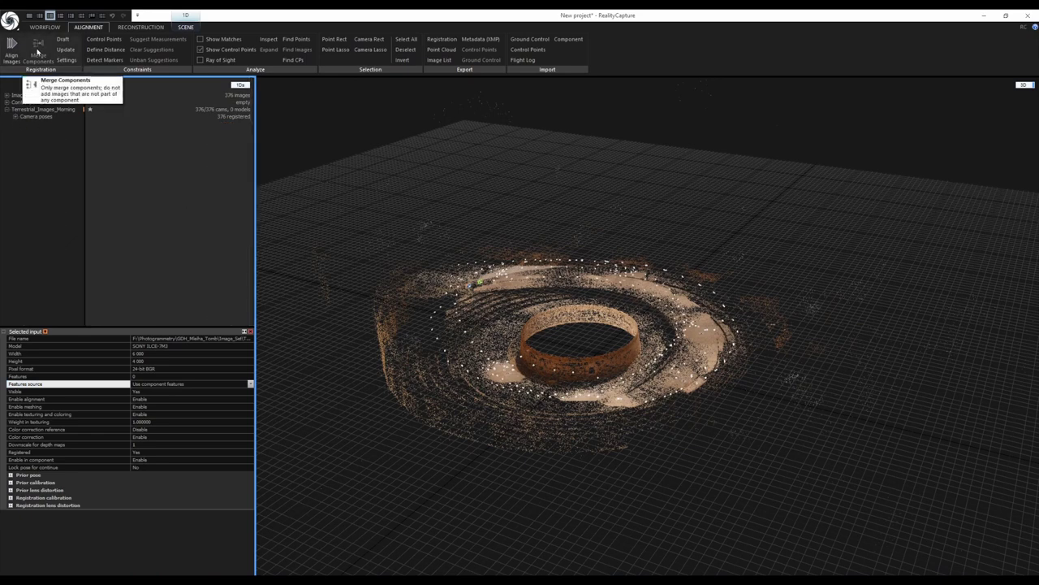
Close the New project without saving it and switch to the RealityCapture window holding the All_Components project
{"action": "left_click_drag", "start_coordinate": [404, 202], "coordinate": [440, 234]}
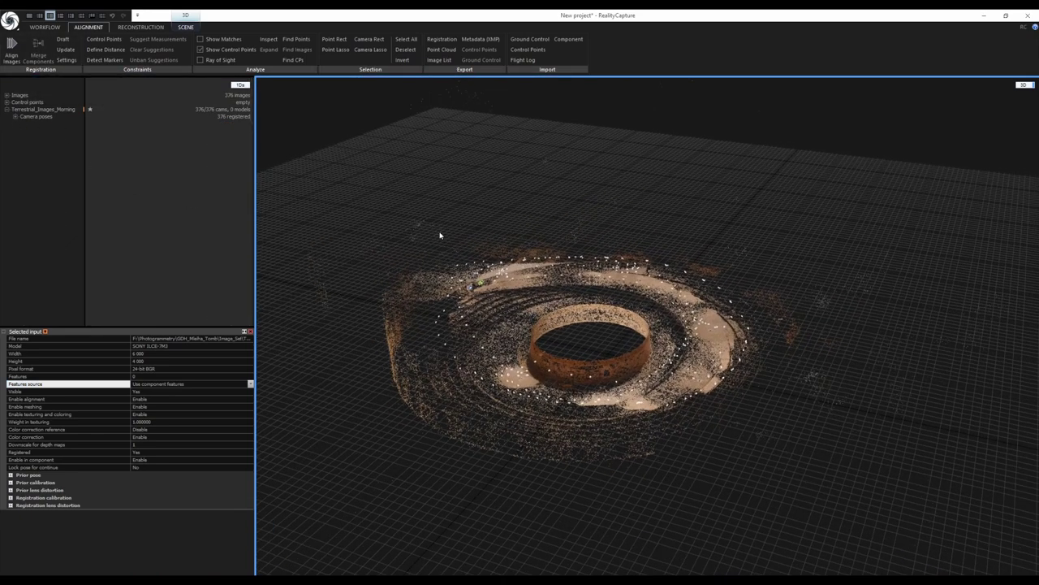
{"action": "left_click", "coordinate": [1027, 15]}
{"action": "left_click", "coordinate": [592, 345]}
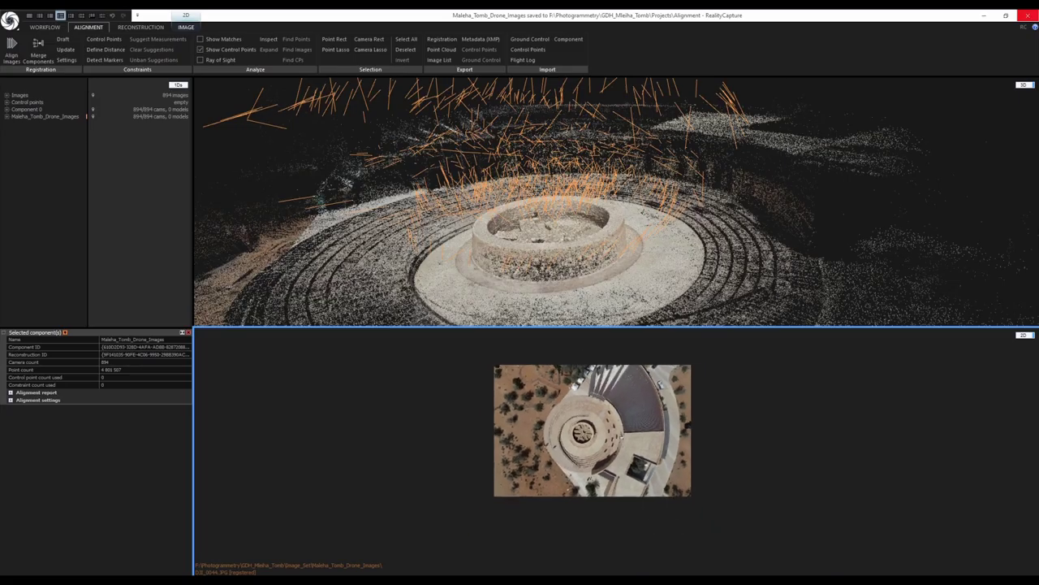
{"action": "left_click_drag", "start_coordinate": [581, 368], "coordinate": [575, 368]}
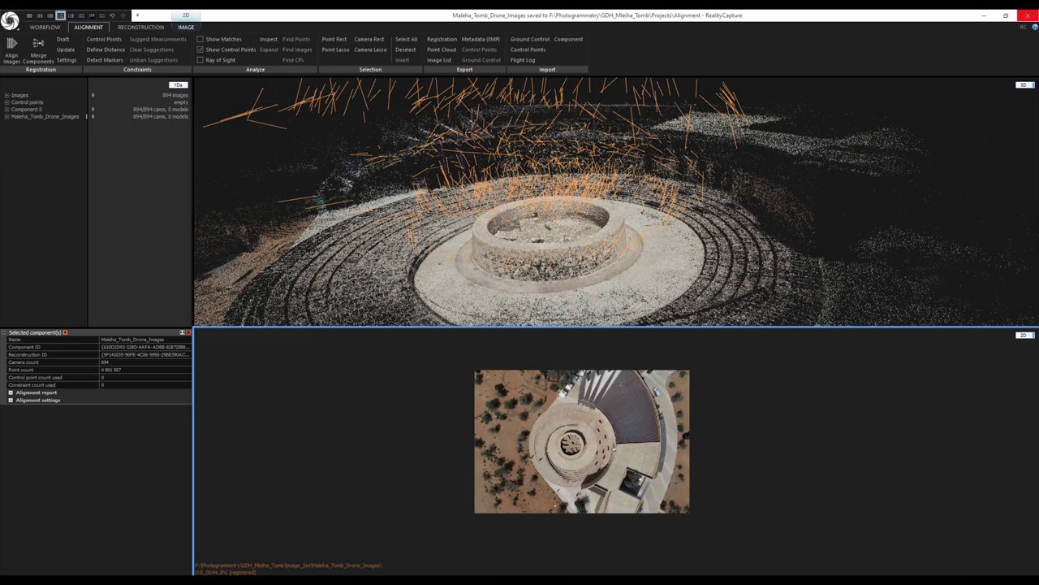
{"action": "mouse_move", "coordinate": [875, 580]}
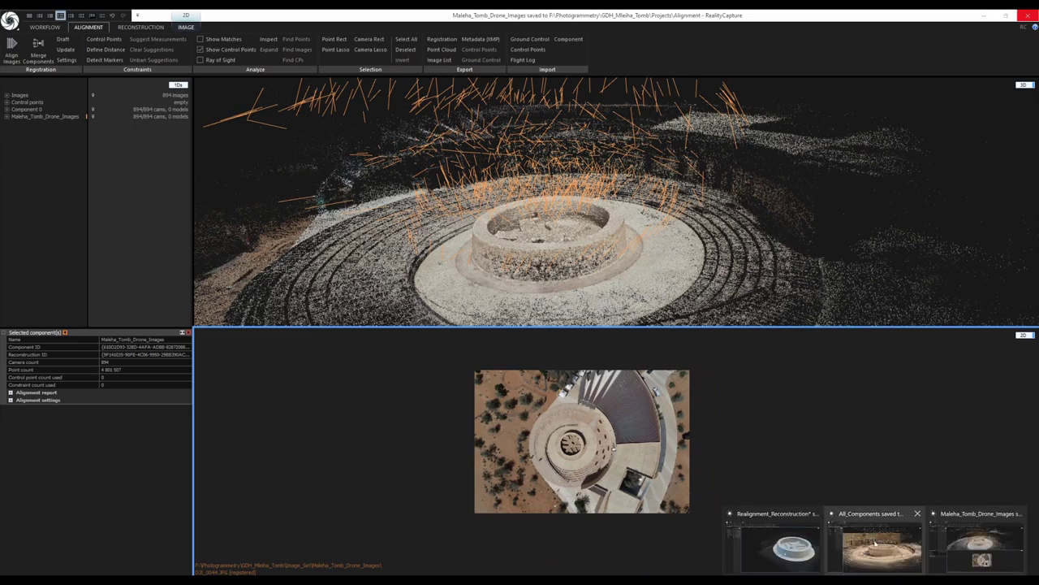
{"action": "left_click", "coordinate": [876, 543]}
Examine the alignment of the tomb's round wall and surrounding ground in the combined point cloud from several angles
{"action": "left_click_drag", "start_coordinate": [709, 364], "coordinate": [668, 487]}
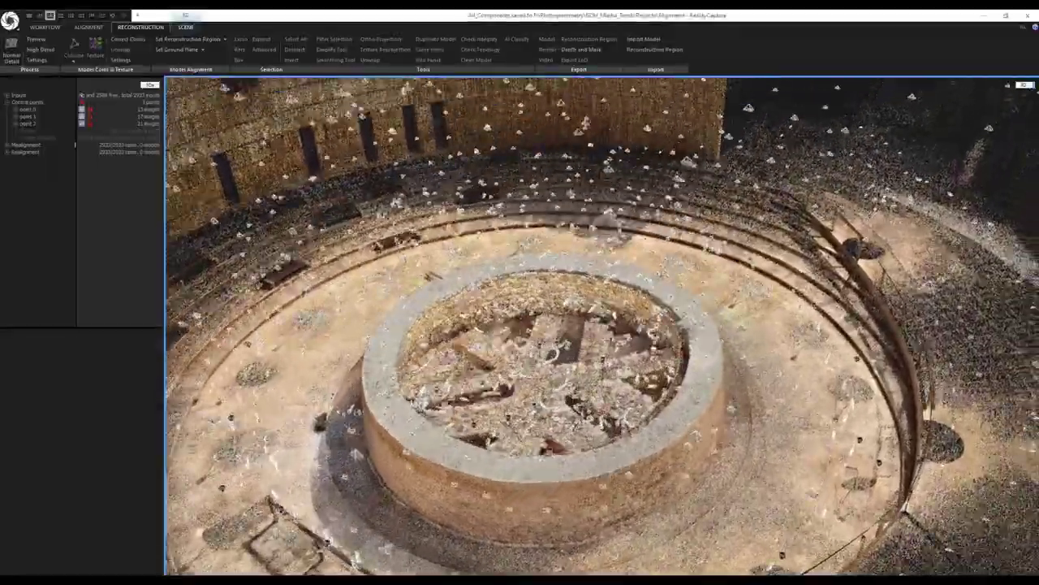
{"action": "scroll", "coordinate": [602, 326], "scroll_direction": "up", "scroll_amount": 4}
{"action": "left_click_drag", "start_coordinate": [675, 438], "coordinate": [735, 406]}
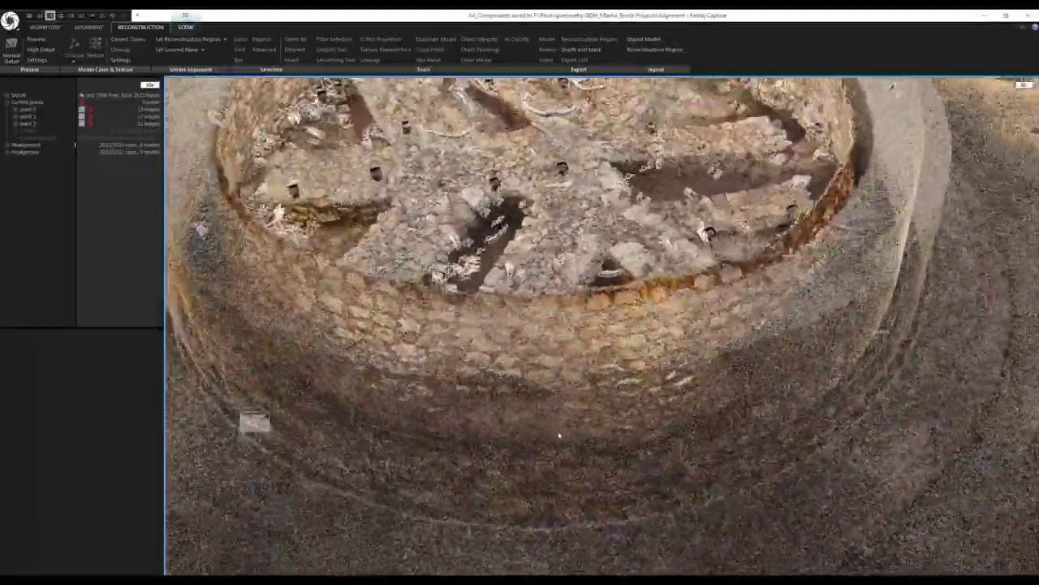
{"action": "left_click_drag", "start_coordinate": [558, 436], "coordinate": [421, 412]}
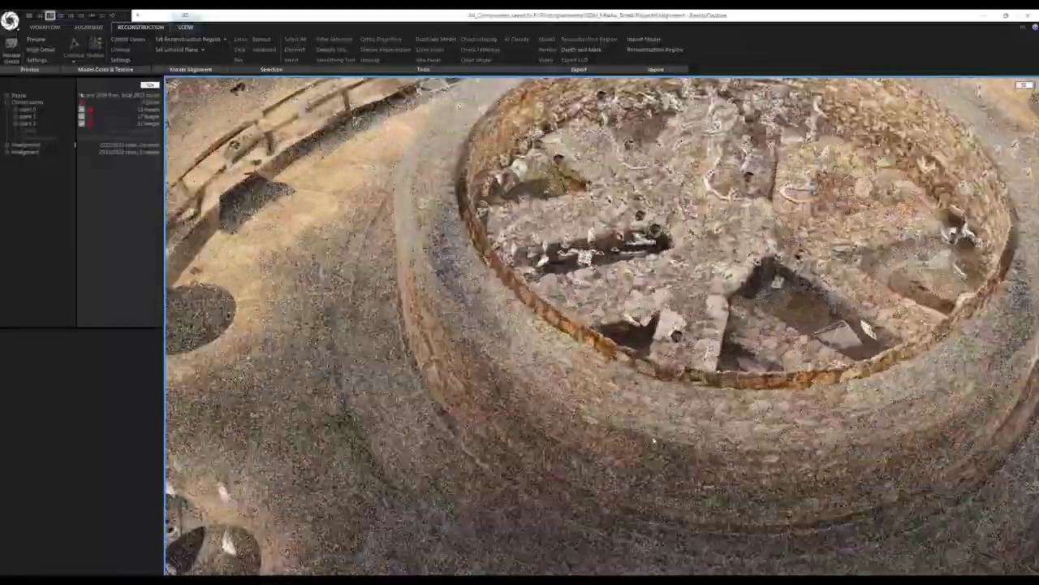
{"action": "left_click_drag", "start_coordinate": [654, 440], "coordinate": [713, 492]}
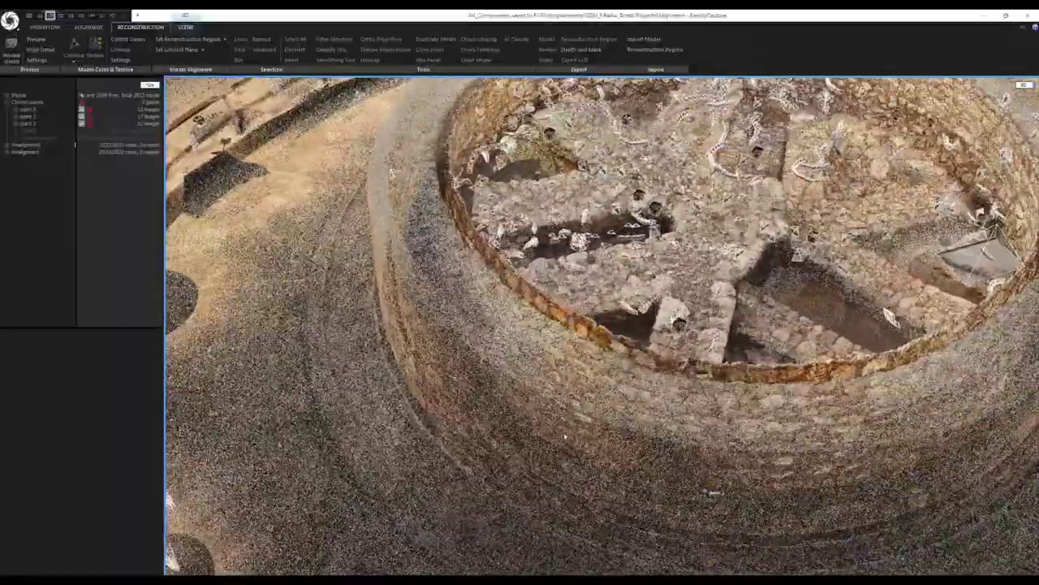
{"action": "scroll", "coordinate": [582, 412], "scroll_direction": "up", "scroll_amount": 3}
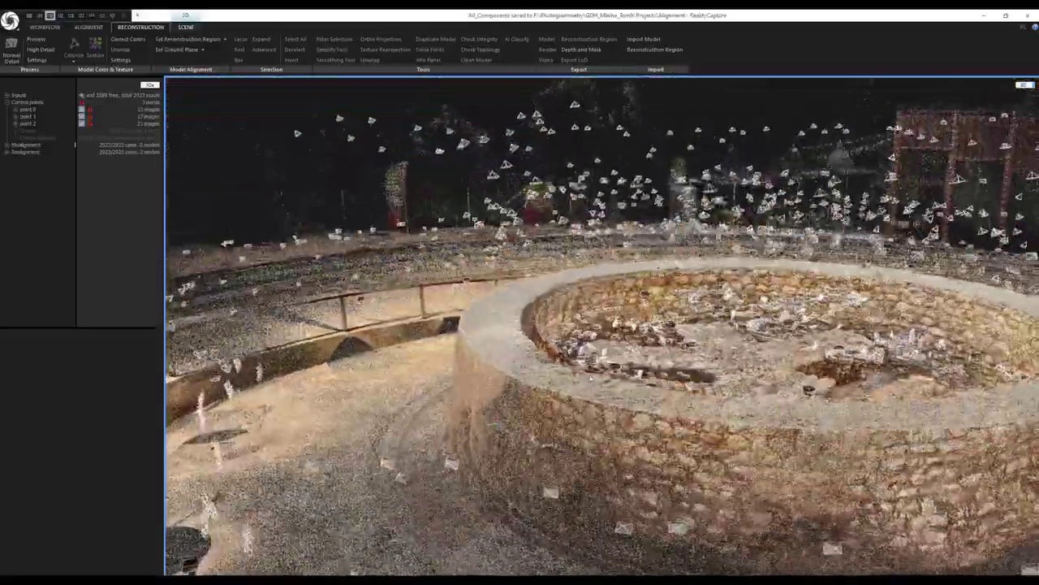
{"action": "left_click_drag", "start_coordinate": [590, 379], "coordinate": [602, 431]}
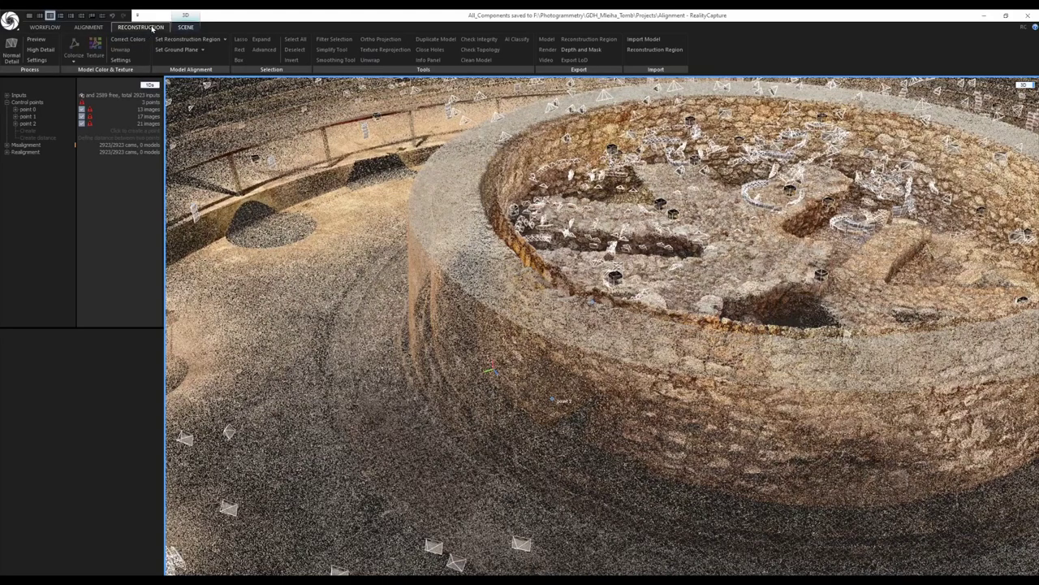
Draw a reconstruction region on the grid across the front section of the tomb's round wall
{"action": "left_click", "coordinate": [224, 41]}
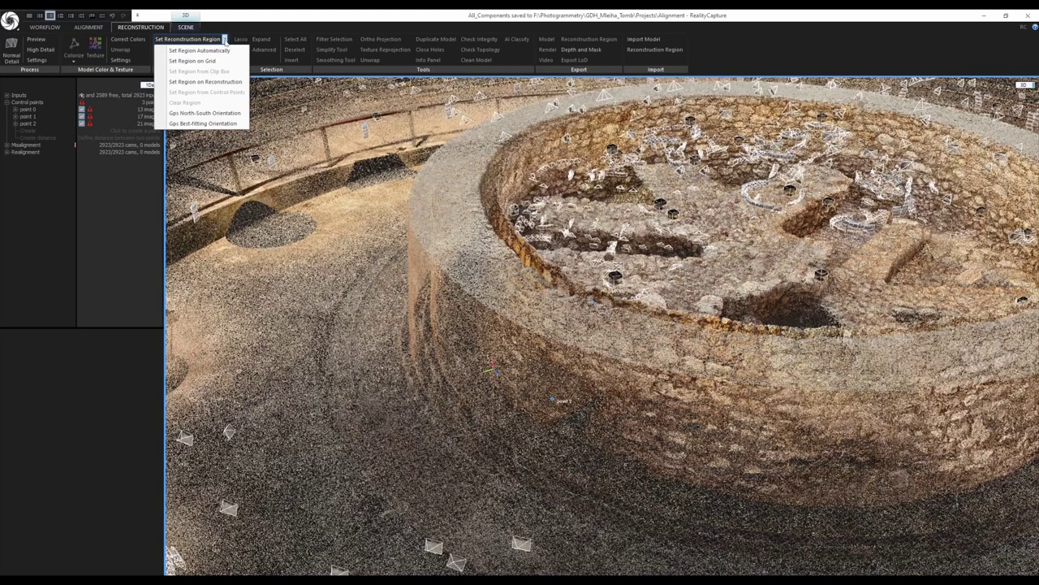
{"action": "left_click", "coordinate": [192, 62]}
{"action": "scroll", "coordinate": [489, 317], "scroll_direction": "down", "scroll_amount": 3}
{"action": "left_click_drag", "start_coordinate": [488, 316], "coordinate": [553, 356]}
{"action": "scroll", "coordinate": [575, 378], "scroll_direction": "up", "scroll_amount": 3}
{"action": "left_click_drag", "start_coordinate": [520, 422], "coordinate": [560, 418]}
{"action": "left_click_drag", "start_coordinate": [573, 329], "coordinate": [530, 324]}
{"action": "left_click_drag", "start_coordinate": [541, 392], "coordinate": [620, 384]}
{"action": "left_click_drag", "start_coordinate": [503, 423], "coordinate": [510, 186]}
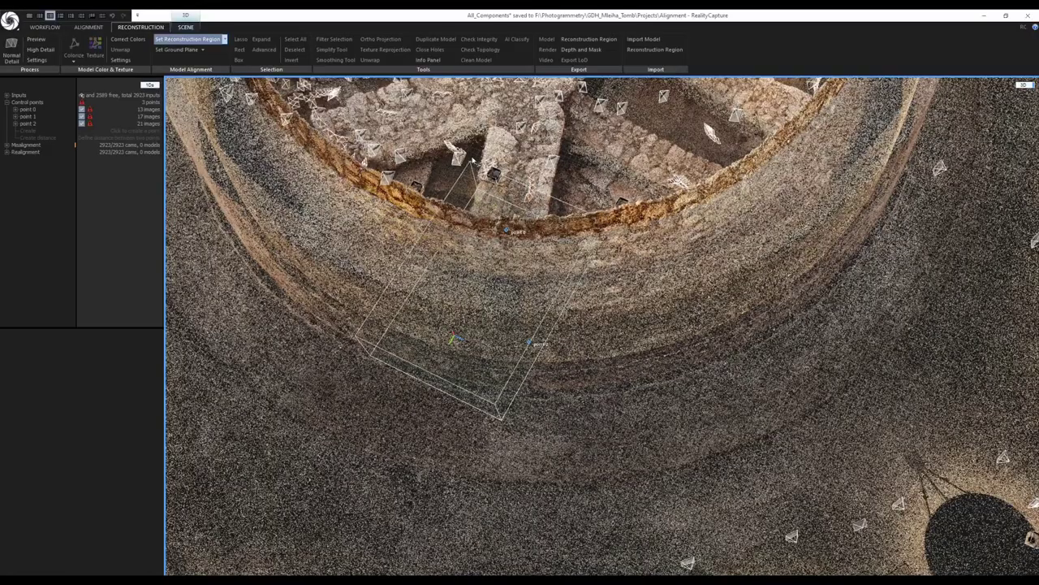
{"action": "left_click", "coordinate": [434, 88]}
Give the reconstruction region a height so that it forms a box around the front section of the tomb's round wall
{"action": "scroll", "coordinate": [510, 290], "scroll_direction": "down", "scroll_amount": 1}
{"action": "left_click_drag", "start_coordinate": [571, 352], "coordinate": [549, 297]}
{"action": "left_click_drag", "start_coordinate": [510, 361], "coordinate": [512, 491]}
{"action": "left_click_drag", "start_coordinate": [506, 186], "coordinate": [506, 243]}
{"action": "left_click_drag", "start_coordinate": [585, 316], "coordinate": [487, 350]}
{"action": "left_click_drag", "start_coordinate": [638, 286], "coordinate": [655, 314]}
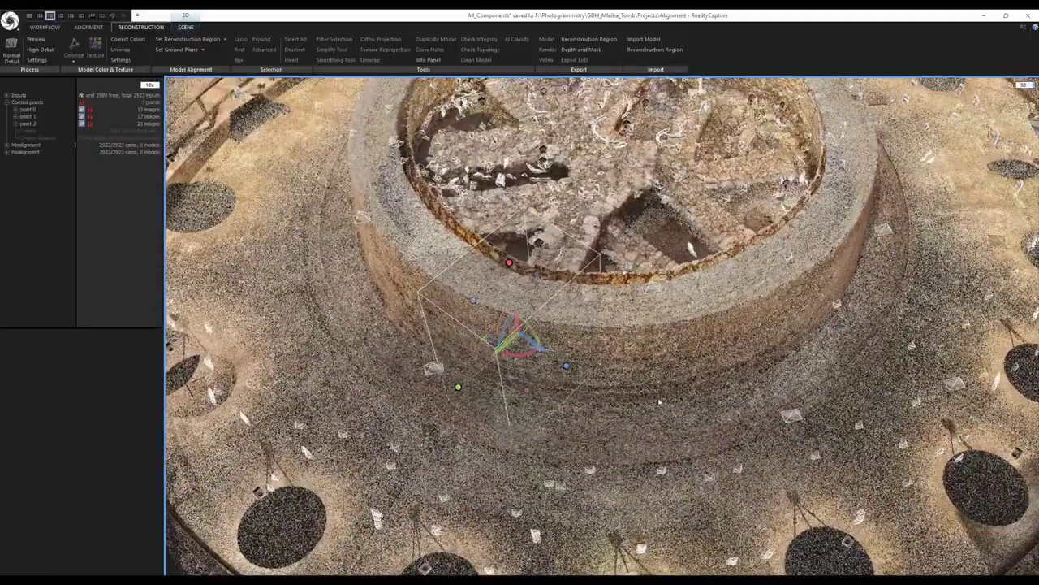
Move and rotate the reconstruction region in top view so that it crosses the round wall at a right angle to its curve
{"action": "key", "text": "7"}
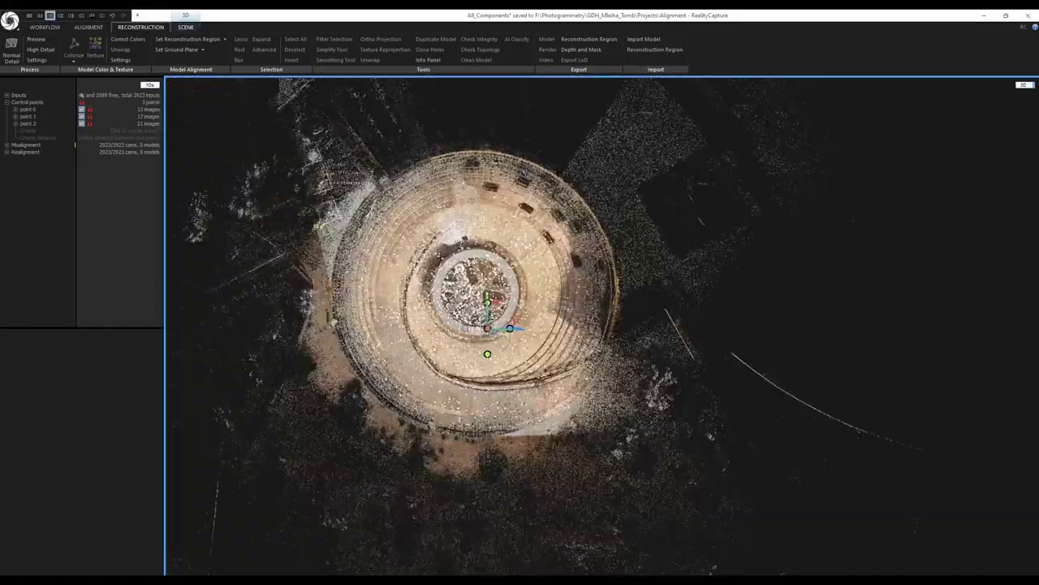
{"action": "scroll", "coordinate": [479, 328], "scroll_direction": "up", "scroll_amount": 6}
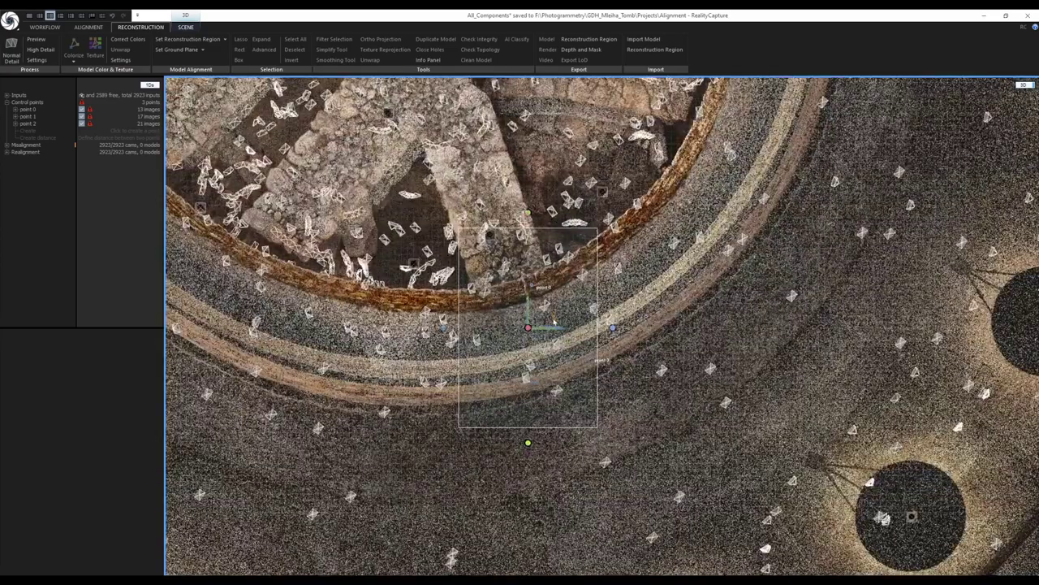
{"action": "left_click", "coordinate": [185, 27]}
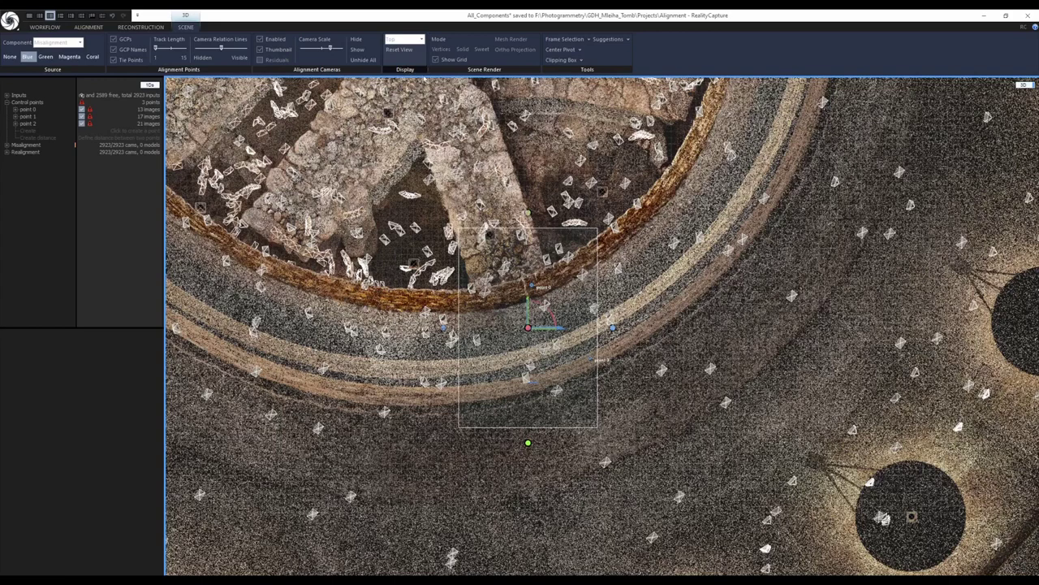
{"action": "left_click_drag", "start_coordinate": [540, 302], "coordinate": [604, 302]}
{"action": "left_click_drag", "start_coordinate": [537, 201], "coordinate": [547, 222]}
{"action": "left_click_drag", "start_coordinate": [604, 337], "coordinate": [665, 344]}
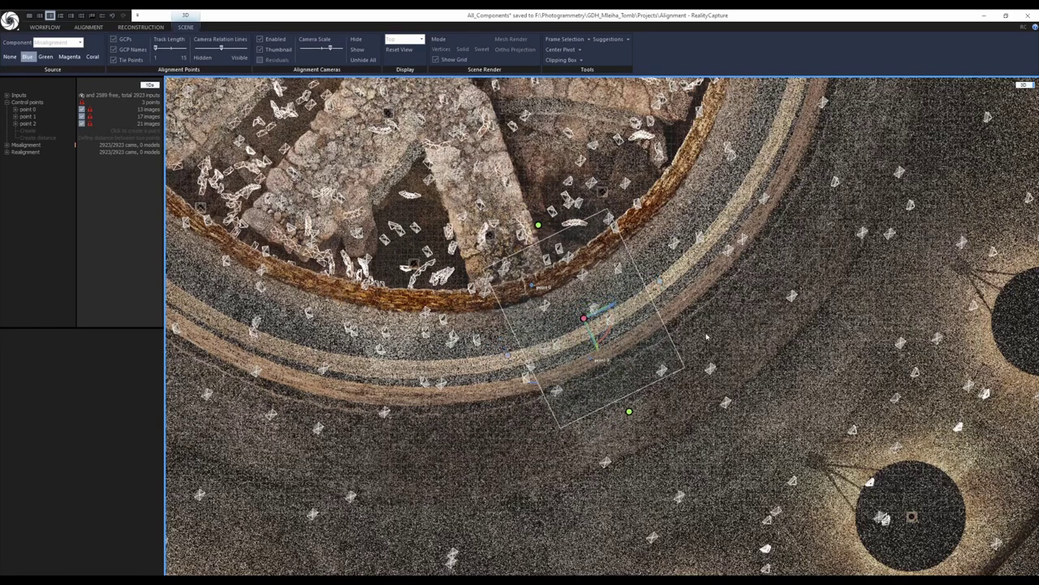
Shorten the reconstruction region in the left side view so that its base sits just below the ground around the wall
{"action": "key", "text": "4"}
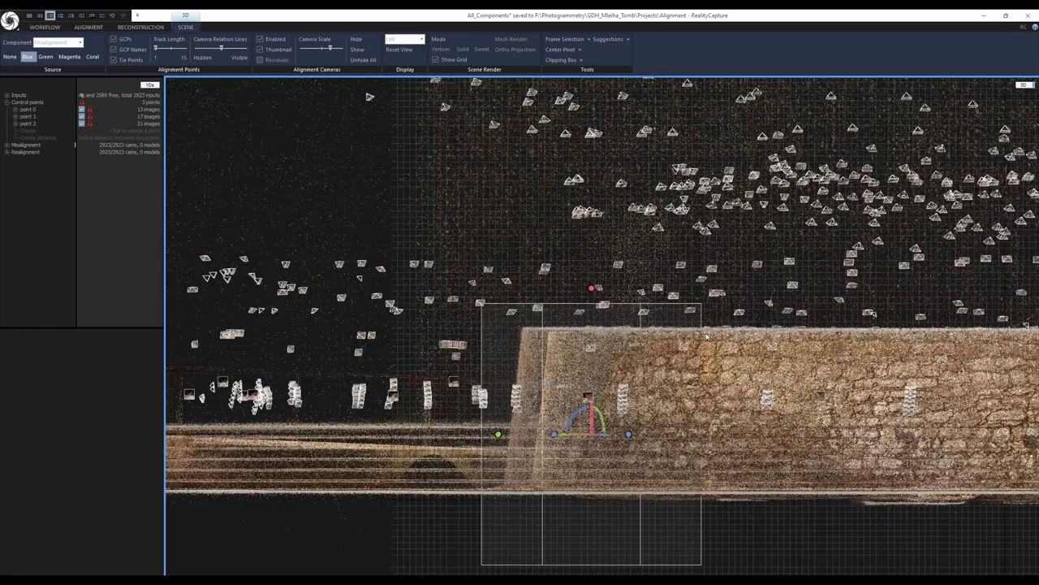
{"action": "scroll", "coordinate": [593, 410], "scroll_direction": "down", "scroll_amount": 3}
{"action": "scroll", "coordinate": [605, 504], "scroll_direction": "up", "scroll_amount": 3}
{"action": "left_click_drag", "start_coordinate": [582, 480], "coordinate": [581, 435]}
{"action": "left_click_drag", "start_coordinate": [582, 208], "coordinate": [581, 205]}
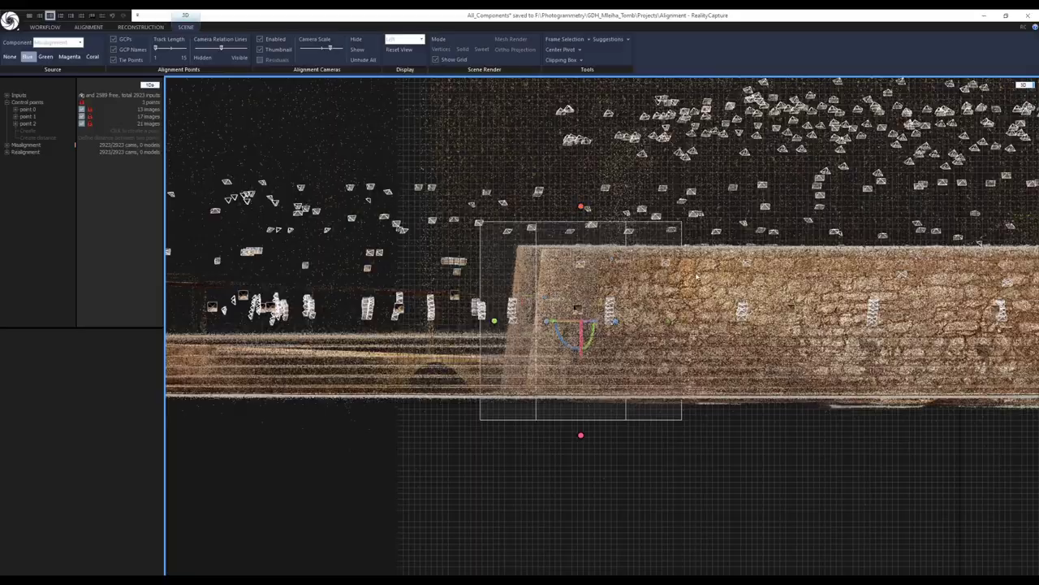
Create a clipping box from the reconstruction region so that only the enclosed wall section is shown in perspective view
{"action": "key", "text": "5"}
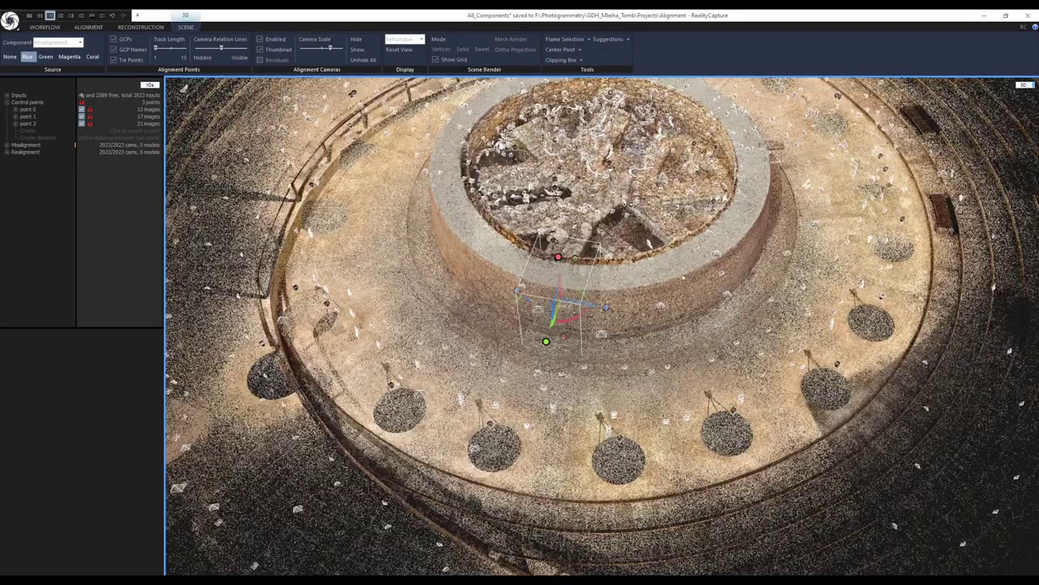
{"action": "scroll", "coordinate": [466, 374], "scroll_direction": "up", "scroll_amount": 3}
{"action": "left_click_drag", "start_coordinate": [466, 374], "coordinate": [527, 301]}
{"action": "scroll", "coordinate": [479, 299], "scroll_direction": "down", "scroll_amount": 2}
{"action": "scroll", "coordinate": [479, 299], "scroll_direction": "up", "scroll_amount": 3}
{"action": "scroll", "coordinate": [527, 300], "scroll_direction": "down", "scroll_amount": 2}
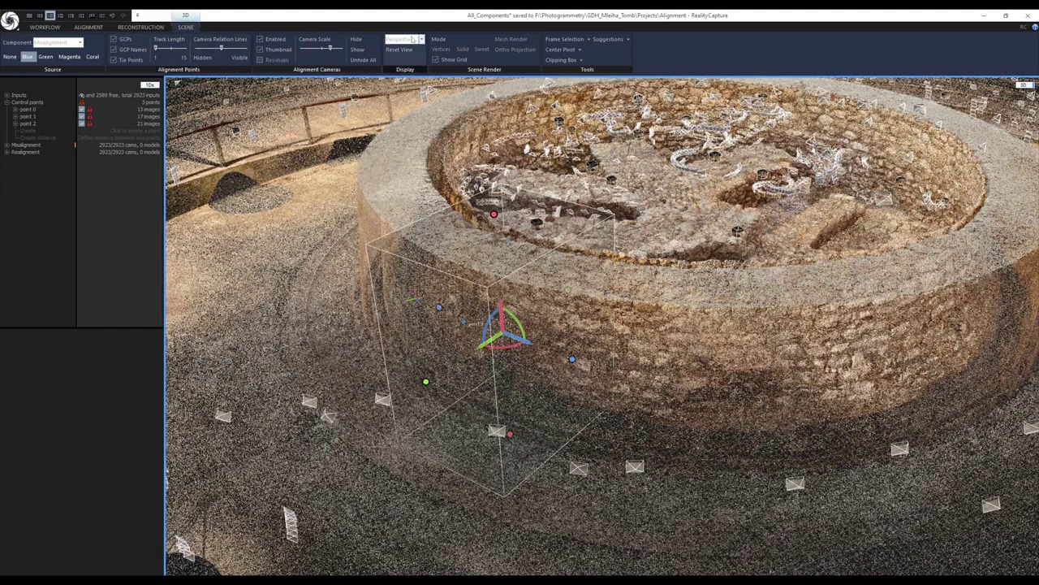
{"action": "left_click", "coordinate": [581, 61]}
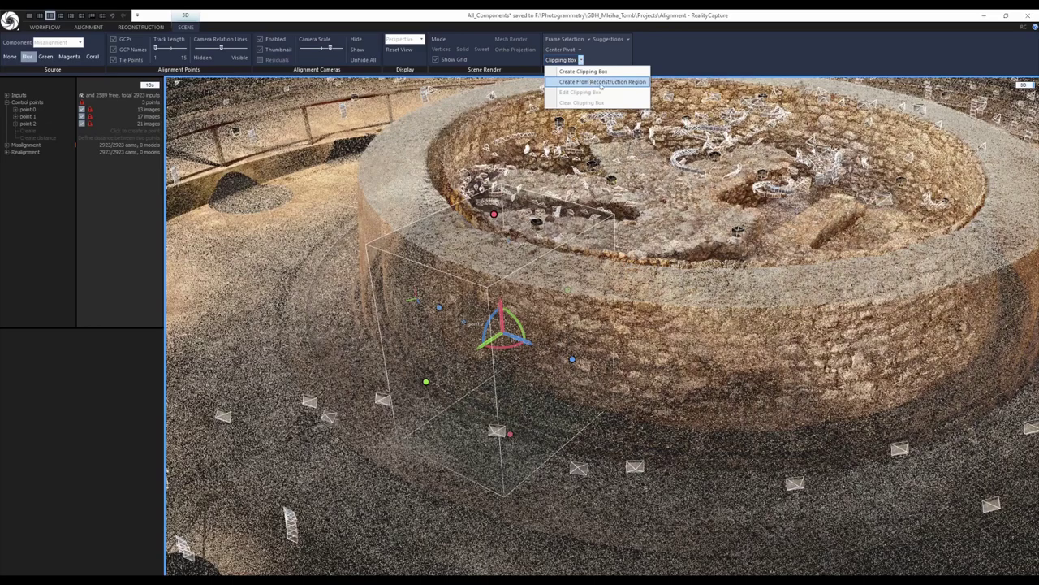
{"action": "left_click", "coordinate": [632, 82]}
{"action": "left_click_drag", "start_coordinate": [667, 290], "coordinate": [584, 314]}
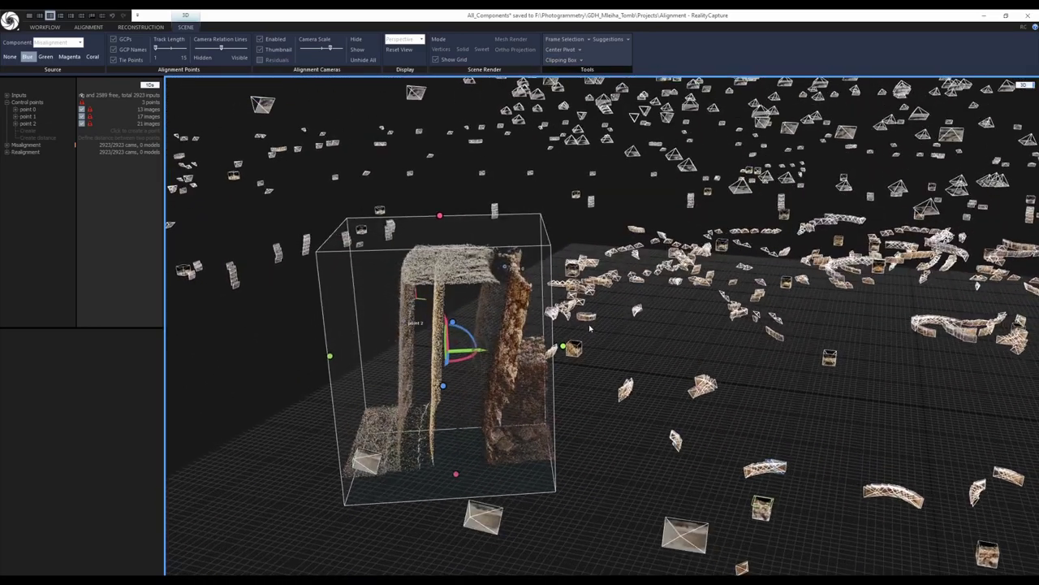
Edit the clipping box, pulling in its inner side to cut away the tomb interior and leave the two outer wall layers
{"action": "left_click", "coordinate": [563, 60]}
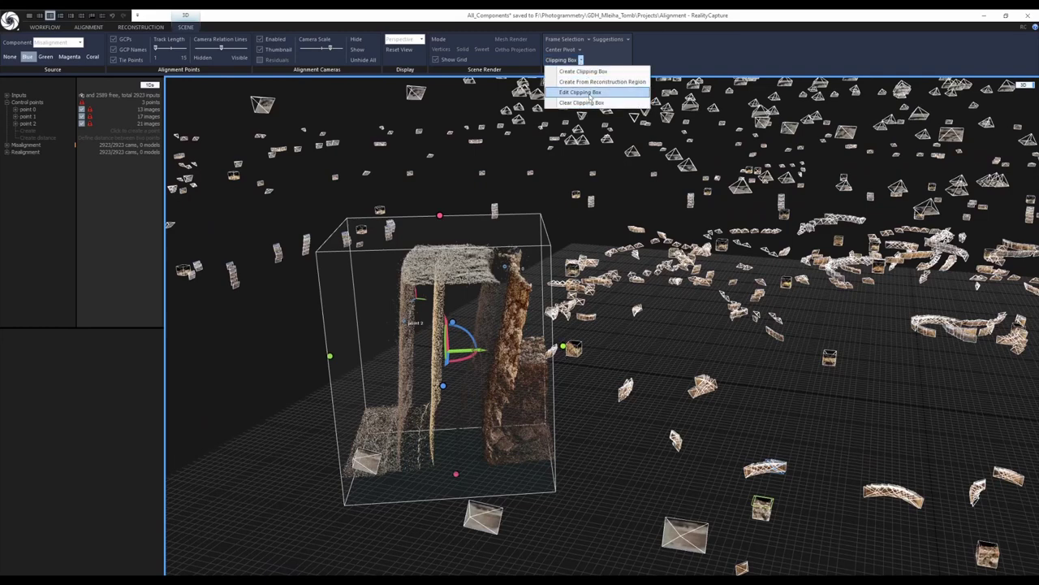
{"action": "left_click", "coordinate": [591, 93]}
{"action": "left_click_drag", "start_coordinate": [563, 347], "coordinate": [471, 356]}
{"action": "left_click_drag", "start_coordinate": [519, 385], "coordinate": [516, 355]}
{"action": "scroll", "coordinate": [441, 413], "scroll_direction": "up", "scroll_amount": 2}
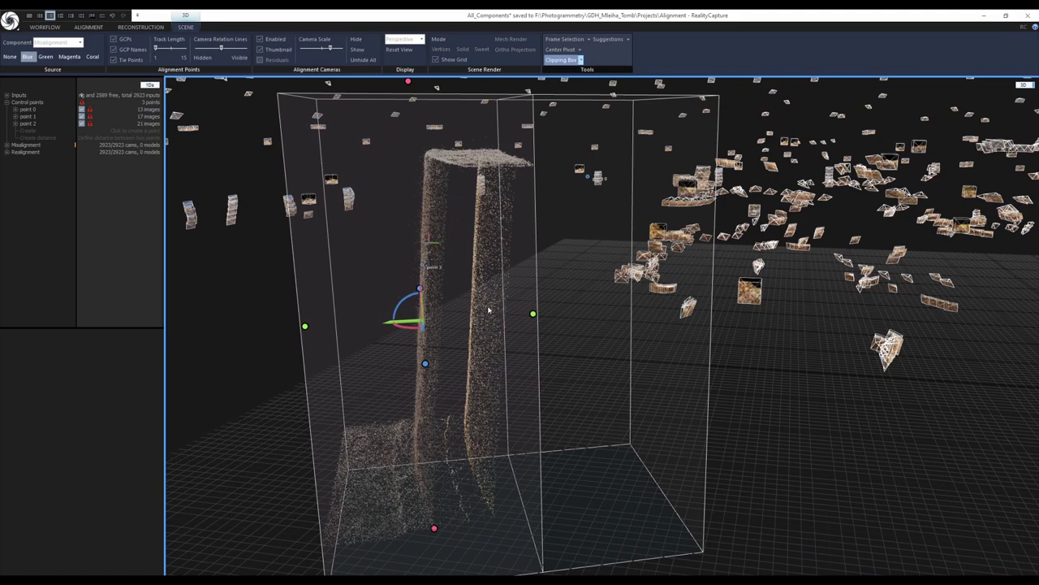
{"action": "left_click_drag", "start_coordinate": [489, 314], "coordinate": [514, 315]}
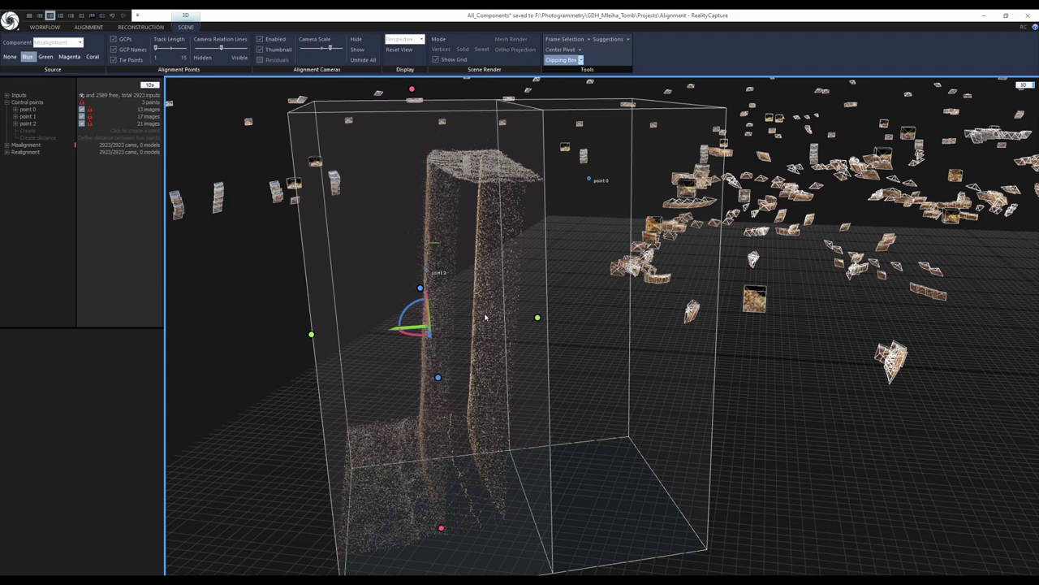
Select tie points on the inner of the two wall layers with Point Lasso and find the images that contain them
{"action": "left_click", "coordinate": [91, 27]}
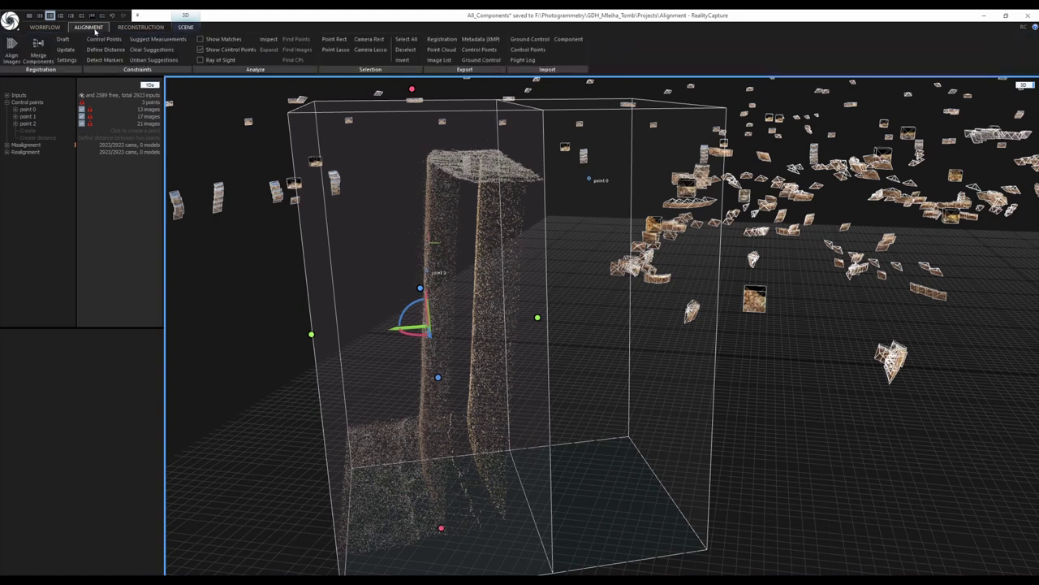
{"action": "left_click", "coordinate": [337, 50]}
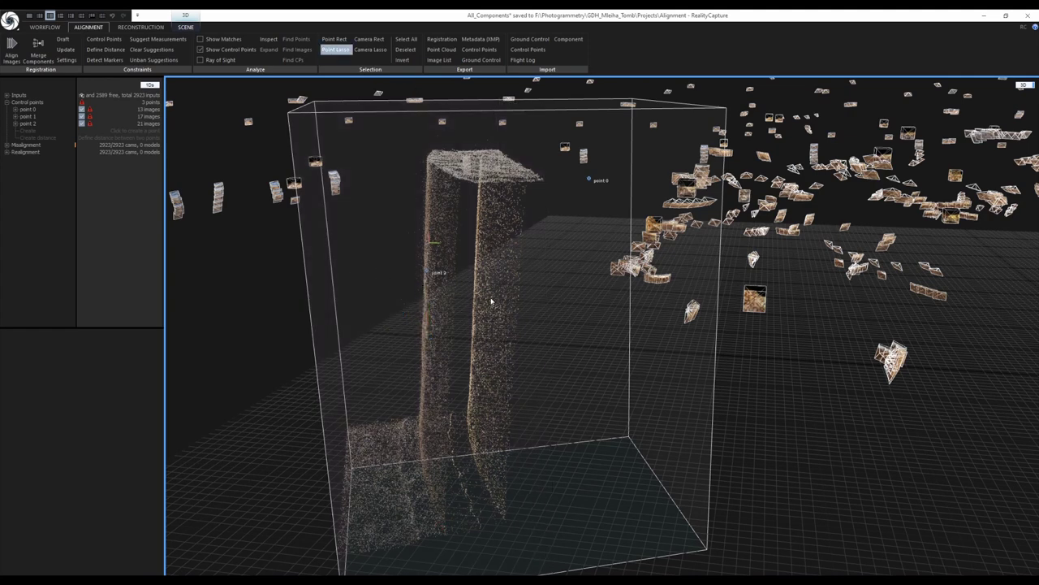
{"action": "left_click_drag", "start_coordinate": [501, 281], "coordinate": [503, 299]}
{"action": "right_click_drag", "start_coordinate": [525, 320], "coordinate": [570, 316]}
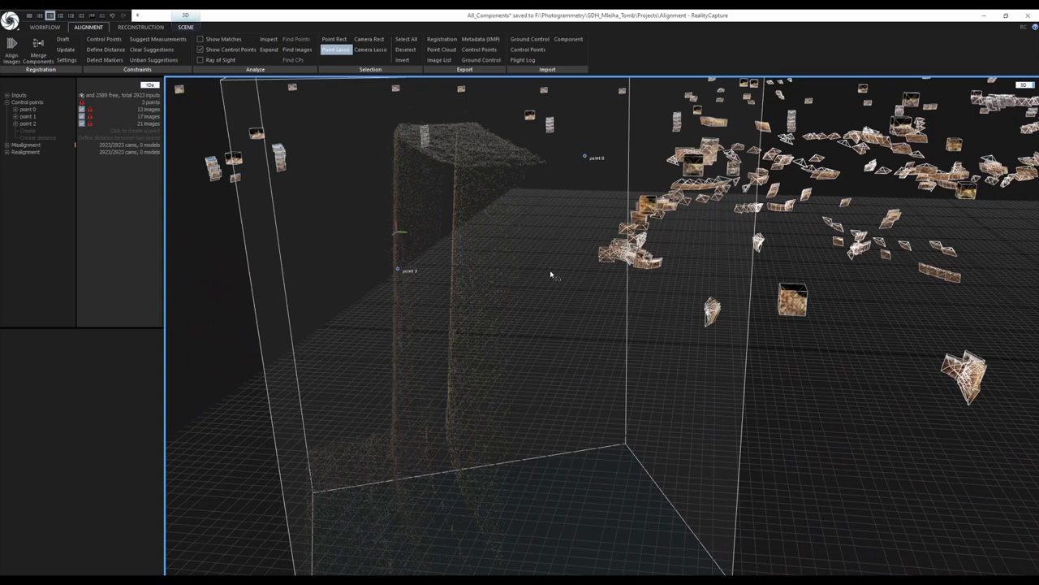
{"action": "key", "text": "Escape"}
{"action": "key", "text": "Escape"}
{"action": "left_click_drag", "start_coordinate": [546, 284], "coordinate": [534, 286]}
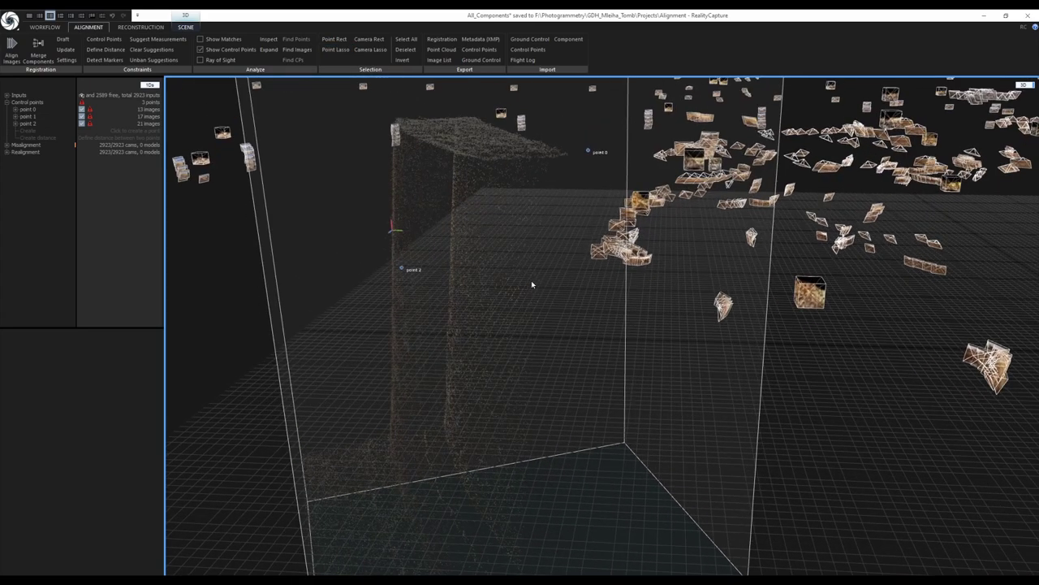
{"action": "left_click", "coordinate": [333, 51]}
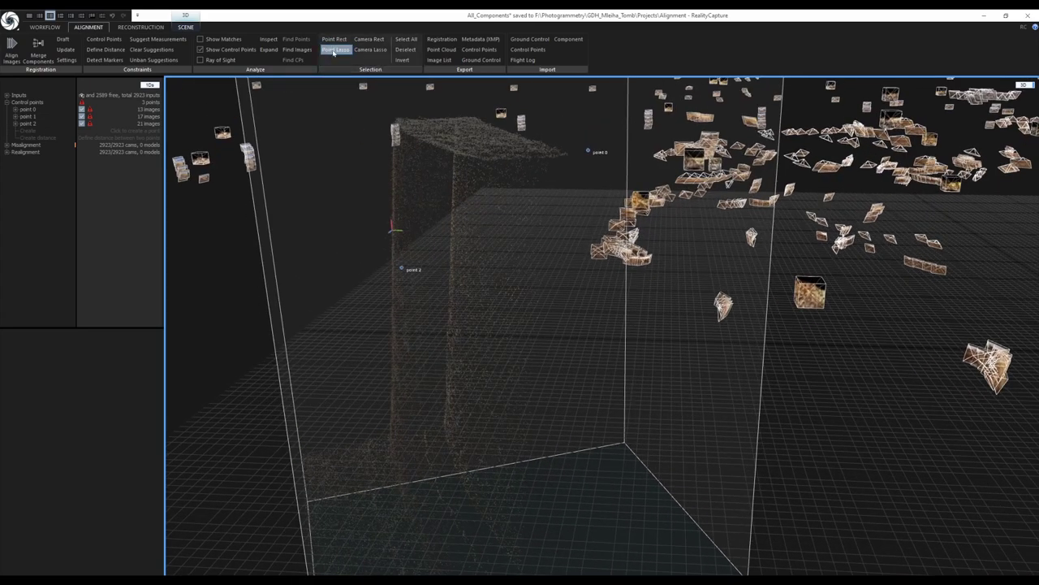
{"action": "mouse_move", "coordinate": [532, 304]}
{"action": "left_mouse_down"}
{"action": "mouse_move", "coordinate": [514, 294]}
{"action": "mouse_move", "coordinate": [534, 300]}
{"action": "left_mouse_up"}
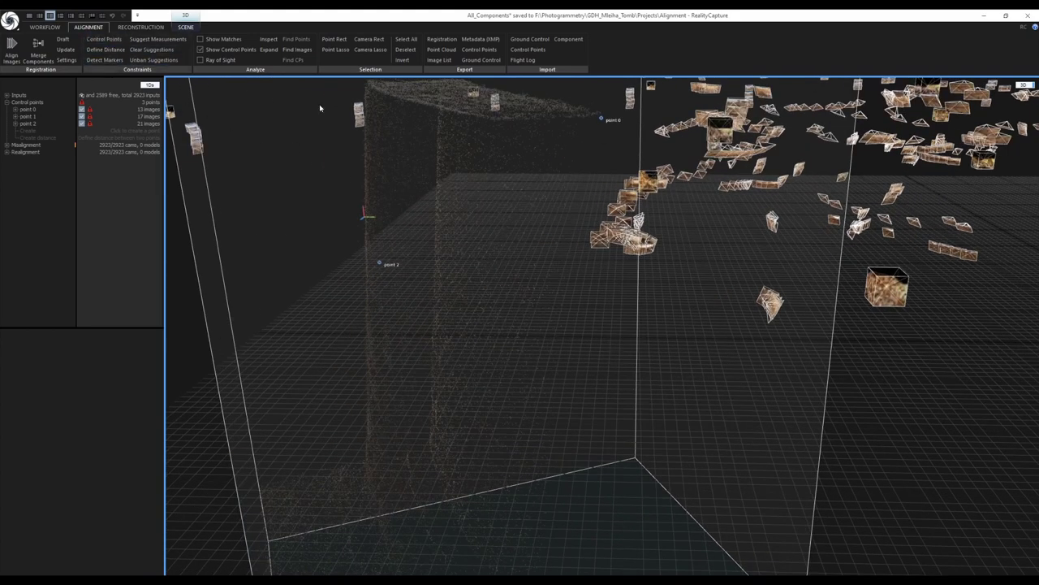
{"action": "left_click", "coordinate": [299, 51]}
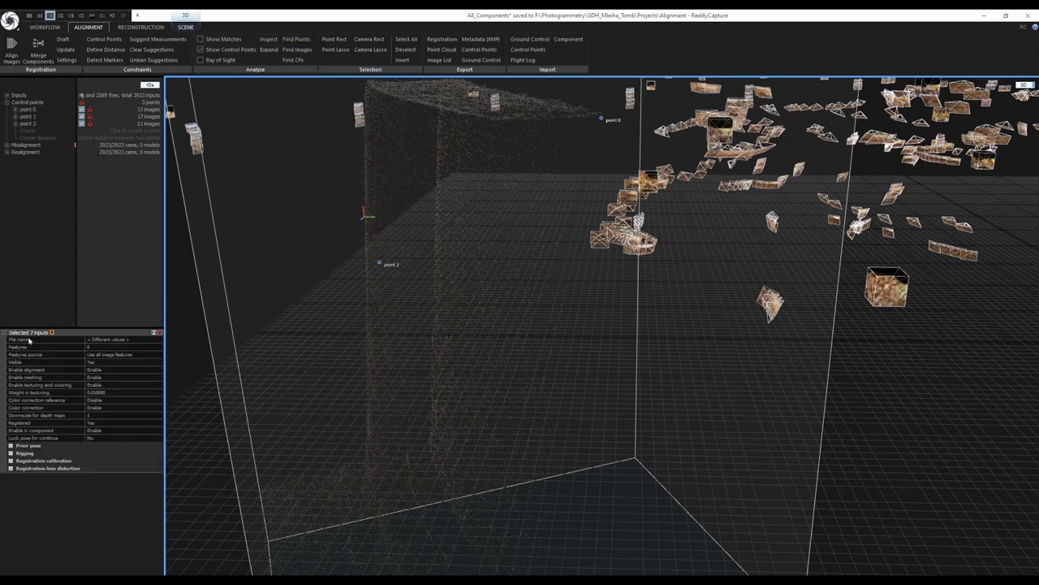
Examine the found cameras and the gap between the two wall layers in the clipping box, both close up and from a distance
{"action": "scroll", "coordinate": [515, 311], "scroll_direction": "down", "scroll_amount": 10}
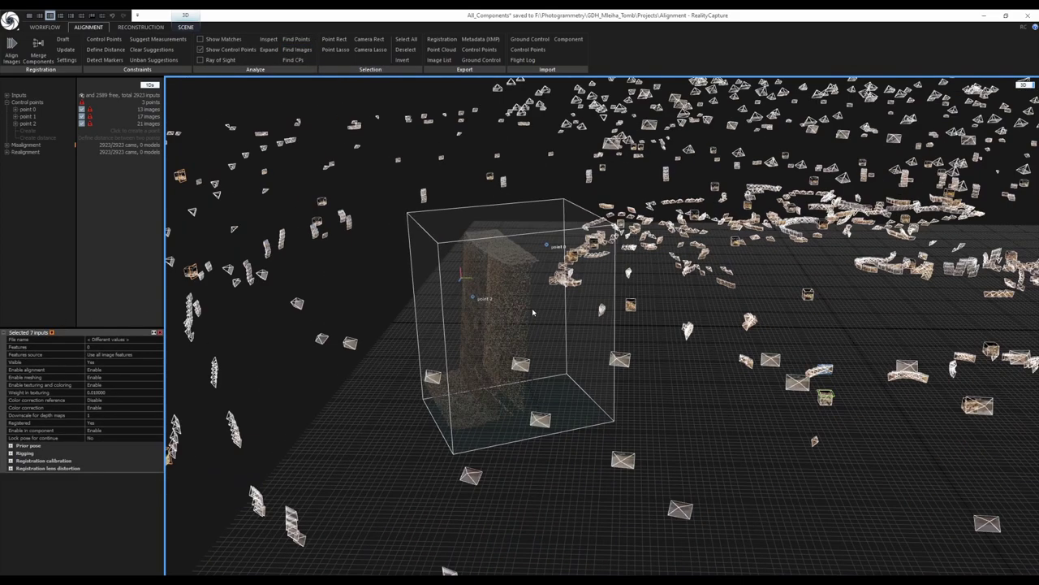
{"action": "left_click_drag", "start_coordinate": [535, 315], "coordinate": [744, 462]}
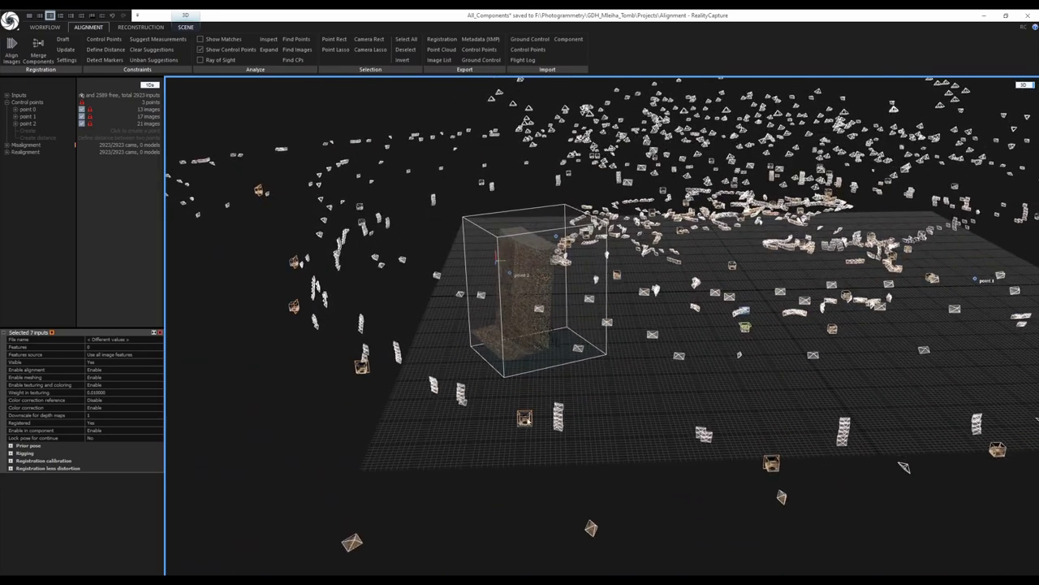
{"action": "scroll", "coordinate": [590, 255], "scroll_direction": "up", "scroll_amount": 5}
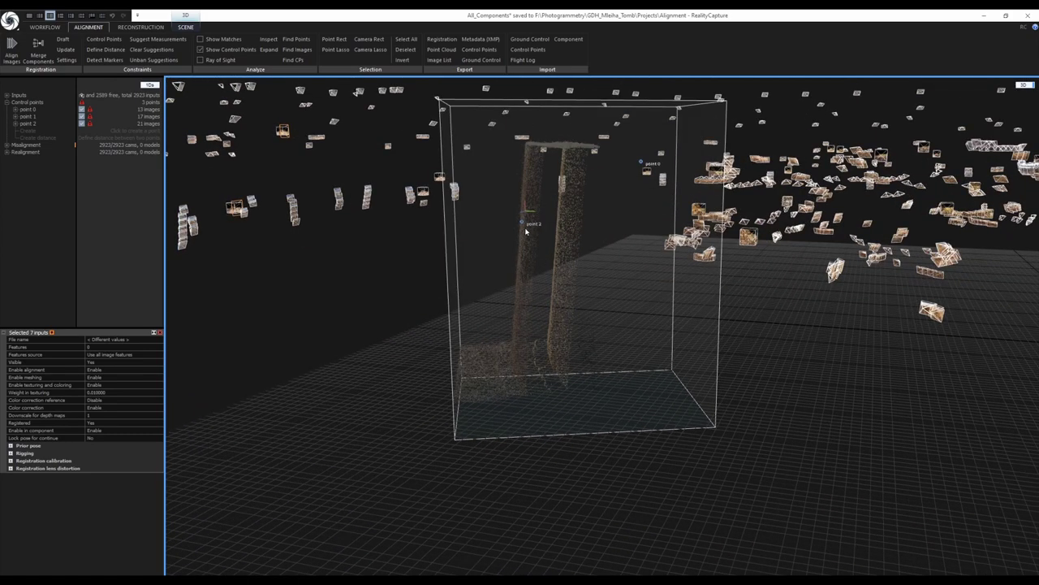
{"action": "scroll", "coordinate": [568, 200], "scroll_direction": "up", "scroll_amount": 5}
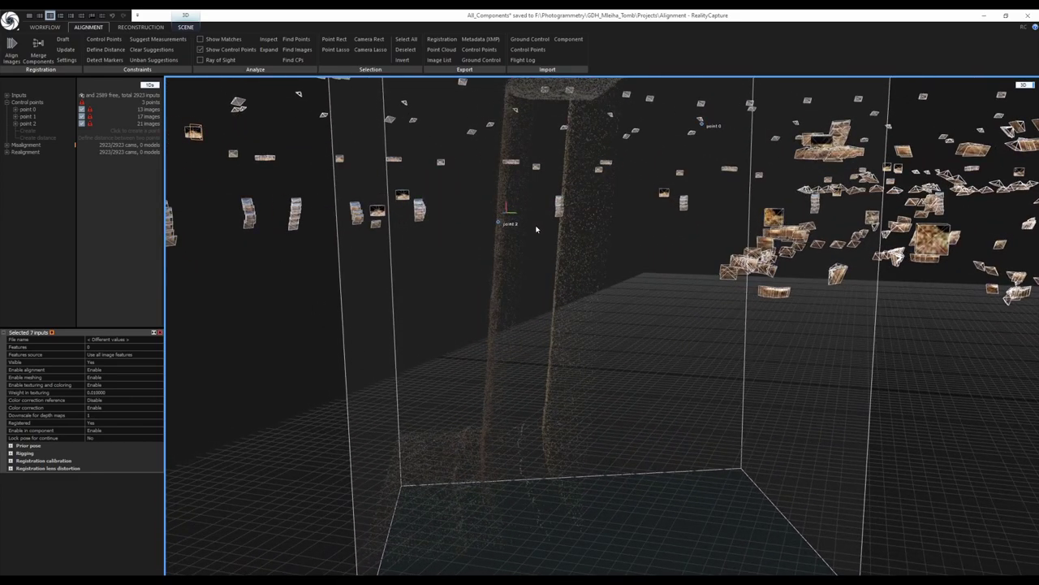
{"action": "scroll", "coordinate": [539, 220], "scroll_direction": "up", "scroll_amount": 2}
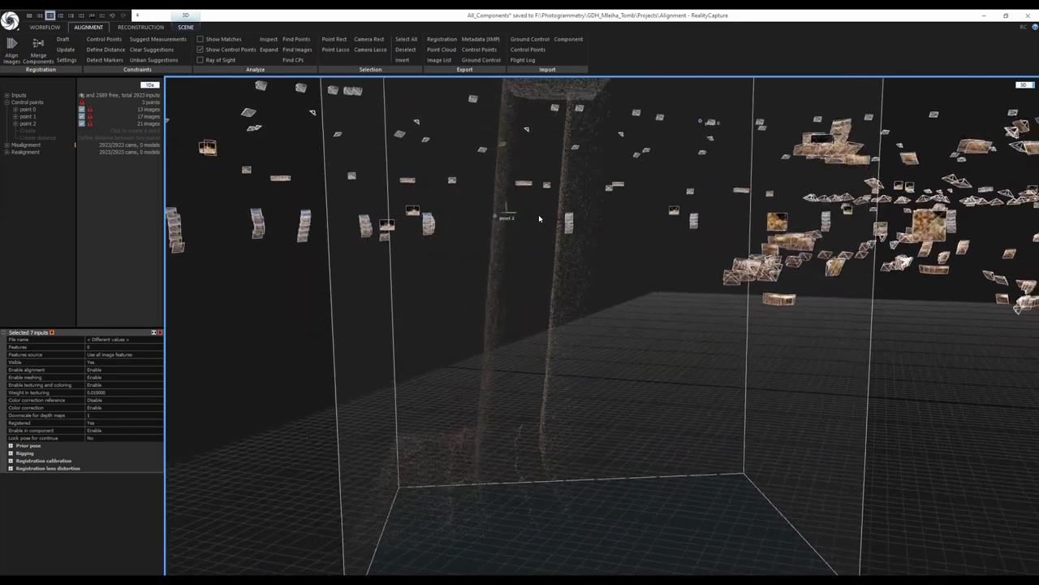
{"action": "scroll", "coordinate": [524, 234], "scroll_direction": "up", "scroll_amount": 2}
{"action": "scroll", "coordinate": [513, 243], "scroll_direction": "down", "scroll_amount": 2}
{"action": "scroll", "coordinate": [512, 242], "scroll_direction": "up", "scroll_amount": 1}
{"action": "scroll", "coordinate": [488, 259], "scroll_direction": "down", "scroll_amount": 1}
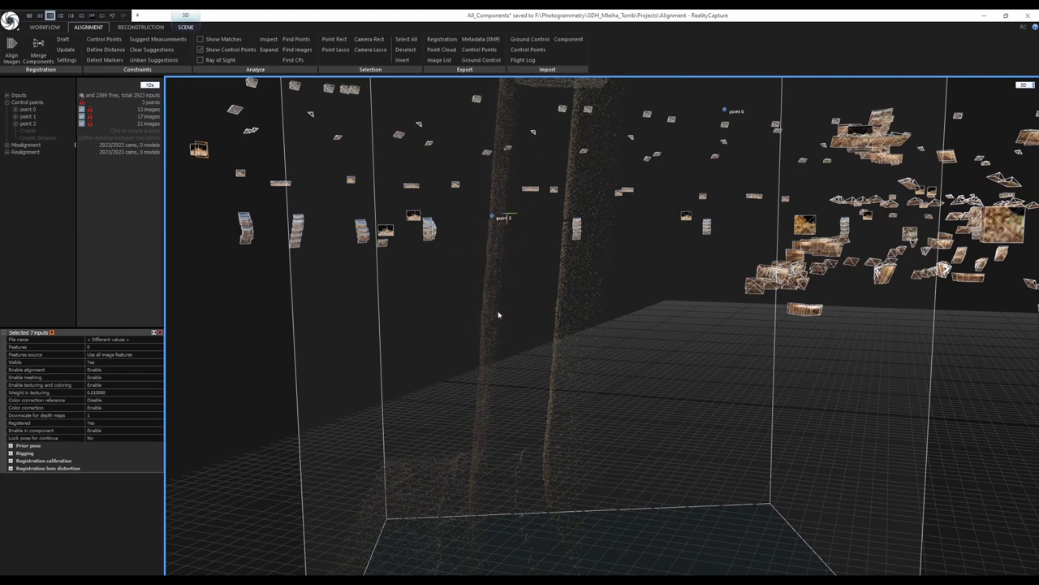
{"action": "scroll", "coordinate": [491, 331], "scroll_direction": "down", "scroll_amount": 3}
{"action": "scroll", "coordinate": [552, 221], "scroll_direction": "up", "scroll_amount": 3}
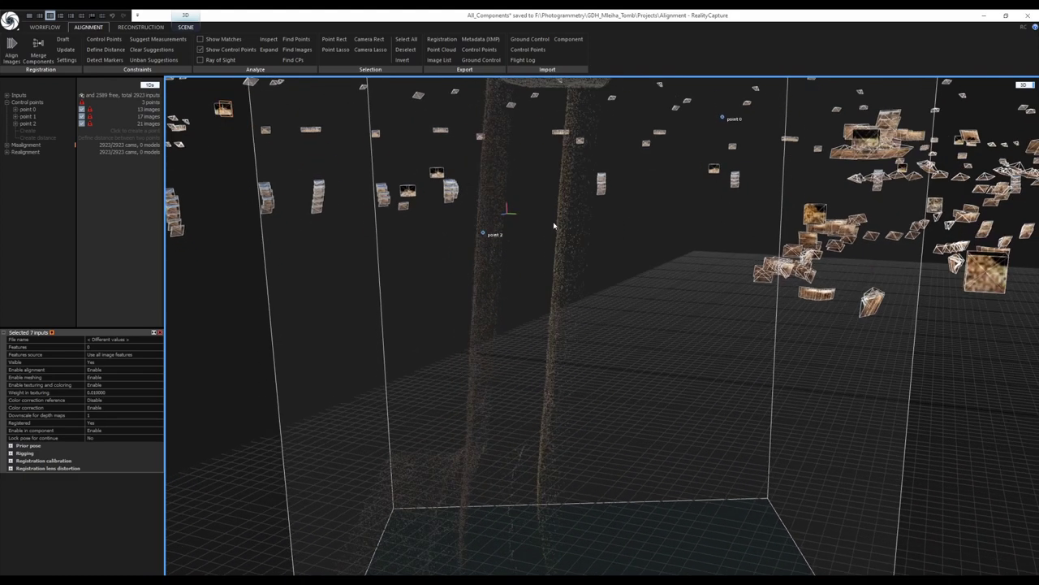
{"action": "scroll", "coordinate": [560, 232], "scroll_direction": "down", "scroll_amount": 3}
{"action": "scroll", "coordinate": [589, 241], "scroll_direction": "up", "scroll_amount": 4}
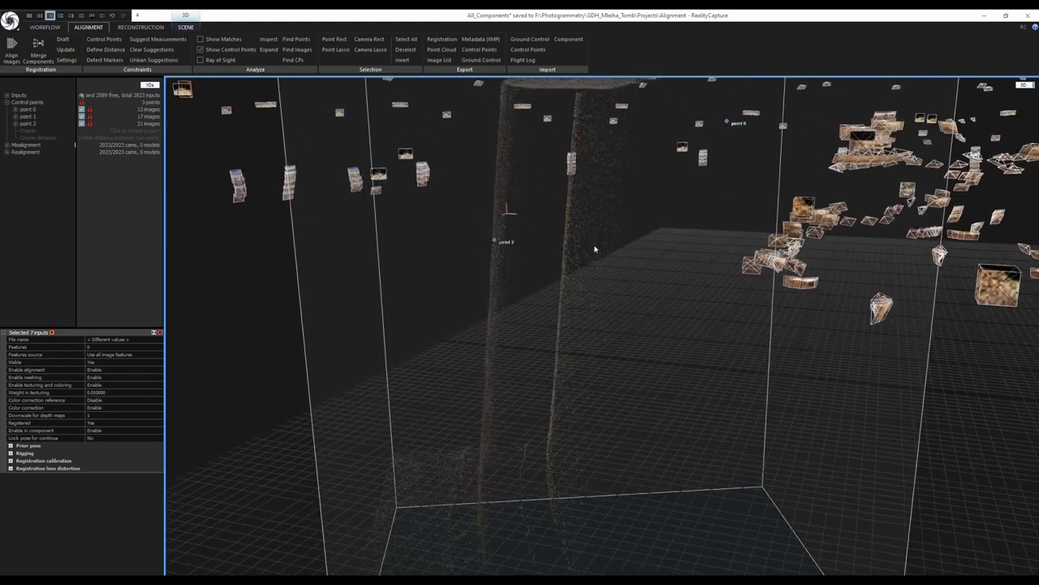
{"action": "scroll", "coordinate": [594, 249], "scroll_direction": "down", "scroll_amount": 4}
{"action": "scroll", "coordinate": [456, 331], "scroll_direction": "up", "scroll_amount": 2}
{"action": "scroll", "coordinate": [448, 375], "scroll_direction": "up", "scroll_amount": 1}
{"action": "scroll", "coordinate": [448, 375], "scroll_direction": "down", "scroll_amount": 2}
{"action": "scroll", "coordinate": [530, 332], "scroll_direction": "up", "scroll_amount": 3}
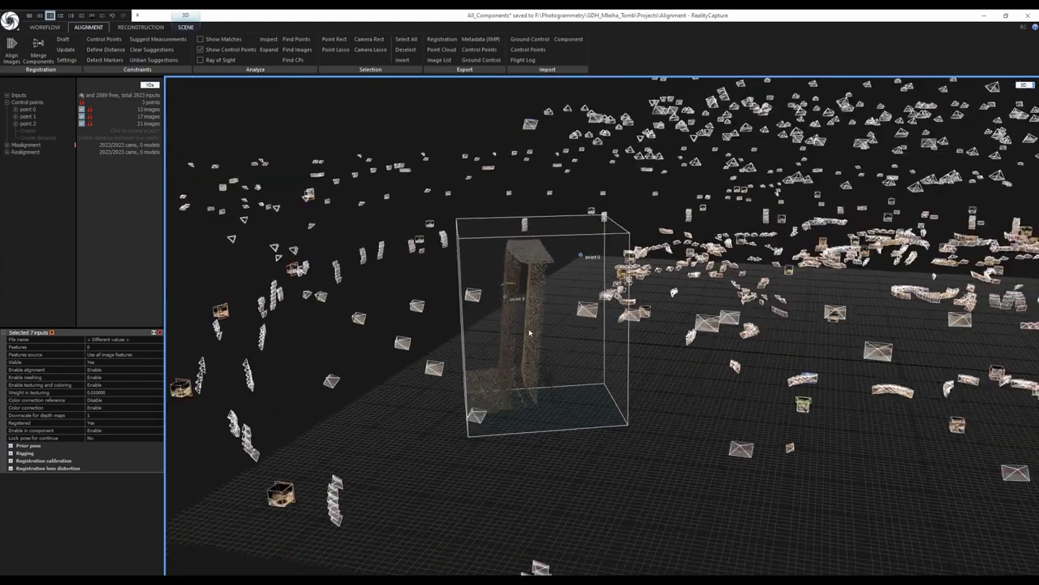
{"action": "scroll", "coordinate": [529, 333], "scroll_direction": "down", "scroll_amount": 3}
{"action": "left_click_drag", "start_coordinate": [528, 336], "coordinate": [533, 308]}
{"action": "scroll", "coordinate": [533, 308], "scroll_direction": "up", "scroll_amount": 2}
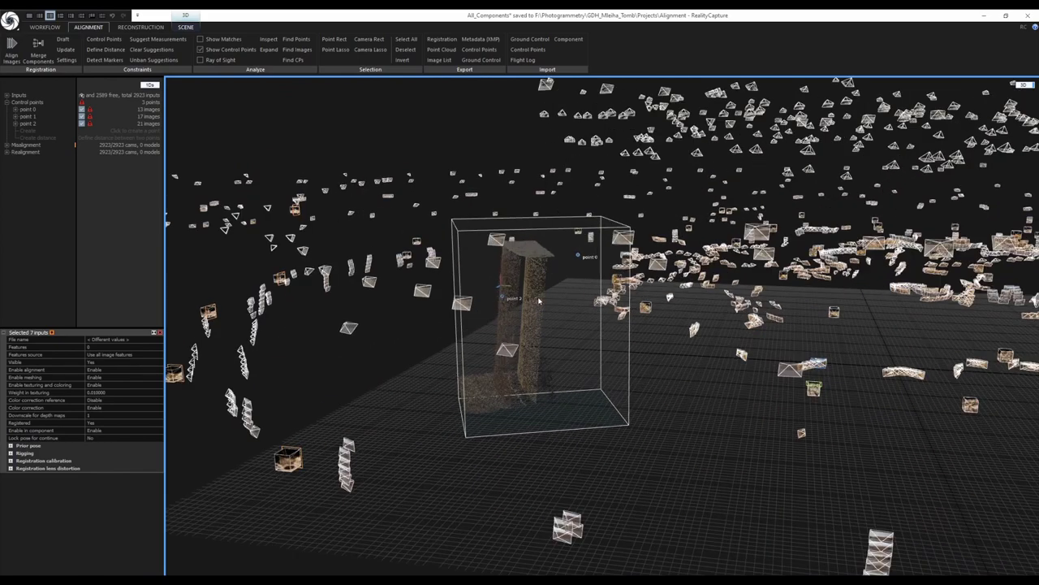
{"action": "scroll", "coordinate": [537, 303], "scroll_direction": "down", "scroll_amount": 1}
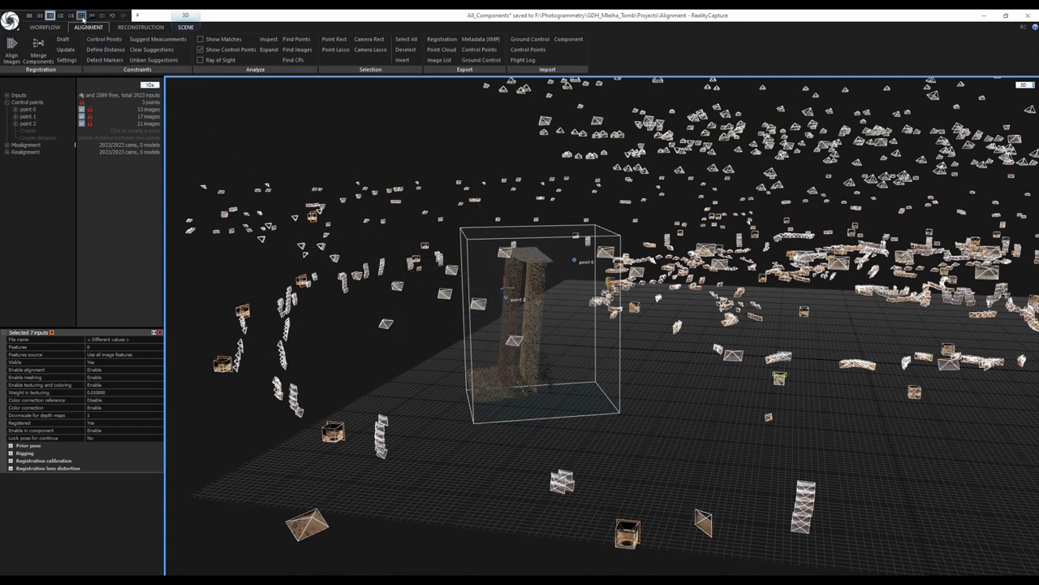
Switch to a four-view layout with the upper-right view set to 3D and the upper-left and lower-right views set to 2D
{"action": "left_click", "coordinate": [81, 16]}
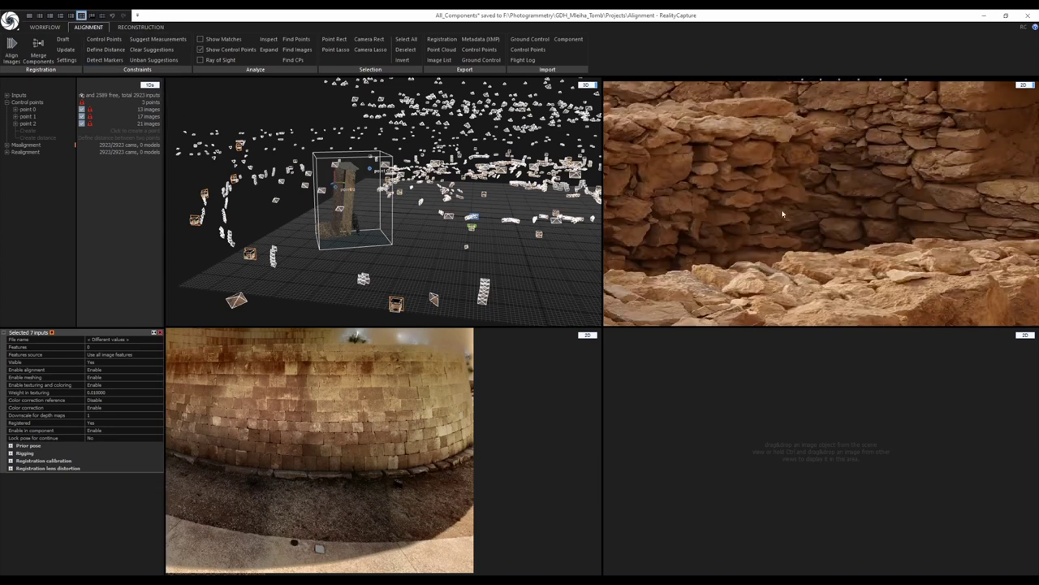
{"action": "left_click", "coordinate": [996, 113]}
{"action": "left_click", "coordinate": [1023, 85]}
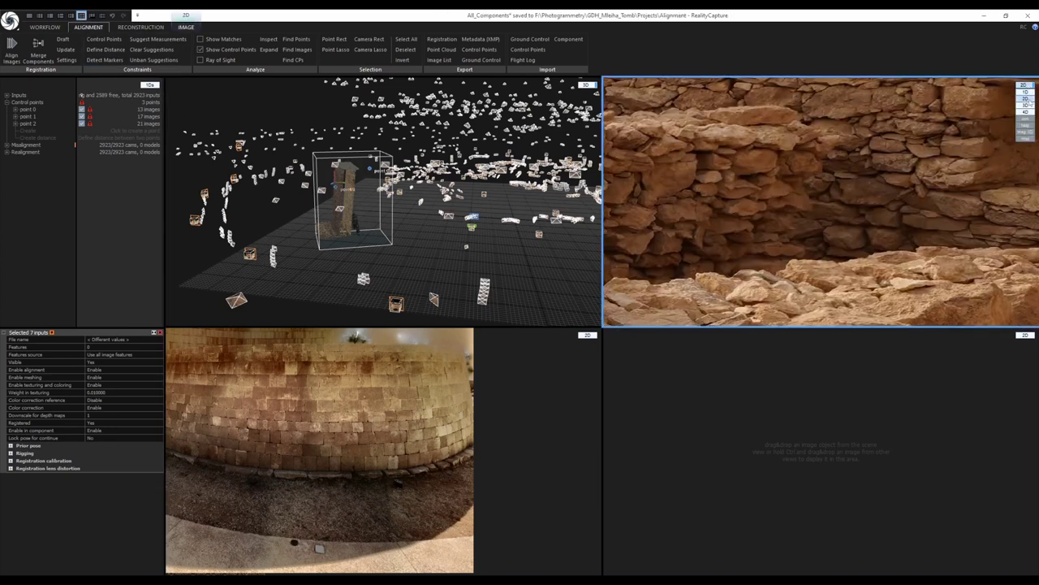
{"action": "left_click", "coordinate": [1028, 105]}
{"action": "left_click", "coordinate": [589, 86]}
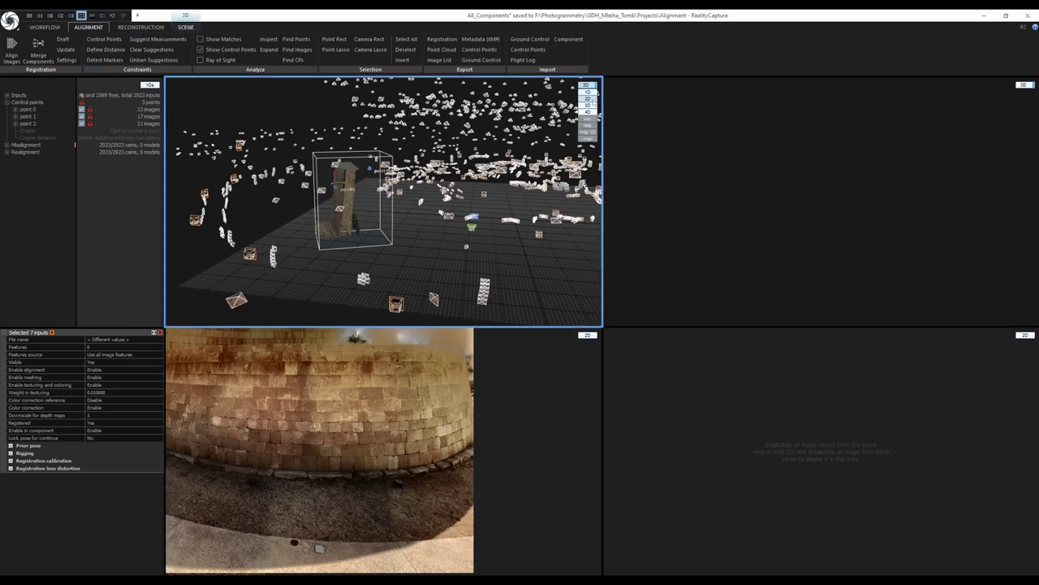
{"action": "left_click", "coordinate": [591, 99]}
{"action": "left_click", "coordinate": [1025, 335]}
{"action": "left_click", "coordinate": [1030, 351]}
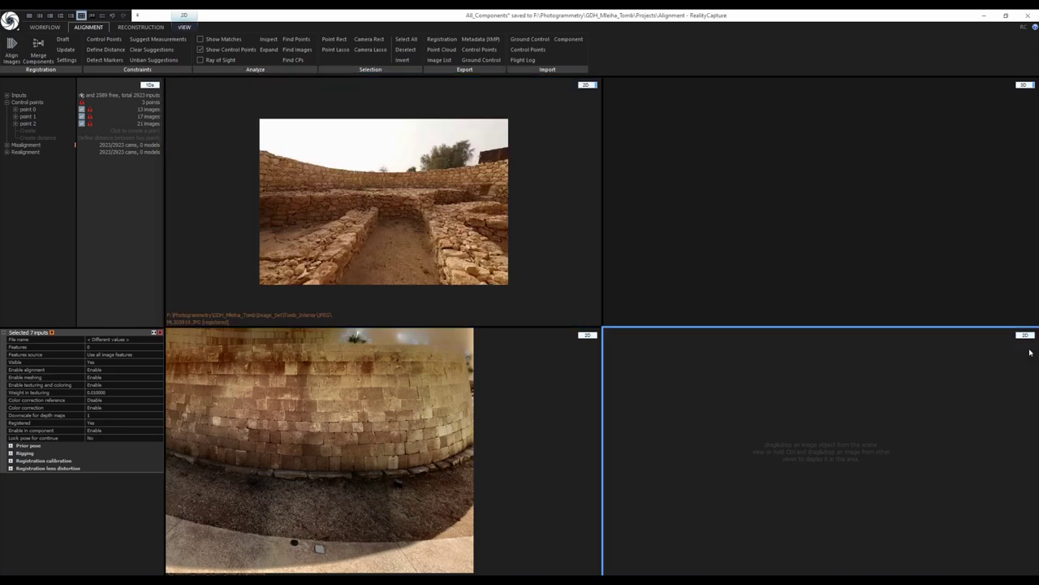
Load the image of a cube-shaped exterior camera from the 3D scene into the empty 2D view and inspect the wall around point 2
{"action": "scroll", "coordinate": [830, 287], "scroll_direction": "down", "scroll_amount": 6}
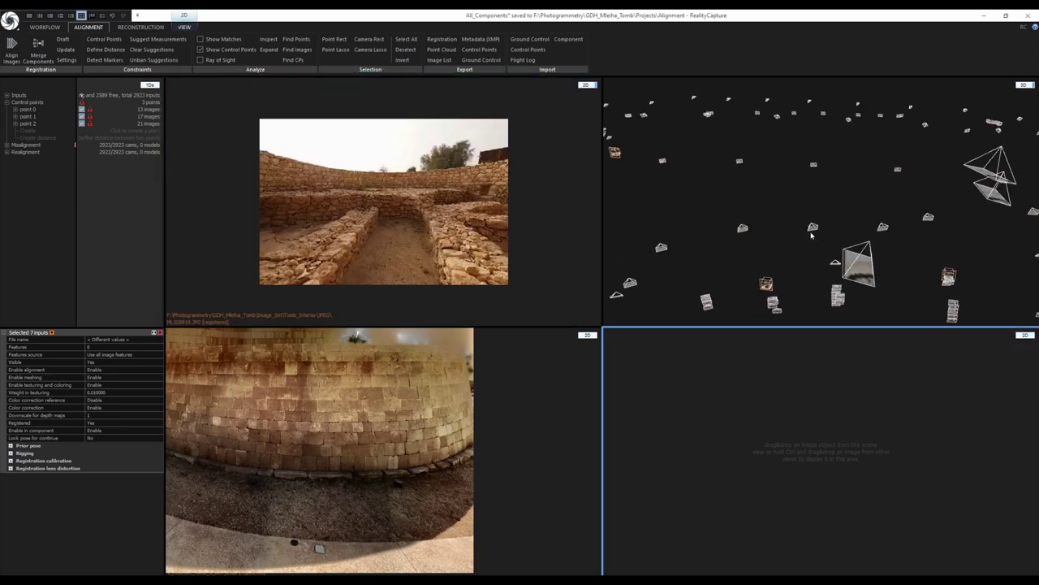
{"action": "scroll", "coordinate": [785, 234], "scroll_direction": "up", "scroll_amount": 4}
{"action": "scroll", "coordinate": [785, 234], "scroll_direction": "up", "scroll_amount": 5}
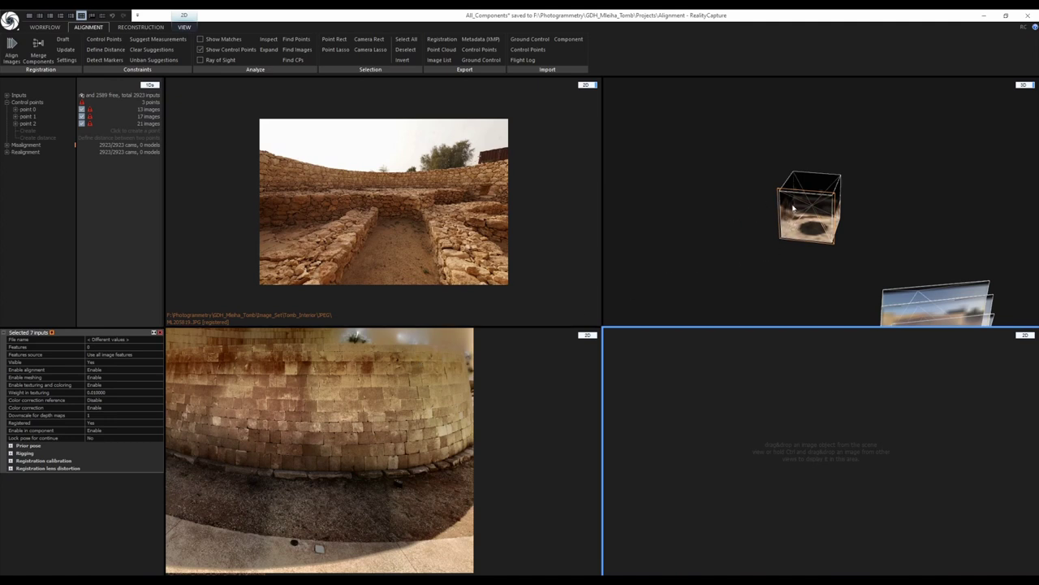
{"action": "left_click_drag", "start_coordinate": [795, 212], "coordinate": [696, 415]}
{"action": "scroll", "coordinate": [811, 424], "scroll_direction": "down", "scroll_amount": 2}
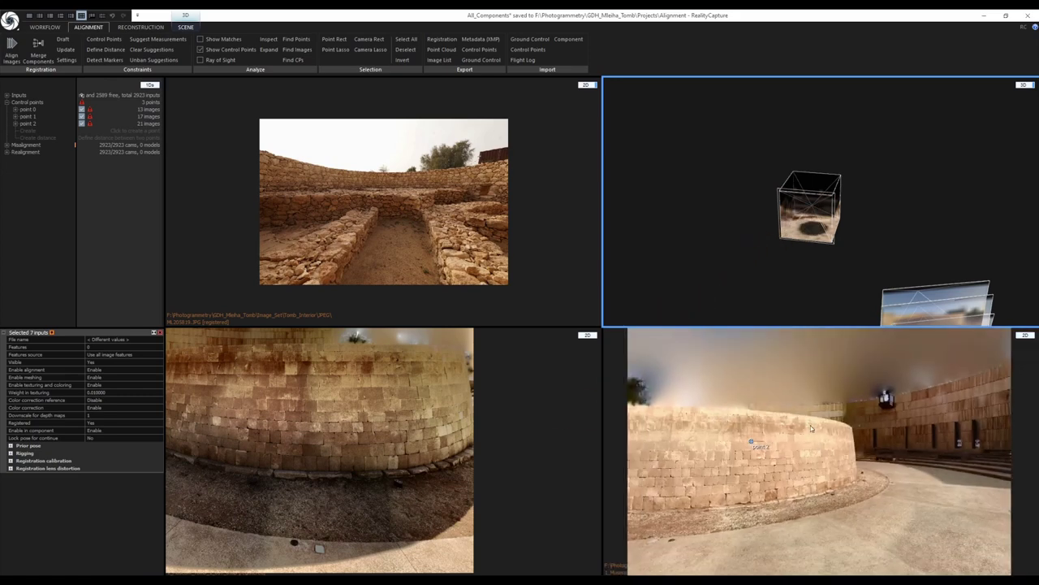
{"action": "scroll", "coordinate": [767, 447], "scroll_direction": "up", "scroll_amount": 3}
{"action": "scroll", "coordinate": [757, 426], "scroll_direction": "up", "scroll_amount": 5}
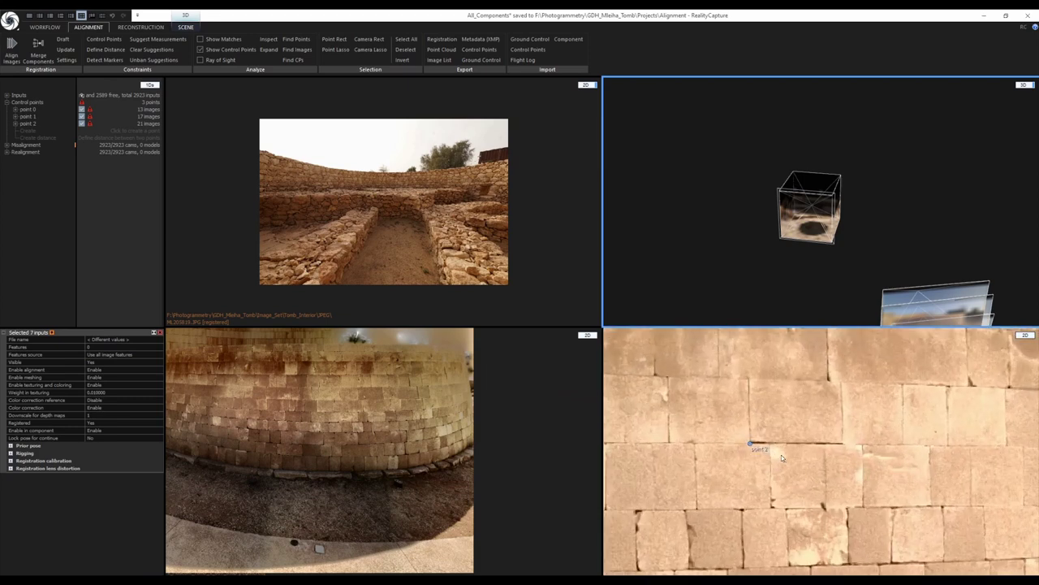
{"action": "scroll", "coordinate": [782, 459], "scroll_direction": "down", "scroll_amount": 3}
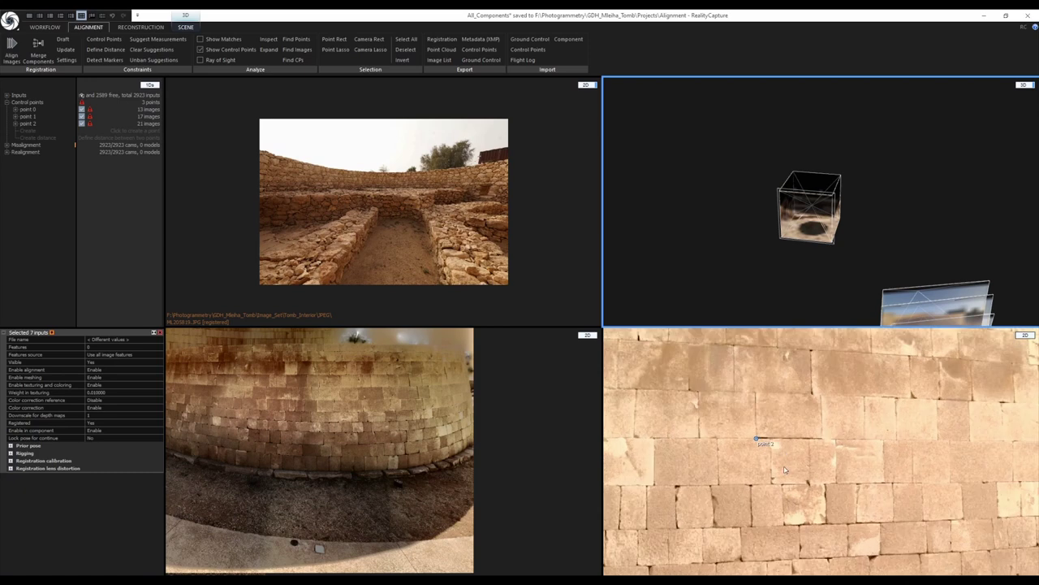
{"action": "scroll", "coordinate": [781, 453], "scroll_direction": "down", "scroll_amount": 2}
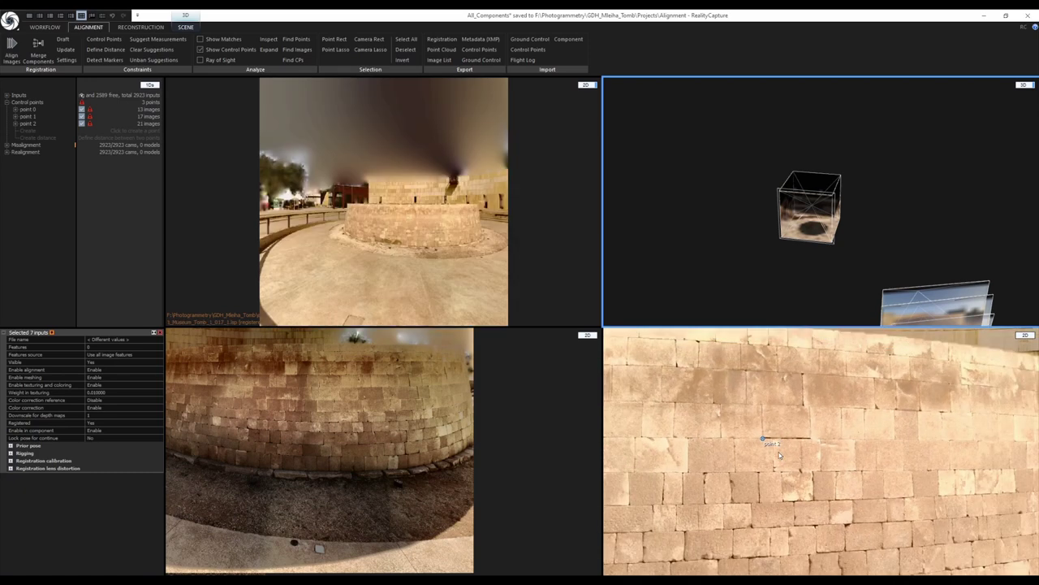
Browse through the neighbouring exterior scan images in the 2D view and examine how each one shows the outer wall
{"action": "left_click", "coordinate": [879, 367]}
{"action": "scroll", "coordinate": [781, 392], "scroll_direction": "down", "scroll_amount": 5}
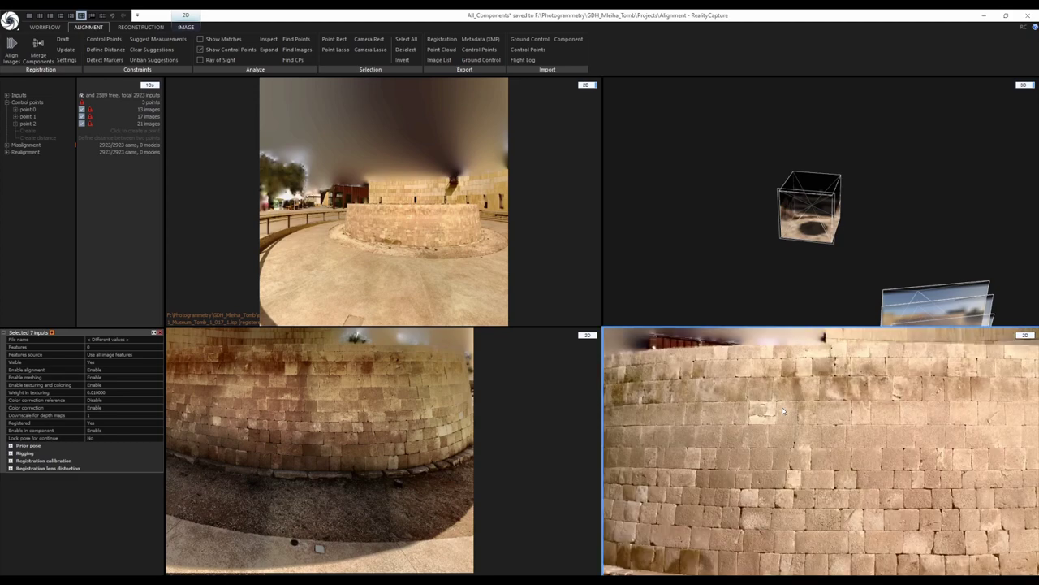
{"action": "key", "text": "Right"}
{"action": "key", "text": "Right"}
{"action": "key", "text": "Right"}
{"action": "key", "text": "Right"}
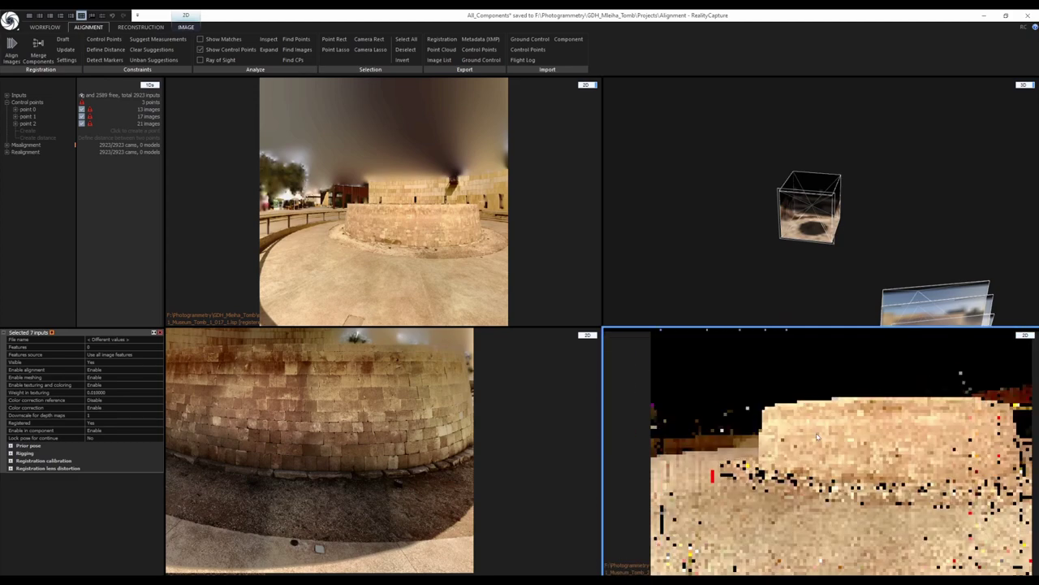
{"action": "key", "text": "Page_Down"}
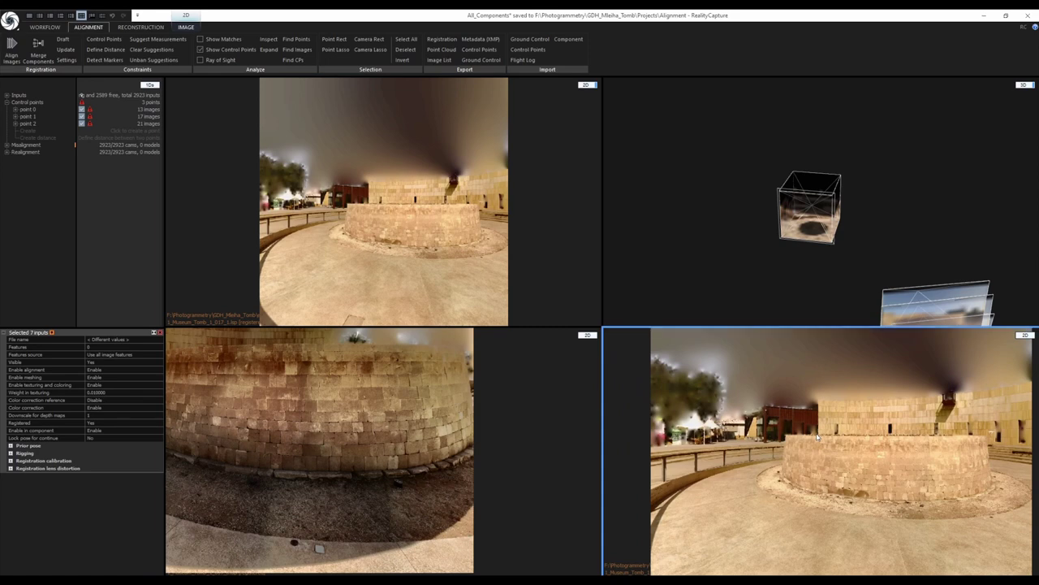
{"action": "key", "text": "Page_Down"}
{"action": "key", "text": "Page_Down"}
{"action": "key", "text": "Page_Down"}
{"action": "key", "text": "Page_Down"}
{"action": "key", "text": "Page_Down"}
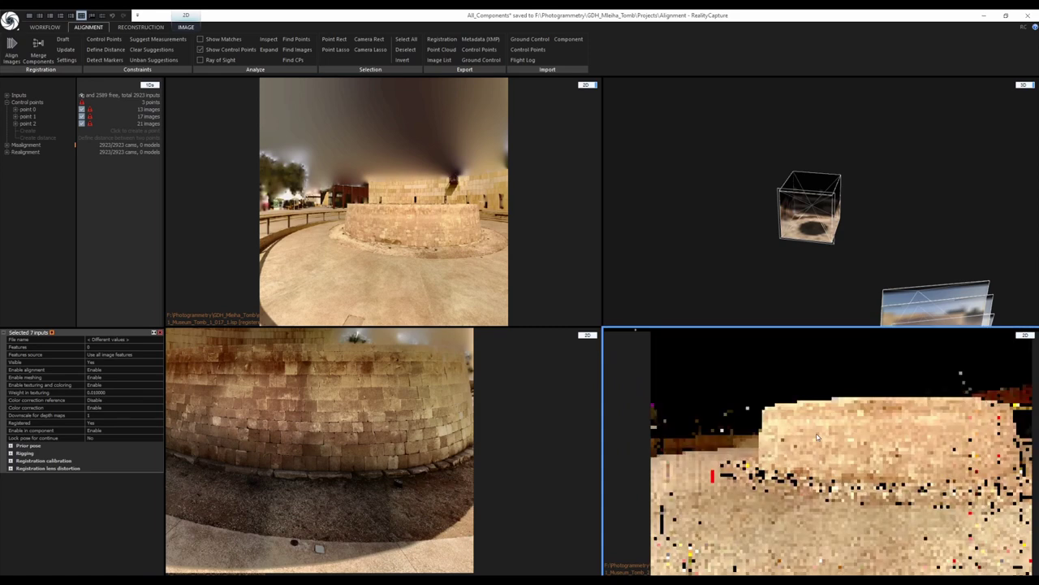
{"action": "key", "text": "Page_Down"}
{"action": "key", "text": "Page_Down"}
{"action": "key", "text": "Page_Down"}
{"action": "key", "text": "Page_Down"}
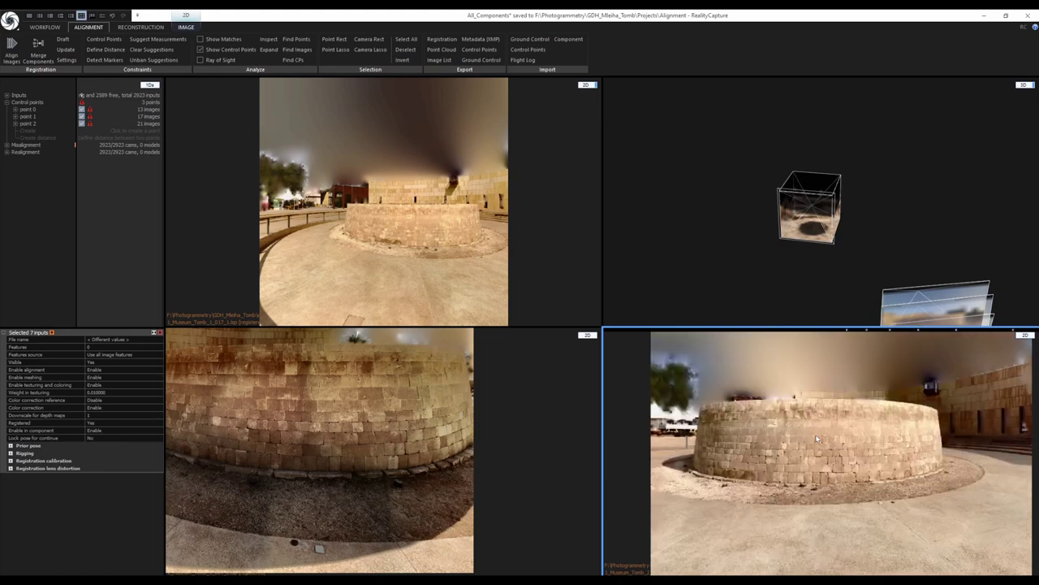
Browse the tomb images around point 2 for a distinctive small mark on the stone wall
{"action": "key", "text": "Page_Down"}
{"action": "key", "text": "Page_Down"}
{"action": "key", "text": "Page_Down"}
{"action": "key", "text": "Page_Down"}
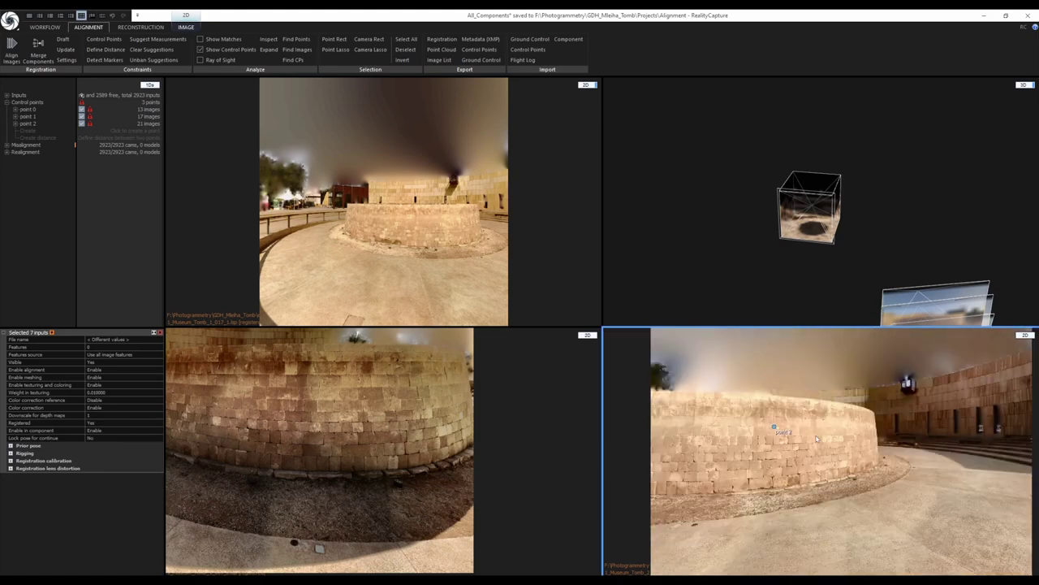
{"action": "key", "text": "Page_Down"}
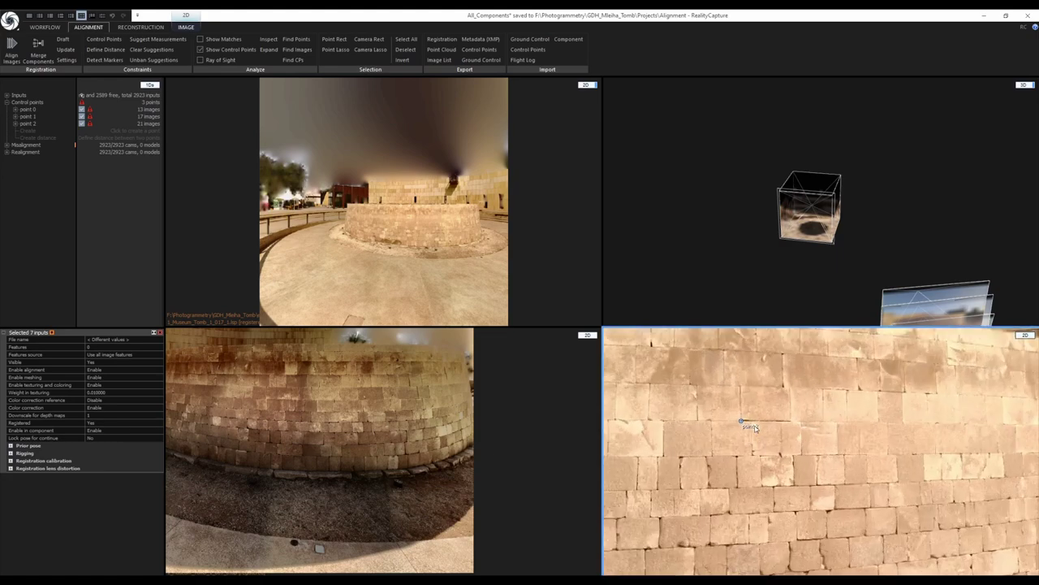
{"action": "key", "text": "Page_Down"}
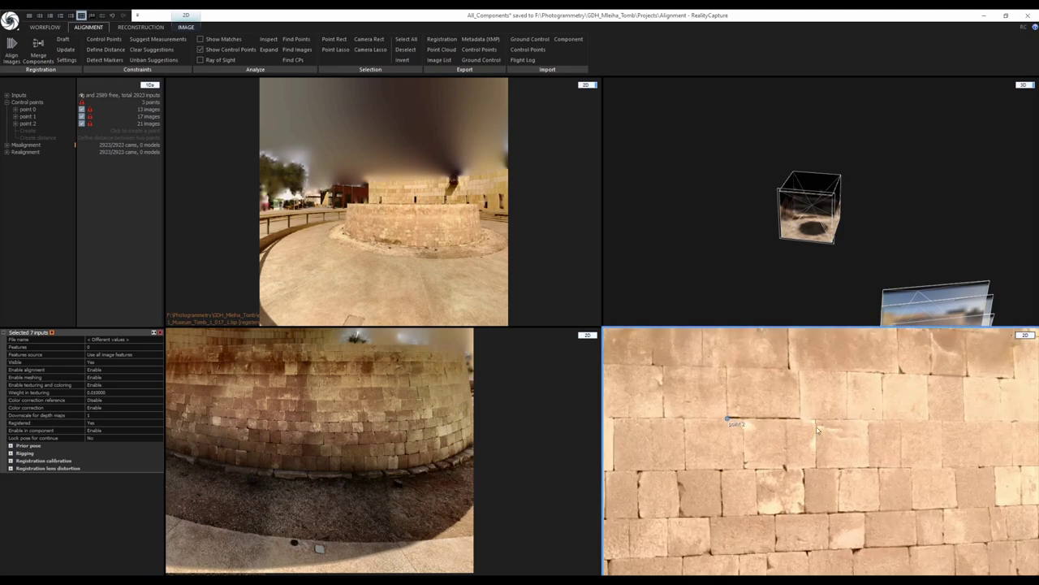
{"action": "key", "text": "Page_Down"}
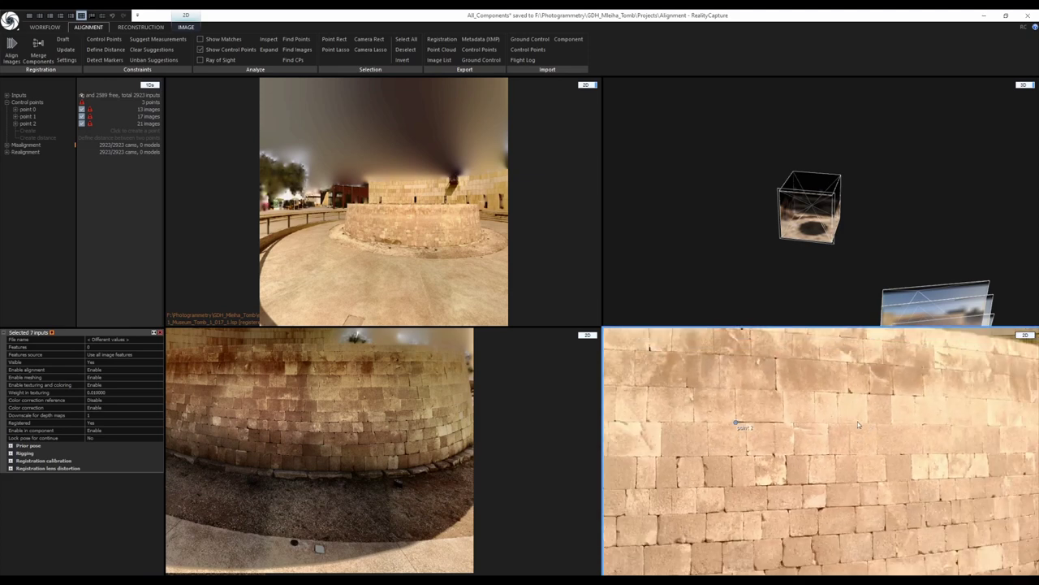
{"action": "key", "text": "Page_Down"}
{"action": "key", "text": "Page_Down"}
{"action": "key", "text": "Page_Down"}
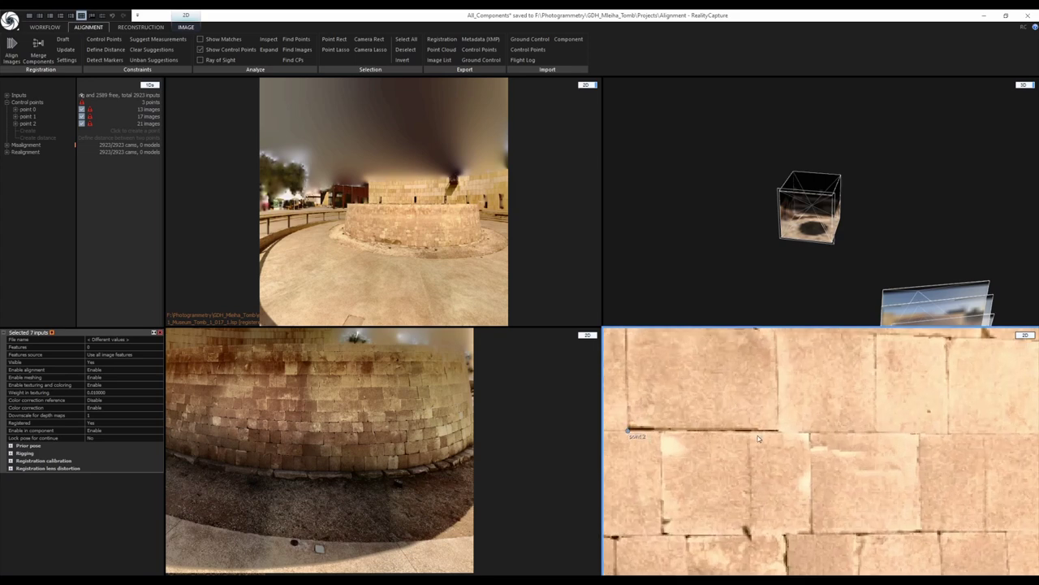
{"action": "key", "text": "Page_Down"}
{"action": "key", "text": "Page_Down"}
{"action": "key", "text": "Page_Down"}
{"action": "key", "text": "Page_Down"}
{"action": "key", "text": "Page_Down"}
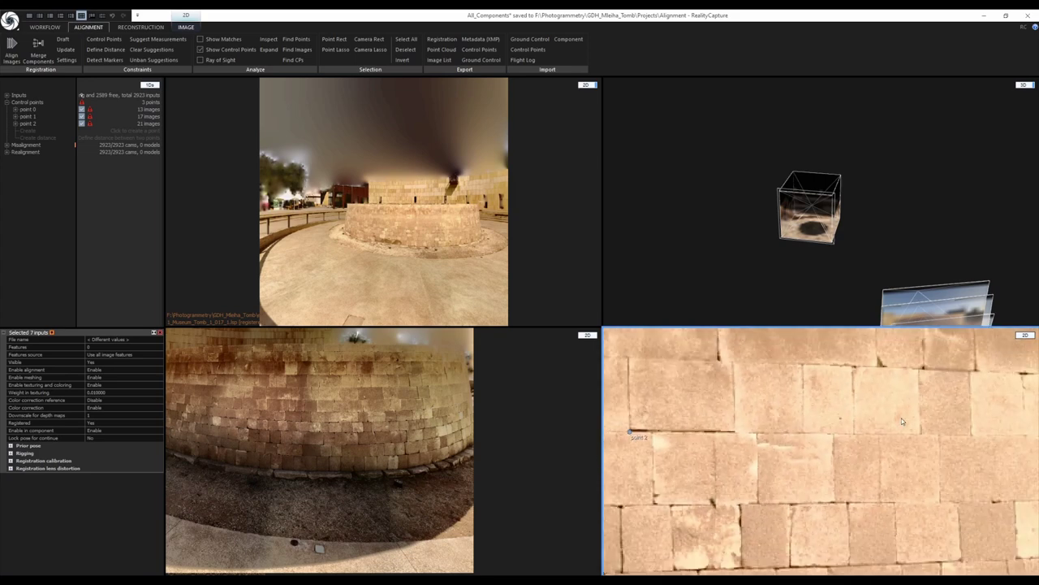
{"action": "key", "text": "Page_Down"}
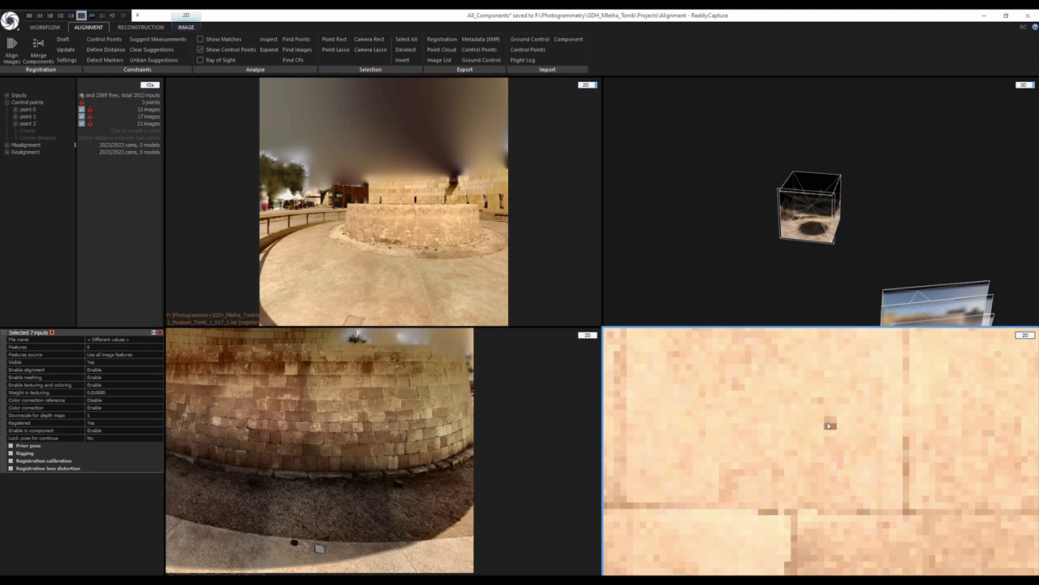
Create a new control point on the small dark spot in the stone block beyond the dark joint starting at point 2
{"action": "key", "text": "Page_Down"}
{"action": "key", "text": "Page_Down"}
{"action": "key", "text": "Page_Down"}
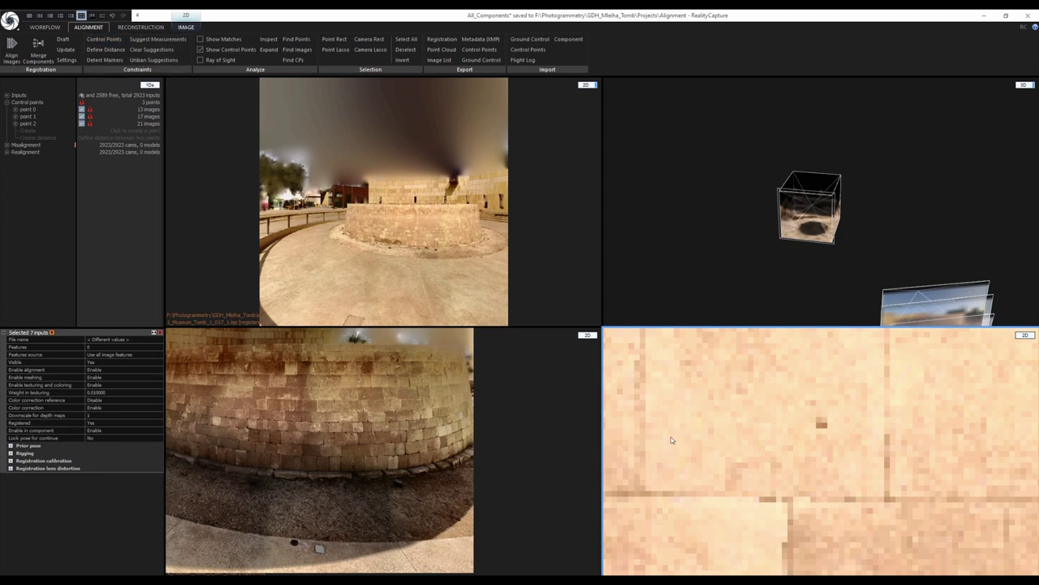
{"action": "scroll", "coordinate": [686, 443], "scroll_direction": "down", "scroll_amount": 2}
{"action": "scroll", "coordinate": [795, 441], "scroll_direction": "up", "scroll_amount": 3}
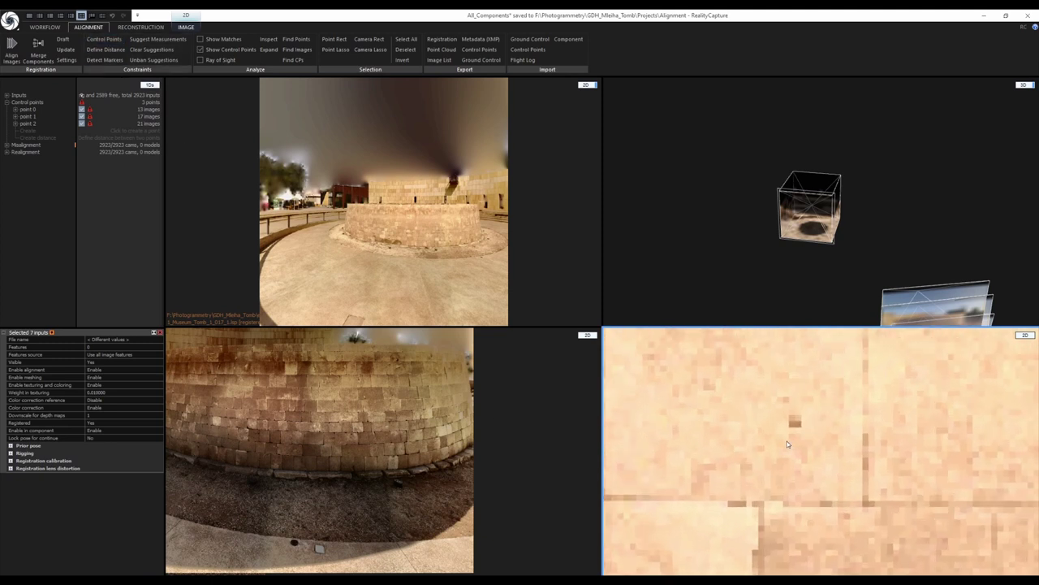
{"action": "key", "text": "F3"}
{"action": "left_click", "coordinate": [795, 421]}
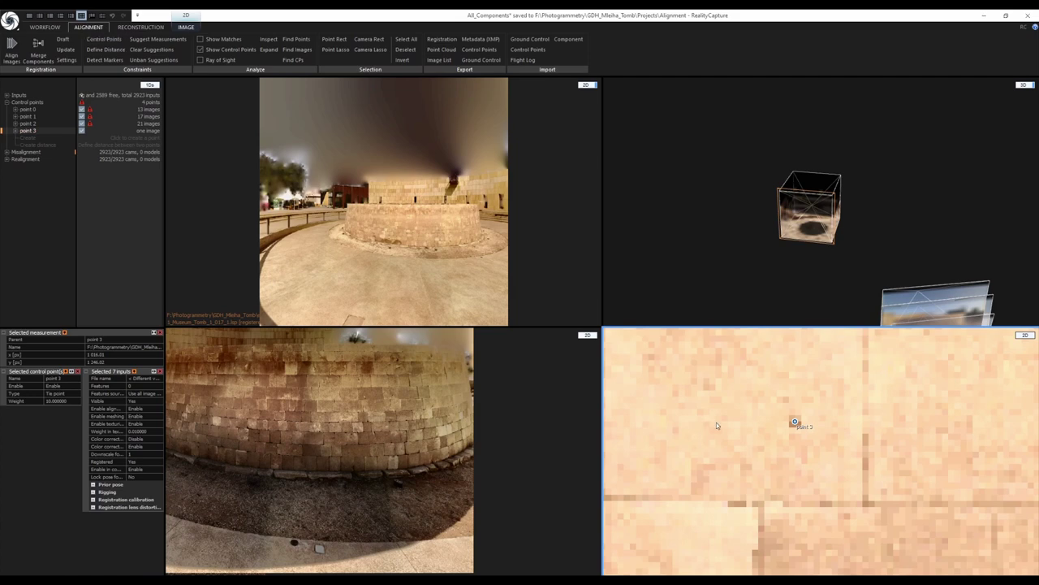
Examine the tomb wall in other Museum_Tomb_2 images for the dark spot marked by point 3
{"action": "scroll", "coordinate": [715, 420], "scroll_direction": "down", "scroll_amount": 5}
{"action": "scroll", "coordinate": [781, 436], "scroll_direction": "down", "scroll_amount": 5}
{"action": "scroll", "coordinate": [751, 431], "scroll_direction": "up", "scroll_amount": 4}
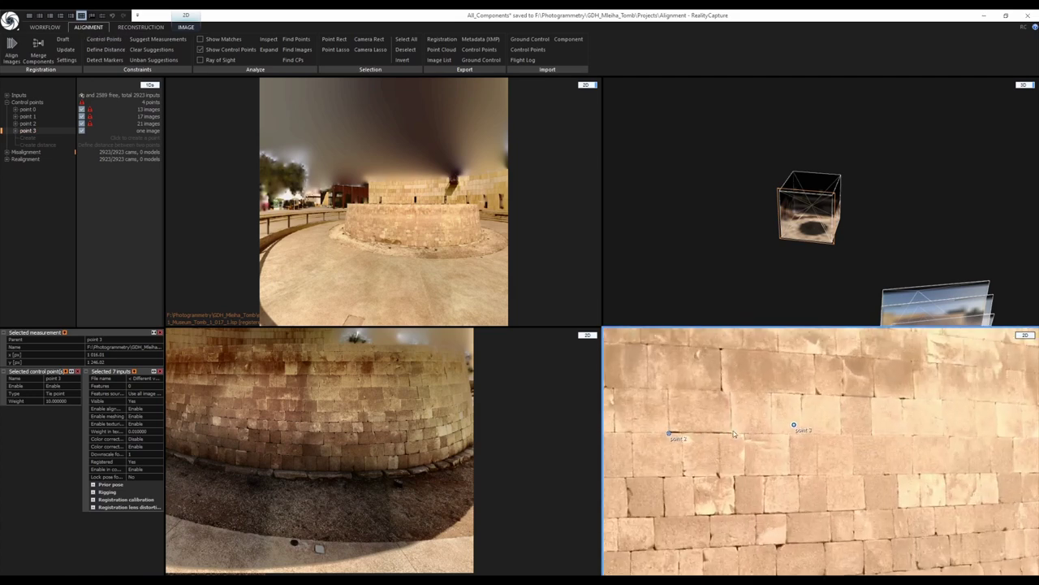
{"action": "scroll", "coordinate": [754, 434], "scroll_direction": "down", "scroll_amount": 4}
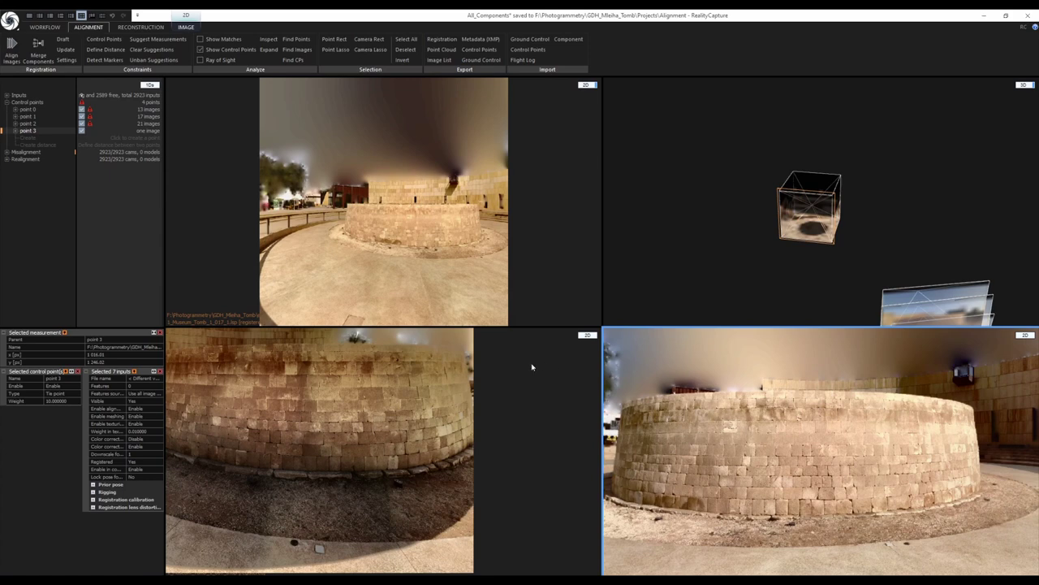
{"action": "scroll", "coordinate": [772, 477], "scroll_direction": "down", "scroll_amount": 5}
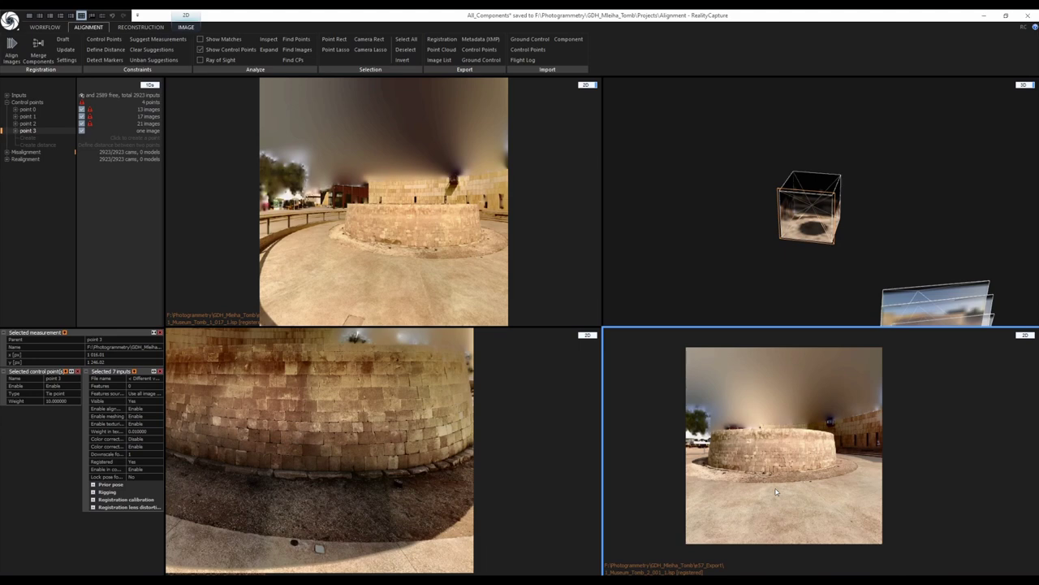
{"action": "scroll", "coordinate": [775, 492], "scroll_direction": "up", "scroll_amount": 5}
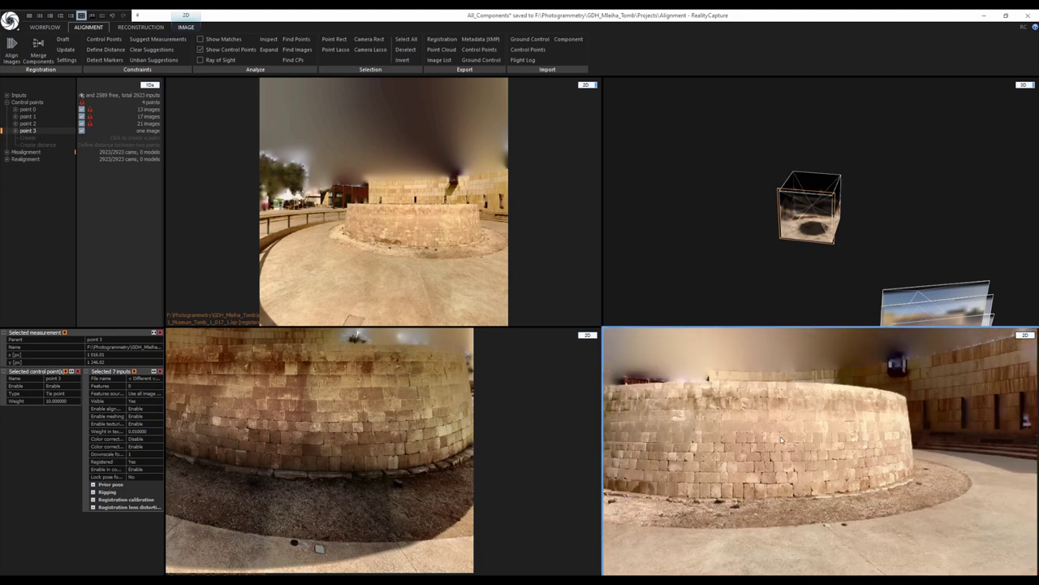
{"action": "scroll", "coordinate": [775, 449], "scroll_direction": "up", "scroll_amount": 3}
{"action": "scroll", "coordinate": [788, 432], "scroll_direction": "down", "scroll_amount": 3}
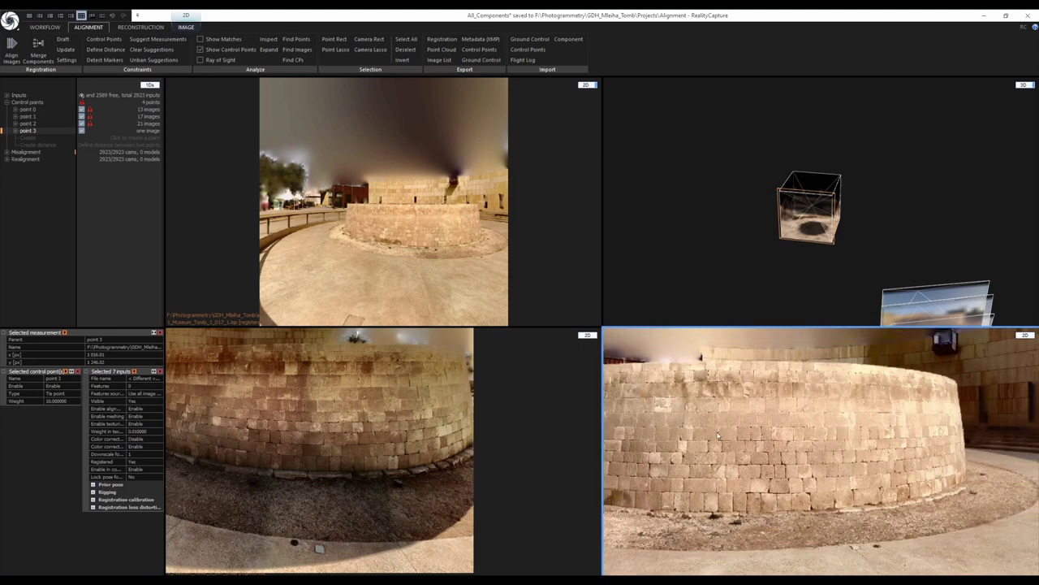
{"action": "scroll", "coordinate": [747, 433], "scroll_direction": "up", "scroll_amount": 3}
{"action": "scroll", "coordinate": [785, 449], "scroll_direction": "down", "scroll_amount": 2}
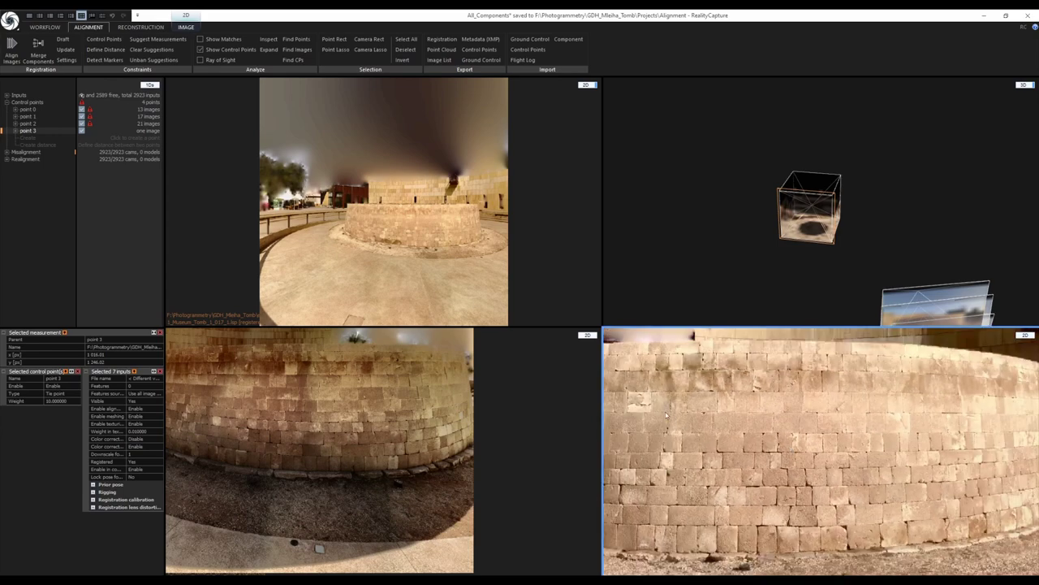
{"action": "scroll", "coordinate": [721, 434], "scroll_direction": "down", "scroll_amount": 2}
{"action": "scroll", "coordinate": [727, 434], "scroll_direction": "up", "scroll_amount": 3}
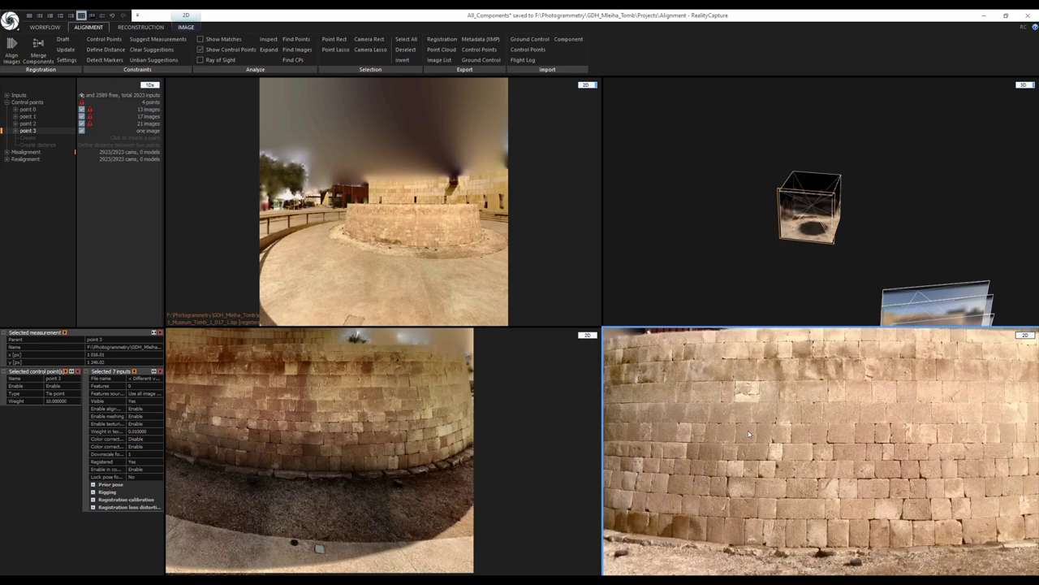
{"action": "scroll", "coordinate": [749, 433], "scroll_direction": "down", "scroll_amount": 3}
{"action": "left_click_drag", "start_coordinate": [764, 545], "coordinate": [753, 421]}
Go back through the image sequence and locate the same dark spot in a brighter view of the wall
{"action": "key", "text": "Right"}
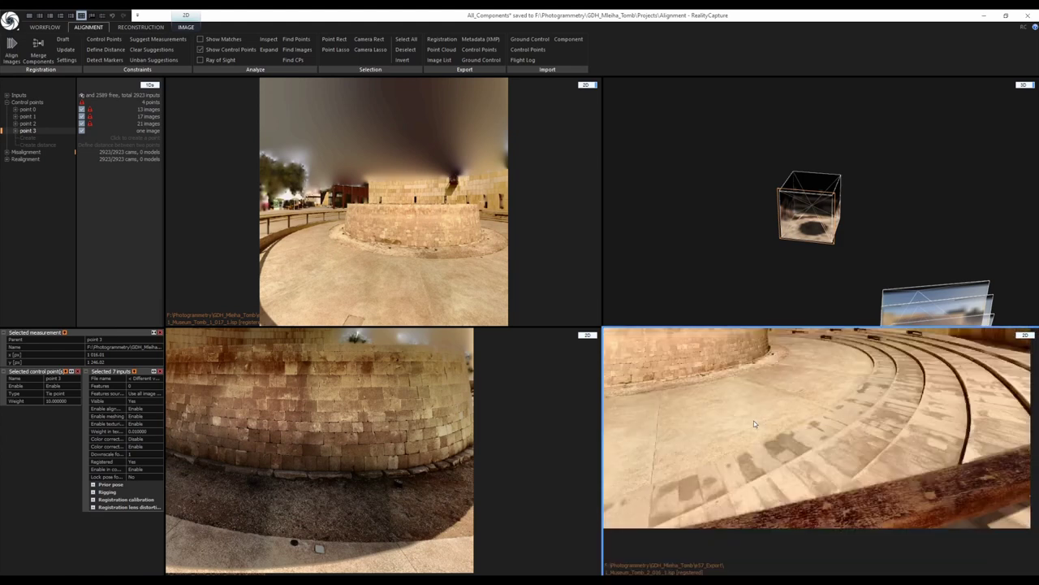
{"action": "key", "text": "Left"}
{"action": "key", "text": "Left"}
{"action": "key", "text": "Left"}
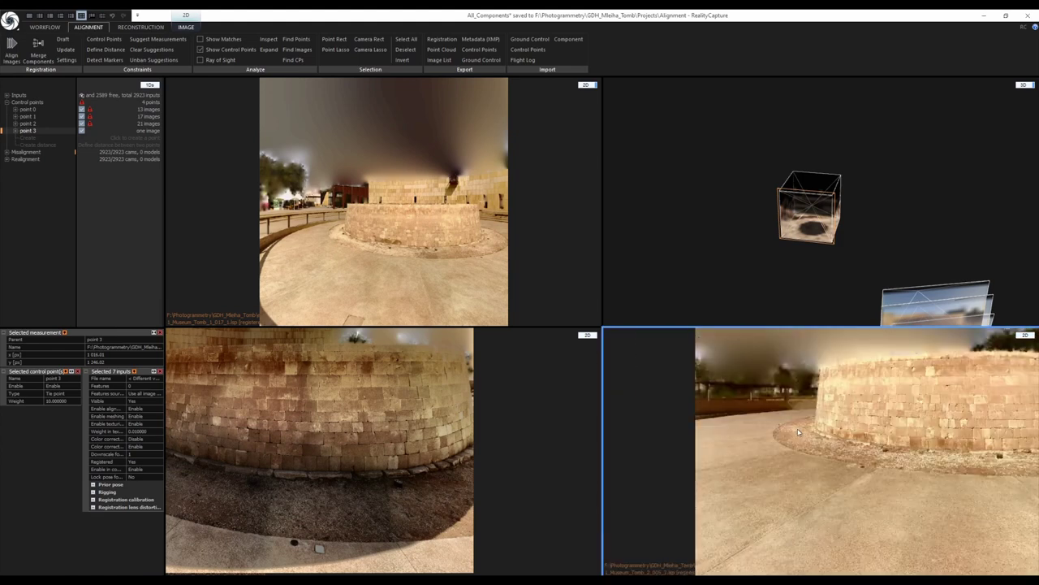
{"action": "key", "text": "Left"}
{"action": "key", "text": "Left"}
{"action": "key", "text": "Left"}
{"action": "key", "text": "Left"}
{"action": "key", "text": "Left"}
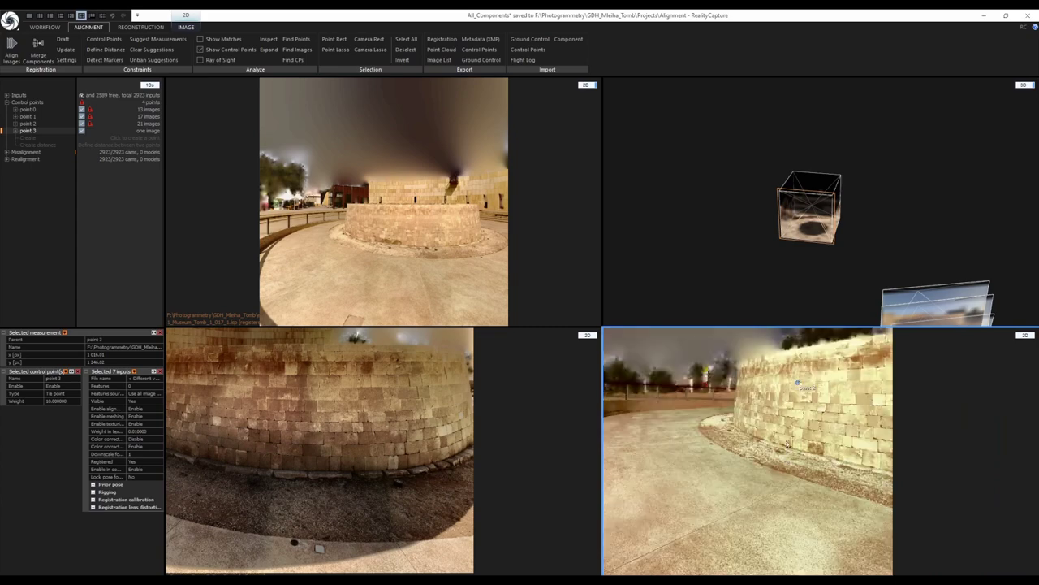
{"action": "key", "text": "Left"}
{"action": "key", "text": "Left"}
{"action": "key", "text": "Left"}
{"action": "key", "text": "Left"}
{"action": "key", "text": "Left"}
{"action": "scroll", "coordinate": [787, 385], "scroll_direction": "up", "scroll_amount": 6}
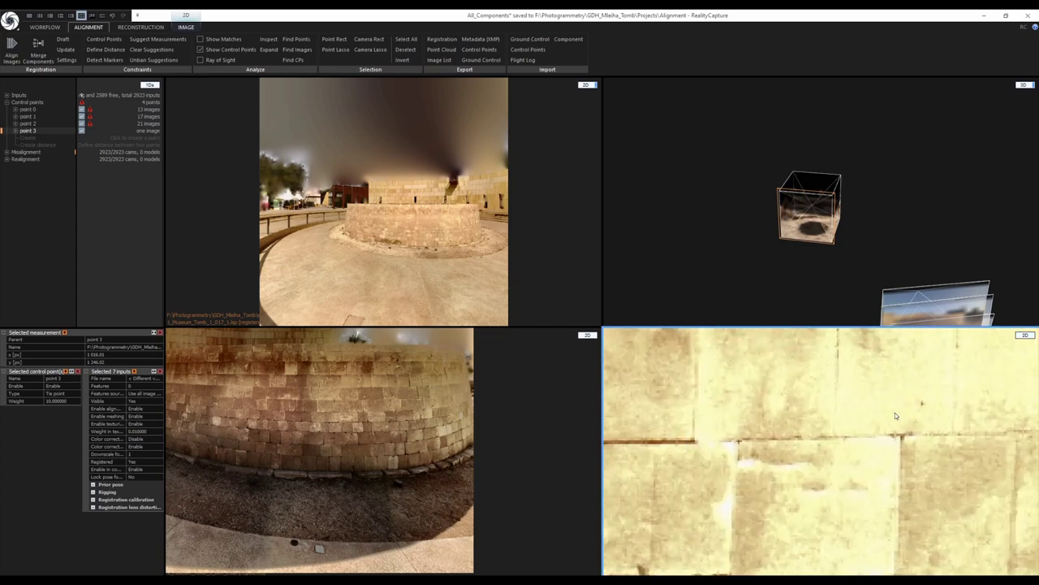
{"action": "scroll", "coordinate": [896, 414], "scroll_direction": "down", "scroll_amount": 4}
{"action": "scroll", "coordinate": [813, 449], "scroll_direction": "up", "scroll_amount": 8}
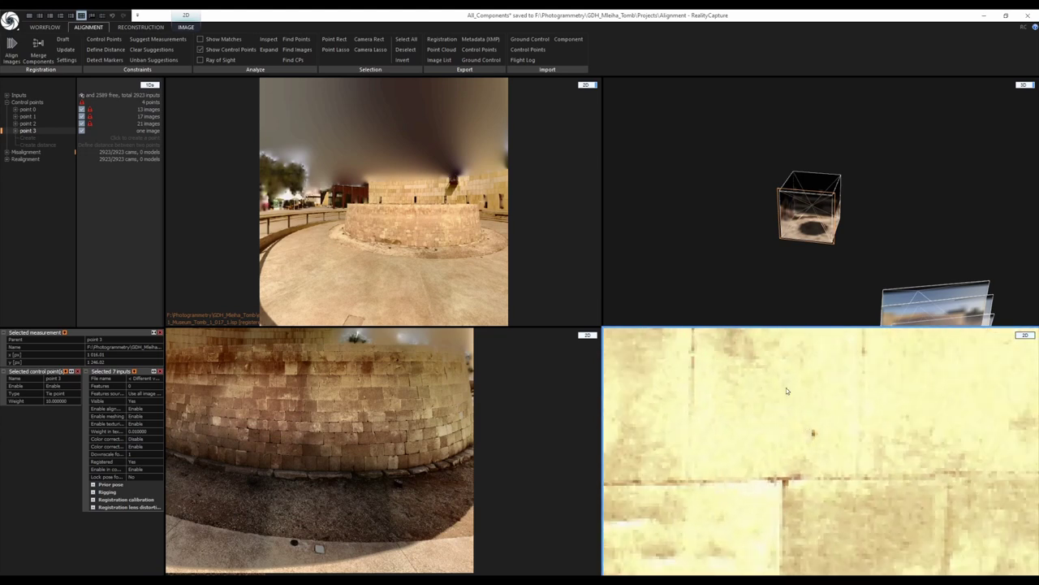
Place point 3 on the matching dark spot in the image 1_Museum_Tomb_2_003_2
{"action": "key", "text": "F3"}
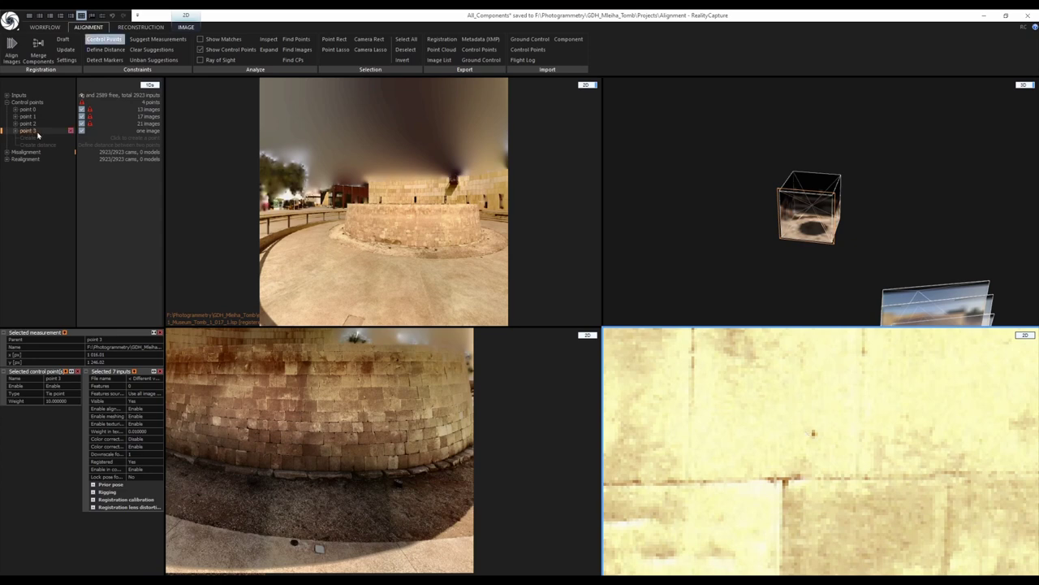
{"action": "scroll", "coordinate": [367, 453], "scroll_direction": "up", "scroll_amount": 2}
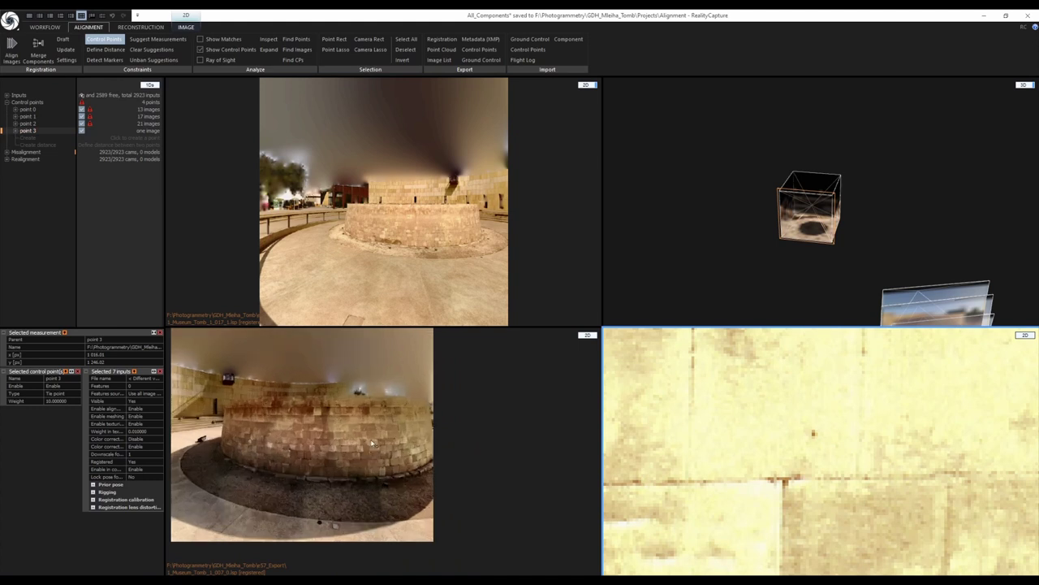
{"action": "left_click", "coordinate": [812, 433]}
{"action": "left_click", "coordinate": [27, 131]}
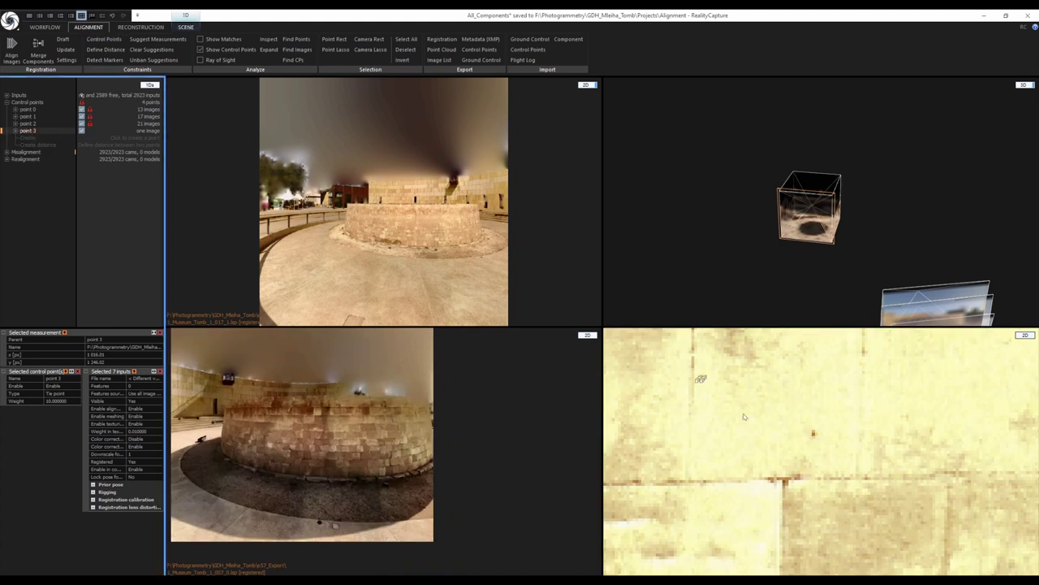
{"action": "left_click_drag", "start_coordinate": [814, 433], "coordinate": [812, 433]}
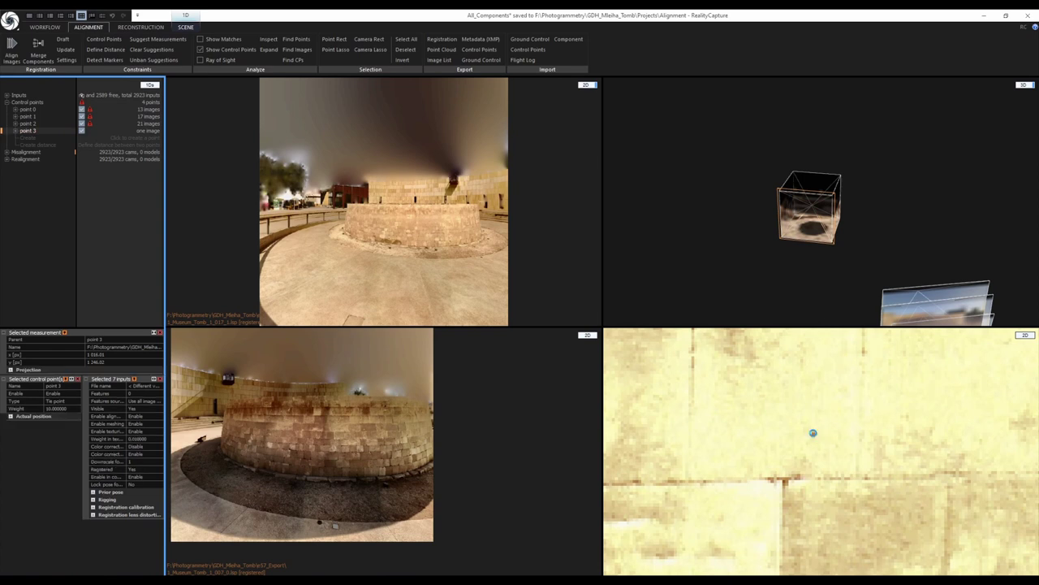
{"action": "scroll", "coordinate": [814, 437], "scroll_direction": "up", "scroll_amount": 1}
{"action": "scroll", "coordinate": [812, 435], "scroll_direction": "up", "scroll_amount": 3}
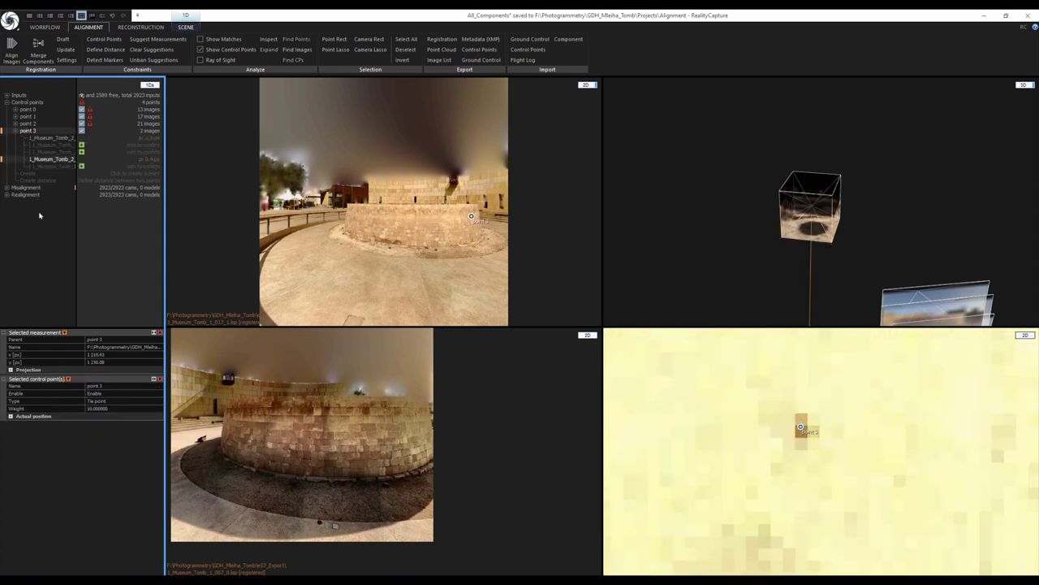
Widen the project tree's name column and show point 3's measurement in the image 1_Museum_Tomb_2_002_1
{"action": "left_click_drag", "start_coordinate": [76, 216], "coordinate": [110, 178]}
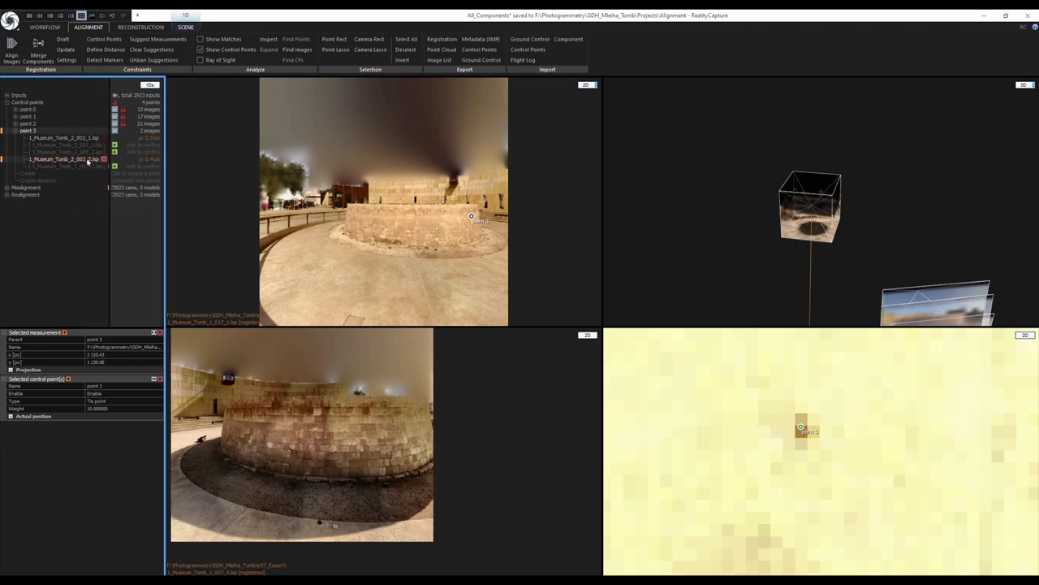
{"action": "left_click", "coordinate": [50, 138]}
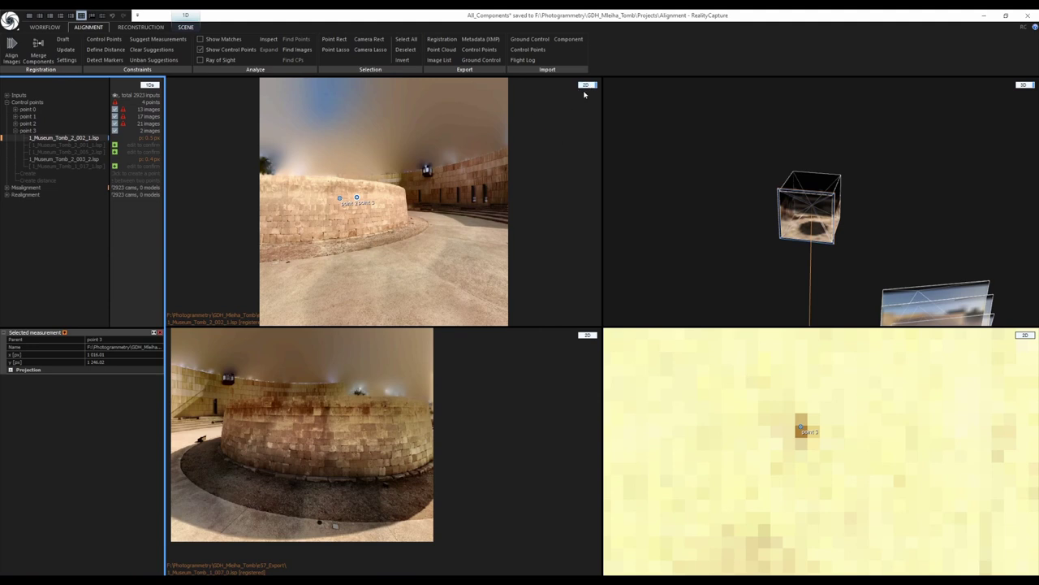
{"action": "scroll", "coordinate": [319, 216], "scroll_direction": "up", "scroll_amount": 2}
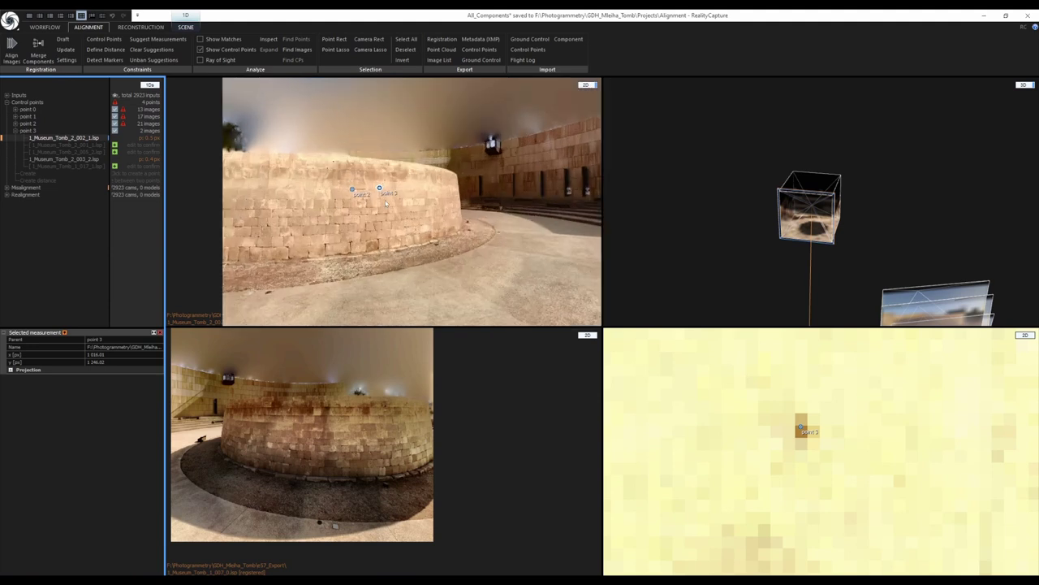
{"action": "scroll", "coordinate": [380, 173], "scroll_direction": "up", "scroll_amount": 2}
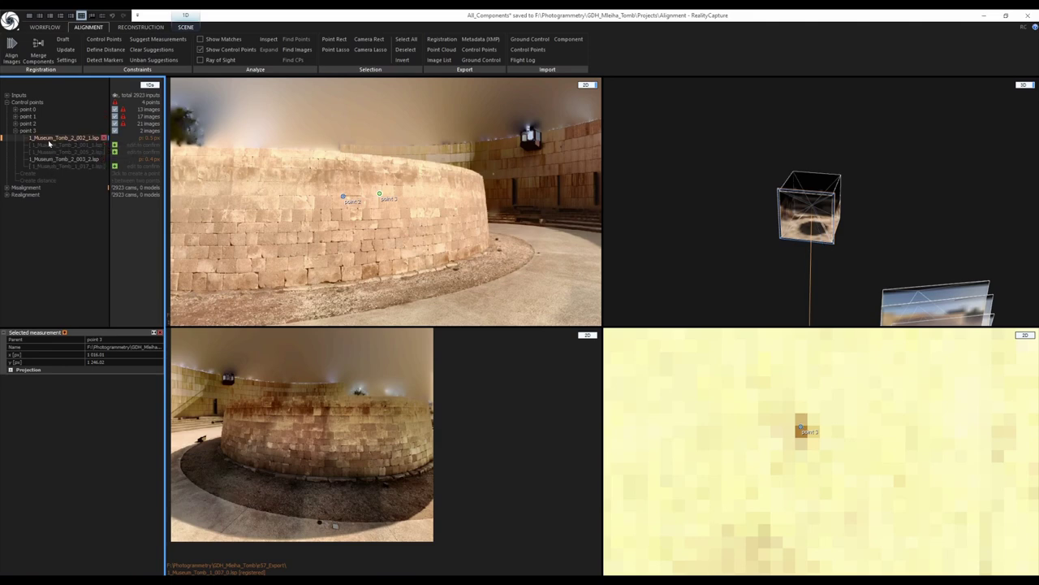
{"action": "scroll", "coordinate": [425, 180], "scroll_direction": "up", "scroll_amount": 3}
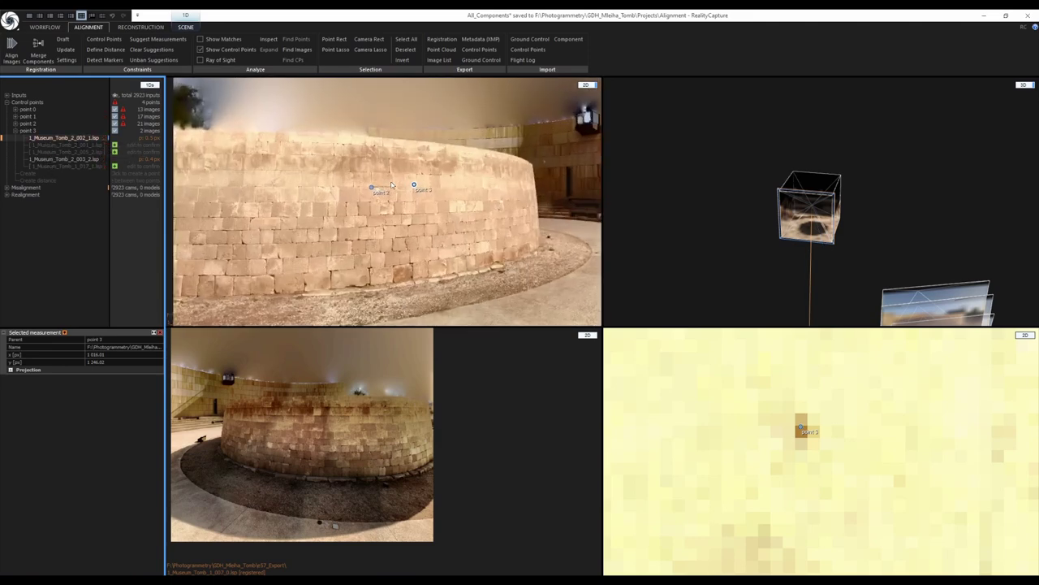
Compare the location of point 3 on the wall across the neighbouring Museum_Tomb_2 images
{"action": "left_click", "coordinate": [410, 163]}
{"action": "key", "text": "Right"}
{"action": "key", "text": "Right"}
{"action": "key", "text": "Right"}
{"action": "key", "text": "Right"}
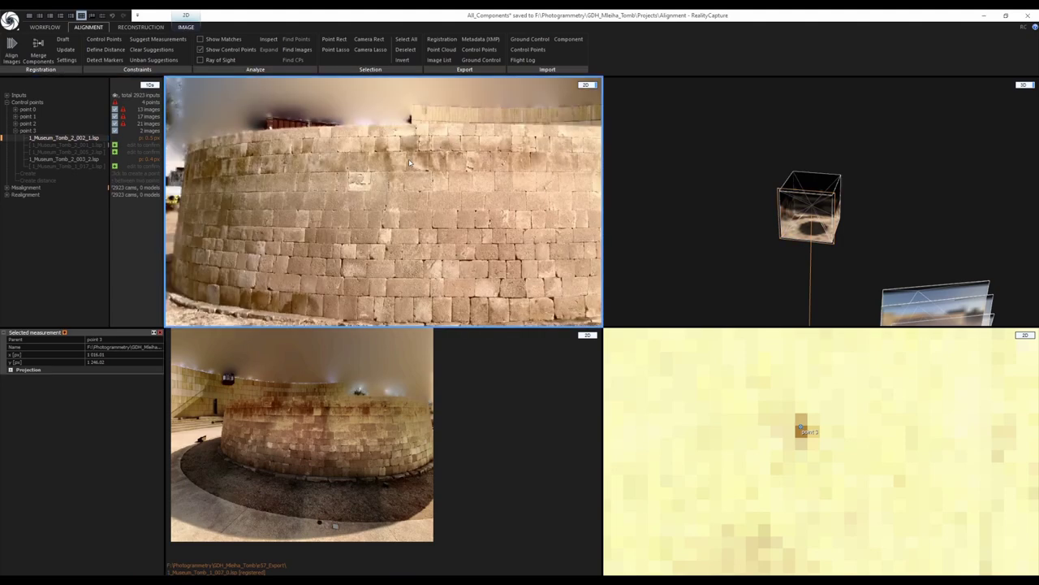
{"action": "scroll", "coordinate": [449, 184], "scroll_direction": "up", "scroll_amount": 4}
{"action": "scroll", "coordinate": [443, 168], "scroll_direction": "up", "scroll_amount": 4}
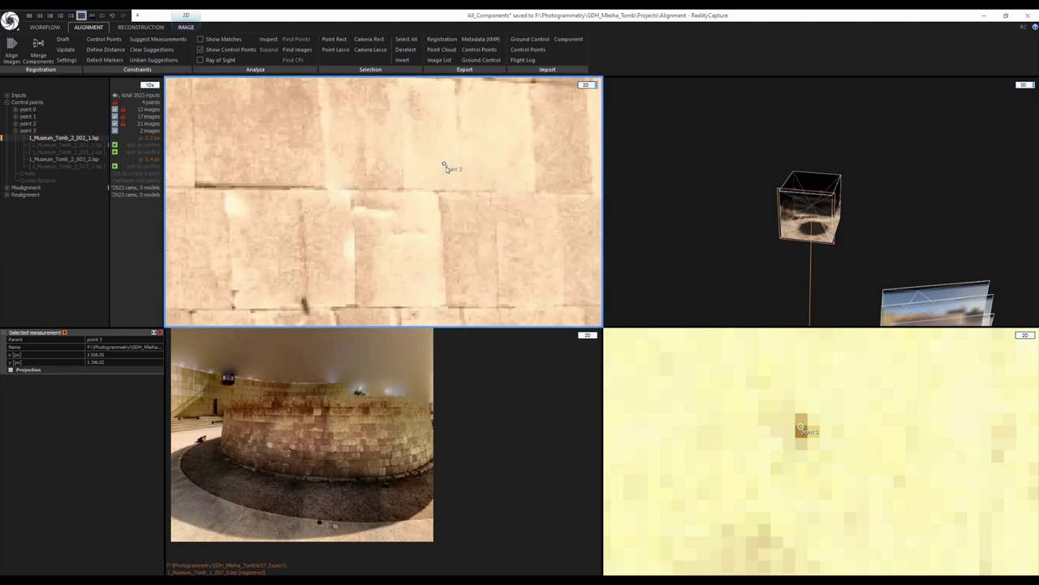
{"action": "scroll", "coordinate": [440, 169], "scroll_direction": "down", "scroll_amount": 5}
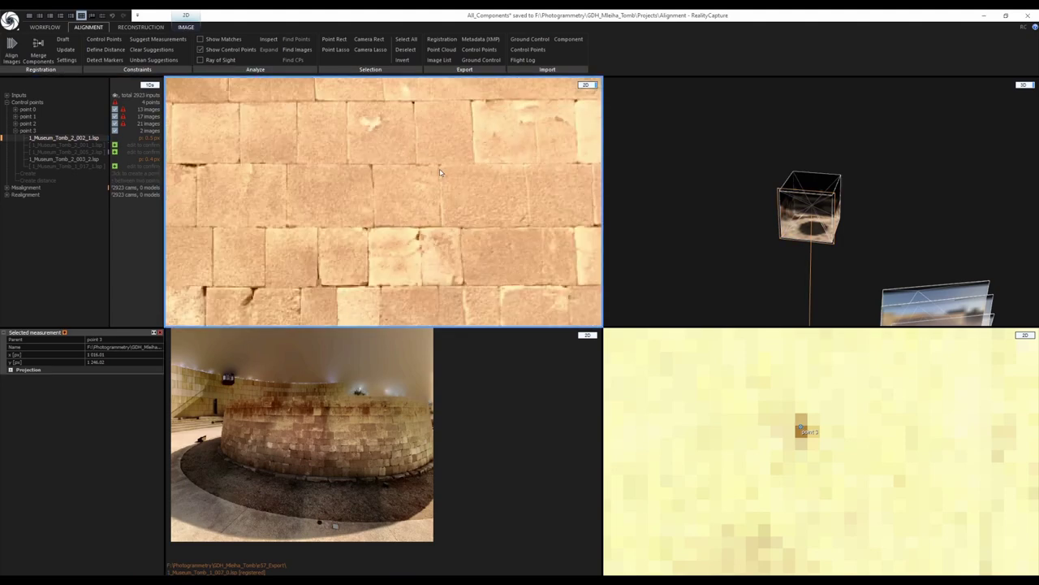
{"action": "scroll", "coordinate": [268, 173], "scroll_direction": "up", "scroll_amount": 2}
{"action": "scroll", "coordinate": [296, 183], "scroll_direction": "up", "scroll_amount": 4}
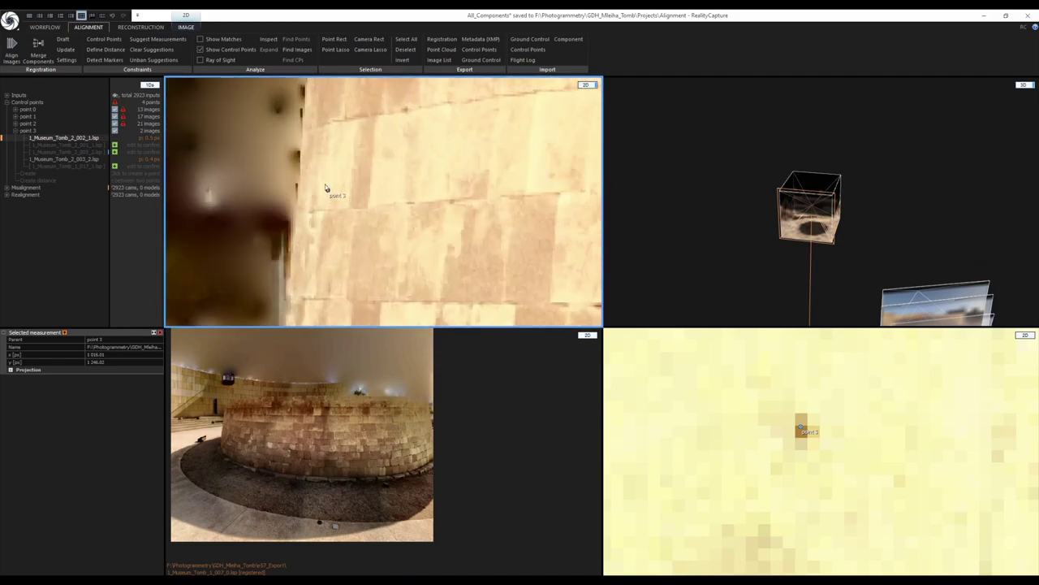
{"action": "scroll", "coordinate": [360, 186], "scroll_direction": "down", "scroll_amount": 4}
{"action": "scroll", "coordinate": [365, 187], "scroll_direction": "up", "scroll_amount": 4}
{"action": "scroll", "coordinate": [402, 195], "scroll_direction": "down", "scroll_amount": 3}
{"action": "scroll", "coordinate": [418, 197], "scroll_direction": "down", "scroll_amount": 4}
{"action": "scroll", "coordinate": [429, 199], "scroll_direction": "up", "scroll_amount": 5}
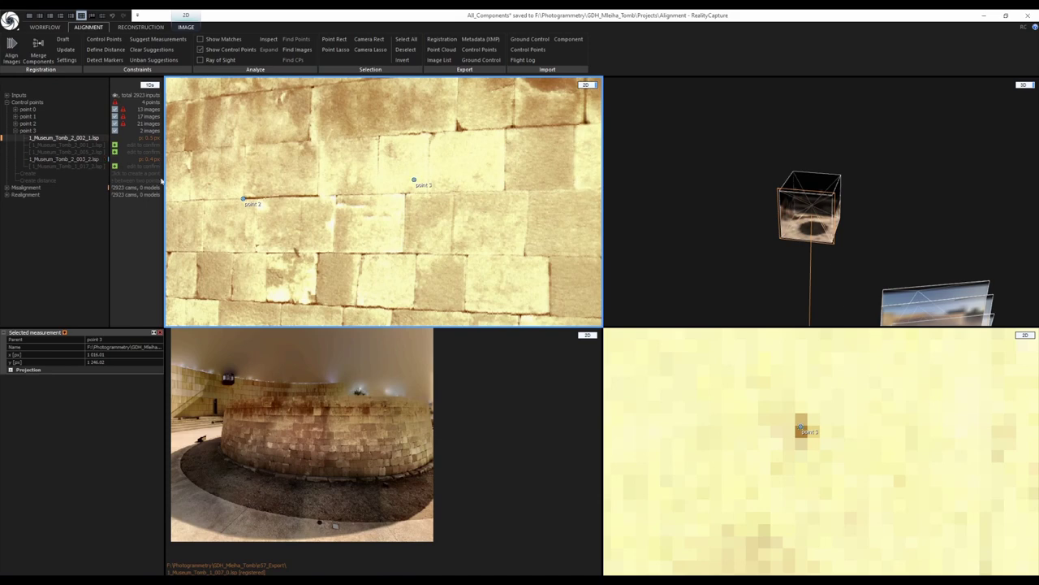
{"action": "scroll", "coordinate": [429, 174], "scroll_direction": "down", "scroll_amount": 5}
{"action": "scroll", "coordinate": [396, 221], "scroll_direction": "up", "scroll_amount": 8}
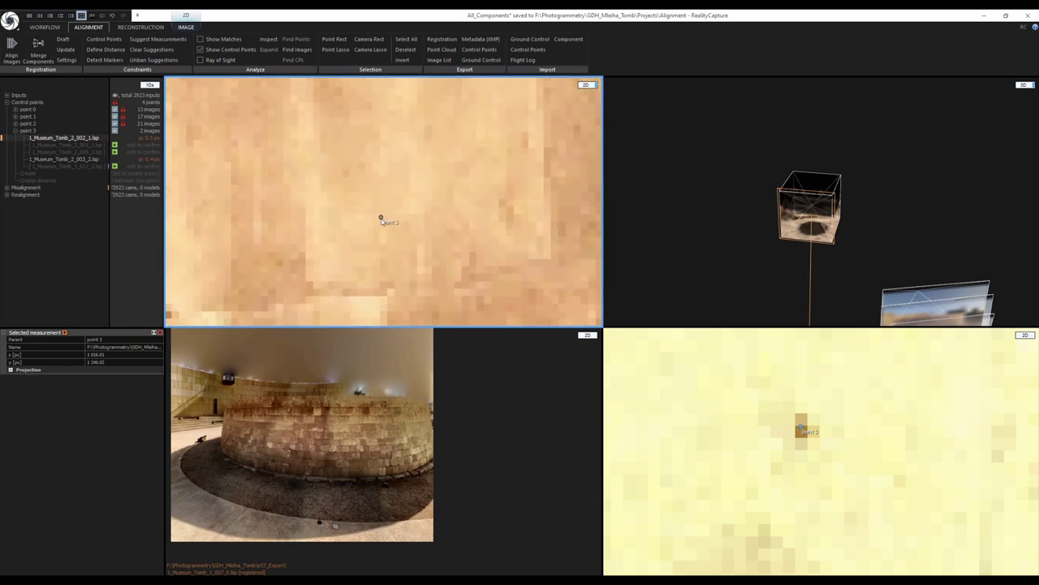
Place point 3 on the matching dark spot in the image 1_Museum_Tomb_2_001_1
{"action": "key", "text": "Left"}
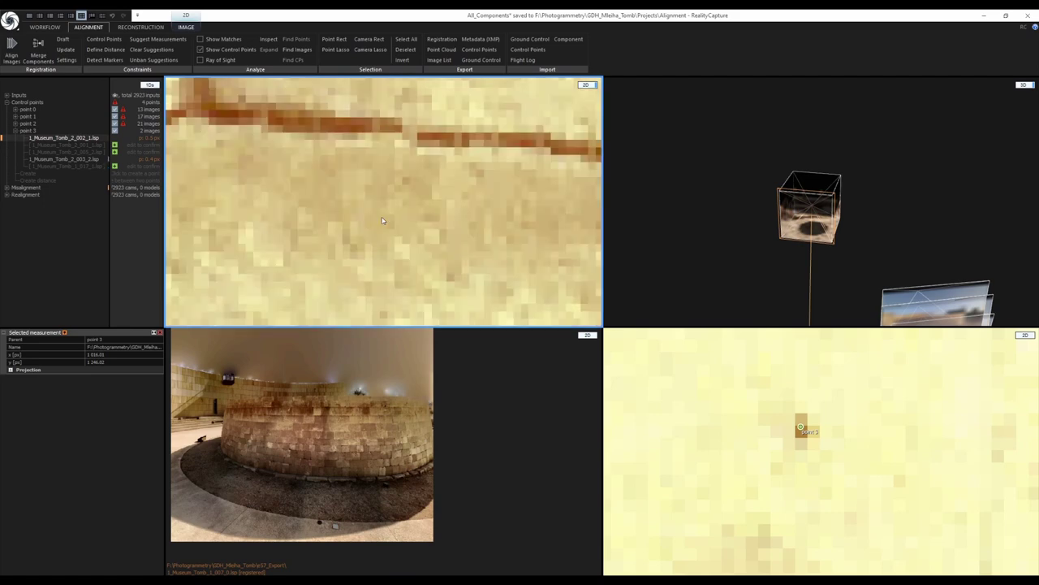
{"action": "scroll", "coordinate": [384, 221], "scroll_direction": "down", "scroll_amount": 10}
{"action": "scroll", "coordinate": [332, 214], "scroll_direction": "up", "scroll_amount": 8}
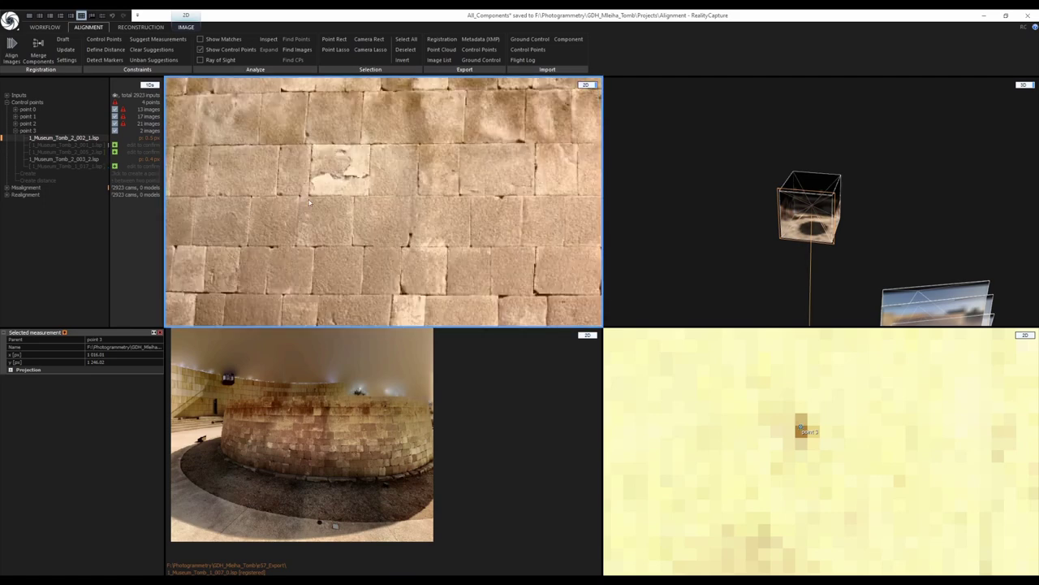
{"action": "scroll", "coordinate": [307, 200], "scroll_direction": "down", "scroll_amount": 6}
{"action": "scroll", "coordinate": [401, 223], "scroll_direction": "up", "scroll_amount": 8}
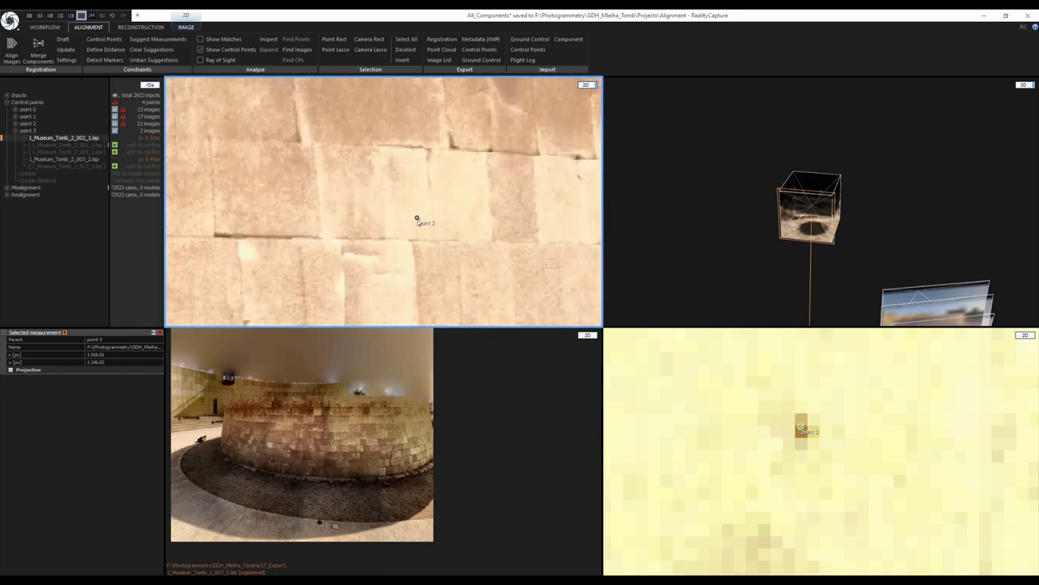
{"action": "scroll", "coordinate": [418, 218], "scroll_direction": "up", "scroll_amount": 5}
{"action": "mouse_move", "coordinate": [417, 218]}
{"action": "left_mouse_down"}
{"action": "mouse_move", "coordinate": [381, 198]}
{"action": "mouse_move", "coordinate": [419, 213]}
{"action": "left_mouse_up"}
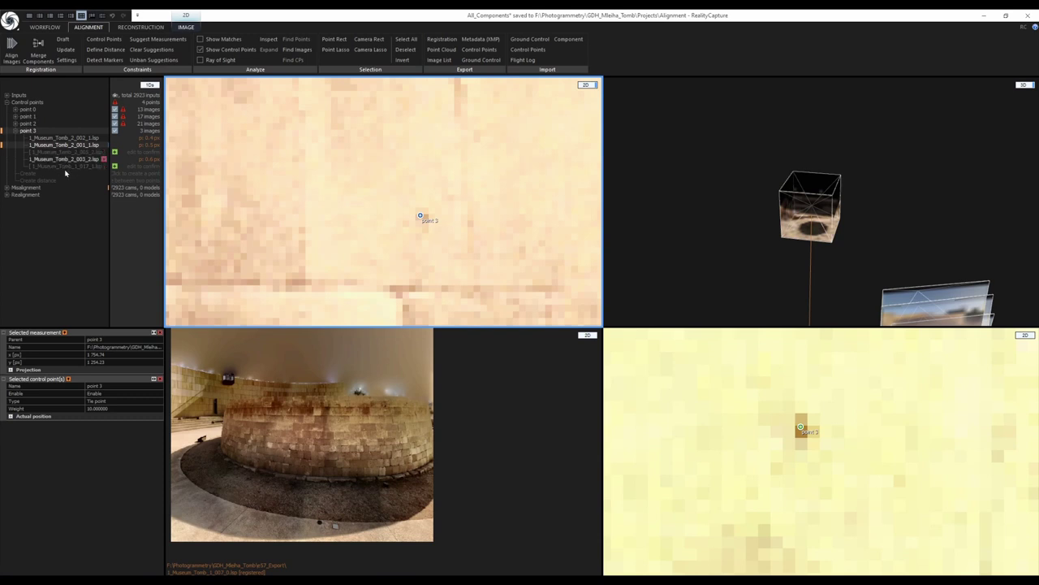
Clear the remaining suggested measurements of control point 3
{"action": "left_click", "coordinate": [29, 132]}
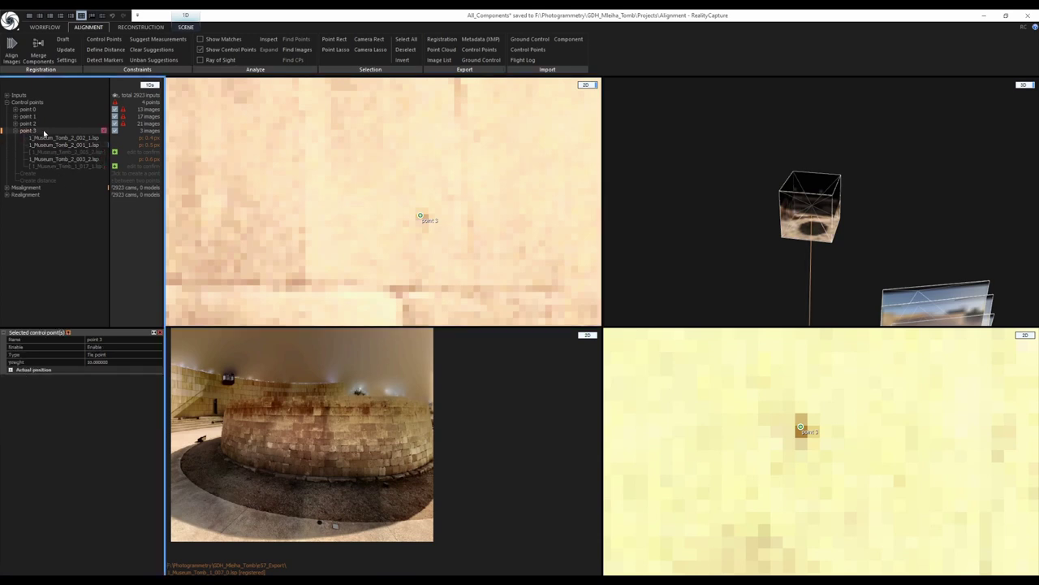
{"action": "left_click", "coordinate": [153, 50]}
{"action": "scroll", "coordinate": [405, 203], "scroll_direction": "down", "scroll_amount": 6}
{"action": "scroll", "coordinate": [404, 205], "scroll_direction": "up", "scroll_amount": 2}
{"action": "scroll", "coordinate": [410, 208], "scroll_direction": "up", "scroll_amount": 3}
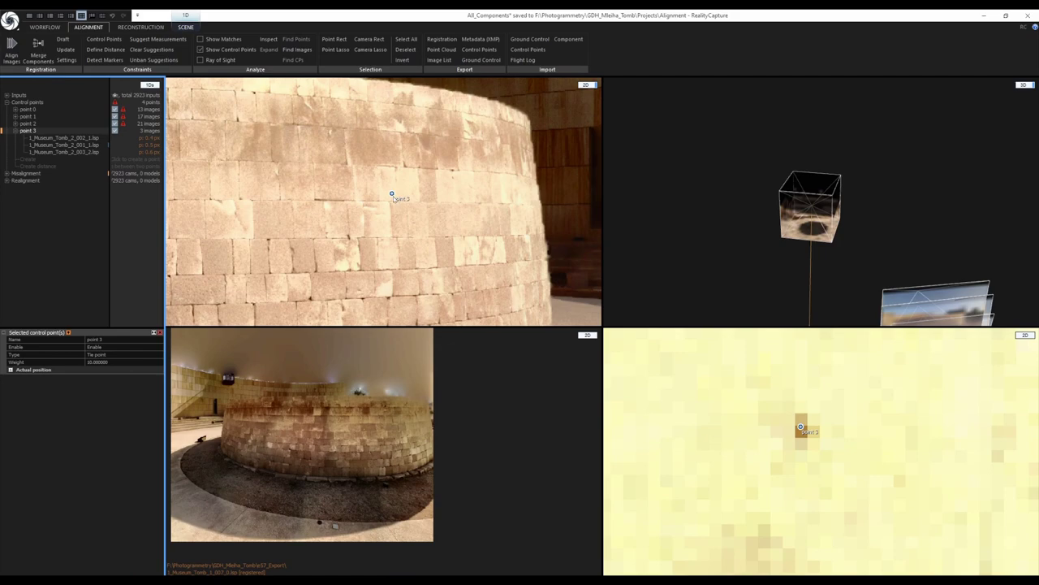
Lasso-select the tie points on the wall section near point 3 in the scene and find the images that see them
{"action": "scroll", "coordinate": [774, 246], "scroll_direction": "down", "scroll_amount": 5}
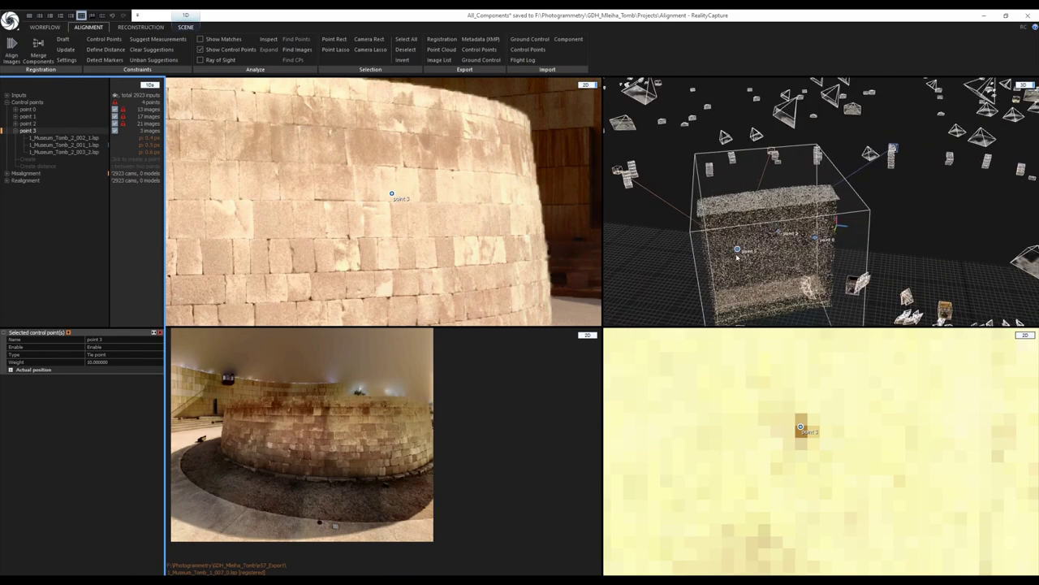
{"action": "left_click_drag", "start_coordinate": [718, 233], "coordinate": [696, 266]}
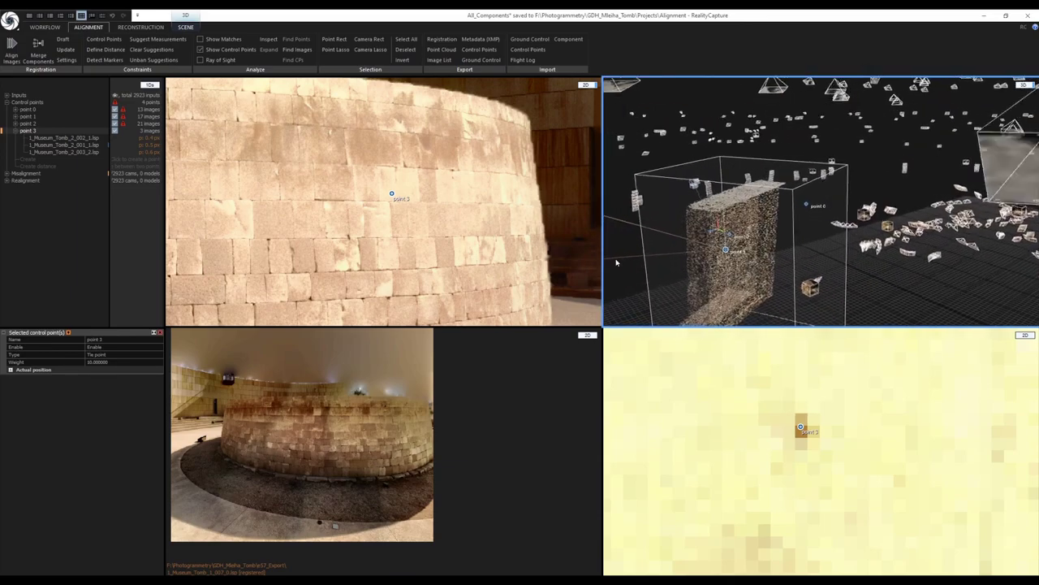
{"action": "scroll", "coordinate": [696, 266], "scroll_direction": "up", "scroll_amount": 3}
{"action": "scroll", "coordinate": [659, 260], "scroll_direction": "up", "scroll_amount": 3}
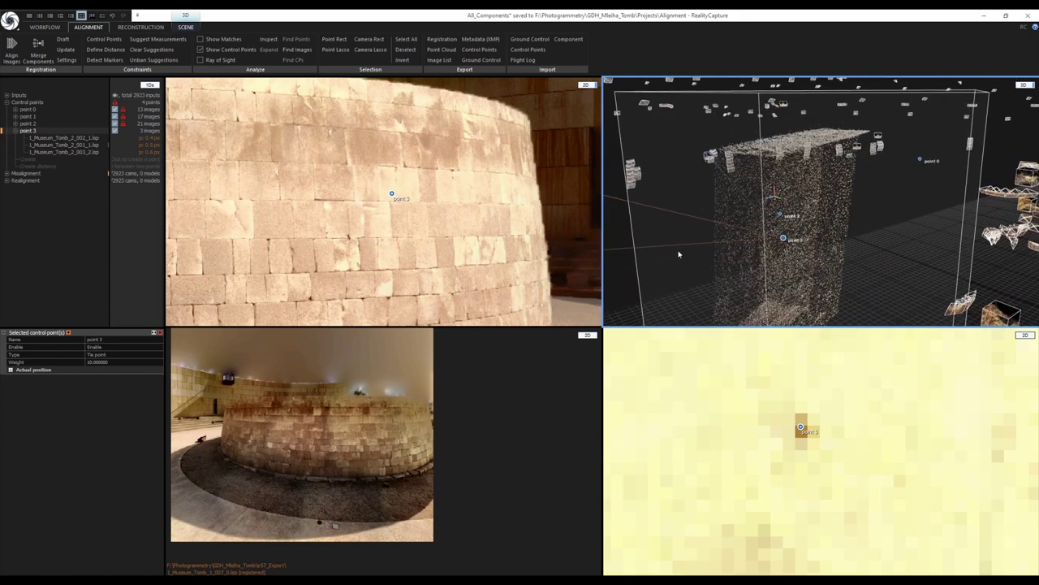
{"action": "key", "text": "l"}
{"action": "left_click_drag", "start_coordinate": [736, 235], "coordinate": [737, 236]}
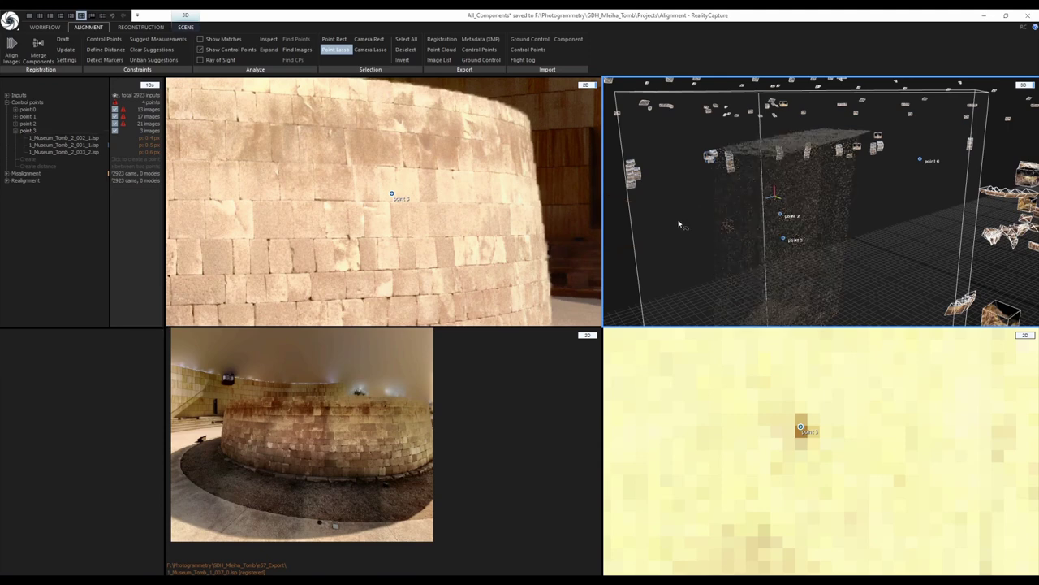
{"action": "key", "text": "Escape"}
{"action": "left_click", "coordinate": [298, 49]}
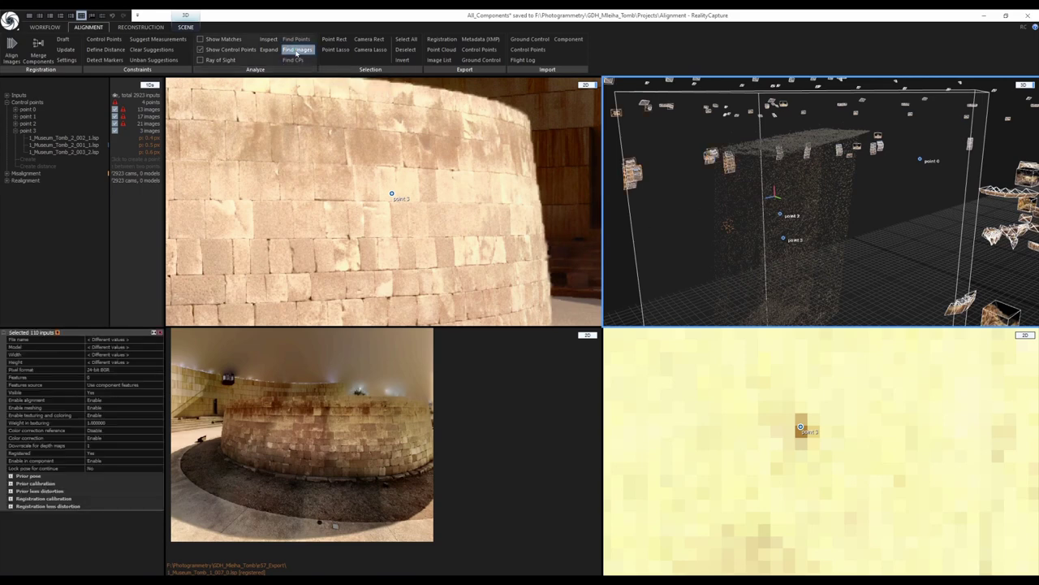
Locate the selected cameras around the tomb and show a distant ground-level one's photo in place of the dark tomb image
{"action": "scroll", "coordinate": [733, 216], "scroll_direction": "down", "scroll_amount": 5}
{"action": "left_click_drag", "start_coordinate": [722, 237], "coordinate": [715, 300]}
{"action": "scroll", "coordinate": [787, 244], "scroll_direction": "down", "scroll_amount": 4}
{"action": "scroll", "coordinate": [776, 271], "scroll_direction": "down", "scroll_amount": 3}
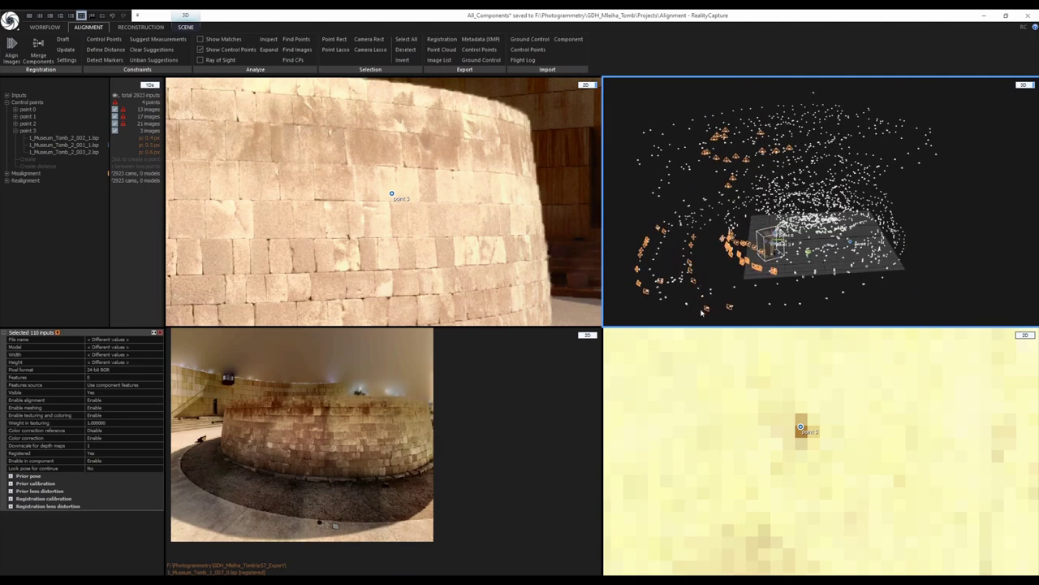
{"action": "scroll", "coordinate": [714, 300], "scroll_direction": "up", "scroll_amount": 3}
{"action": "scroll", "coordinate": [714, 296], "scroll_direction": "up", "scroll_amount": 5}
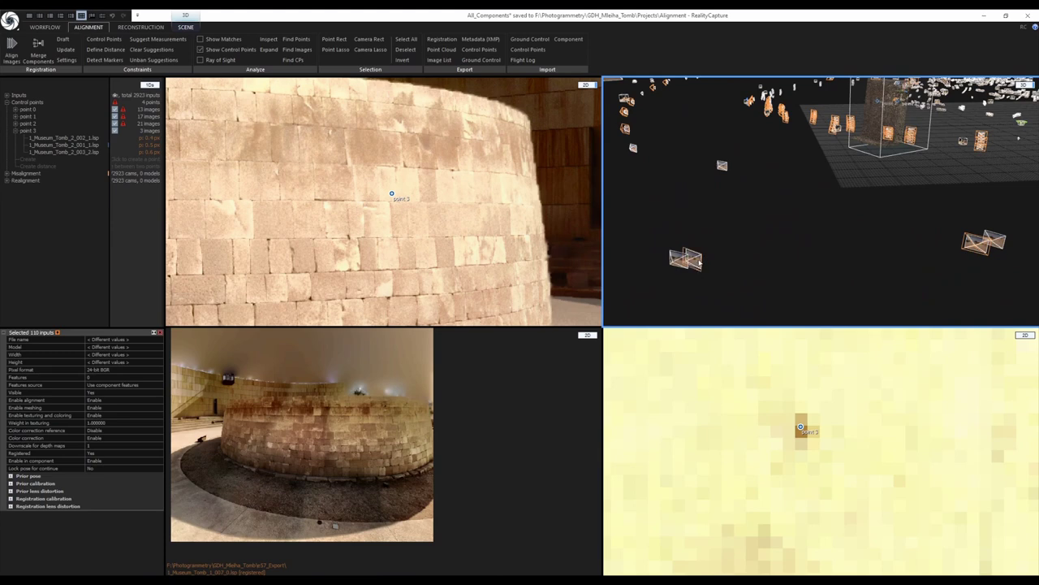
{"action": "left_click_drag", "start_coordinate": [697, 264], "coordinate": [405, 429]}
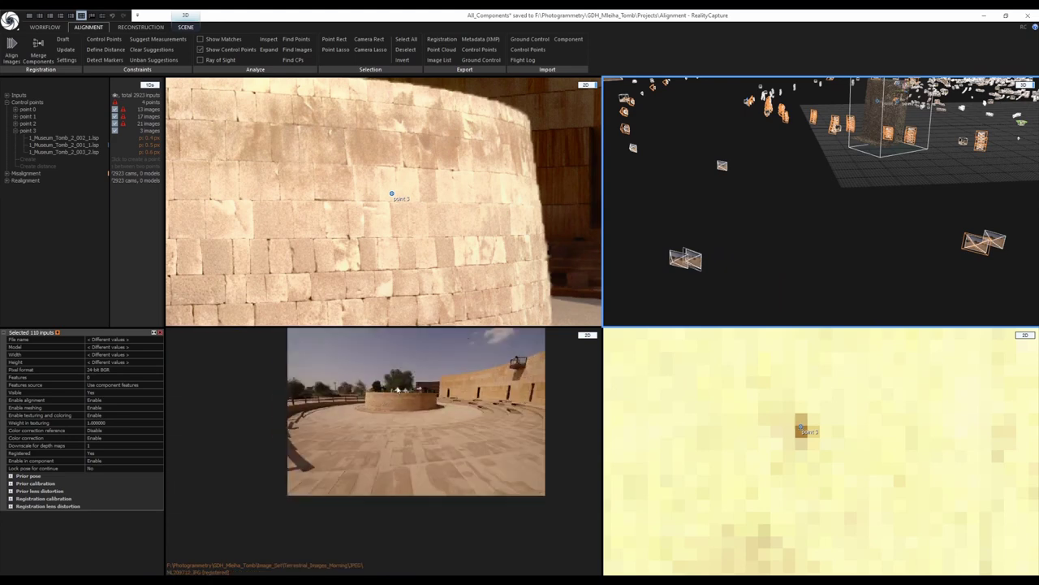
Look through the Terrestrial_Images_Morning photos for a clear view of the tomb wall section containing point 3
{"action": "scroll", "coordinate": [410, 410], "scroll_direction": "down", "scroll_amount": 3}
{"action": "left_click", "coordinate": [424, 369]}
{"action": "scroll", "coordinate": [372, 428], "scroll_direction": "down", "scroll_amount": 2}
{"action": "scroll", "coordinate": [390, 407], "scroll_direction": "up", "scroll_amount": 2}
{"action": "scroll", "coordinate": [392, 414], "scroll_direction": "down", "scroll_amount": 2}
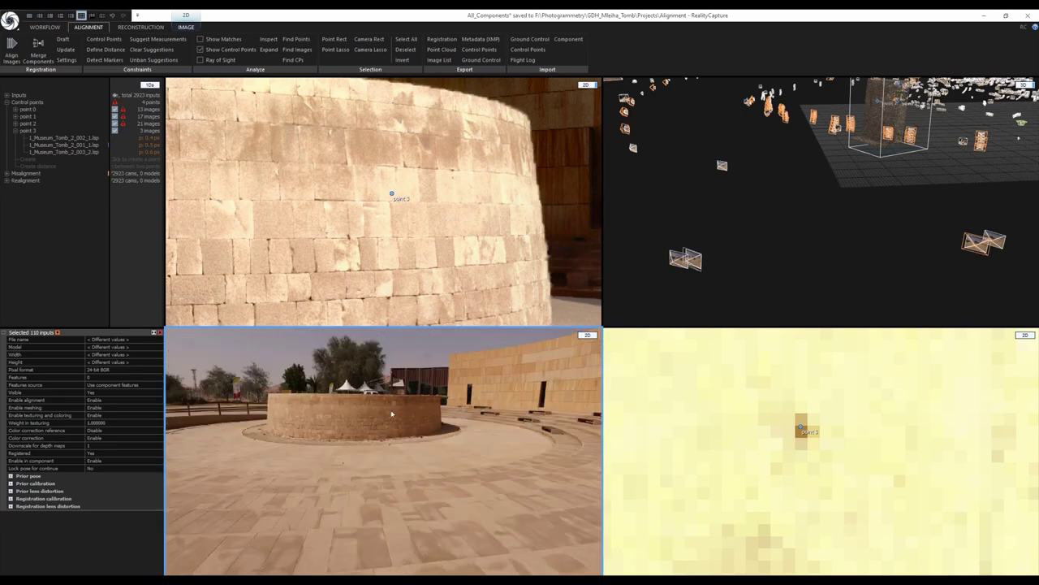
{"action": "key", "text": "Page_Down"}
{"action": "key", "text": "Page_Down"}
{"action": "key", "text": "Page_Down"}
{"action": "key", "text": "Page_Down"}
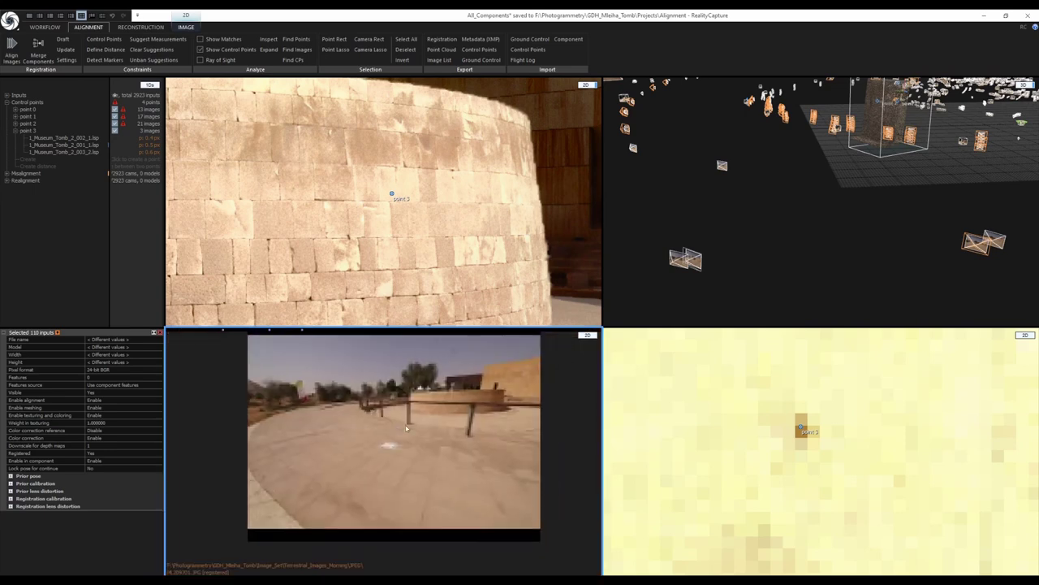
{"action": "key", "text": "Page_Down"}
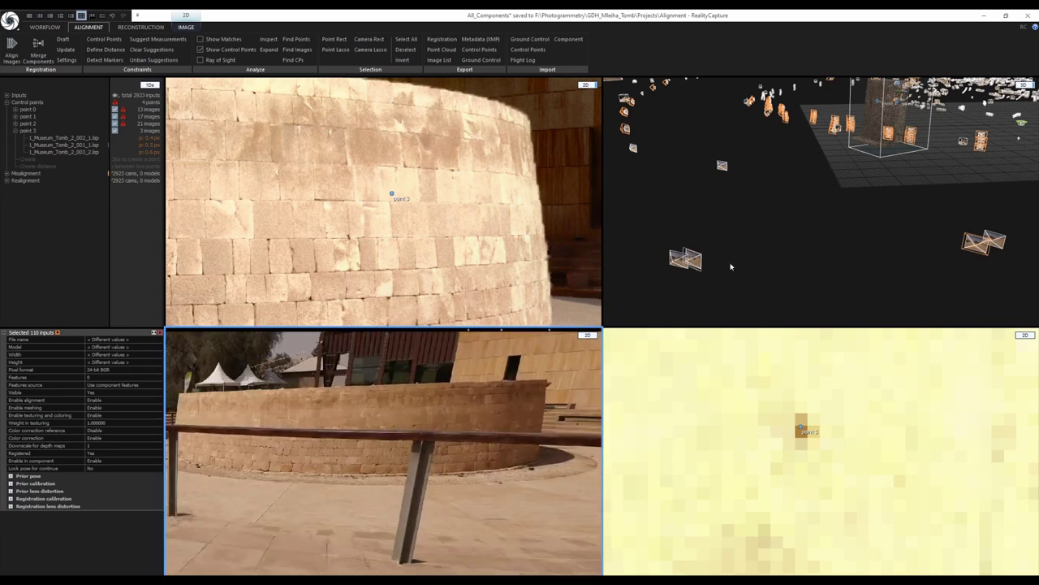
{"action": "scroll", "coordinate": [756, 267], "scroll_direction": "down", "scroll_amount": 3}
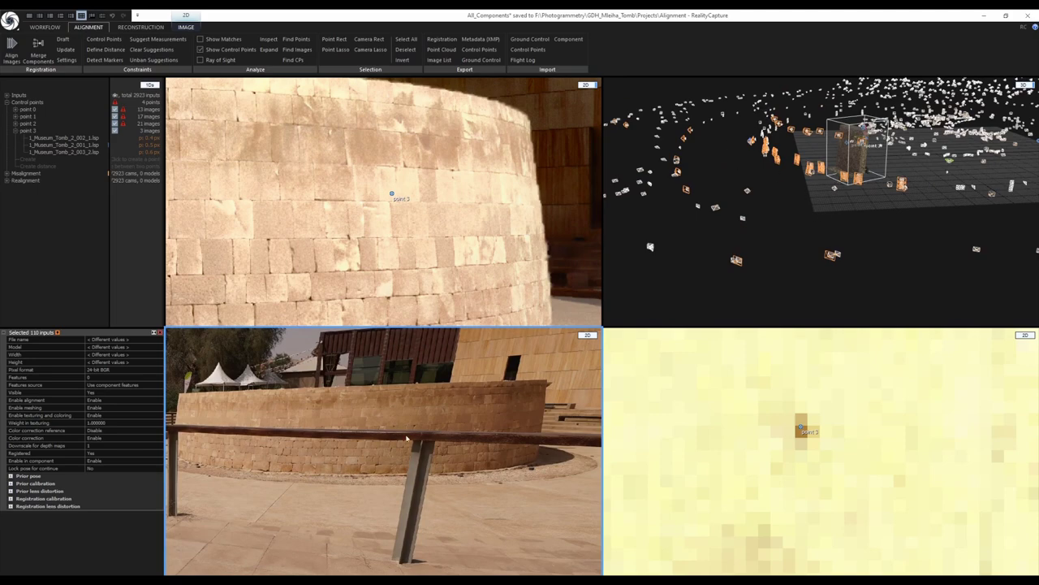
{"action": "key", "text": "Page_Down"}
{"action": "key", "text": "Page_Down"}
{"action": "key", "text": "Page_Down"}
{"action": "key", "text": "Page_Down"}
{"action": "key", "text": "Page_Down"}
{"action": "key", "text": "Page_Down"}
{"action": "key", "text": "Page_Down"}
{"action": "key", "text": "Page_Down"}
{"action": "key", "text": "Page_Down"}
{"action": "key", "text": "Page_Down"}
{"action": "key", "text": "Page_Down"}
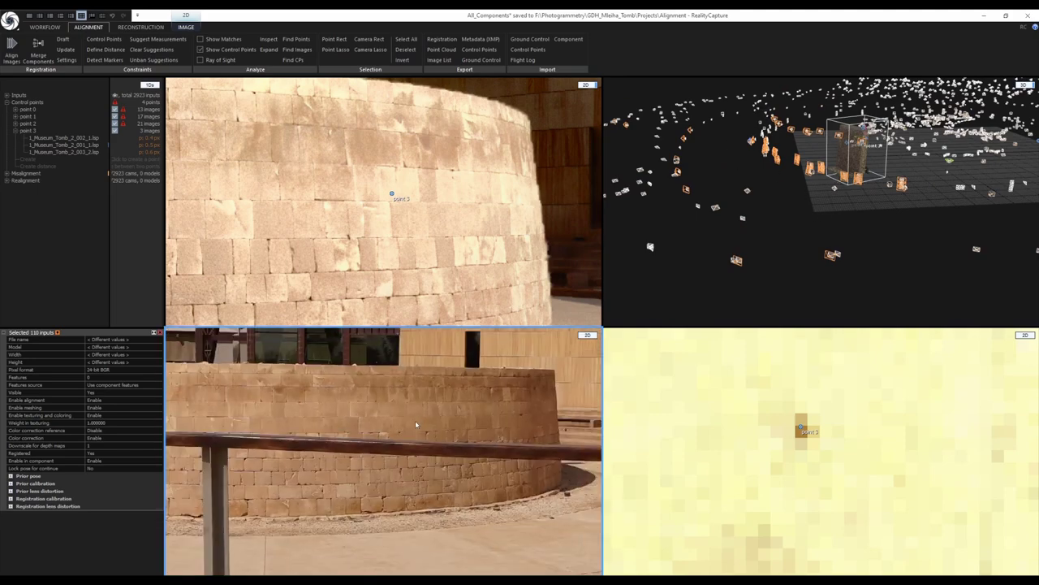
{"action": "key", "text": "Page_Down"}
{"action": "key", "text": "Page_Down"}
{"action": "key", "text": "Page_Down"}
{"action": "key", "text": "Page_Down"}
{"action": "key", "text": "Page_Down"}
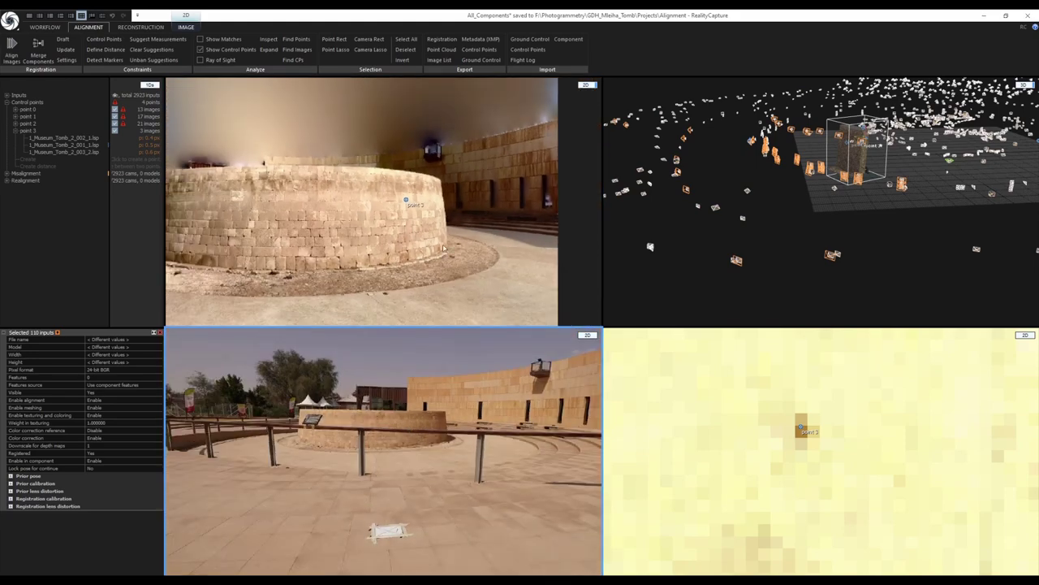
Examine where point 3 sits among the surrounding wall blocks in the two Museum_Tomb reference images
{"action": "scroll", "coordinate": [842, 435], "scroll_direction": "down", "scroll_amount": 10}
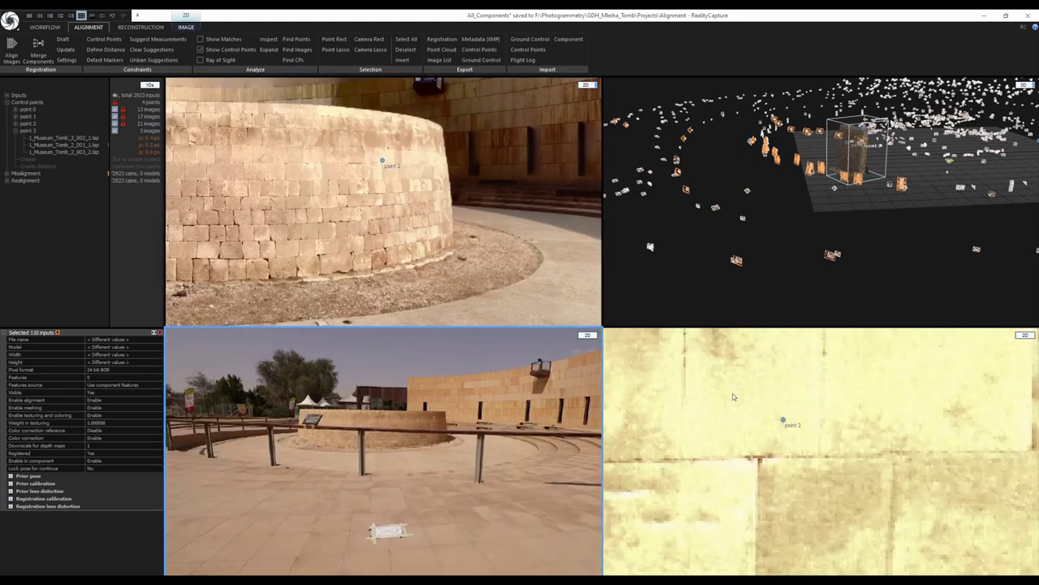
{"action": "scroll", "coordinate": [733, 473], "scroll_direction": "up", "scroll_amount": 2}
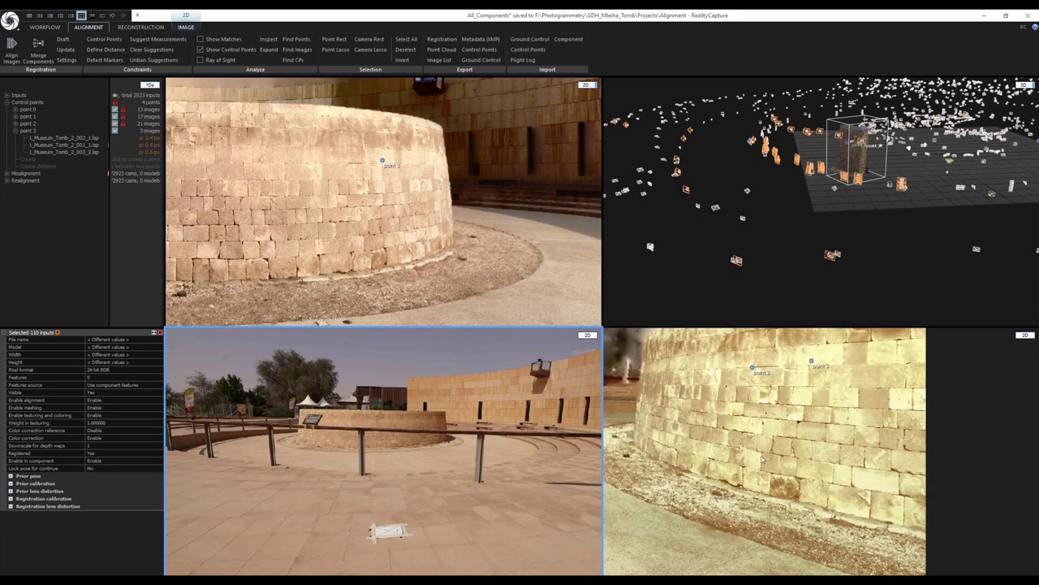
{"action": "scroll", "coordinate": [782, 498], "scroll_direction": "up", "scroll_amount": 2}
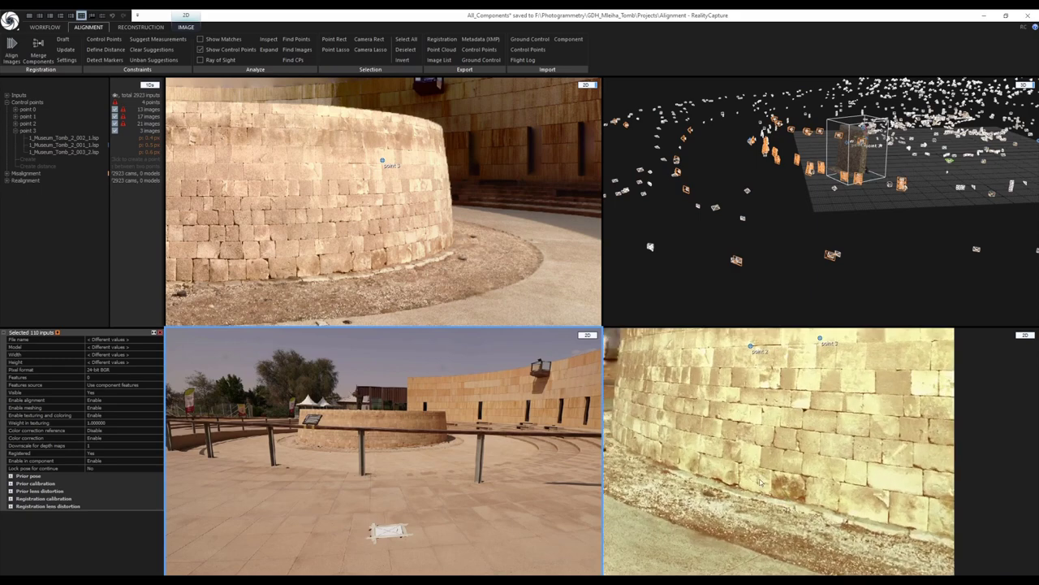
{"action": "scroll", "coordinate": [319, 210], "scroll_direction": "down", "scroll_amount": 3}
{"action": "scroll", "coordinate": [395, 428], "scroll_direction": "up", "scroll_amount": 5}
{"action": "scroll", "coordinate": [395, 428], "scroll_direction": "down", "scroll_amount": 5}
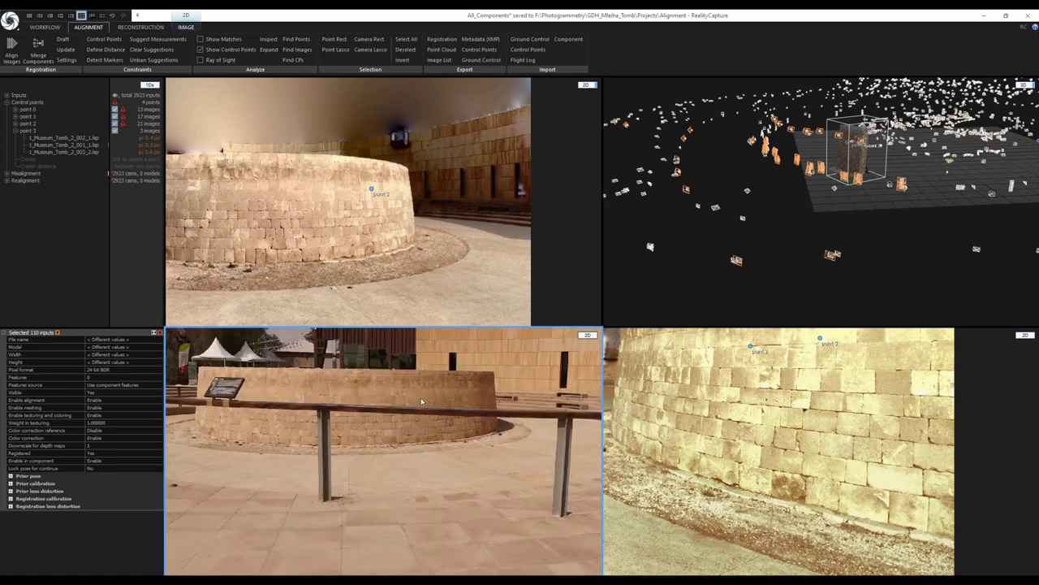
Browse further Terrestrial_Images_Morning photos for a close, unobstructed view of the tomb wall section that contains point 3
{"action": "scroll", "coordinate": [411, 431], "scroll_direction": "down", "scroll_amount": 4}
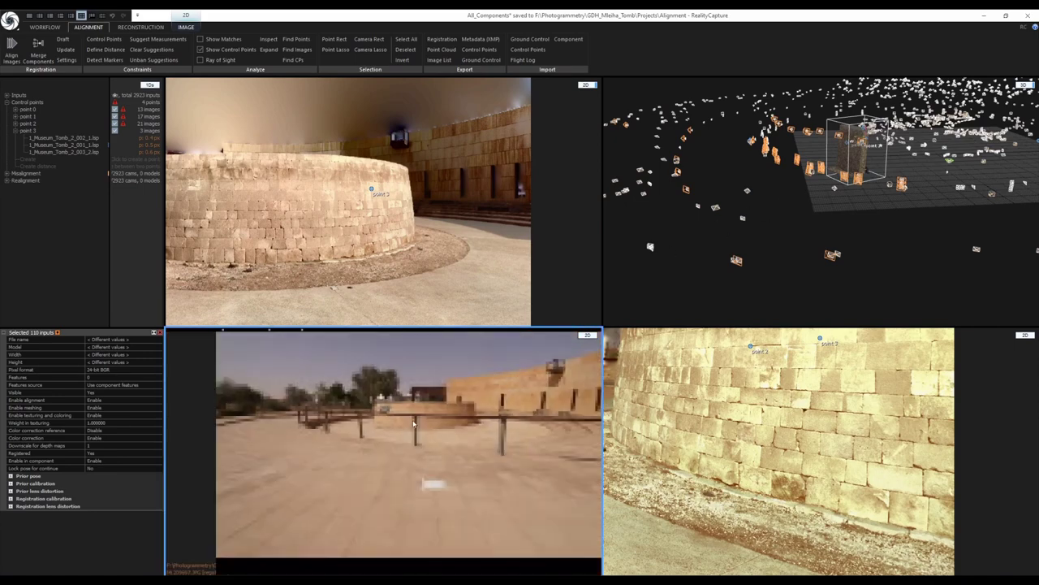
{"action": "key", "text": "Left"}
{"action": "key", "text": "Left"}
{"action": "key", "text": "Left"}
{"action": "key", "text": "Left"}
{"action": "key", "text": "Left"}
{"action": "key", "text": "Left"}
{"action": "key", "text": "Left"}
{"action": "key", "text": "Left"}
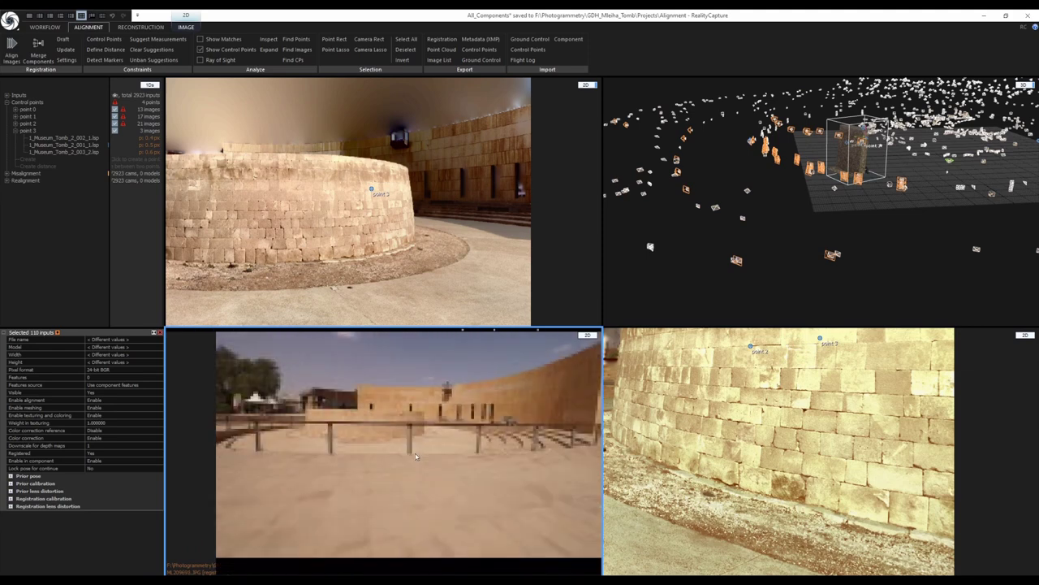
{"action": "key", "text": "Left"}
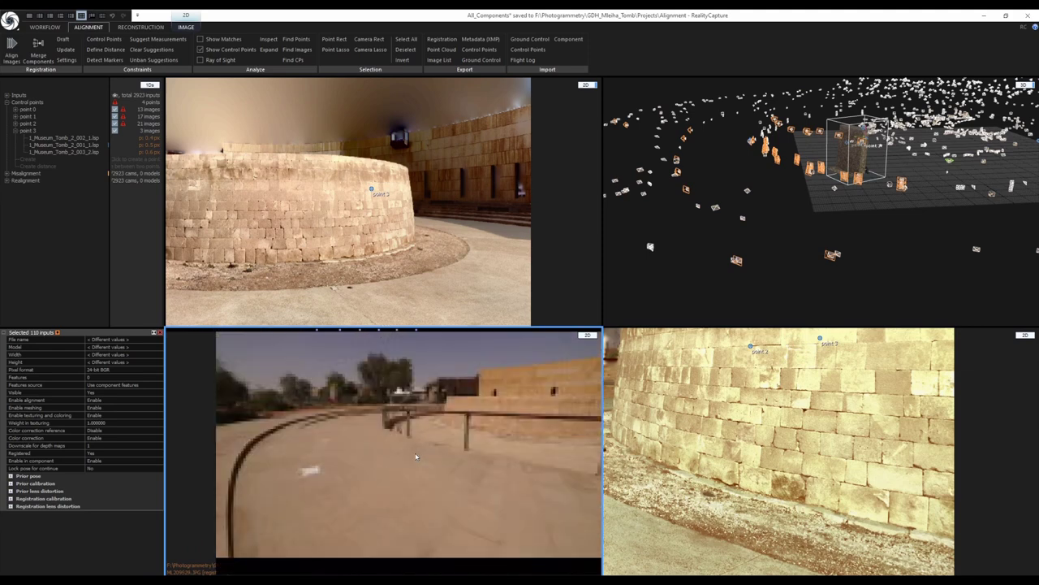
{"action": "key", "text": "Left"}
{"action": "key", "text": "Left"}
{"action": "key", "text": "Left"}
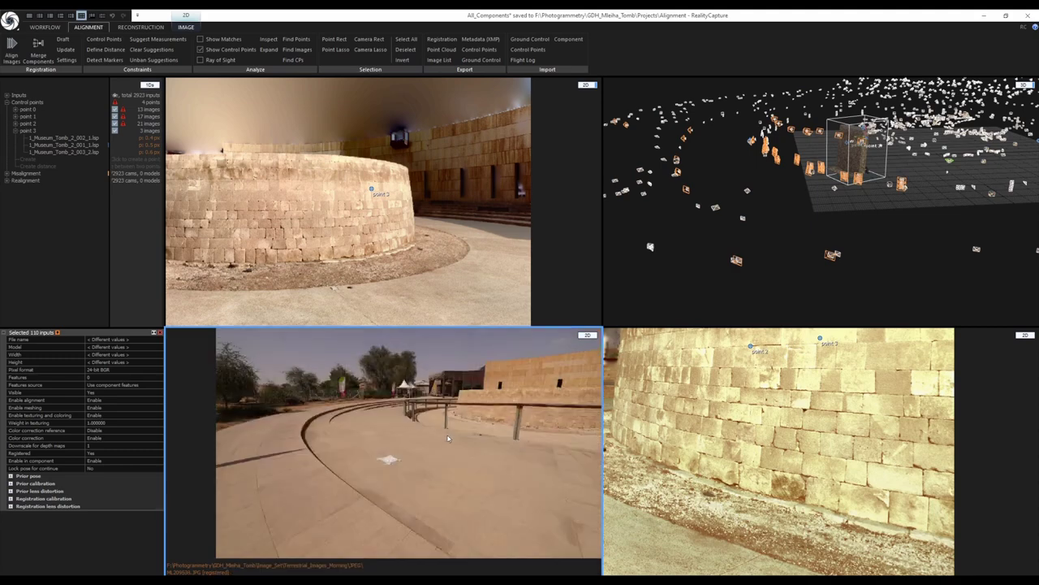
{"action": "key", "text": "Left"}
{"action": "key", "text": "Left"}
{"action": "key", "text": "Left"}
{"action": "key", "text": "Left"}
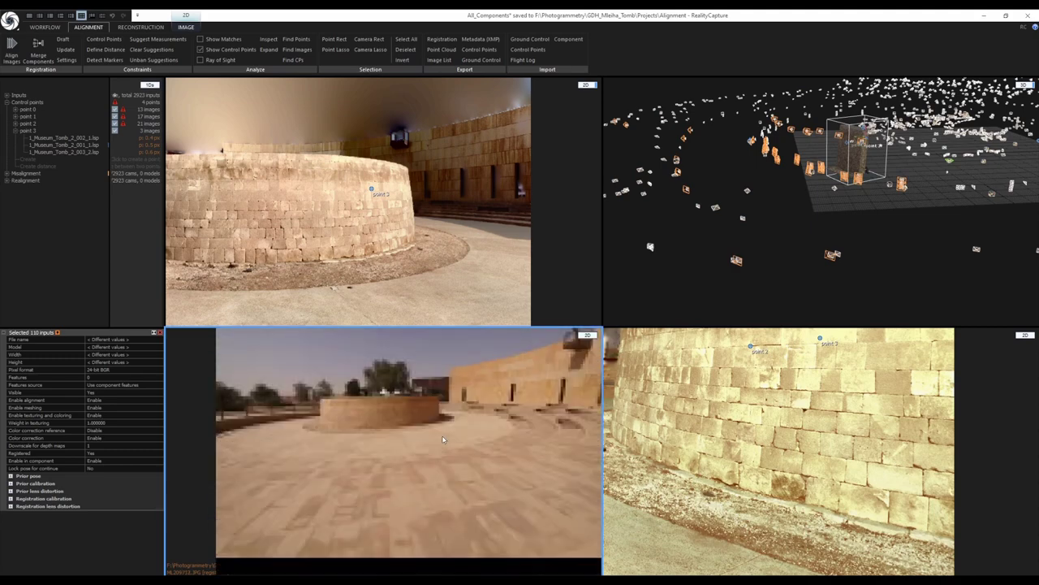
{"action": "key", "text": "Left"}
{"action": "key", "text": "Left"}
{"action": "key", "text": "Left"}
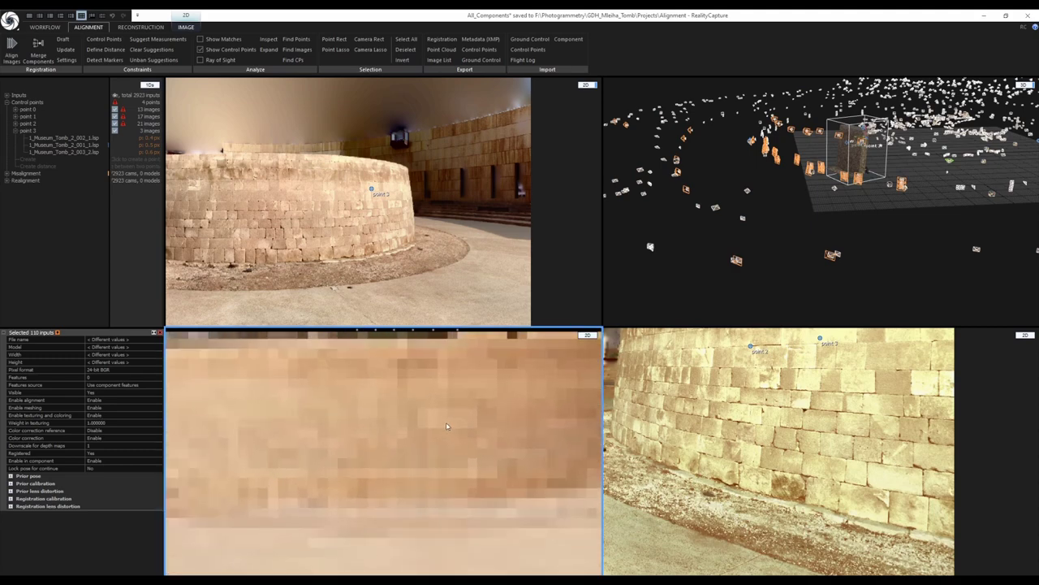
{"action": "key", "text": "Left"}
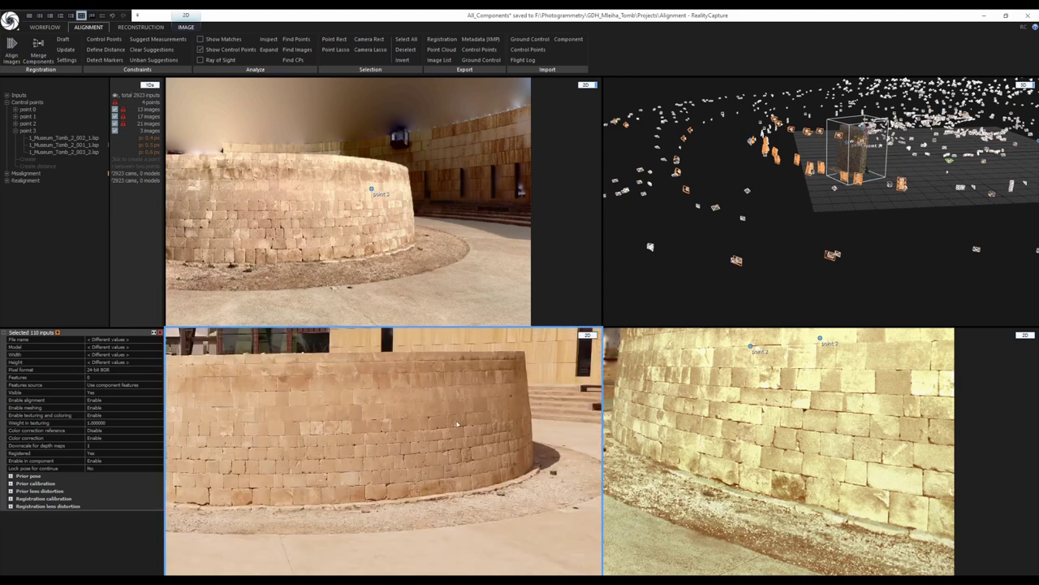
{"action": "key", "text": "Left"}
{"action": "key", "text": "Left"}
{"action": "key", "text": "Left"}
{"action": "key", "text": "Left"}
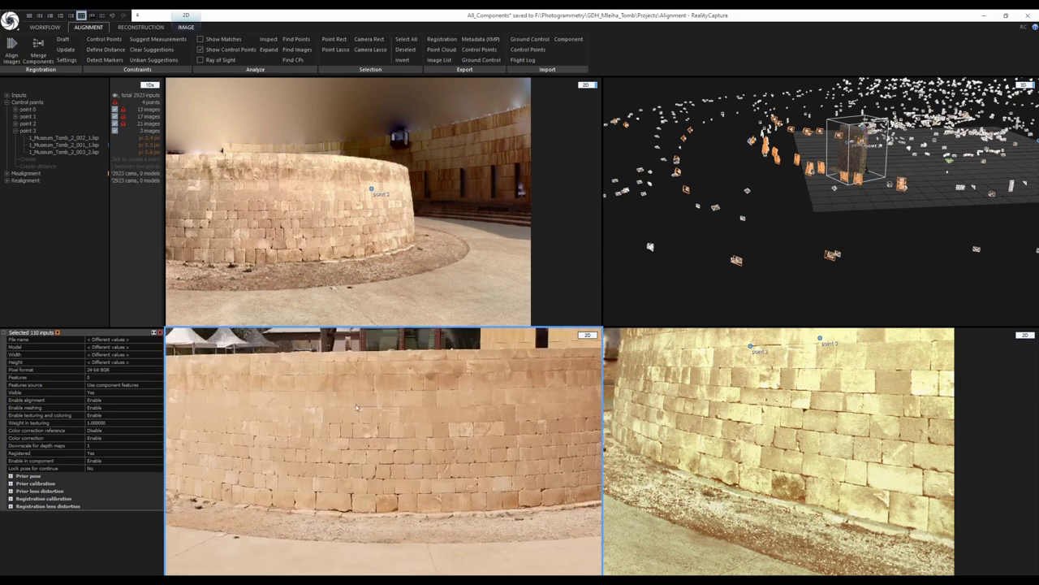
Compare the blocks around point 3 in the Museum_Tomb reference with the close morning photo to find the same dark wall spot
{"action": "scroll", "coordinate": [336, 407], "scroll_direction": "up", "scroll_amount": 6}
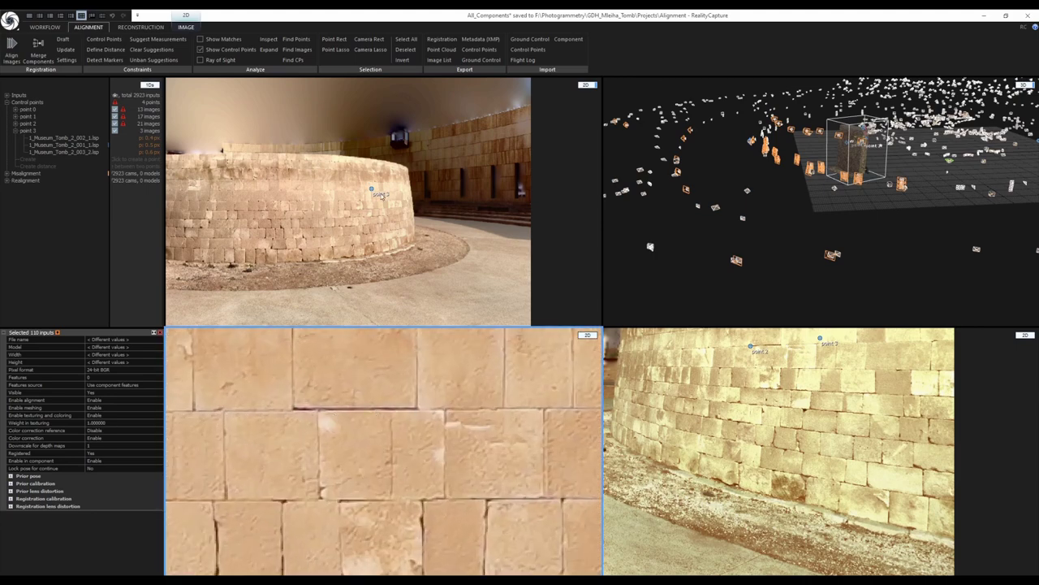
{"action": "scroll", "coordinate": [381, 195], "scroll_direction": "up", "scroll_amount": 6}
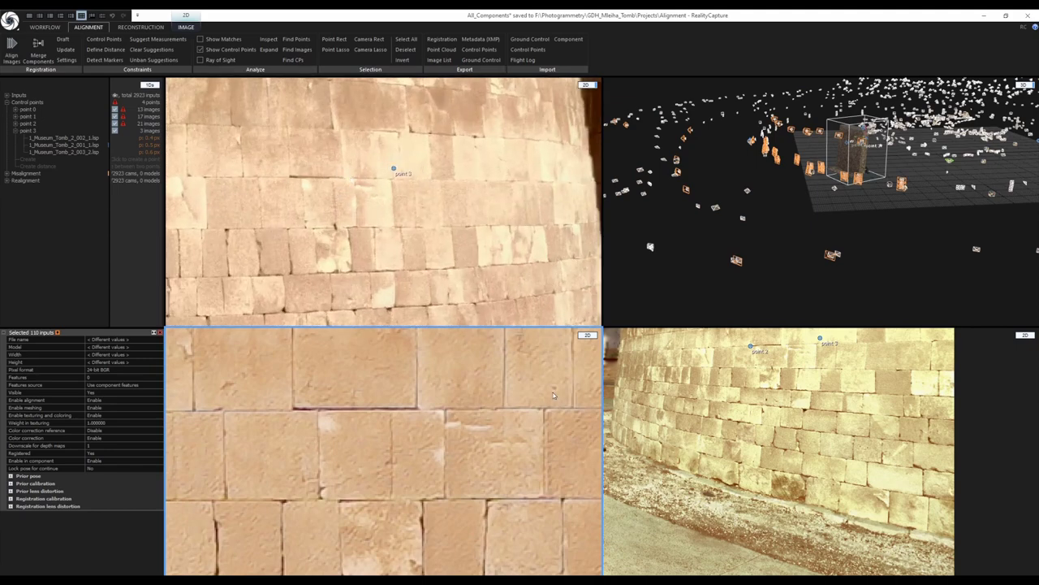
{"action": "scroll", "coordinate": [357, 159], "scroll_direction": "up", "scroll_amount": 4}
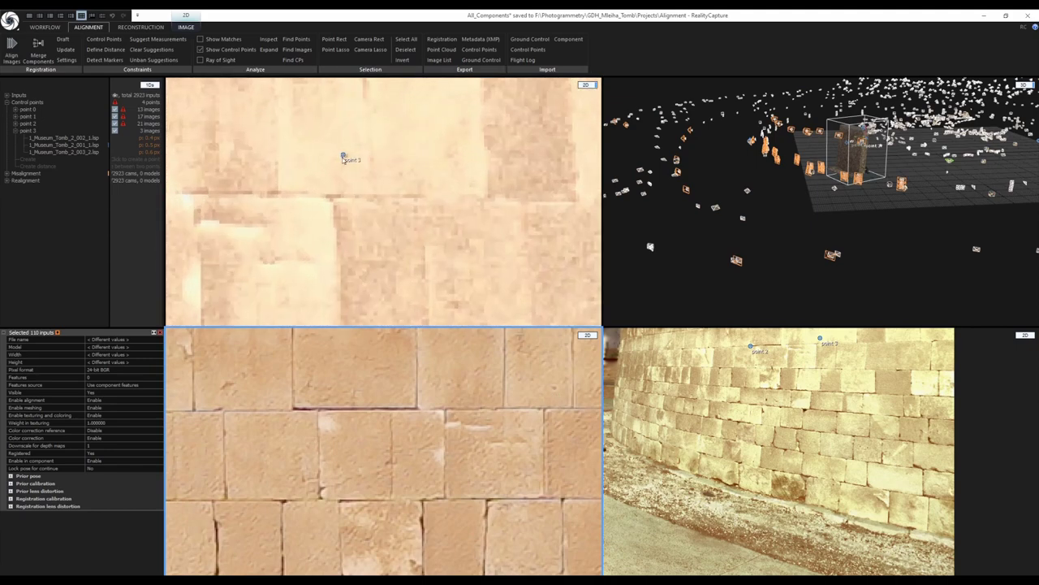
{"action": "scroll", "coordinate": [547, 383], "scroll_direction": "up", "scroll_amount": 2}
{"action": "scroll", "coordinate": [547, 382], "scroll_direction": "down", "scroll_amount": 2}
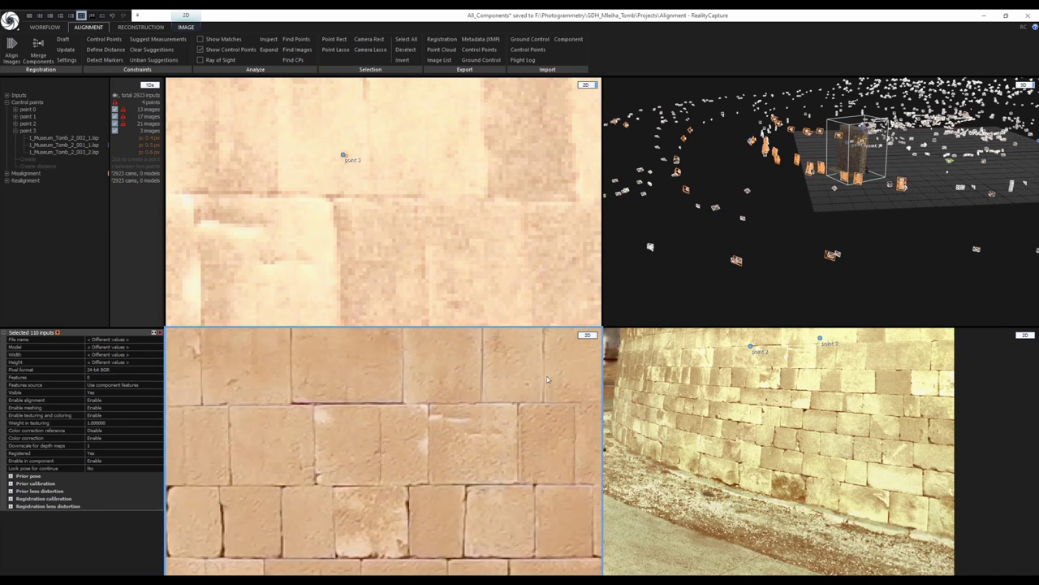
{"action": "scroll", "coordinate": [548, 383], "scroll_direction": "up", "scroll_amount": 3}
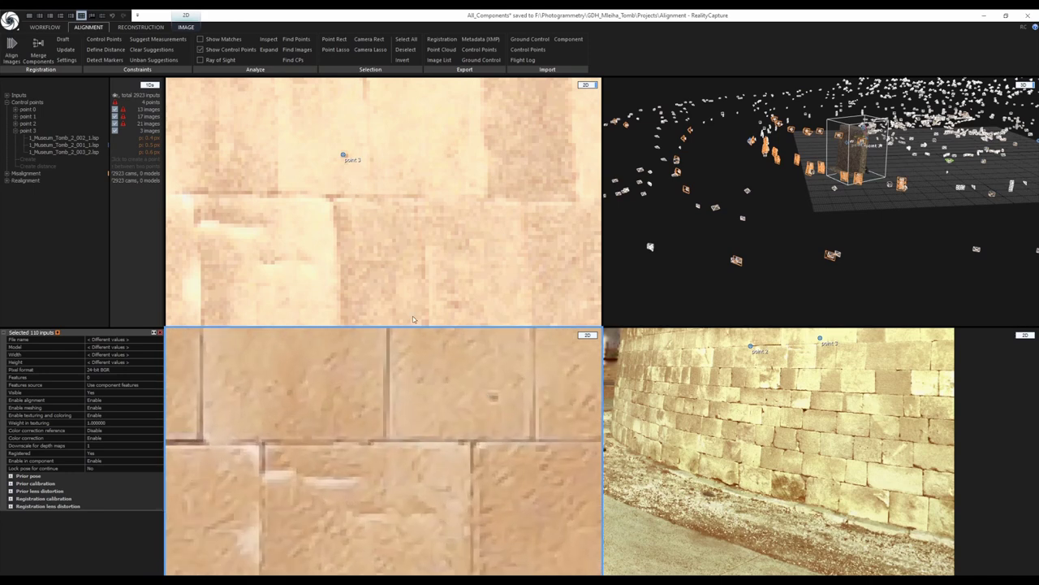
{"action": "key", "text": "F3"}
{"action": "left_click", "coordinate": [44, 131]}
{"action": "left_click", "coordinate": [493, 398]}
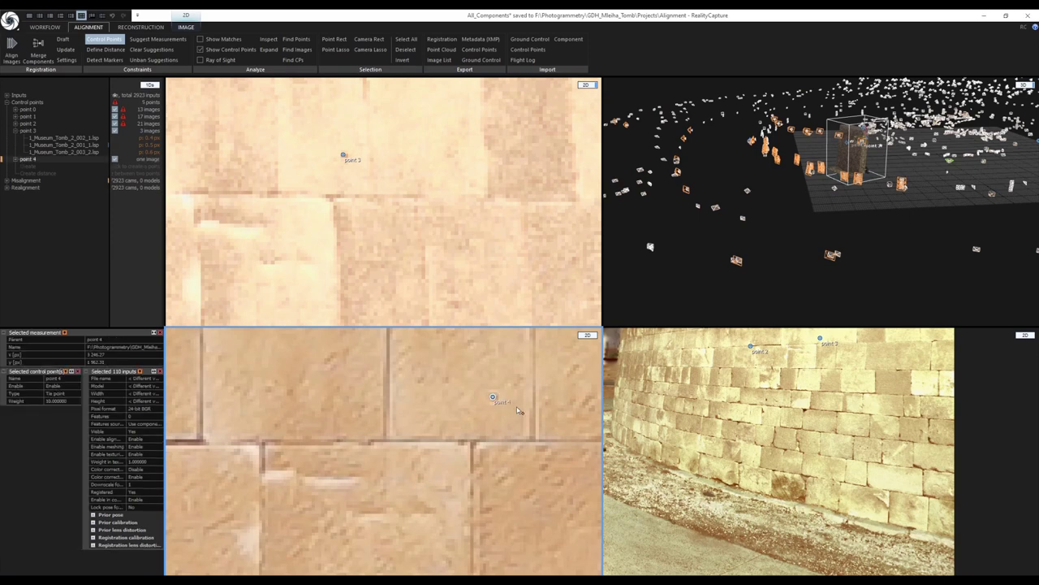
{"action": "key", "text": "Escape"}
{"action": "left_click", "coordinate": [106, 160]}
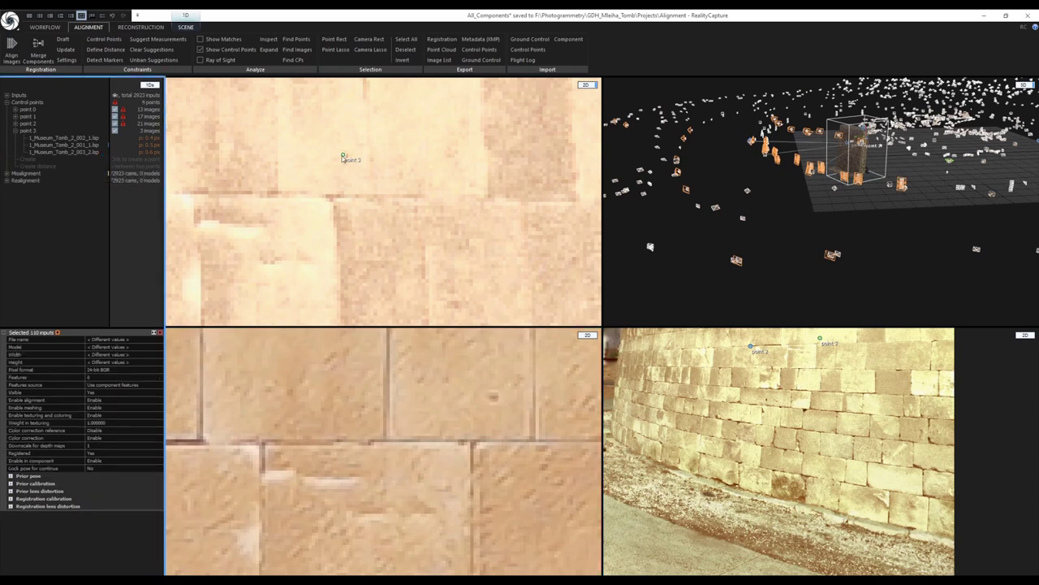
Place the existing point 3 on the dark wall spot in the morning photos ML209774.JPG and ML209775.JPG
{"action": "left_click", "coordinate": [410, 288]}
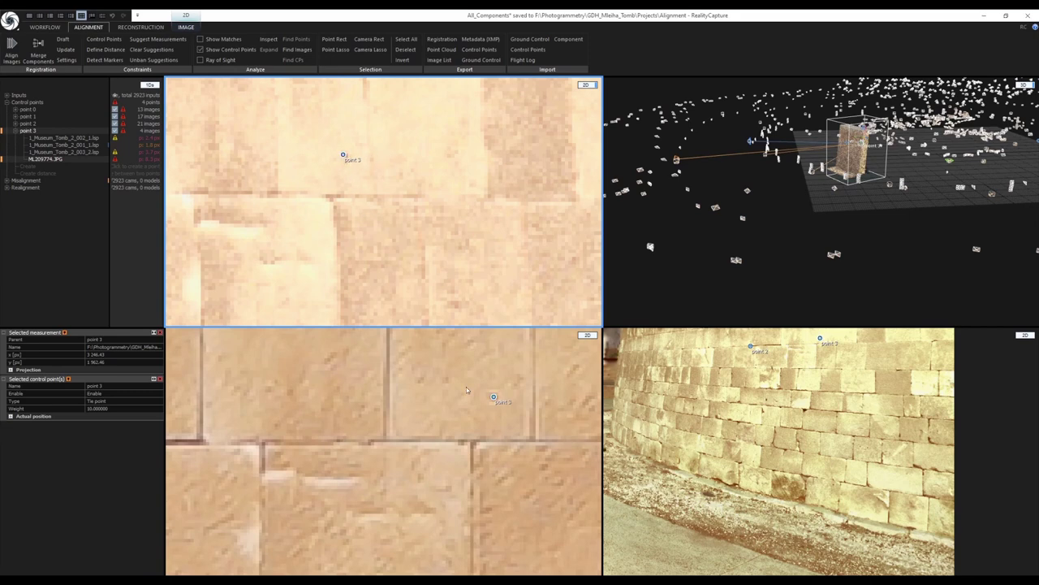
{"action": "scroll", "coordinate": [390, 406], "scroll_direction": "down", "scroll_amount": 4}
{"action": "left_click", "coordinate": [422, 438]}
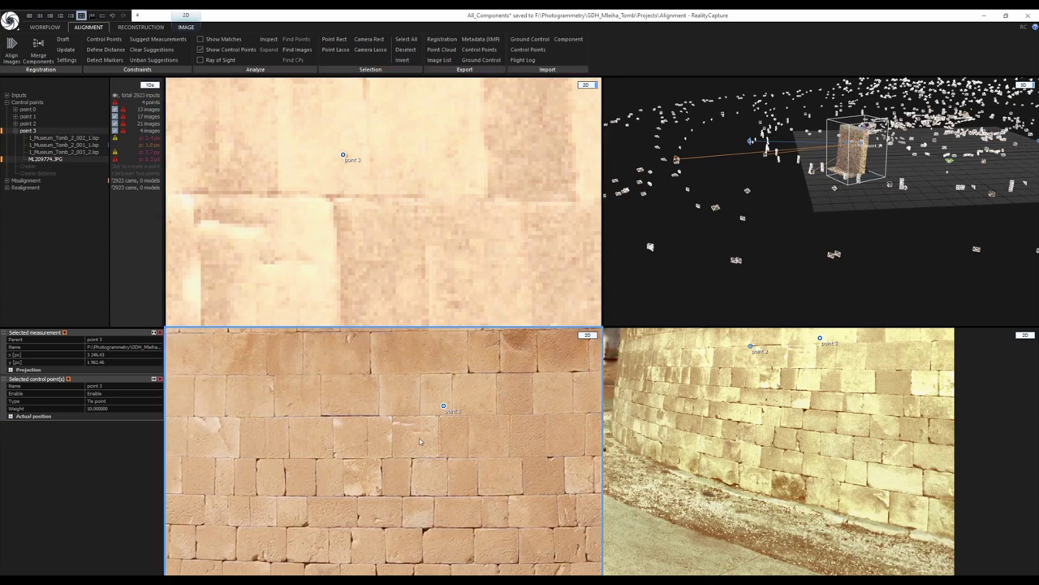
{"action": "scroll", "coordinate": [421, 438], "scroll_direction": "up", "scroll_amount": 8}
{"action": "scroll", "coordinate": [436, 420], "scroll_direction": "down", "scroll_amount": 6}
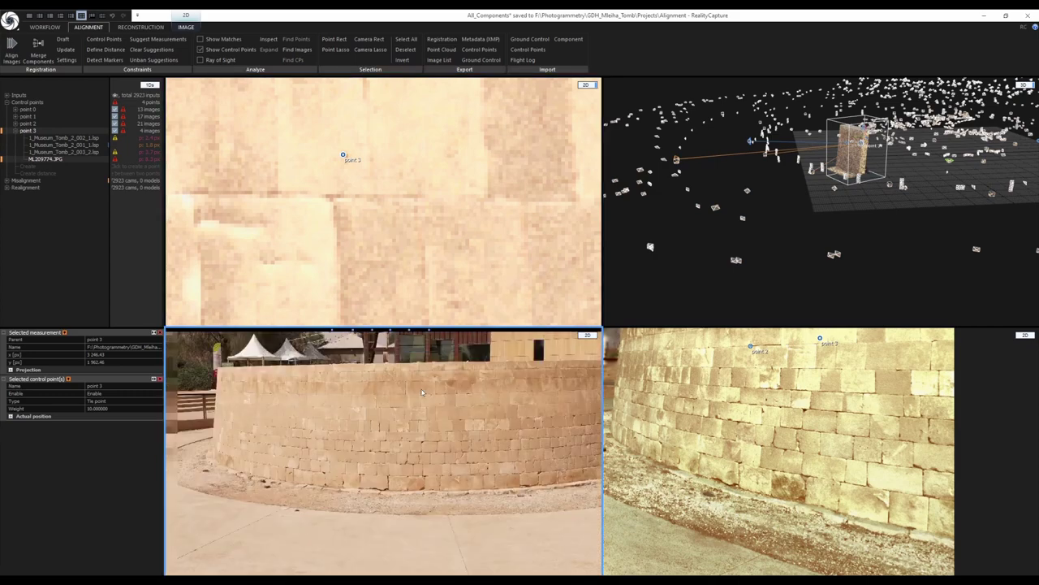
{"action": "scroll", "coordinate": [418, 402], "scroll_direction": "up", "scroll_amount": 5}
{"action": "scroll", "coordinate": [416, 401], "scroll_direction": "up", "scroll_amount": 3}
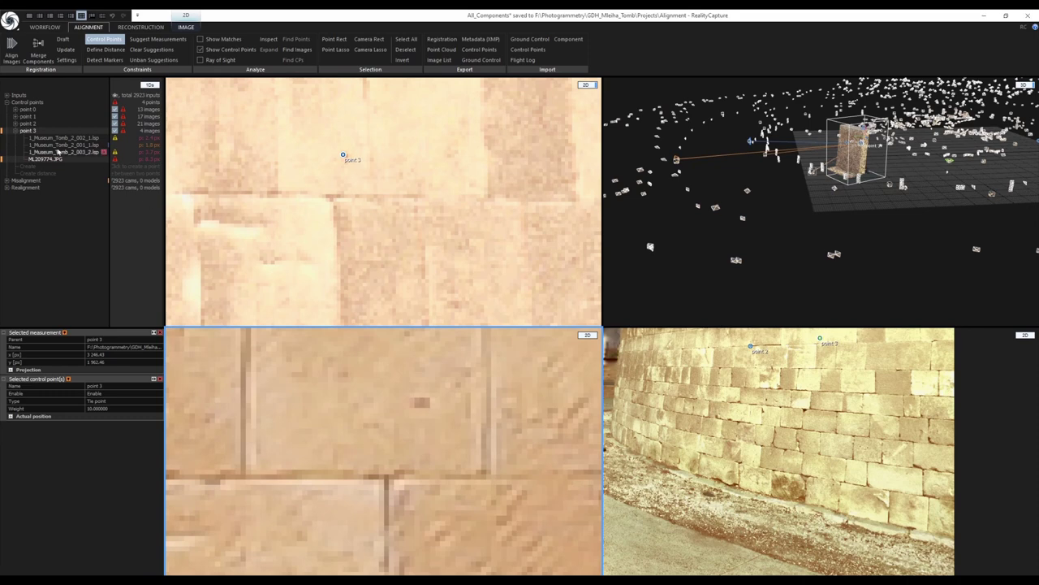
{"action": "left_click", "coordinate": [419, 404]}
{"action": "scroll", "coordinate": [422, 406], "scroll_direction": "down", "scroll_amount": 3}
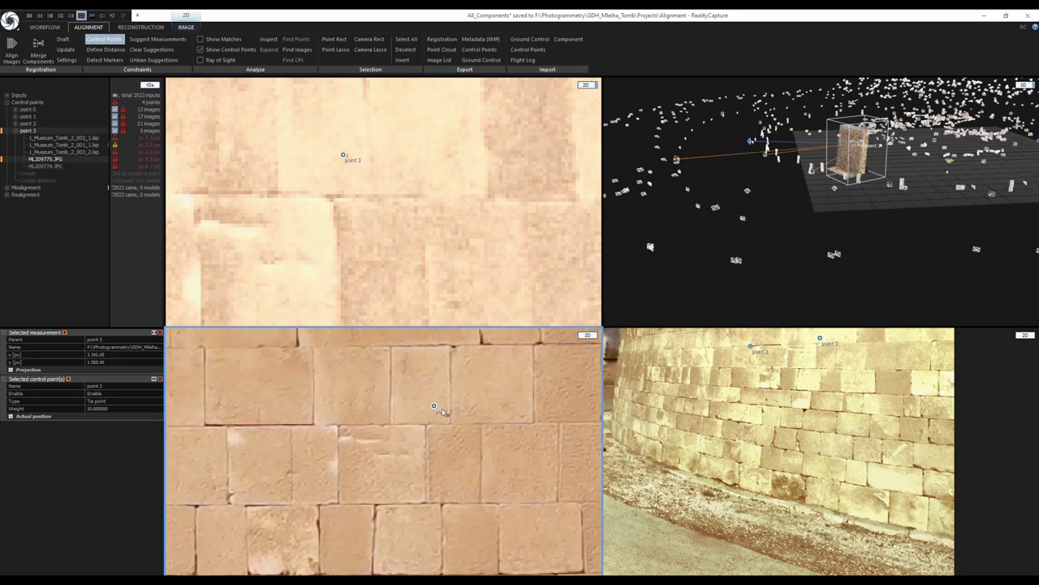
Find the same wall block in ML209776.JPG and place point 3 on its dark spot
{"action": "scroll", "coordinate": [455, 410], "scroll_direction": "down", "scroll_amount": 4}
{"action": "key", "text": "Right"}
{"action": "key", "text": "Right"}
{"action": "key", "text": "Right"}
{"action": "key", "text": "Right"}
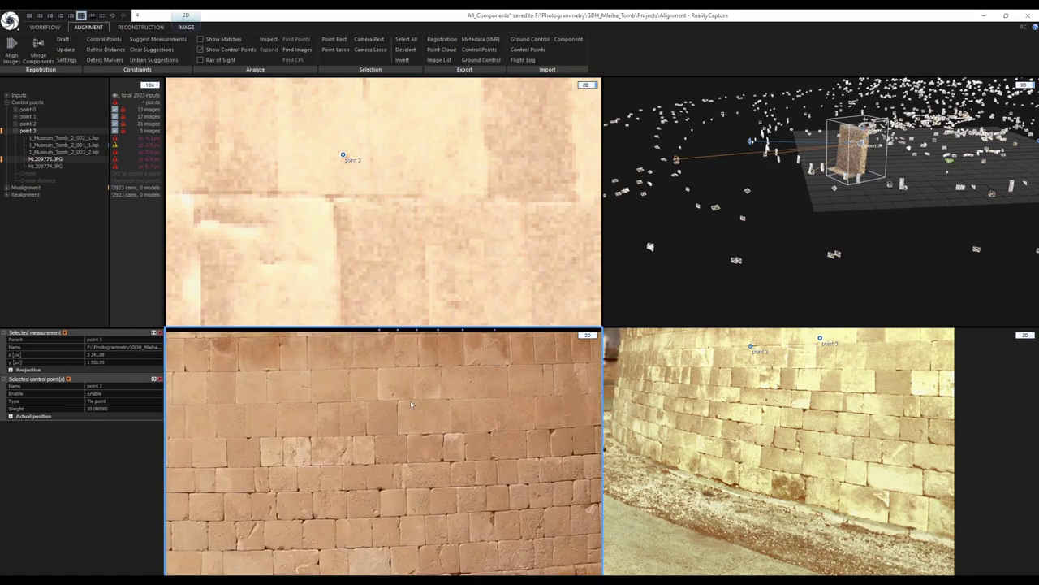
{"action": "scroll", "coordinate": [410, 435], "scroll_direction": "down", "scroll_amount": 4}
{"action": "scroll", "coordinate": [479, 409], "scroll_direction": "up", "scroll_amount": 5}
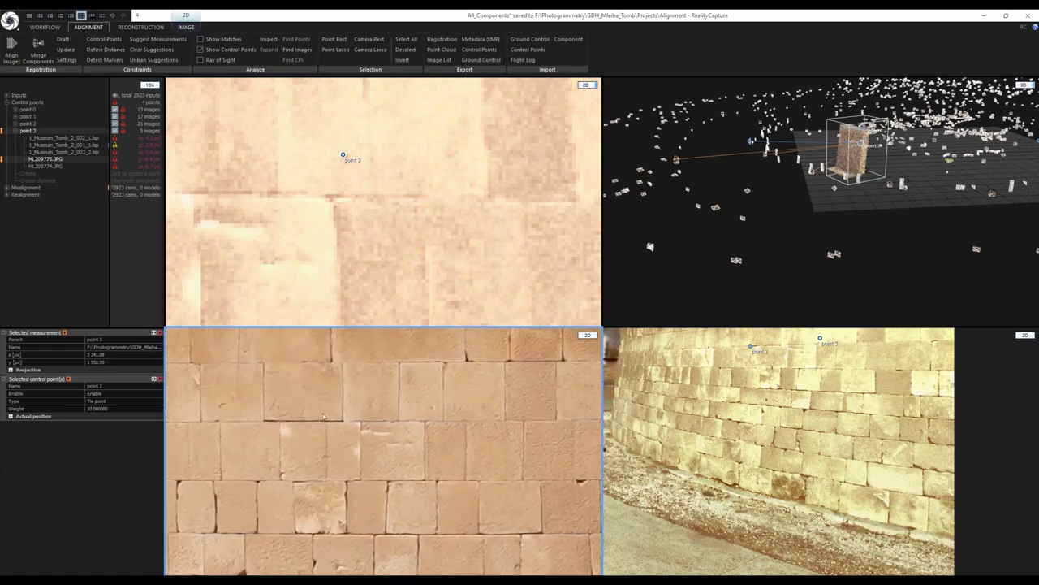
{"action": "scroll", "coordinate": [478, 408], "scroll_direction": "down", "scroll_amount": 4}
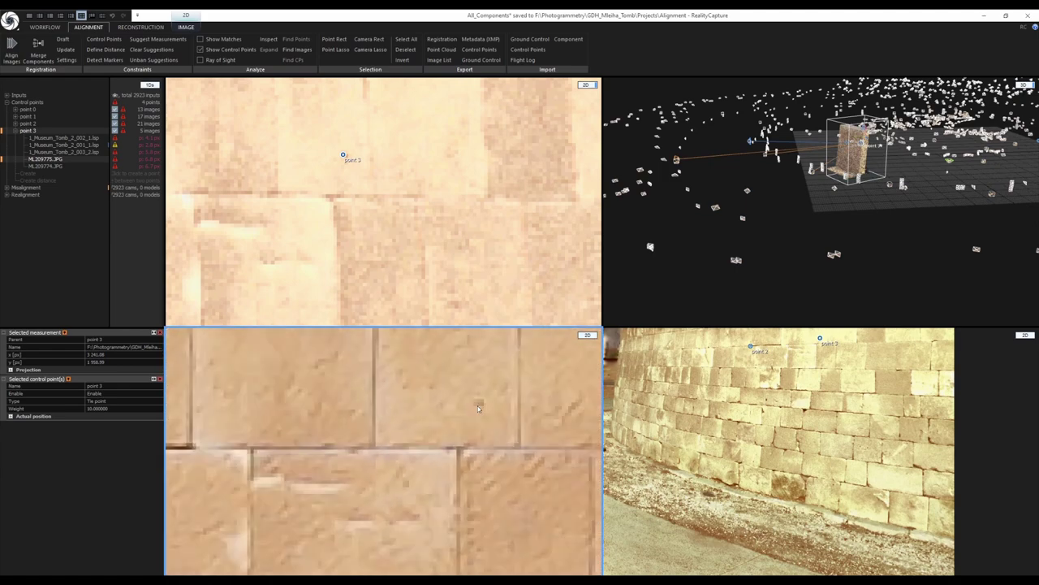
{"action": "scroll", "coordinate": [479, 406], "scroll_direction": "up", "scroll_amount": 4}
{"action": "left_click", "coordinate": [481, 404]}
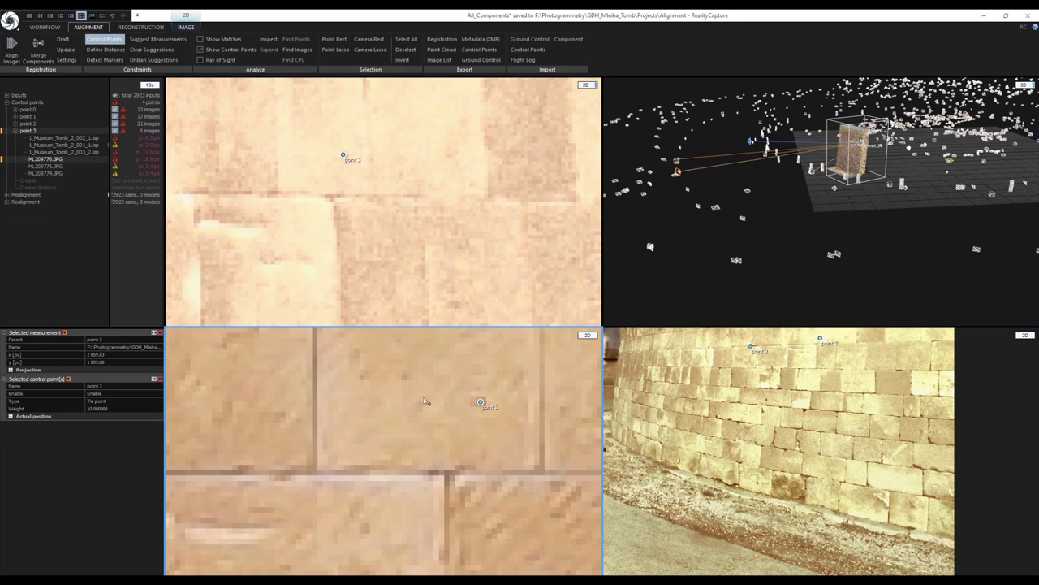
{"action": "scroll", "coordinate": [476, 426], "scroll_direction": "down", "scroll_amount": 6}
{"action": "scroll", "coordinate": [474, 424], "scroll_direction": "up", "scroll_amount": 3}
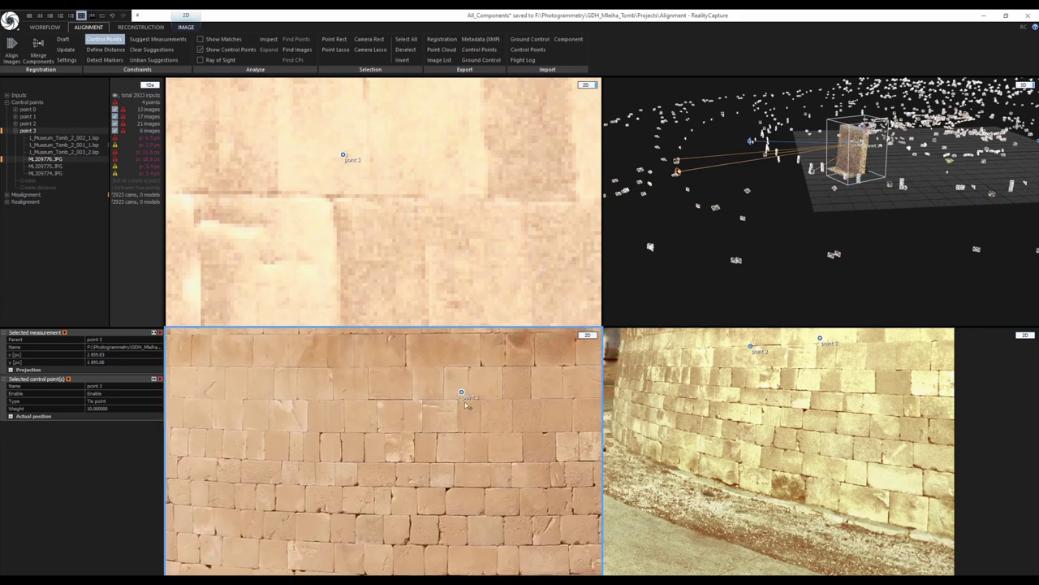
{"action": "scroll", "coordinate": [474, 424], "scroll_direction": "up", "scroll_amount": 3}
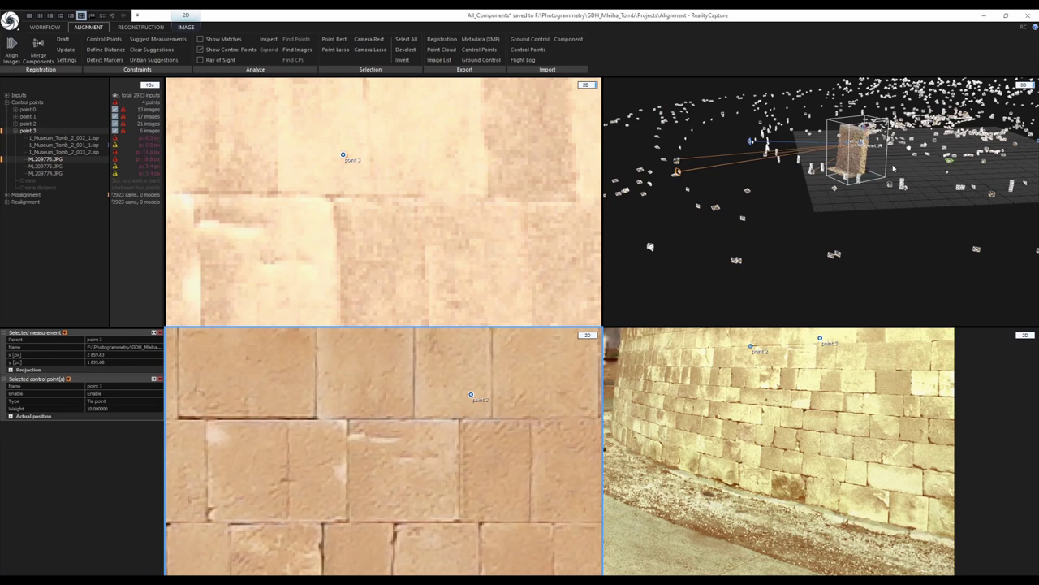
Inspect point 3 on the tomb's tie points in the scene and bring up a Terrestrial_Images_Afternoon photo in place of the morning one
{"action": "scroll", "coordinate": [885, 143], "scroll_direction": "up", "scroll_amount": 5}
{"action": "scroll", "coordinate": [764, 166], "scroll_direction": "down", "scroll_amount": 1}
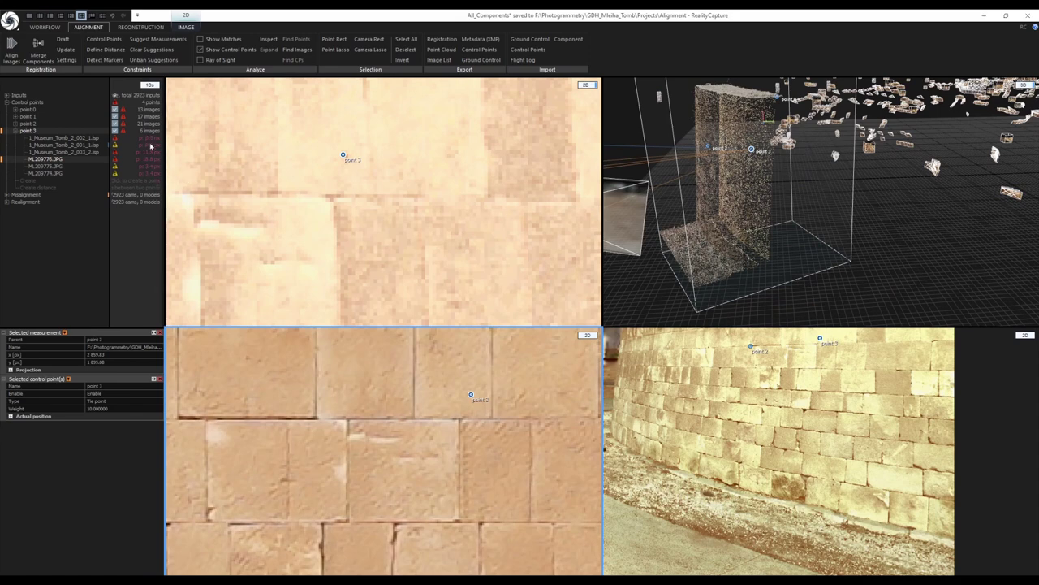
{"action": "scroll", "coordinate": [463, 402], "scroll_direction": "down", "scroll_amount": 10}
{"action": "scroll", "coordinate": [471, 440], "scroll_direction": "down", "scroll_amount": 2}
{"action": "scroll", "coordinate": [479, 437], "scroll_direction": "up", "scroll_amount": 6}
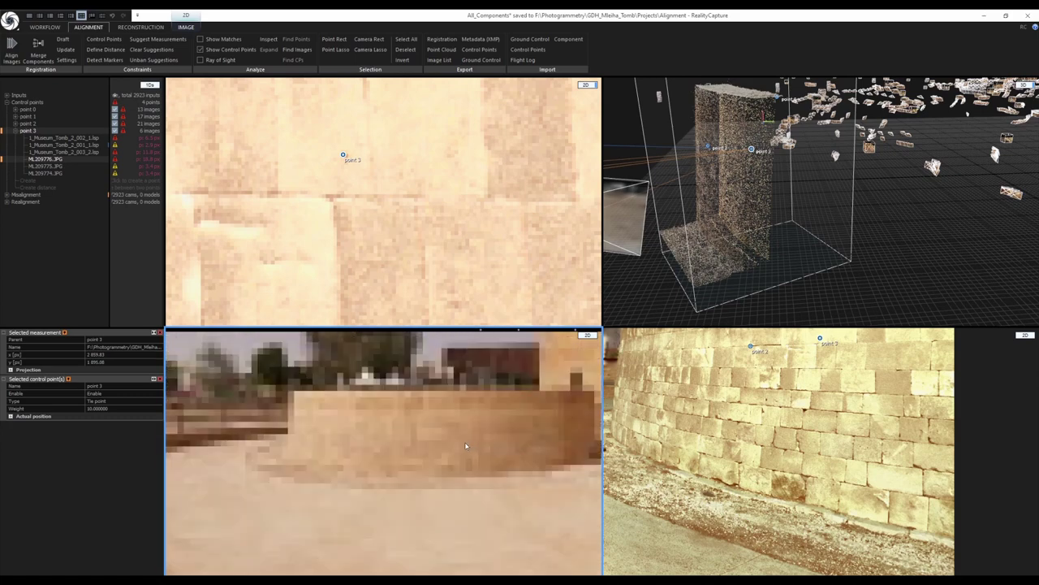
{"action": "scroll", "coordinate": [464, 442], "scroll_direction": "up", "scroll_amount": 3}
{"action": "scroll", "coordinate": [465, 442], "scroll_direction": "down", "scroll_amount": 6}
{"action": "scroll", "coordinate": [465, 443], "scroll_direction": "up", "scroll_amount": 3}
{"action": "scroll", "coordinate": [453, 424], "scroll_direction": "down", "scroll_amount": 5}
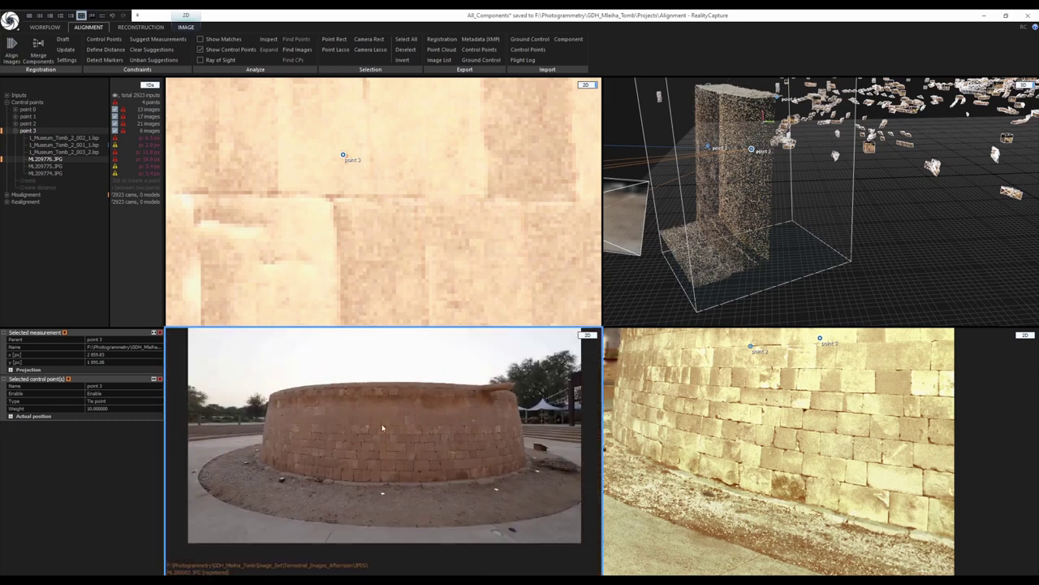
Look through the Terrestrial_Images_Afternoon photos for one facing the side of the tomb wall that contains point 3
{"action": "key", "text": "Left"}
{"action": "key", "text": "Left"}
{"action": "key", "text": "Left"}
{"action": "key", "text": "Left"}
{"action": "key", "text": "Left"}
{"action": "key", "text": "Left"}
{"action": "key", "text": "Left"}
{"action": "key", "text": "Left"}
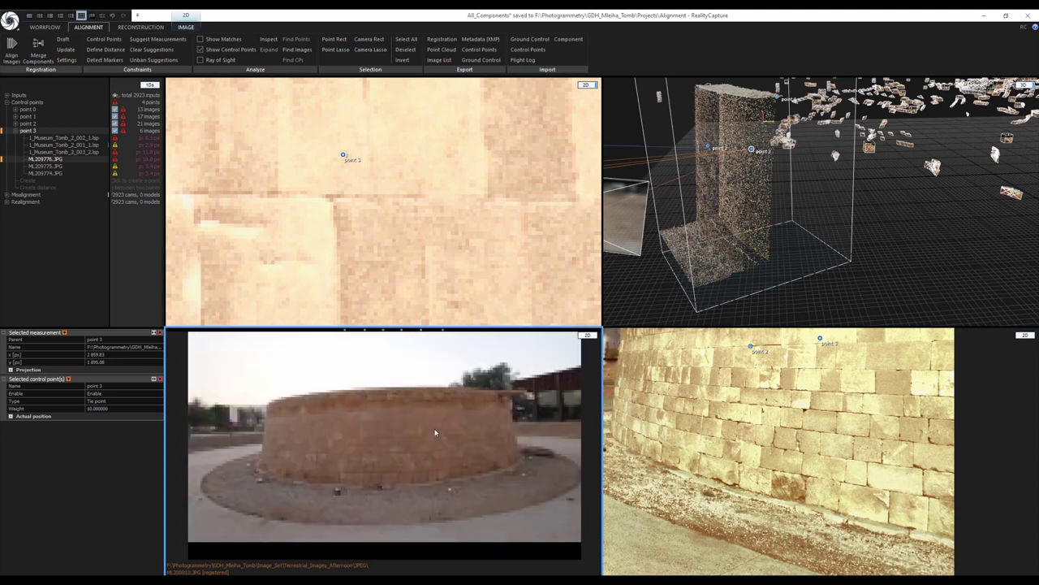
{"action": "key", "text": "Right"}
{"action": "key", "text": "Right"}
{"action": "key", "text": "Right"}
{"action": "key", "text": "Right"}
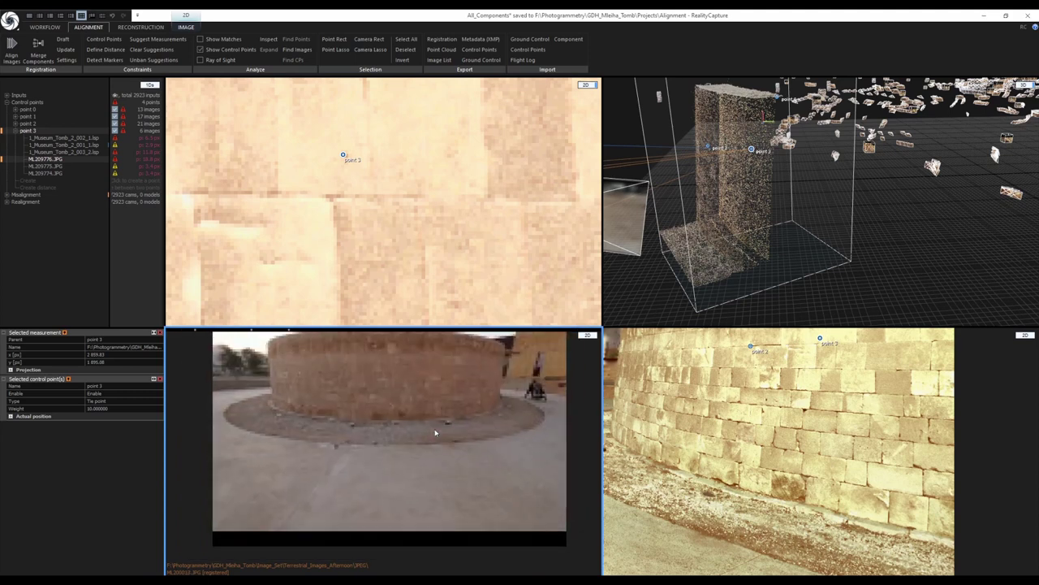
{"action": "key", "text": "Right"}
{"action": "key", "text": "Right"}
{"action": "key", "text": "Right"}
{"action": "key", "text": "Right"}
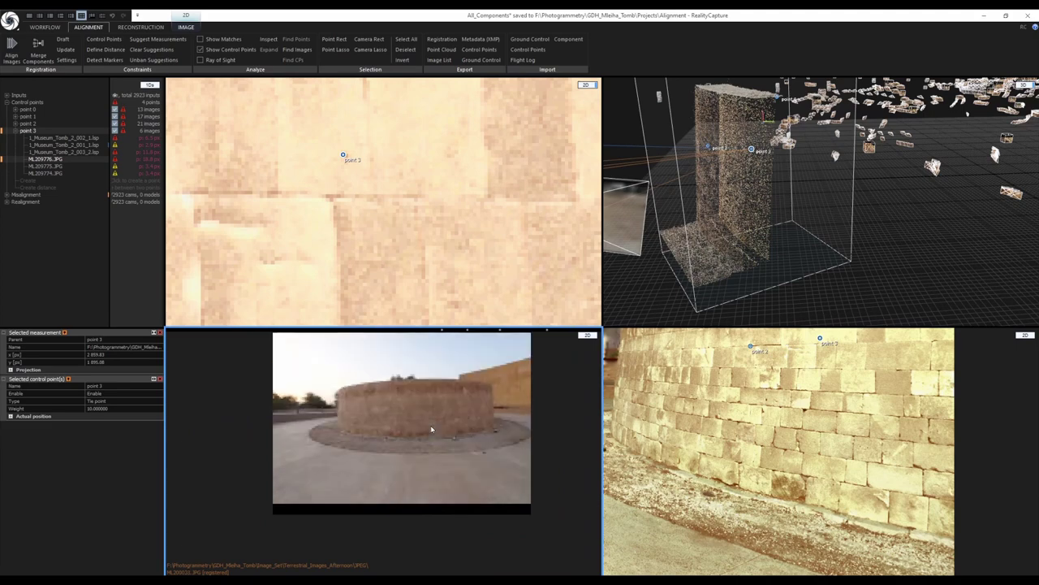
{"action": "key", "text": "Right"}
{"action": "key", "text": "Right"}
{"action": "key", "text": "Right"}
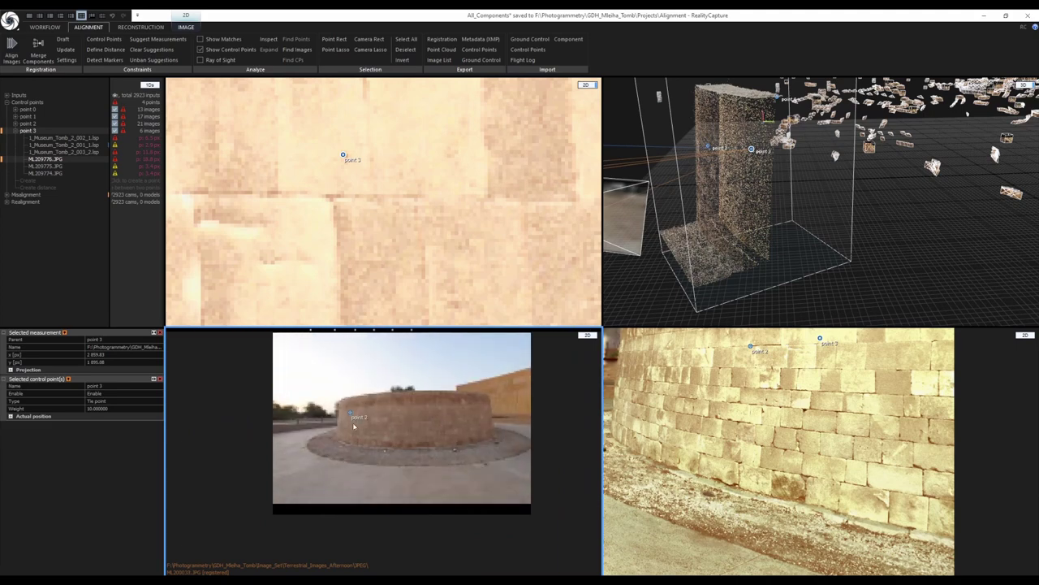
Place the existing point 3 on the dark spot of the same wall block in afternoon photo ML200032.JPG
{"action": "scroll", "coordinate": [367, 409], "scroll_direction": "up", "scroll_amount": 8}
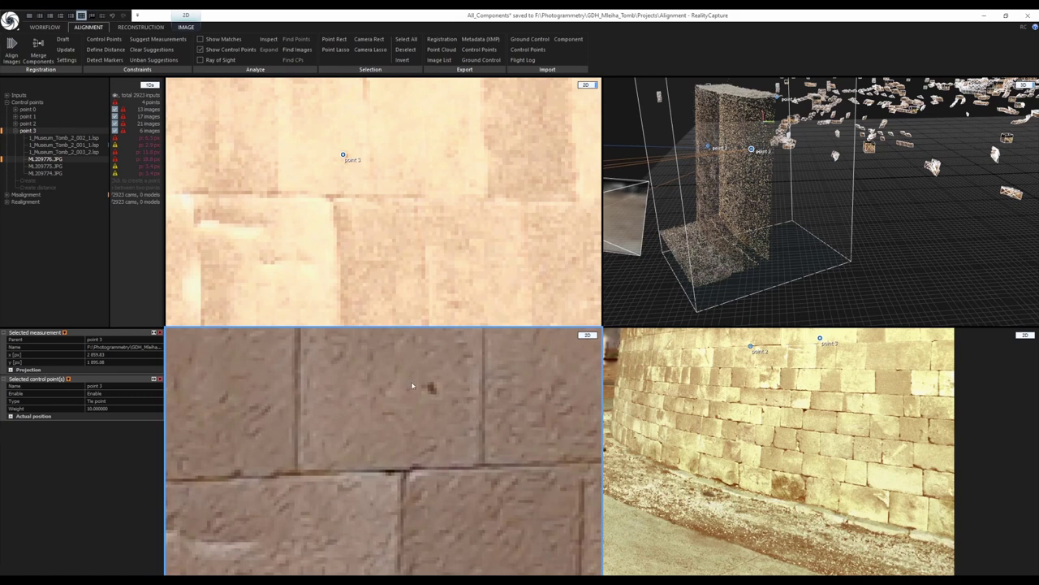
{"action": "left_click_drag", "start_coordinate": [344, 155], "coordinate": [388, 255]}
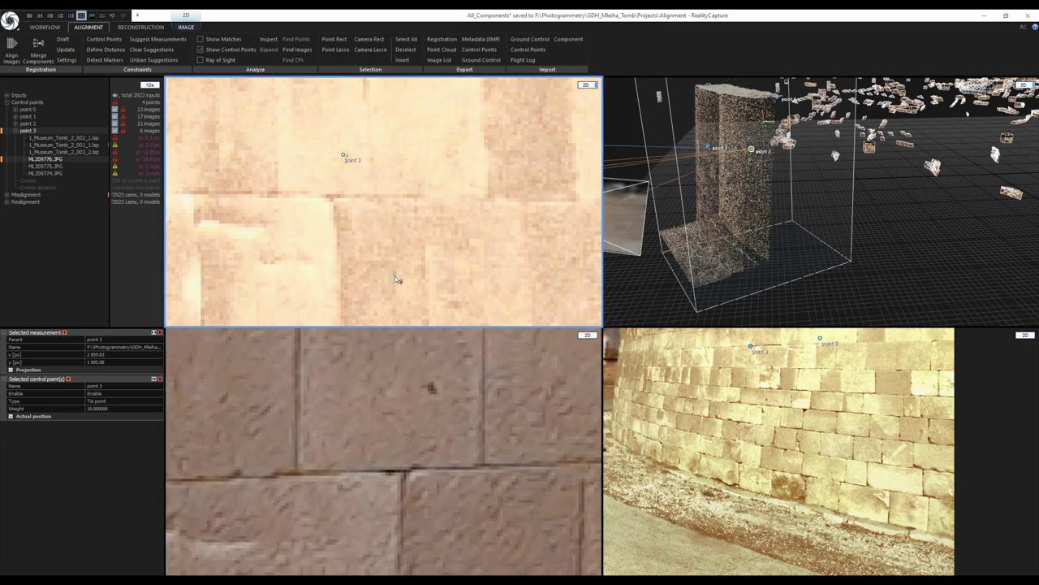
{"action": "left_click", "coordinate": [431, 389]}
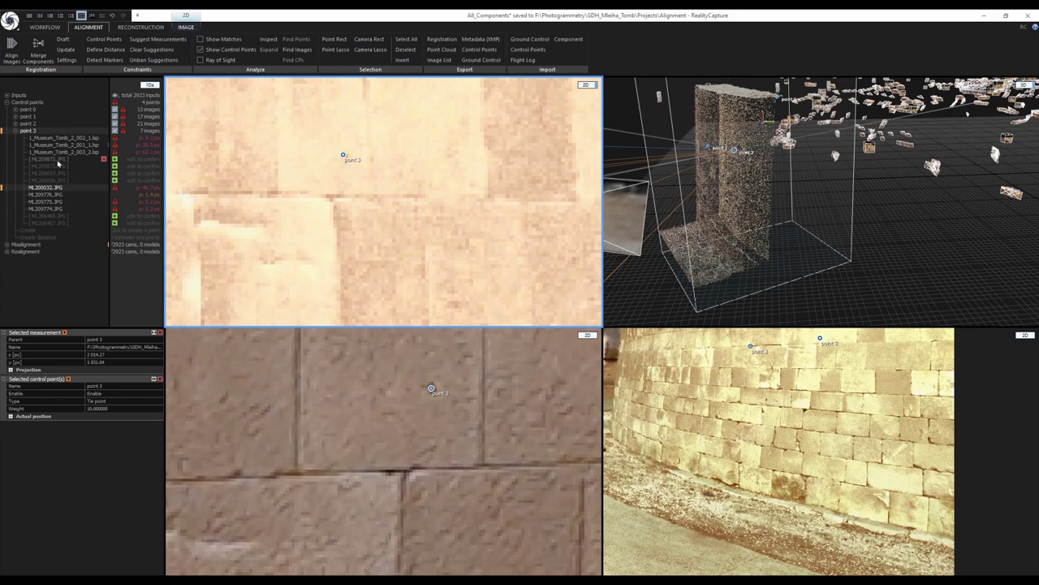
Open the suggested photo ML209872.JPG for point 3 and place the point on the block's dark spot
{"action": "left_click", "coordinate": [59, 160]}
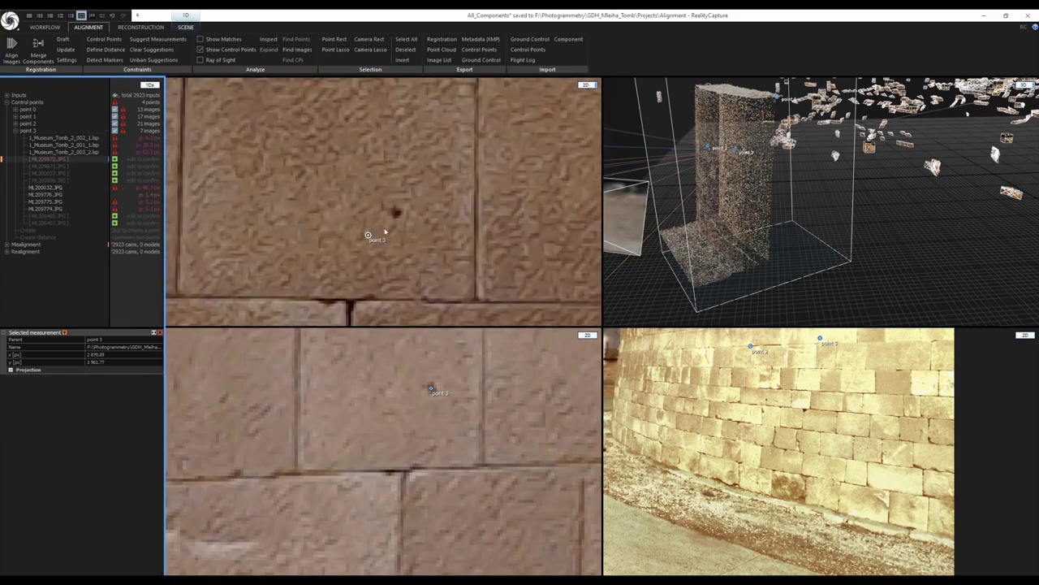
{"action": "scroll", "coordinate": [398, 222], "scroll_direction": "up", "scroll_amount": 1}
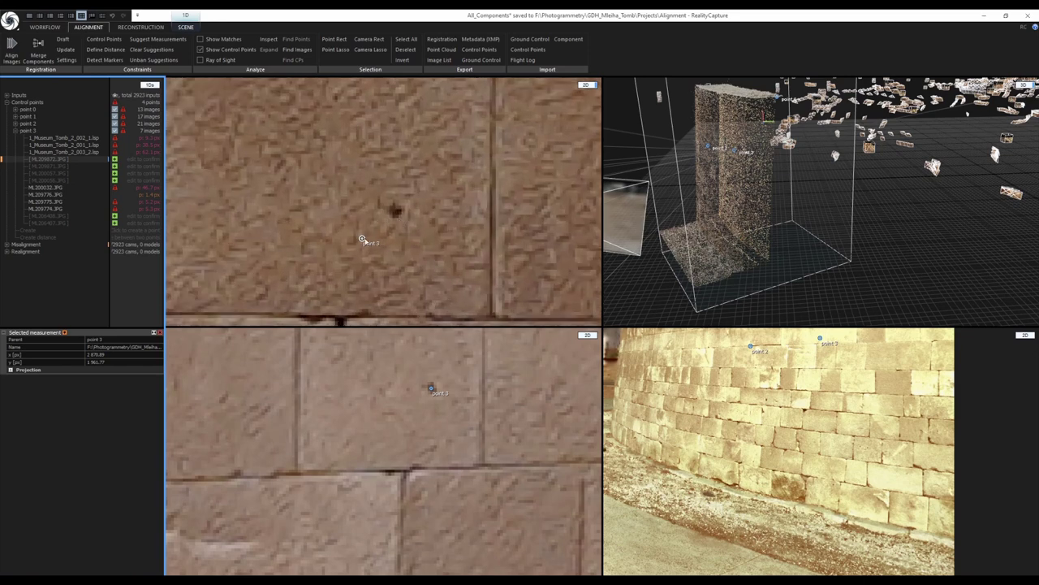
{"action": "left_click_drag", "start_coordinate": [362, 239], "coordinate": [384, 203]}
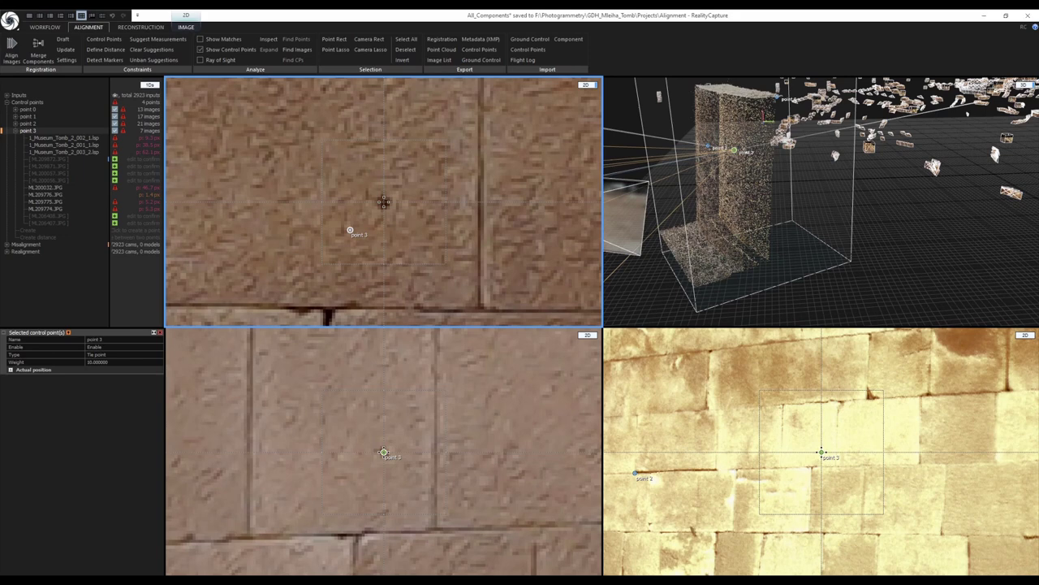
{"action": "left_click", "coordinate": [384, 202]}
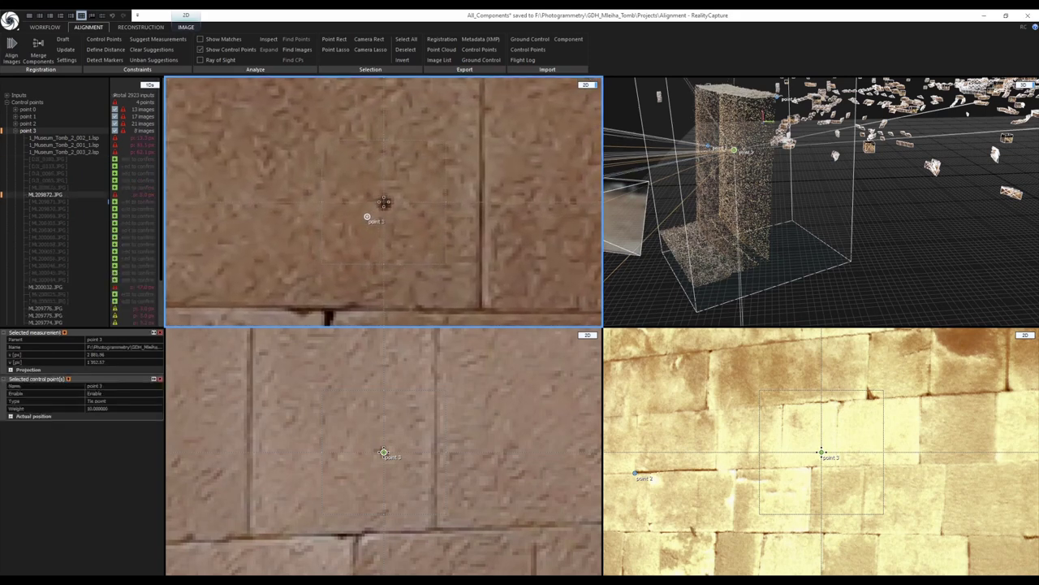
Place point 3 on the same wall spot in the consecutive suggested photos ML209871.JPG, ML209870.JPG and ML209869.JPG
{"action": "key", "text": "Down"}
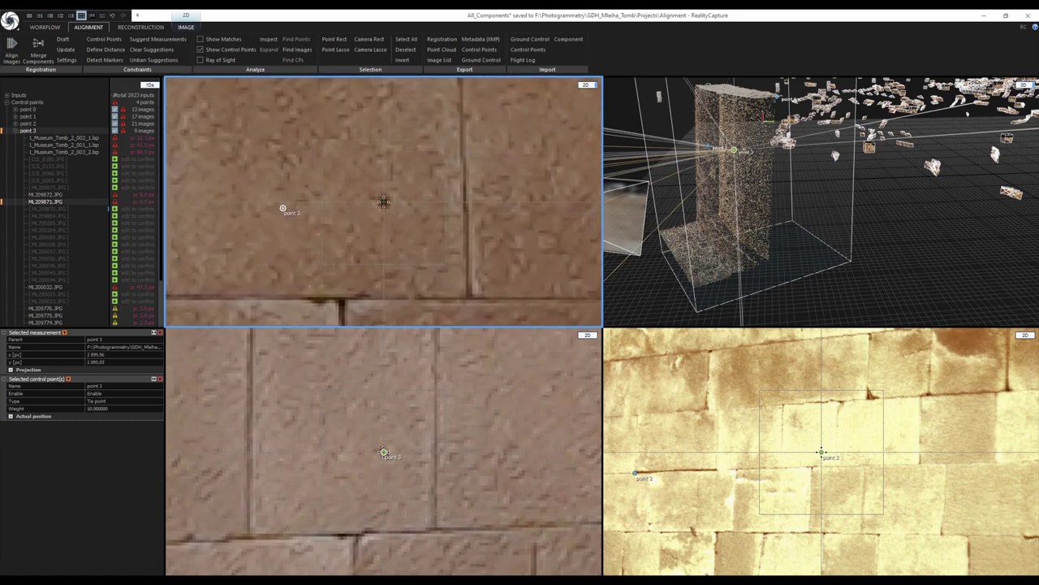
{"action": "key", "text": "Down"}
{"action": "key", "text": "Down"}
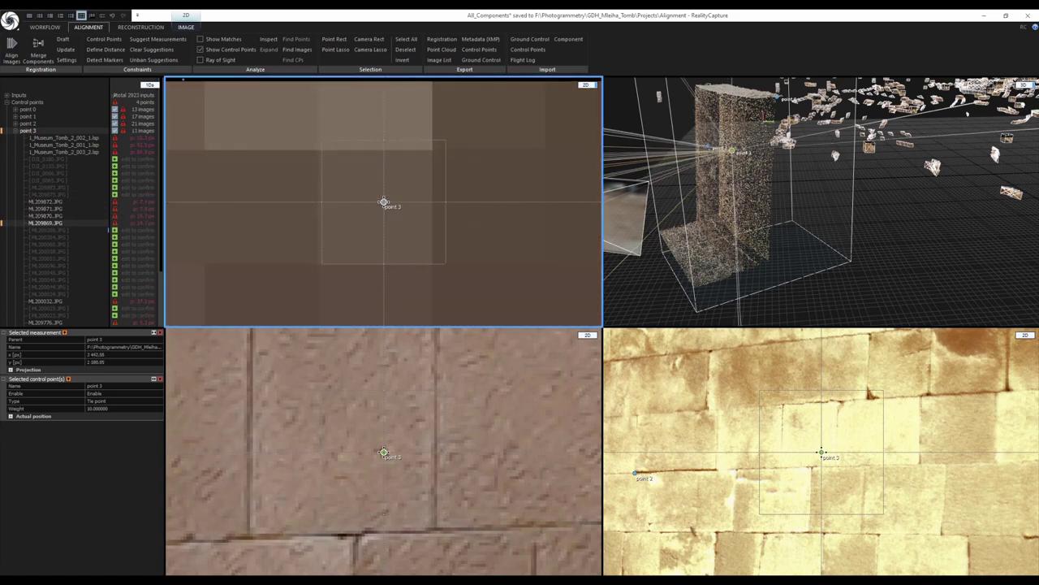
Check what the suggested photo ML200205.JPG shows and delete its point 3 measurement
{"action": "scroll", "coordinate": [384, 201], "scroll_direction": "down", "scroll_amount": 12}
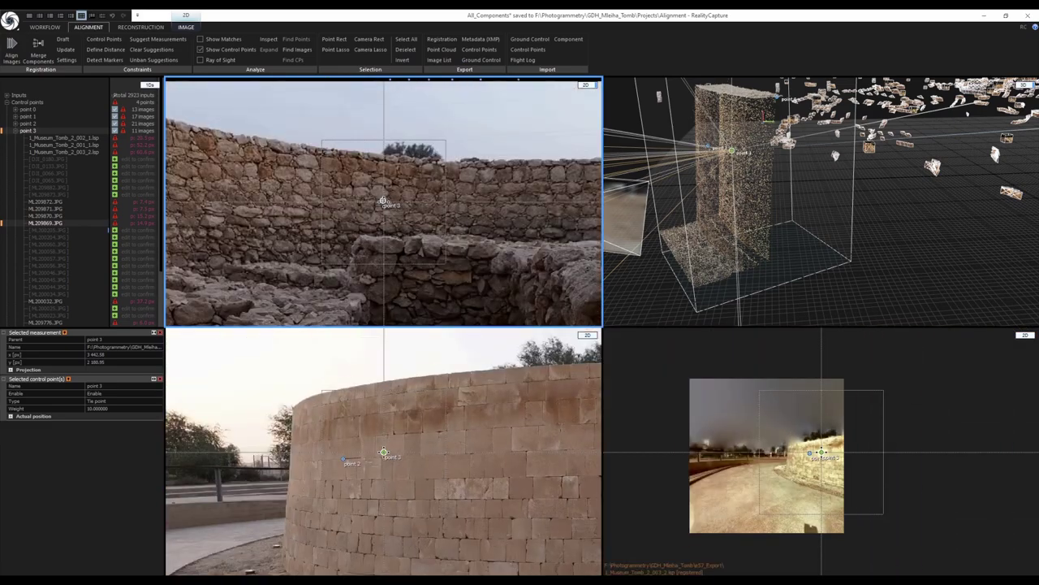
{"action": "scroll", "coordinate": [383, 201], "scroll_direction": "up", "scroll_amount": 3}
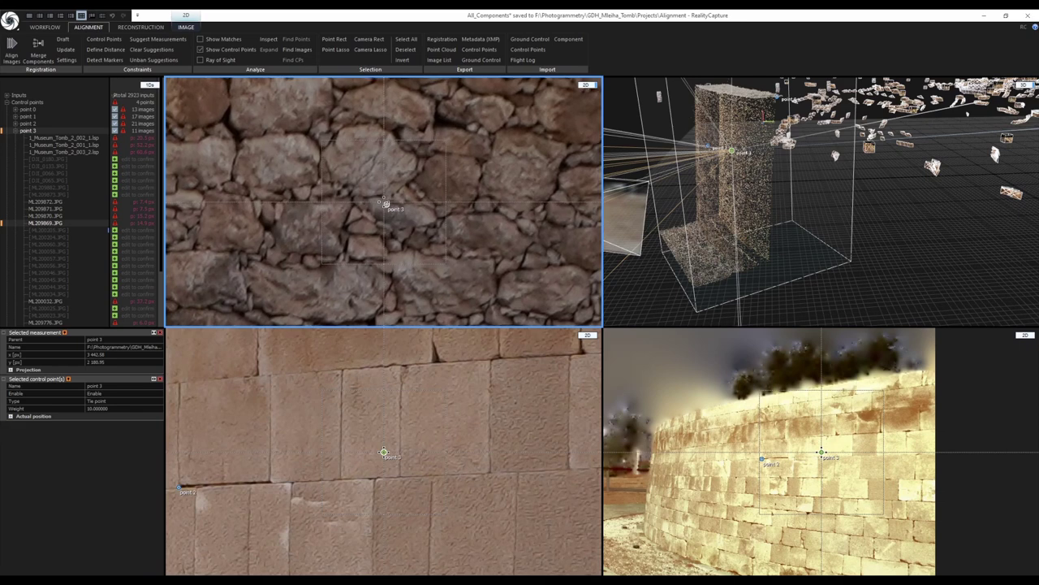
{"action": "key", "text": "Down"}
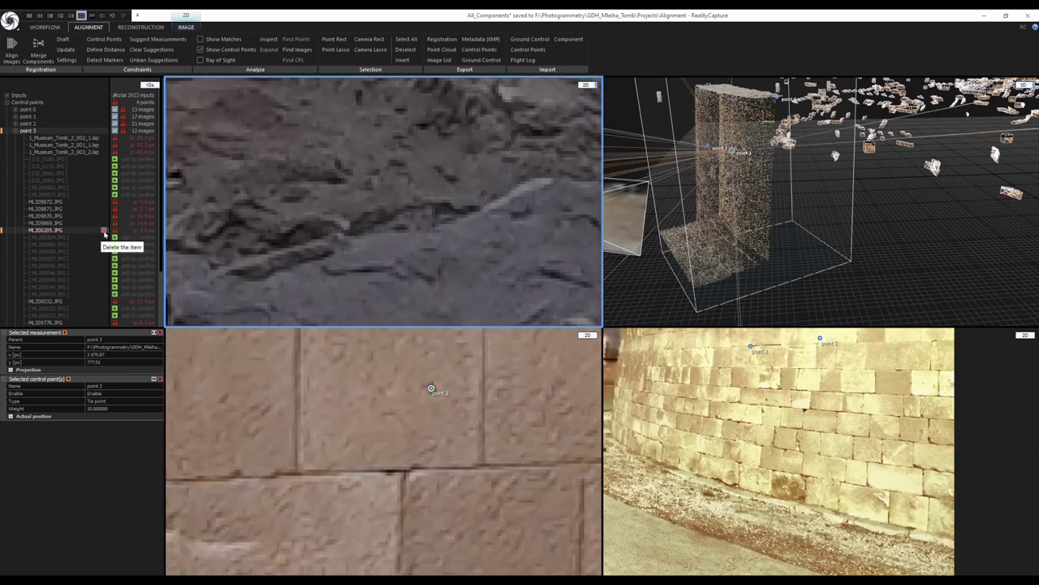
{"action": "left_click", "coordinate": [104, 233]}
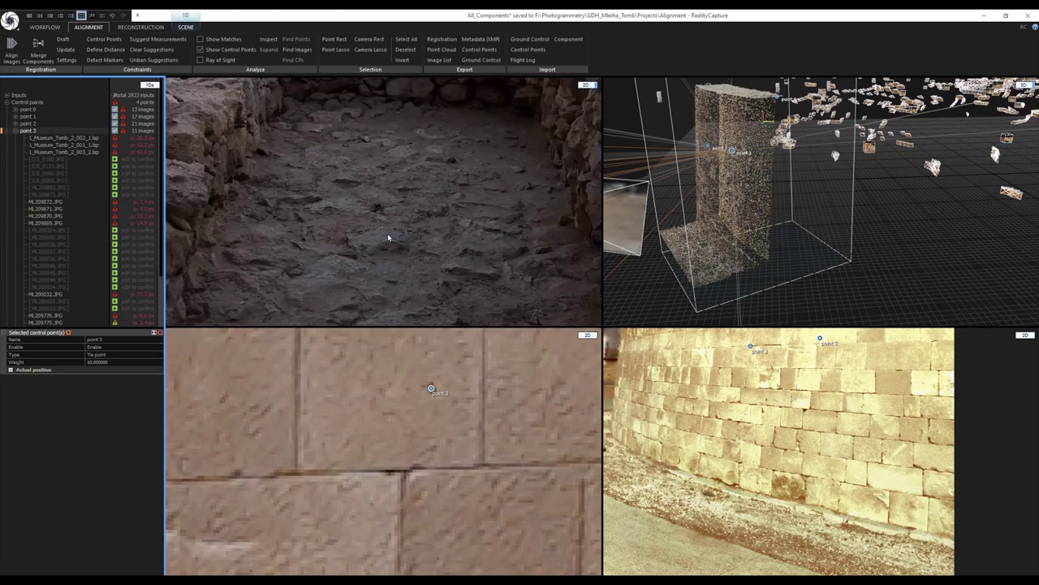
Check point 3 in ML209869.JPG, and place it on the dark wall spot in the suggested photo ML200045.JPG
{"action": "left_click", "coordinate": [46, 223]}
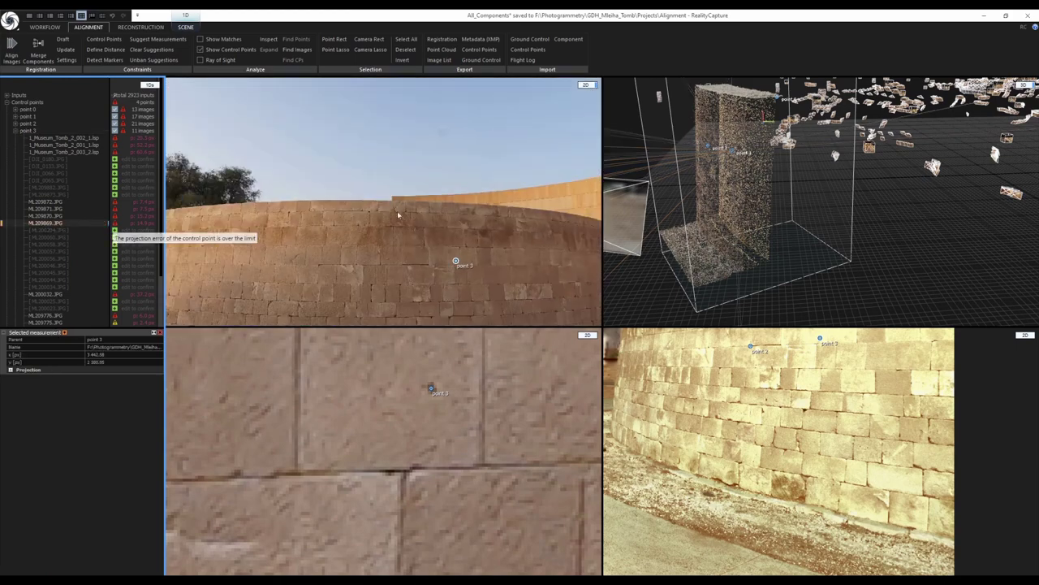
{"action": "scroll", "coordinate": [54, 244], "scroll_direction": "down", "scroll_amount": 3}
{"action": "left_click", "coordinate": [46, 210]}
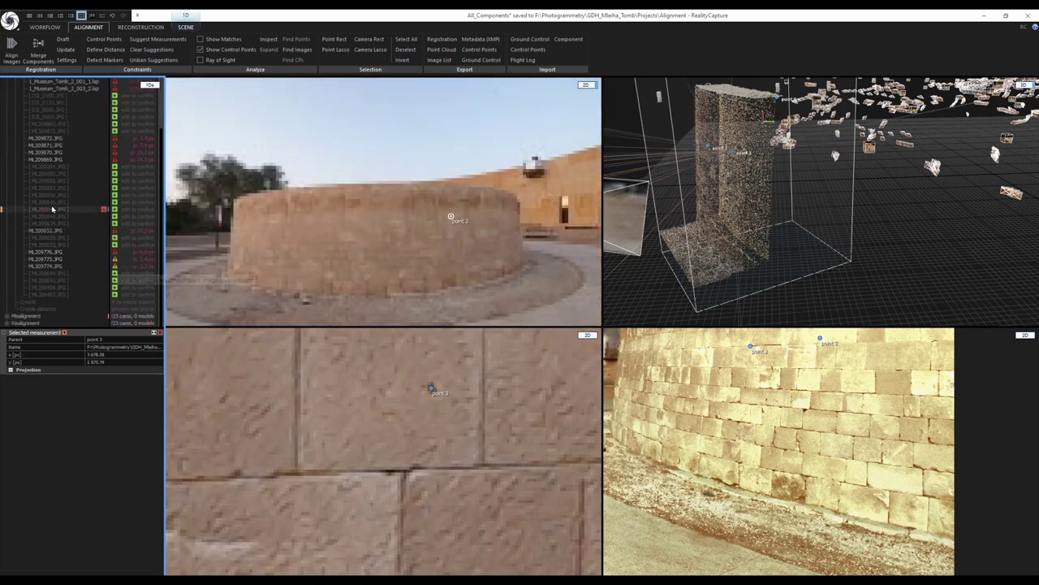
{"action": "scroll", "coordinate": [391, 214], "scroll_direction": "up", "scroll_amount": 5}
{"action": "scroll", "coordinate": [390, 214], "scroll_direction": "down", "scroll_amount": 6}
{"action": "scroll", "coordinate": [390, 214], "scroll_direction": "up", "scroll_amount": 1}
{"action": "left_click", "coordinate": [385, 220]}
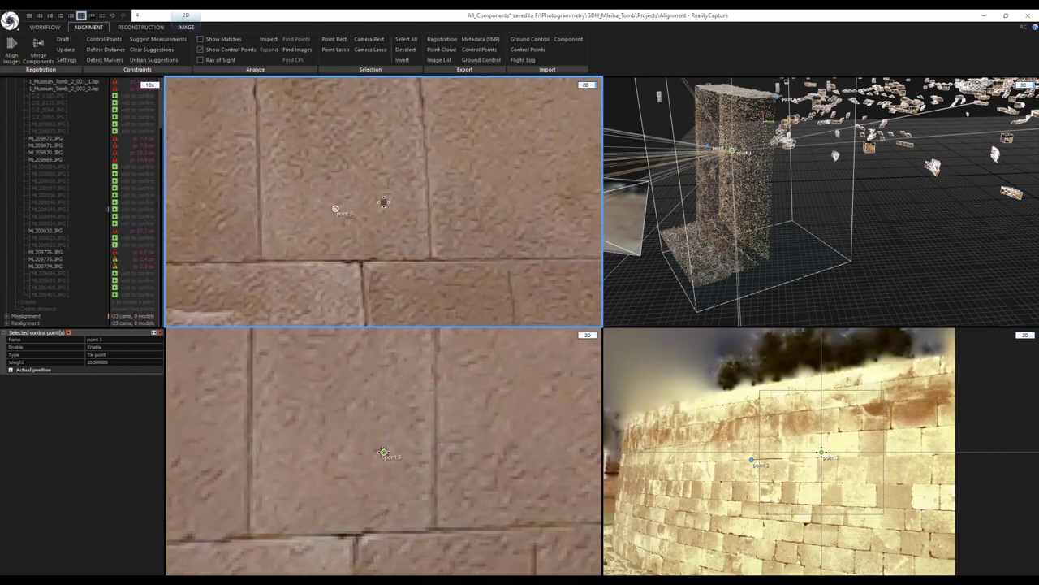
{"action": "left_click_drag", "start_coordinate": [384, 201], "coordinate": [432, 216]}
{"action": "scroll", "coordinate": [431, 223], "scroll_direction": "down", "scroll_amount": 1}
{"action": "scroll", "coordinate": [431, 222], "scroll_direction": "up", "scroll_amount": 1}
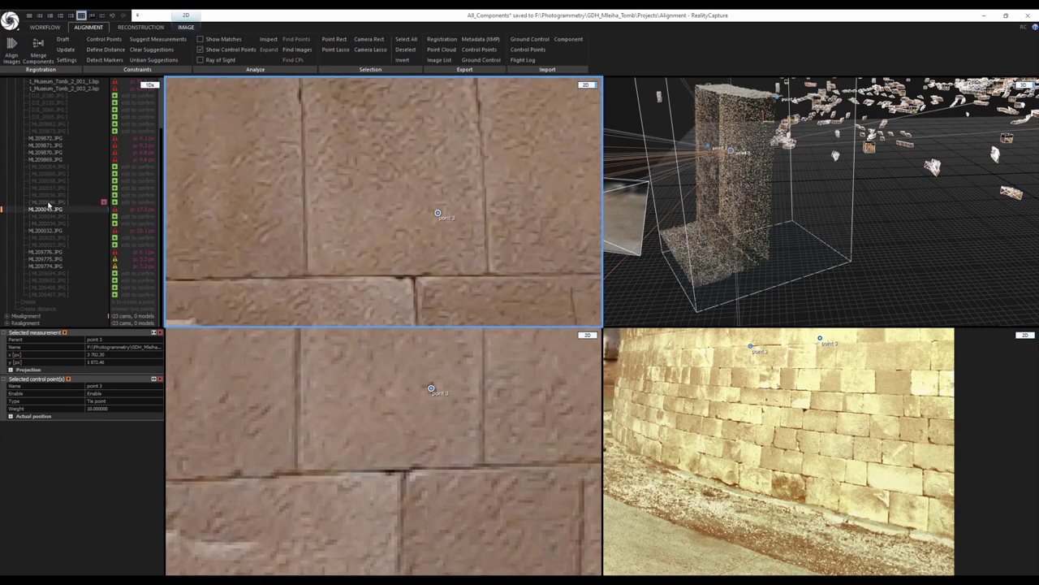
Inspect the suggested position of point 3 on the tomb wall in ML200046.JPG, close up and in the whole photo
{"action": "left_click", "coordinate": [46, 202]}
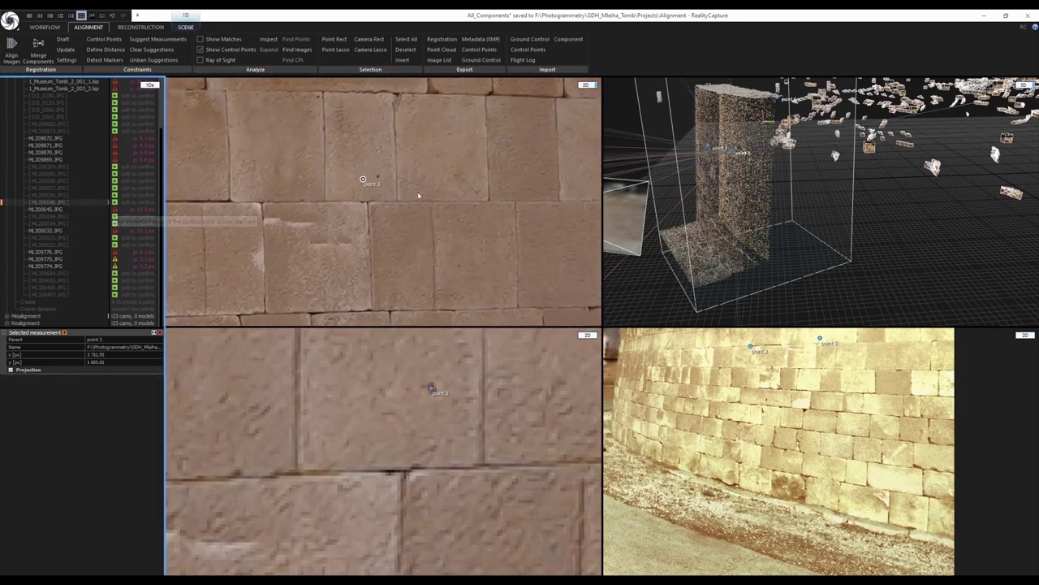
{"action": "scroll", "coordinate": [366, 177], "scroll_direction": "up", "scroll_amount": 2}
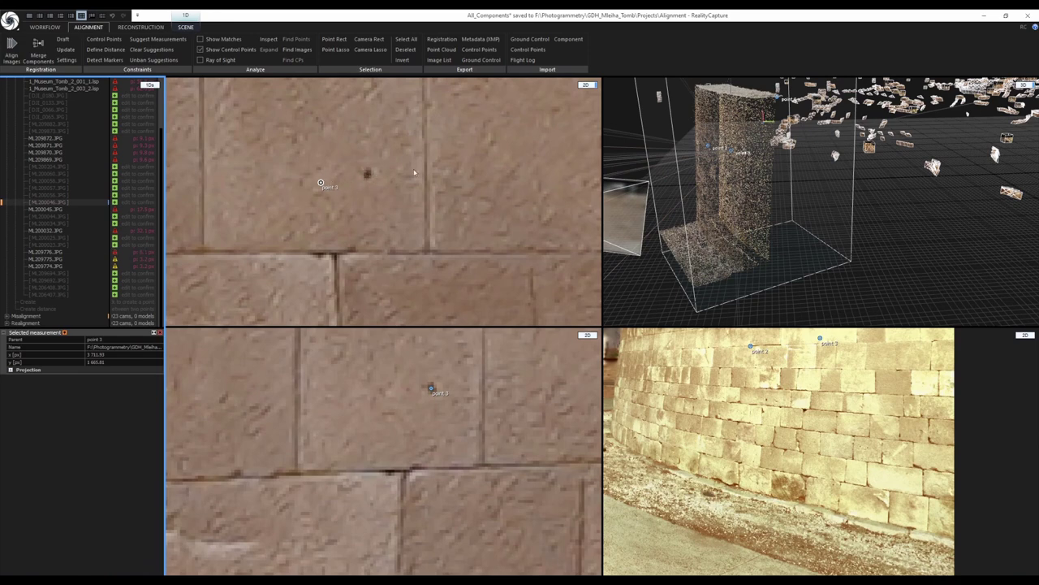
{"action": "scroll", "coordinate": [440, 220], "scroll_direction": "down", "scroll_amount": 10}
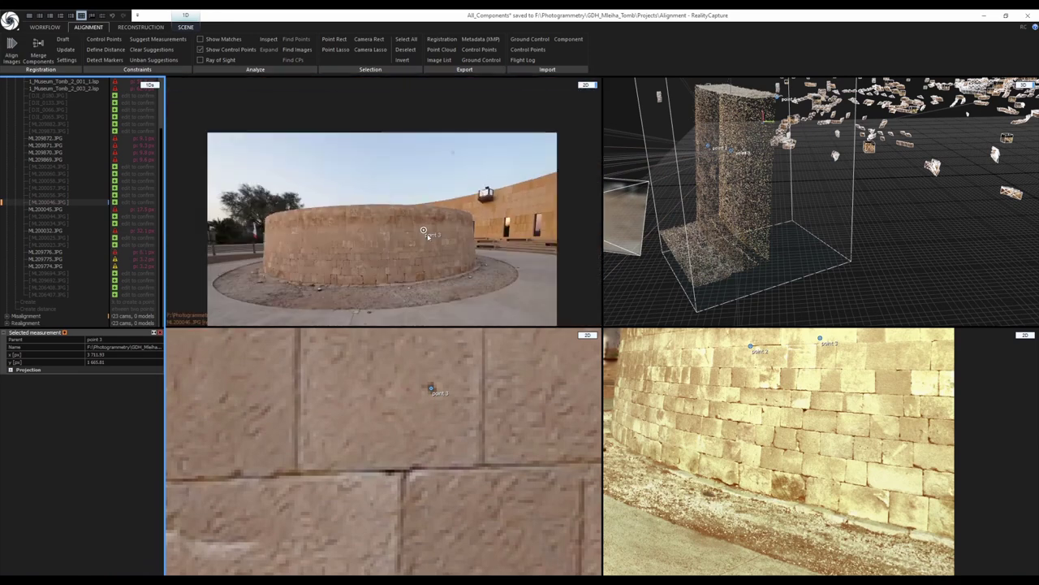
{"action": "scroll", "coordinate": [428, 234], "scroll_direction": "up", "scroll_amount": 2}
{"action": "scroll", "coordinate": [428, 236], "scroll_direction": "up", "scroll_amount": 2}
{"action": "scroll", "coordinate": [715, 213], "scroll_direction": "down", "scroll_amount": 6}
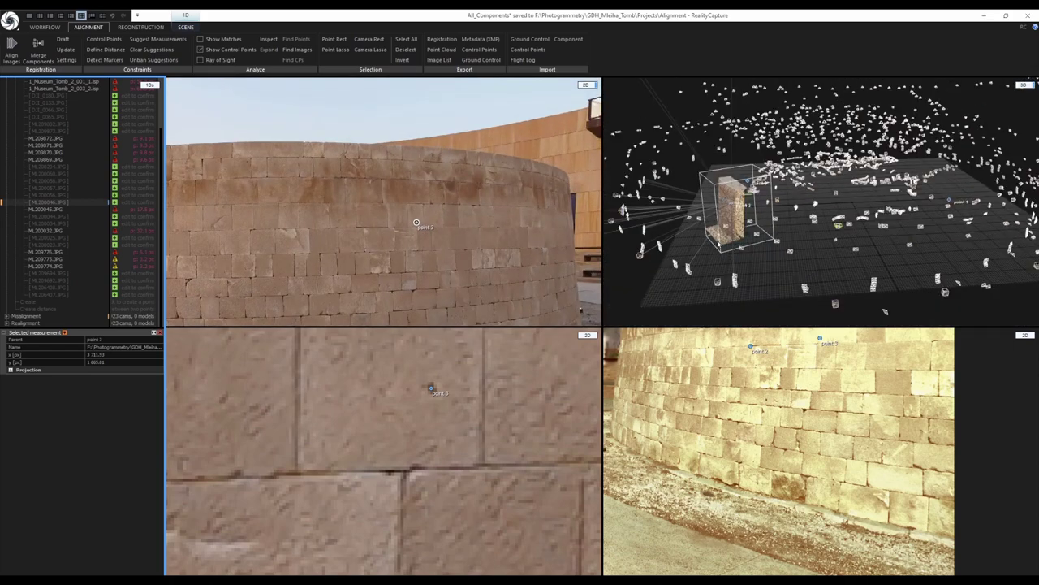
Change the workspace to one large viewport and make it show the 3D scene
{"action": "left_click", "coordinate": [714, 213]}
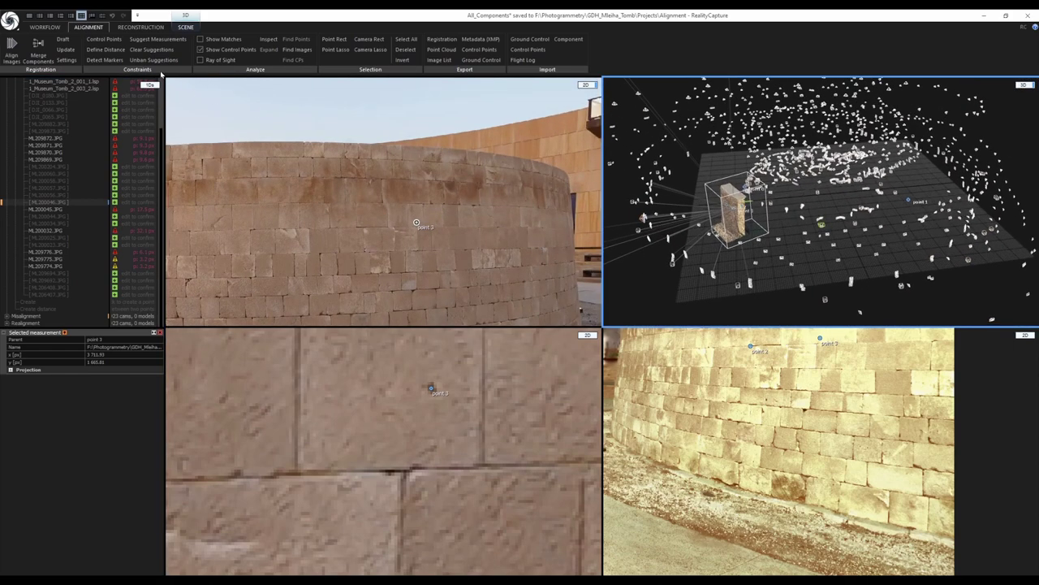
{"action": "left_click", "coordinate": [50, 16]}
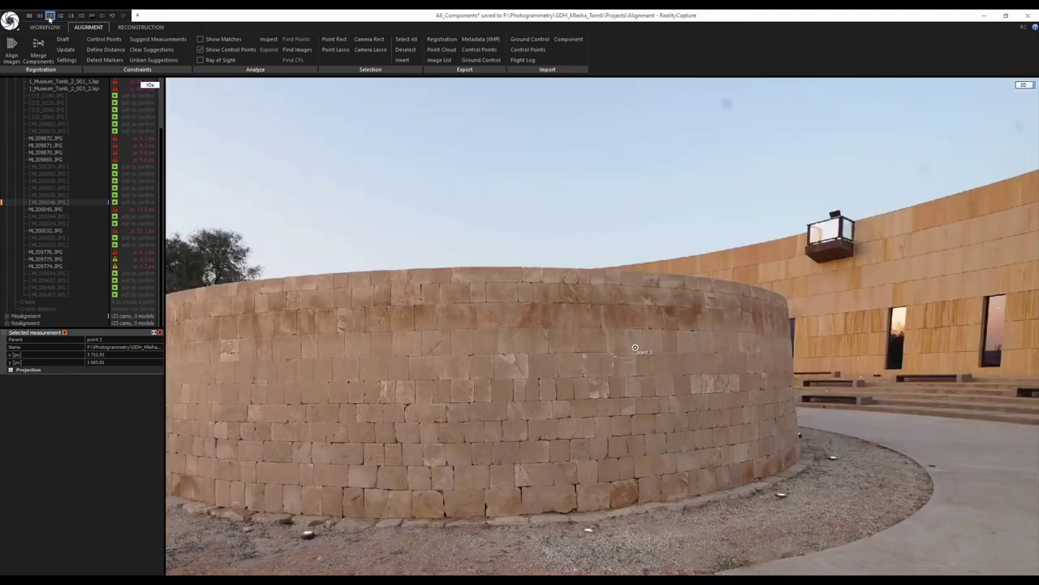
{"action": "scroll", "coordinate": [642, 217], "scroll_direction": "down", "scroll_amount": 3}
{"action": "left_click", "coordinate": [1025, 83]}
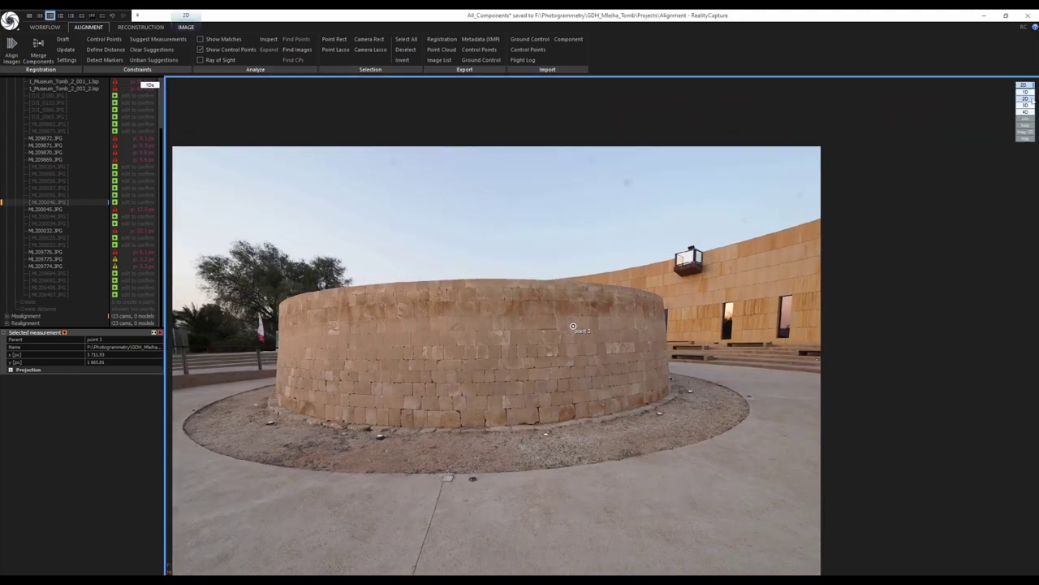
{"action": "left_click", "coordinate": [1030, 106]}
{"action": "scroll", "coordinate": [574, 293], "scroll_direction": "down", "scroll_amount": 2}
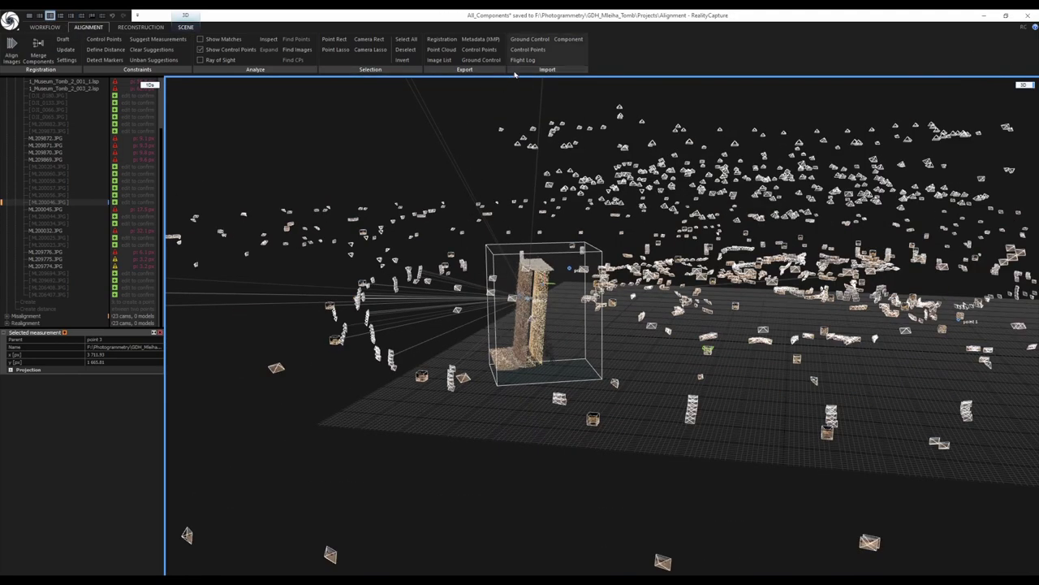
Clear the clipping box from the 3D scene
{"action": "left_click", "coordinate": [185, 27]}
{"action": "left_click", "coordinate": [581, 59]}
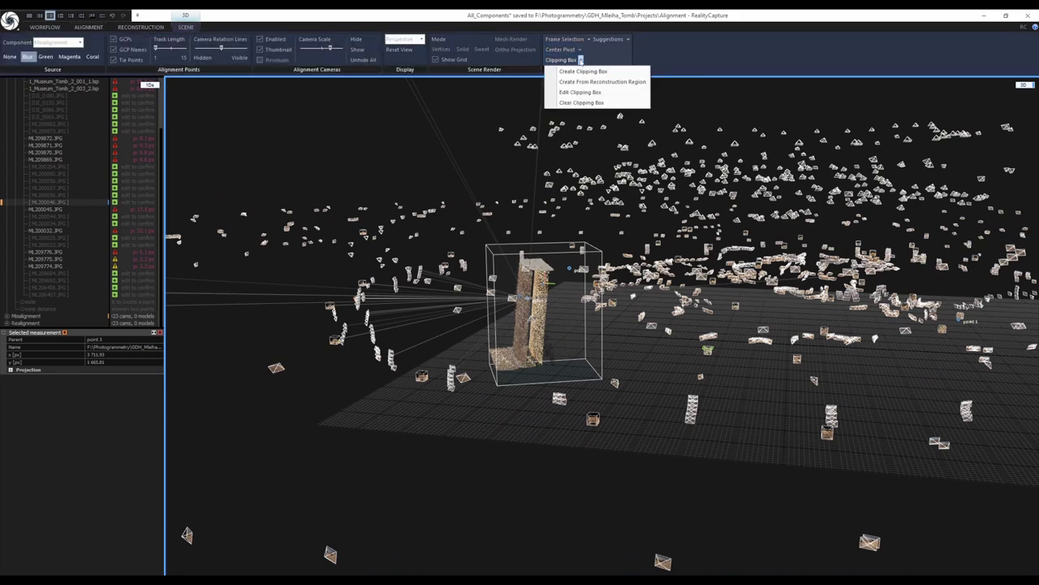
{"action": "left_click", "coordinate": [582, 103]}
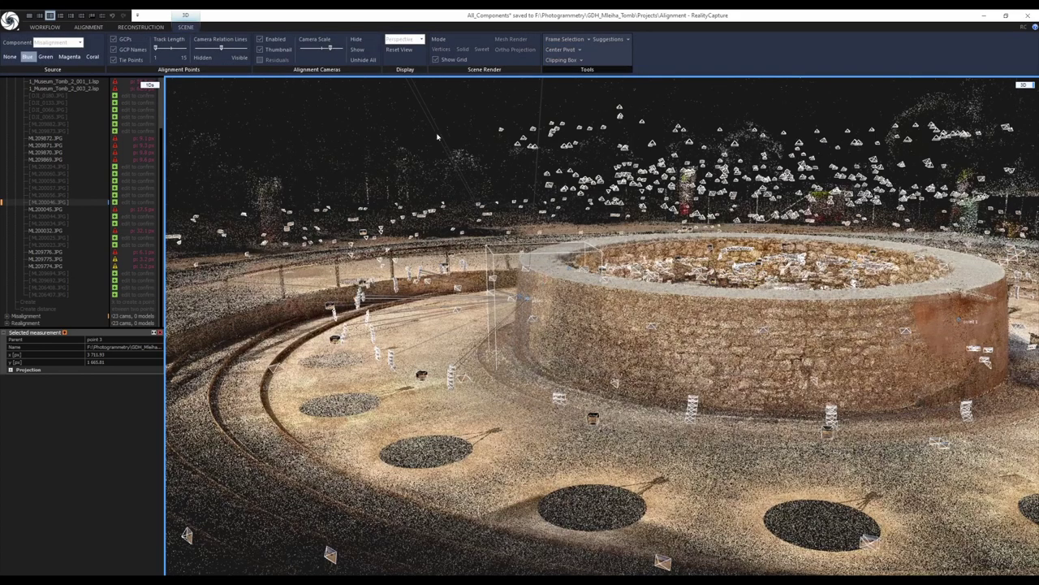
Clear the reconstruction region from the 3D scene
{"action": "left_click", "coordinate": [141, 27]}
{"action": "left_click", "coordinate": [224, 39]}
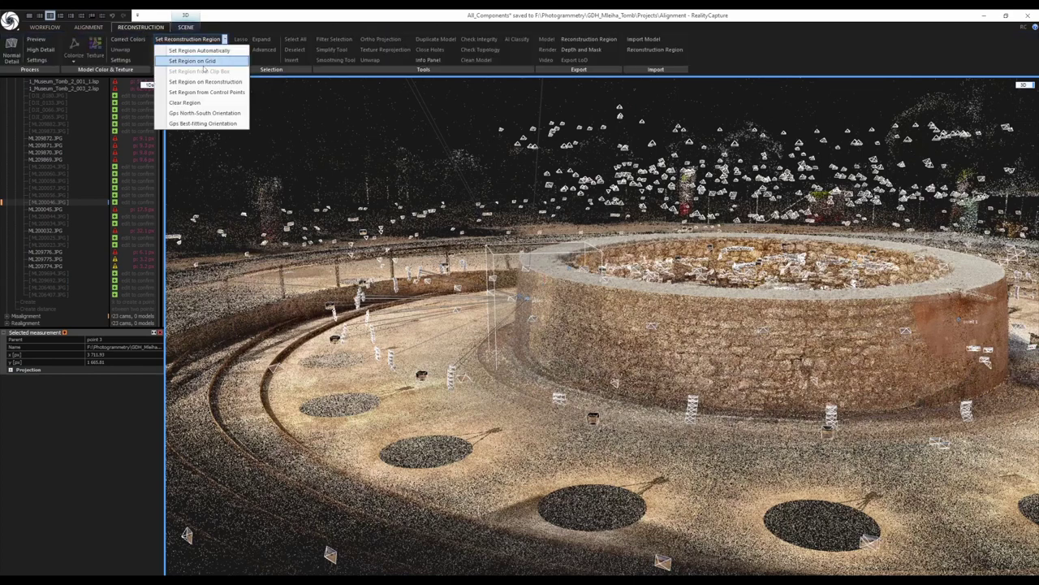
{"action": "left_click", "coordinate": [185, 102]}
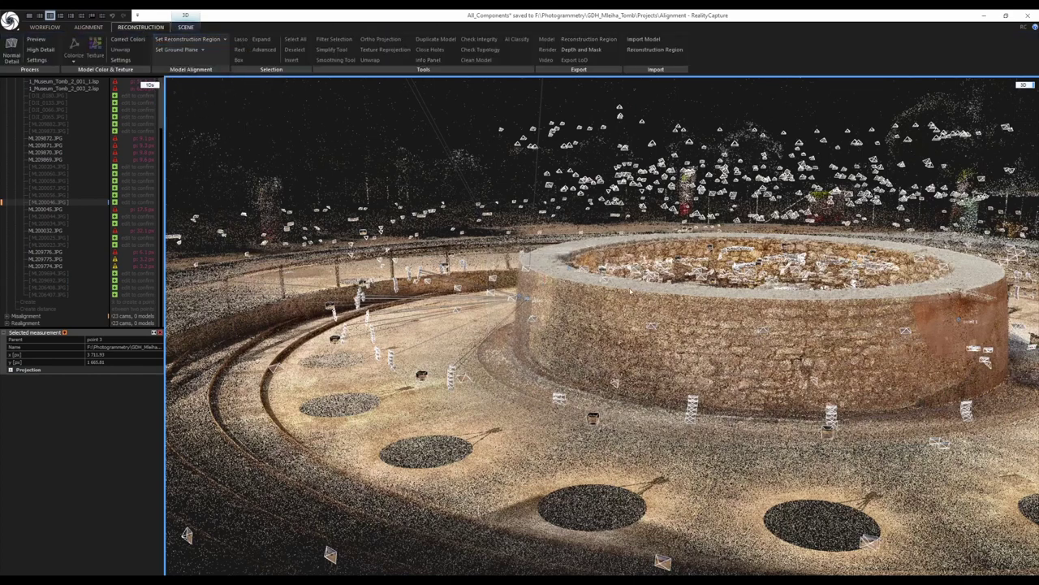
Examine the complete tomb point cloud from several angles, checking how the wall's inner and outer surfaces line up
{"action": "scroll", "coordinate": [644, 239], "scroll_direction": "down", "scroll_amount": 3}
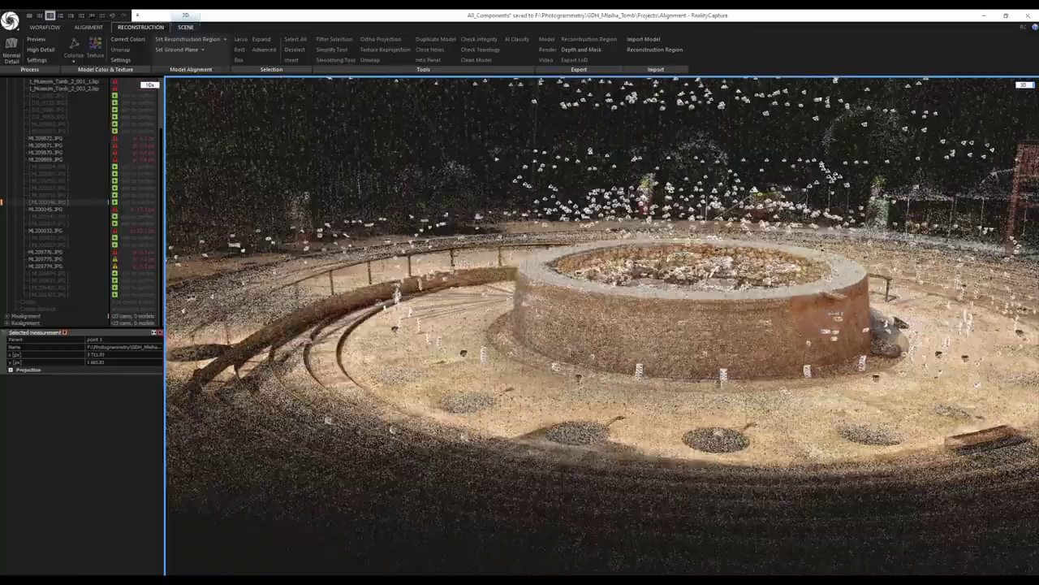
{"action": "scroll", "coordinate": [644, 239], "scroll_direction": "up", "scroll_amount": 4}
{"action": "left_click_drag", "start_coordinate": [644, 238], "coordinate": [650, 341]}
{"action": "left_click_drag", "start_coordinate": [569, 243], "coordinate": [544, 276]}
{"action": "scroll", "coordinate": [540, 244], "scroll_direction": "up", "scroll_amount": 4}
{"action": "scroll", "coordinate": [481, 282], "scroll_direction": "down", "scroll_amount": 6}
{"action": "left_click_drag", "start_coordinate": [481, 282], "coordinate": [410, 289]}
{"action": "scroll", "coordinate": [429, 322], "scroll_direction": "up", "scroll_amount": 4}
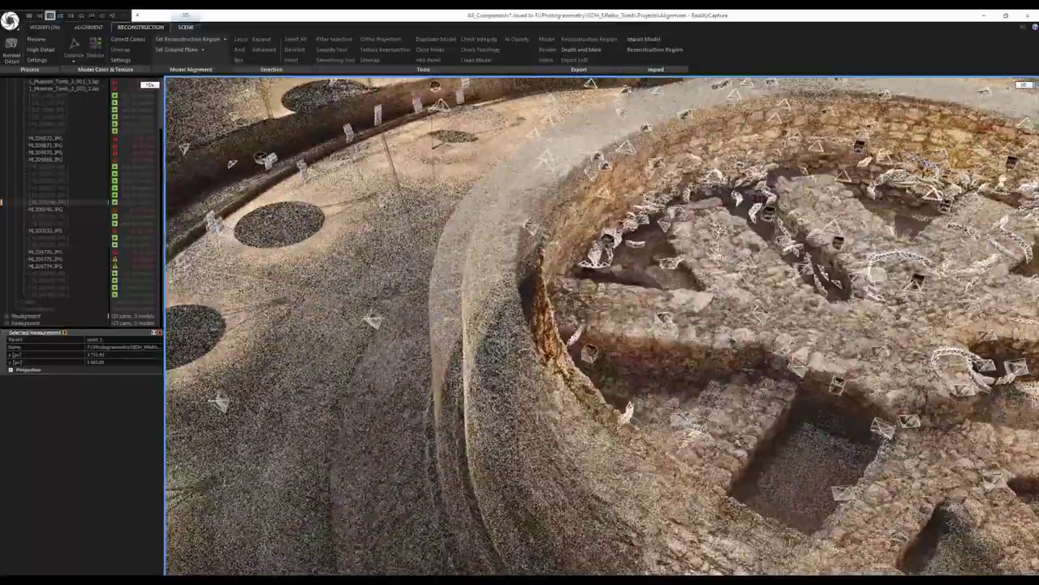
{"action": "left_click_drag", "start_coordinate": [384, 205], "coordinate": [482, 225]}
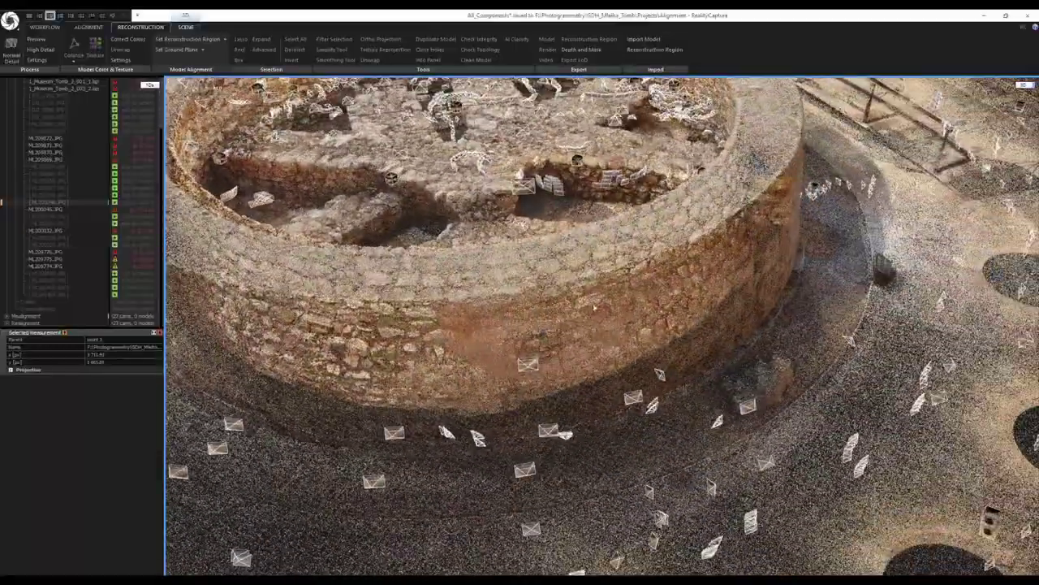
{"action": "left_click_drag", "start_coordinate": [543, 311], "coordinate": [455, 391]}
{"action": "left_click_drag", "start_coordinate": [538, 354], "coordinate": [620, 224]}
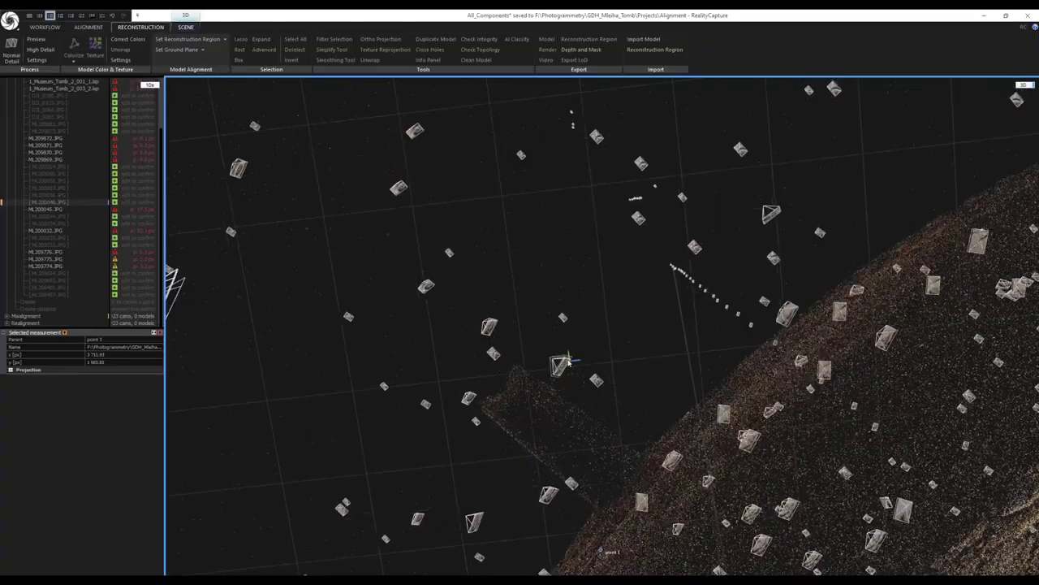
{"action": "left_click_drag", "start_coordinate": [518, 368], "coordinate": [599, 307]}
{"action": "scroll", "coordinate": [552, 352], "scroll_direction": "down", "scroll_amount": 5}
{"action": "scroll", "coordinate": [650, 388], "scroll_direction": "down", "scroll_amount": 5}
{"action": "scroll", "coordinate": [651, 388], "scroll_direction": "up", "scroll_amount": 5}
{"action": "scroll", "coordinate": [674, 388], "scroll_direction": "down", "scroll_amount": 3}
{"action": "scroll", "coordinate": [672, 345], "scroll_direction": "down", "scroll_amount": 2}
{"action": "scroll", "coordinate": [494, 326], "scroll_direction": "up", "scroll_amount": 3}
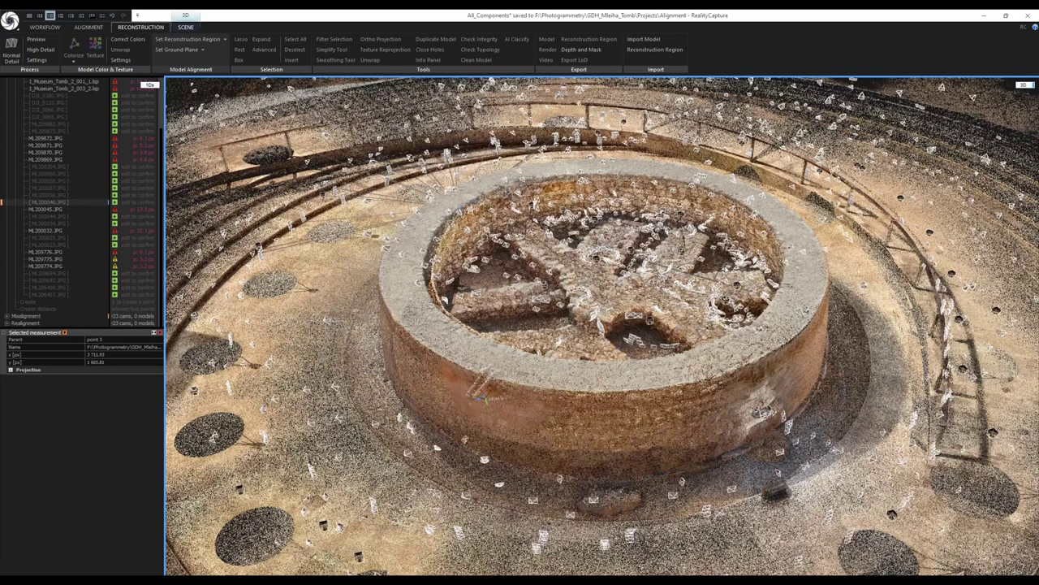
{"action": "scroll", "coordinate": [673, 309], "scroll_direction": "up", "scroll_amount": 2}
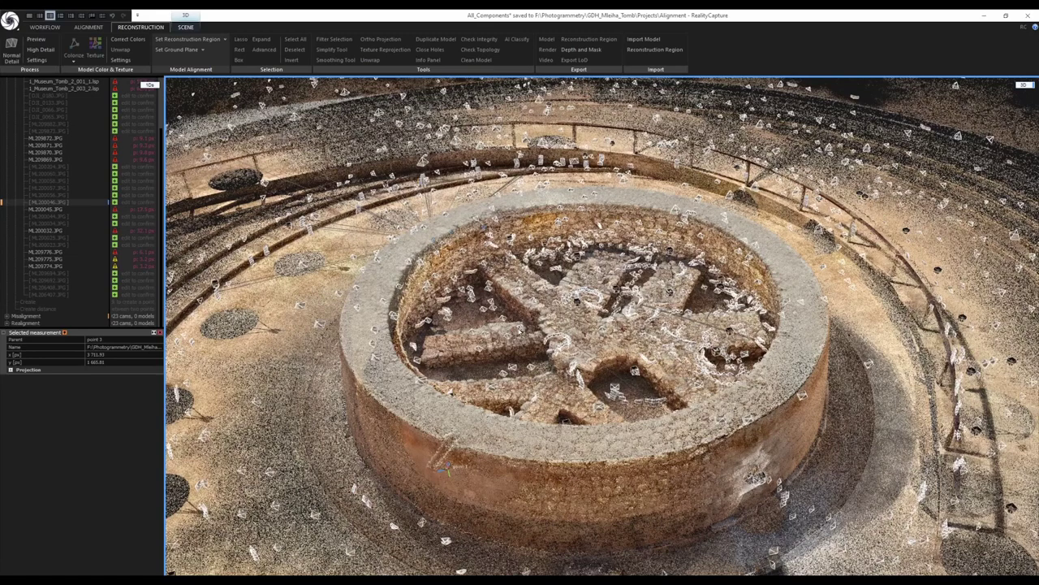
Collapse point 3's image list and select control points 0 through 3 together to compare their weights
{"action": "left_click", "coordinate": [159, 332]}
{"action": "scroll", "coordinate": [49, 243], "scroll_direction": "up", "scroll_amount": 3}
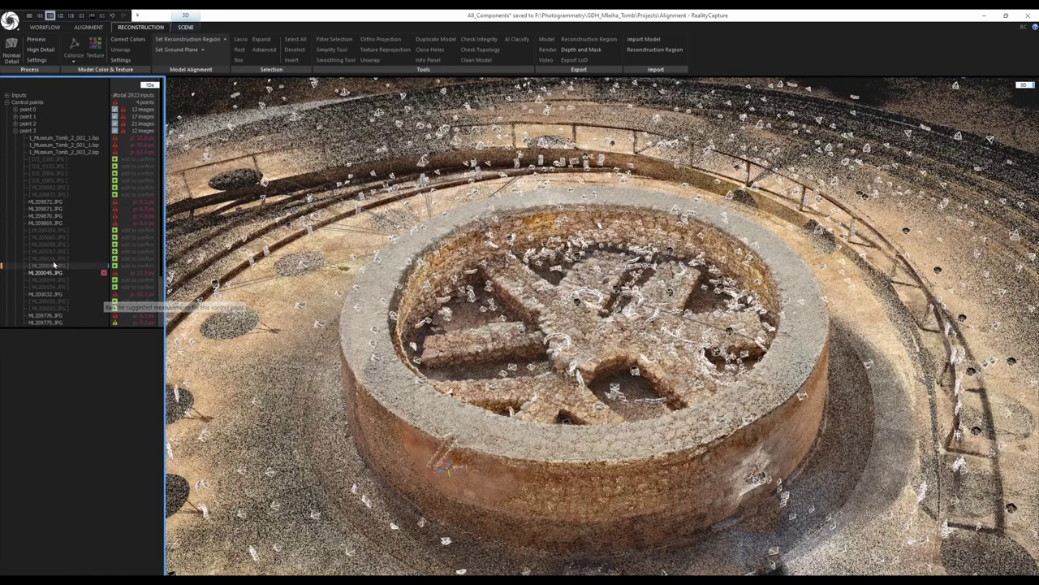
{"action": "left_click", "coordinate": [27, 109]}
{"action": "left_click", "coordinate": [17, 132]}
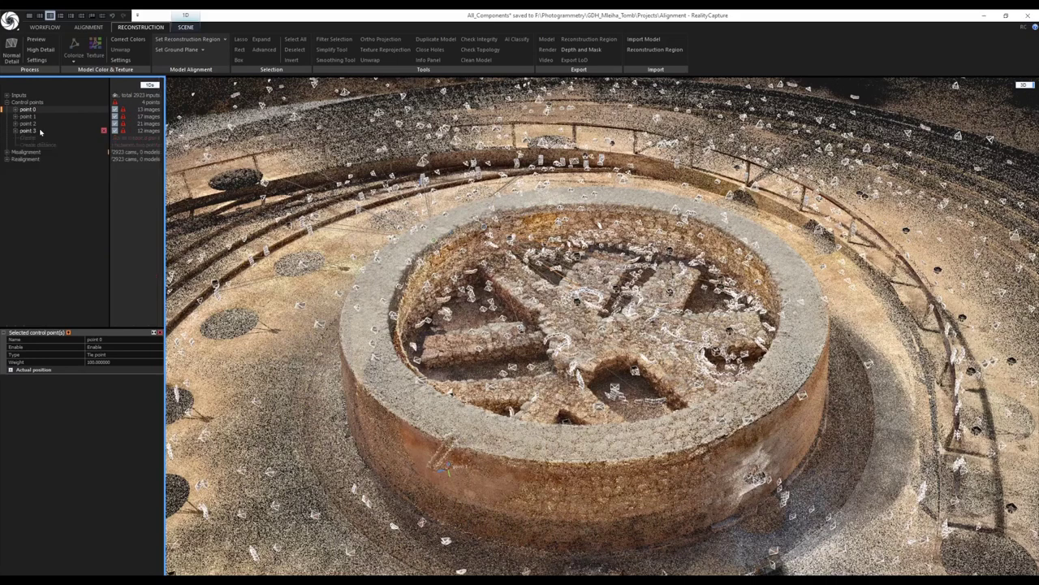
{"action": "left_click", "coordinate": [40, 132], "text": "shift"}
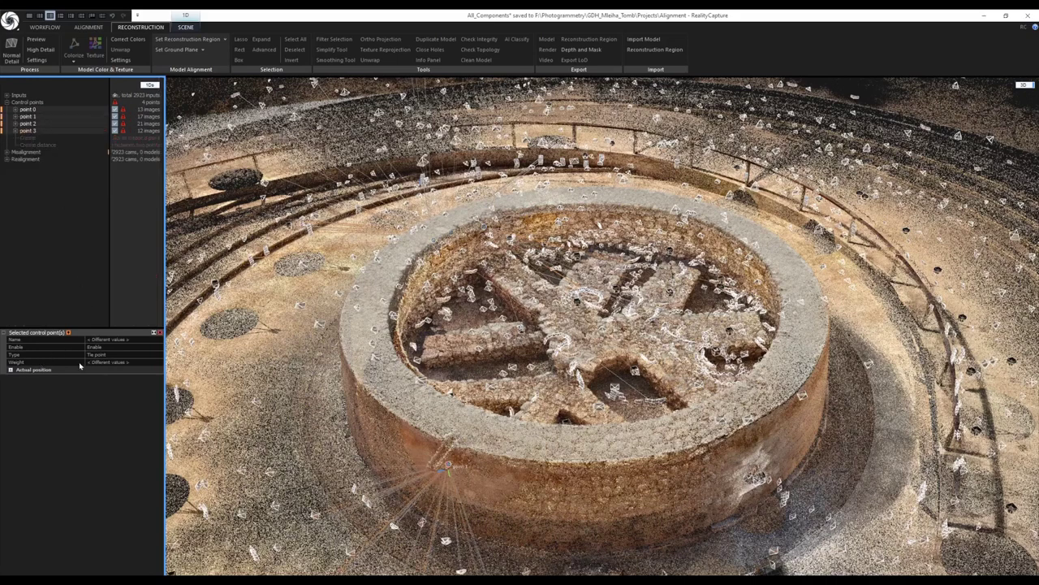
Delete control point 3 and select control points 0 to 2 together to check their weight
{"action": "left_click", "coordinate": [33, 131]}
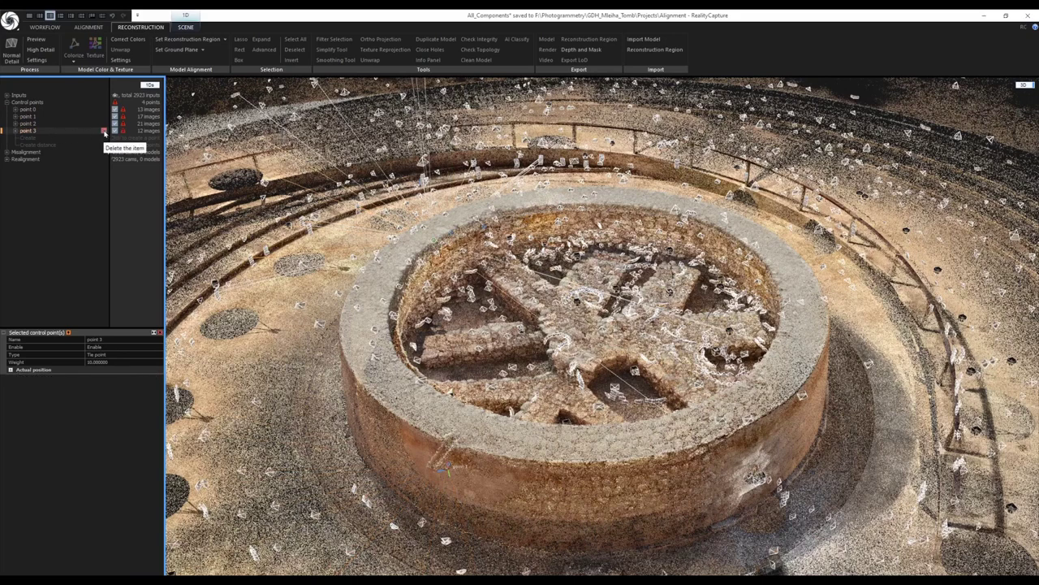
{"action": "left_click", "coordinate": [104, 130]}
{"action": "left_click", "coordinate": [32, 123], "text": "shift"}
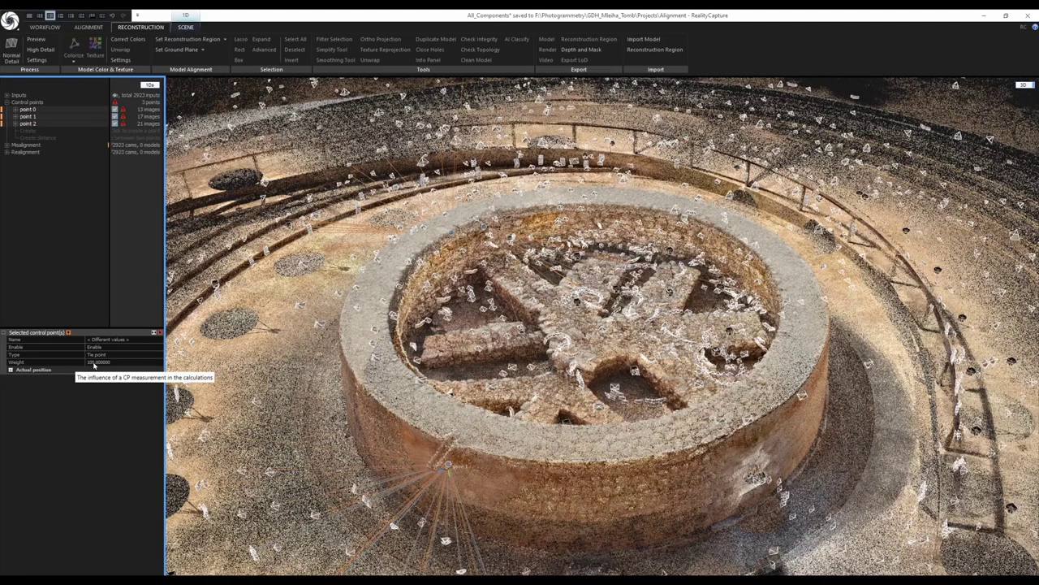
{"action": "scroll", "coordinate": [367, 352], "scroll_direction": "up", "scroll_amount": 3}
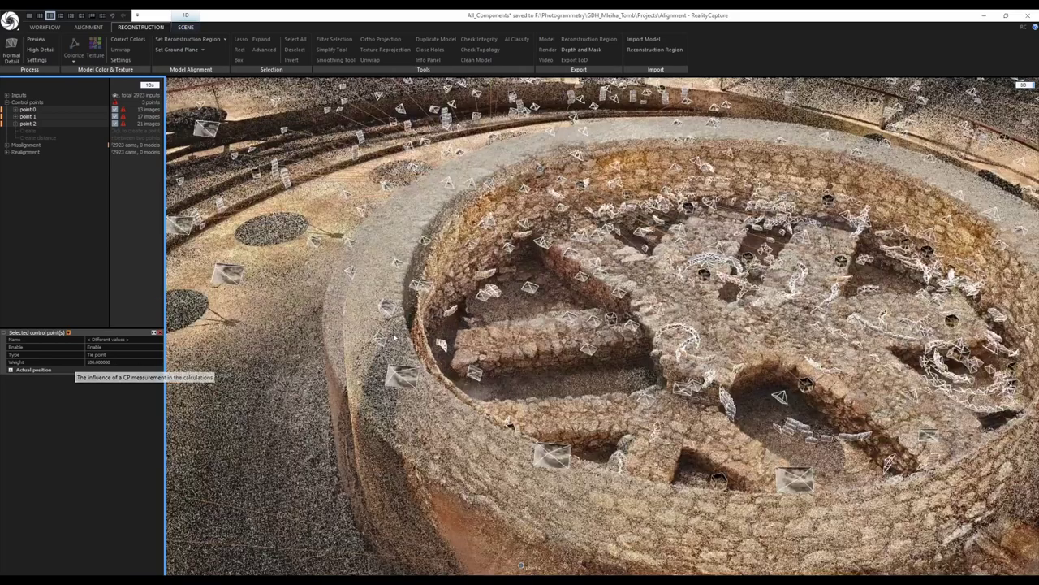
{"action": "scroll", "coordinate": [400, 338], "scroll_direction": "down", "scroll_amount": 3}
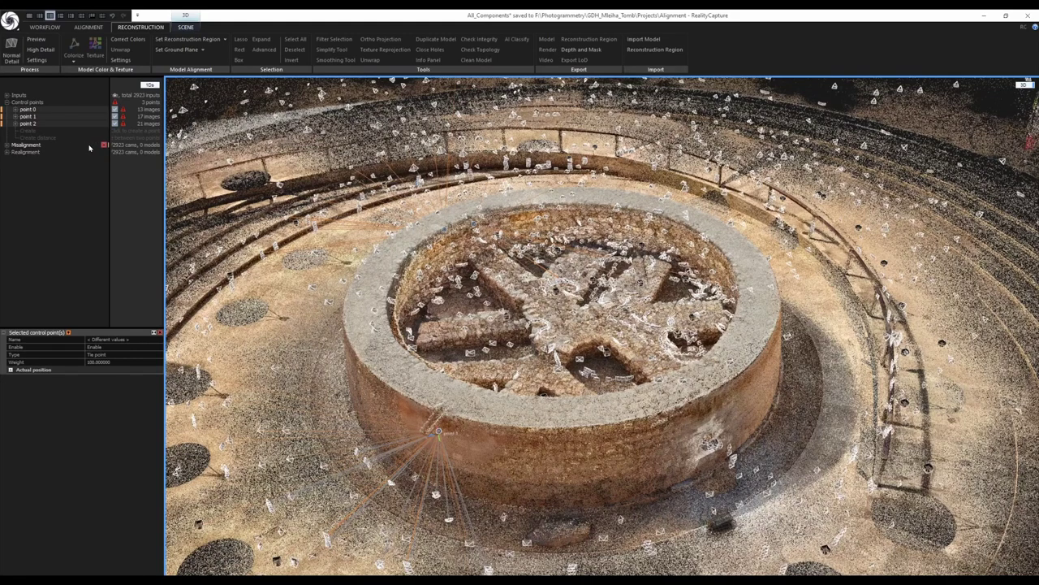
Show the Realignment component in the 3D scene and examine its cameras and control point rays from several angles
{"action": "left_click", "coordinate": [31, 154]}
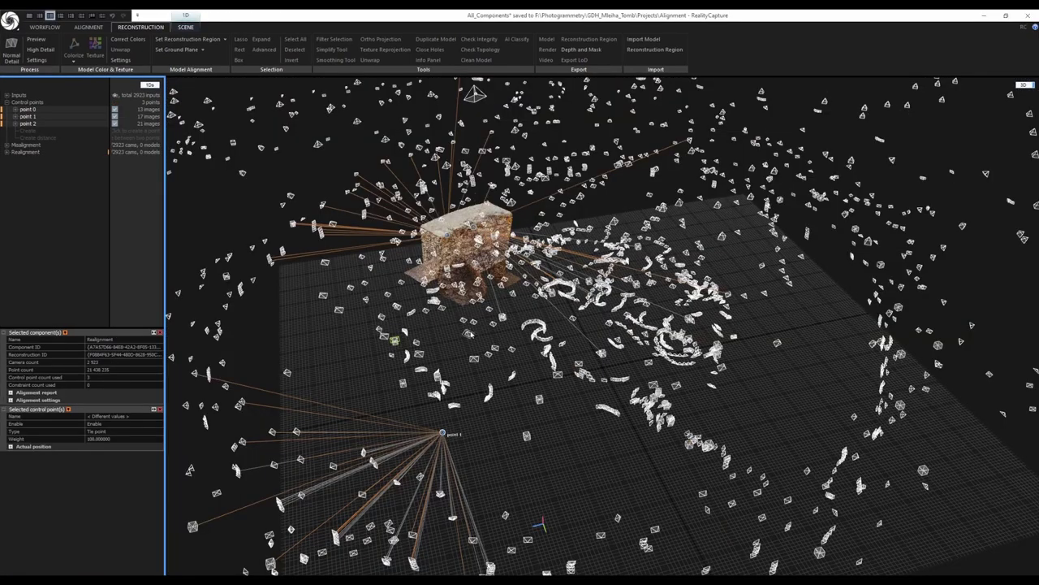
{"action": "scroll", "coordinate": [485, 350], "scroll_direction": "down", "scroll_amount": 3}
{"action": "scroll", "coordinate": [485, 350], "scroll_direction": "up", "scroll_amount": 3}
{"action": "left_click_drag", "start_coordinate": [485, 350], "coordinate": [543, 268]}
{"action": "scroll", "coordinate": [542, 268], "scroll_direction": "down", "scroll_amount": 3}
{"action": "scroll", "coordinate": [353, 398], "scroll_direction": "up", "scroll_amount": 3}
{"action": "scroll", "coordinate": [438, 390], "scroll_direction": "down", "scroll_amount": 4}
{"action": "scroll", "coordinate": [418, 418], "scroll_direction": "up", "scroll_amount": 3}
{"action": "scroll", "coordinate": [455, 422], "scroll_direction": "down", "scroll_amount": 2}
{"action": "scroll", "coordinate": [487, 422], "scroll_direction": "up", "scroll_amount": 2}
{"action": "mouse_move", "coordinate": [487, 423]}
{"action": "left_mouse_down"}
{"action": "mouse_move", "coordinate": [552, 418]}
{"action": "mouse_move", "coordinate": [560, 350]}
{"action": "mouse_move", "coordinate": [548, 414]}
{"action": "mouse_move", "coordinate": [488, 423]}
{"action": "left_mouse_up"}
{"action": "scroll", "coordinate": [487, 422], "scroll_direction": "down", "scroll_amount": 3}
{"action": "scroll", "coordinate": [504, 383], "scroll_direction": "up", "scroll_amount": 3}
{"action": "mouse_move", "coordinate": [511, 384]}
{"action": "left_mouse_down"}
{"action": "mouse_move", "coordinate": [511, 349]}
{"action": "mouse_move", "coordinate": [510, 384]}
{"action": "left_mouse_up"}
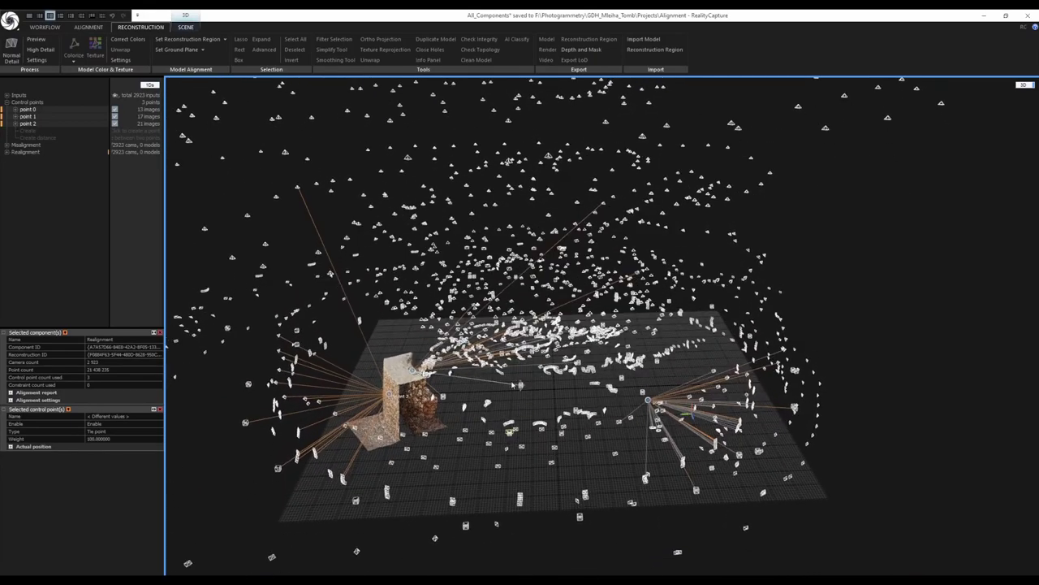
Clear the clipping box from the Realignment component's scene so the full tomb point cloud is displayed
{"action": "left_click", "coordinate": [186, 27]}
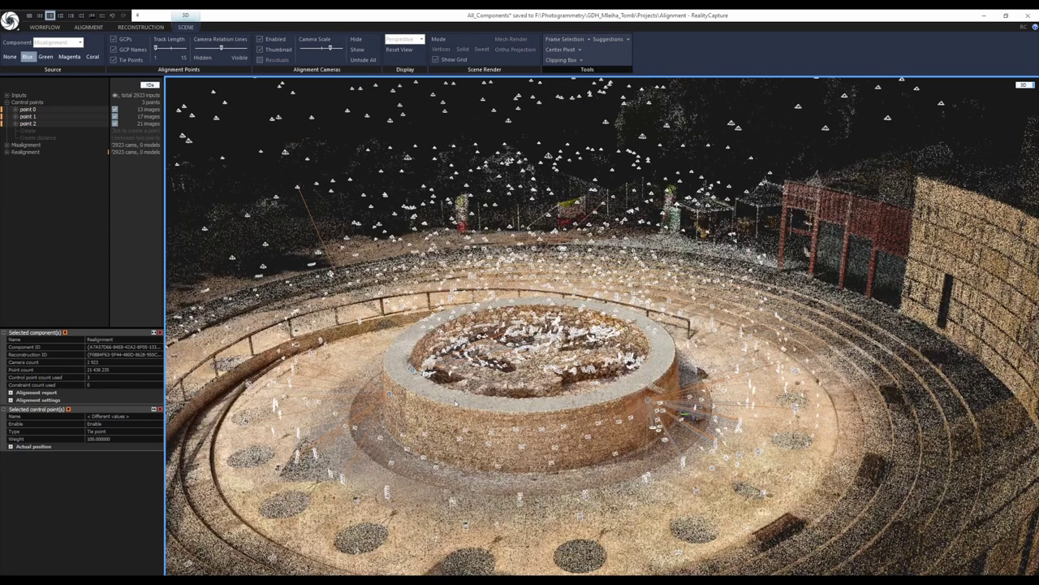
{"action": "scroll", "coordinate": [504, 395], "scroll_direction": "up", "scroll_amount": 3}
{"action": "left_click_drag", "start_coordinate": [504, 395], "coordinate": [345, 334]}
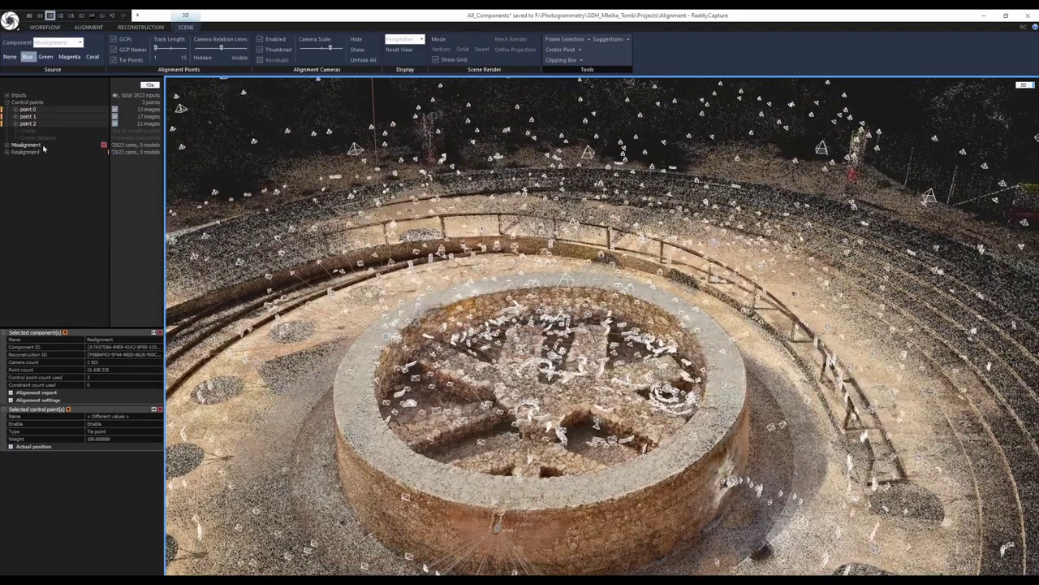
Widen the project tree and its value column so the component and image details can be read in full
{"action": "mouse_move", "coordinate": [104, 149]}
{"action": "left_click_drag", "start_coordinate": [109, 155], "coordinate": [71, 160]}
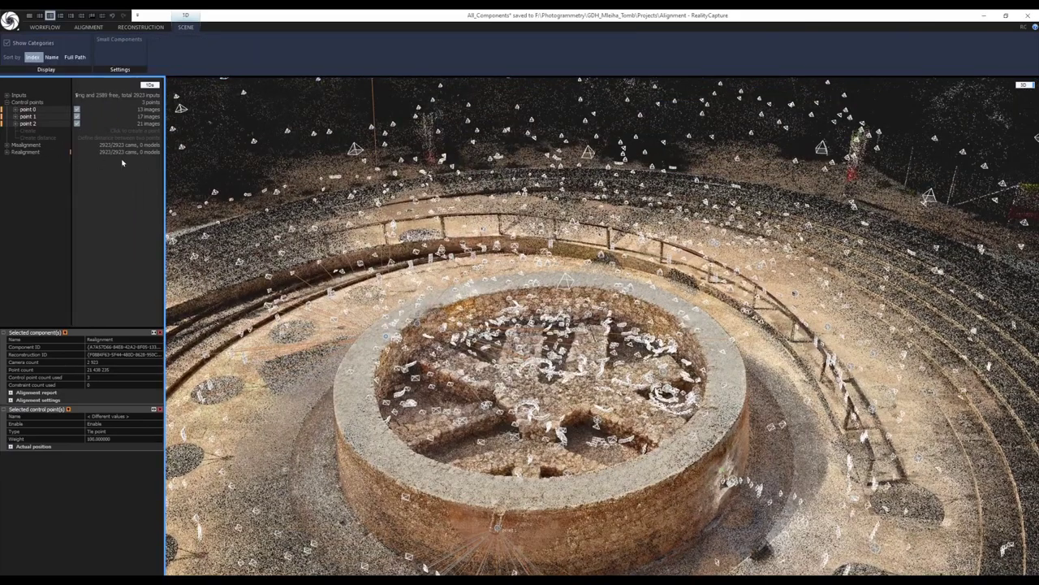
{"action": "left_click_drag", "start_coordinate": [165, 168], "coordinate": [218, 169]}
{"action": "mouse_move", "coordinate": [72, 172]}
{"action": "left_mouse_down"}
{"action": "mouse_move", "coordinate": [101, 172]}
{"action": "mouse_move", "coordinate": [83, 172]}
{"action": "left_mouse_up"}
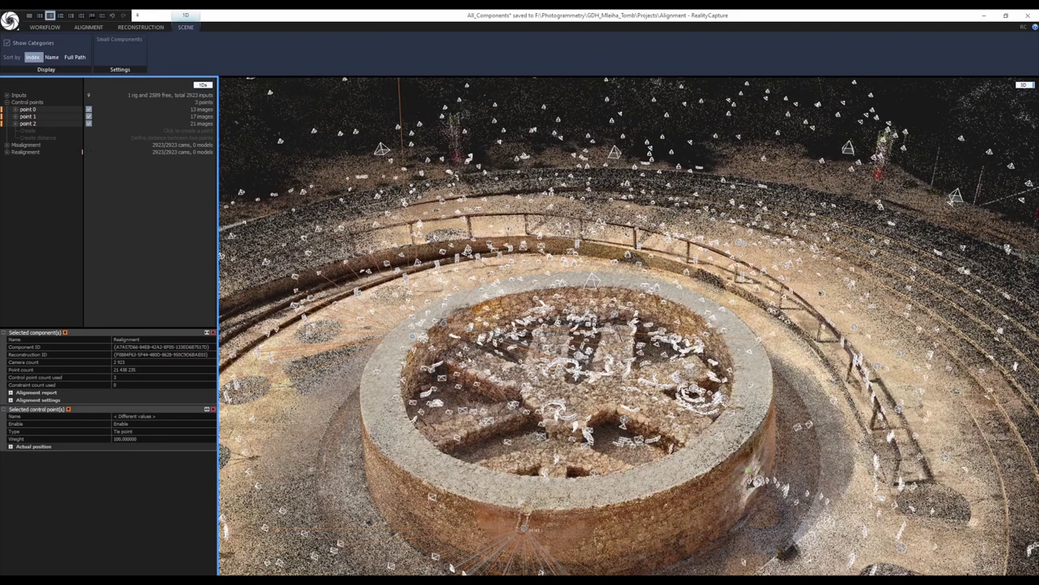
Examine the realigned point cloud of the whole site from above and from the side, including the high camera positions
{"action": "scroll", "coordinate": [501, 344], "scroll_direction": "down", "scroll_amount": 3}
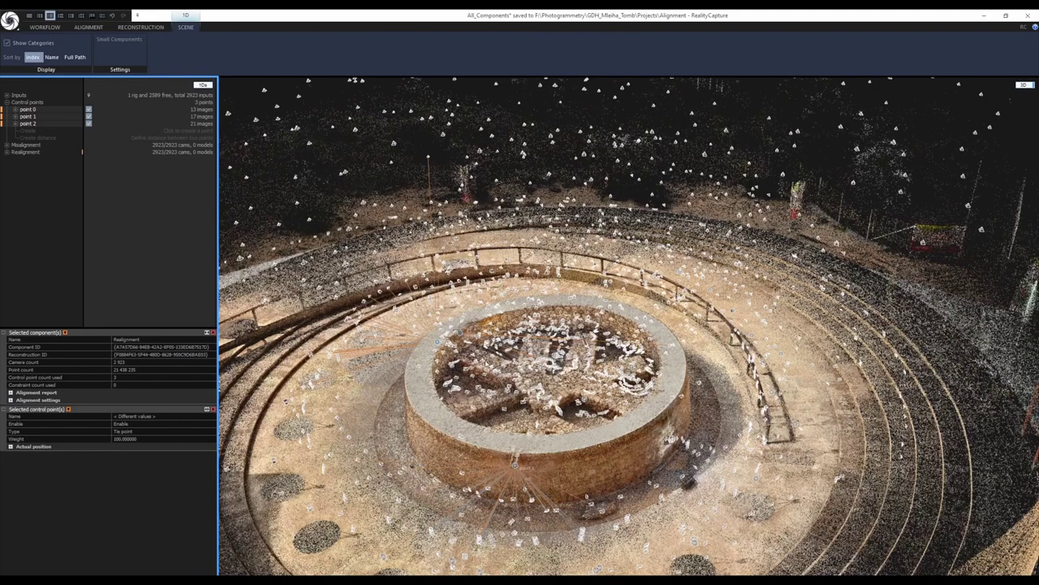
{"action": "scroll", "coordinate": [531, 354], "scroll_direction": "down", "scroll_amount": 3}
{"action": "scroll", "coordinate": [531, 354], "scroll_direction": "up", "scroll_amount": 2}
{"action": "scroll", "coordinate": [531, 354], "scroll_direction": "down", "scroll_amount": 3}
{"action": "scroll", "coordinate": [494, 309], "scroll_direction": "up", "scroll_amount": 3}
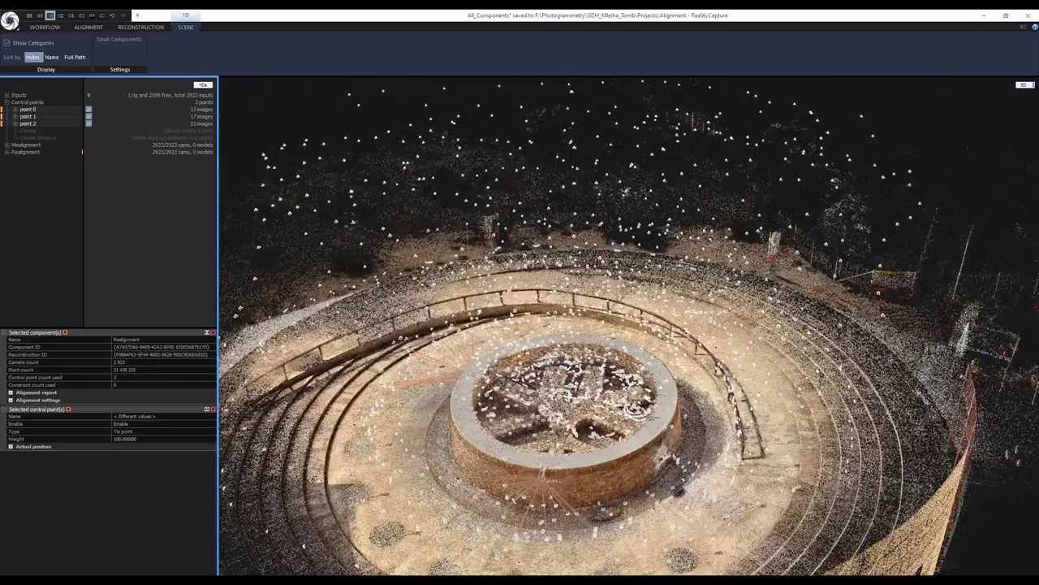
{"action": "mouse_move", "coordinate": [519, 341]}
{"action": "left_mouse_down"}
{"action": "mouse_move", "coordinate": [524, 292]}
{"action": "mouse_move", "coordinate": [523, 322]}
{"action": "left_mouse_up"}
{"action": "scroll", "coordinate": [507, 356], "scroll_direction": "down", "scroll_amount": 3}
{"action": "scroll", "coordinate": [514, 367], "scroll_direction": "up", "scroll_amount": 3}
{"action": "left_click_drag", "start_coordinate": [513, 367], "coordinate": [477, 404]}
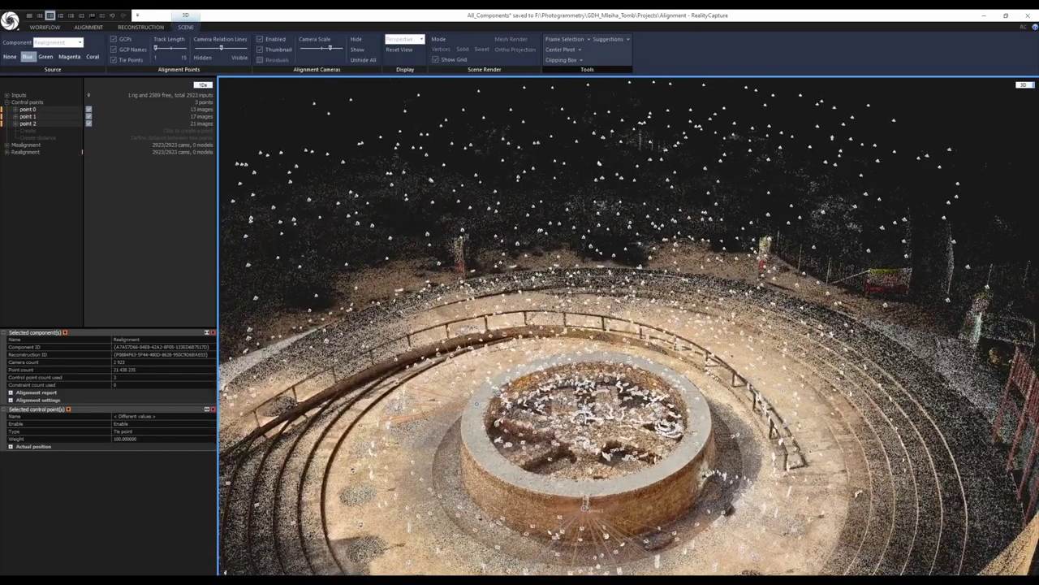
{"action": "scroll", "coordinate": [487, 288], "scroll_direction": "down", "scroll_amount": 3}
{"action": "scroll", "coordinate": [511, 308], "scroll_direction": "up", "scroll_amount": 1}
{"action": "left_click_drag", "start_coordinate": [512, 308], "coordinate": [521, 286]}
{"action": "scroll", "coordinate": [507, 313], "scroll_direction": "up", "scroll_amount": 3}
{"action": "scroll", "coordinate": [507, 325], "scroll_direction": "down", "scroll_amount": 1}
{"action": "scroll", "coordinate": [509, 333], "scroll_direction": "down", "scroll_amount": 3}
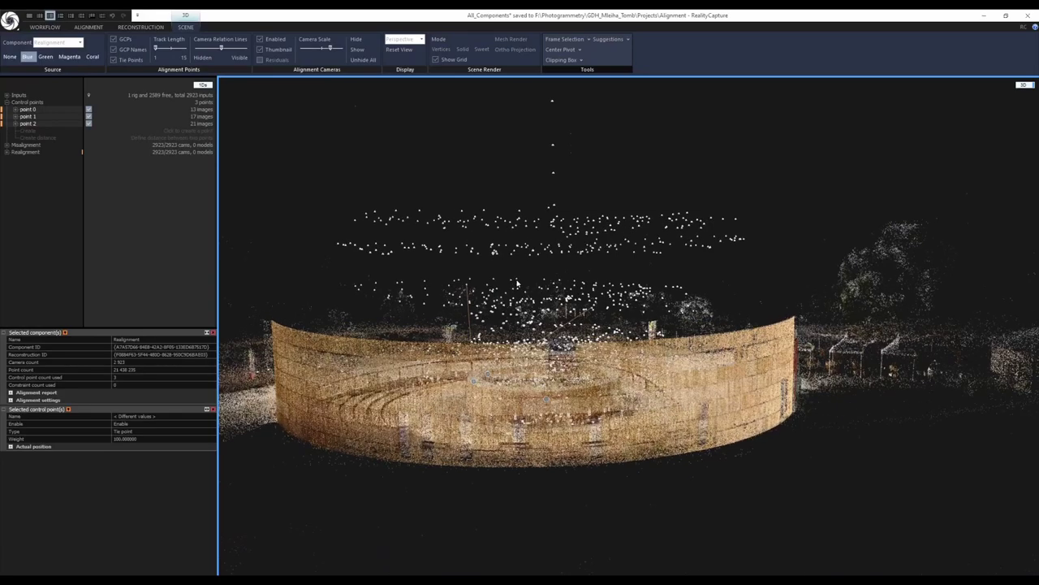
{"action": "scroll", "coordinate": [521, 287], "scroll_direction": "down", "scroll_amount": 2}
{"action": "scroll", "coordinate": [524, 286], "scroll_direction": "down", "scroll_amount": 3}
{"action": "scroll", "coordinate": [573, 427], "scroll_direction": "up", "scroll_amount": 8}
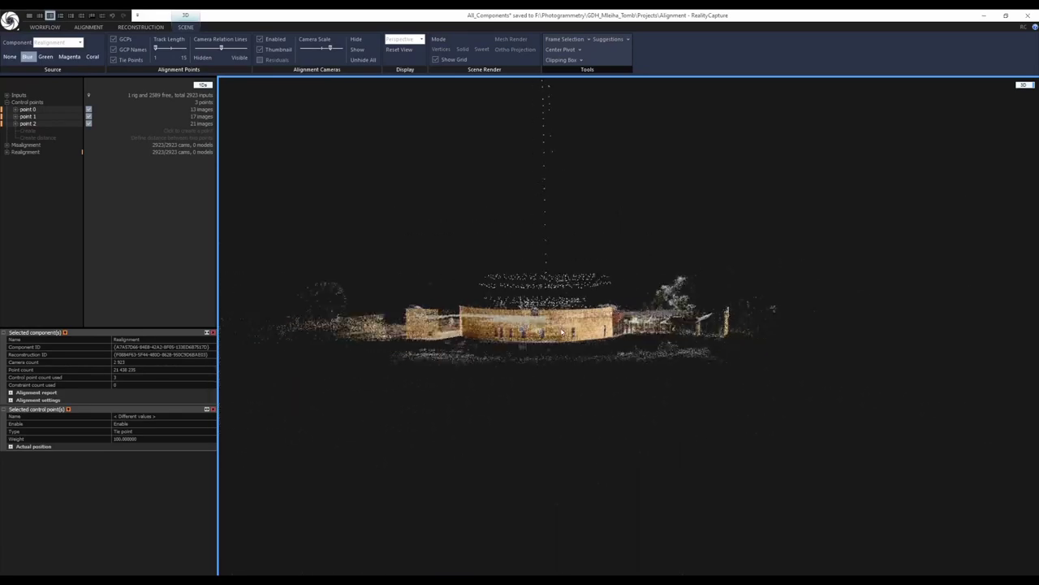
{"action": "scroll", "coordinate": [572, 427], "scroll_direction": "down", "scroll_amount": 5}
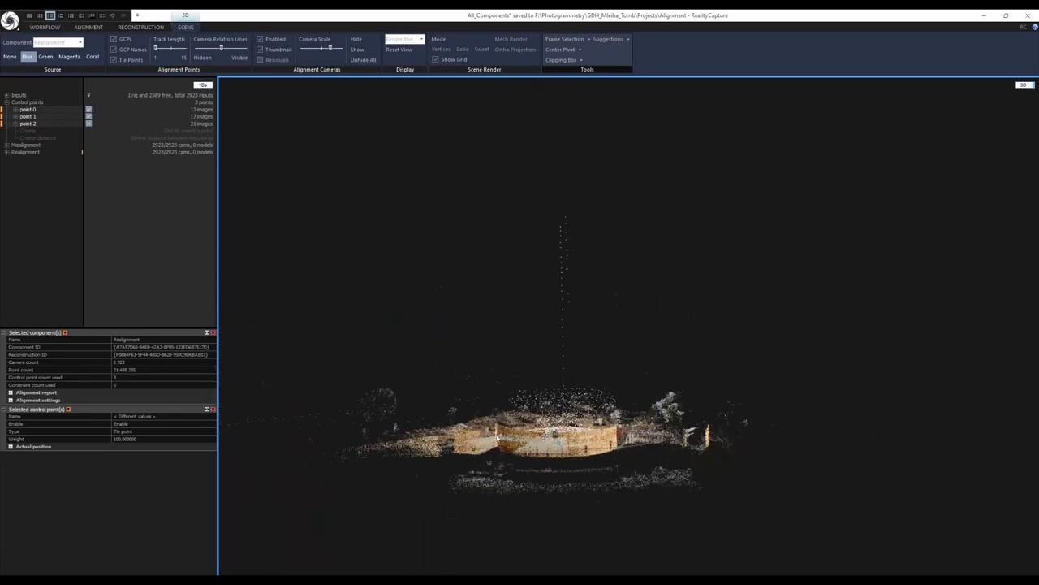
{"action": "scroll", "coordinate": [502, 366], "scroll_direction": "up", "scroll_amount": 2}
{"action": "scroll", "coordinate": [536, 352], "scroll_direction": "down", "scroll_amount": 2}
{"action": "scroll", "coordinate": [611, 344], "scroll_direction": "up", "scroll_amount": 2}
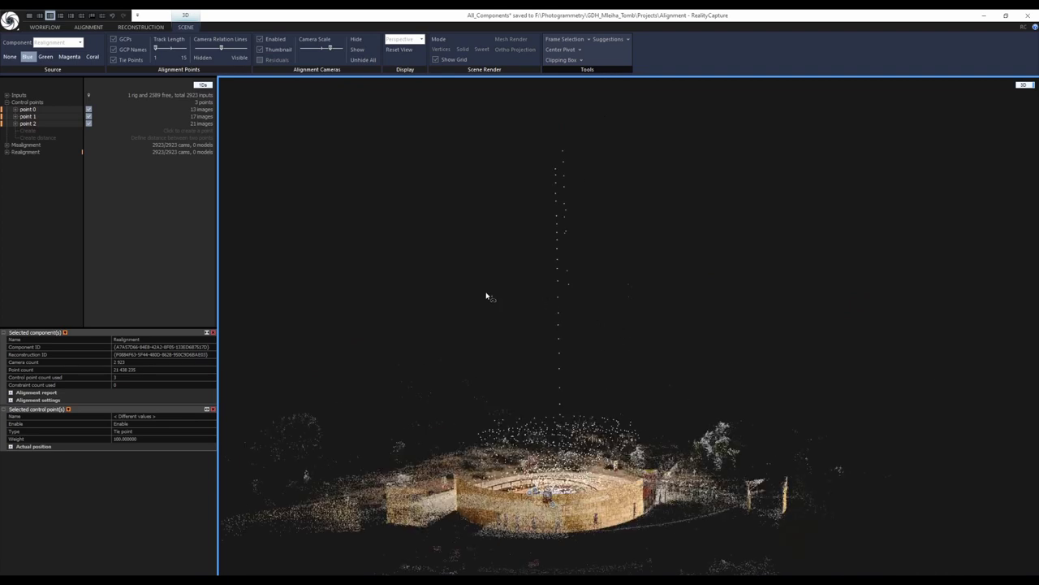
Select the vertical column of drone cameras above the tomb, and clear the selection again
{"action": "mouse_move", "coordinate": [670, 158]}
{"action": "left_mouse_down"}
{"action": "mouse_move", "coordinate": [408, 305]}
{"action": "mouse_move", "coordinate": [616, 373]}
{"action": "left_mouse_up"}
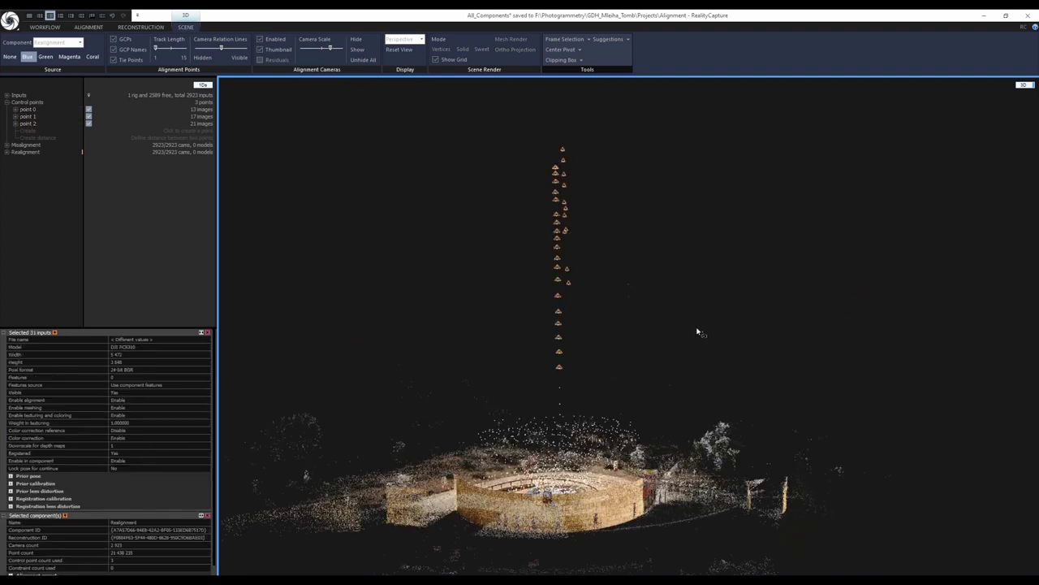
{"action": "scroll", "coordinate": [600, 418], "scroll_direction": "up", "scroll_amount": 3}
{"action": "scroll", "coordinate": [479, 357], "scroll_direction": "down", "scroll_amount": 4}
{"action": "scroll", "coordinate": [429, 350], "scroll_direction": "up", "scroll_amount": 3}
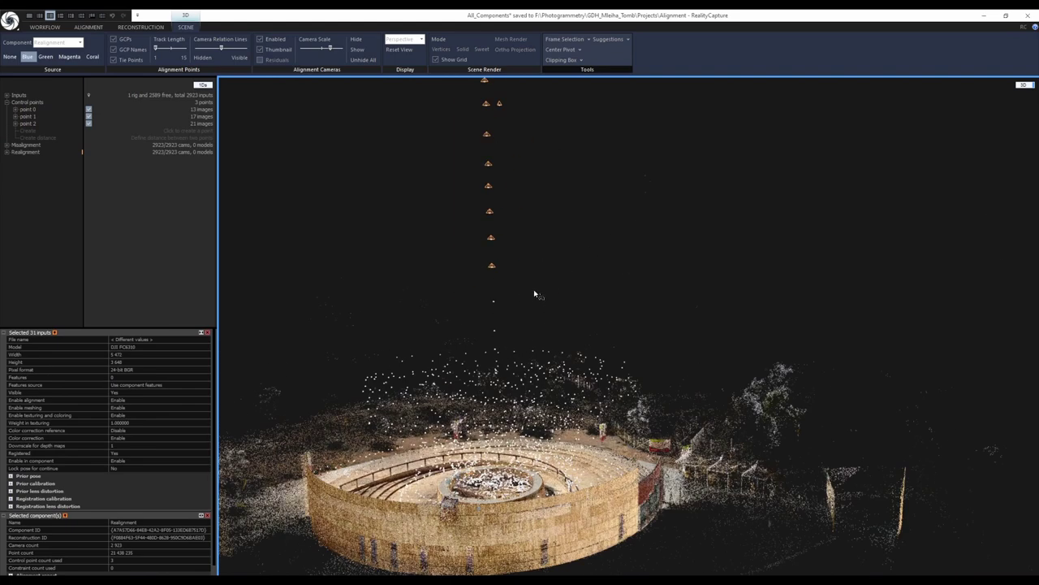
{"action": "mouse_move", "coordinate": [536, 290]}
{"action": "left_mouse_down", "text": "ctrl"}
{"action": "mouse_move", "coordinate": [464, 310]}
{"action": "mouse_move", "coordinate": [545, 331]}
{"action": "left_mouse_up", "text": "ctrl"}
{"action": "scroll", "coordinate": [479, 375], "scroll_direction": "up", "scroll_amount": 3}
{"action": "mouse_move", "coordinate": [541, 370]}
{"action": "left_mouse_down"}
{"action": "mouse_move", "coordinate": [570, 338]}
{"action": "mouse_move", "coordinate": [558, 358]}
{"action": "left_mouse_up"}
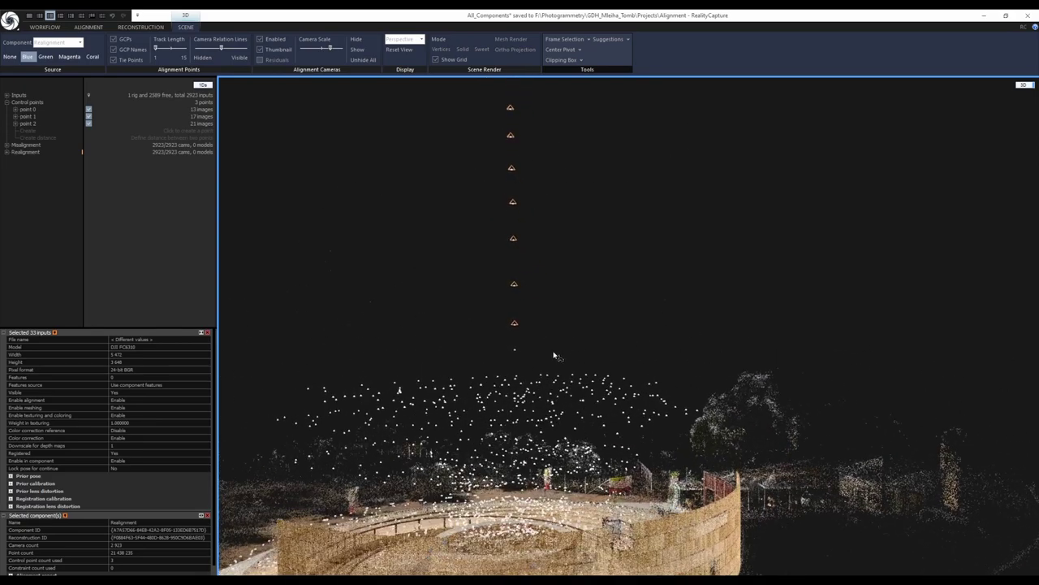
{"action": "left_click", "coordinate": [600, 295]}
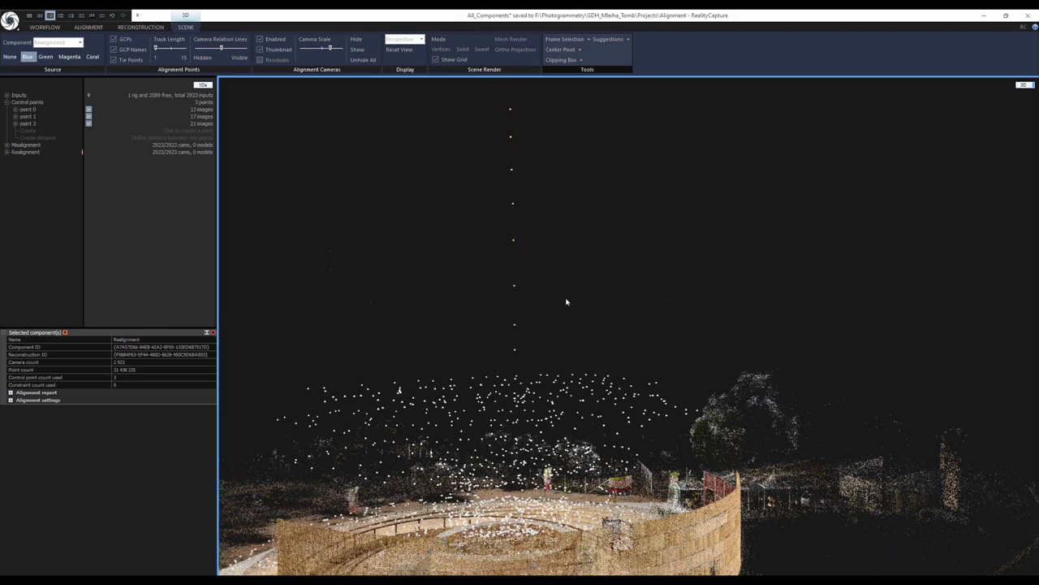
{"action": "left_click_drag", "start_coordinate": [535, 325], "coordinate": [559, 332]}
{"action": "left_click_drag", "start_coordinate": [617, 352], "coordinate": [589, 326]}
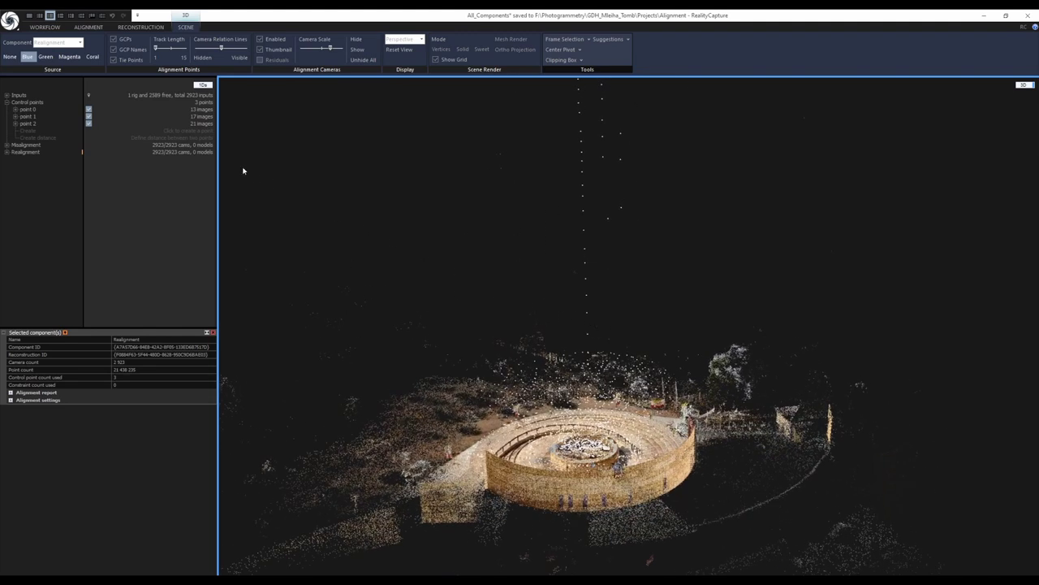
Select the drone images by loading the image selection Maleha_Tomb_Drone_Images.imagelist from the Projects\Image_lists folder
{"action": "left_click", "coordinate": [45, 27]}
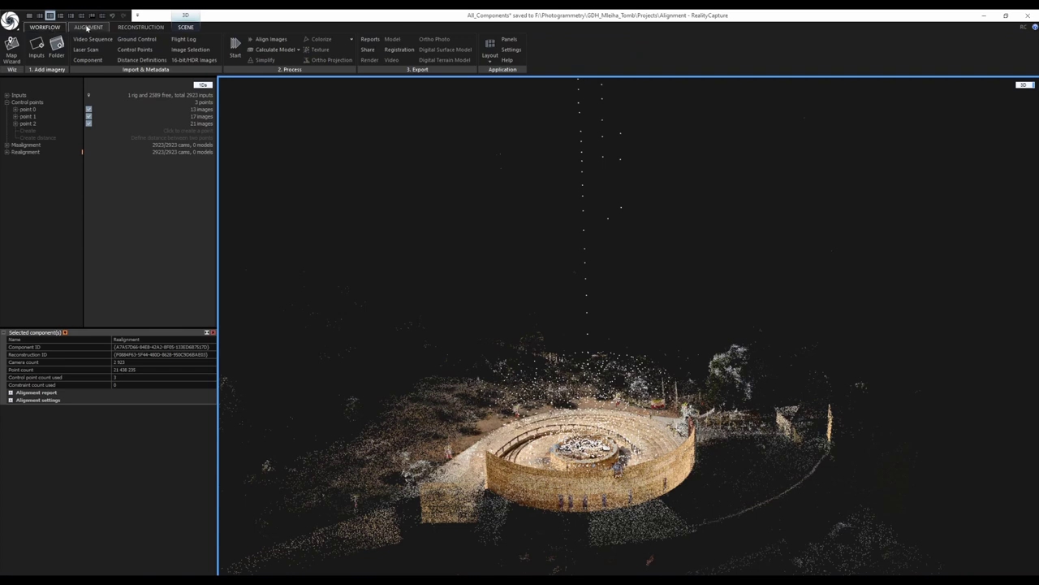
{"action": "left_click", "coordinate": [201, 51]}
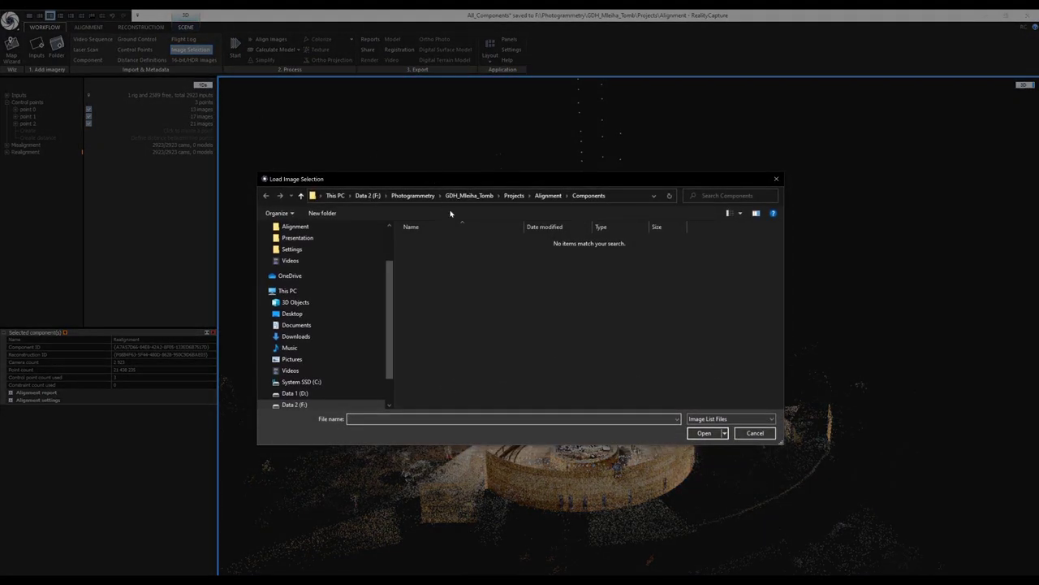
{"action": "left_click", "coordinate": [546, 196]}
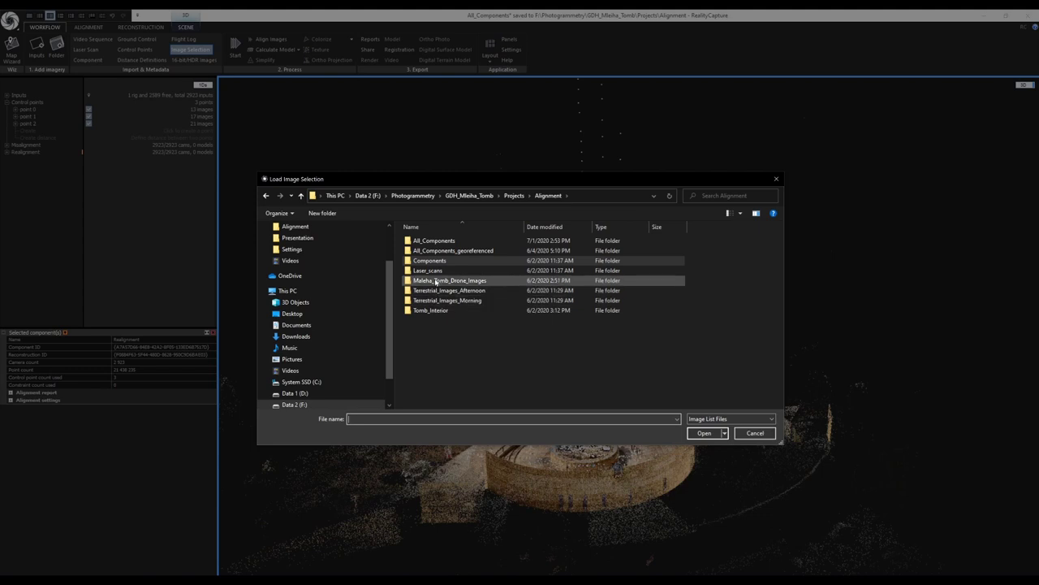
{"action": "left_click", "coordinate": [514, 196]}
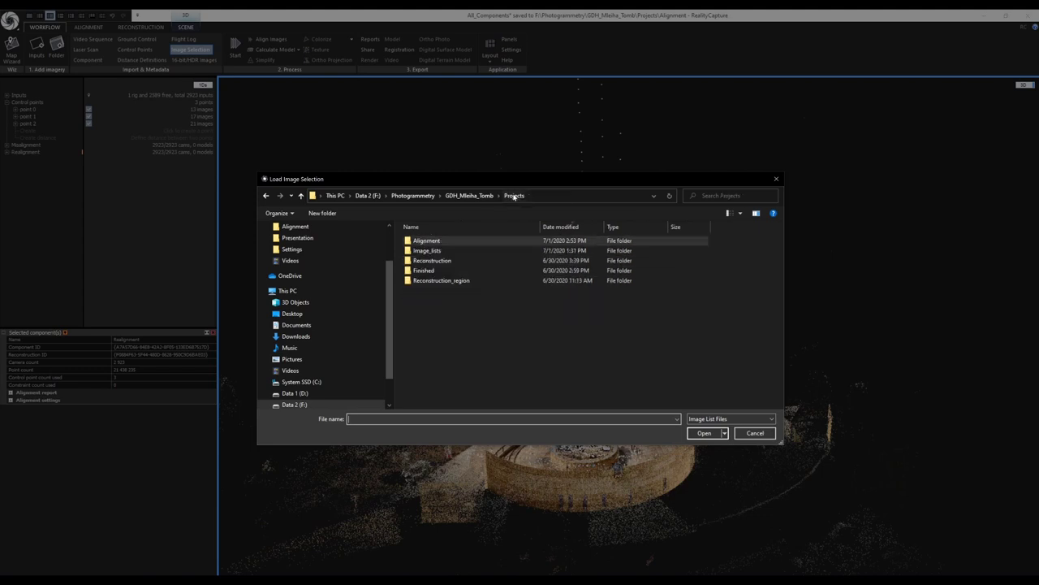
{"action": "left_click", "coordinate": [429, 251]}
{"action": "double_click", "coordinate": [429, 251]}
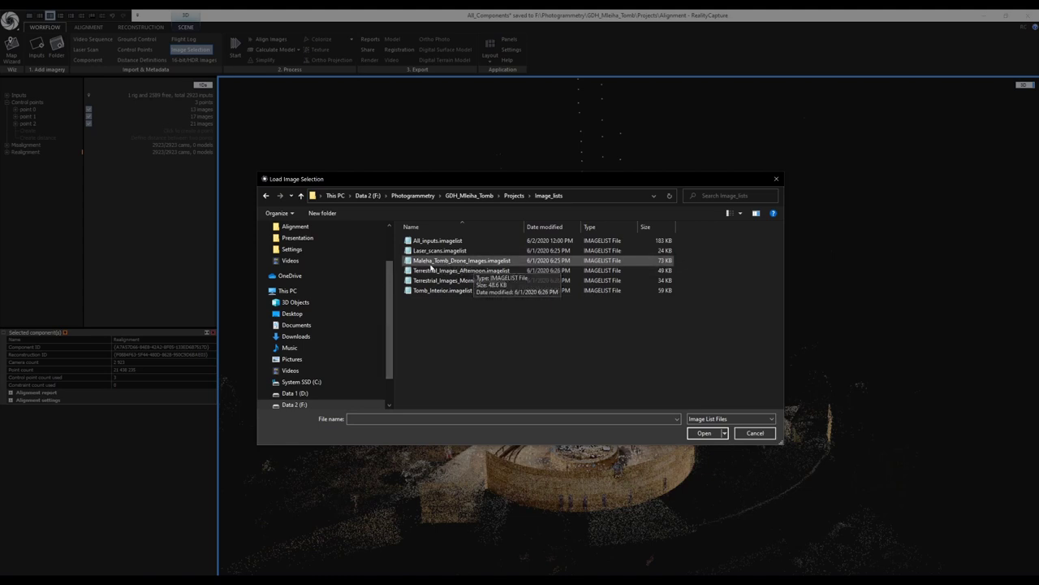
{"action": "left_click", "coordinate": [459, 261]}
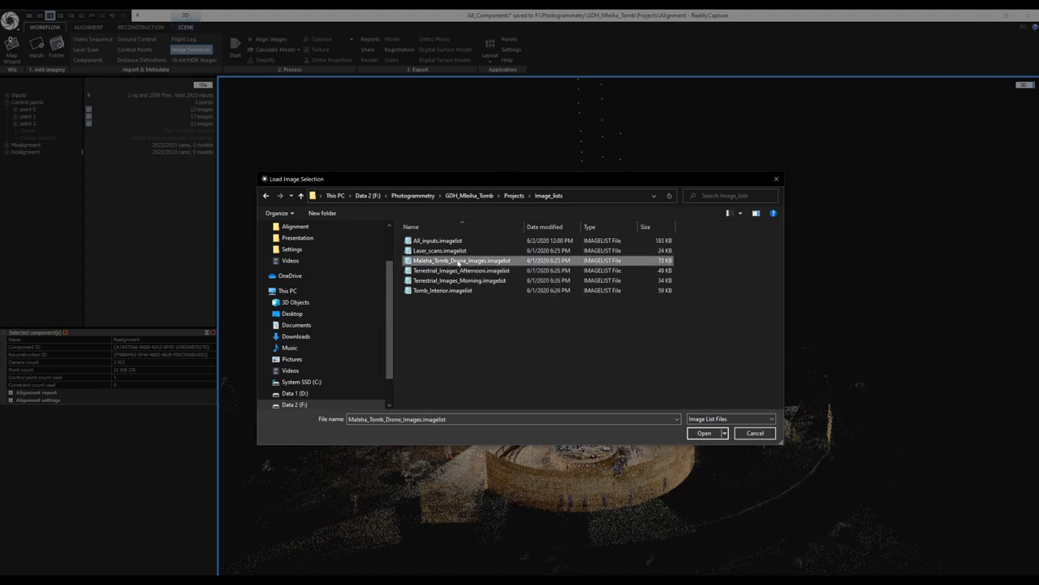
{"action": "left_click", "coordinate": [704, 433]}
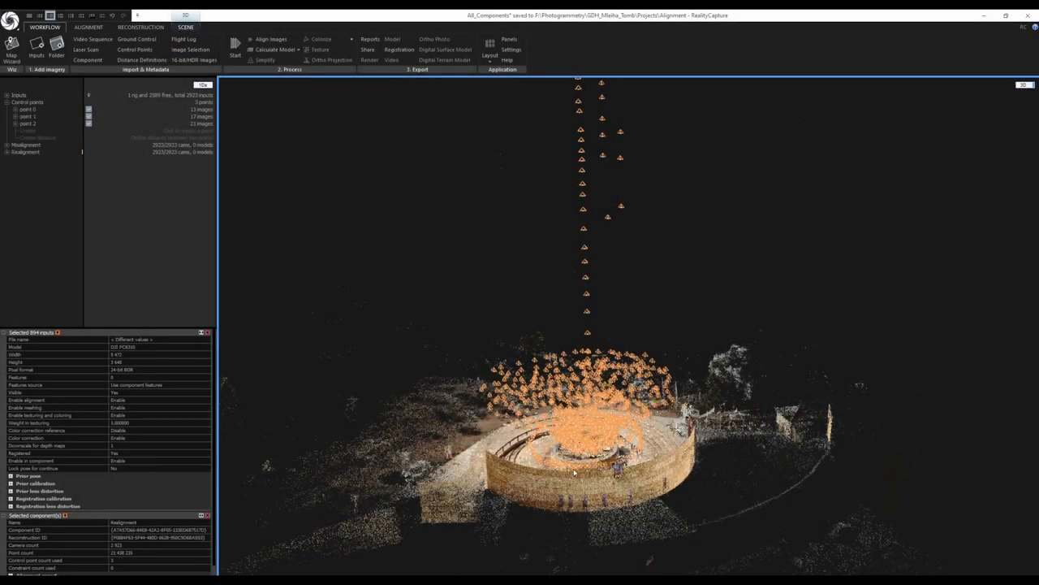
View the selected drone cameras from the side and expand the Prior pose properties of these images
{"action": "scroll", "coordinate": [576, 467], "scroll_direction": "up", "scroll_amount": 2}
{"action": "left_click_drag", "start_coordinate": [575, 466], "coordinate": [720, 393]}
{"action": "left_click_drag", "start_coordinate": [124, 331], "coordinate": [109, 266]}
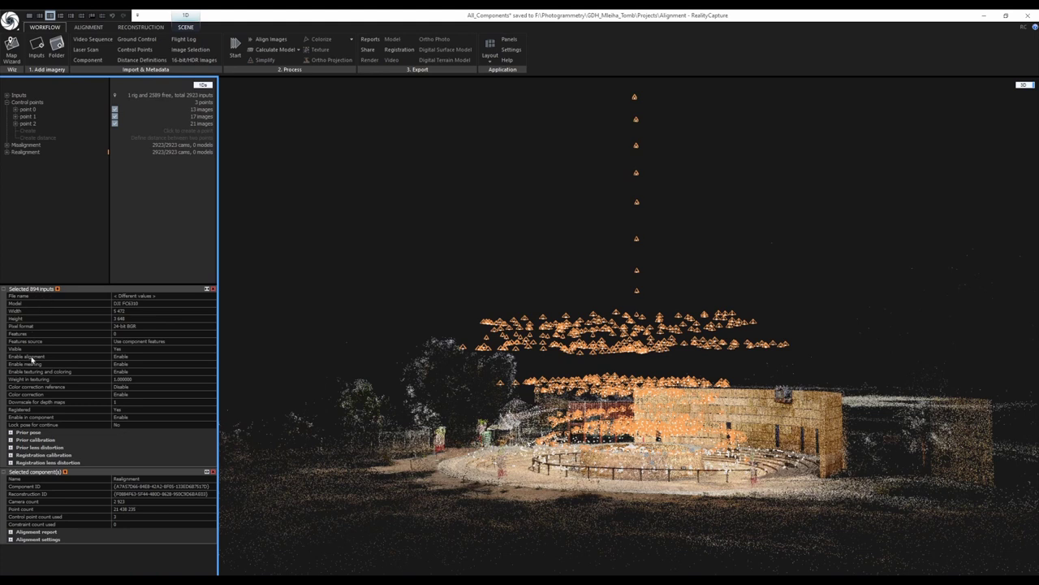
{"action": "left_click", "coordinate": [20, 433]}
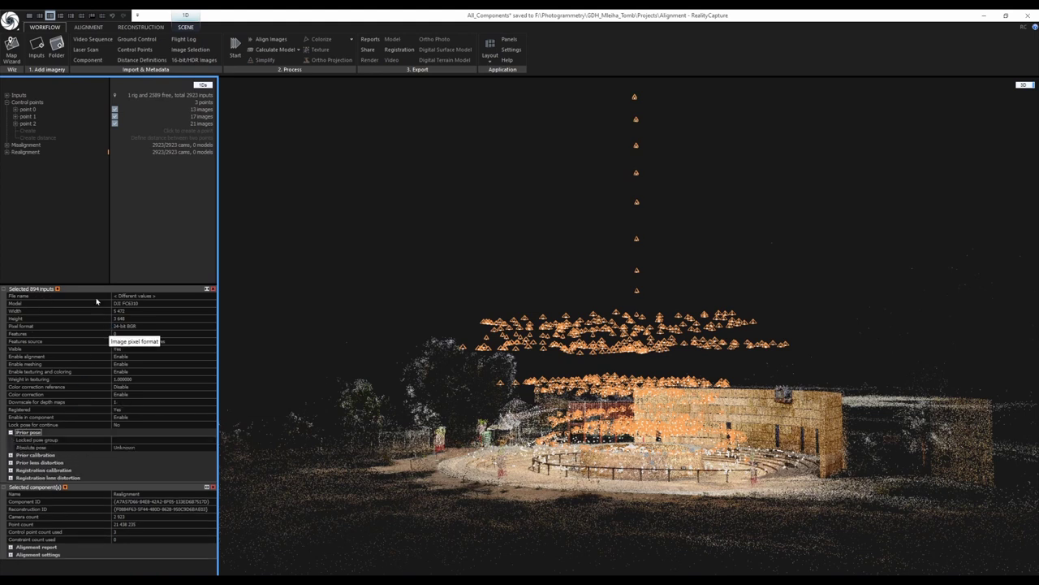
{"action": "left_click_drag", "start_coordinate": [94, 286], "coordinate": [91, 247]}
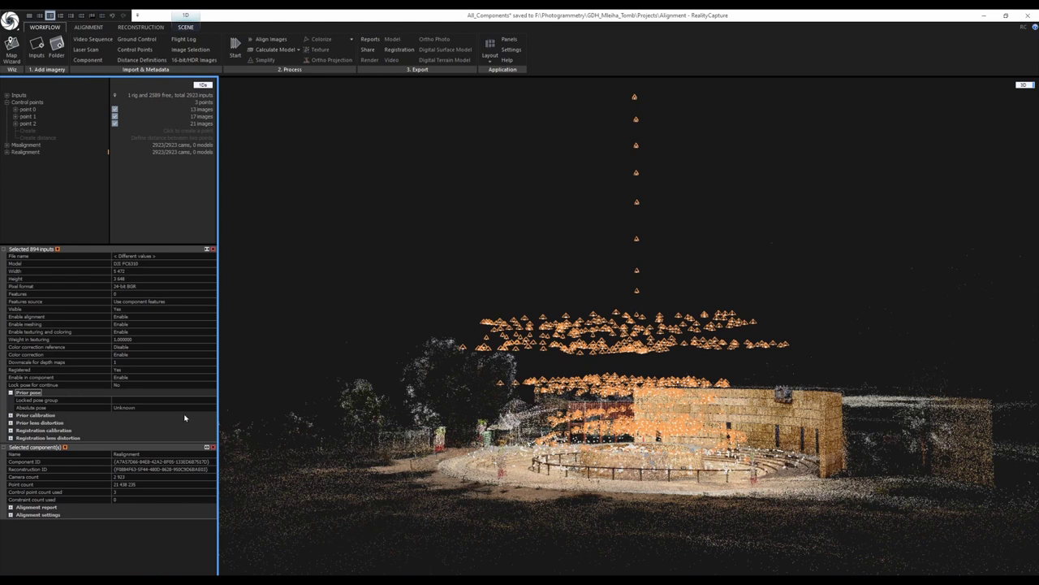
Set the absolute pose of the selected drone images to Position and orientation
{"action": "left_click", "coordinate": [213, 408]}
{"action": "left_click", "coordinate": [213, 408]}
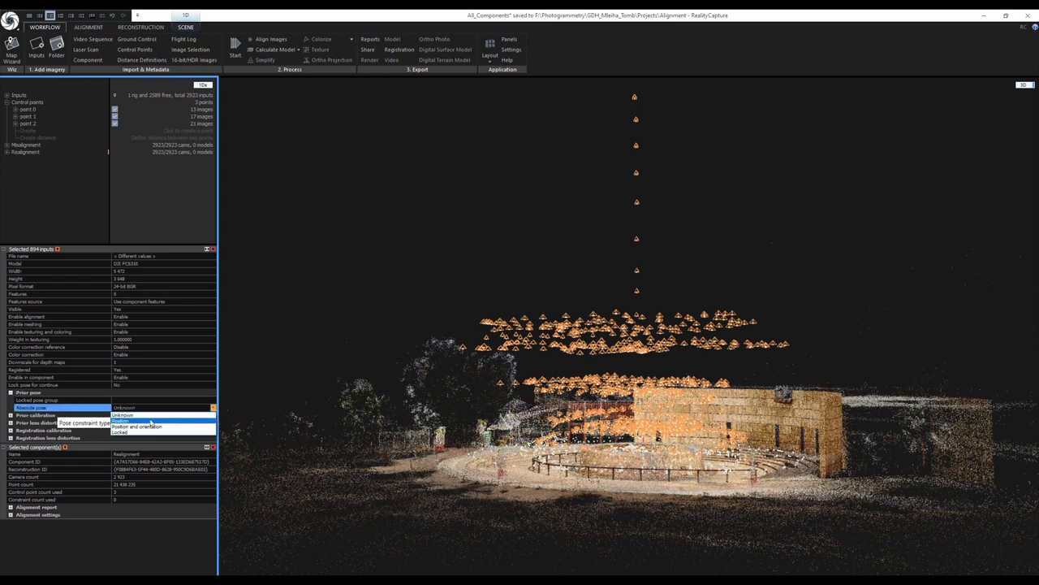
{"action": "left_click", "coordinate": [139, 426]}
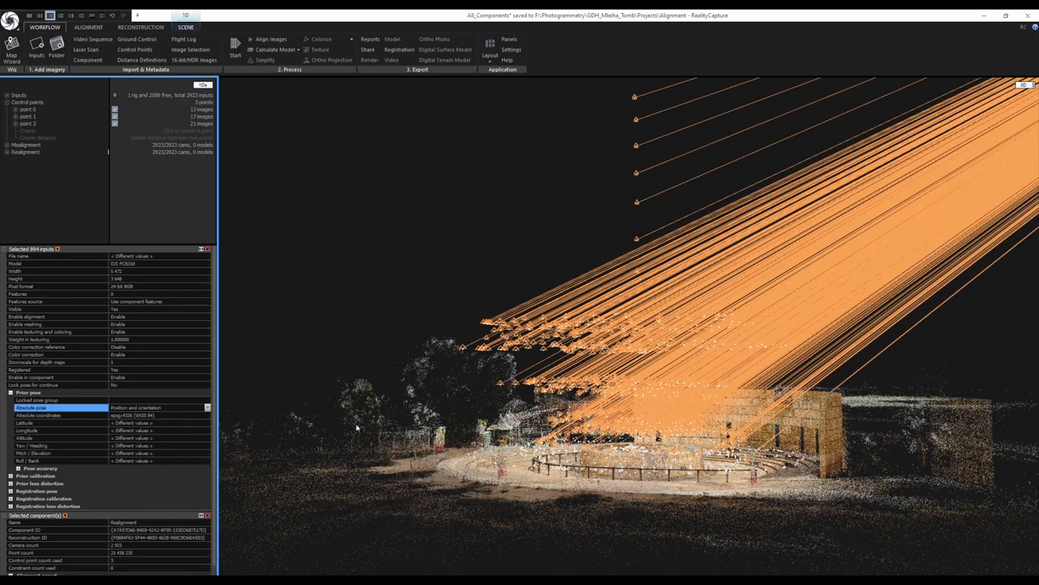
Examine the lines drawn from the drone cameras towards their prior positions, from far away and from close above the tomb
{"action": "scroll", "coordinate": [487, 418], "scroll_direction": "up", "scroll_amount": 3}
{"action": "scroll", "coordinate": [519, 401], "scroll_direction": "down", "scroll_amount": 5}
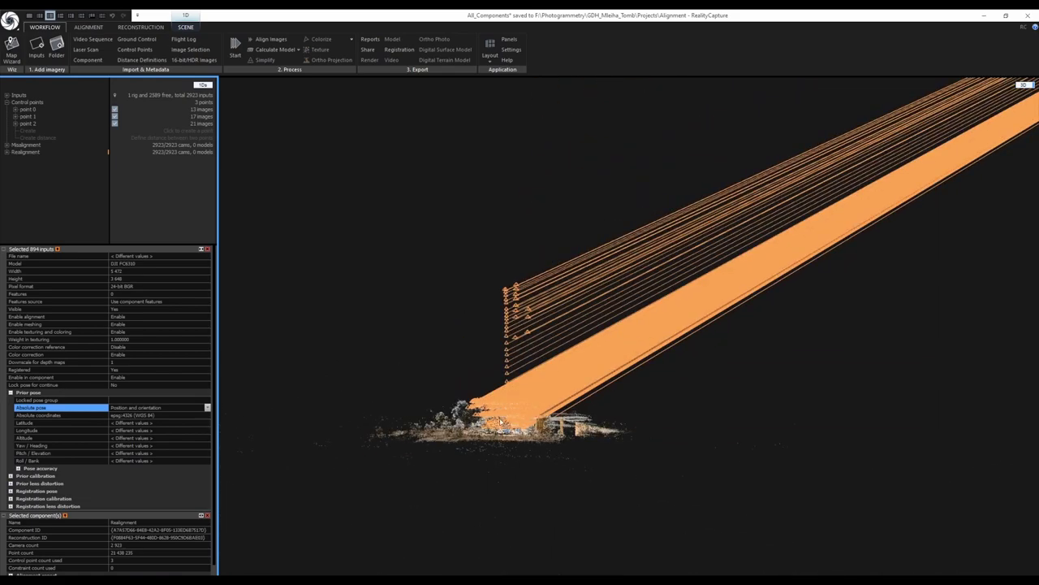
{"action": "scroll", "coordinate": [505, 425], "scroll_direction": "down", "scroll_amount": 2}
{"action": "left_click_drag", "start_coordinate": [574, 369], "coordinate": [595, 406]}
{"action": "scroll", "coordinate": [517, 418], "scroll_direction": "up", "scroll_amount": 5}
{"action": "left_click_drag", "start_coordinate": [496, 410], "coordinate": [521, 440]}
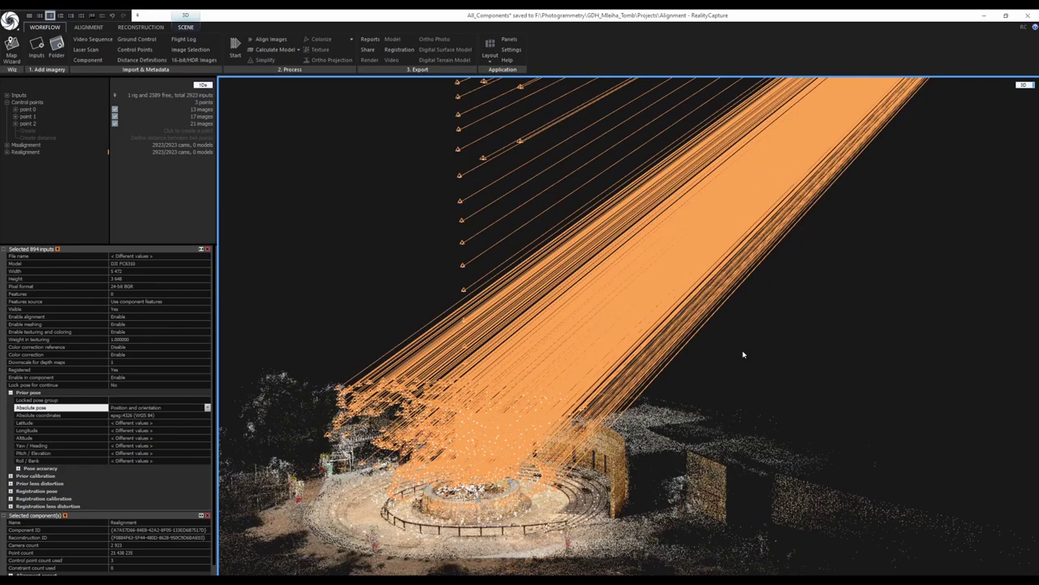
{"action": "scroll", "coordinate": [482, 466], "scroll_direction": "down", "scroll_amount": 1}
{"action": "scroll", "coordinate": [516, 349], "scroll_direction": "up", "scroll_amount": 4}
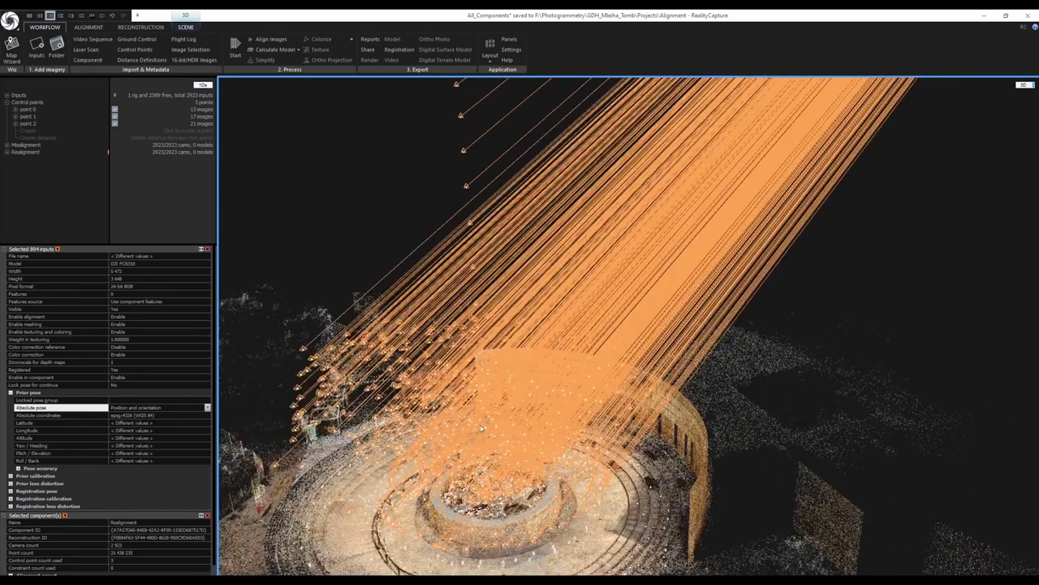
{"action": "scroll", "coordinate": [457, 433], "scroll_direction": "down", "scroll_amount": 4}
{"action": "scroll", "coordinate": [390, 426], "scroll_direction": "up", "scroll_amount": 3}
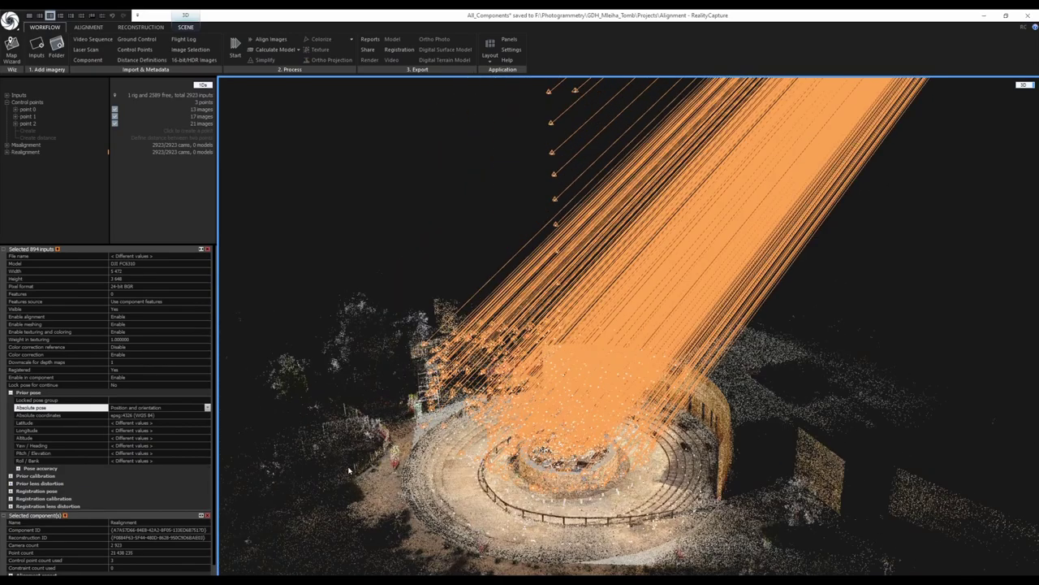
{"action": "scroll", "coordinate": [441, 458], "scroll_direction": "up", "scroll_amount": 2}
{"action": "left_click_drag", "start_coordinate": [440, 458], "coordinate": [519, 410]}
{"action": "scroll", "coordinate": [519, 411], "scroll_direction": "up", "scroll_amount": 2}
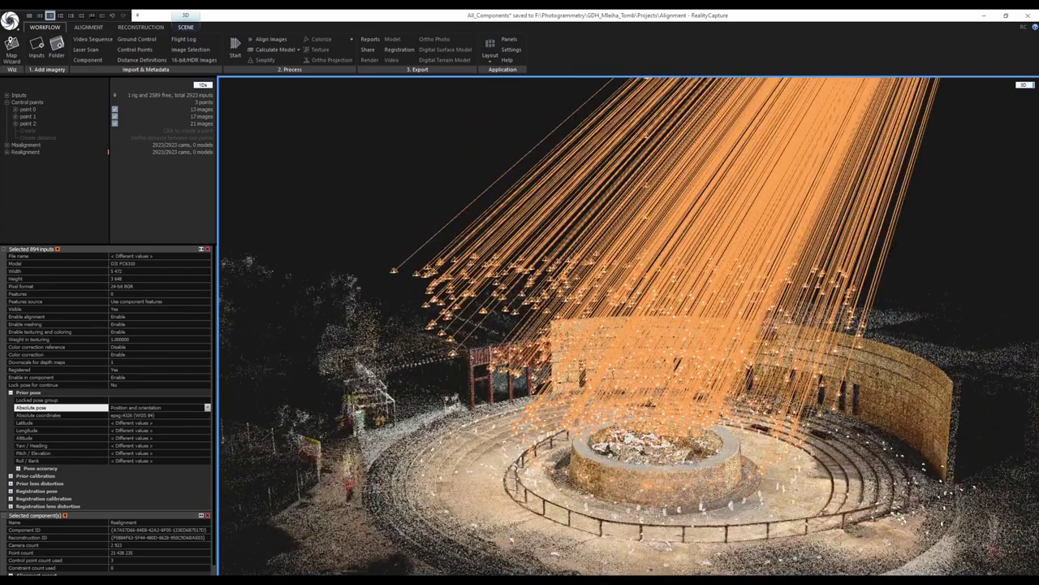
Set the drone images' absolute pose back to Unknown and clear the image selection
{"action": "left_click", "coordinate": [207, 408]}
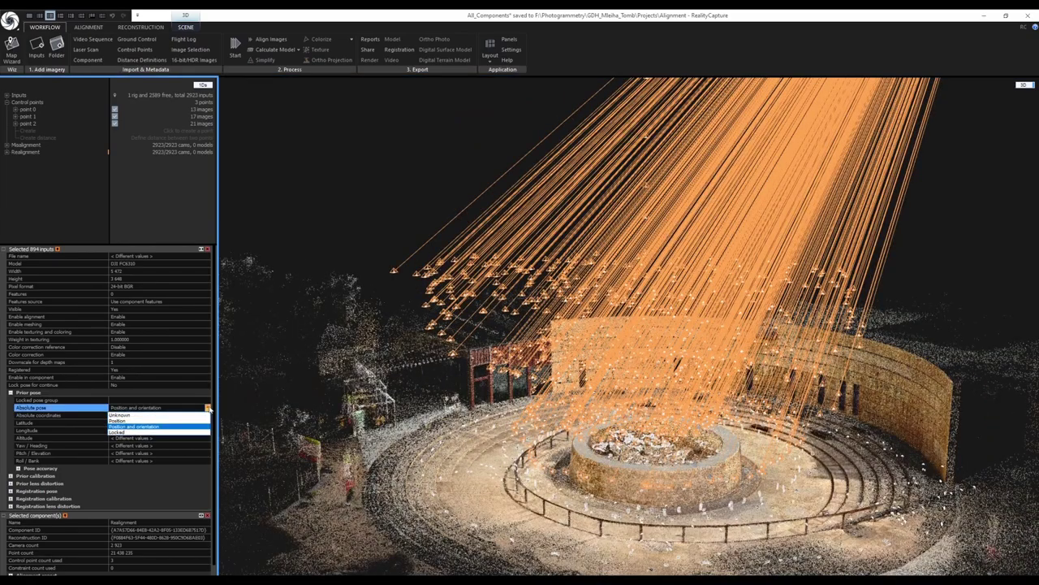
{"action": "left_click", "coordinate": [120, 415]}
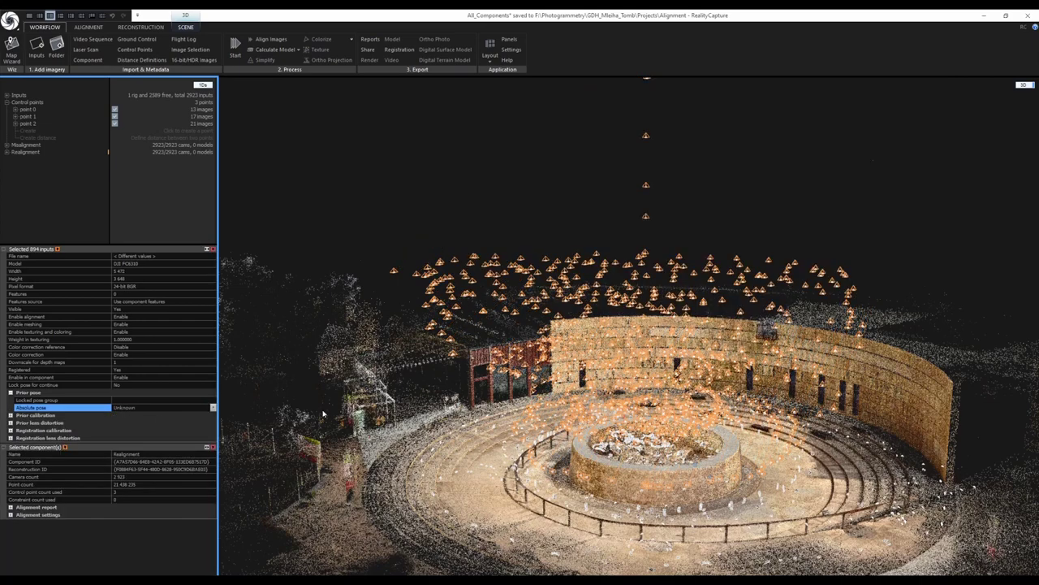
{"action": "scroll", "coordinate": [575, 340], "scroll_direction": "down", "scroll_amount": 2}
{"action": "left_click", "coordinate": [677, 243]}
{"action": "scroll", "coordinate": [591, 364], "scroll_direction": "up", "scroll_amount": 3}
{"action": "left_click_drag", "start_coordinate": [590, 341], "coordinate": [590, 455]}
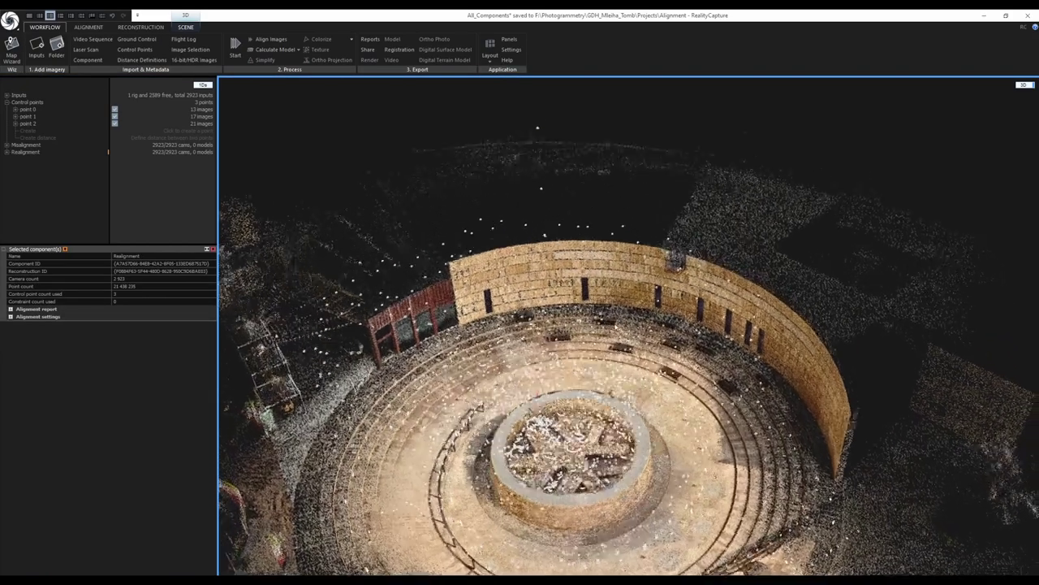
{"action": "scroll", "coordinate": [592, 339], "scroll_direction": "down", "scroll_amount": 3}
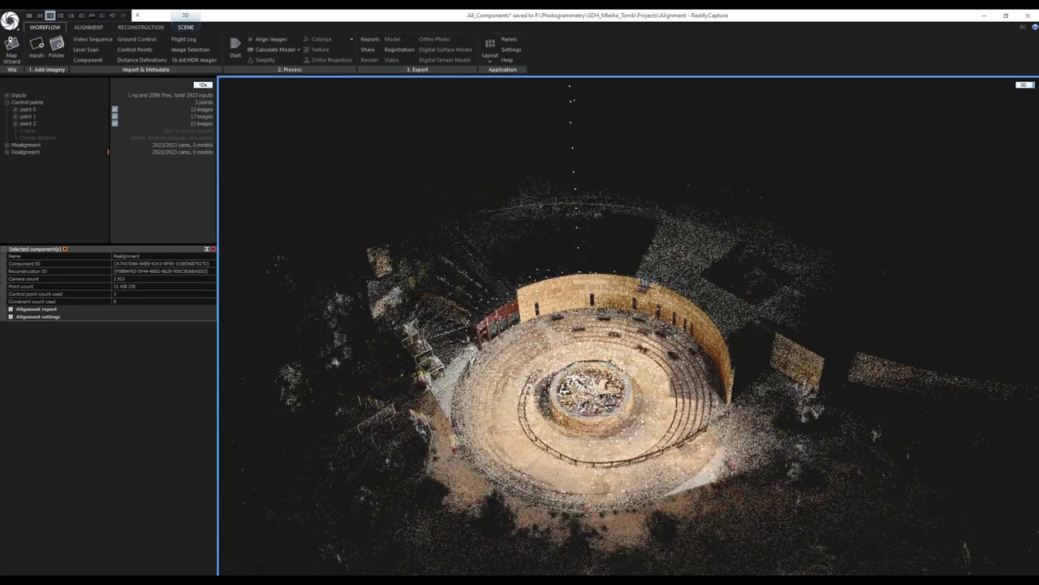
{"action": "scroll", "coordinate": [596, 425], "scroll_direction": "up", "scroll_amount": 3}
{"action": "left_click_drag", "start_coordinate": [593, 431], "coordinate": [593, 395]}
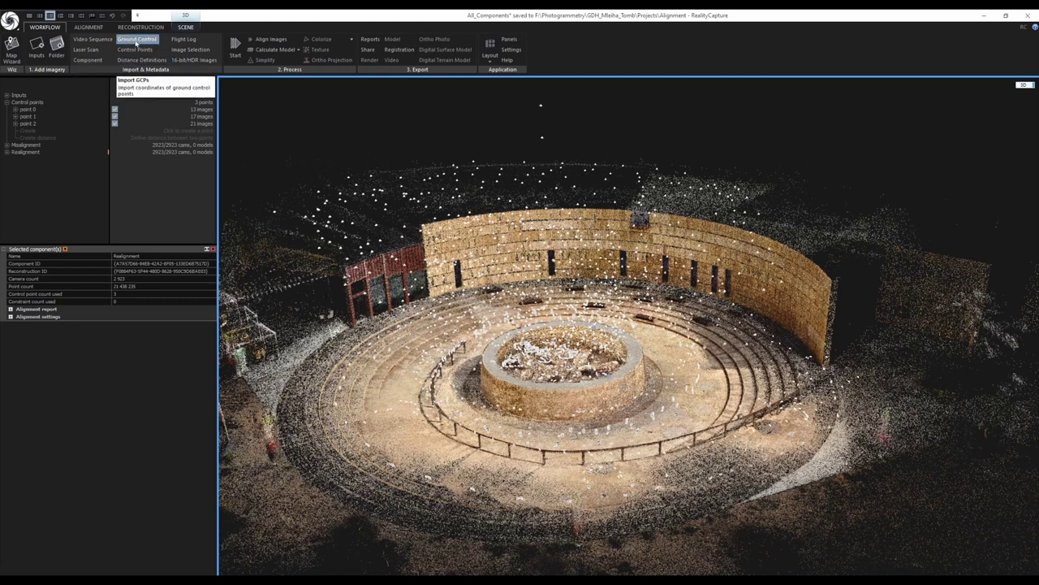
Start importing ground control points and browse to the GDH_Mleiha_Tomb folder
{"action": "left_click", "coordinate": [88, 27]}
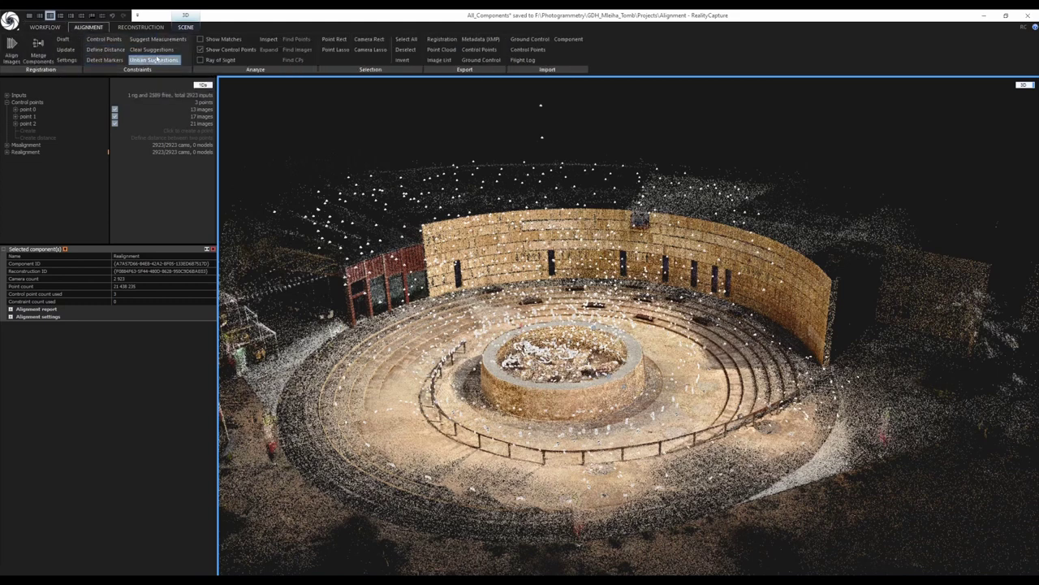
{"action": "left_click", "coordinate": [531, 39]}
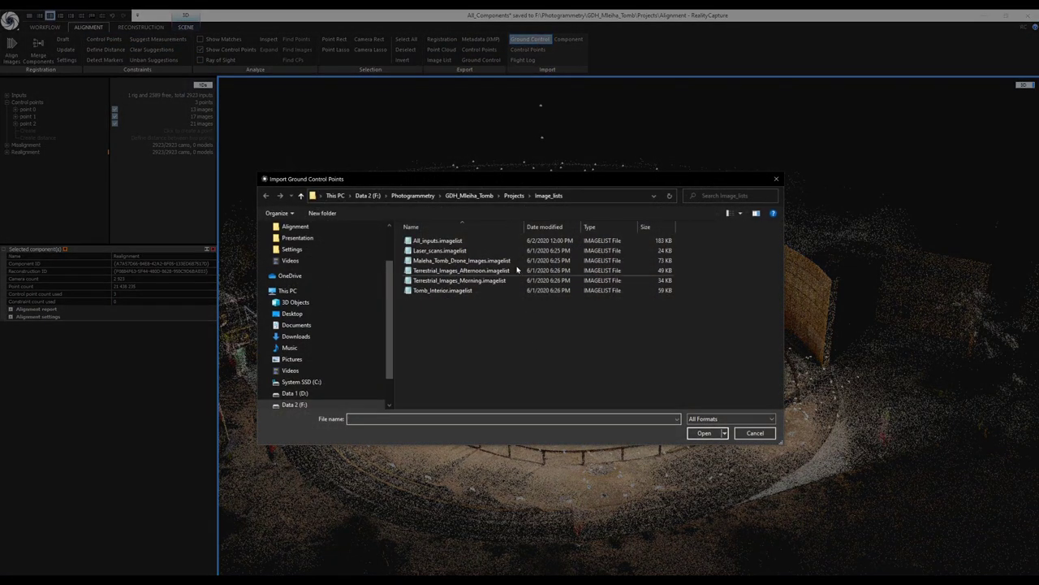
{"action": "left_click", "coordinate": [469, 196]}
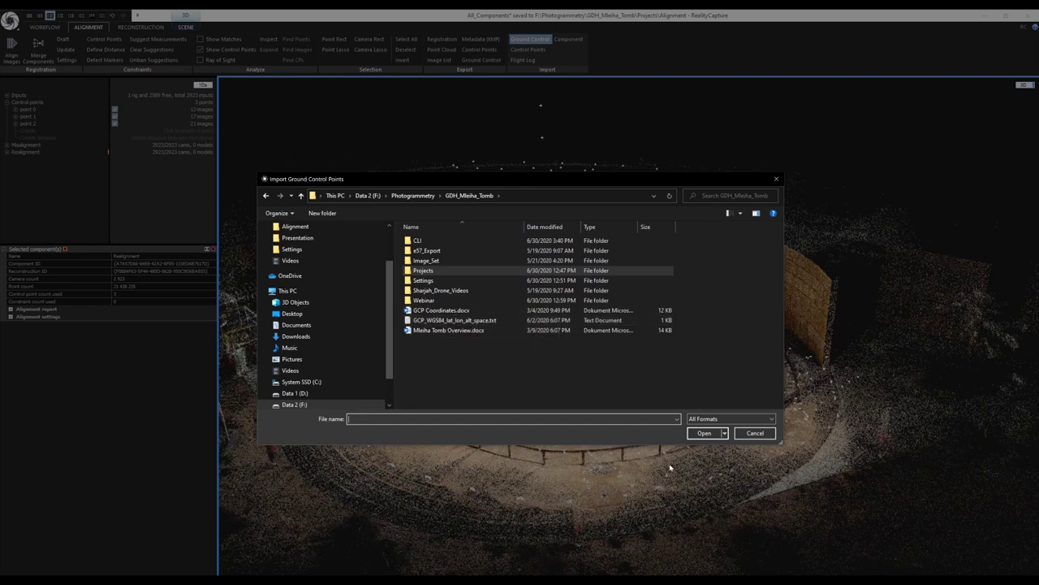
Switch to File Explorer, review the coordinates in GCP_WGS84_lat_lon_alt_space.txt from the GDH_Mleiha_Tomb folder in Notepad++, and close the file
{"action": "left_click", "coordinate": [162, 580]}
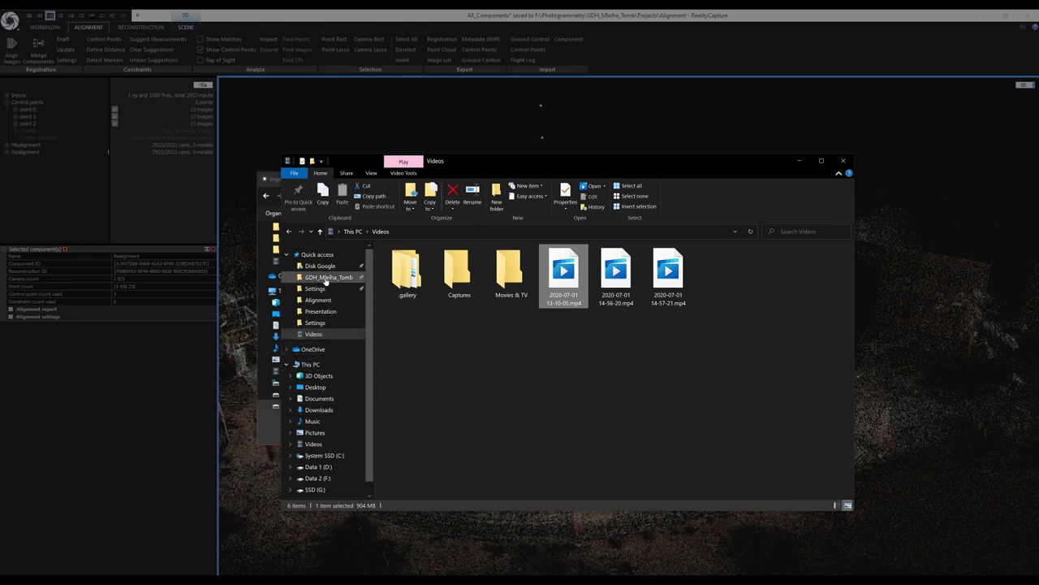
{"action": "left_click", "coordinate": [325, 277]}
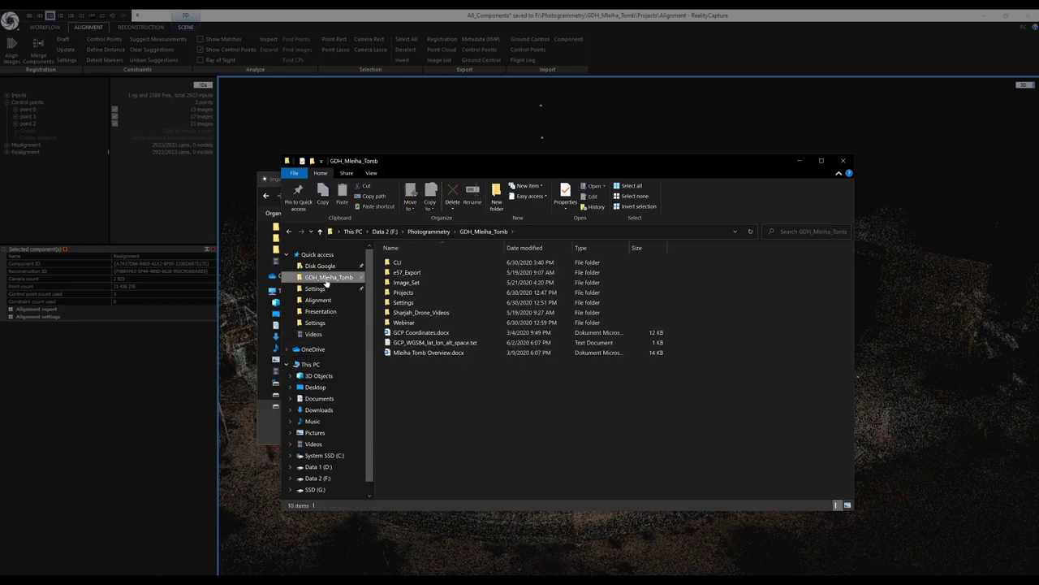
{"action": "right_click", "coordinate": [411, 347]}
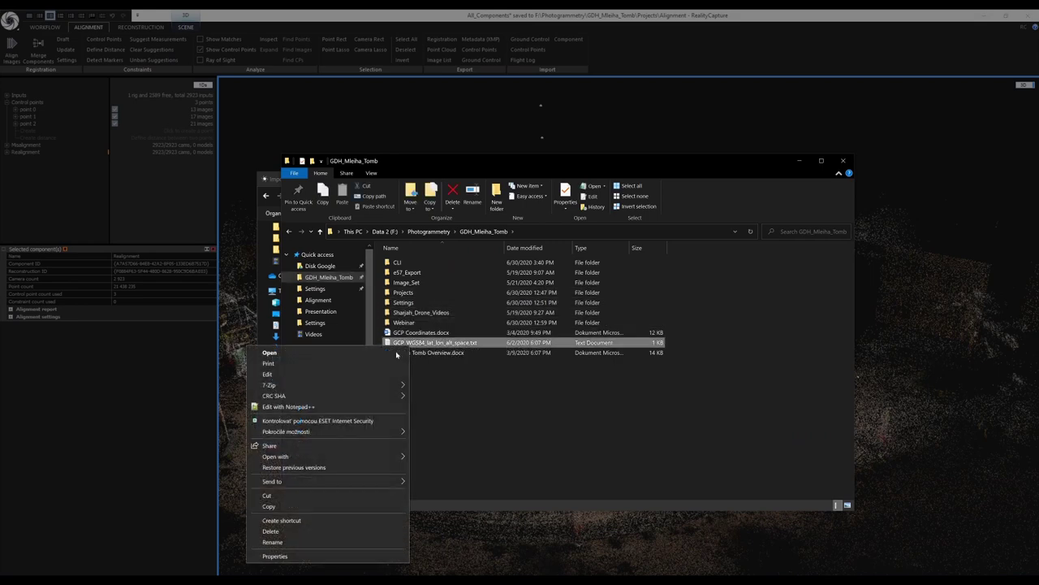
{"action": "left_click", "coordinate": [281, 397]}
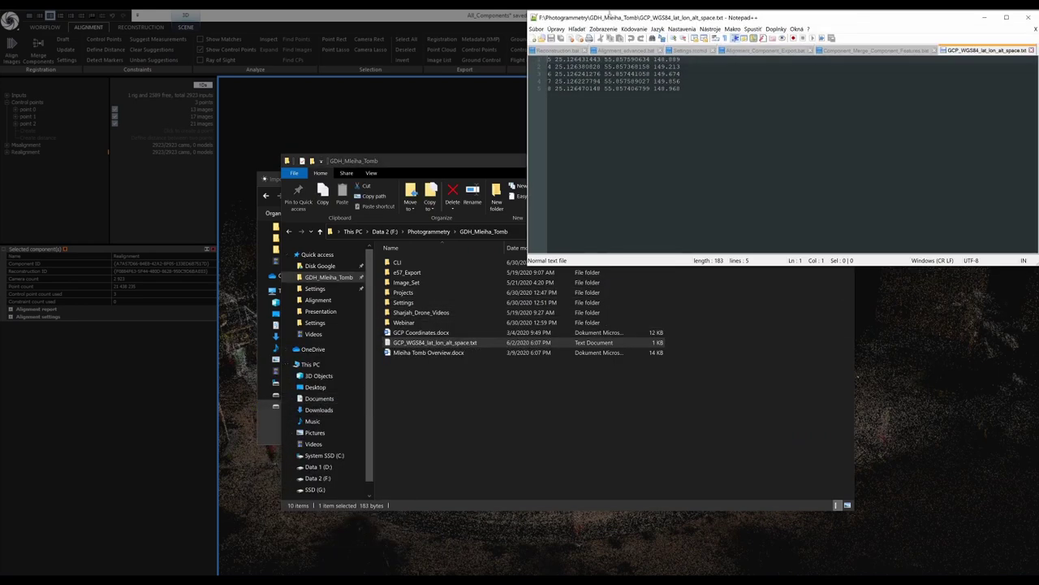
{"action": "left_click_drag", "start_coordinate": [609, 14], "coordinate": [392, 212]}
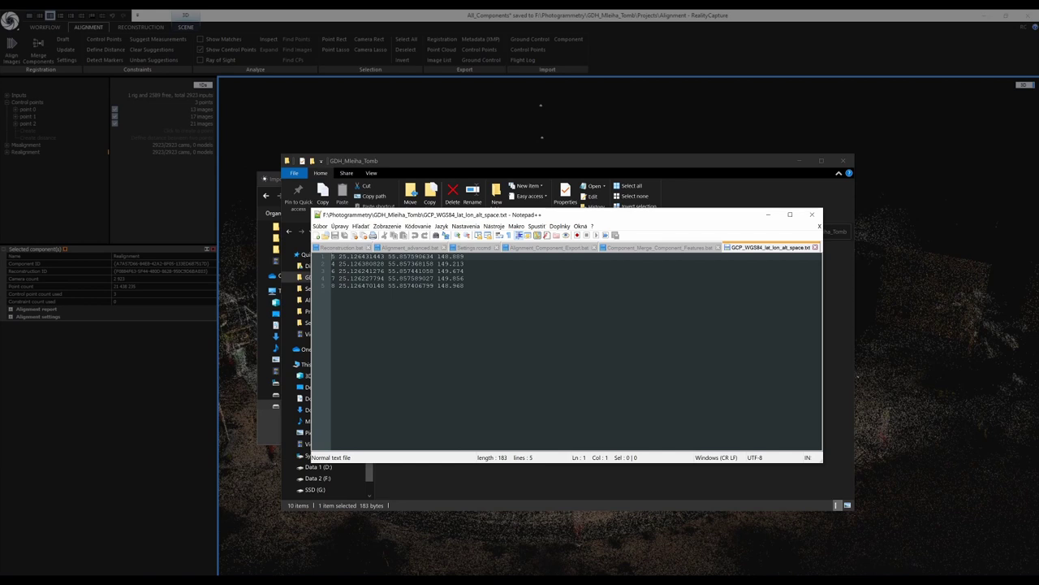
{"action": "left_click", "coordinate": [413, 278]}
{"action": "left_click_drag", "start_coordinate": [670, 220], "coordinate": [740, 381]}
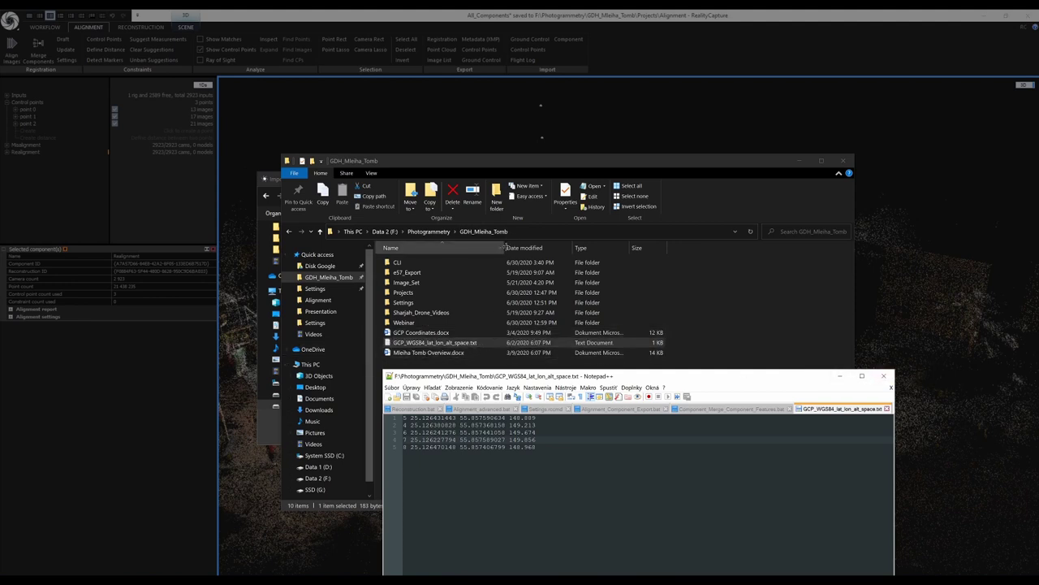
{"action": "left_click_drag", "start_coordinate": [504, 251], "coordinate": [492, 253]}
{"action": "left_click", "coordinate": [860, 385]}
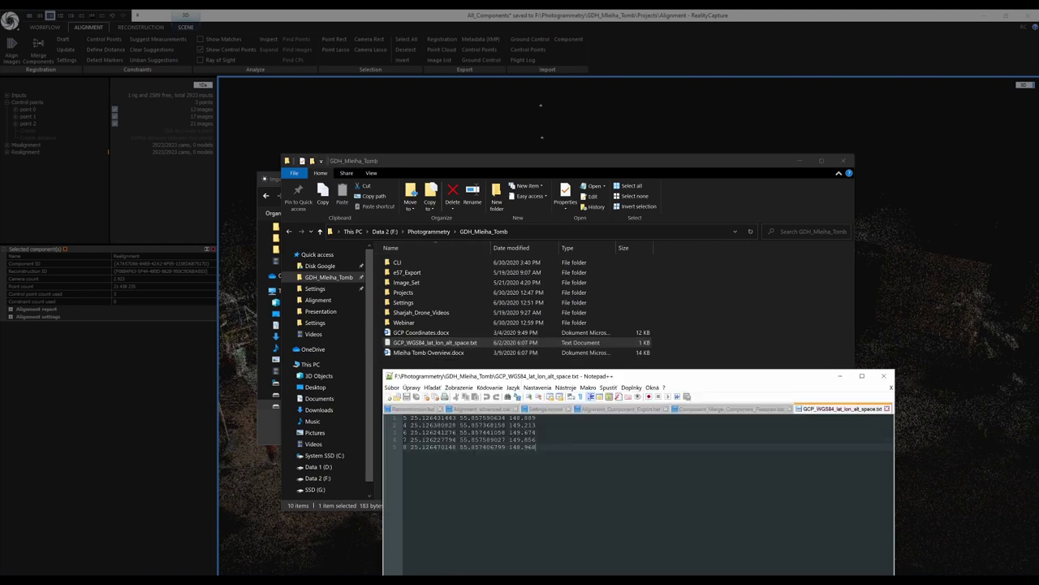
{"action": "left_click", "coordinate": [883, 376]}
Return to the ground control import in RealityCapture and load GCP_WGS84_lat_lon_alt_space.txt
{"action": "left_click", "coordinate": [703, 425]}
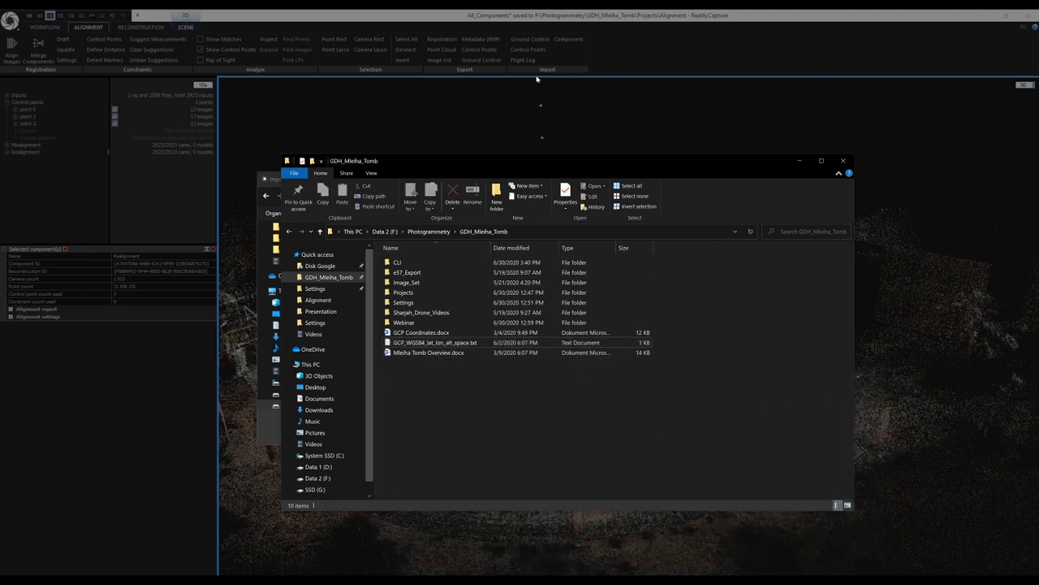
{"action": "left_click", "coordinate": [524, 13]}
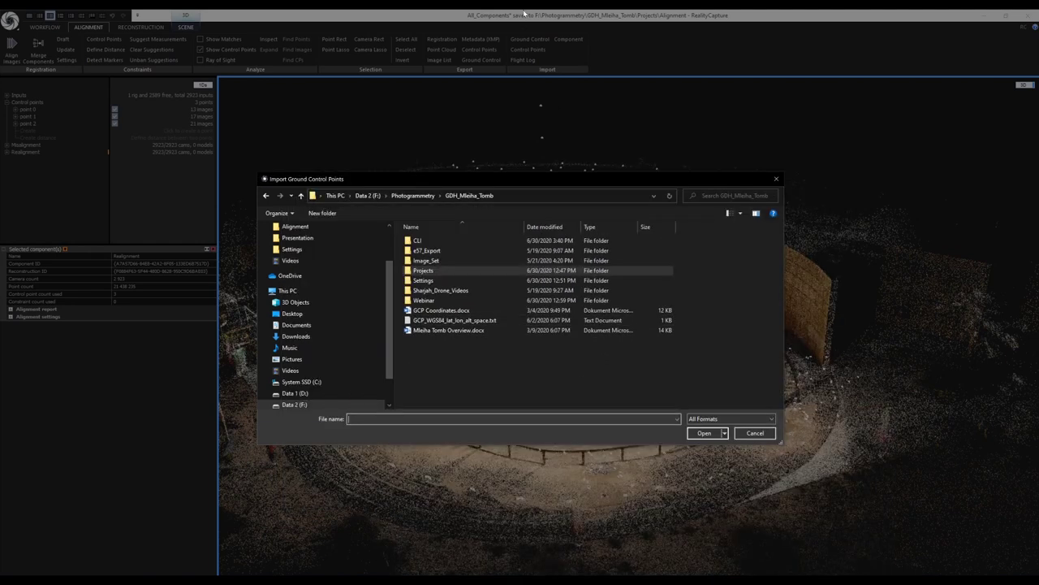
{"action": "left_click", "coordinate": [441, 320]}
{"action": "left_click", "coordinate": [704, 433]}
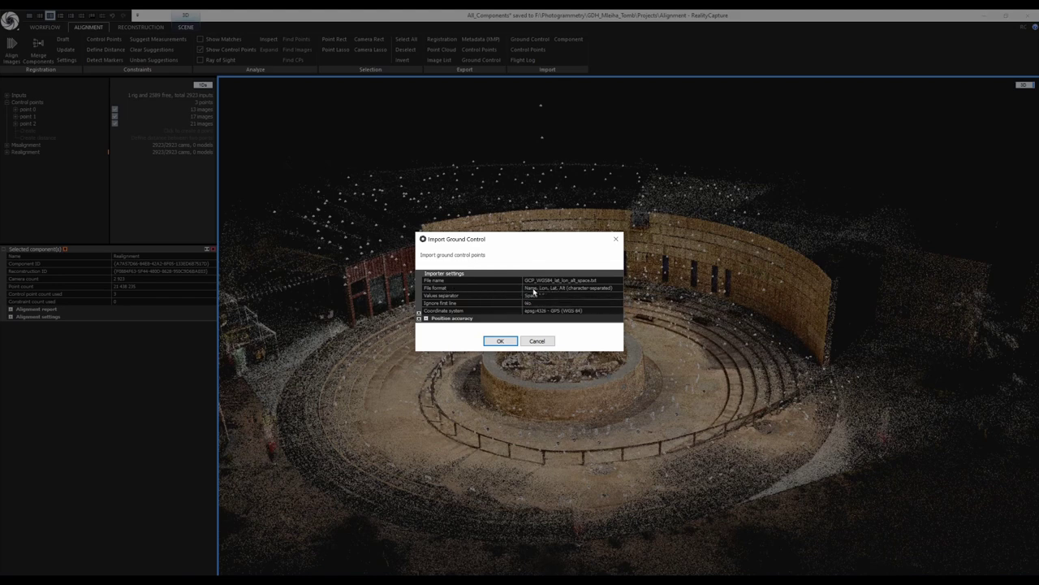
Set the file format to Name, Lat, Lon, Alt (character-separated), review the position accuracy settings, and import the ground control points
{"action": "left_click", "coordinate": [621, 289]}
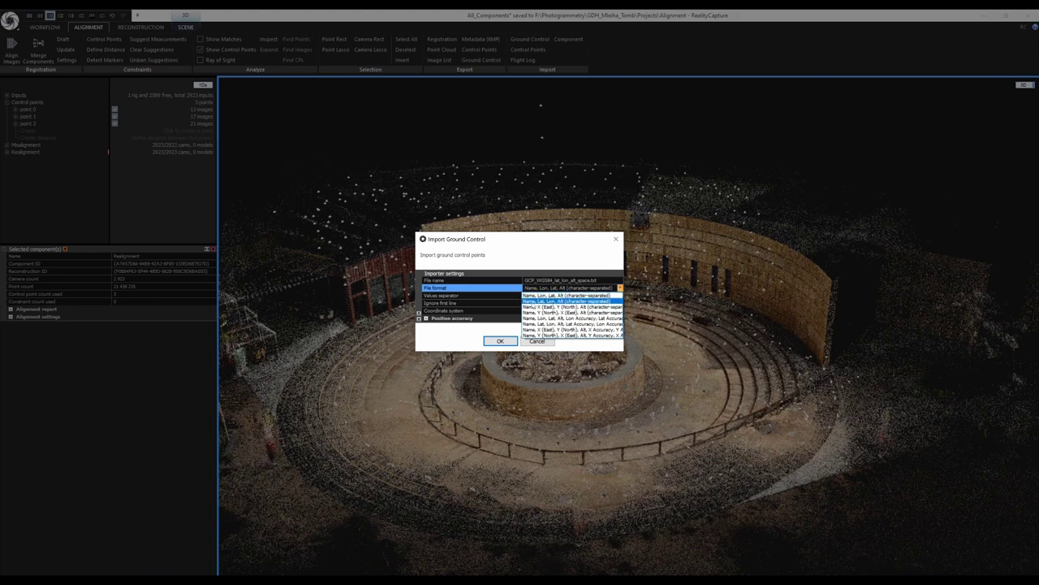
{"action": "left_click", "coordinate": [545, 302]}
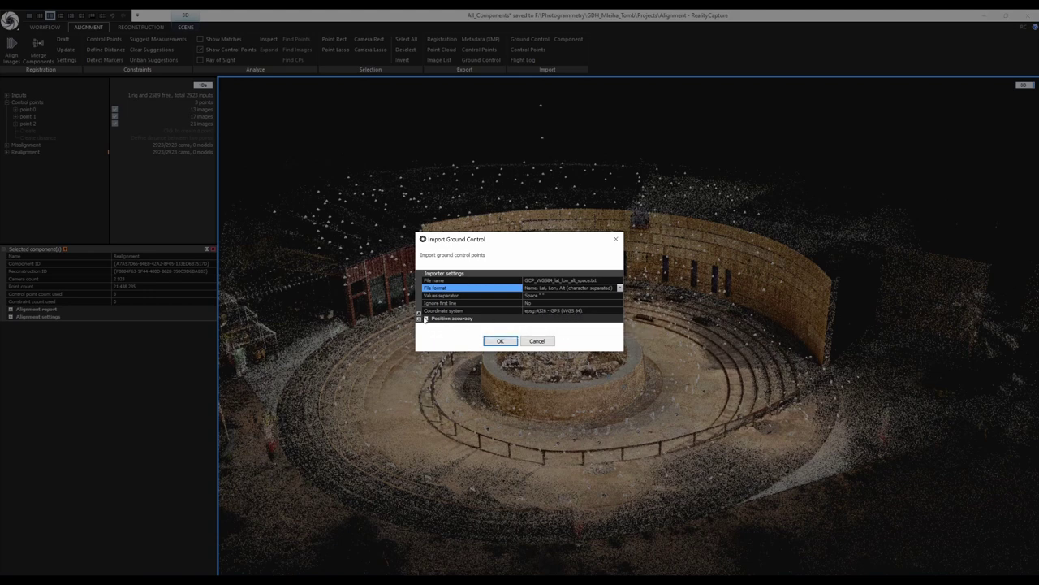
{"action": "left_click", "coordinate": [428, 318]}
{"action": "left_click_drag", "start_coordinate": [577, 350], "coordinate": [587, 387]}
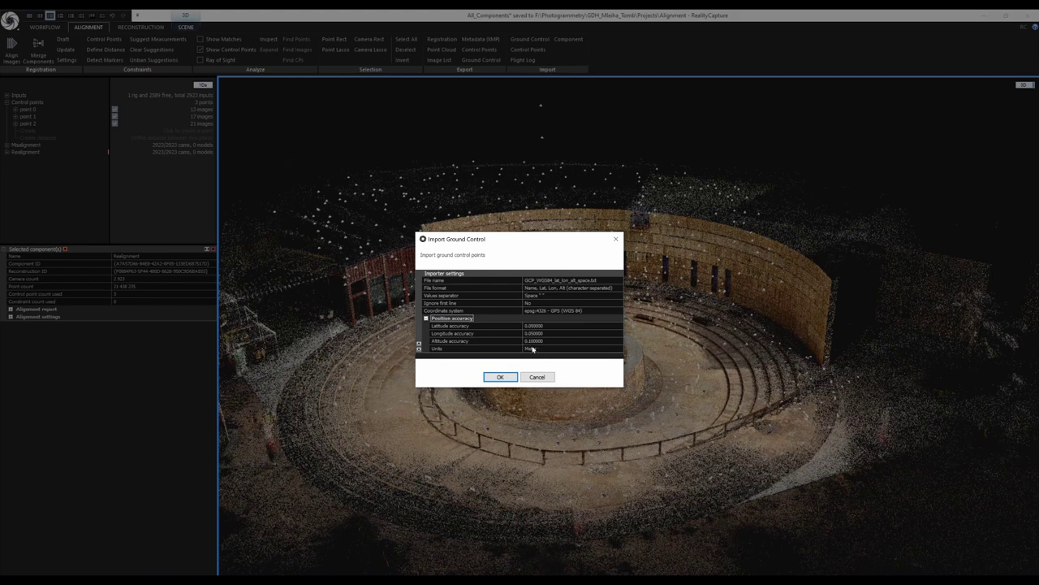
{"action": "left_click", "coordinate": [501, 378]}
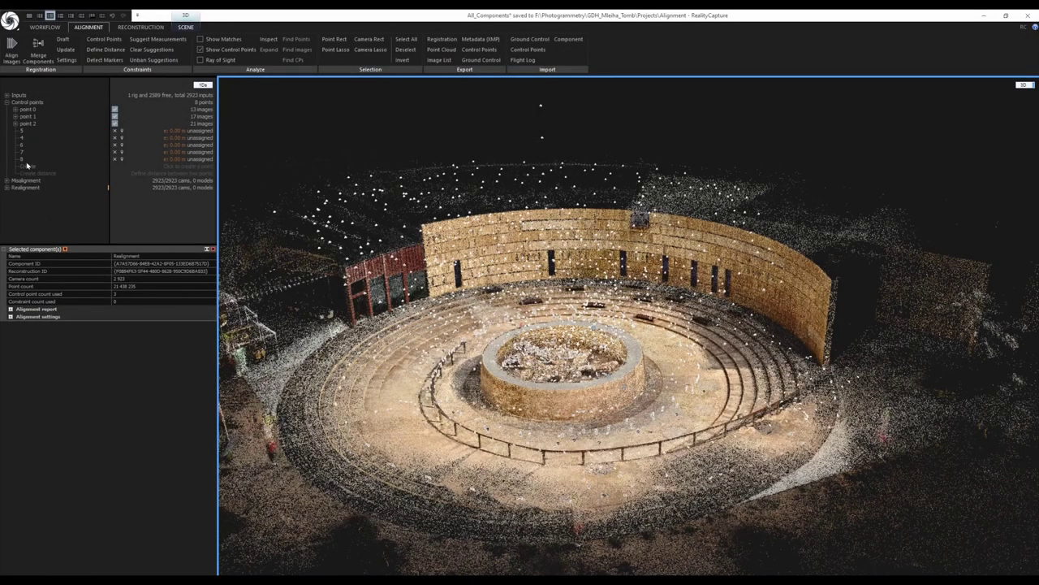
Switch to the layout with two 3D views above two 2D image views, and activate the image view showing point 2
{"action": "left_click_drag", "start_coordinate": [662, 369], "coordinate": [671, 417]}
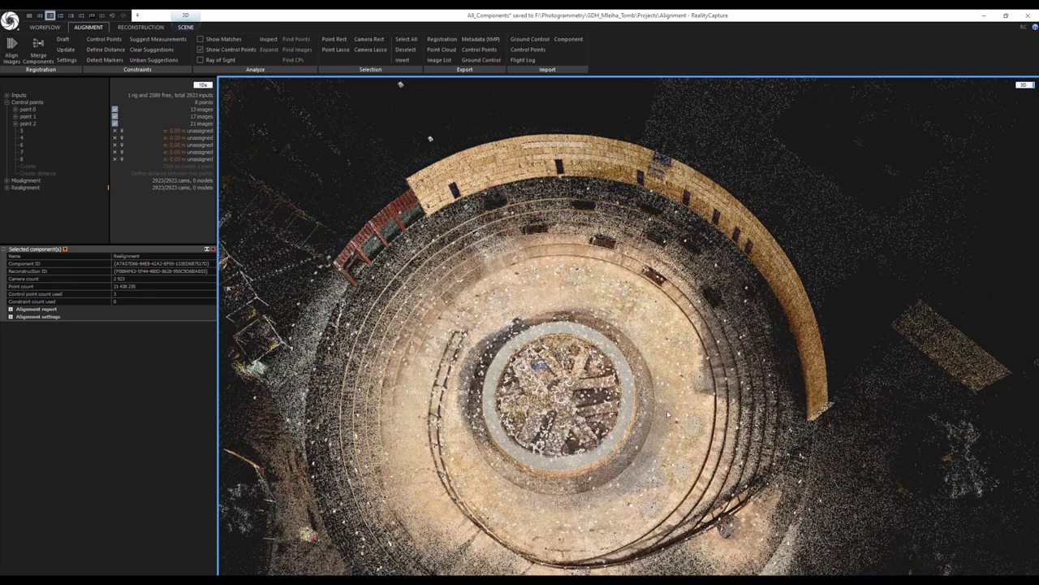
{"action": "scroll", "coordinate": [458, 418], "scroll_direction": "down", "scroll_amount": 2}
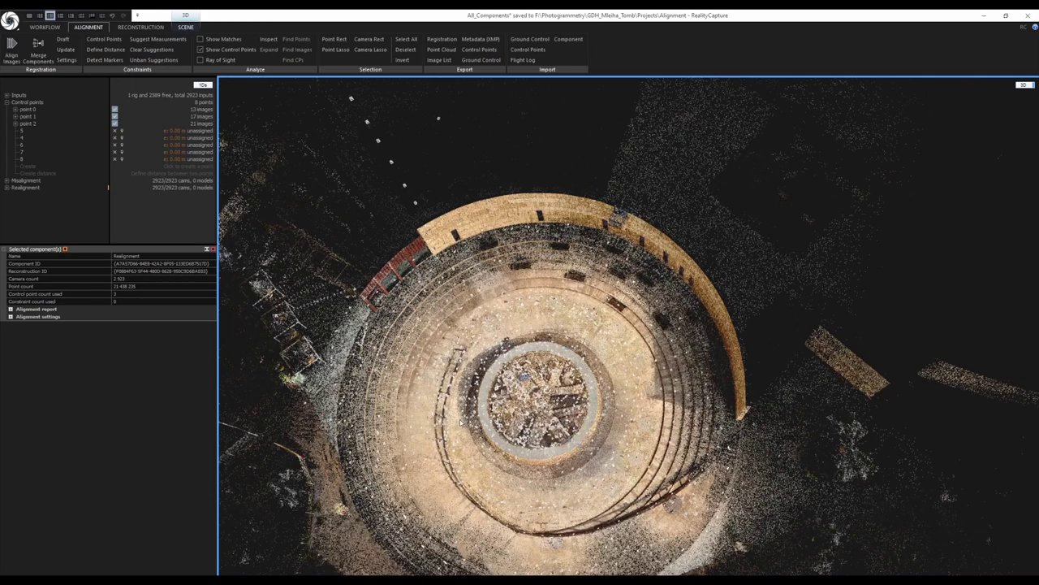
{"action": "scroll", "coordinate": [447, 416], "scroll_direction": "up", "scroll_amount": 3}
{"action": "left_click_drag", "start_coordinate": [520, 406], "coordinate": [545, 304]}
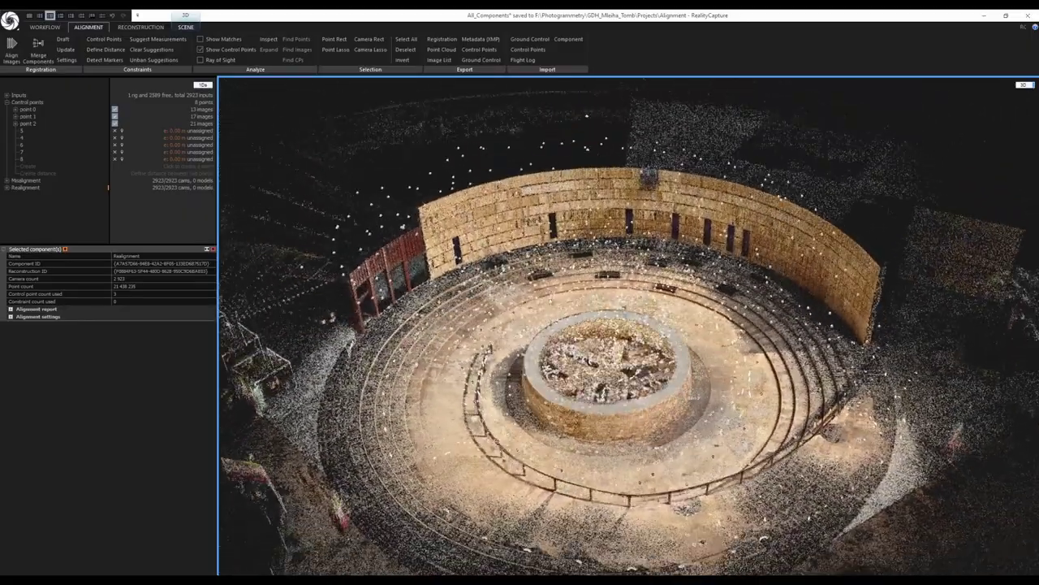
{"action": "left_click_drag", "start_coordinate": [672, 439], "coordinate": [603, 458]}
{"action": "left_click_drag", "start_coordinate": [860, 431], "coordinate": [519, 430]}
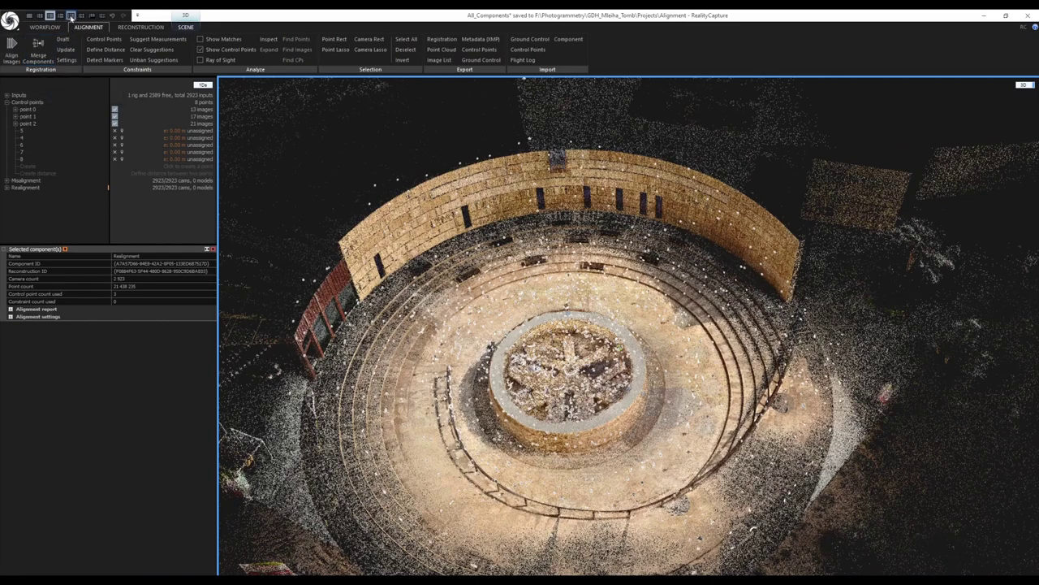
{"action": "left_click", "coordinate": [81, 16]}
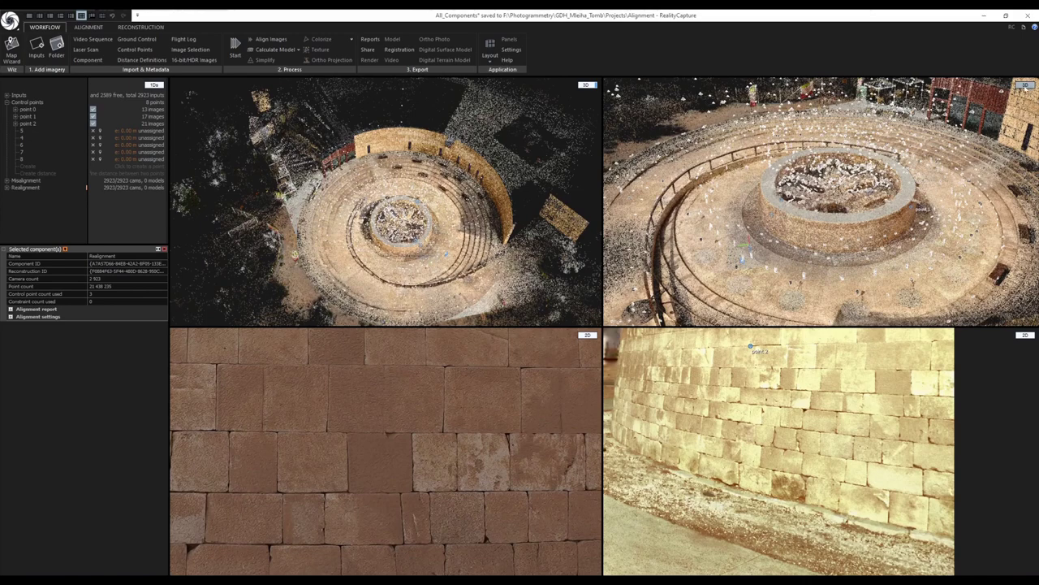
{"action": "left_click", "coordinate": [942, 383]}
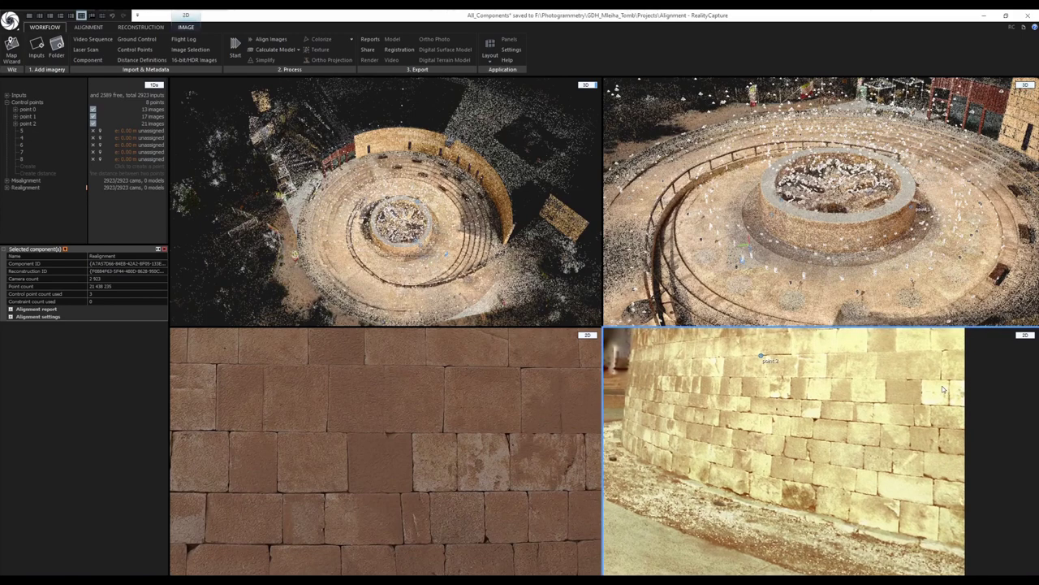
Change the 2D view showing point 2 to a map view and locate the imported ground control points around the tomb
{"action": "left_click", "coordinate": [1025, 336]}
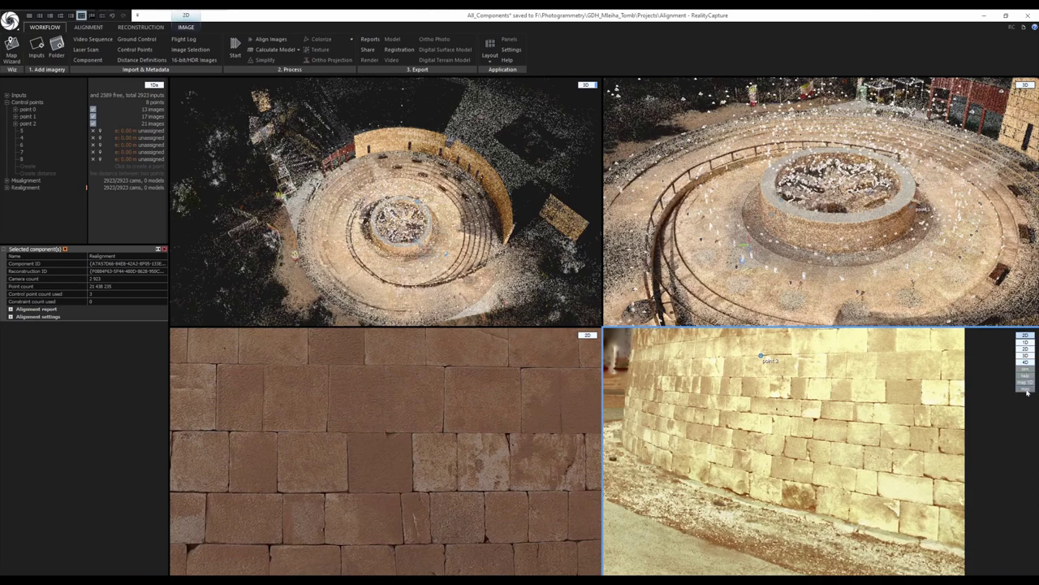
{"action": "left_click", "coordinate": [1026, 391]}
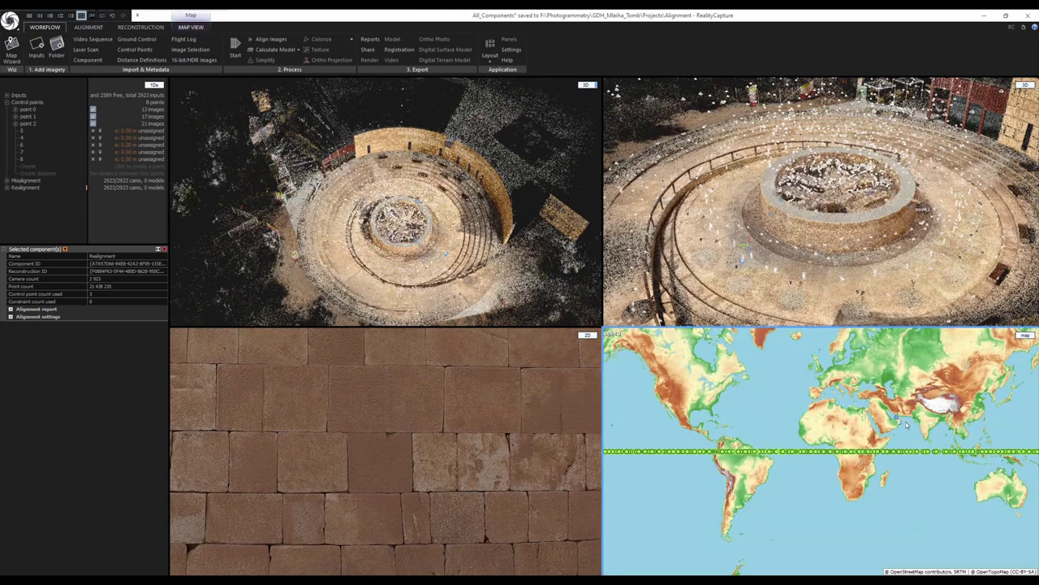
{"action": "scroll", "coordinate": [907, 424], "scroll_direction": "up", "scroll_amount": 10}
{"action": "scroll", "coordinate": [761, 444], "scroll_direction": "up", "scroll_amount": 10}
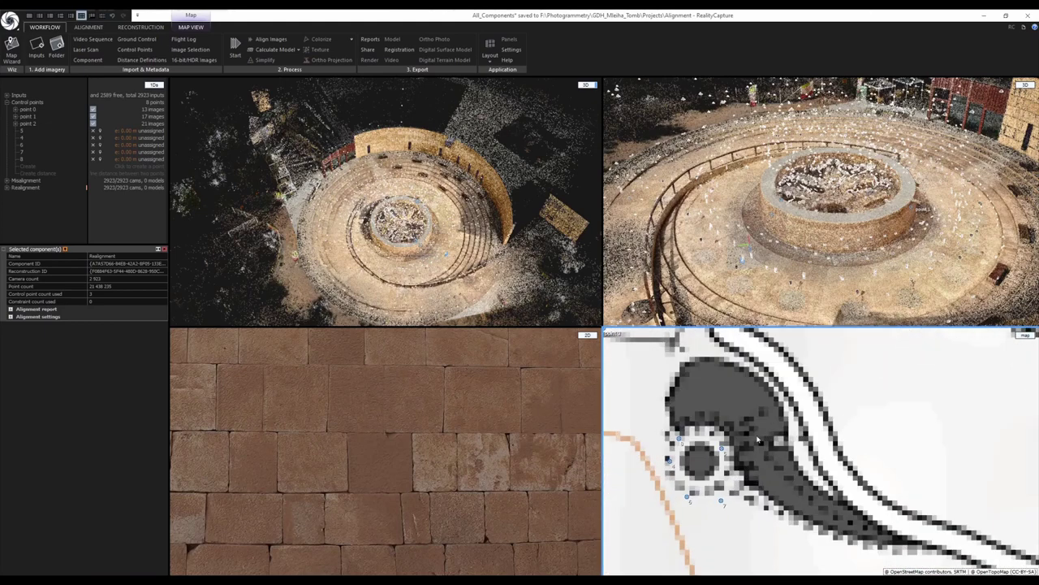
{"action": "left_click_drag", "start_coordinate": [761, 443], "coordinate": [815, 437]}
{"action": "scroll", "coordinate": [328, 231], "scroll_direction": "down", "scroll_amount": 3}
Place ground control point 5 on its ground marker in the top-down 3D point cloud to generate image suggestions
{"action": "left_click_drag", "start_coordinate": [348, 233], "coordinate": [472, 237]}
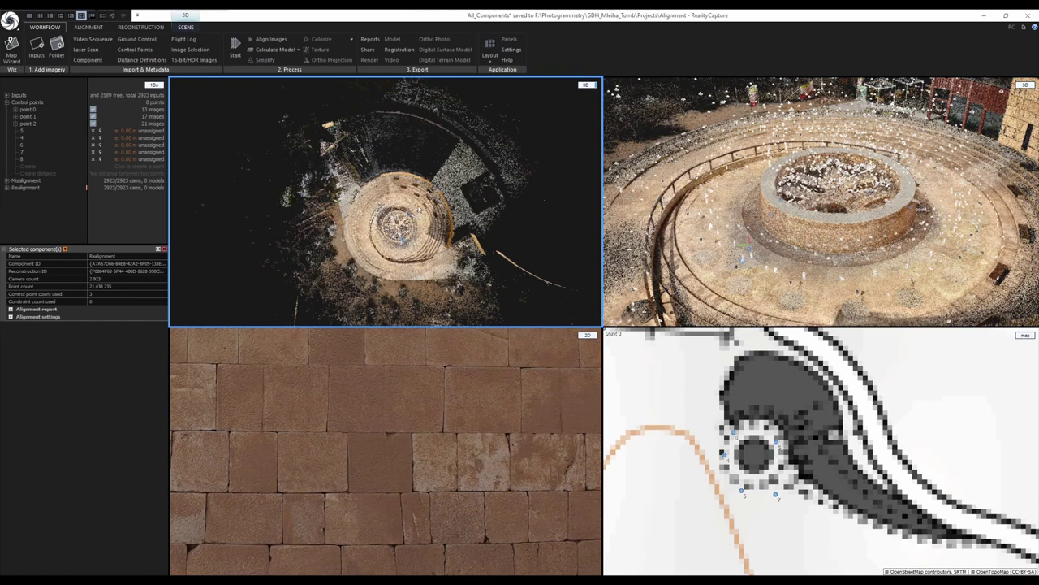
{"action": "scroll", "coordinate": [440, 232], "scroll_direction": "up", "scroll_amount": 6}
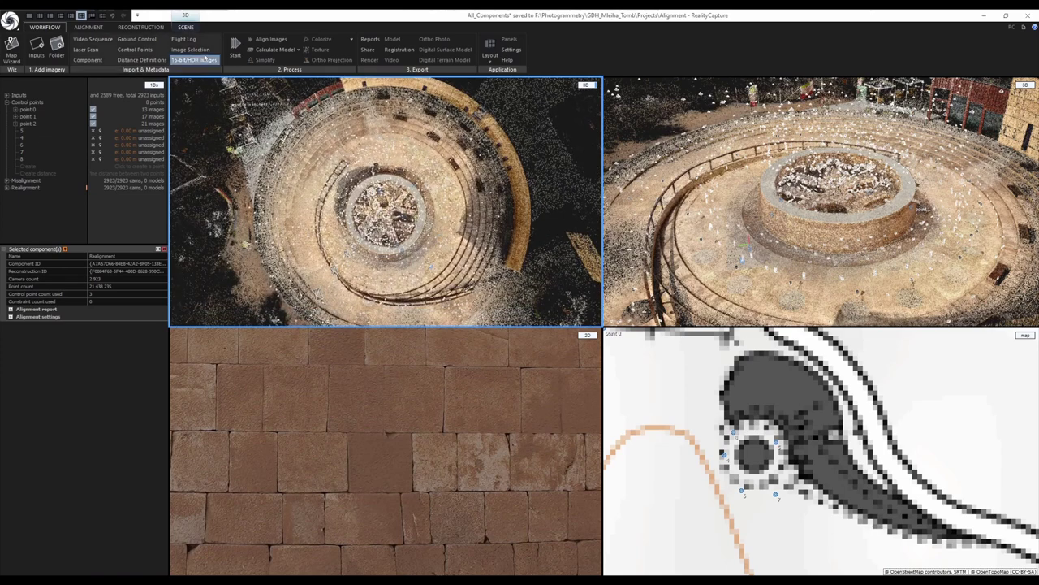
{"action": "left_click", "coordinate": [89, 27]}
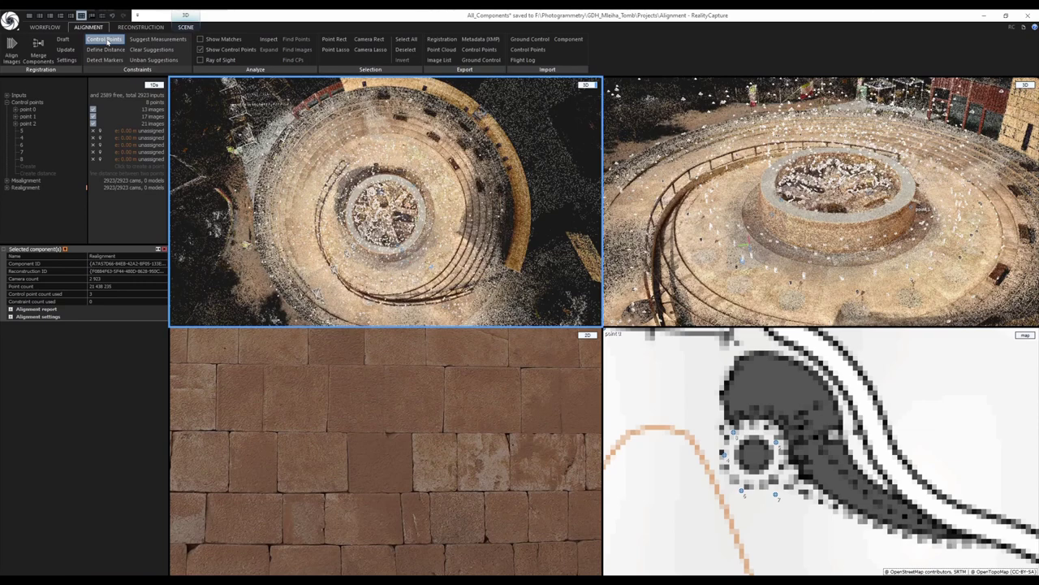
{"action": "left_click", "coordinate": [105, 40]}
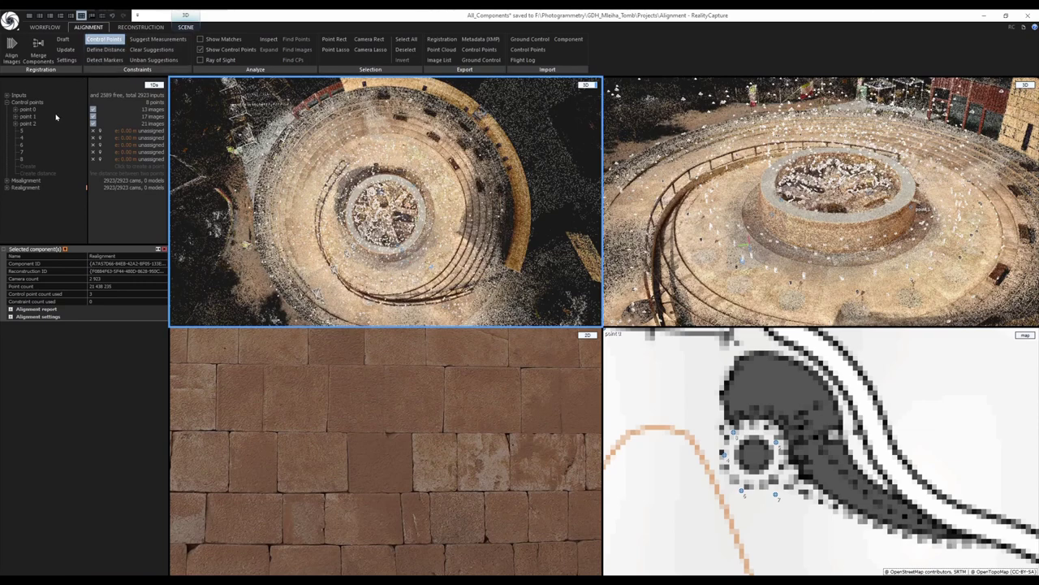
{"action": "left_click", "coordinate": [23, 134]}
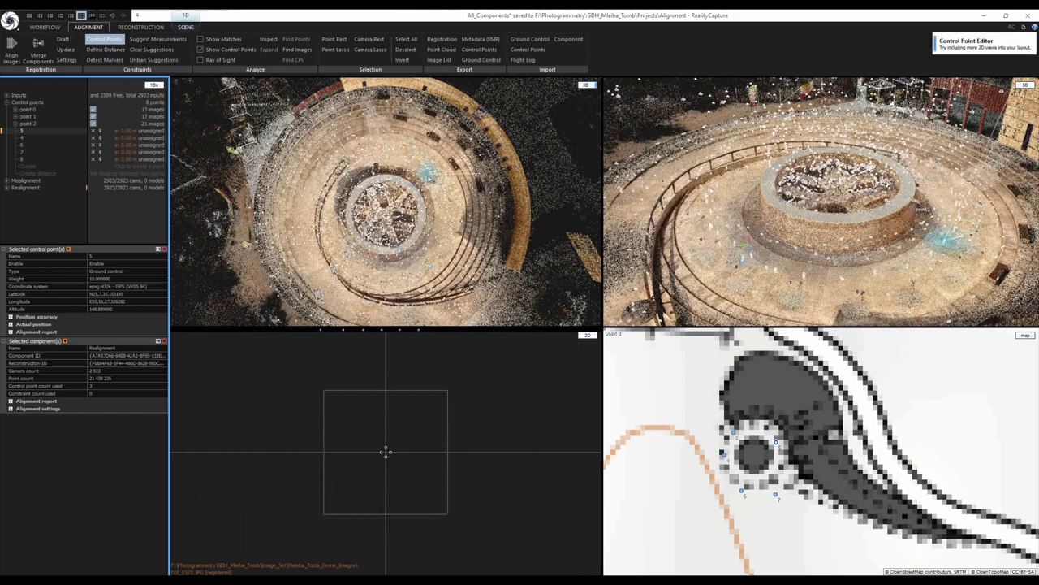
{"action": "scroll", "coordinate": [385, 452], "scroll_direction": "up", "scroll_amount": 10}
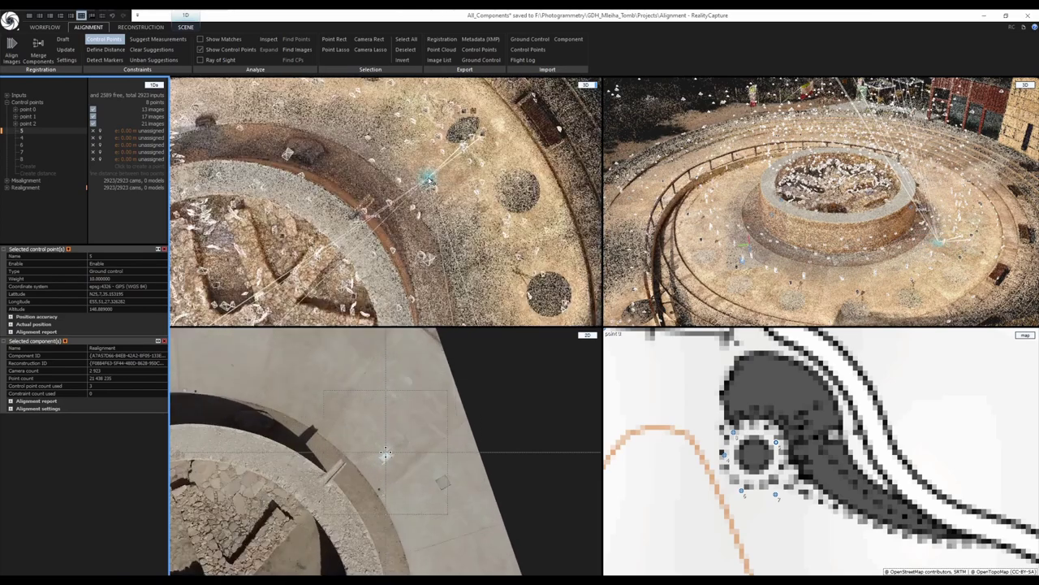
{"action": "scroll", "coordinate": [430, 180], "scroll_direction": "up", "scroll_amount": 10}
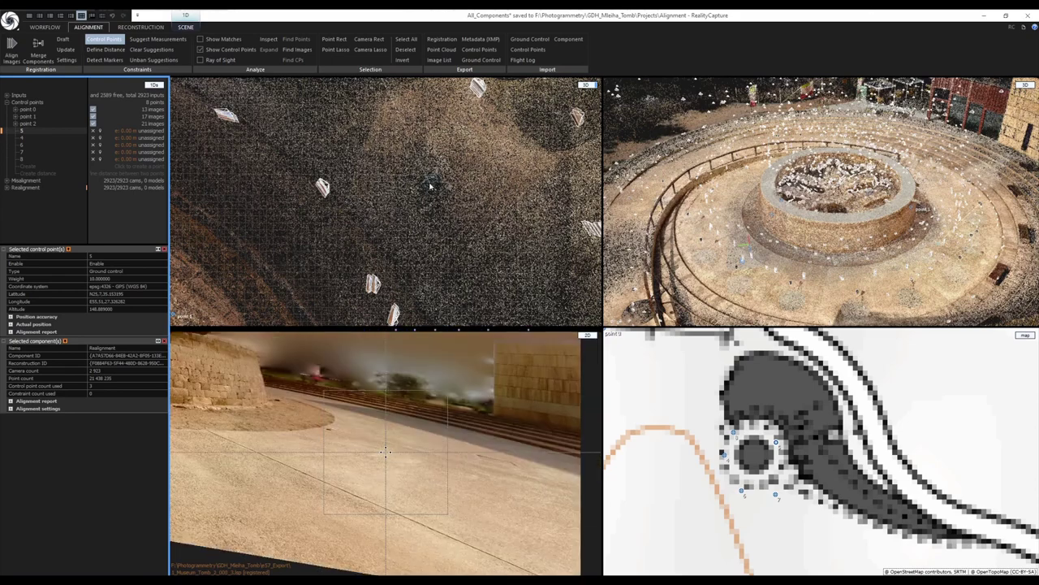
{"action": "scroll", "coordinate": [430, 186], "scroll_direction": "down", "scroll_amount": 5}
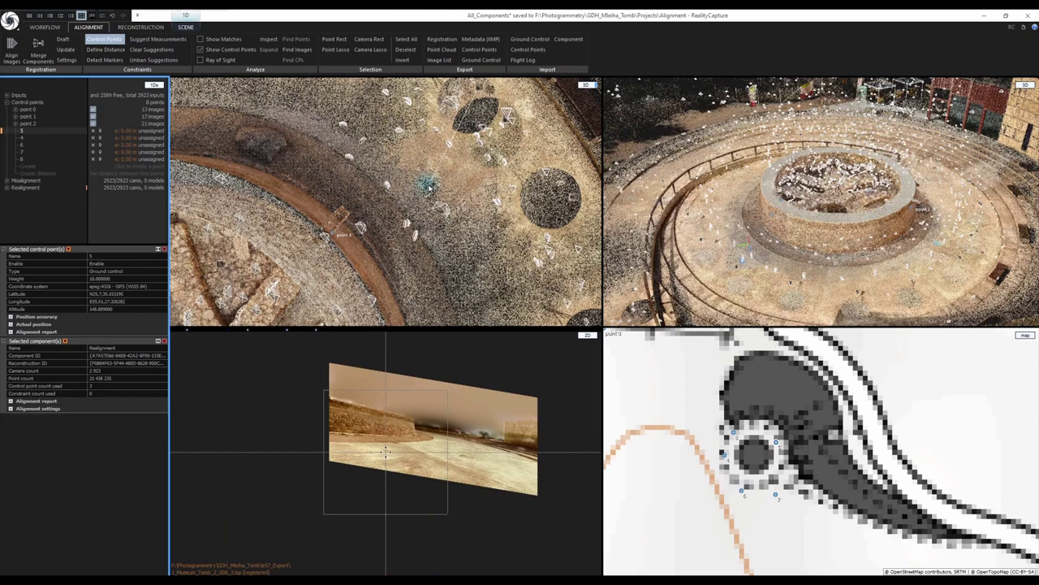
{"action": "scroll", "coordinate": [430, 188], "scroll_direction": "down", "scroll_amount": 2}
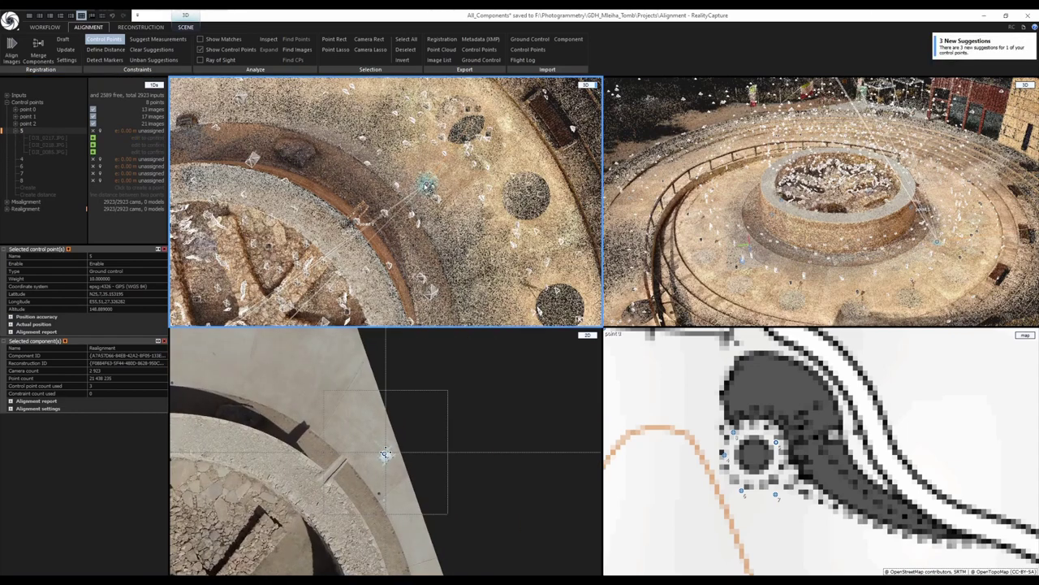
{"action": "scroll", "coordinate": [404, 190], "scroll_direction": "down", "scroll_amount": 2}
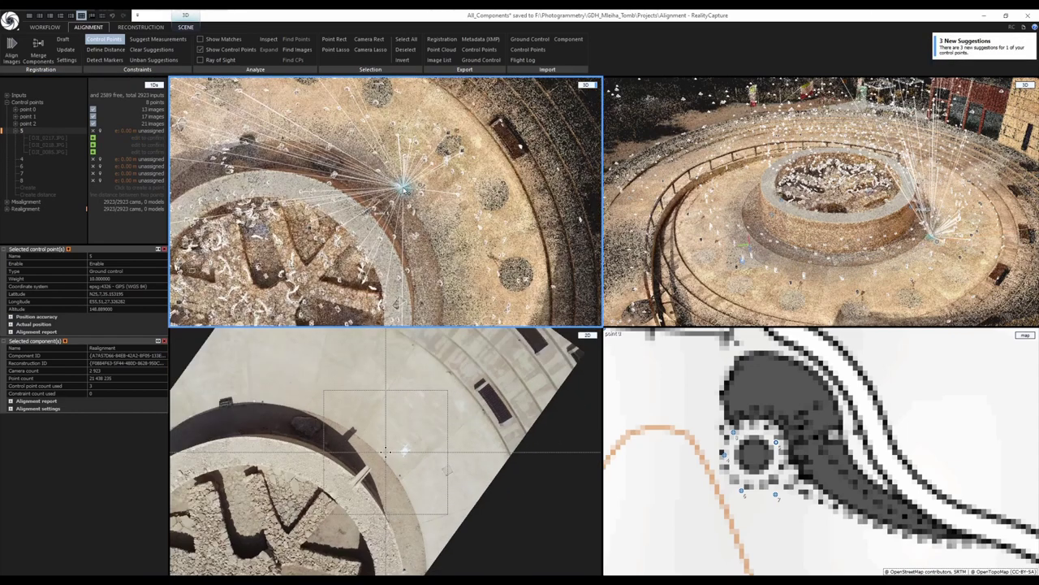
{"action": "scroll", "coordinate": [404, 190], "scroll_direction": "down", "scroll_amount": 3}
{"action": "key", "text": "Escape"}
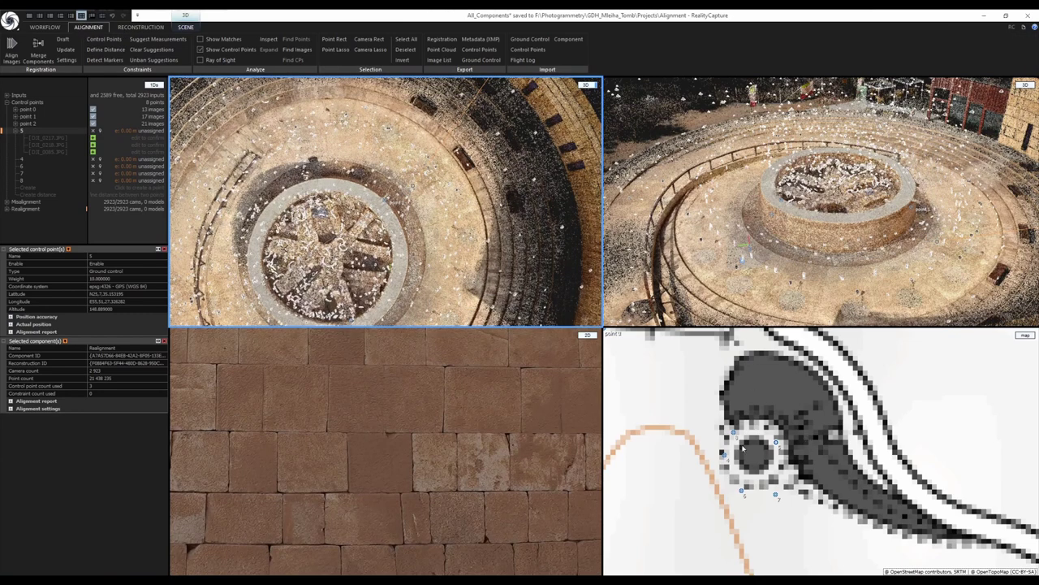
Try to place ground control point 6 on the marker outside the curved railing in the 3D point cloud, and remove its suggested images
{"action": "scroll", "coordinate": [751, 452], "scroll_direction": "up", "scroll_amount": 3}
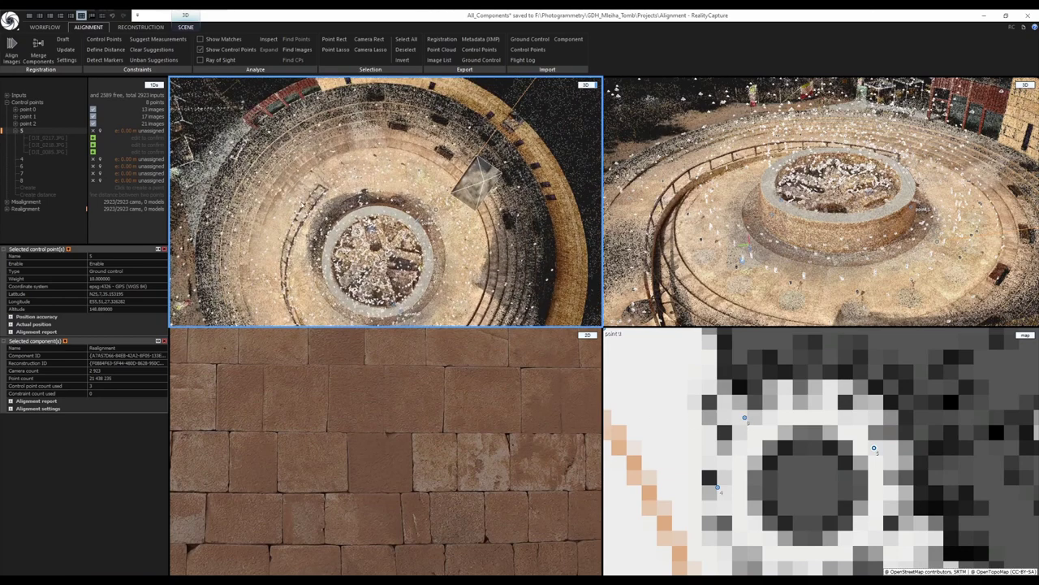
{"action": "scroll", "coordinate": [308, 181], "scroll_direction": "down", "scroll_amount": 2}
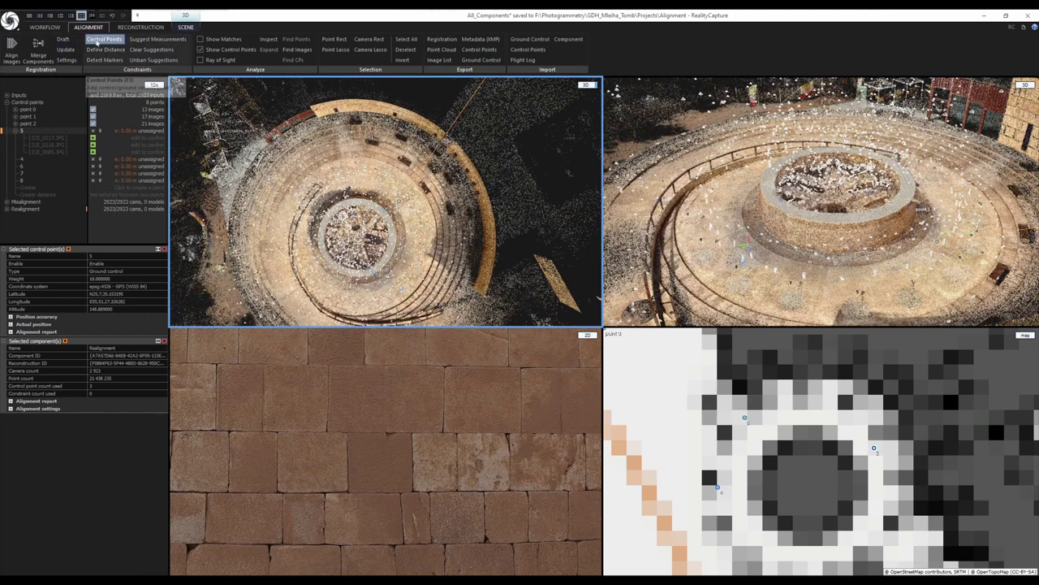
{"action": "left_click", "coordinate": [101, 41]}
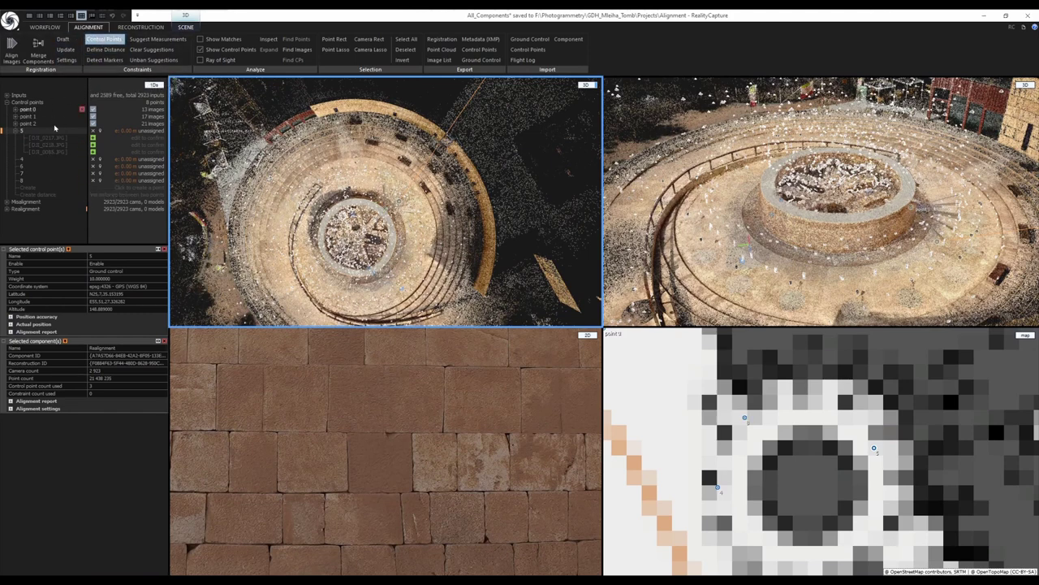
{"action": "left_click", "coordinate": [24, 167]}
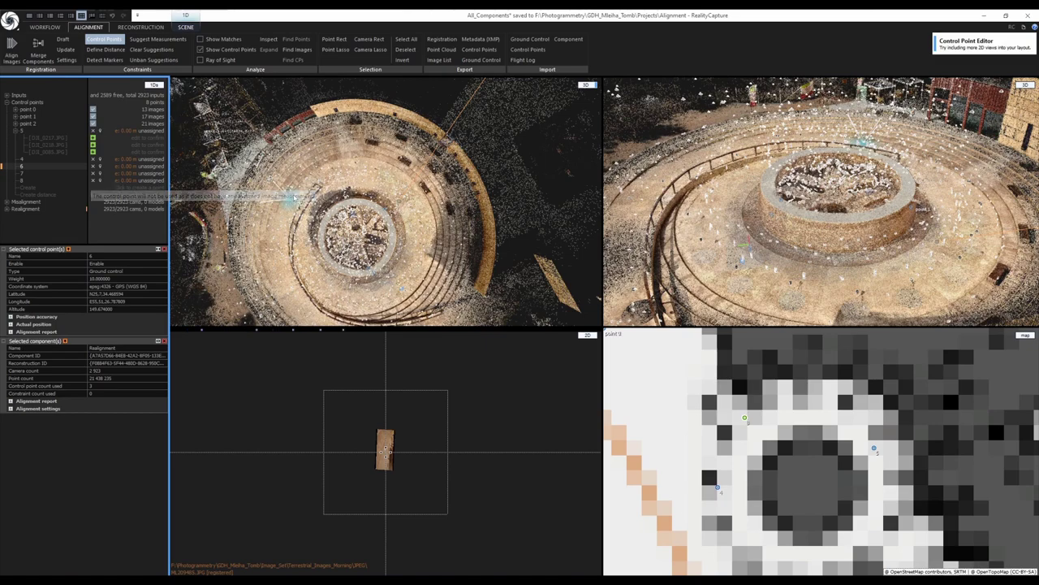
{"action": "scroll", "coordinate": [295, 198], "scroll_direction": "up", "scroll_amount": 3}
{"action": "scroll", "coordinate": [292, 199], "scroll_direction": "up", "scroll_amount": 3}
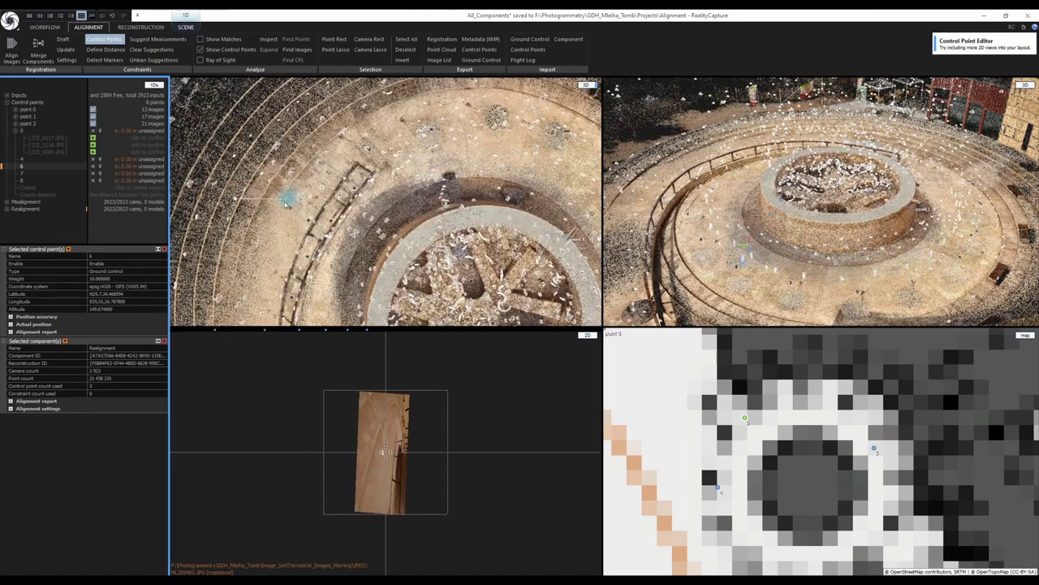
{"action": "scroll", "coordinate": [281, 203], "scroll_direction": "up", "scroll_amount": 2}
{"action": "scroll", "coordinate": [280, 201], "scroll_direction": "up", "scroll_amount": 2}
{"action": "scroll", "coordinate": [283, 199], "scroll_direction": "up", "scroll_amount": 2}
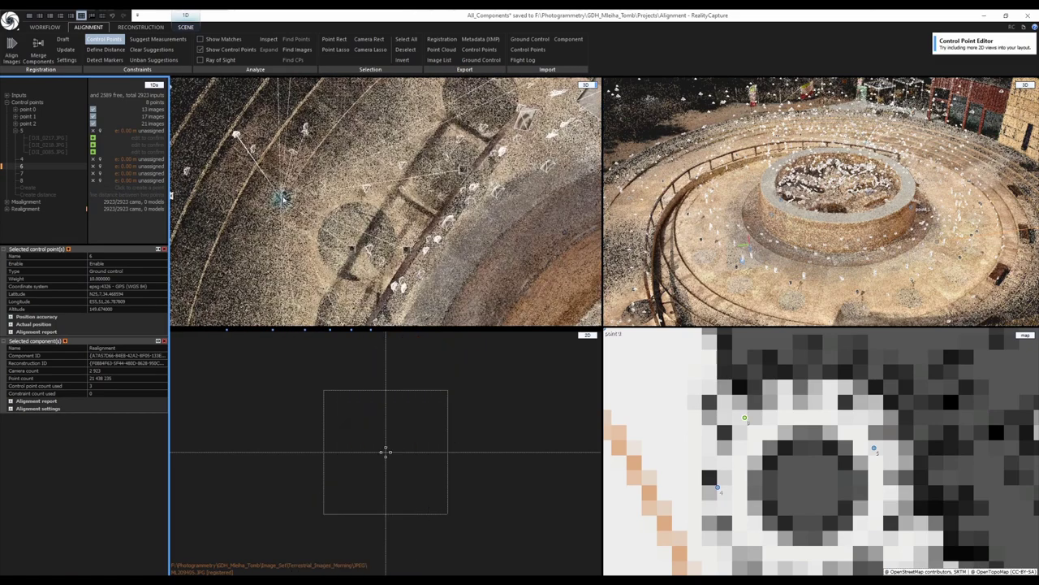
{"action": "left_click", "coordinate": [284, 197]}
{"action": "scroll", "coordinate": [284, 197], "scroll_direction": "up", "scroll_amount": 4}
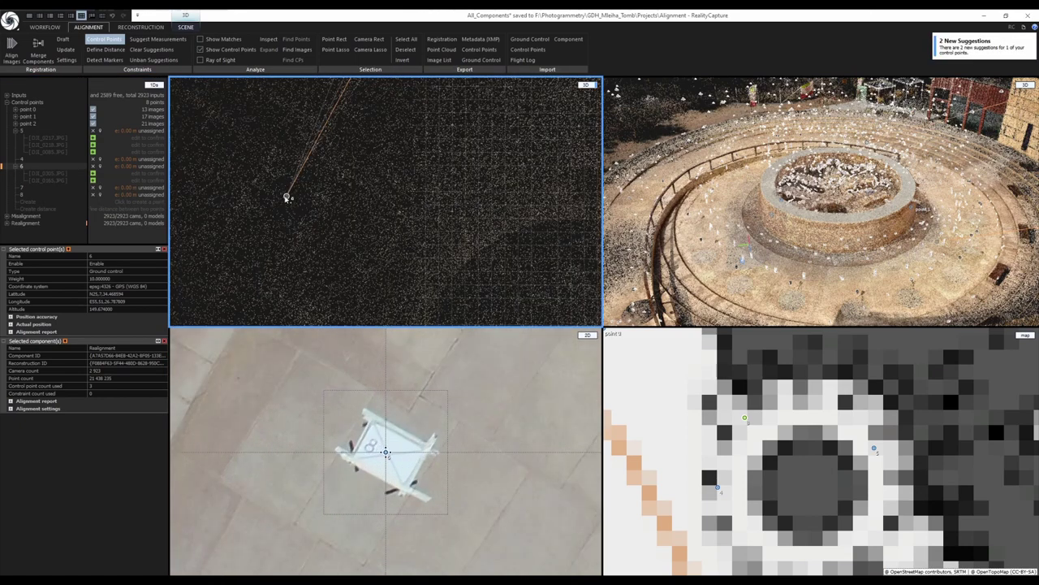
{"action": "left_click", "coordinate": [286, 199]}
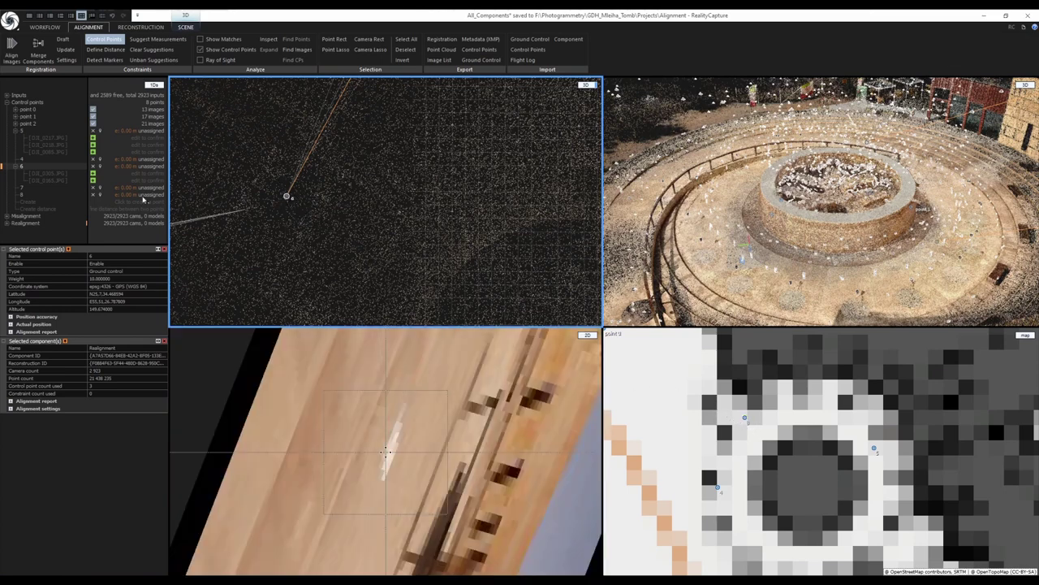
{"action": "left_click", "coordinate": [81, 173]}
{"action": "left_click", "coordinate": [82, 174]}
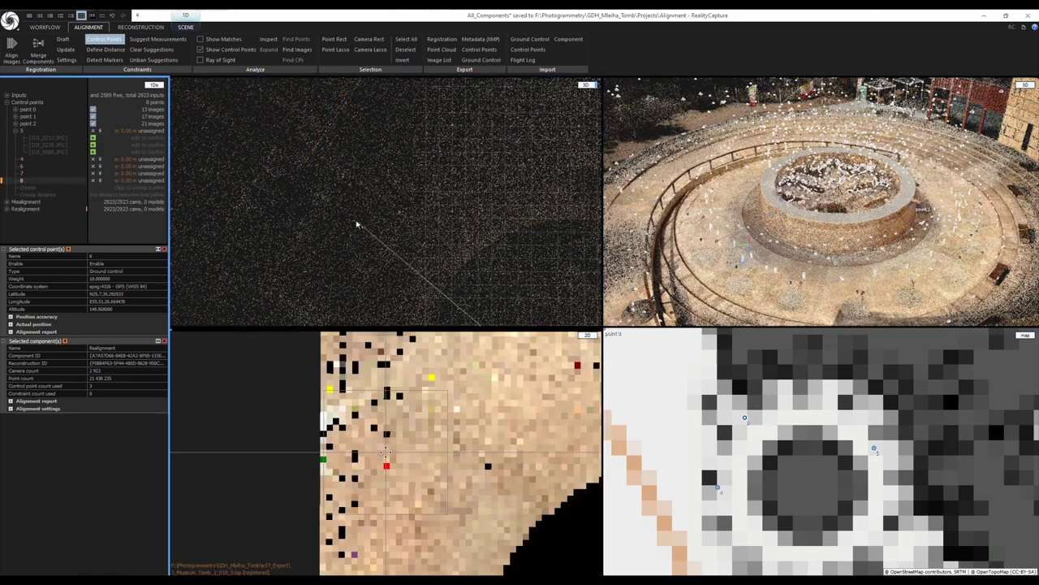
Place ground control point 8 on the marker outside the curved railing in the 3D point cloud
{"action": "scroll", "coordinate": [356, 224], "scroll_direction": "down", "scroll_amount": 1}
{"action": "scroll", "coordinate": [357, 225], "scroll_direction": "down", "scroll_amount": 2}
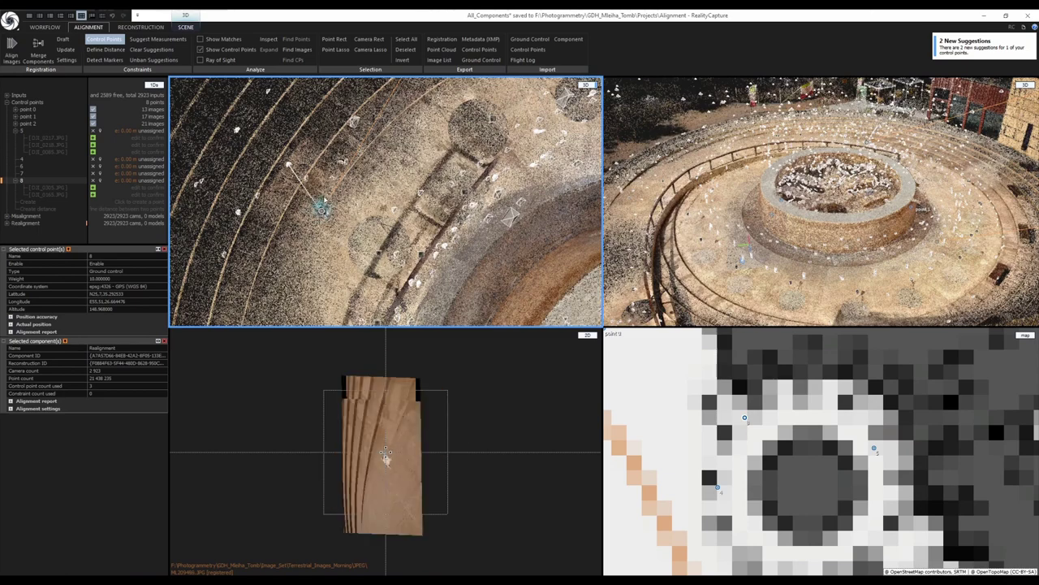
{"action": "scroll", "coordinate": [331, 210], "scroll_direction": "down", "scroll_amount": 5}
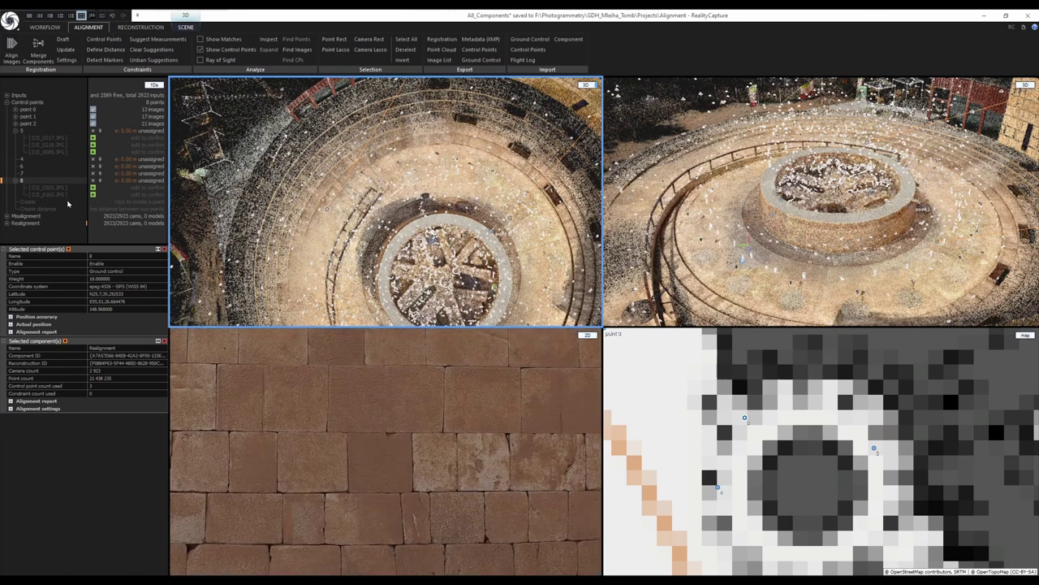
Set the 2D image view's source to Blue so it displays DJI_0217.JPG, the suggested image for ground control point 5
{"action": "left_click", "coordinate": [45, 144]}
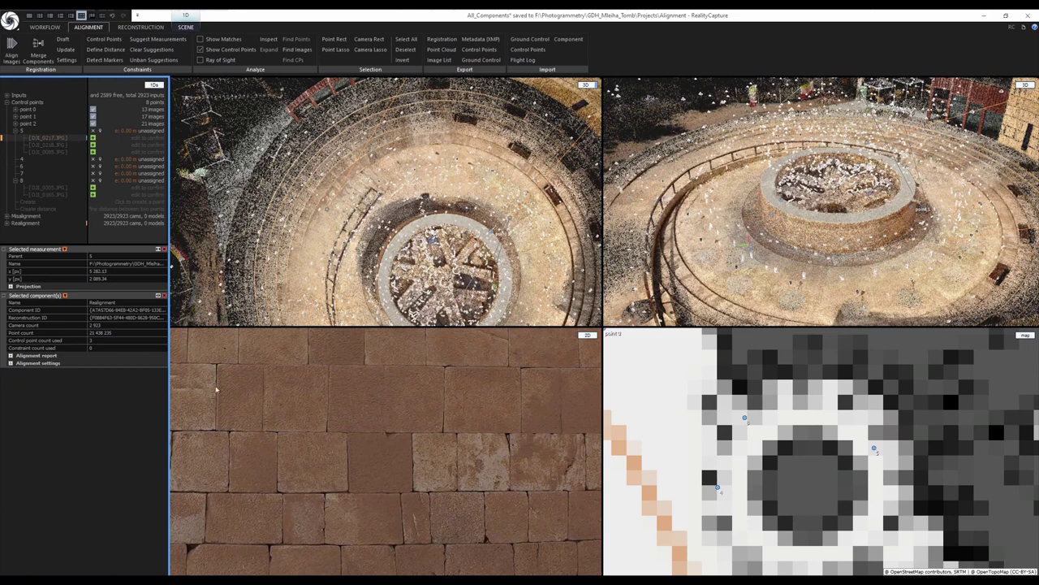
{"action": "left_click", "coordinate": [466, 382]}
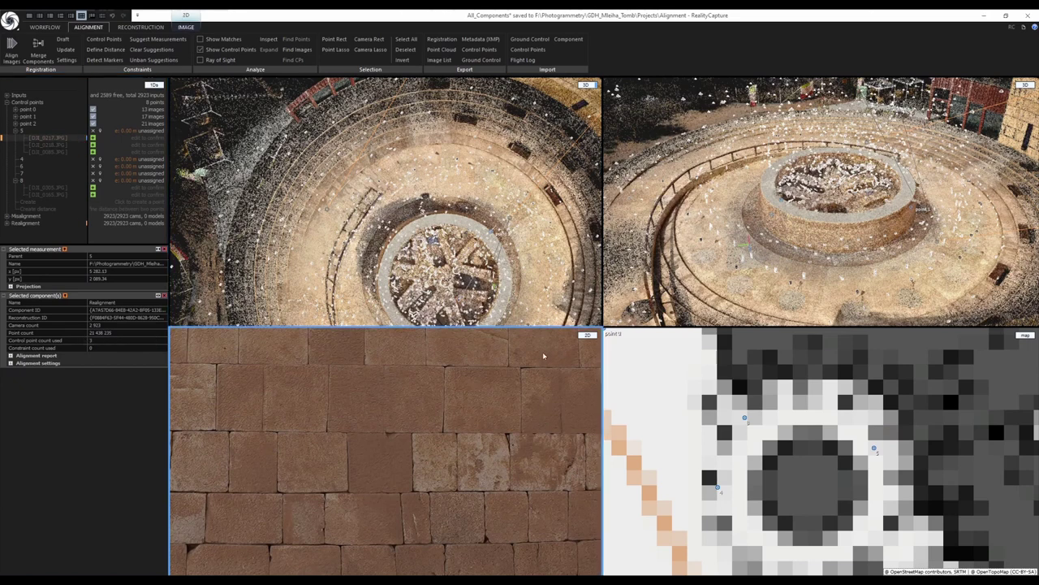
{"action": "left_click", "coordinate": [186, 27]}
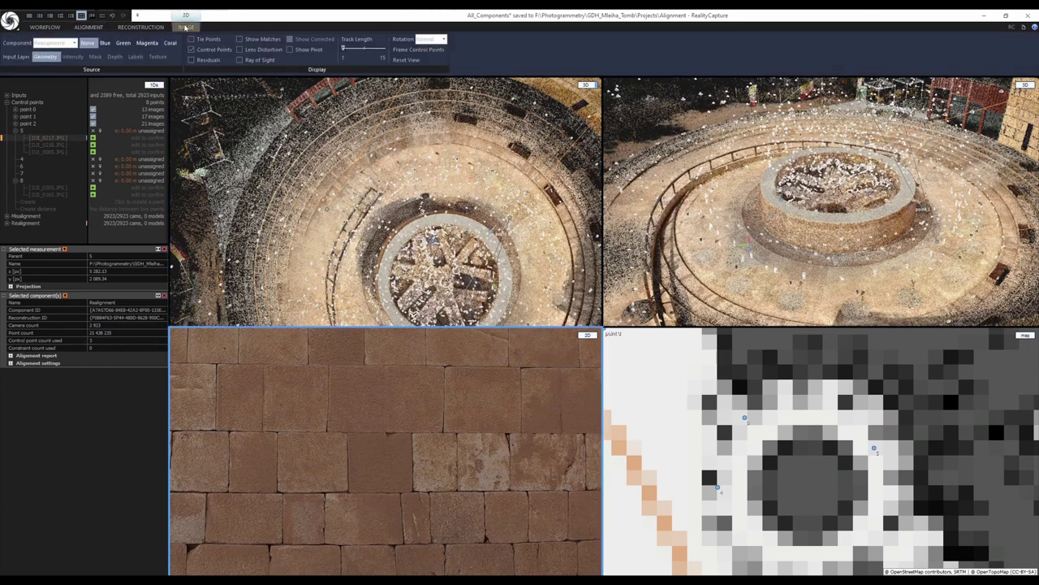
{"action": "left_click", "coordinate": [105, 43]}
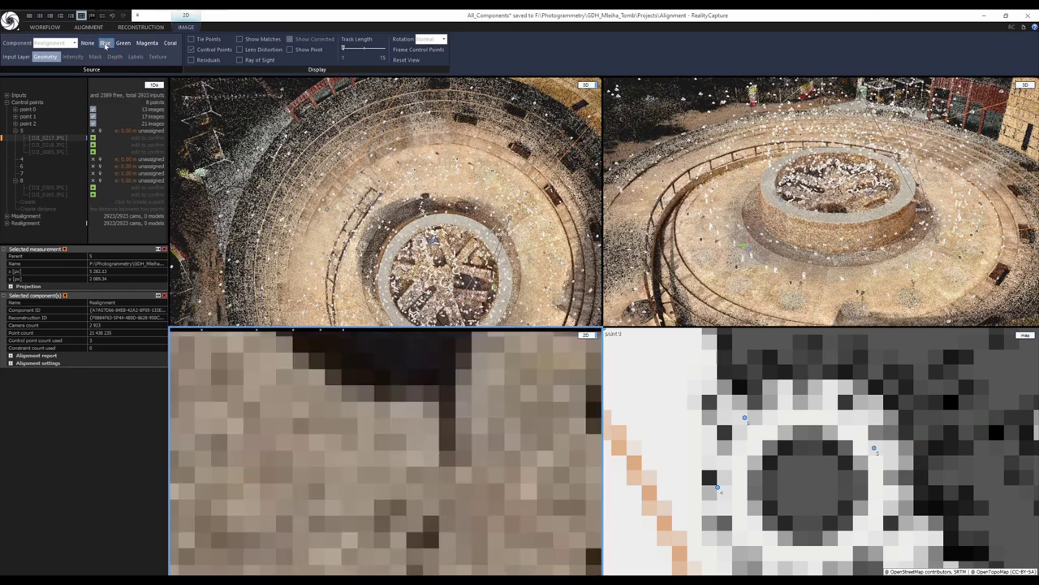
{"action": "scroll", "coordinate": [411, 374], "scroll_direction": "down", "scroll_amount": 10}
{"action": "scroll", "coordinate": [490, 395], "scroll_direction": "up", "scroll_amount": 7}
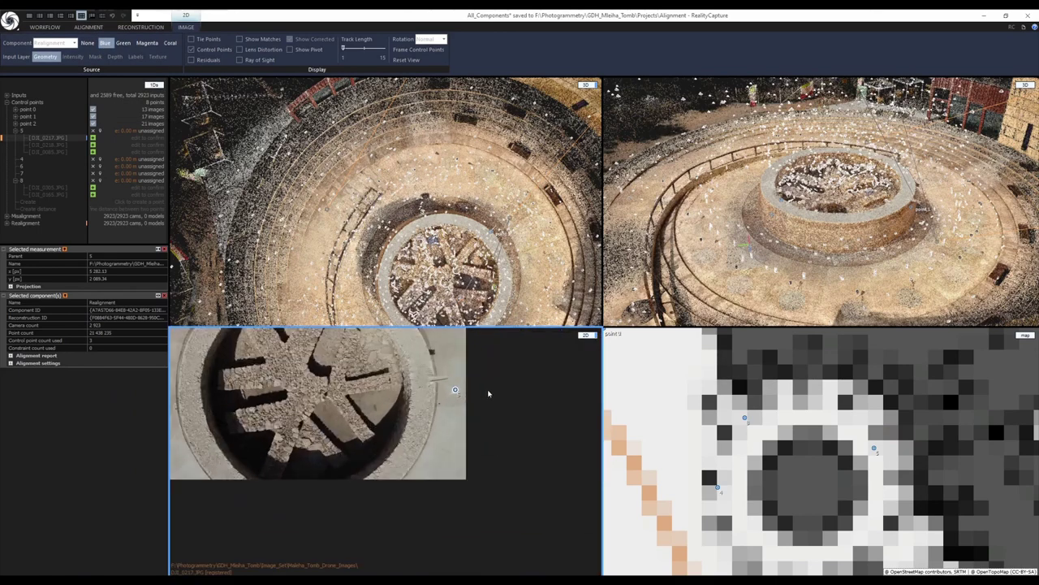
{"action": "scroll", "coordinate": [415, 380], "scroll_direction": "up", "scroll_amount": 5}
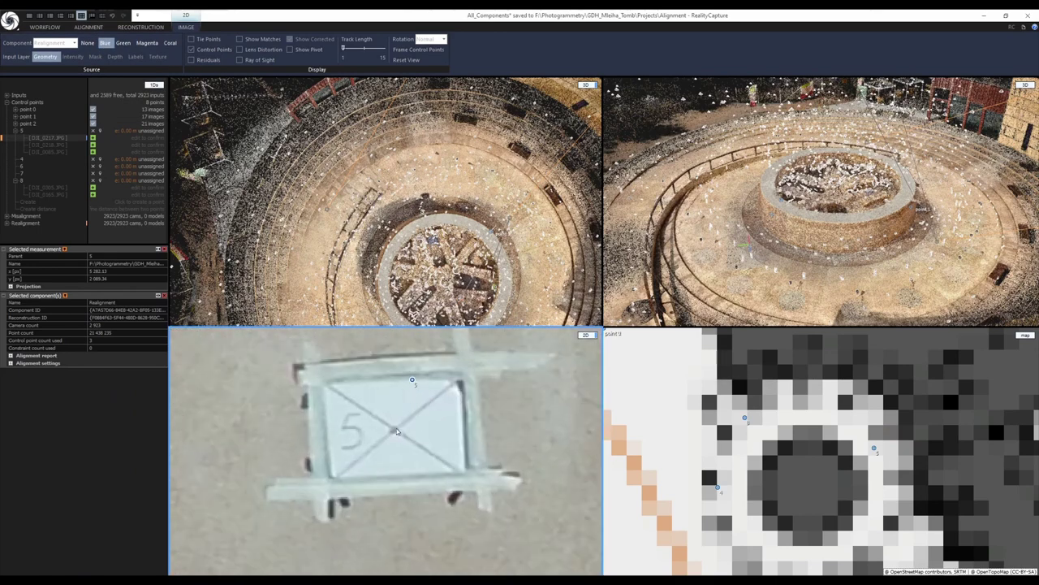
Place ground control point 5 on the centre of the marker's cross in images DJI_0217.JPG and DJI_0218.JPG
{"action": "left_click_drag", "start_coordinate": [413, 381], "coordinate": [385, 450]}
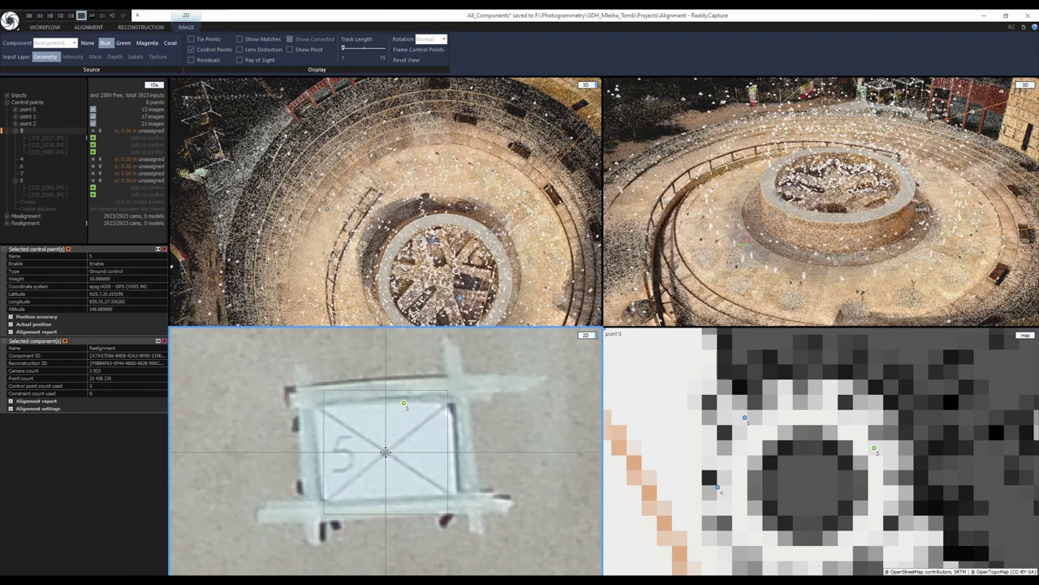
{"action": "left_click", "coordinate": [386, 452]}
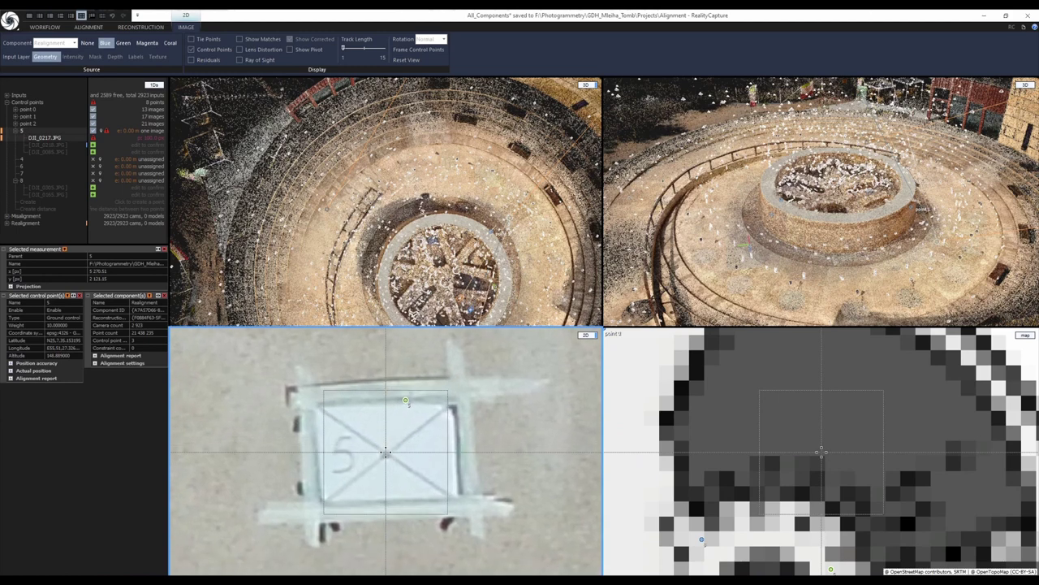
{"action": "key", "text": "Down"}
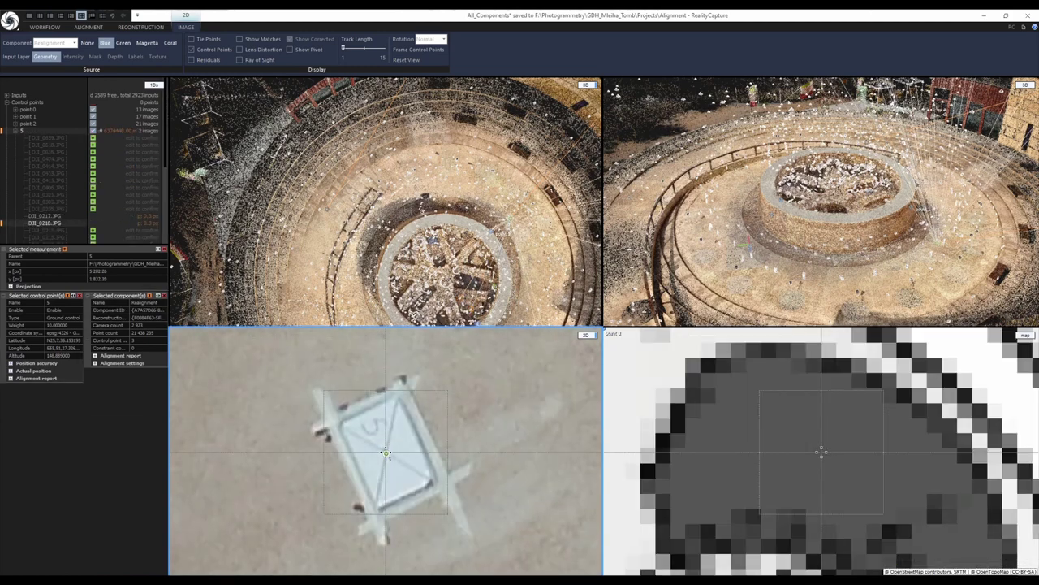
{"action": "left_click", "coordinate": [386, 452]}
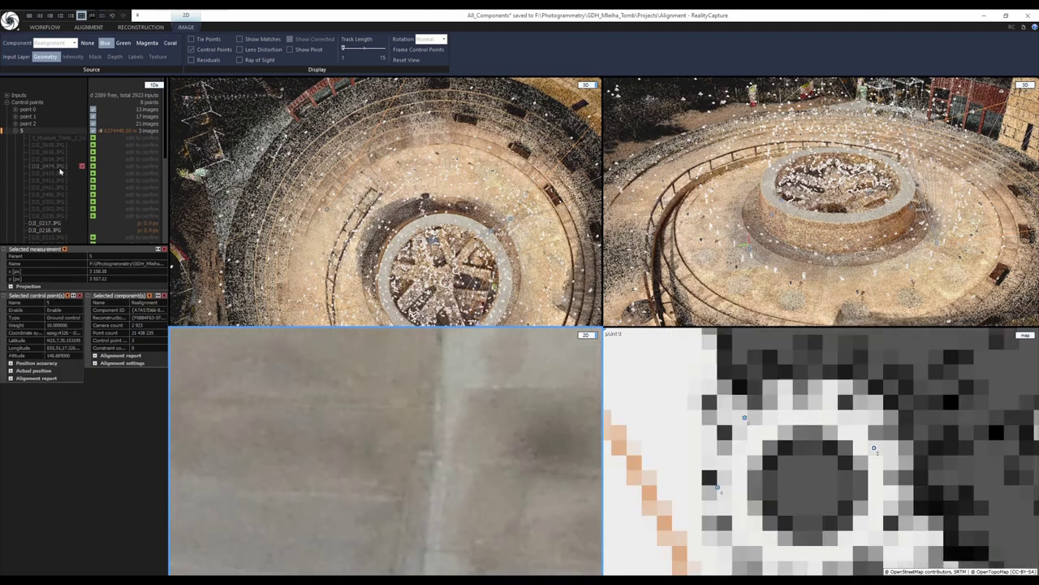
Display the suggested laser scan image 1_Museum_Tomb_2_017 for ground control point 5, zoomed in on its marker
{"action": "scroll", "coordinate": [62, 187], "scroll_direction": "down", "scroll_amount": 3}
{"action": "scroll", "coordinate": [46, 204], "scroll_direction": "up", "scroll_amount": 3}
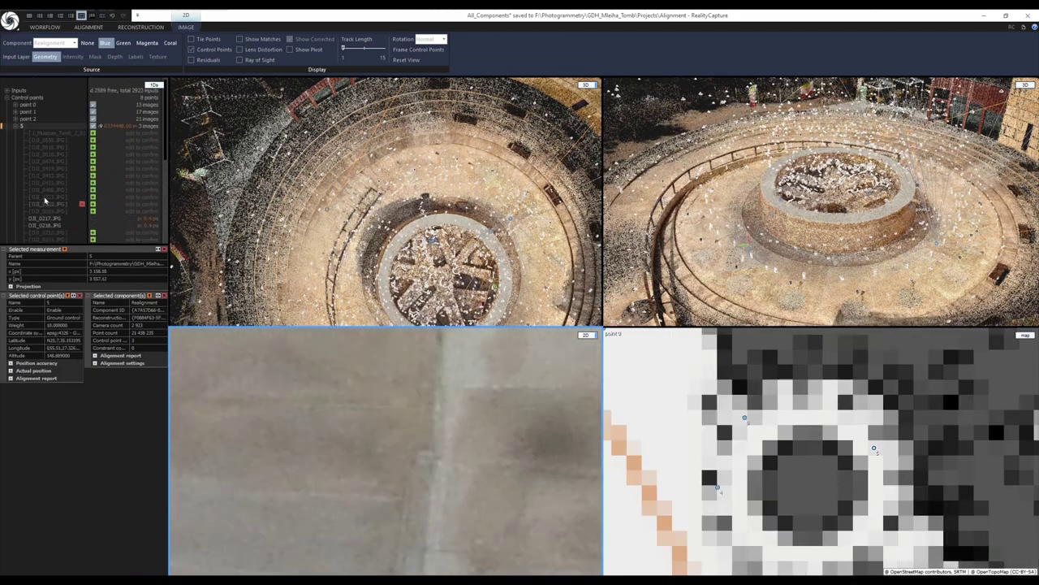
{"action": "scroll", "coordinate": [54, 203], "scroll_direction": "down", "scroll_amount": 2}
{"action": "scroll", "coordinate": [57, 218], "scroll_direction": "up", "scroll_amount": 2}
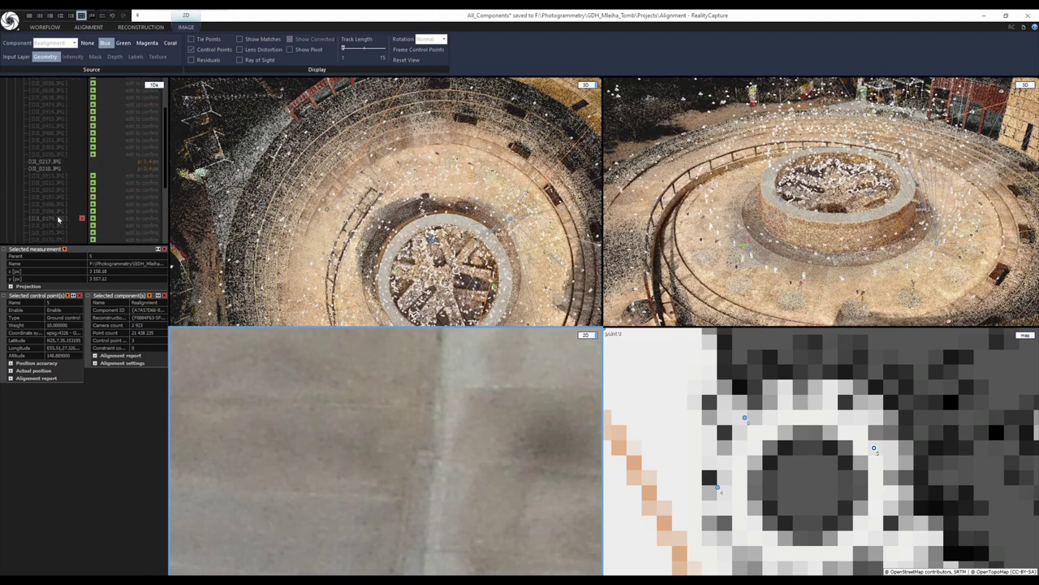
{"action": "left_click", "coordinate": [52, 133]}
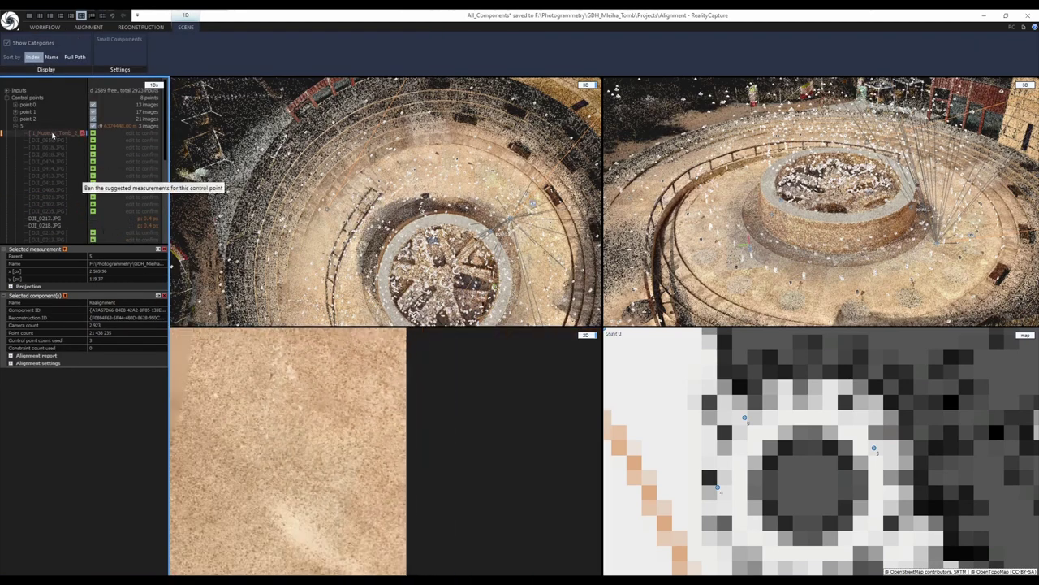
{"action": "scroll", "coordinate": [390, 385], "scroll_direction": "down", "scroll_amount": 4}
{"action": "scroll", "coordinate": [325, 350], "scroll_direction": "up", "scroll_amount": 2}
{"action": "left_click_drag", "start_coordinate": [342, 349], "coordinate": [292, 463]}
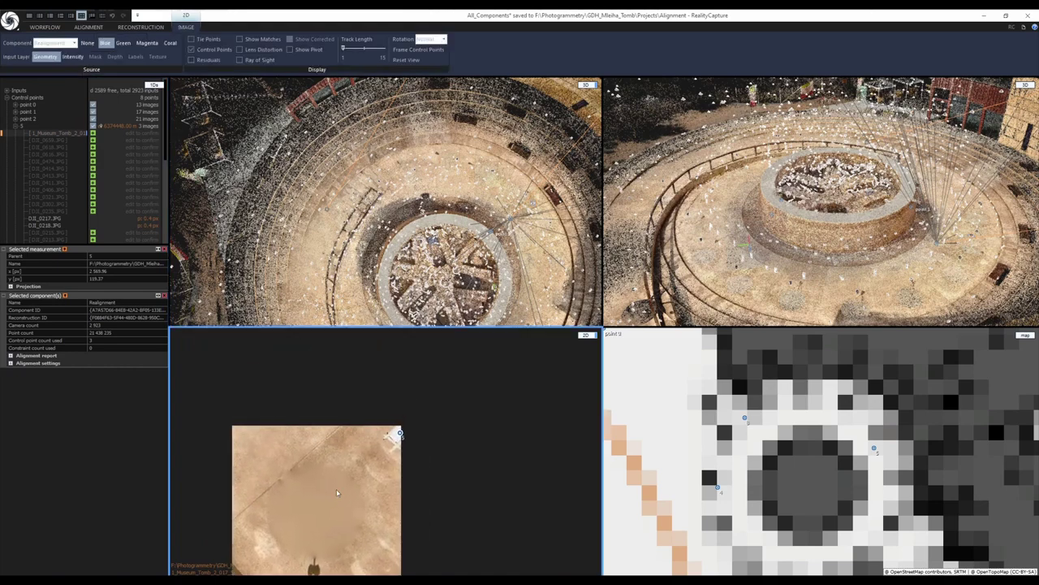
{"action": "scroll", "coordinate": [385, 444], "scroll_direction": "up", "scroll_amount": 2}
{"action": "scroll", "coordinate": [385, 444], "scroll_direction": "up", "scroll_amount": 5}
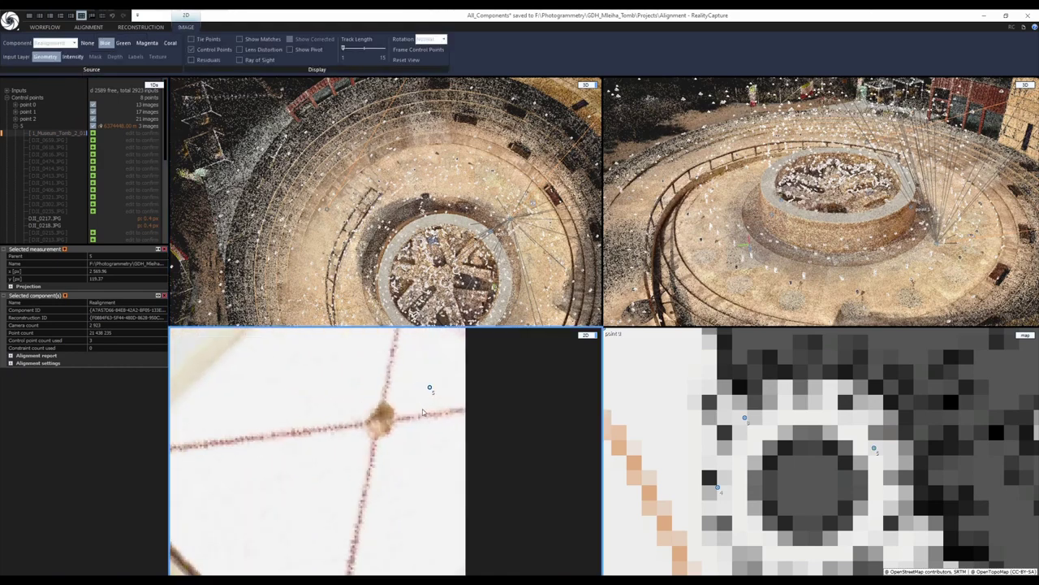
Place ground control point 5 on the centre of the marker's cross in the 1_Museum_Tomb_2_017 laser scan image
{"action": "scroll", "coordinate": [411, 242], "scroll_direction": "down", "scroll_amount": 4}
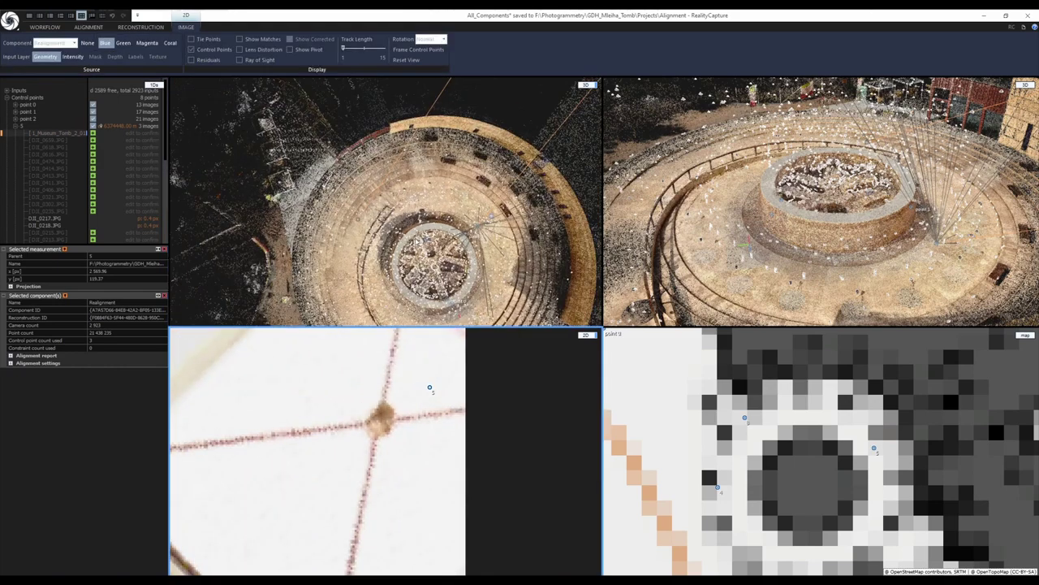
{"action": "scroll", "coordinate": [404, 284], "scroll_direction": "up", "scroll_amount": 3}
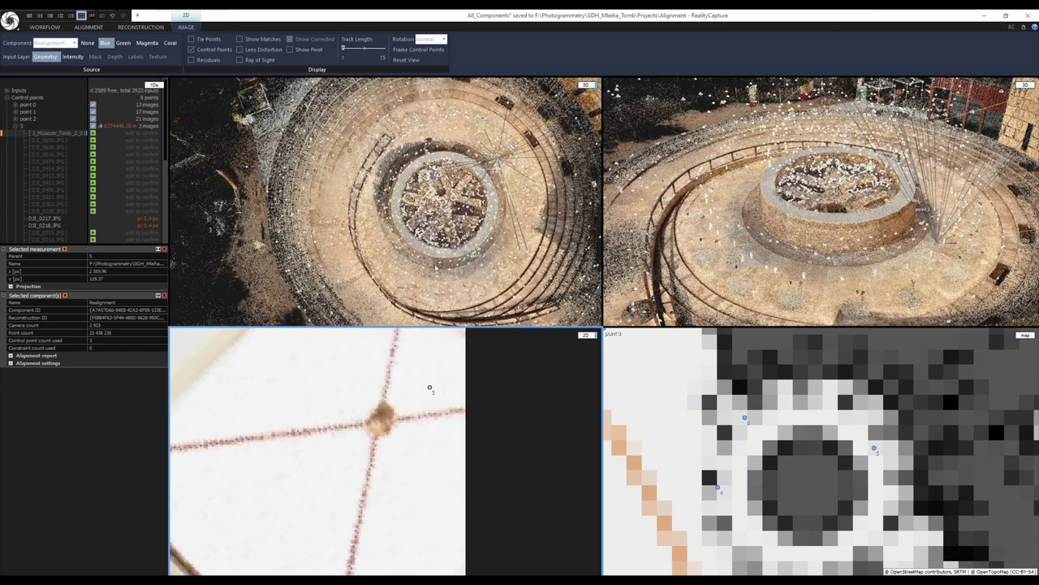
{"action": "scroll", "coordinate": [423, 260], "scroll_direction": "down", "scroll_amount": 3}
{"action": "scroll", "coordinate": [438, 272], "scroll_direction": "up", "scroll_amount": 4}
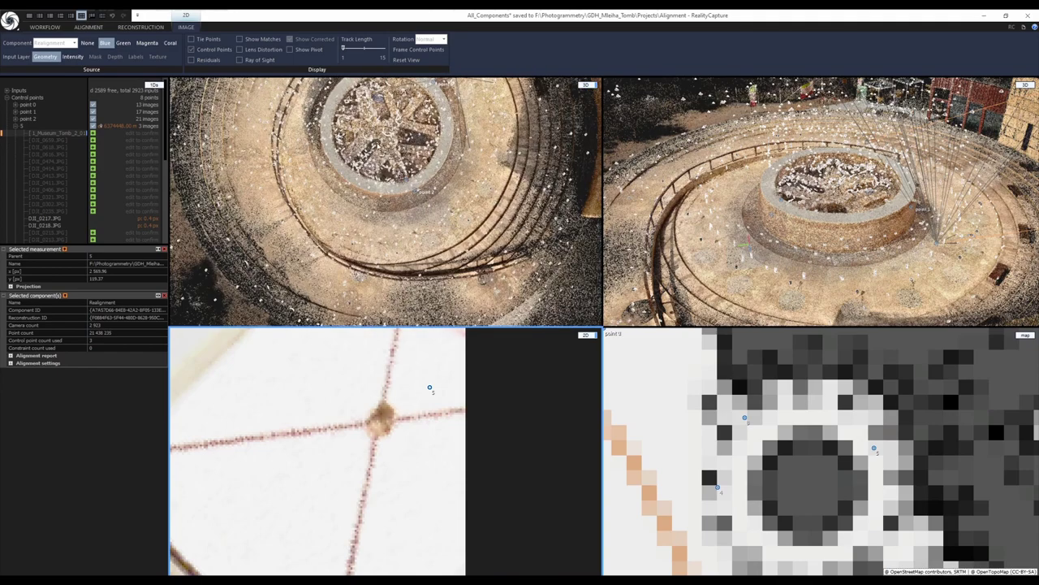
{"action": "scroll", "coordinate": [302, 207], "scroll_direction": "down", "scroll_amount": 3}
{"action": "scroll", "coordinate": [294, 190], "scroll_direction": "up", "scroll_amount": 3}
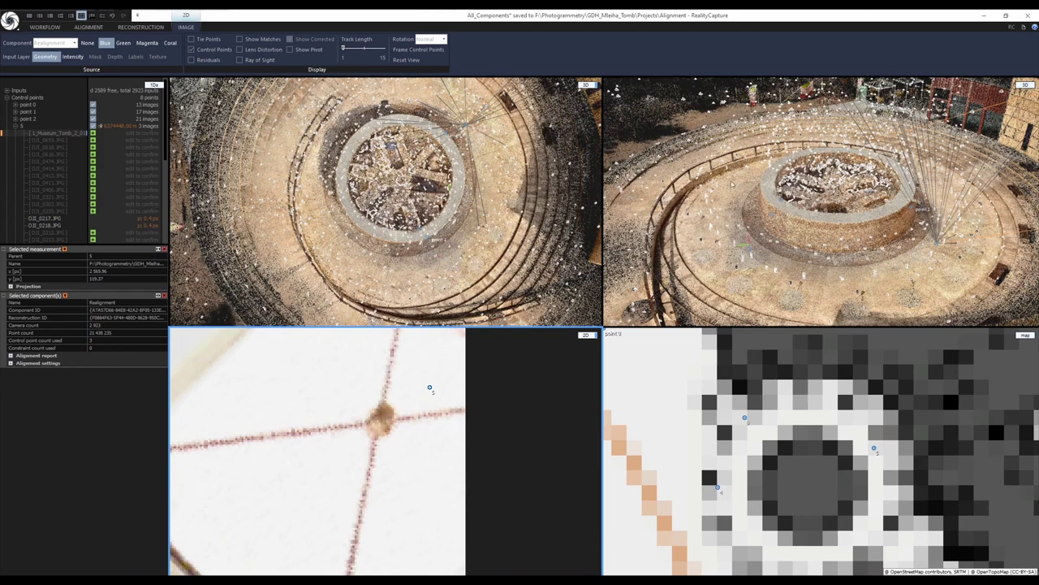
{"action": "scroll", "coordinate": [380, 478], "scroll_direction": "down", "scroll_amount": 10}
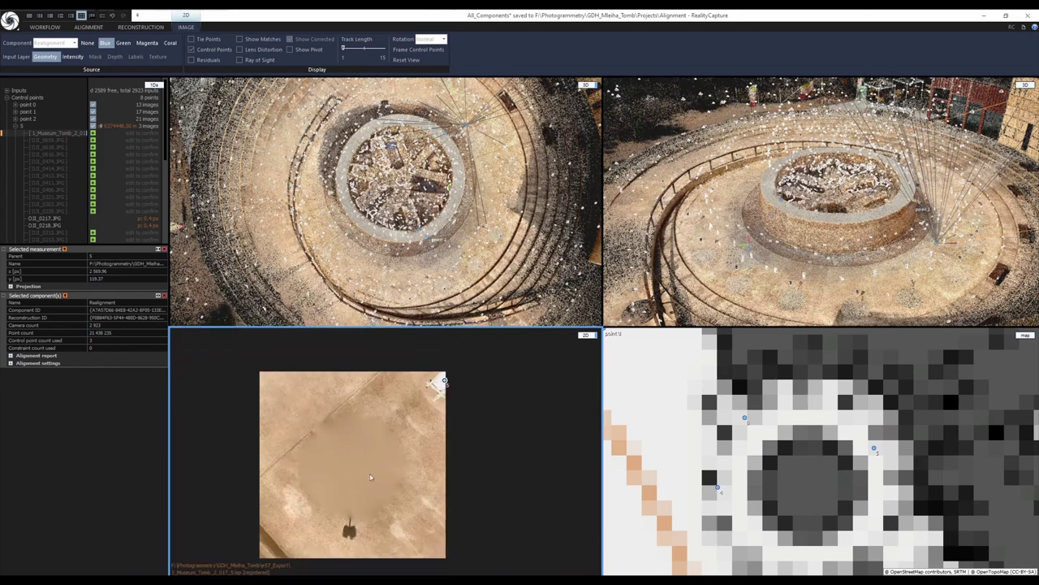
{"action": "scroll", "coordinate": [438, 388], "scroll_direction": "up", "scroll_amount": 10}
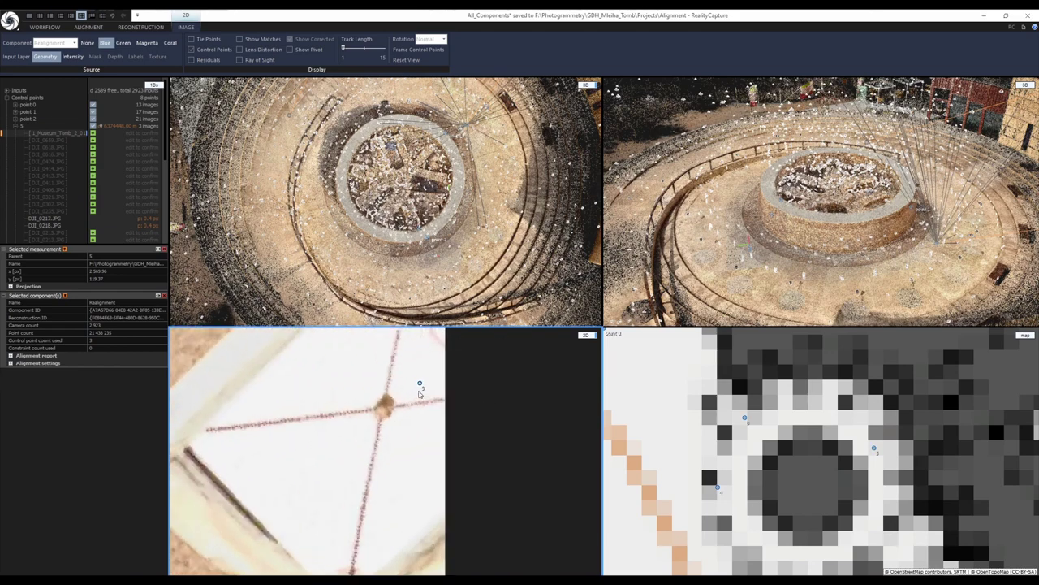
{"action": "left_click_drag", "start_coordinate": [420, 385], "coordinate": [383, 408]}
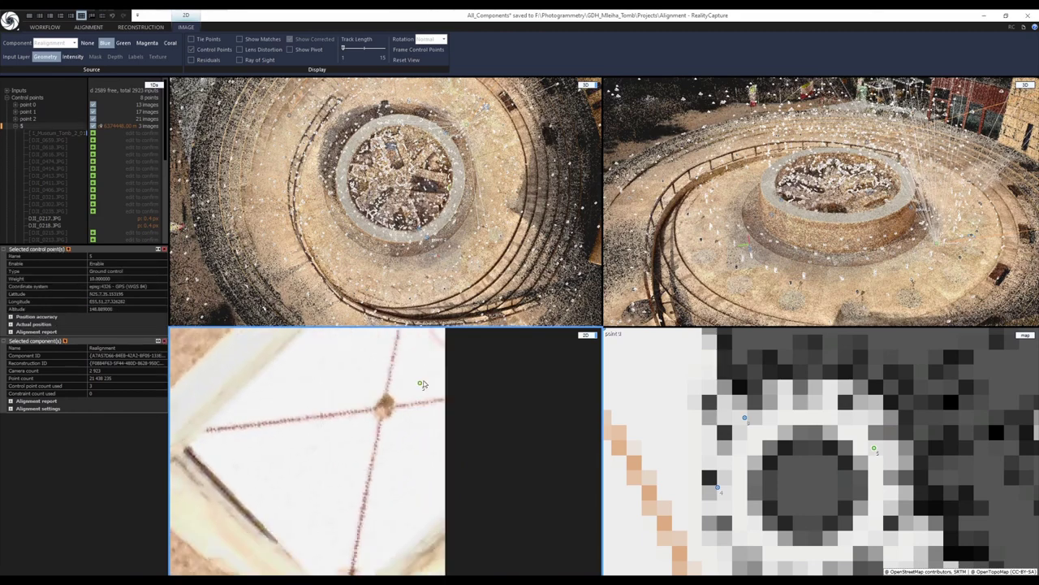
Place ground control point 5 on the centre of the marker's cross in images DJI_0659.JPG and DJI_0618.JPG
{"action": "left_click", "coordinate": [52, 142]}
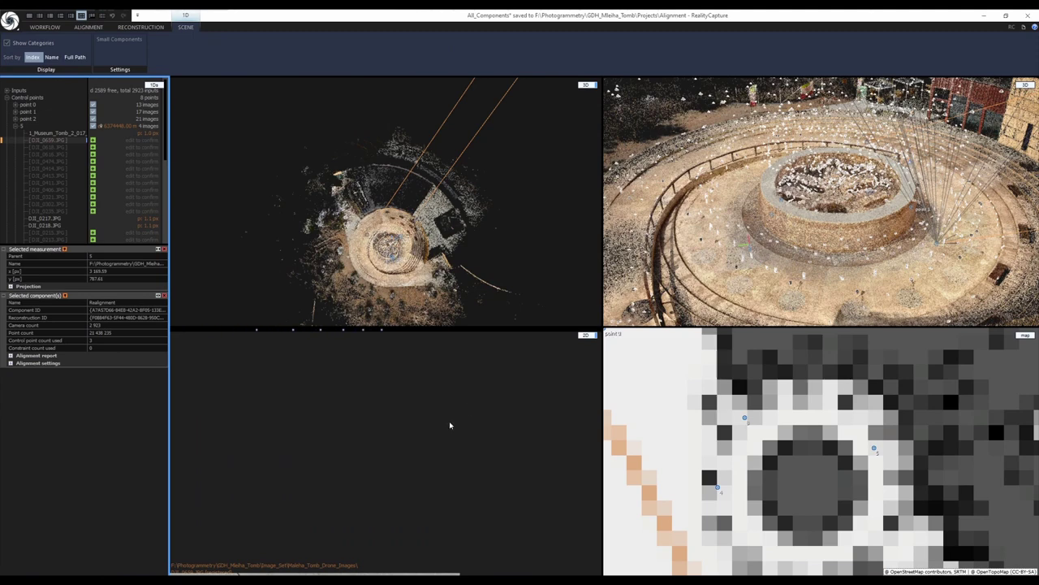
{"action": "left_click", "coordinate": [426, 398]}
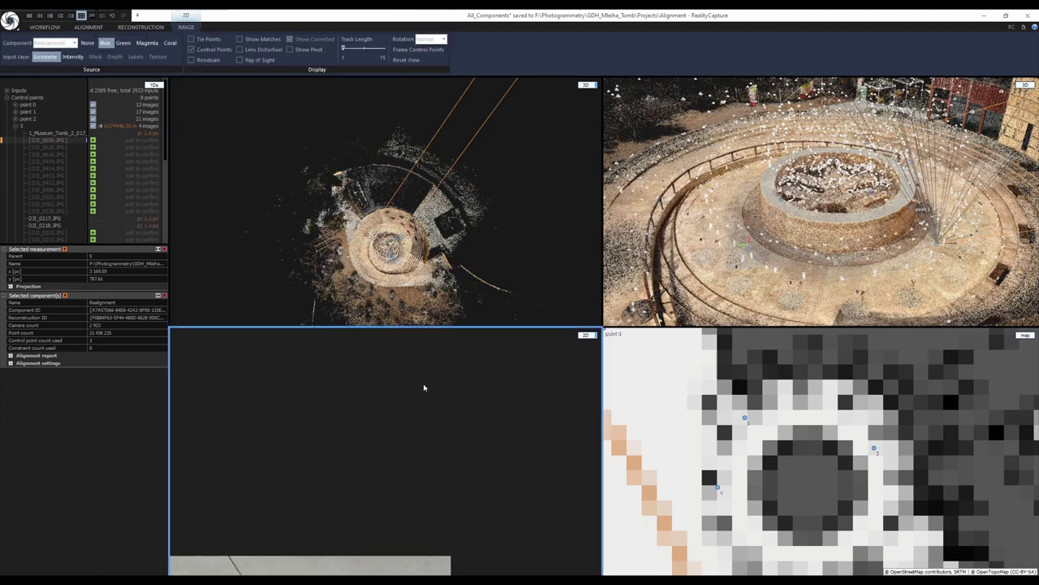
{"action": "scroll", "coordinate": [424, 418], "scroll_direction": "down", "scroll_amount": 5}
{"action": "scroll", "coordinate": [329, 450], "scroll_direction": "up", "scroll_amount": 9}
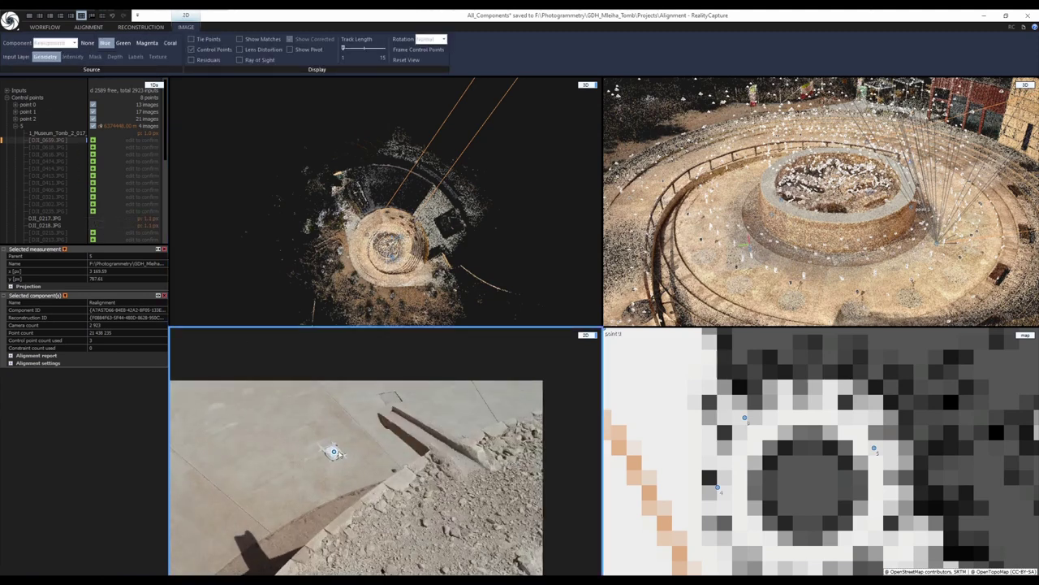
{"action": "scroll", "coordinate": [329, 458], "scroll_direction": "up", "scroll_amount": 3}
{"action": "left_click_drag", "start_coordinate": [343, 443], "coordinate": [386, 452]}
{"action": "left_click", "coordinate": [393, 451]}
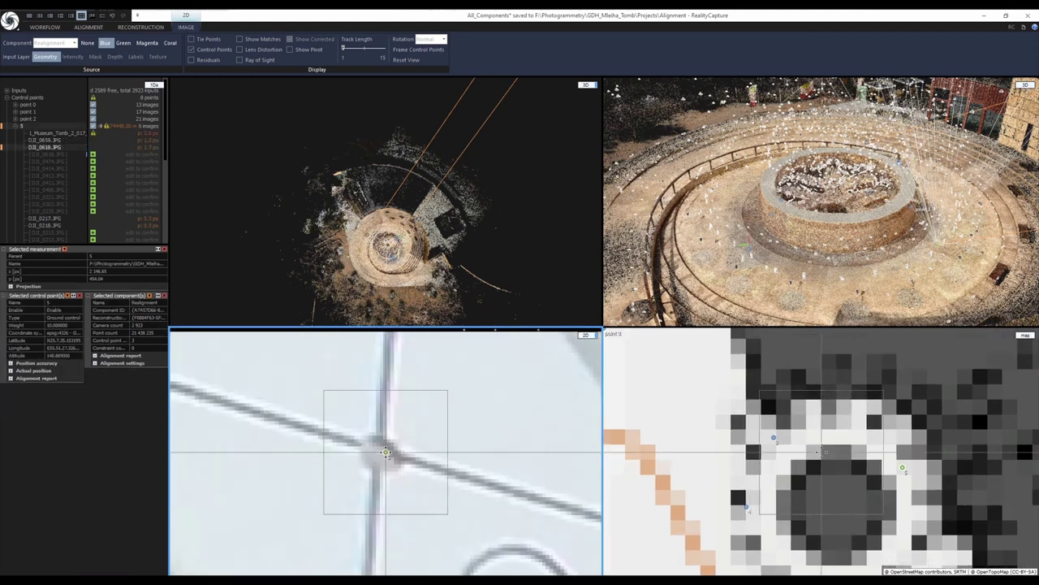
Place ground control point 5 on the marker's cross in DJI_0616, DJI_0474, DJI_0414, DJI_0413, DJI_0411 and DJI_0406
{"action": "key", "text": "Down"}
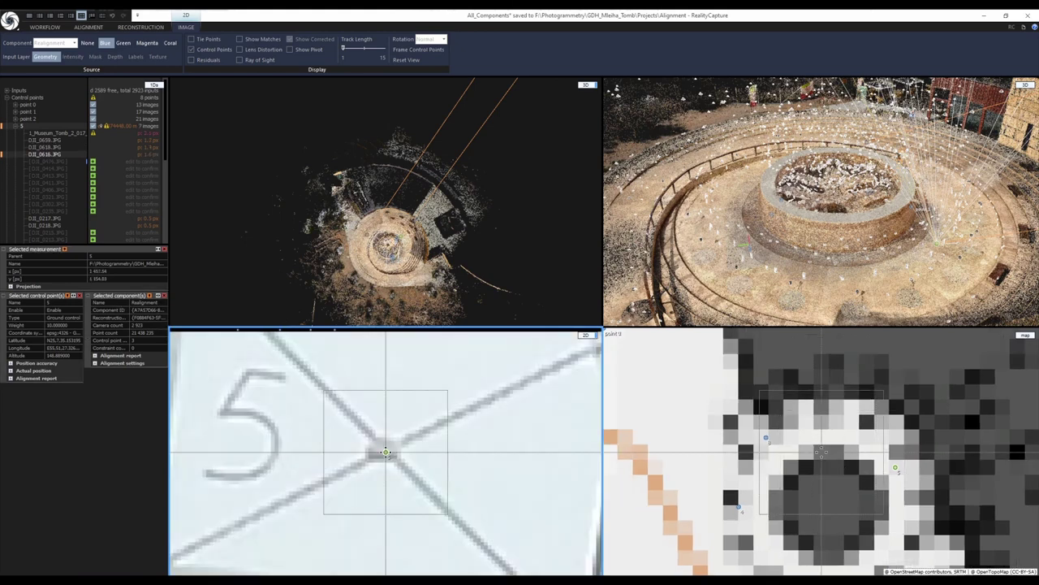
{"action": "left_click", "coordinate": [386, 452]}
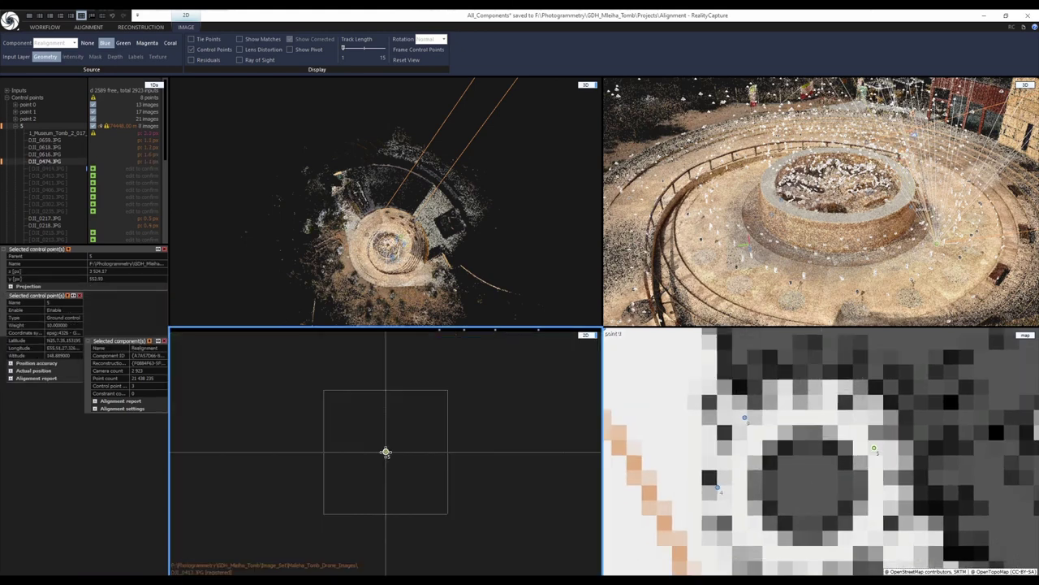
{"action": "left_click", "coordinate": [387, 453]}
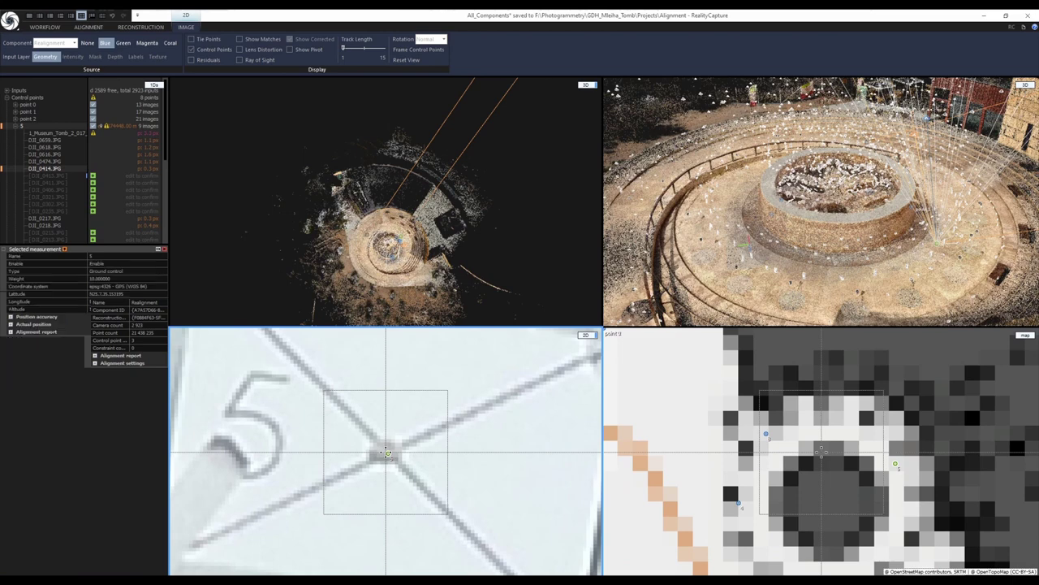
{"action": "left_click", "coordinate": [387, 453]}
{"action": "left_click", "coordinate": [387, 453]}
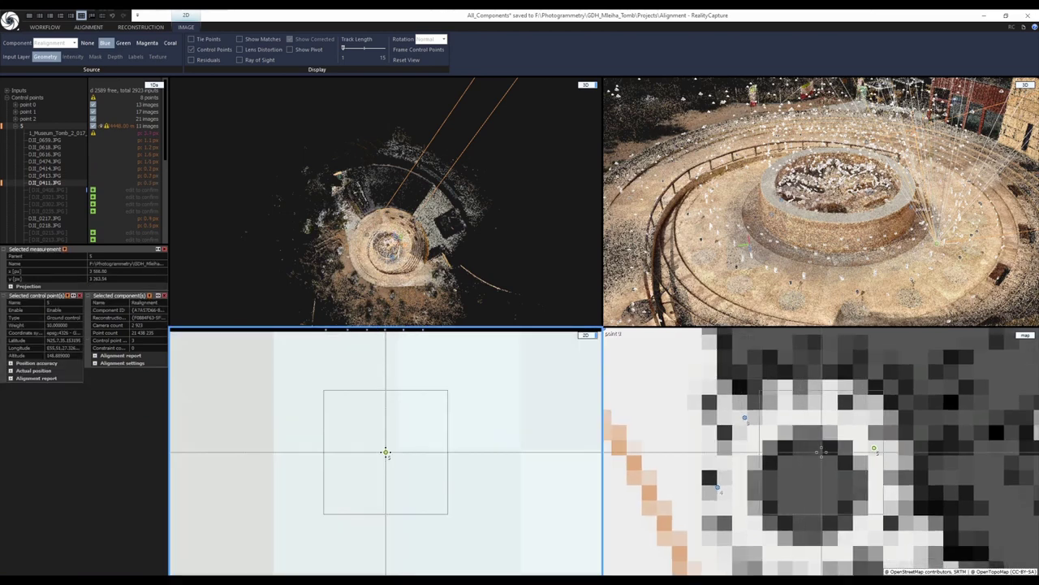
{"action": "left_click", "coordinate": [380, 443]}
{"action": "scroll", "coordinate": [1, 189], "scroll_direction": "down", "scroll_amount": 3}
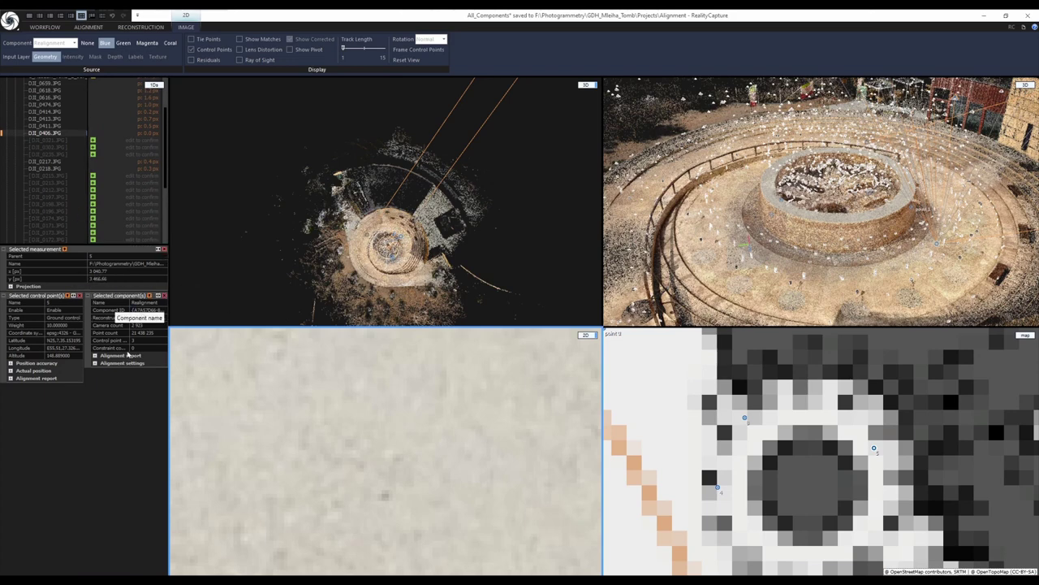
{"action": "scroll", "coordinate": [394, 491], "scroll_direction": "down", "scroll_amount": 10}
{"action": "scroll", "coordinate": [403, 491], "scroll_direction": "up", "scroll_amount": 5}
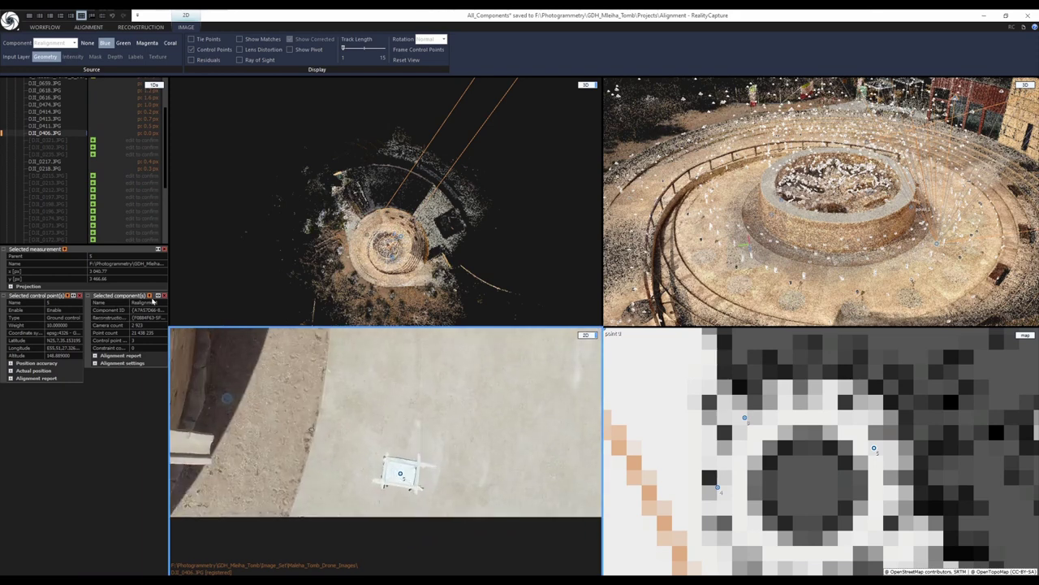
Set the weight of ground control point 5 to 100
{"action": "scroll", "coordinate": [31, 137], "scroll_direction": "up", "scroll_amount": 3}
{"action": "left_click", "coordinate": [31, 131]}
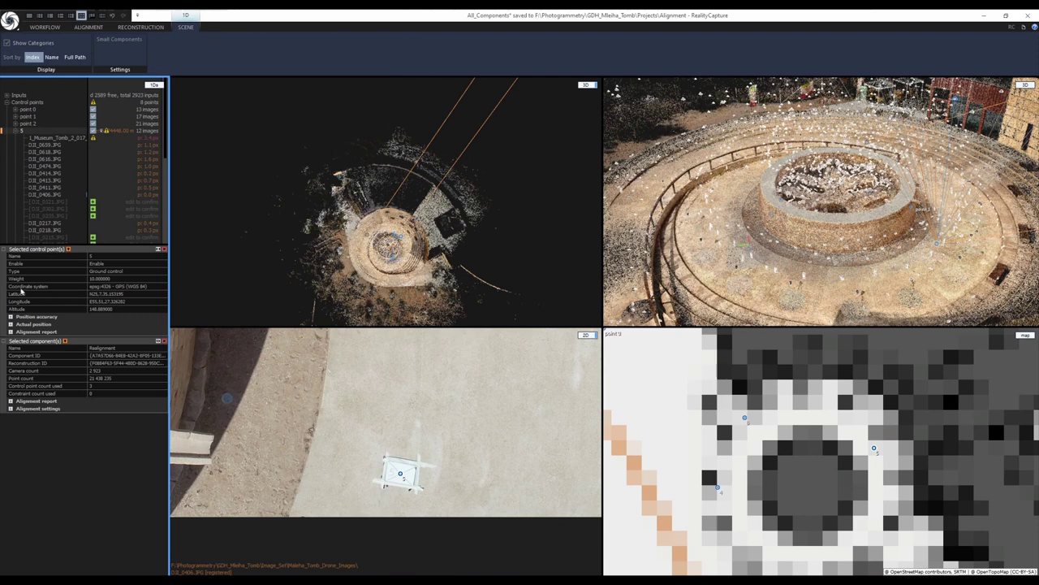
{"action": "left_click", "coordinate": [118, 284]}
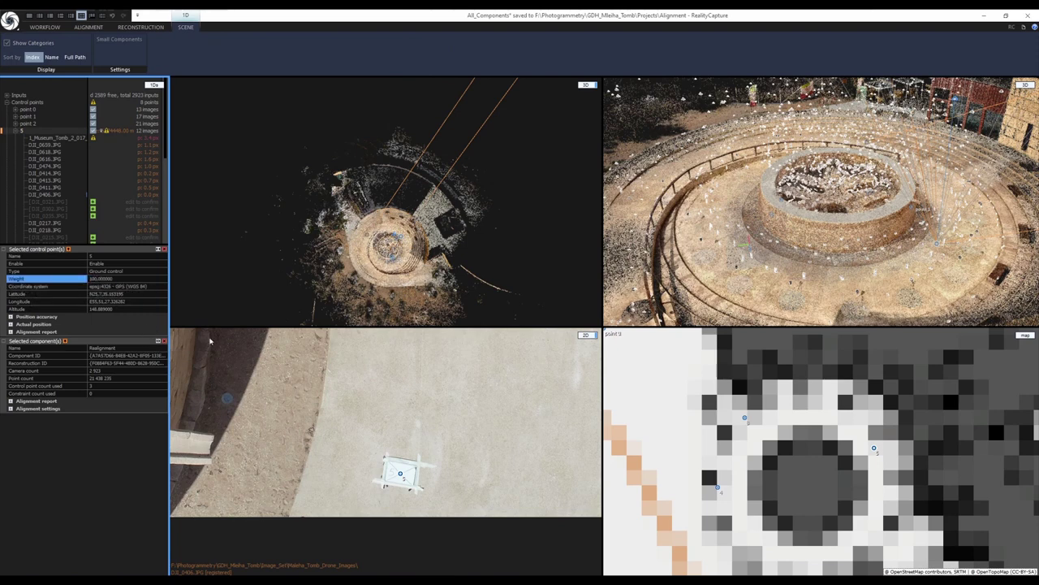
{"action": "scroll", "coordinate": [442, 399], "scroll_direction": "down", "scroll_amount": 6}
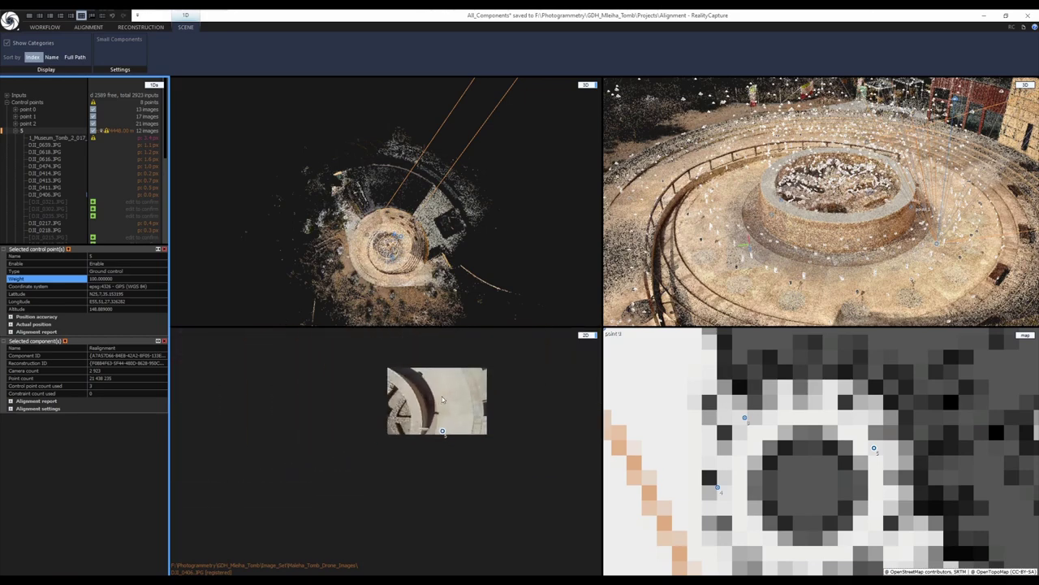
{"action": "scroll", "coordinate": [443, 400], "scroll_direction": "up", "scroll_amount": 6}
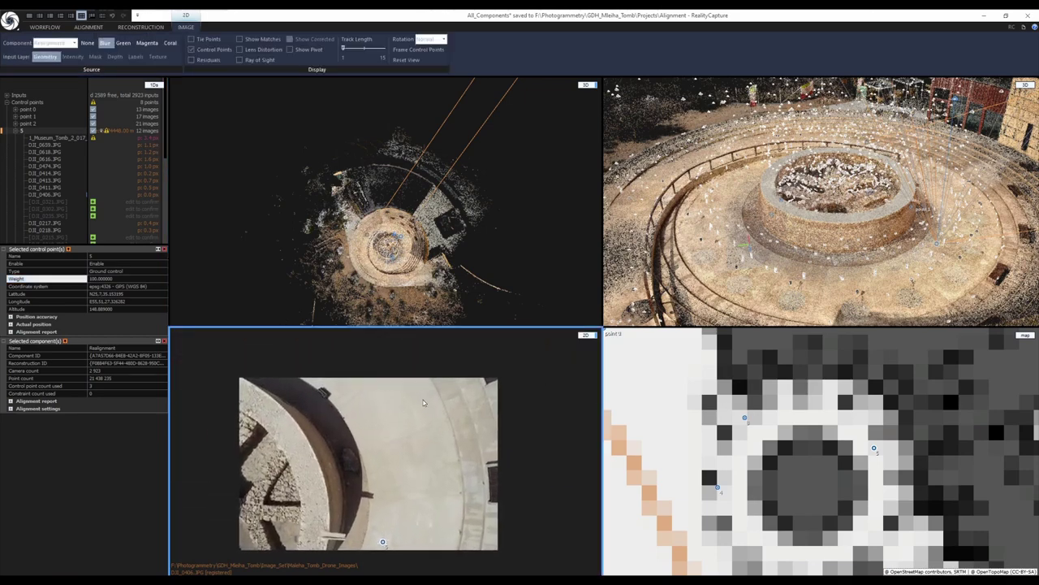
{"action": "scroll", "coordinate": [383, 244], "scroll_direction": "up", "scroll_amount": 3}
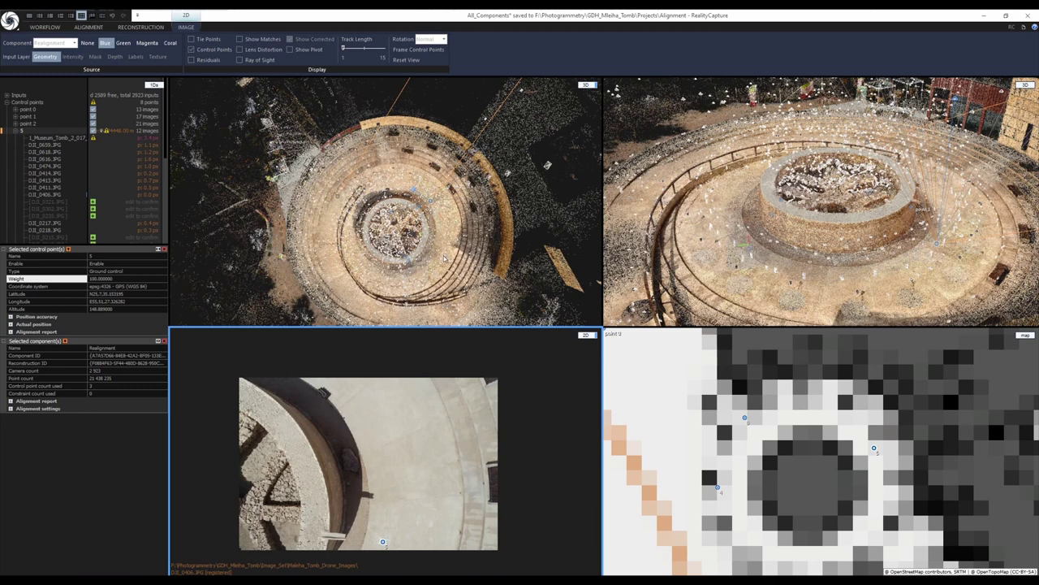
Set the reconstruction region automatically for the realigned component
{"action": "left_click_drag", "start_coordinate": [492, 285], "coordinate": [476, 276]}
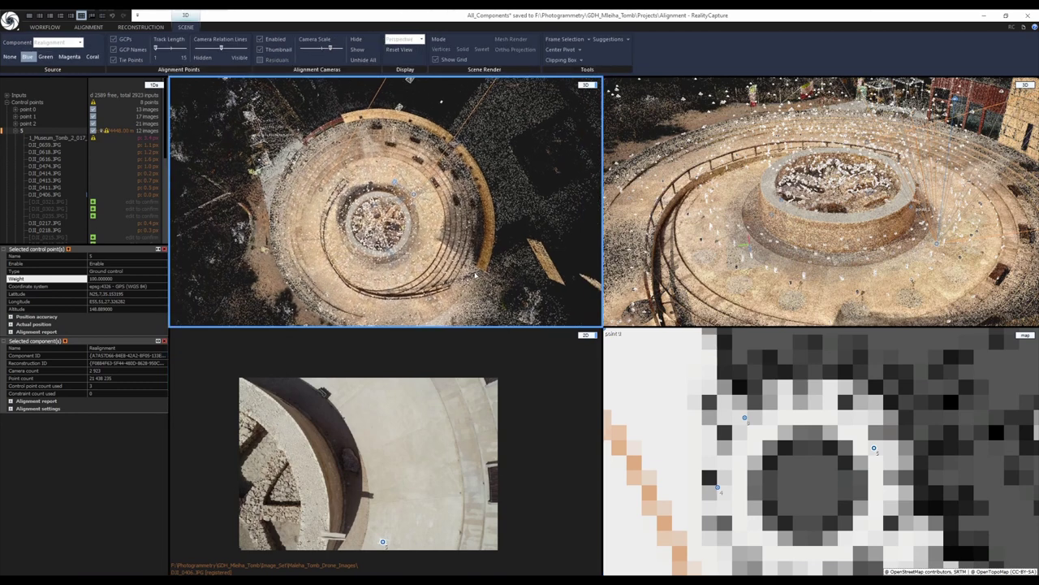
{"action": "left_click", "coordinate": [141, 27]}
{"action": "left_click_drag", "start_coordinate": [441, 101], "coordinate": [277, 291]}
{"action": "scroll", "coordinate": [412, 255], "scroll_direction": "up", "scroll_amount": 5}
{"action": "scroll", "coordinate": [398, 262], "scroll_direction": "down", "scroll_amount": 4}
{"action": "left_click_drag", "start_coordinate": [371, 280], "coordinate": [402, 236]}
{"action": "left_click_drag", "start_coordinate": [429, 203], "coordinate": [416, 191]}
{"action": "left_click", "coordinate": [226, 40]}
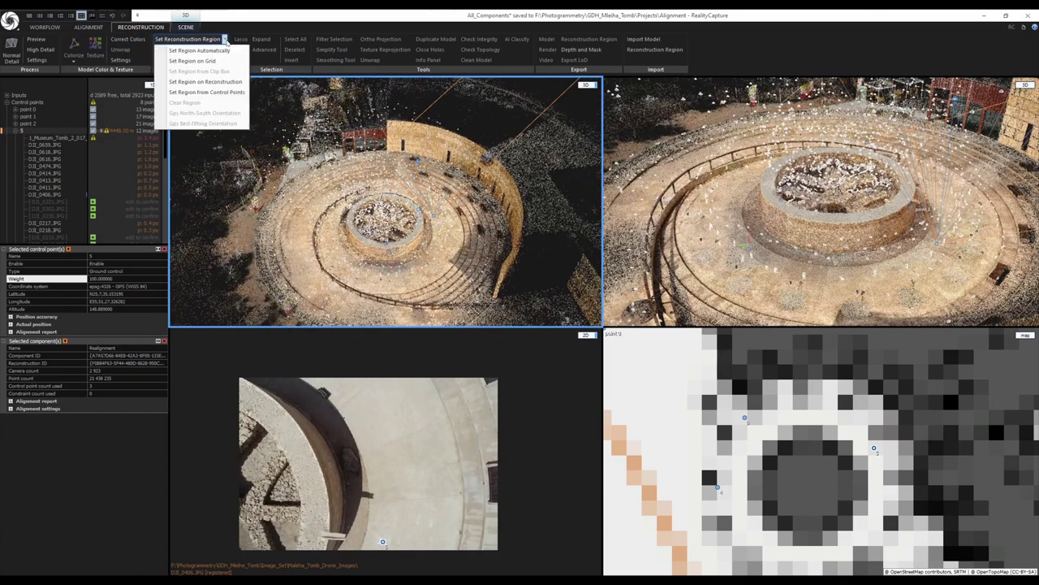
{"action": "left_click", "coordinate": [222, 51]}
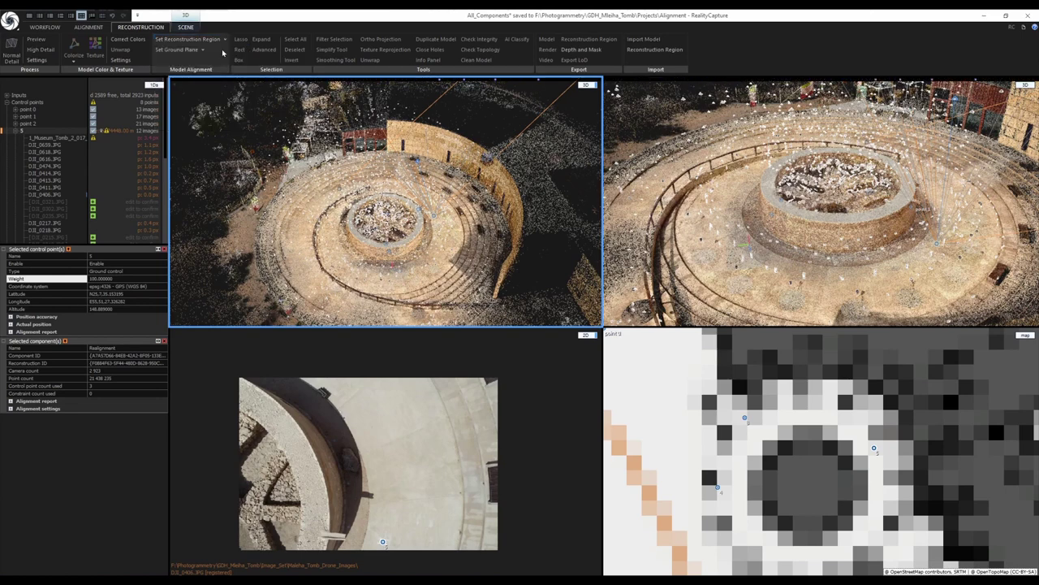
{"action": "scroll", "coordinate": [416, 227], "scroll_direction": "down", "scroll_amount": 2}
{"action": "scroll", "coordinate": [413, 226], "scroll_direction": "down", "scroll_amount": 2}
{"action": "left_click_drag", "start_coordinate": [410, 223], "coordinate": [464, 234]}
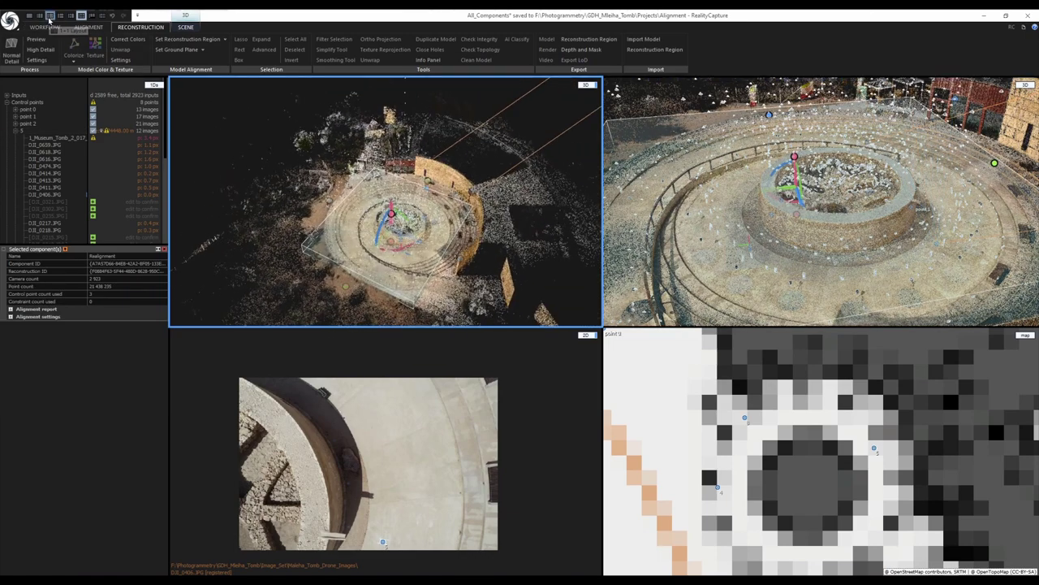
Switch the window to the 1+1 layout and bring the whole reconstruction region into closer view
{"action": "left_click", "coordinate": [50, 17]}
{"action": "middle_click_drag", "start_coordinate": [594, 370], "coordinate": [477, 314]}
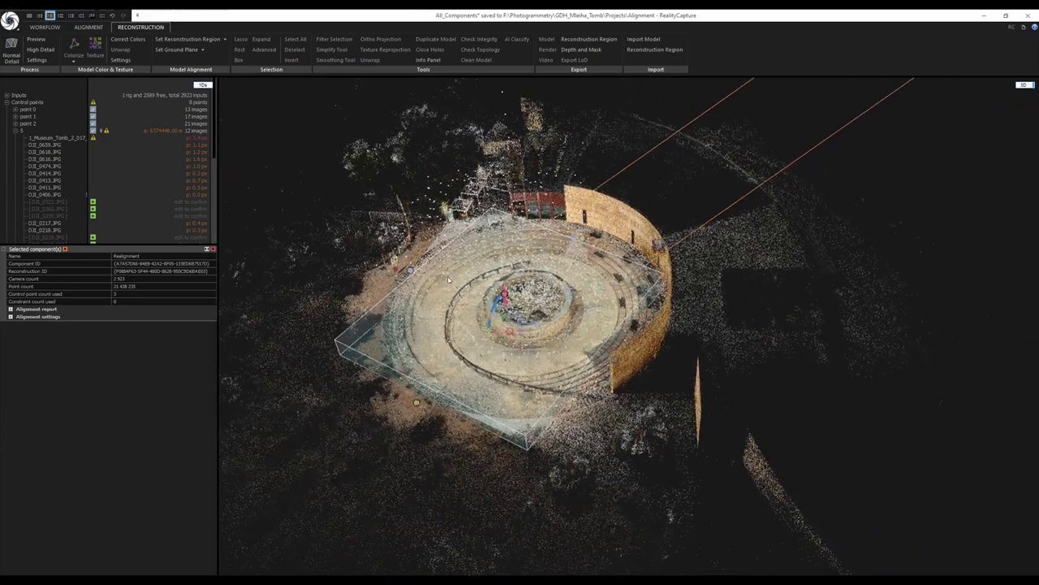
{"action": "scroll", "coordinate": [478, 314], "scroll_direction": "up", "scroll_amount": 2}
{"action": "left_click_drag", "start_coordinate": [478, 314], "coordinate": [542, 363]}
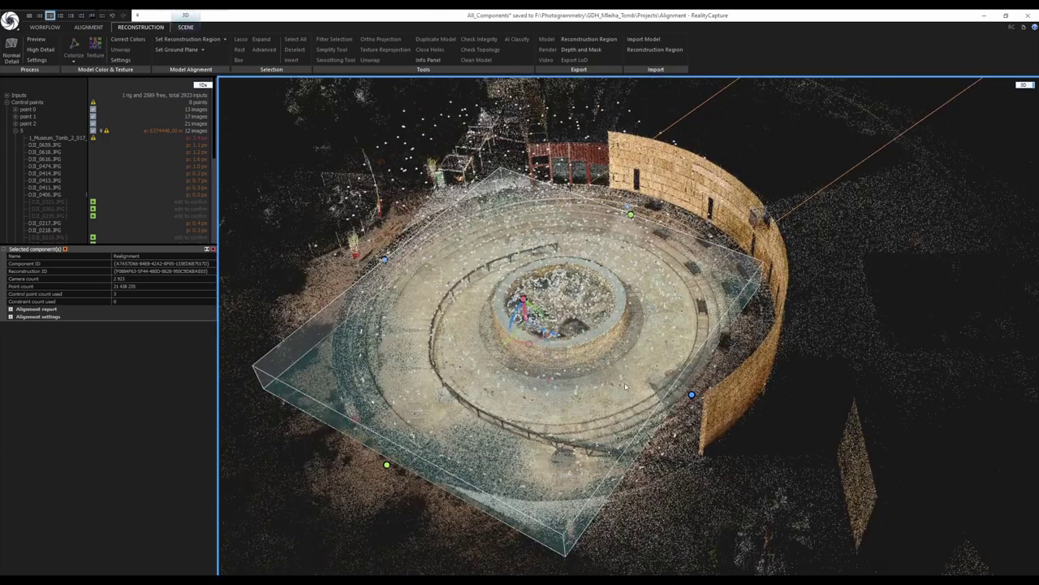
From the top view, pull in all four sides of the reconstruction region so it closely encloses the circular tomb
{"action": "key", "text": "5"}
{"action": "scroll", "coordinate": [600, 392], "scroll_direction": "down", "scroll_amount": 6}
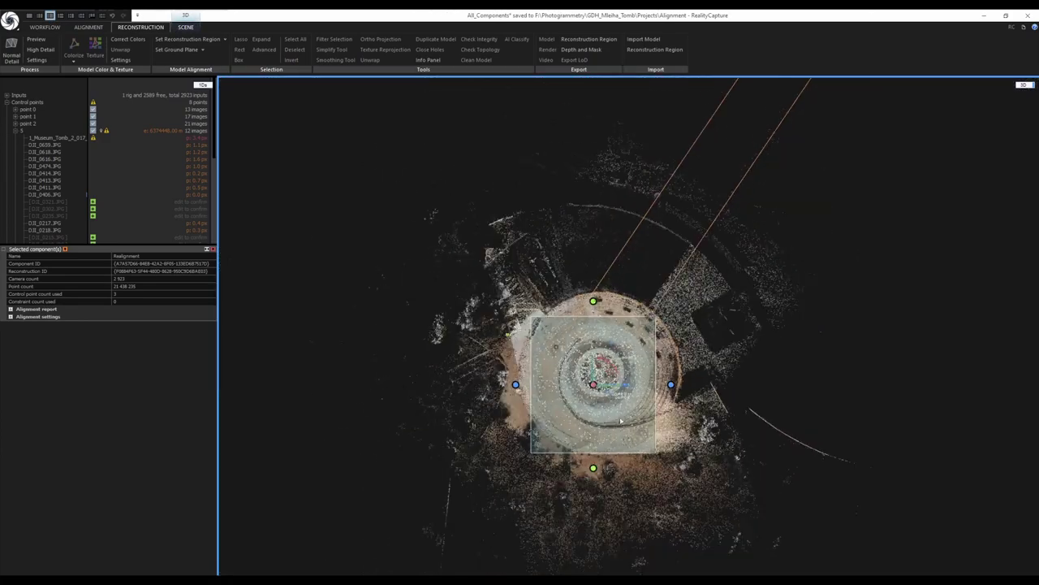
{"action": "scroll", "coordinate": [606, 444], "scroll_direction": "up", "scroll_amount": 2}
{"action": "left_click_drag", "start_coordinate": [583, 481], "coordinate": [586, 376]}
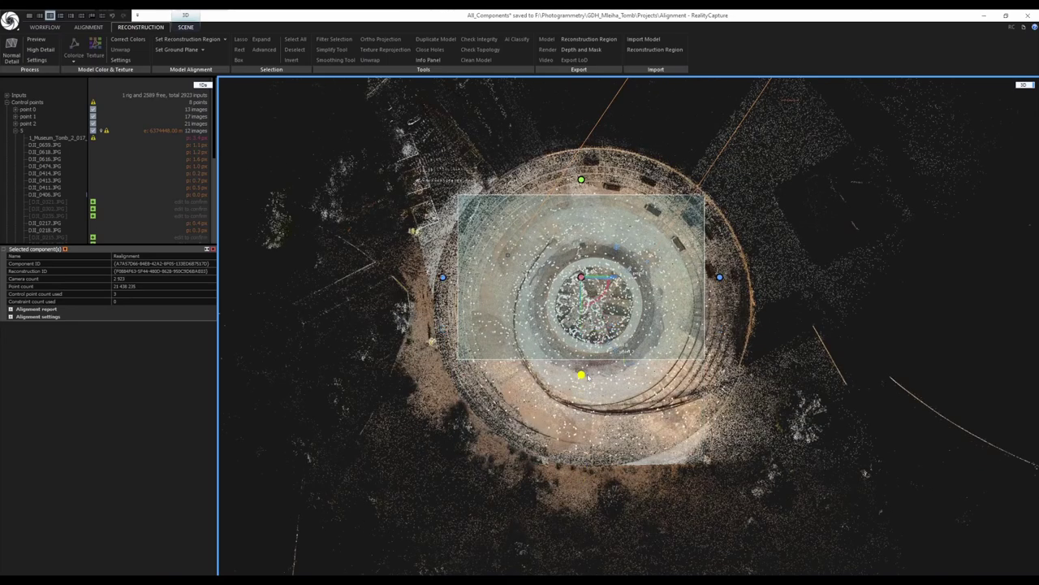
{"action": "left_click_drag", "start_coordinate": [445, 279], "coordinate": [524, 279]}
{"action": "left_click_drag", "start_coordinate": [720, 277], "coordinate": [669, 280]}
{"action": "left_click_drag", "start_coordinate": [594, 179], "coordinate": [593, 233]}
{"action": "scroll", "coordinate": [628, 306], "scroll_direction": "up", "scroll_amount": 3}
Adjust the vertical extent of the reconstruction region around the tomb from the side view
{"action": "key", "text": "4"}
{"action": "scroll", "coordinate": [625, 358], "scroll_direction": "down", "scroll_amount": 3}
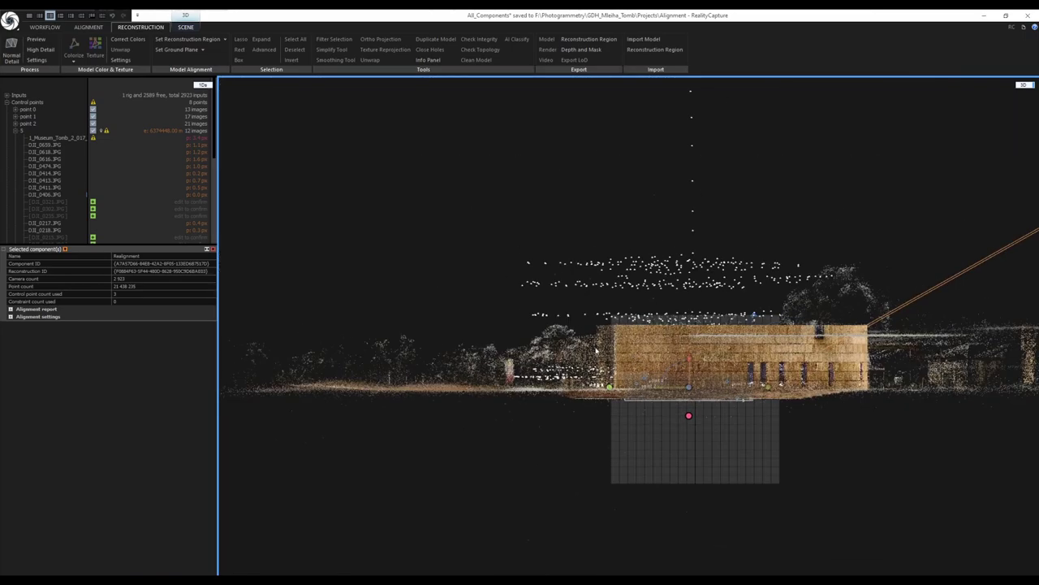
{"action": "scroll", "coordinate": [682, 402], "scroll_direction": "up", "scroll_amount": 3}
{"action": "scroll", "coordinate": [681, 404], "scroll_direction": "up", "scroll_amount": 2}
{"action": "left_click_drag", "start_coordinate": [618, 321], "coordinate": [619, 307]}
Inspect the reconstruction region in perspective around the tomb wall and raise its upper face for extra height
{"action": "key", "text": "0"}
{"action": "left_click_drag", "start_coordinate": [691, 385], "coordinate": [531, 300]}
{"action": "scroll", "coordinate": [531, 309], "scroll_direction": "up", "scroll_amount": 4}
{"action": "left_click_drag", "start_coordinate": [569, 506], "coordinate": [557, 486]}
{"action": "scroll", "coordinate": [329, 184], "scroll_direction": "up", "scroll_amount": 3}
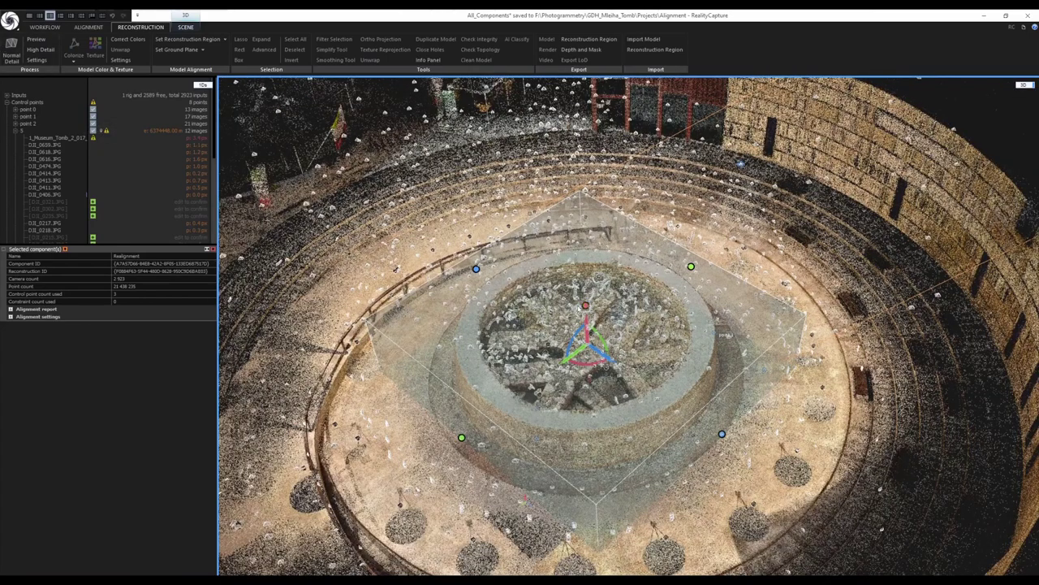
{"action": "scroll", "coordinate": [586, 306], "scroll_direction": "down", "scroll_amount": 2}
{"action": "scroll", "coordinate": [586, 307], "scroll_direction": "up", "scroll_amount": 2}
{"action": "left_click_drag", "start_coordinate": [586, 306], "coordinate": [586, 253]}
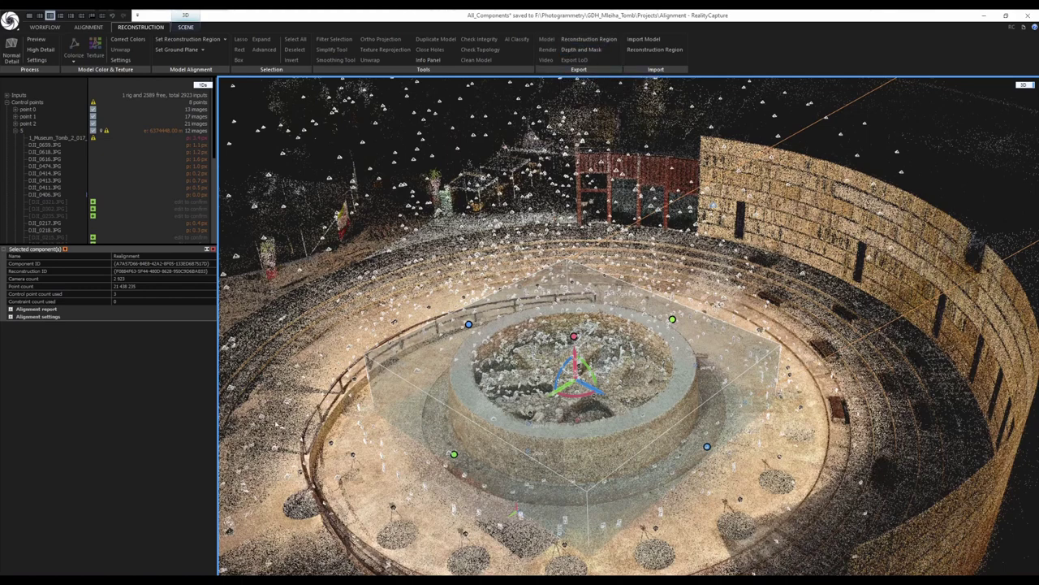
Open Reconstruction.bat from the CLI folder of GDH_Mleiha_Tomb in Notepad++
{"action": "mouse_move", "coordinate": [181, 580]}
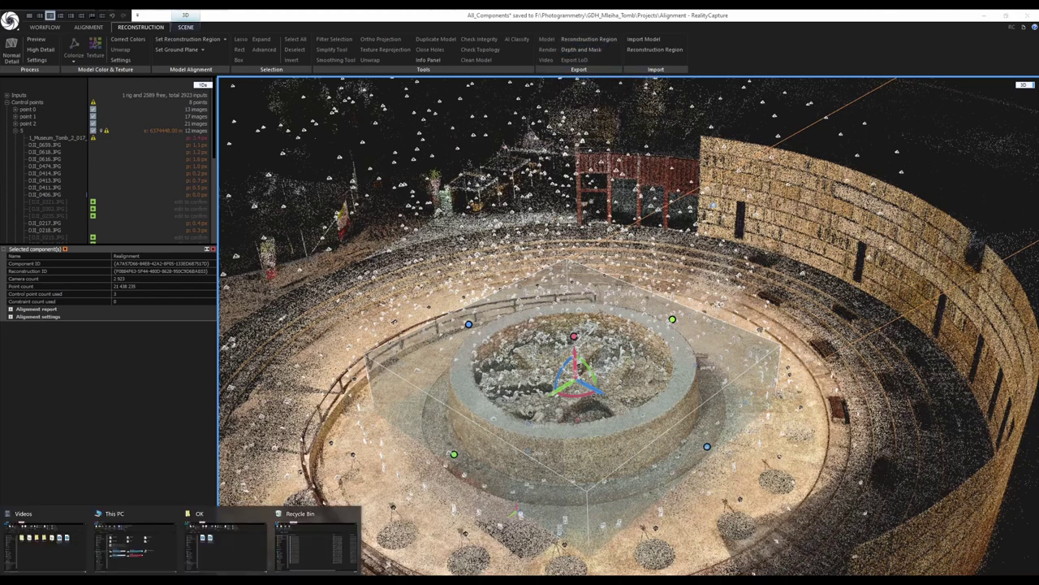
{"action": "left_click", "coordinate": [135, 548]}
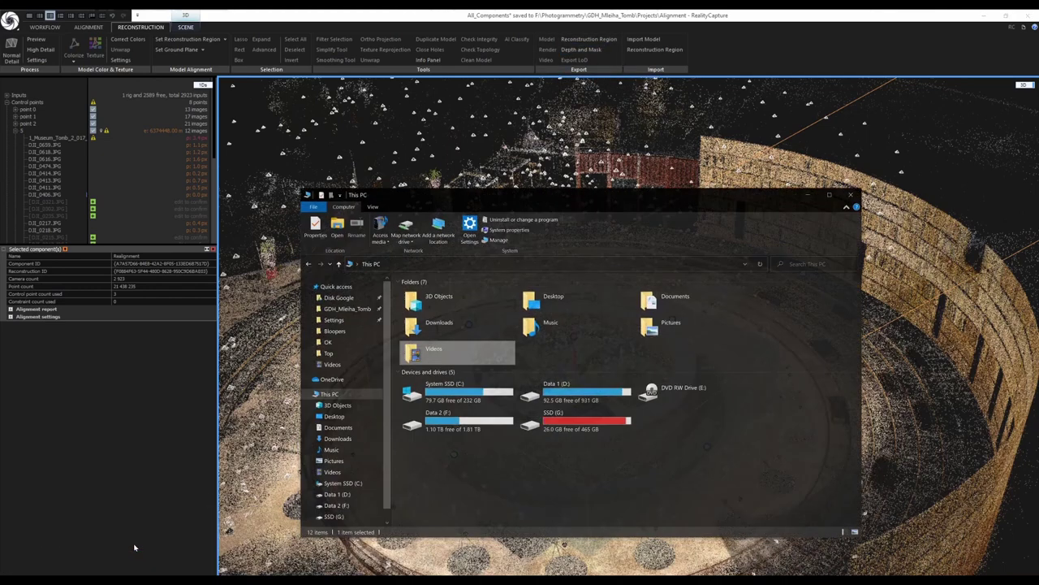
{"action": "left_click", "coordinate": [344, 302]}
{"action": "double_click", "coordinate": [430, 296]}
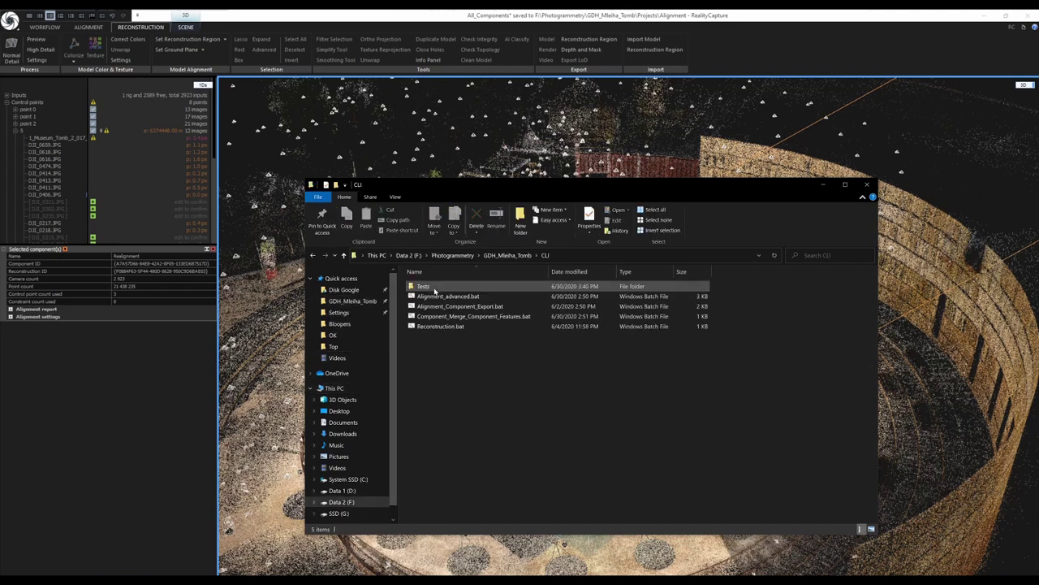
{"action": "right_click", "coordinate": [451, 329]}
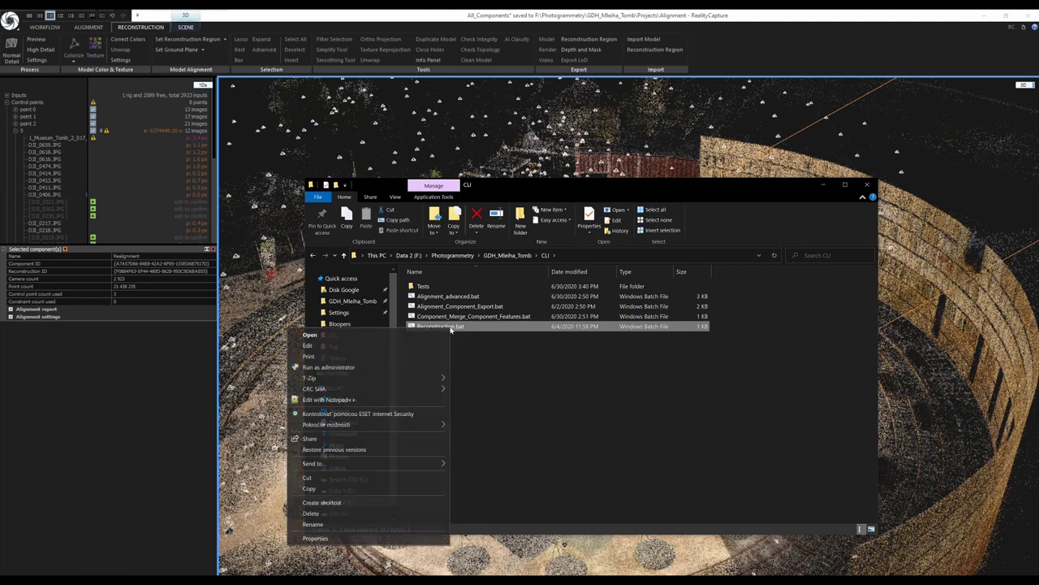
{"action": "left_click", "coordinate": [341, 400]}
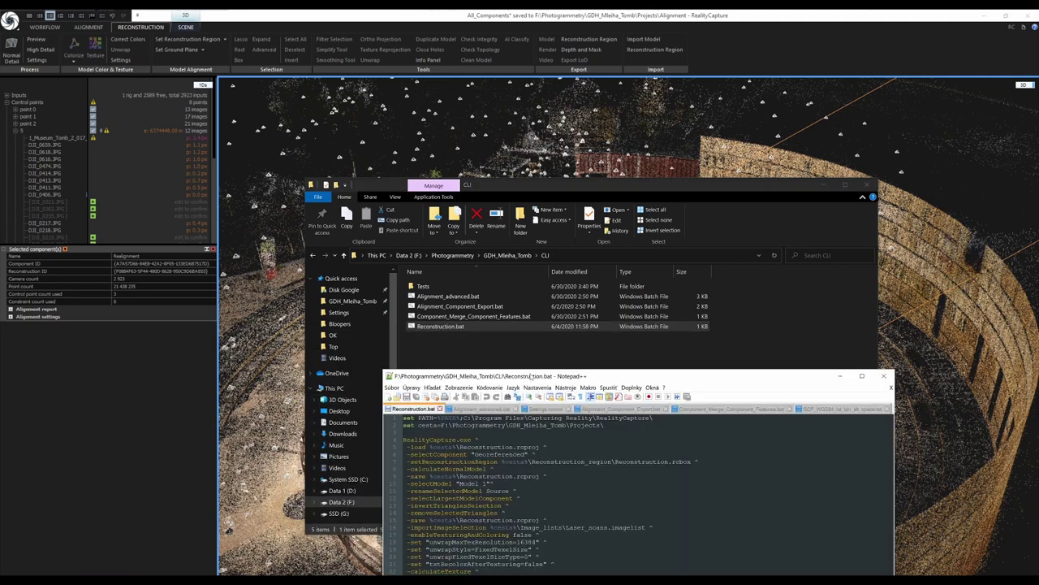
Review the PATH and cesta lines of the script, then collapse control point 5 in RealityCapture to view the component list
{"action": "left_click_drag", "start_coordinate": [341, 268], "coordinate": [542, 276]}
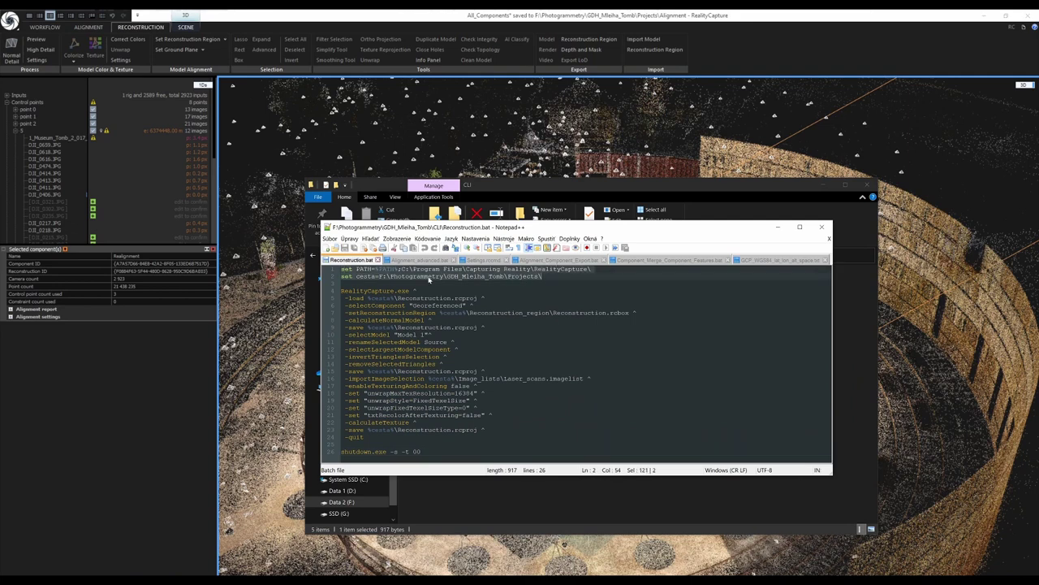
{"action": "left_click", "coordinate": [385, 284]}
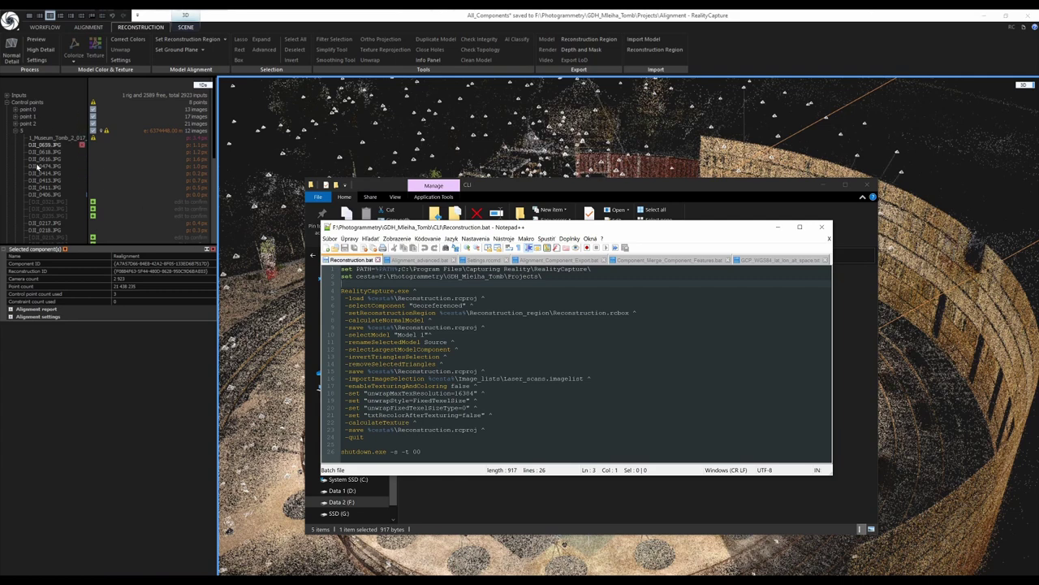
{"action": "left_click", "coordinate": [16, 132]}
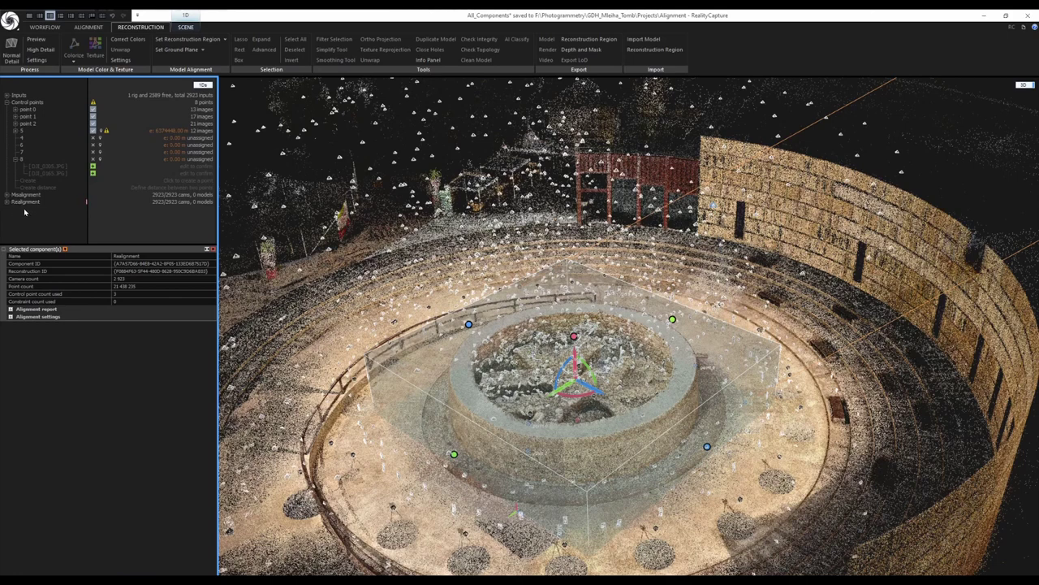
Return to Reconstruction.bat in Notepad++ and examine the selectModel, selectLargestModelComponent and invertTrianglesSelection commands
{"action": "left_click", "coordinate": [898, 578]}
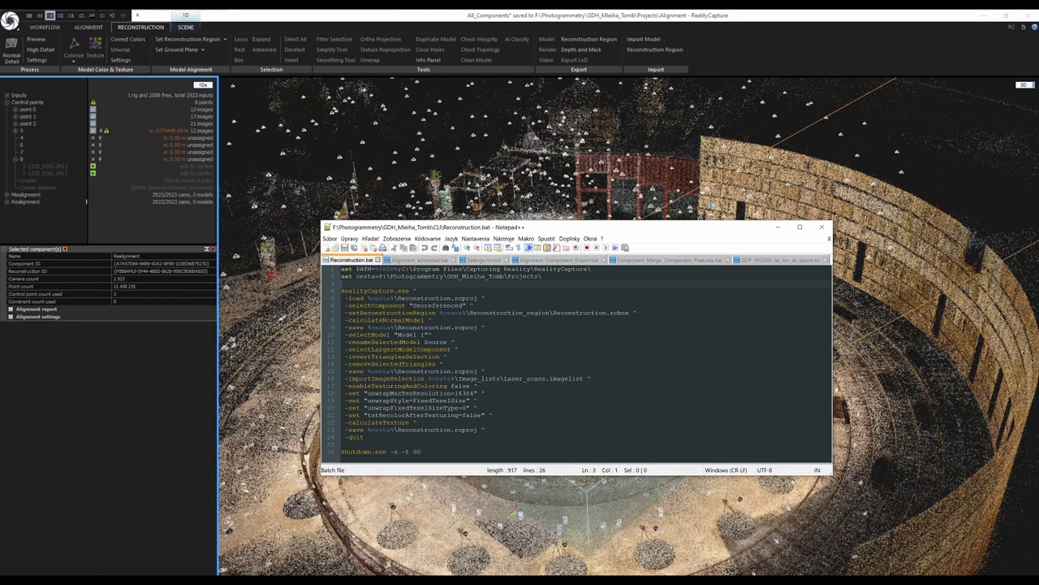
{"action": "left_click_drag", "start_coordinate": [391, 335], "coordinate": [432, 334]}
{"action": "left_click", "coordinate": [397, 335]}
{"action": "left_click_drag", "start_coordinate": [345, 349], "coordinate": [455, 349]}
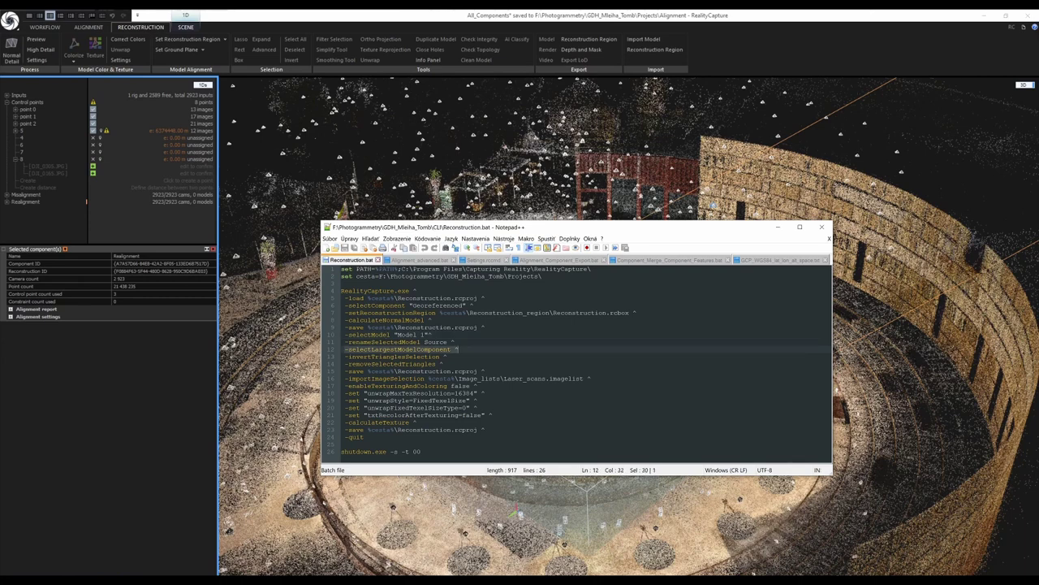
{"action": "left_click_drag", "start_coordinate": [345, 356], "coordinate": [448, 357]}
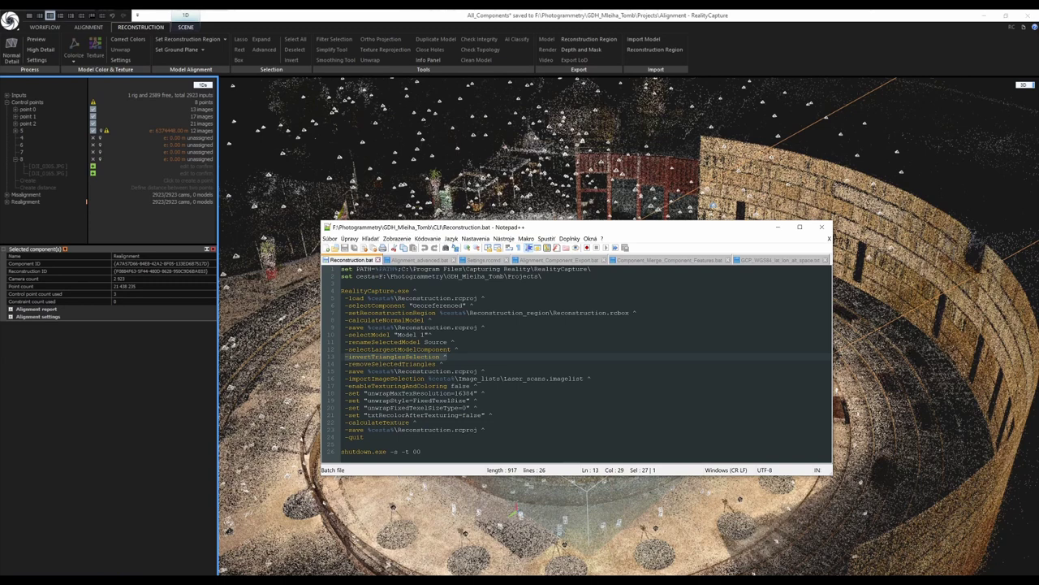
Examine the Reconstruction.bat lines that import the Laser_scans.imagelist selection, disable texturing for it, set the unwrap options and calculate the texture
{"action": "left_click_drag", "start_coordinate": [345, 378], "coordinate": [591, 379]}
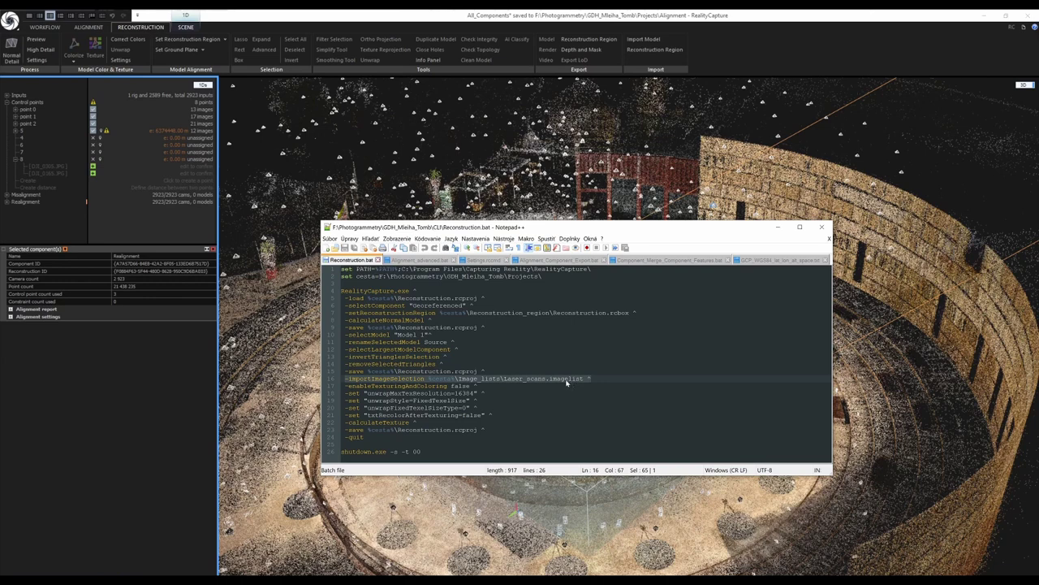
{"action": "left_click_drag", "start_coordinate": [341, 386], "coordinate": [479, 386]}
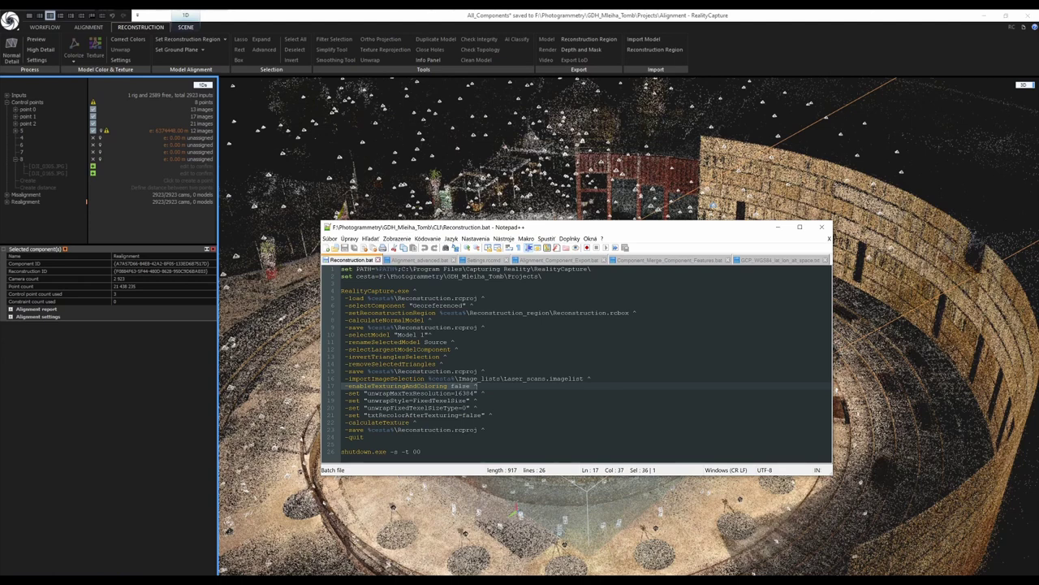
{"action": "left_click_drag", "start_coordinate": [346, 393], "coordinate": [486, 393]}
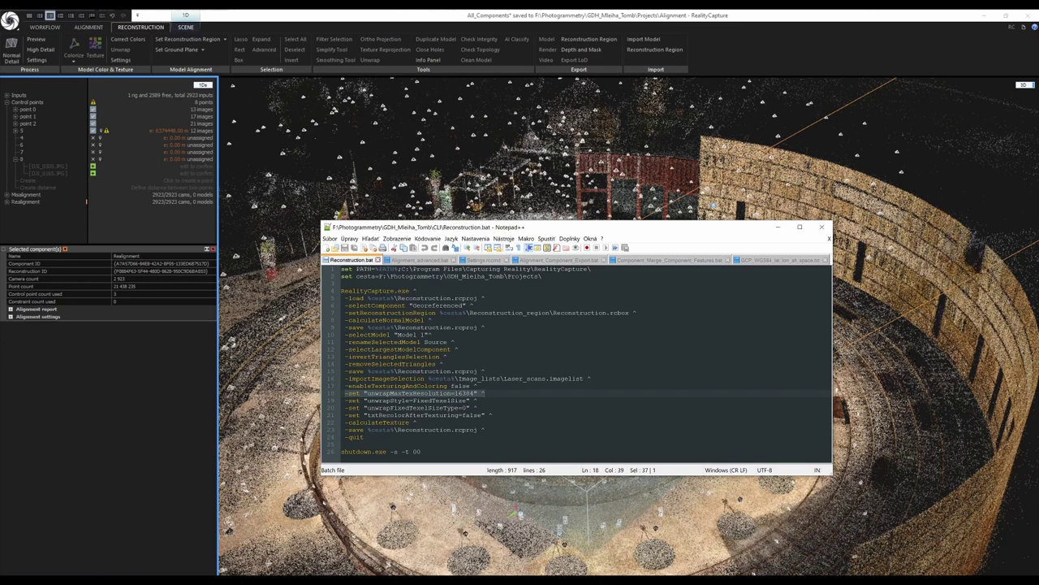
{"action": "left_click_drag", "start_coordinate": [348, 407], "coordinate": [477, 408]}
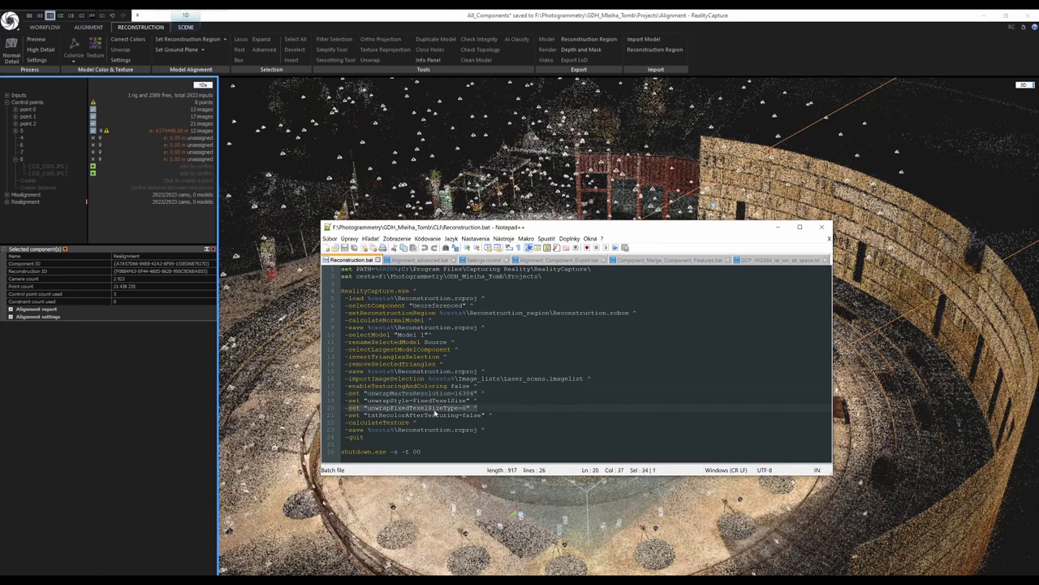
{"action": "left_click_drag", "start_coordinate": [341, 415], "coordinate": [492, 415]}
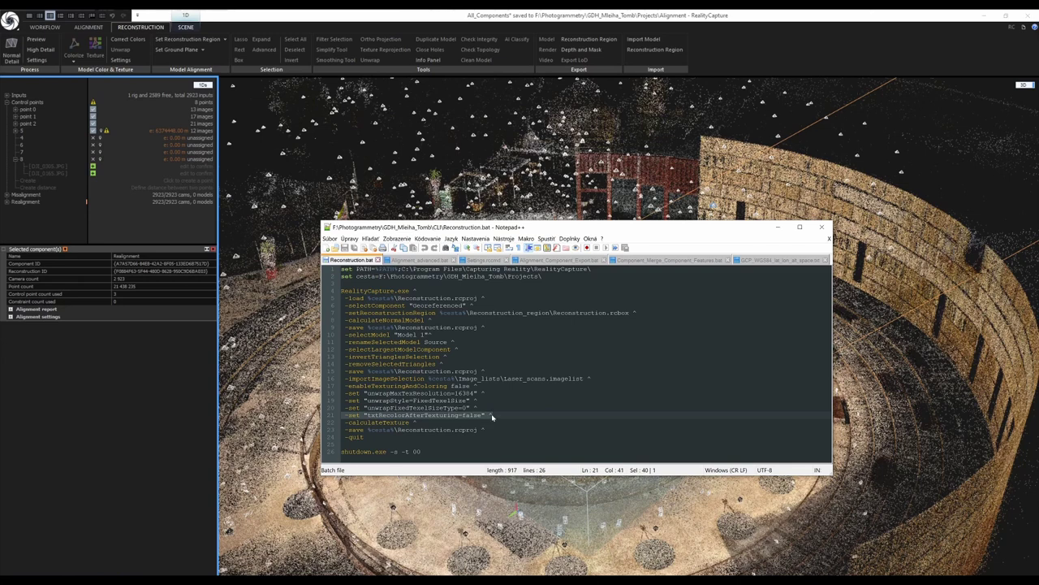
{"action": "left_click_drag", "start_coordinate": [342, 422], "coordinate": [417, 423]}
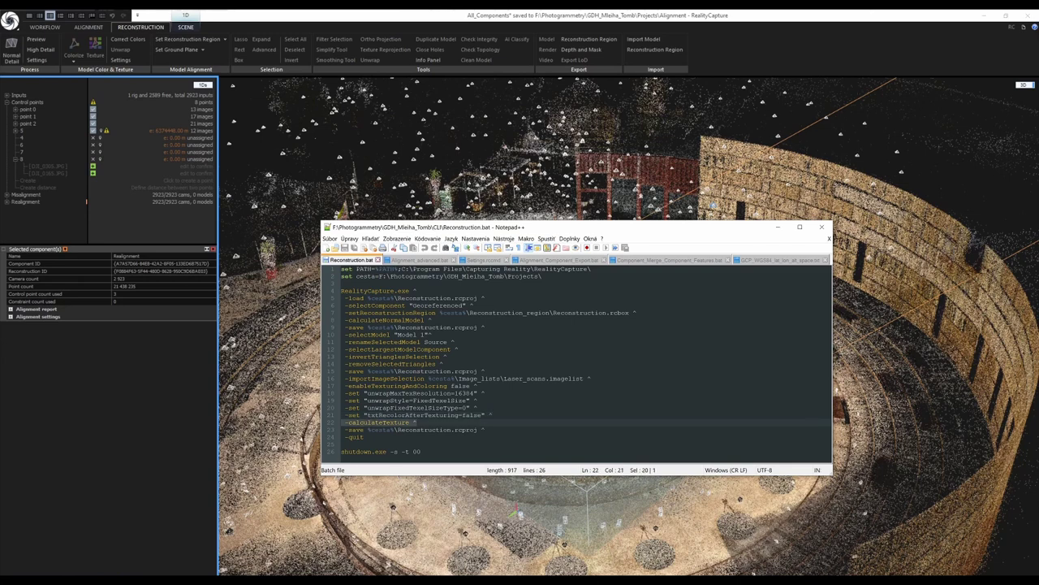
Review the script's final save, quit and shutdown commands, and close the batch file editor
{"action": "left_click_drag", "start_coordinate": [346, 430], "coordinate": [481, 426]}
{"action": "left_click_drag", "start_coordinate": [346, 431], "coordinate": [485, 430]}
{"action": "left_click_drag", "start_coordinate": [365, 437], "coordinate": [331, 441]}
{"action": "left_click_drag", "start_coordinate": [422, 451], "coordinate": [321, 456]}
{"action": "left_click_drag", "start_coordinate": [412, 423], "coordinate": [417, 422]}
{"action": "left_click", "coordinate": [825, 228]}
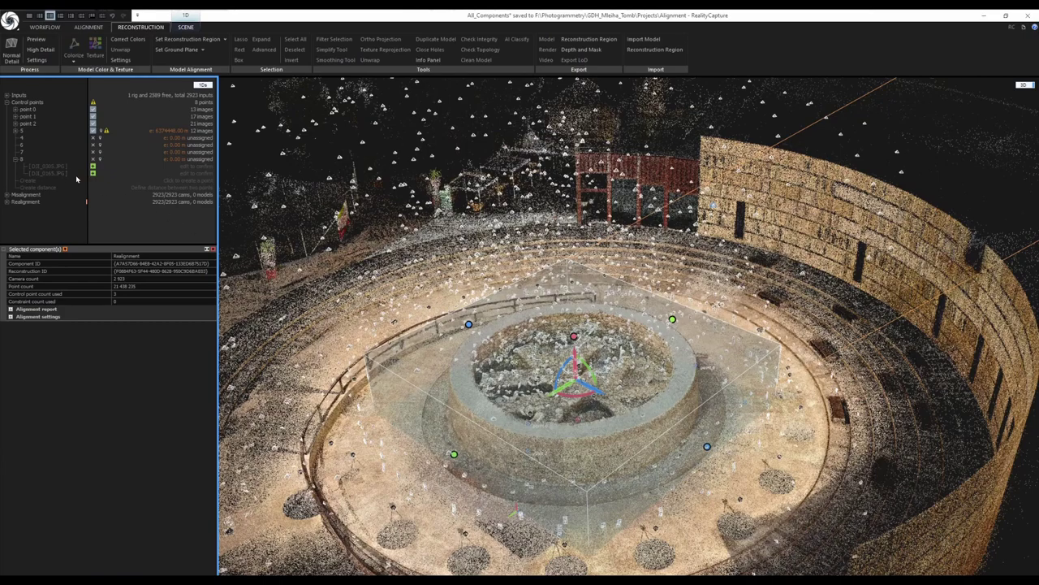
Look up the list of all CLI commands in the built-in help, and return to the layout without the help view
{"action": "mouse_move", "coordinate": [348, 271]}
{"action": "left_mouse_down"}
{"action": "mouse_move", "coordinate": [349, 249]}
{"action": "mouse_move", "coordinate": [359, 255]}
{"action": "left_mouse_up"}
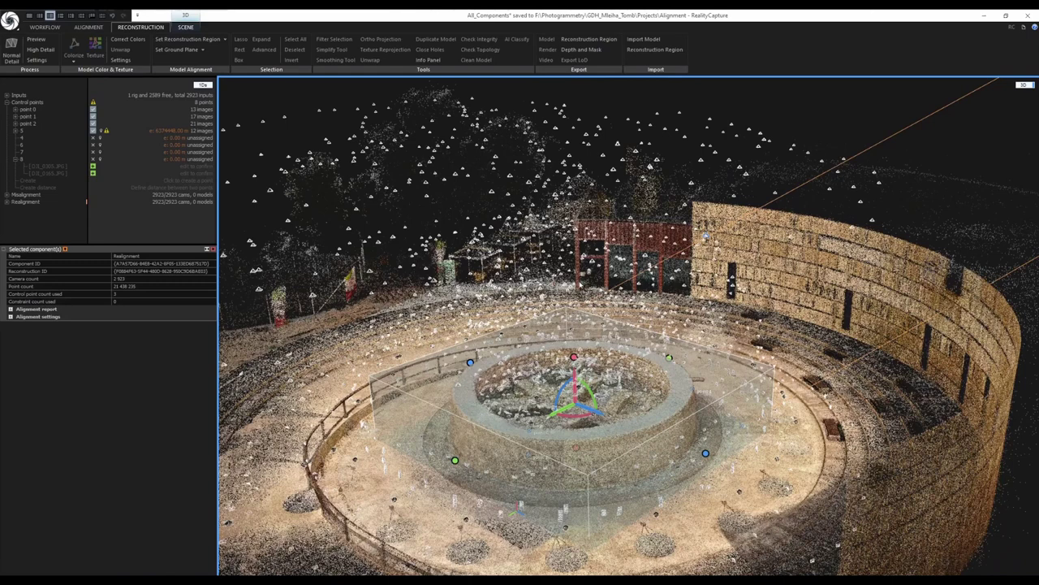
{"action": "key", "text": "F1"}
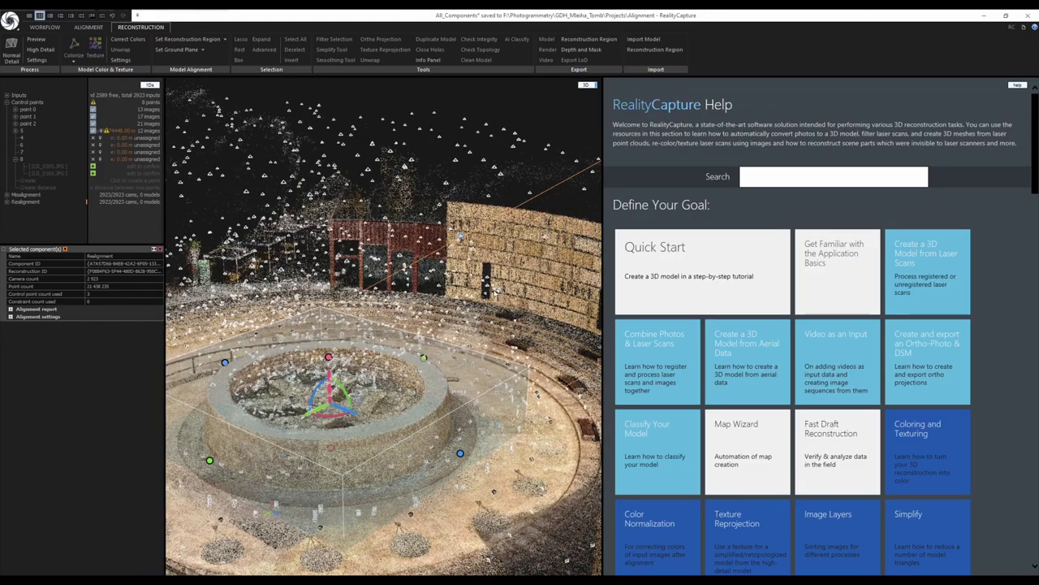
{"action": "left_click_drag", "start_coordinate": [1037, 158], "coordinate": [1037, 529]}
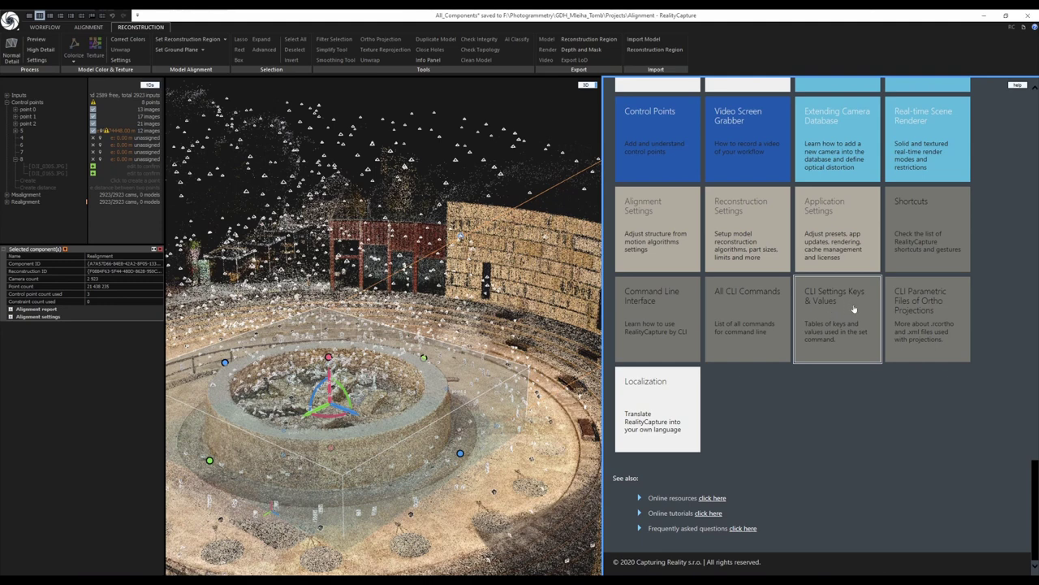
{"action": "left_click", "coordinate": [761, 319]}
{"action": "mouse_move", "coordinate": [1036, 116]}
{"action": "left_mouse_down"}
{"action": "mouse_move", "coordinate": [1034, 341]}
{"action": "mouse_move", "coordinate": [1035, 106]}
{"action": "left_mouse_up"}
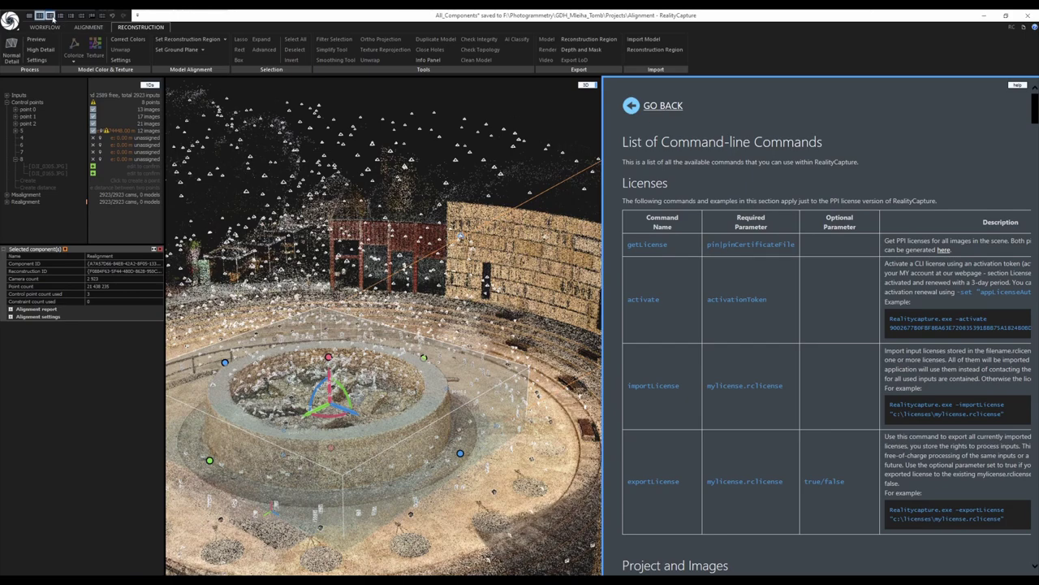
{"action": "left_click", "coordinate": [50, 15]}
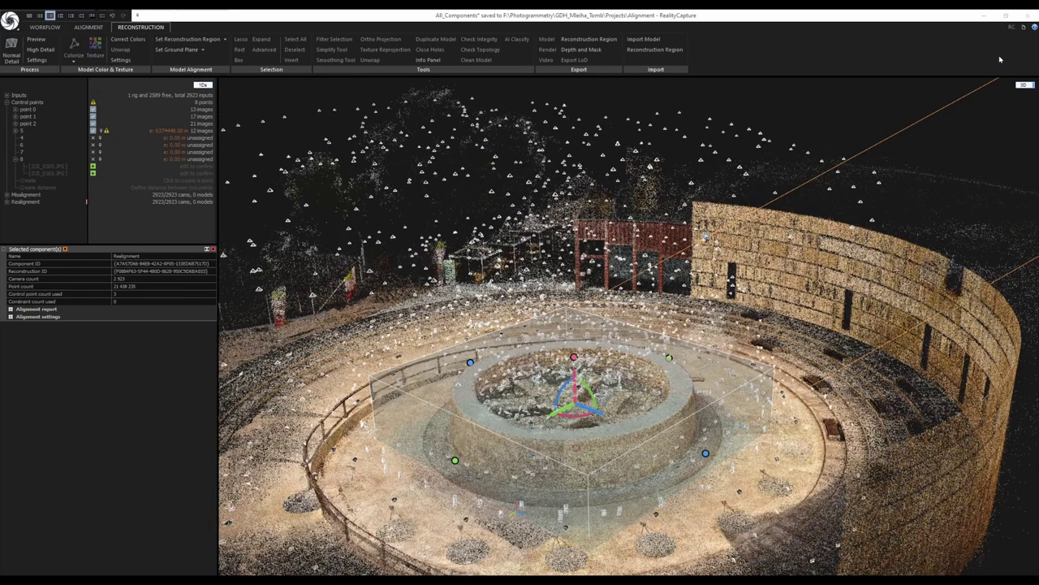
Close the All_Components project and switch to the RealityCapture window with the Realignment_Reconstruction project
{"action": "left_click", "coordinate": [1027, 15]}
{"action": "left_click", "coordinate": [592, 346]}
{"action": "left_click", "coordinate": [584, 343]}
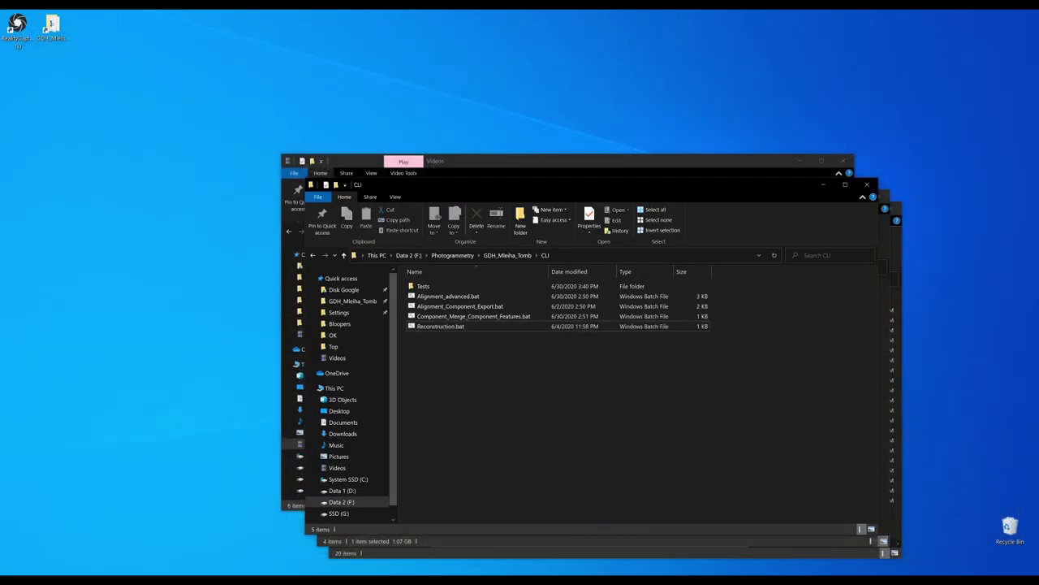
{"action": "left_click", "coordinate": [875, 580]}
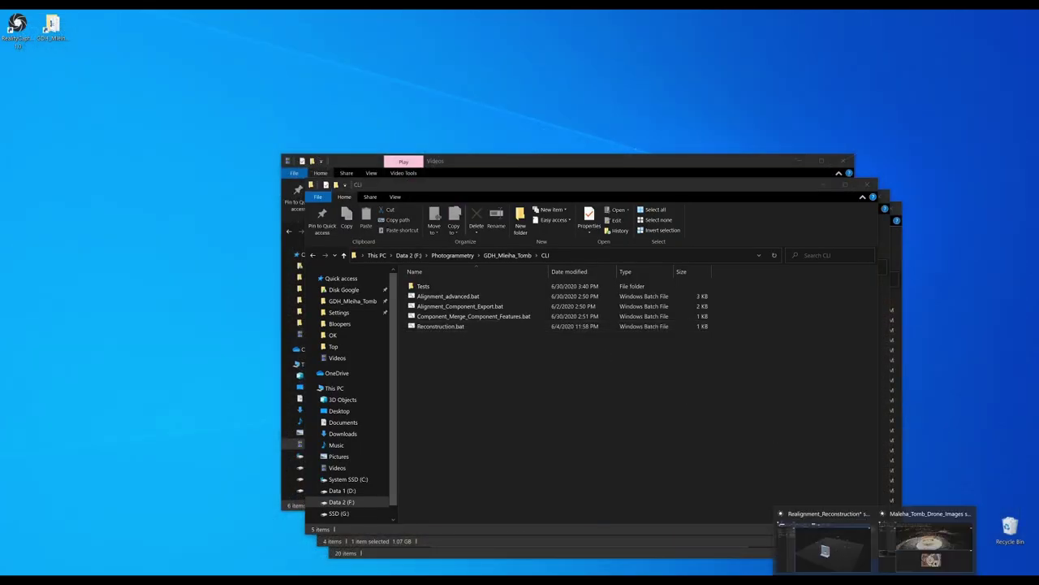
{"action": "left_click", "coordinate": [825, 552]}
Hide the "Lasers only test" model in the 3D scene and display the tie points
{"action": "left_click_drag", "start_coordinate": [498, 411], "coordinate": [468, 376]}
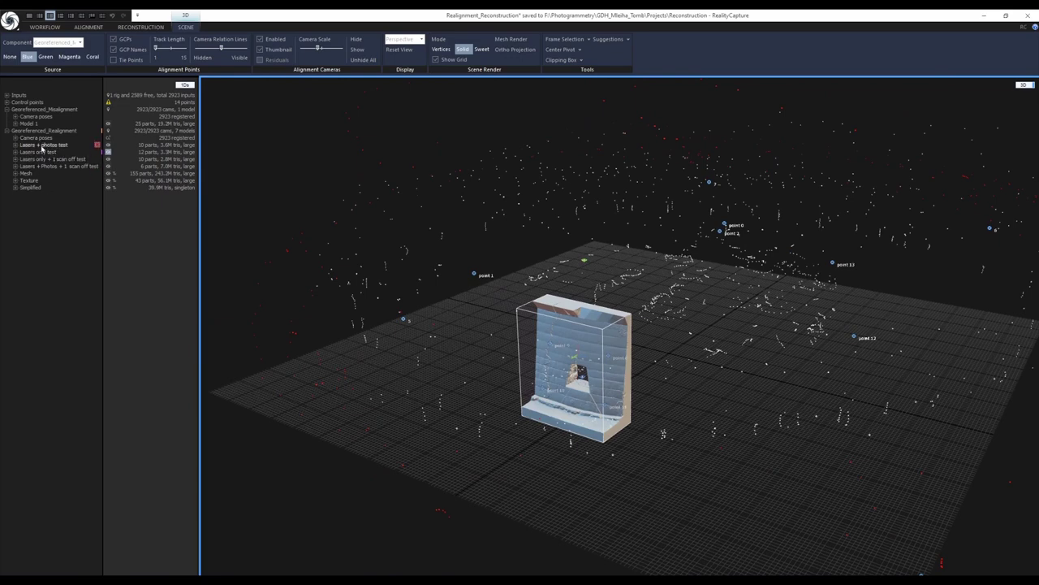
{"action": "left_click_drag", "start_coordinate": [480, 392], "coordinate": [474, 370]}
{"action": "scroll", "coordinate": [501, 397], "scroll_direction": "up", "scroll_amount": 2}
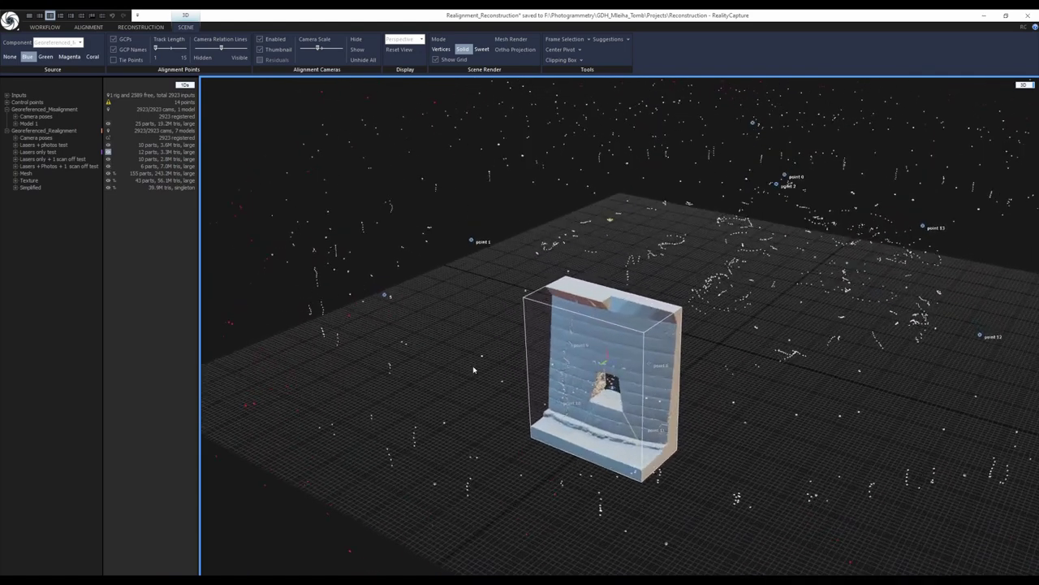
{"action": "left_click", "coordinate": [109, 152]}
{"action": "scroll", "coordinate": [495, 387], "scroll_direction": "down", "scroll_amount": 2}
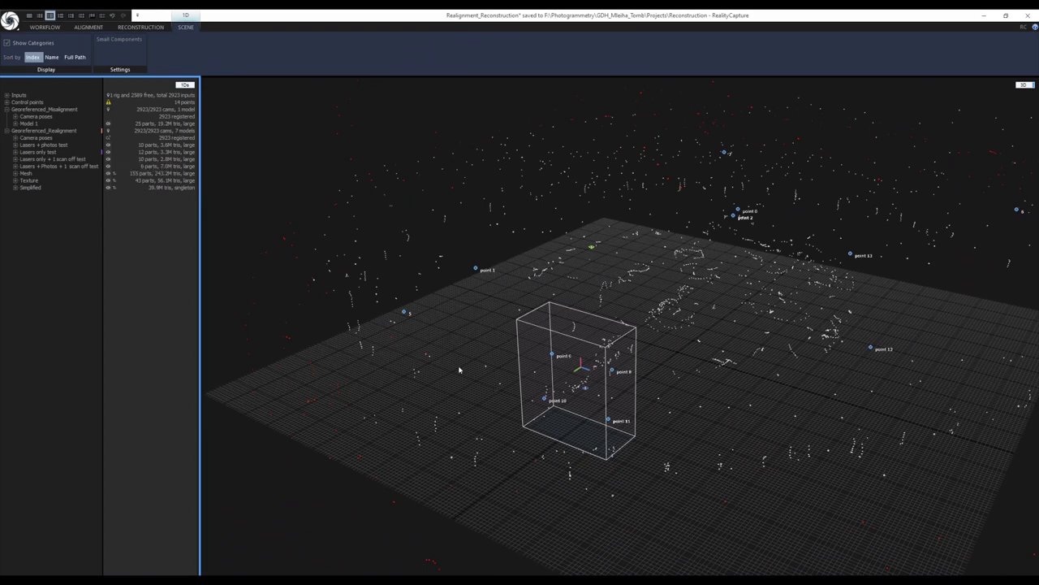
{"action": "left_click", "coordinate": [282, 141]}
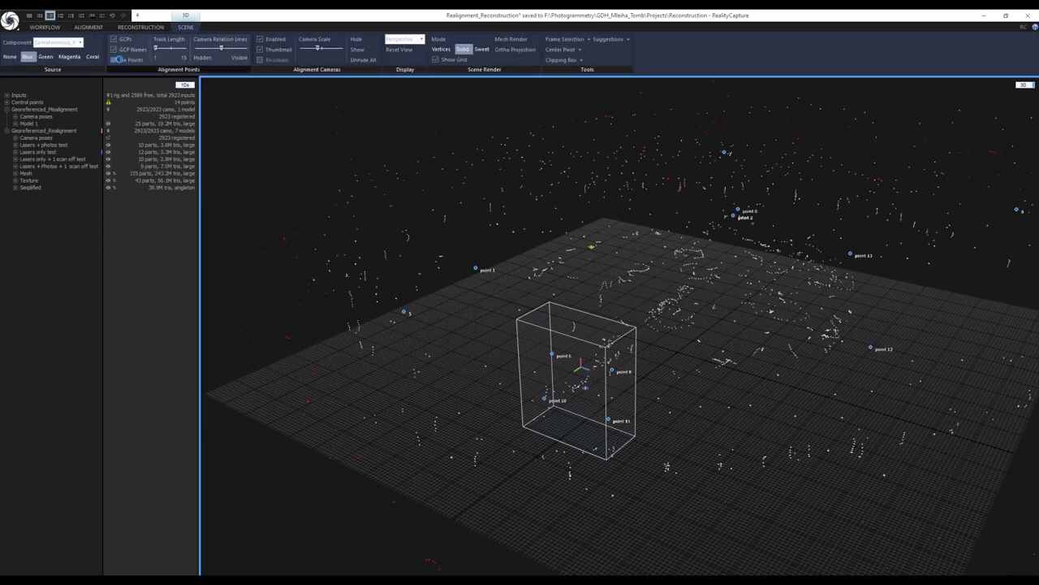
{"action": "left_click", "coordinate": [114, 60]}
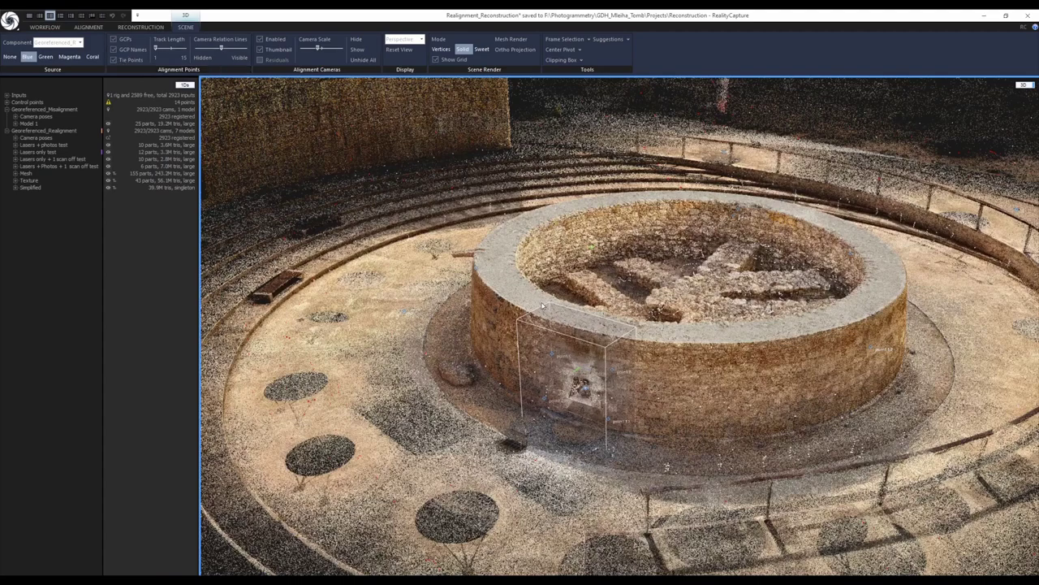
{"action": "scroll", "coordinate": [540, 292], "scroll_direction": "down", "scroll_amount": 3}
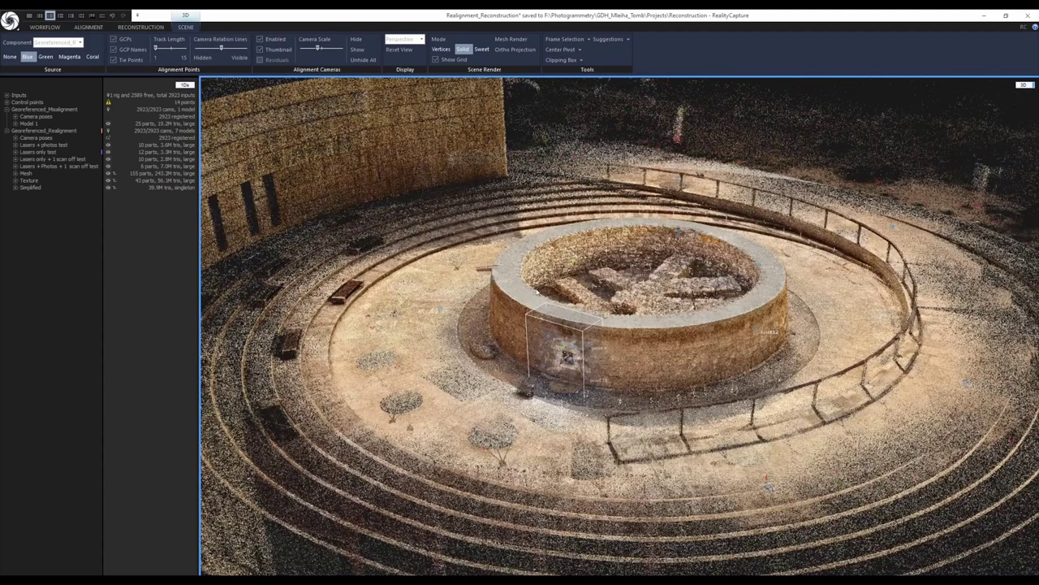
{"action": "scroll", "coordinate": [542, 294], "scroll_direction": "up", "scroll_amount": 1}
Clear the existing reconstruction region from the scene
{"action": "left_click", "coordinate": [153, 27]}
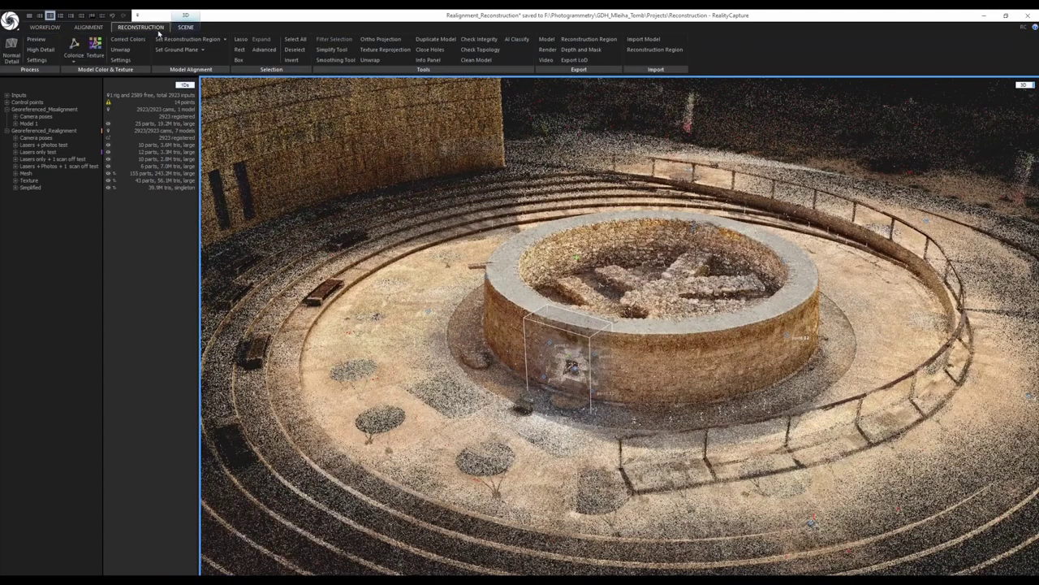
{"action": "left_click", "coordinate": [224, 40]}
{"action": "left_click", "coordinate": [185, 102]}
Define a new reconstruction region with Set Region on Reconstruction, placing its base and height around the small opening in the round tomb wall
{"action": "scroll", "coordinate": [569, 387], "scroll_direction": "up", "scroll_amount": 5}
{"action": "scroll", "coordinate": [570, 387], "scroll_direction": "up", "scroll_amount": 1}
{"action": "left_click_drag", "start_coordinate": [549, 394], "coordinate": [593, 349]}
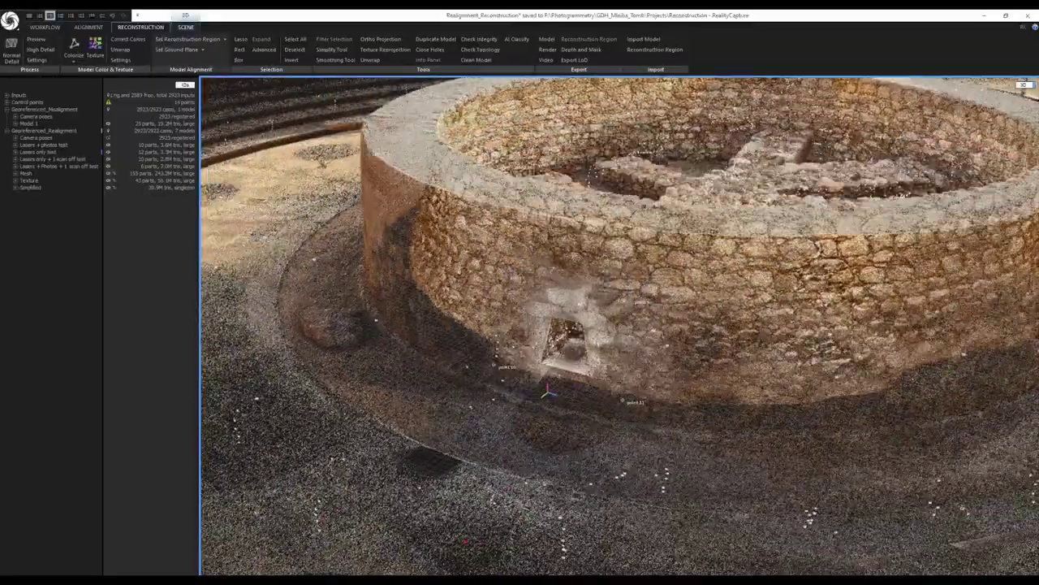
{"action": "left_click_drag", "start_coordinate": [658, 382], "coordinate": [561, 337]}
{"action": "scroll", "coordinate": [515, 362], "scroll_direction": "down", "scroll_amount": 2}
{"action": "scroll", "coordinate": [517, 384], "scroll_direction": "down", "scroll_amount": 2}
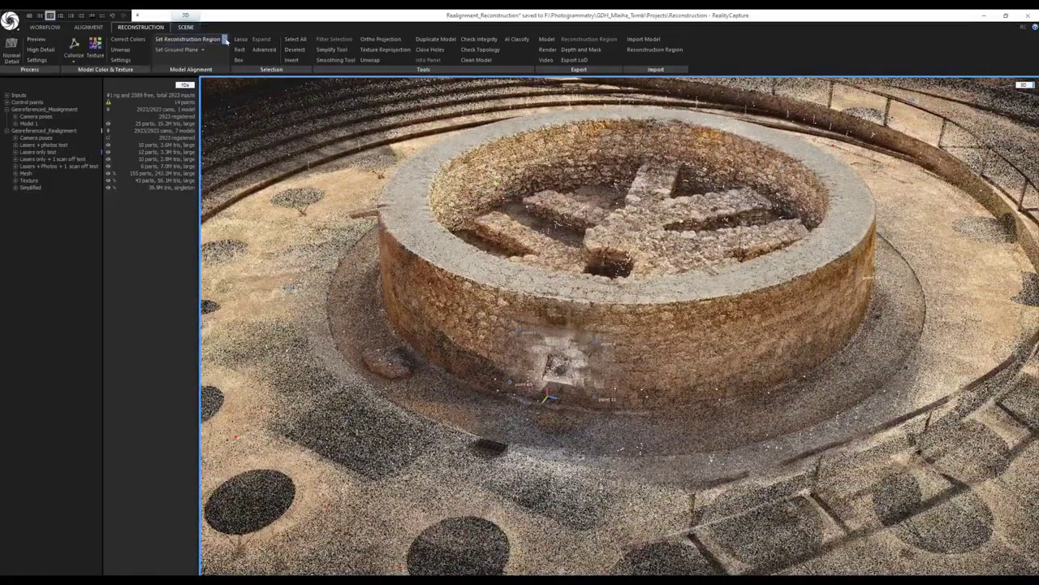
{"action": "left_click", "coordinate": [225, 39]}
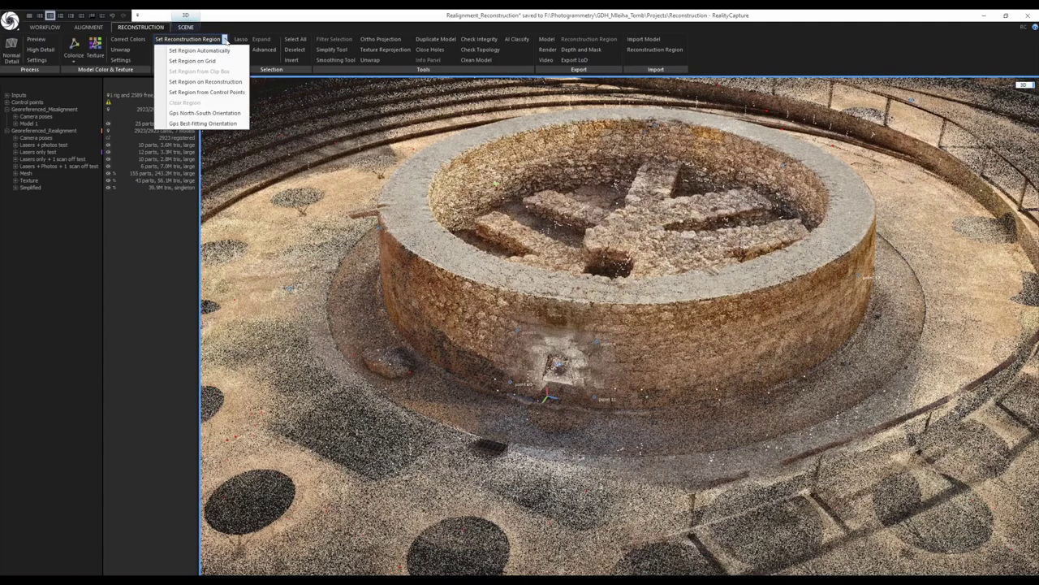
{"action": "left_click", "coordinate": [204, 81]}
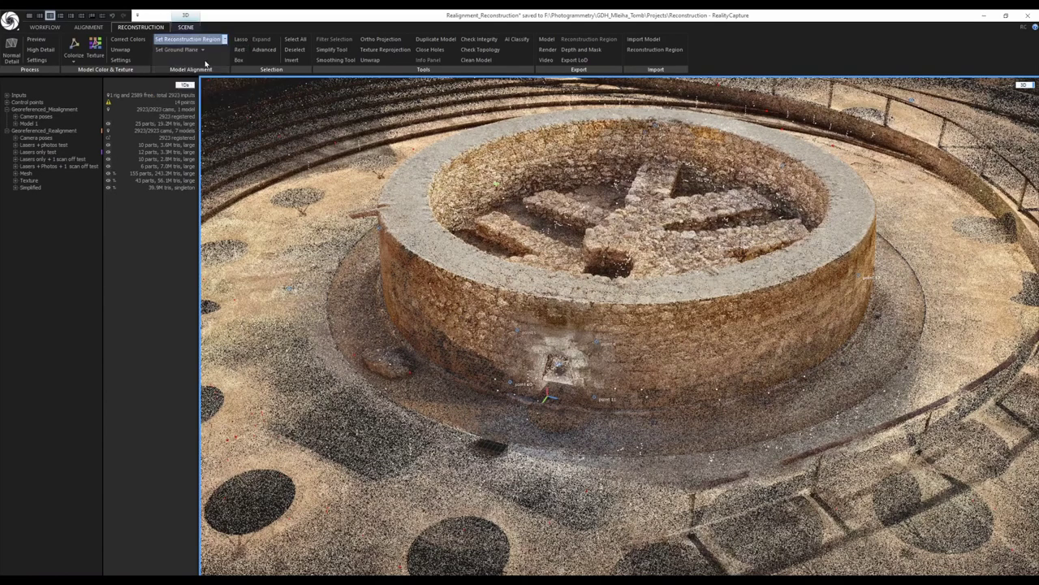
{"action": "left_click", "coordinate": [481, 411]}
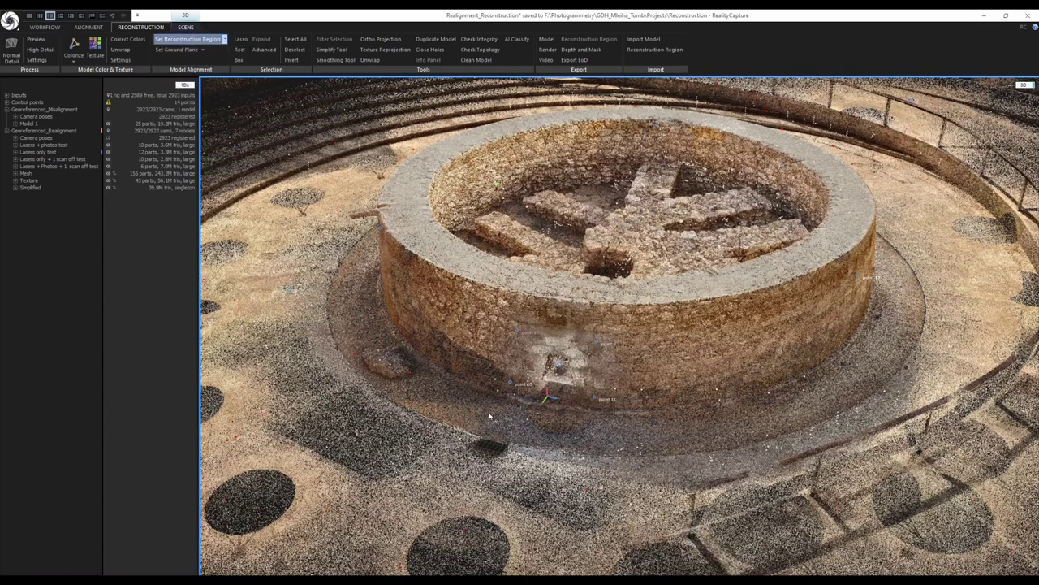
{"action": "left_click", "coordinate": [604, 424]}
{"action": "left_click", "coordinate": [617, 297]}
Extend the depth of the reconstruction region both inward through the tomb wall and outward in front of it
{"action": "left_click_drag", "start_coordinate": [616, 297], "coordinate": [592, 294]}
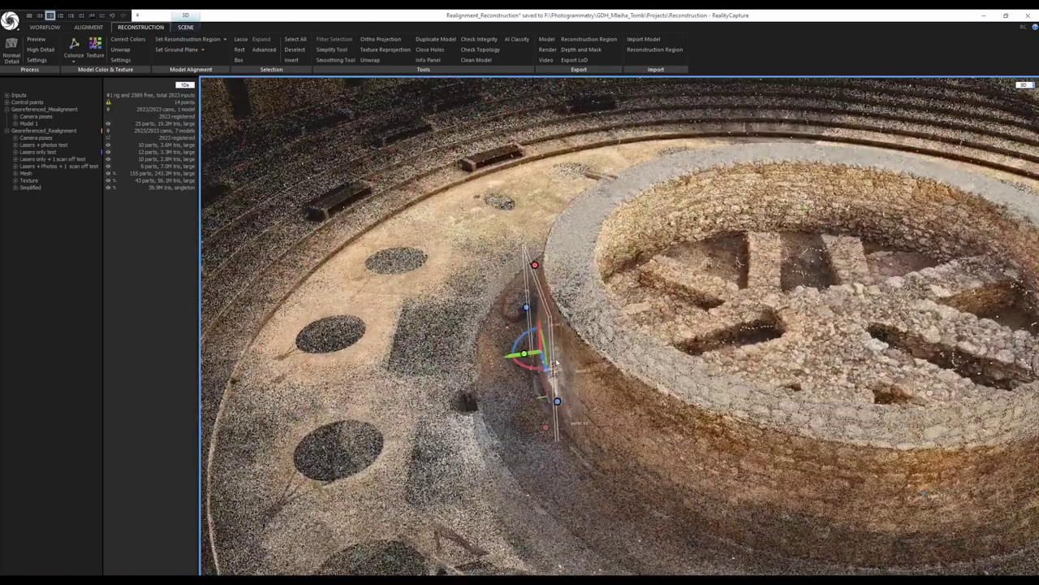
{"action": "left_click_drag", "start_coordinate": [603, 339], "coordinate": [665, 331]}
{"action": "left_click_drag", "start_coordinate": [526, 354], "coordinate": [502, 357]}
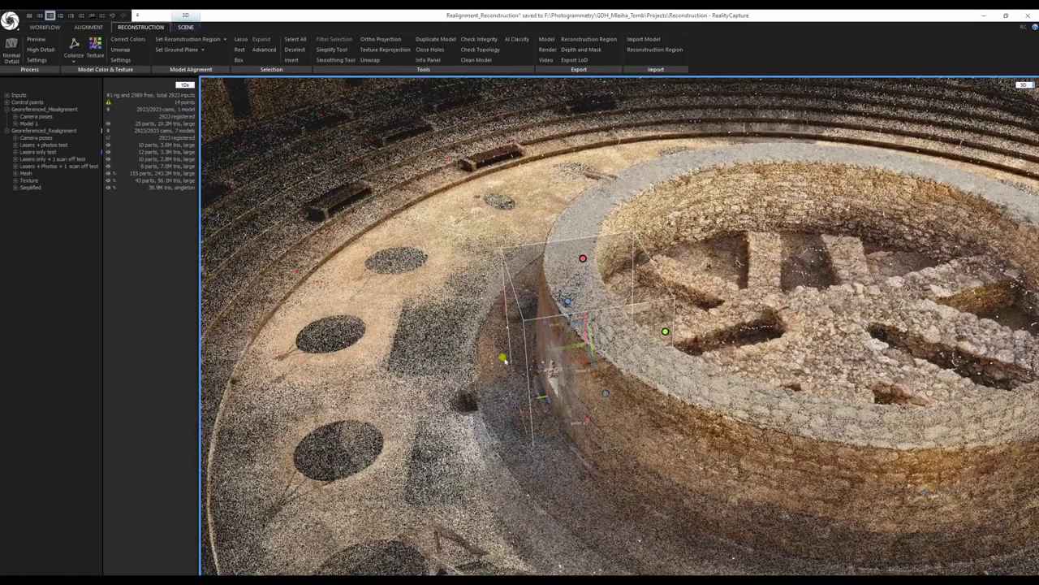
In the top view, rotate the reconstruction region to align with the curved wall and reduce its depth to enclose only the wall section
{"action": "key", "text": "5"}
{"action": "scroll", "coordinate": [551, 442], "scroll_direction": "down", "scroll_amount": 3}
{"action": "scroll", "coordinate": [562, 518], "scroll_direction": "up", "scroll_amount": 3}
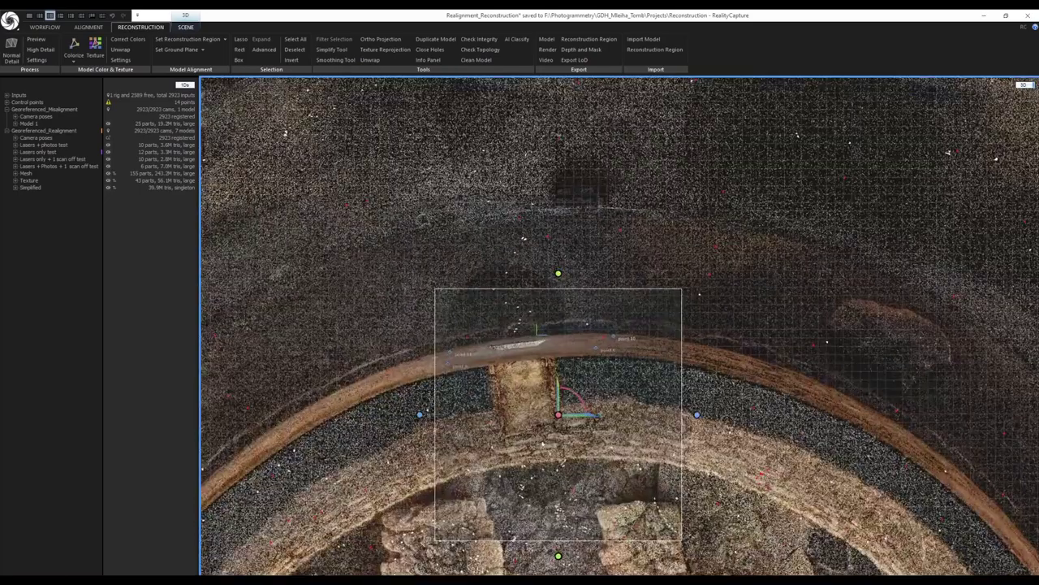
{"action": "left_click_drag", "start_coordinate": [576, 396], "coordinate": [639, 401]}
{"action": "left_click_drag", "start_coordinate": [547, 555], "coordinate": [540, 499]}
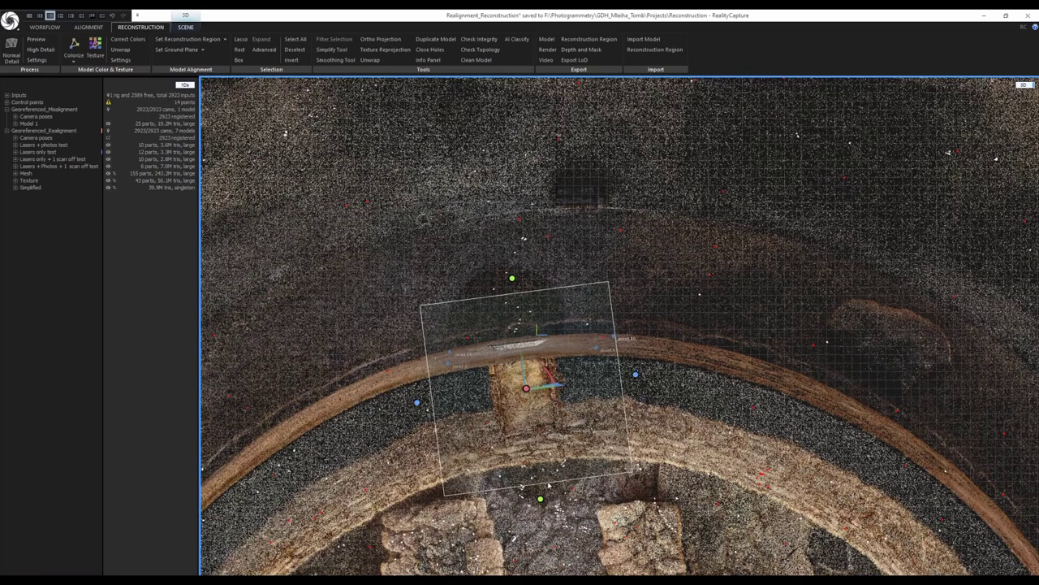
{"action": "left_click_drag", "start_coordinate": [540, 498], "coordinate": [532, 415]}
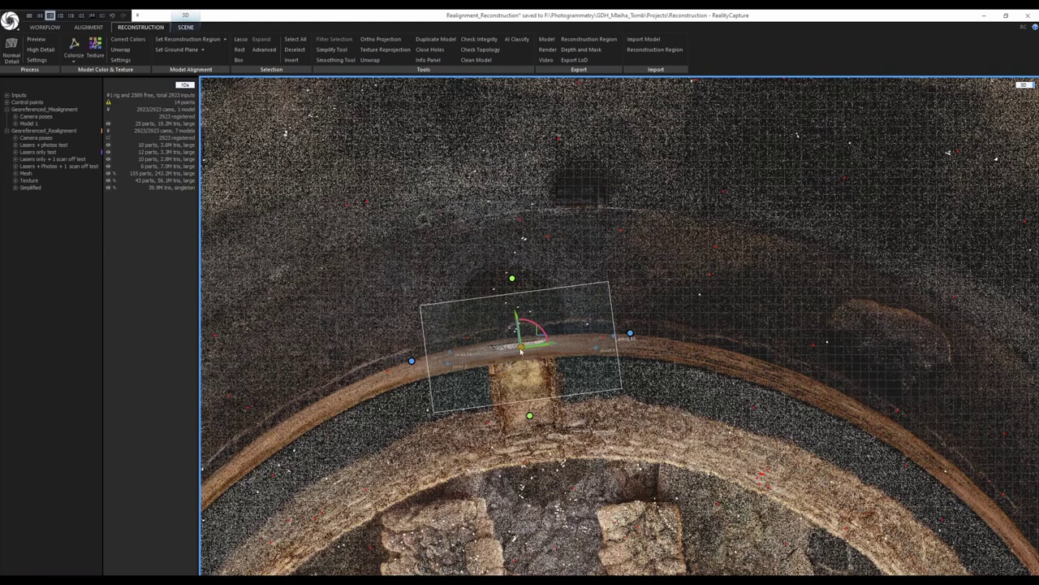
{"action": "left_click_drag", "start_coordinate": [512, 279], "coordinate": [516, 301]}
Adjust the reconstruction region's height by moving its upper and lower faces to fit the wall section around the opening
{"action": "left_click_drag", "start_coordinate": [575, 350], "coordinate": [736, 340]}
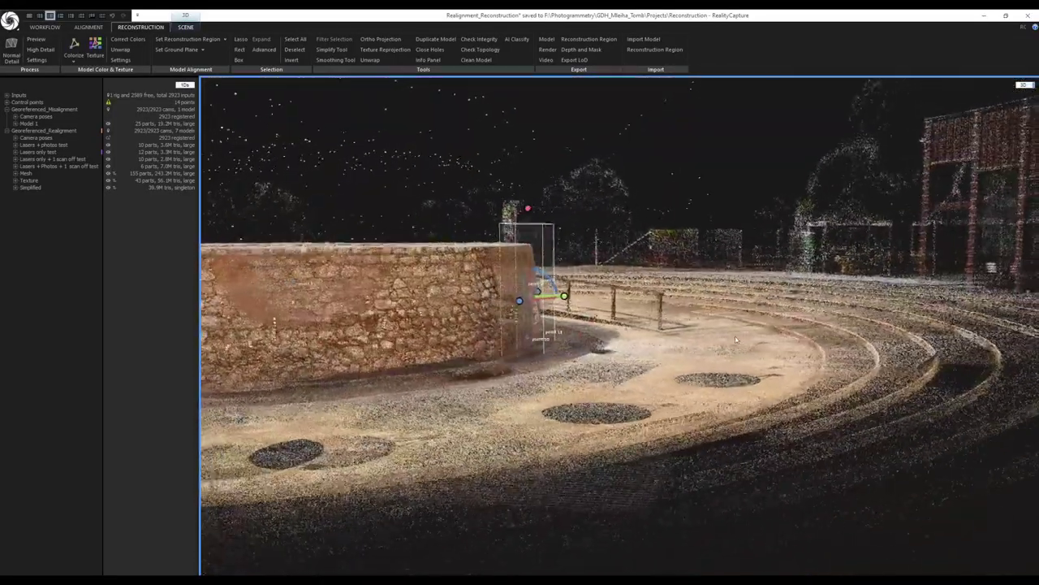
{"action": "left_click_drag", "start_coordinate": [528, 208], "coordinate": [528, 217]}
{"action": "left_click_drag", "start_coordinate": [560, 342], "coordinate": [561, 219]}
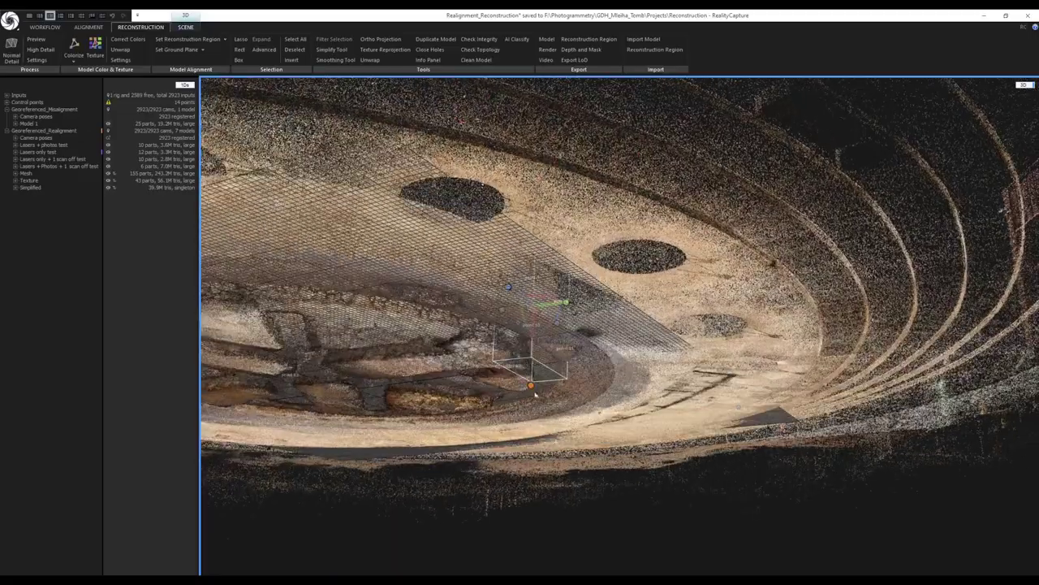
{"action": "left_click_drag", "start_coordinate": [534, 390], "coordinate": [536, 297]}
{"action": "left_click", "coordinate": [56, 145]}
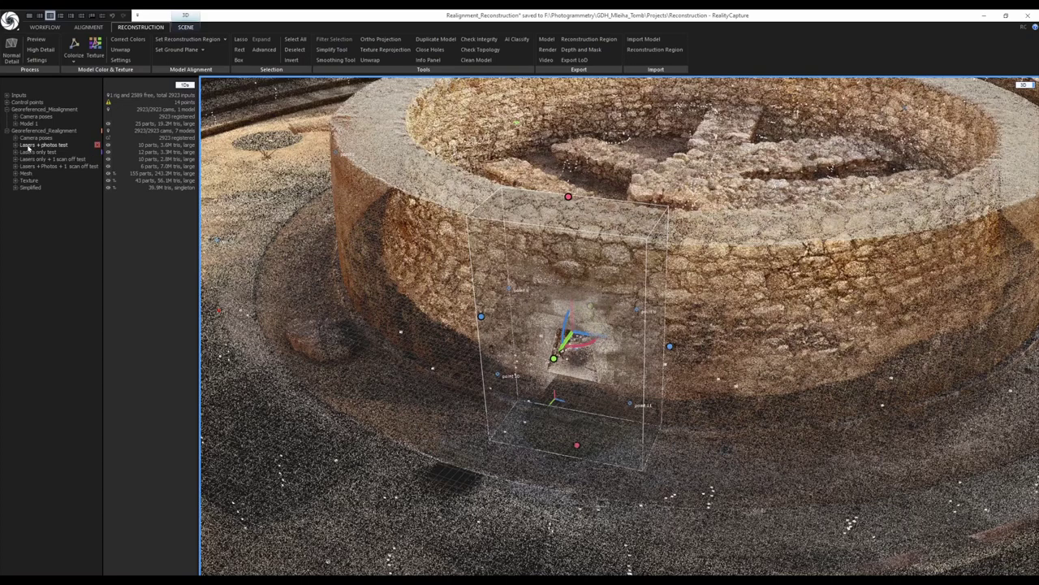
{"action": "left_click", "coordinate": [67, 152]}
{"action": "left_click", "coordinate": [33, 160]}
{"action": "left_click_drag", "start_coordinate": [617, 366], "coordinate": [442, 320]}
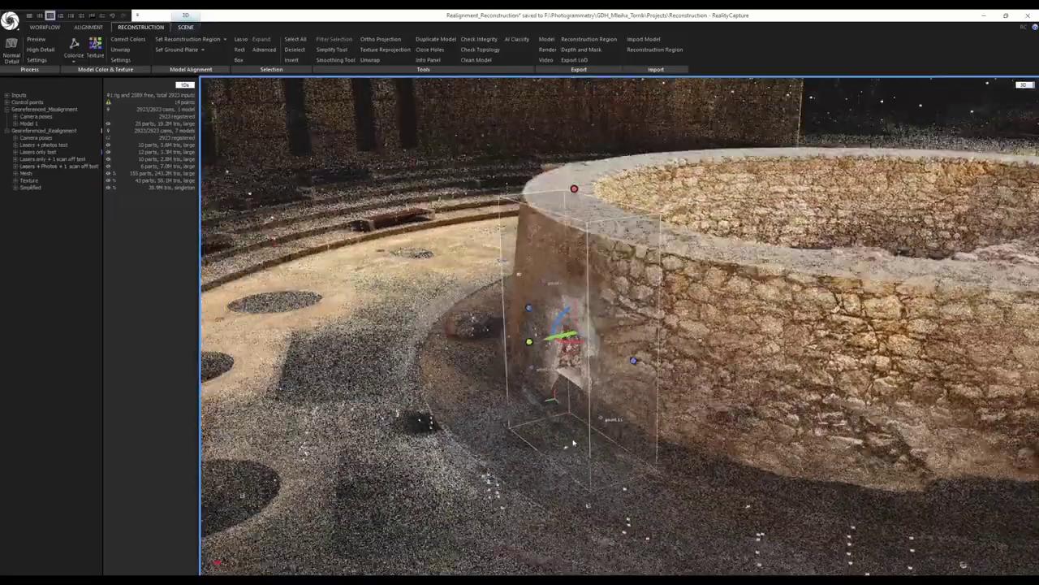
Examine the reconstruction region around the wall opening from several angles, checking how it fits the wall section
{"action": "left_click_drag", "start_coordinate": [442, 319], "coordinate": [418, 323]}
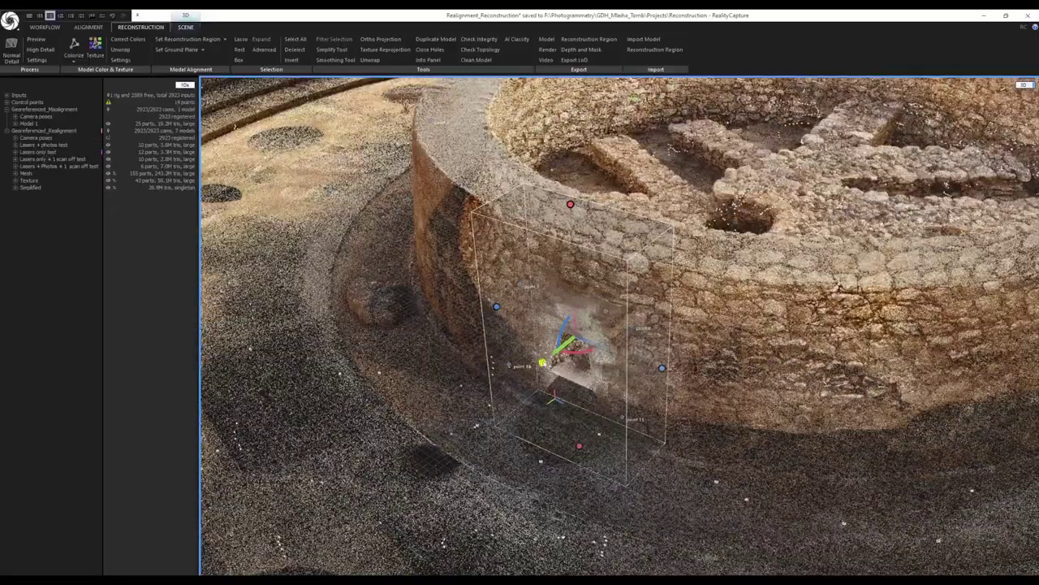
{"action": "left_click_drag", "start_coordinate": [543, 362], "coordinate": [586, 383]}
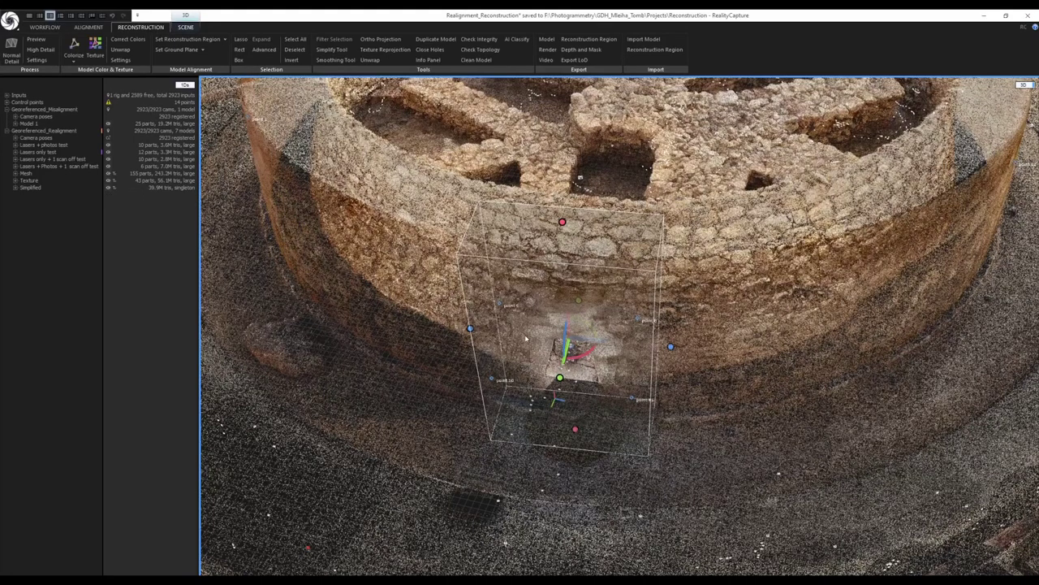
{"action": "left_click", "coordinate": [57, 153]}
{"action": "left_click", "coordinate": [51, 159]}
{"action": "left_click", "coordinate": [56, 166]}
{"action": "left_click", "coordinate": [37, 153]}
{"action": "left_click", "coordinate": [56, 159]}
{"action": "left_click_drag", "start_coordinate": [387, 355], "coordinate": [411, 368]}
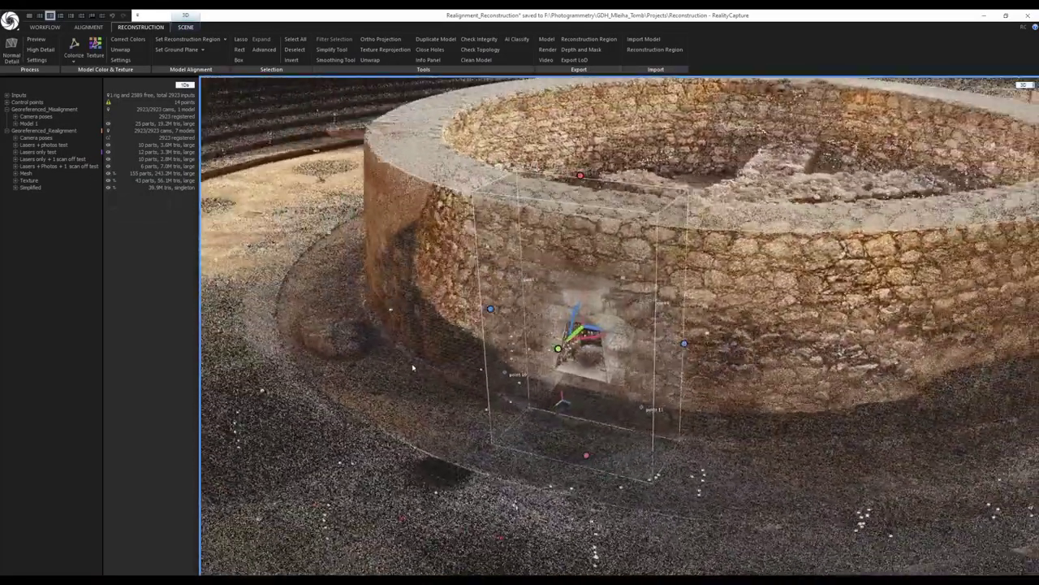
Slightly increase the display scale of the alignment cameras across the whole monument scene
{"action": "scroll", "coordinate": [414, 373], "scroll_direction": "down", "scroll_amount": 3}
{"action": "scroll", "coordinate": [430, 377], "scroll_direction": "down", "scroll_amount": 4}
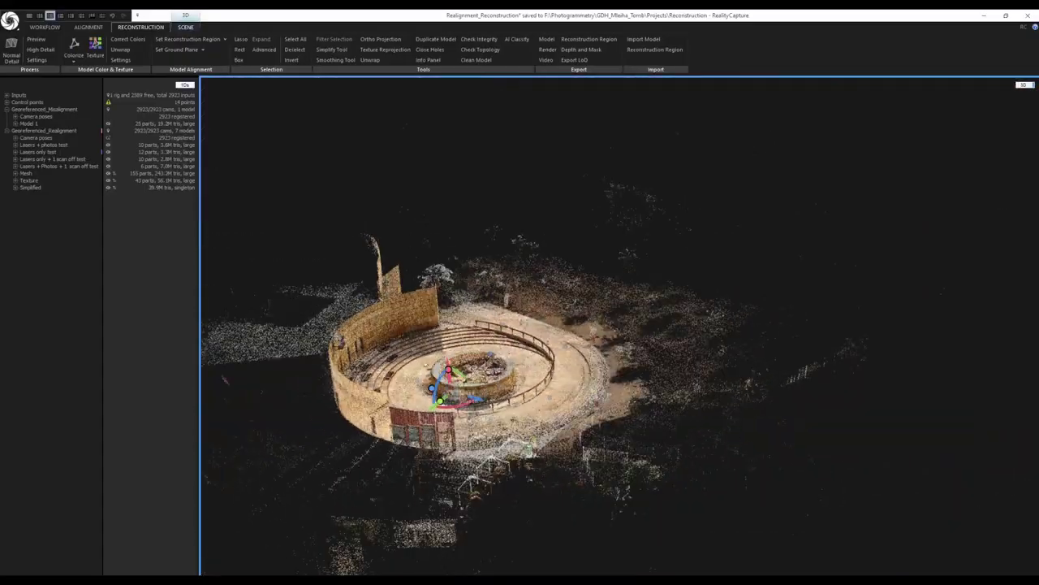
{"action": "scroll", "coordinate": [390, 389], "scroll_direction": "up", "scroll_amount": 4}
{"action": "left_click", "coordinate": [185, 27]}
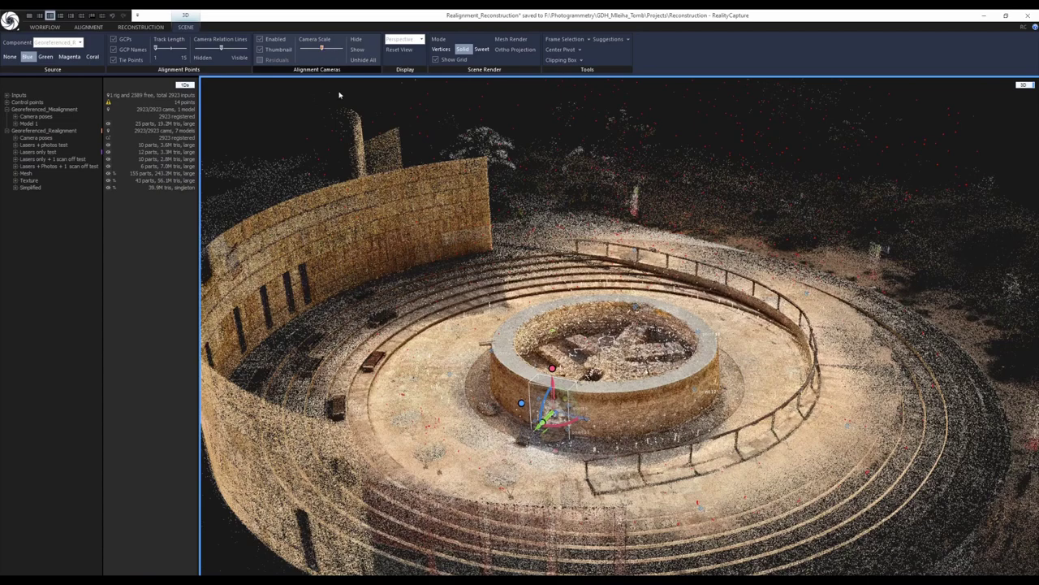
{"action": "scroll", "coordinate": [581, 406], "scroll_direction": "up", "scroll_amount": 3}
{"action": "left_click_drag", "start_coordinate": [324, 50], "coordinate": [327, 49]}
{"action": "scroll", "coordinate": [567, 376], "scroll_direction": "down", "scroll_amount": 2}
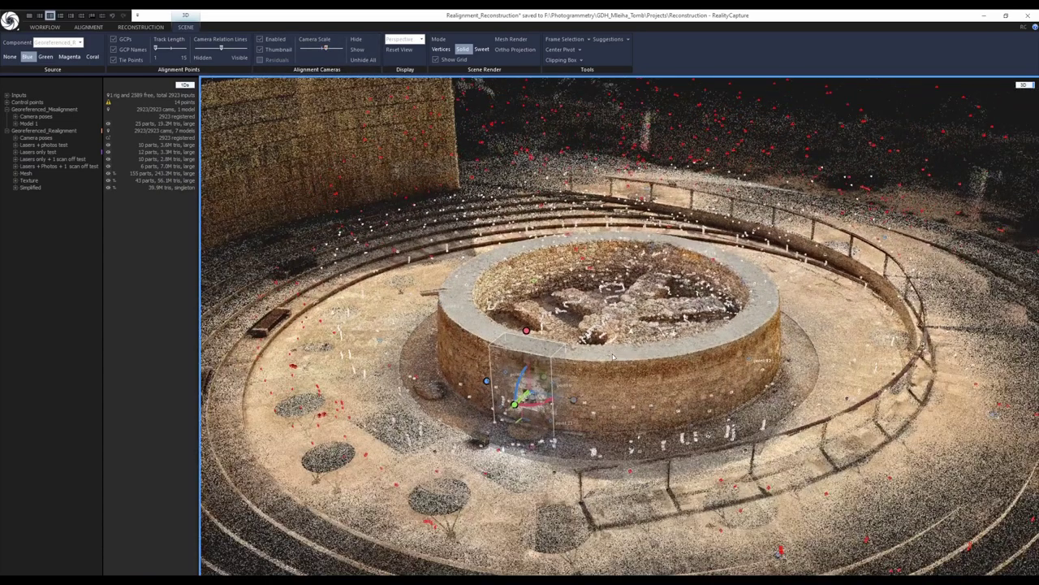
{"action": "scroll", "coordinate": [646, 390], "scroll_direction": "down", "scroll_amount": 2}
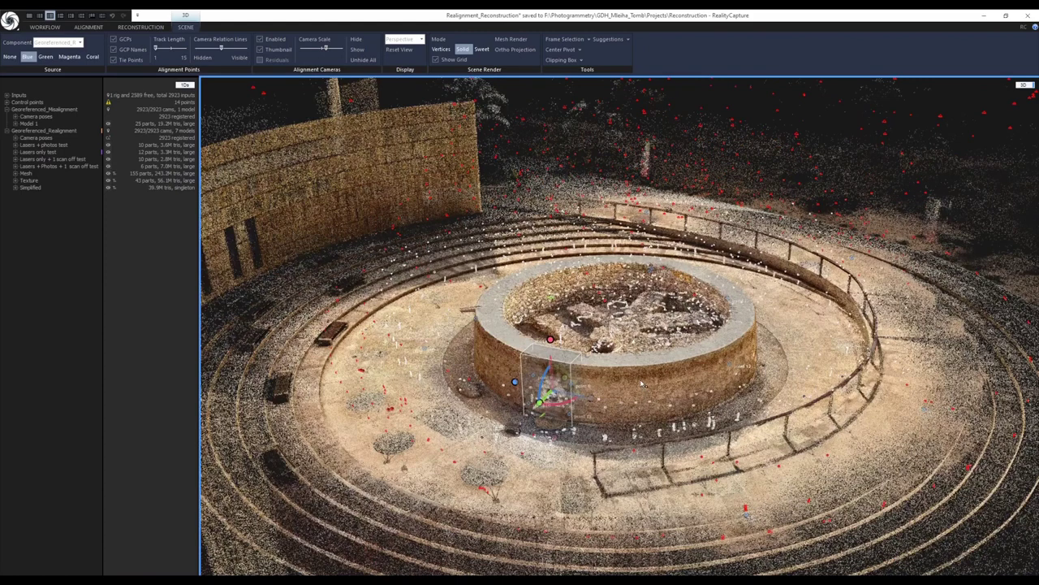
Select all inputs to review their alignment, meshing and texturing settings, and clear the selection
{"action": "key", "text": "ctrl+a"}
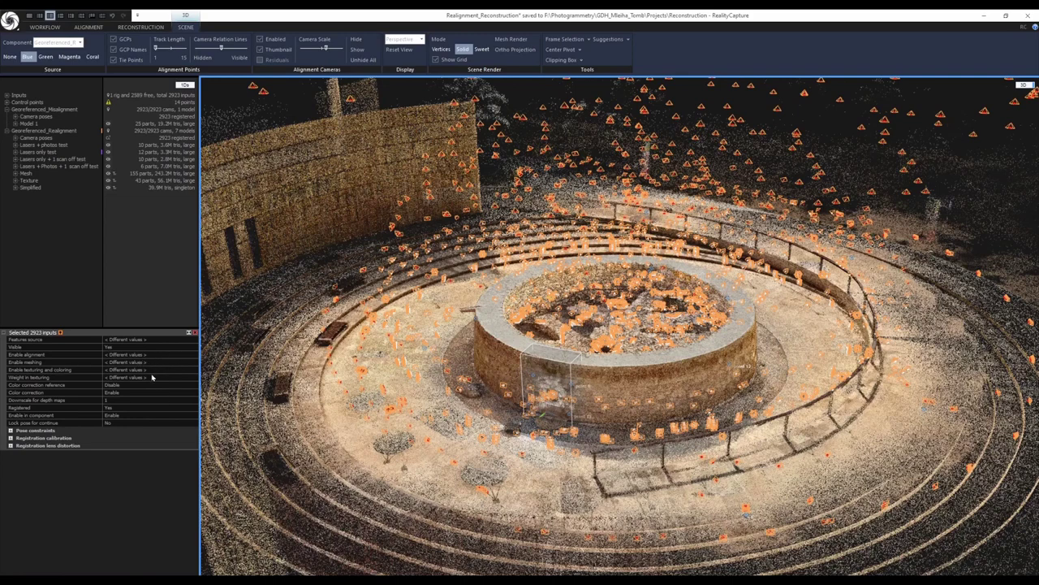
{"action": "scroll", "coordinate": [569, 415], "scroll_direction": "down", "scroll_amount": 3}
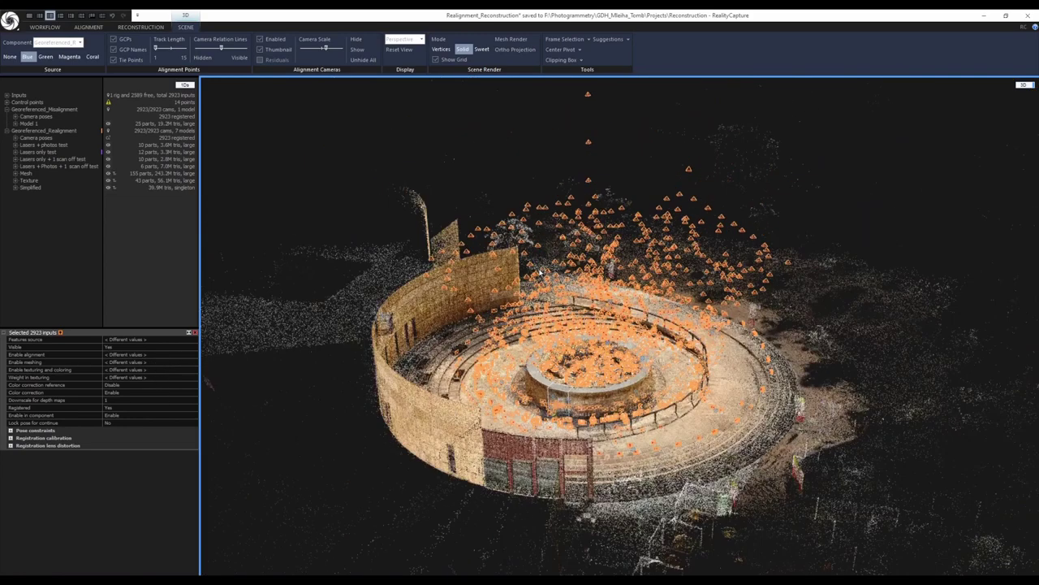
{"action": "scroll", "coordinate": [543, 271], "scroll_direction": "up", "scroll_amount": 2}
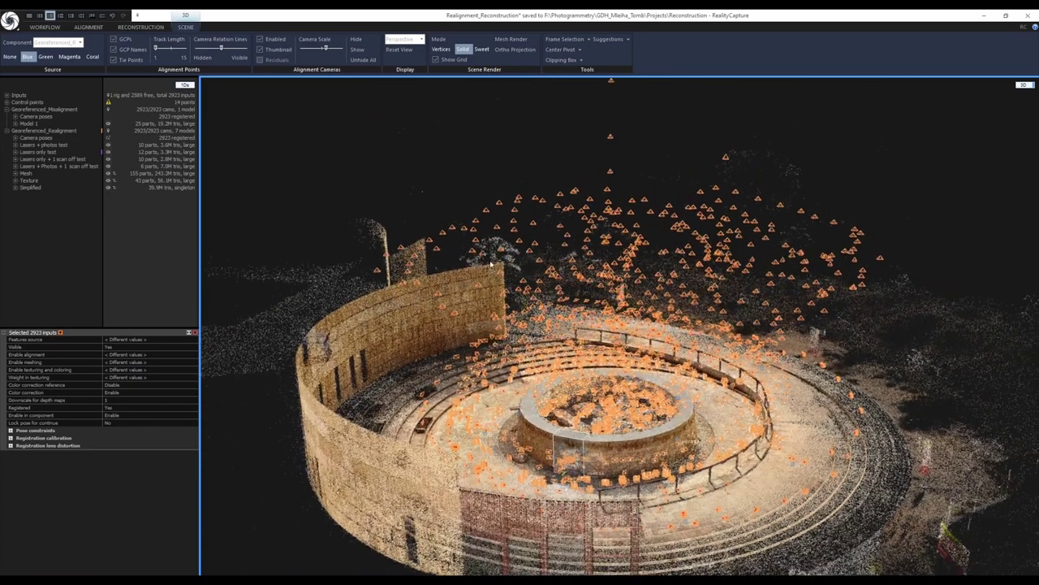
{"action": "left_click", "coordinate": [465, 194]}
Examine the distribution of camera positions above and around the monument from several sides and distances
{"action": "scroll", "coordinate": [465, 193], "scroll_direction": "down", "scroll_amount": 2}
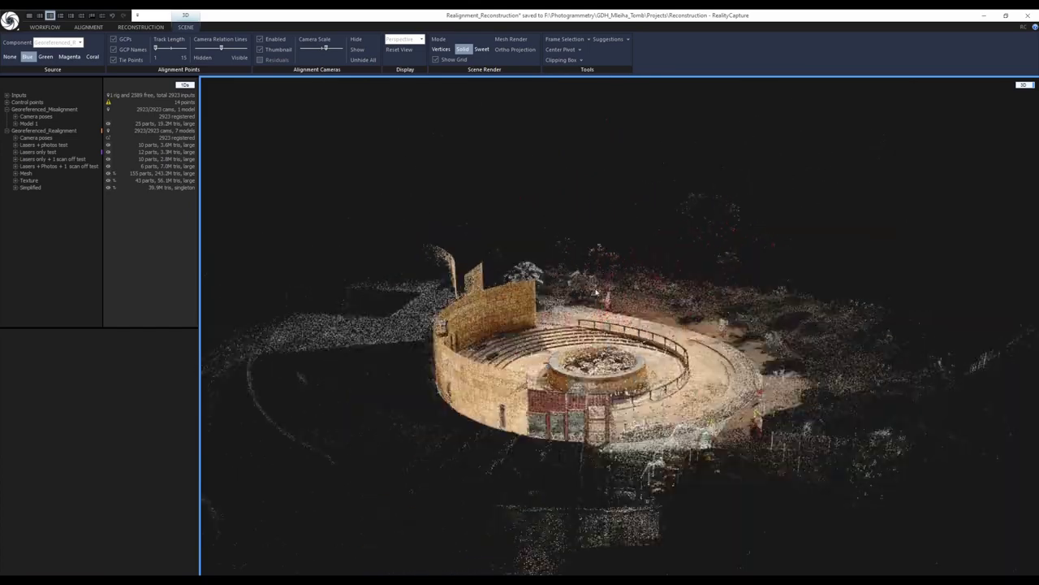
{"action": "scroll", "coordinate": [611, 301], "scroll_direction": "up", "scroll_amount": 6}
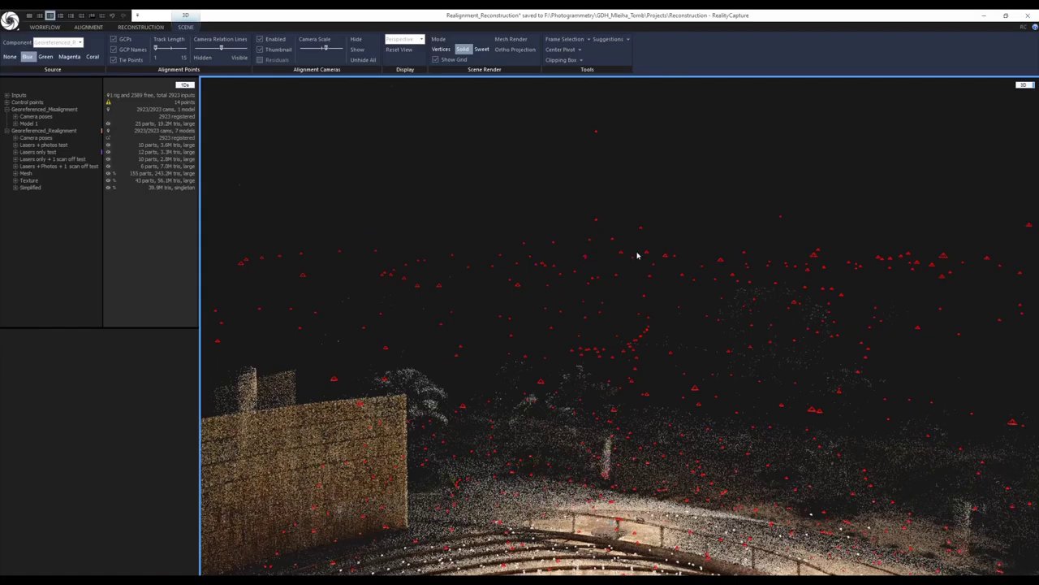
{"action": "scroll", "coordinate": [545, 341], "scroll_direction": "down", "scroll_amount": 3}
{"action": "scroll", "coordinate": [545, 341], "scroll_direction": "up", "scroll_amount": 5}
{"action": "scroll", "coordinate": [548, 345], "scroll_direction": "down", "scroll_amount": 5}
{"action": "scroll", "coordinate": [548, 344], "scroll_direction": "up", "scroll_amount": 8}
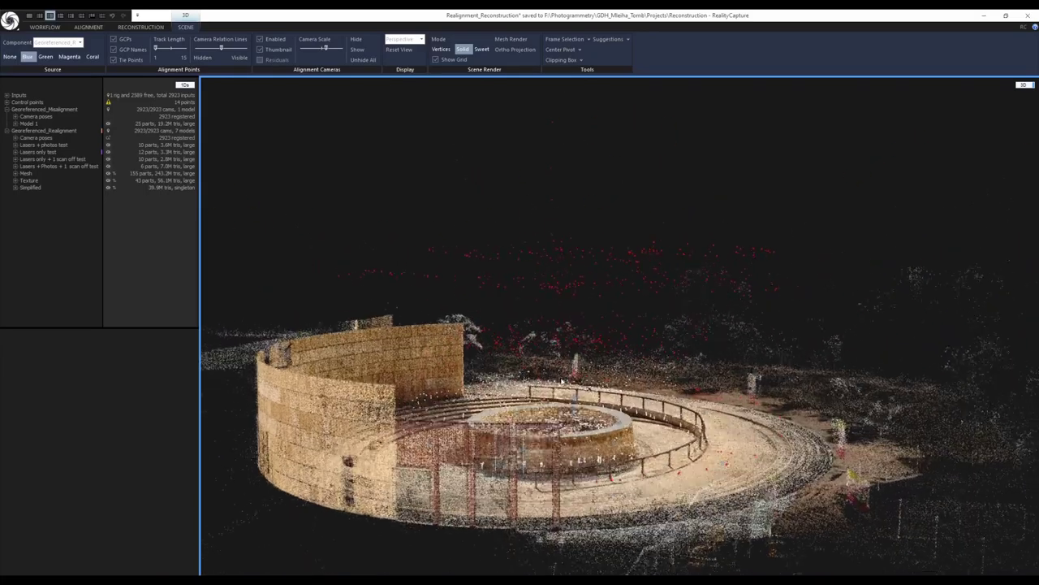
{"action": "left_click_drag", "start_coordinate": [548, 345], "coordinate": [518, 393]}
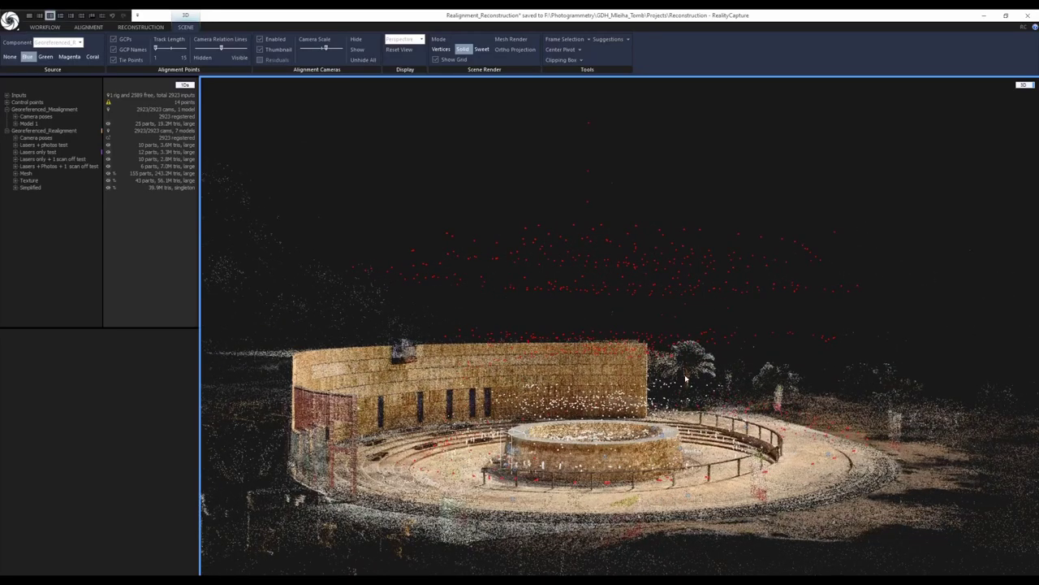
{"action": "left_click_drag", "start_coordinate": [506, 376], "coordinate": [505, 438]}
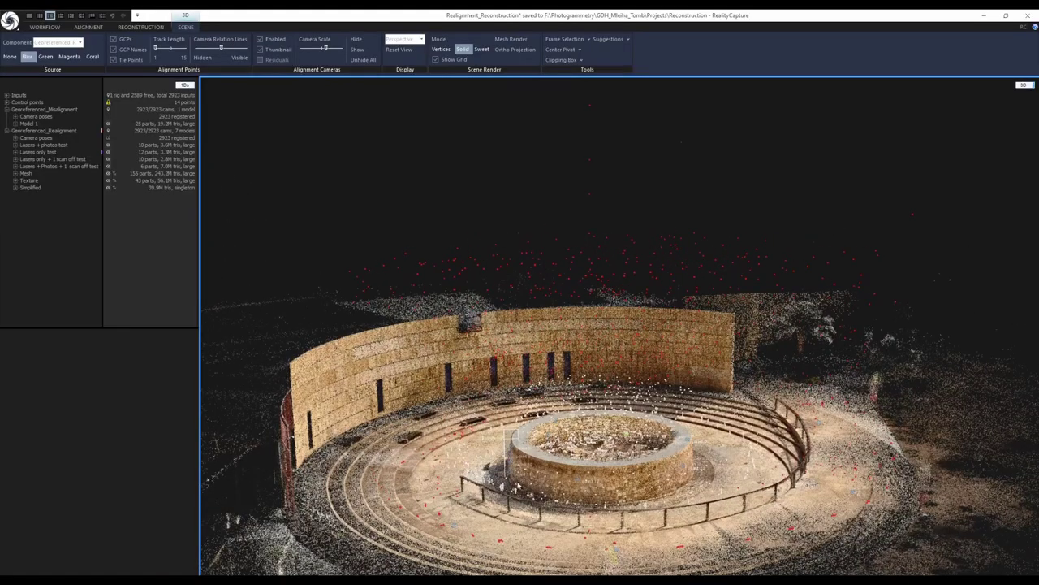
{"action": "left_click_drag", "start_coordinate": [672, 426], "coordinate": [731, 430]}
{"action": "scroll", "coordinate": [622, 399], "scroll_direction": "down", "scroll_amount": 2}
{"action": "scroll", "coordinate": [622, 398], "scroll_direction": "up", "scroll_amount": 2}
{"action": "scroll", "coordinate": [609, 390], "scroll_direction": "down", "scroll_amount": 3}
{"action": "scroll", "coordinate": [609, 389], "scroll_direction": "up", "scroll_amount": 5}
{"action": "left_click_drag", "start_coordinate": [609, 394], "coordinate": [682, 446]}
Select all inputs and enable them for alignment, meshing, and texturing and coloring
{"action": "key", "text": "ctrl+a"}
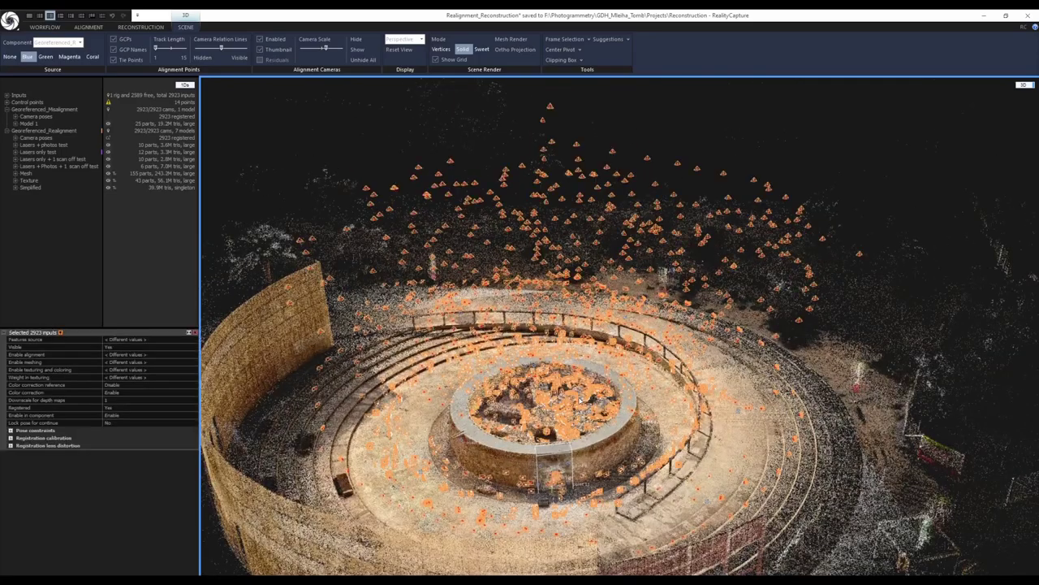
{"action": "scroll", "coordinate": [583, 388], "scroll_direction": "down", "scroll_amount": 2}
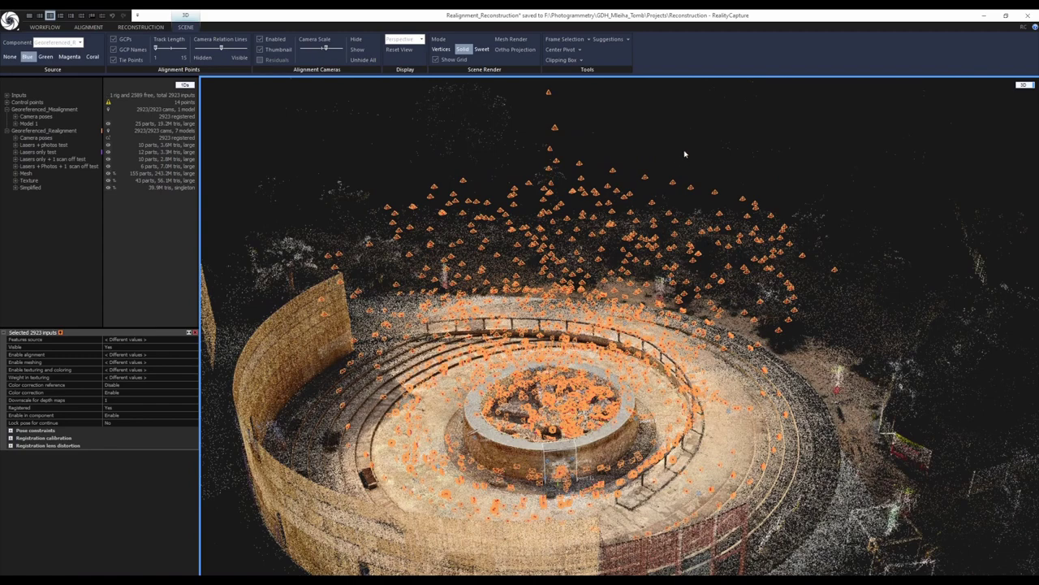
{"action": "left_click_drag", "start_coordinate": [641, 234], "coordinate": [585, 332]}
{"action": "key", "text": "ctrl+r"}
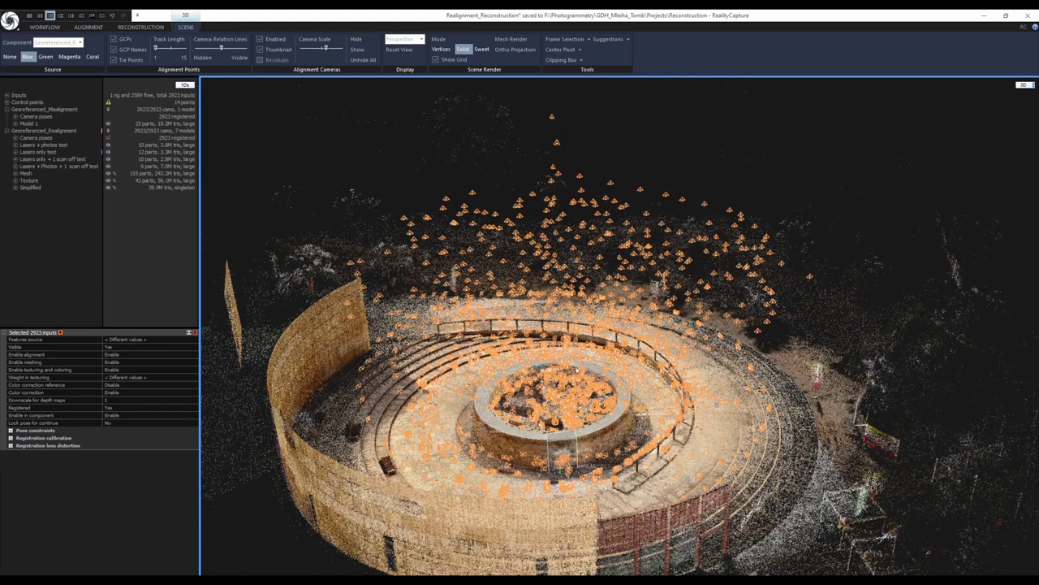
Deselect all the camera inputs in the scene
{"action": "scroll", "coordinate": [578, 386], "scroll_direction": "down", "scroll_amount": 5}
{"action": "scroll", "coordinate": [578, 386], "scroll_direction": "up", "scroll_amount": 4}
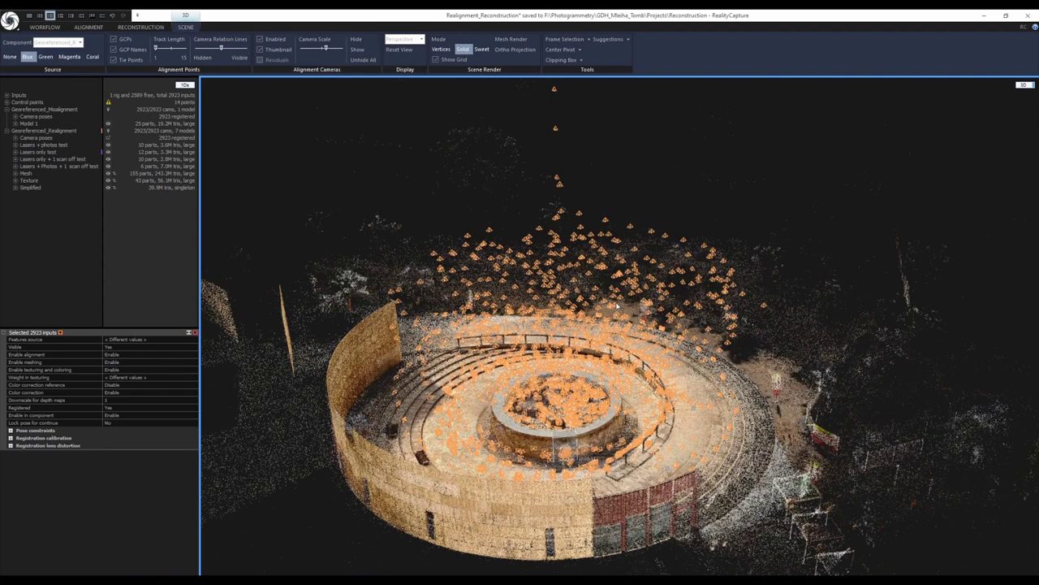
{"action": "left_click", "coordinate": [120, 49]}
{"action": "left_click", "coordinate": [88, 26]}
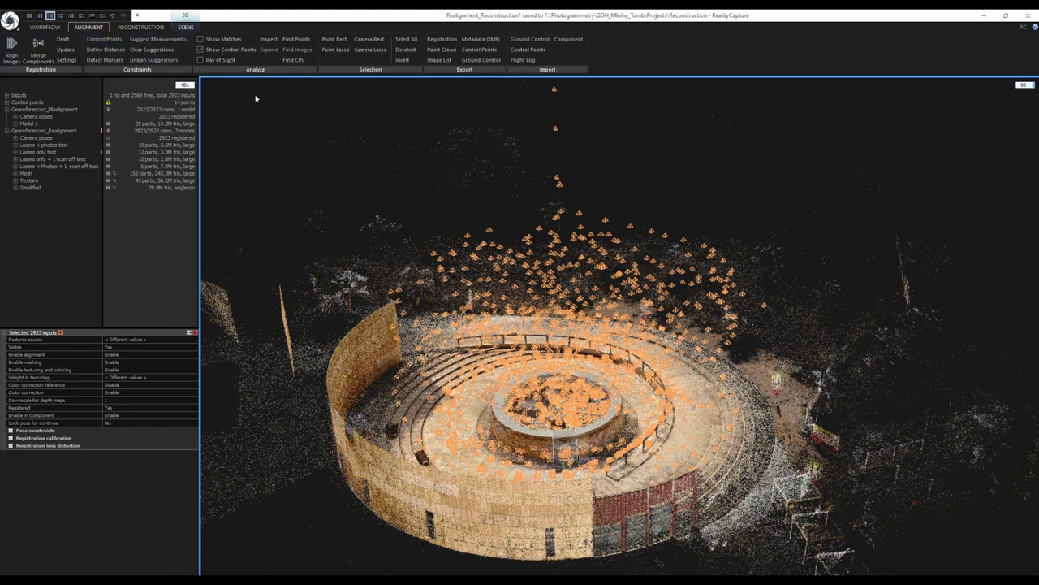
{"action": "left_click", "coordinate": [412, 51]}
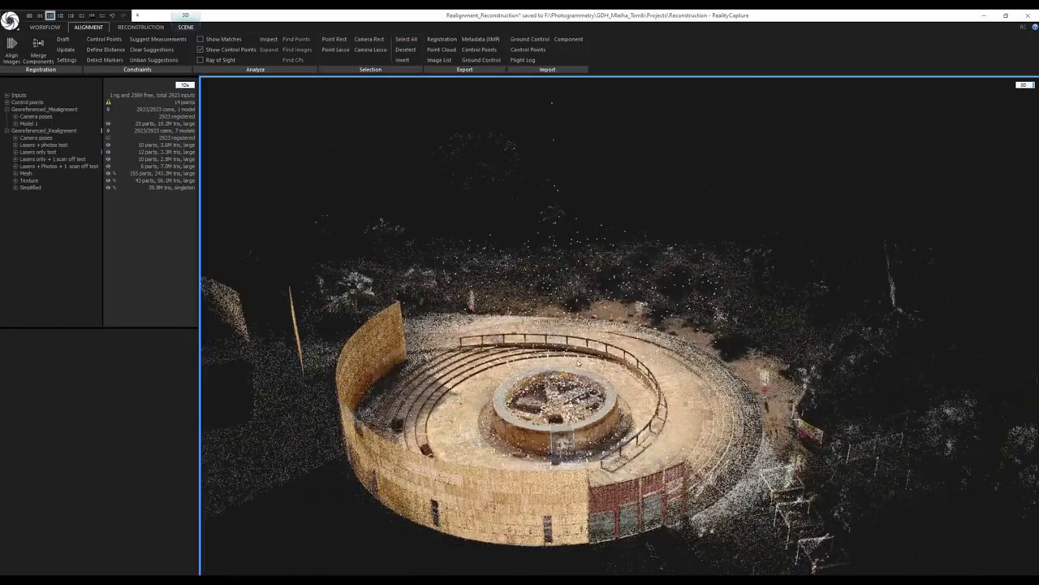
Reselect all inputs to check their enabled settings and inspect the cameras surrounding the tomb wall
{"action": "left_click_drag", "start_coordinate": [578, 362], "coordinate": [569, 419]}
{"action": "scroll", "coordinate": [570, 350], "scroll_direction": "up", "scroll_amount": 4}
{"action": "scroll", "coordinate": [594, 421], "scroll_direction": "down", "scroll_amount": 3}
{"action": "scroll", "coordinate": [569, 430], "scroll_direction": "up", "scroll_amount": 3}
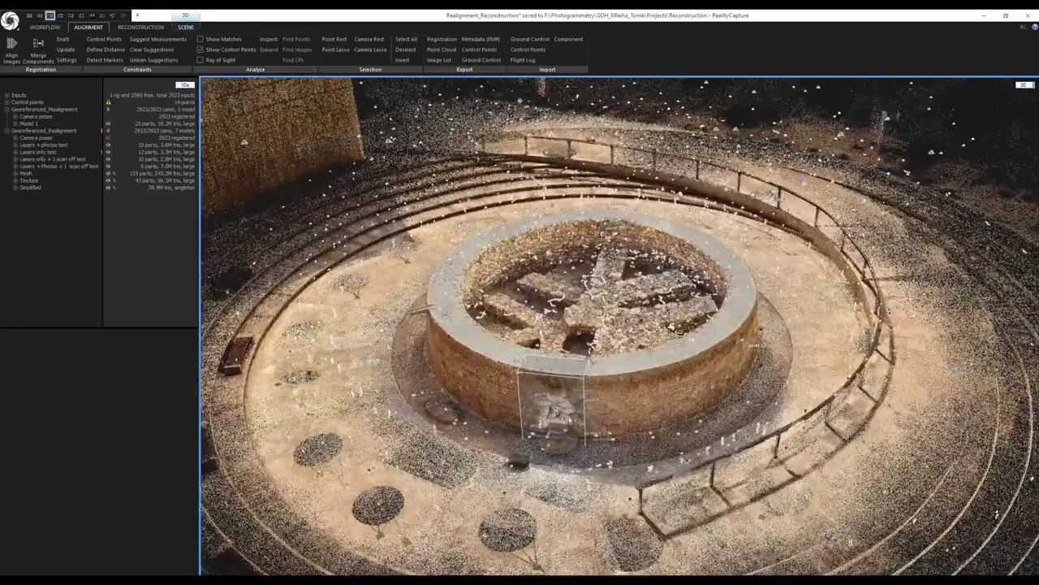
{"action": "scroll", "coordinate": [511, 364], "scroll_direction": "down", "scroll_amount": 3}
{"action": "key", "text": "ctrl+a"}
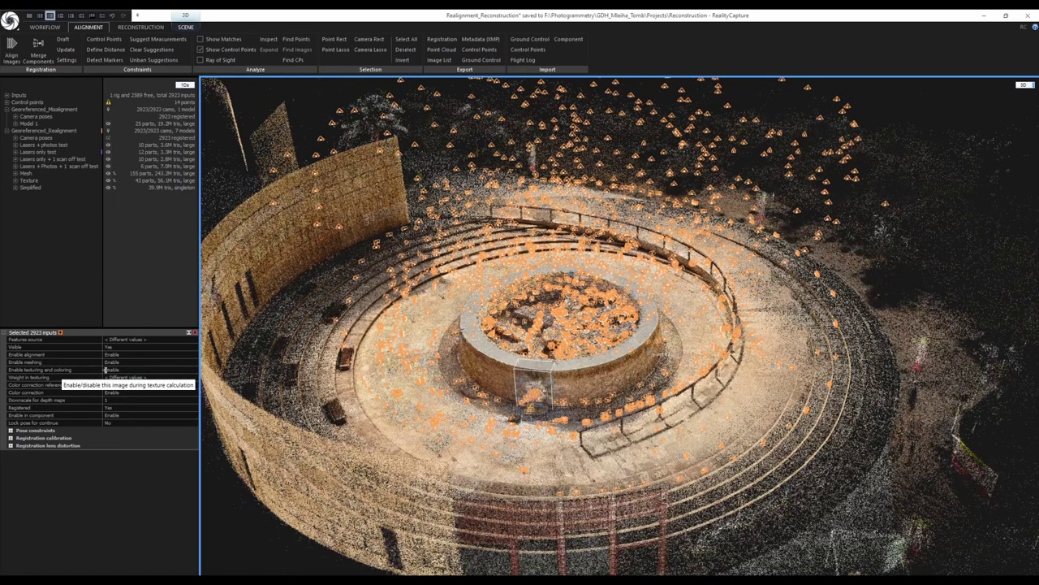
{"action": "scroll", "coordinate": [491, 470], "scroll_direction": "up", "scroll_amount": 5}
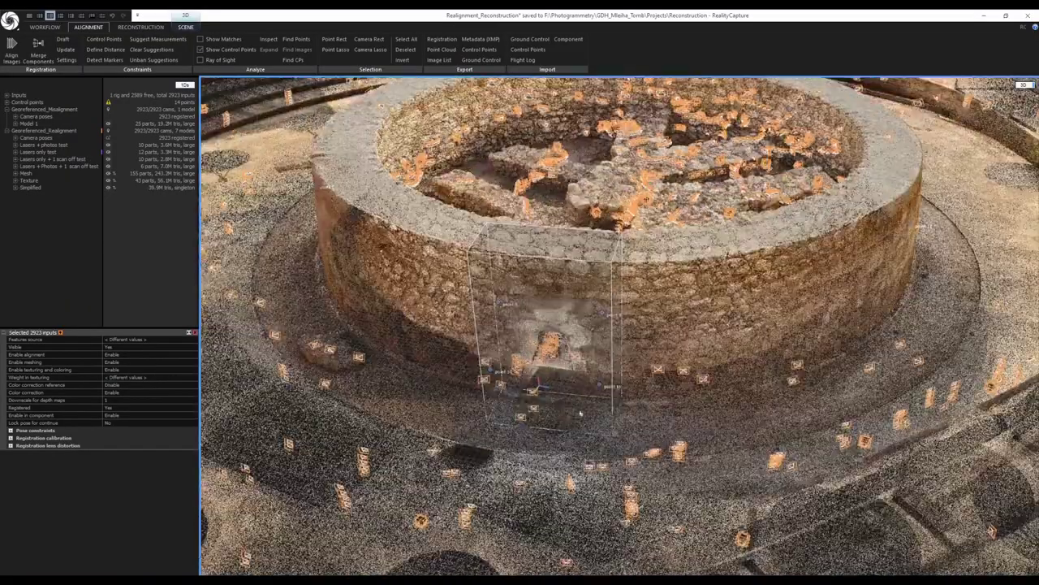
{"action": "scroll", "coordinate": [580, 438], "scroll_direction": "down", "scroll_amount": 4}
{"action": "left_click_drag", "start_coordinate": [579, 438], "coordinate": [598, 374]}
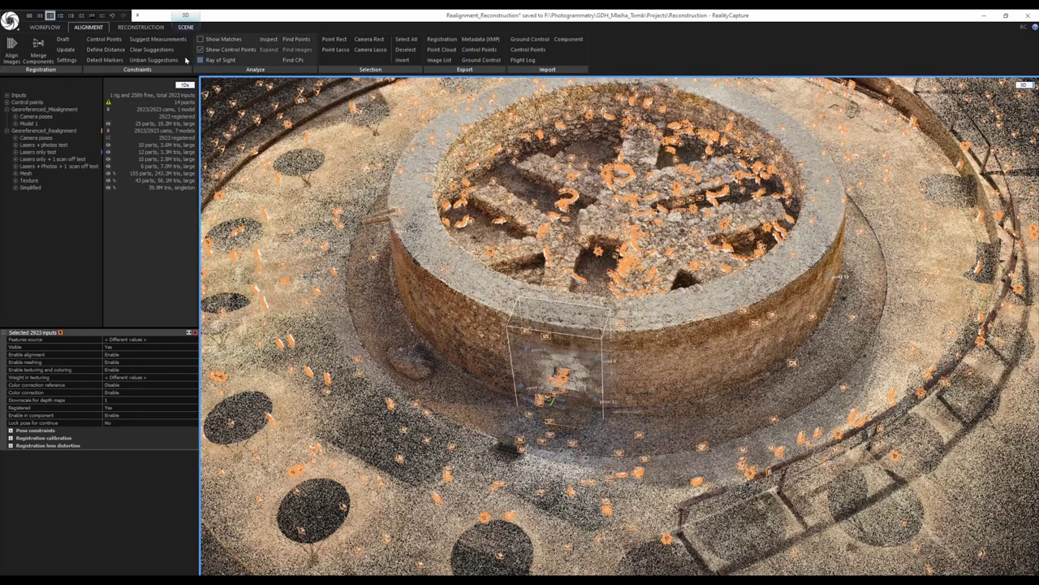
Create a clipping box from the reconstruction region and clear the input selection
{"action": "left_click", "coordinate": [185, 27]}
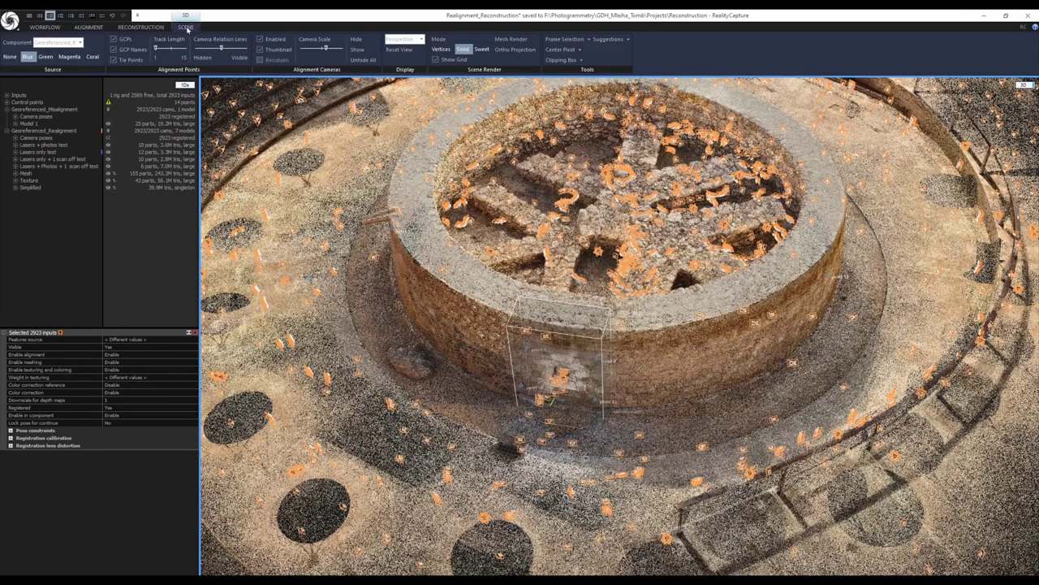
{"action": "left_click", "coordinate": [581, 60]}
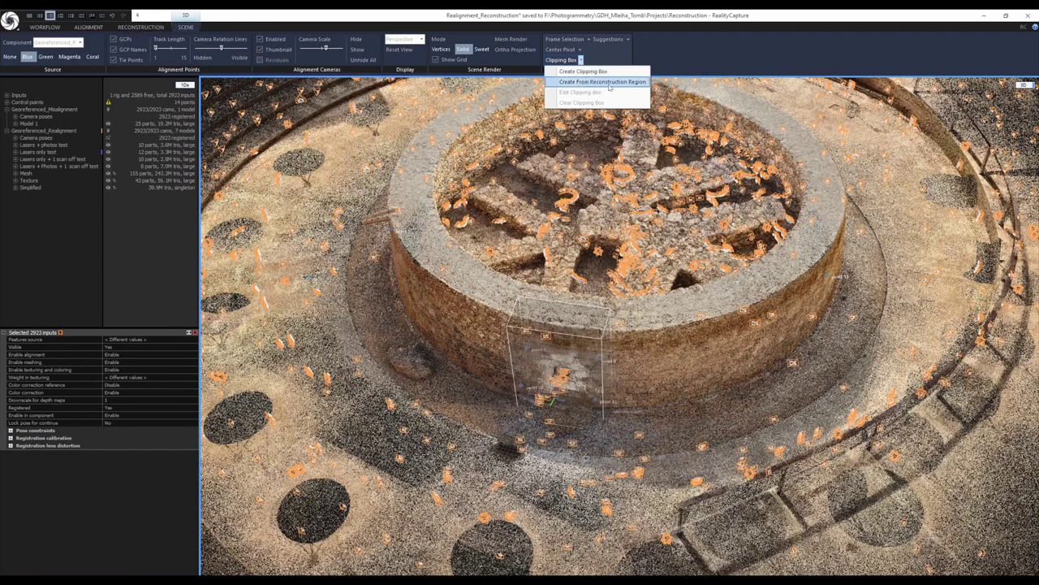
{"action": "left_click", "coordinate": [608, 82]}
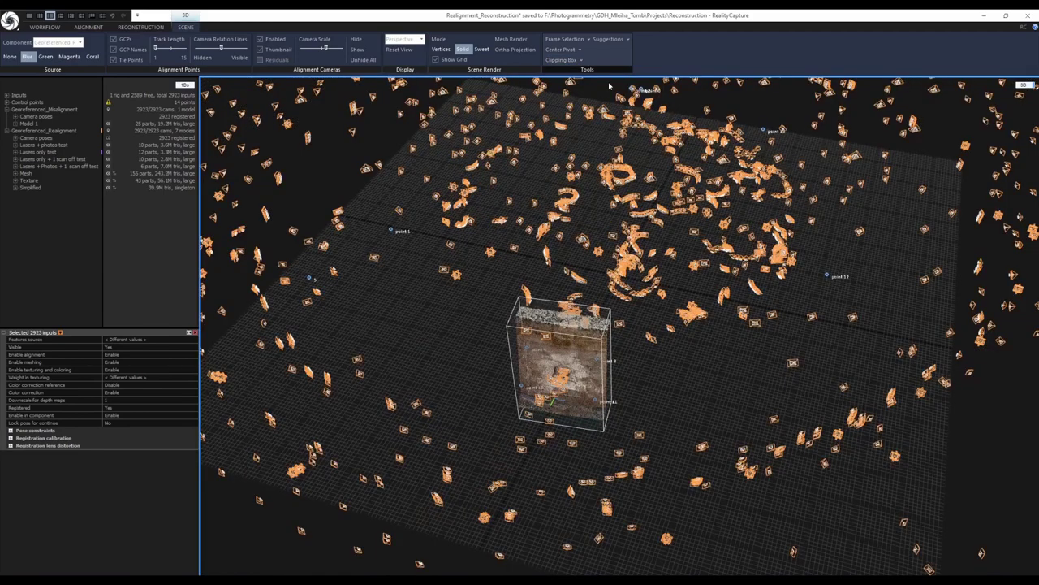
{"action": "mouse_move", "coordinate": [605, 380]}
{"action": "left_mouse_down"}
{"action": "mouse_move", "coordinate": [649, 372]}
{"action": "mouse_move", "coordinate": [615, 378]}
{"action": "left_mouse_up"}
{"action": "left_click", "coordinate": [680, 403]}
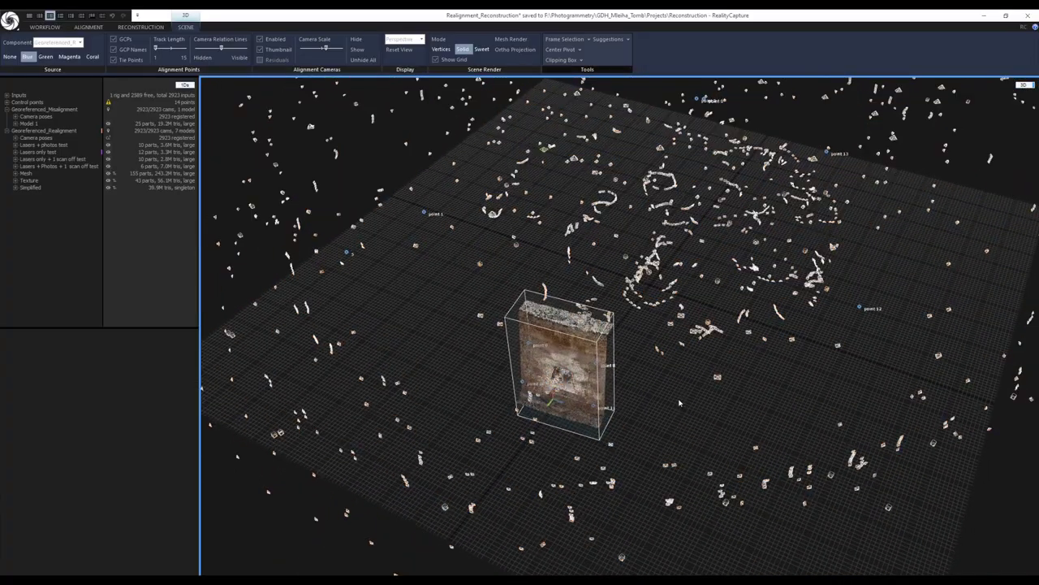
Select all points of the clipped wall section with Point Lasso and exit the lasso tool
{"action": "left_click_drag", "start_coordinate": [673, 401], "coordinate": [649, 403]}
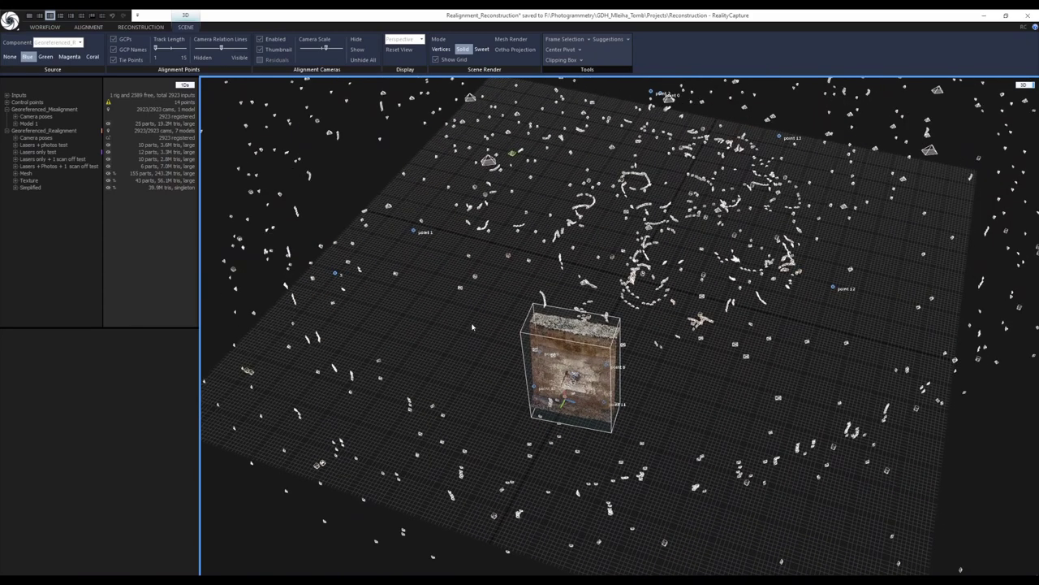
{"action": "left_click", "coordinate": [89, 27]}
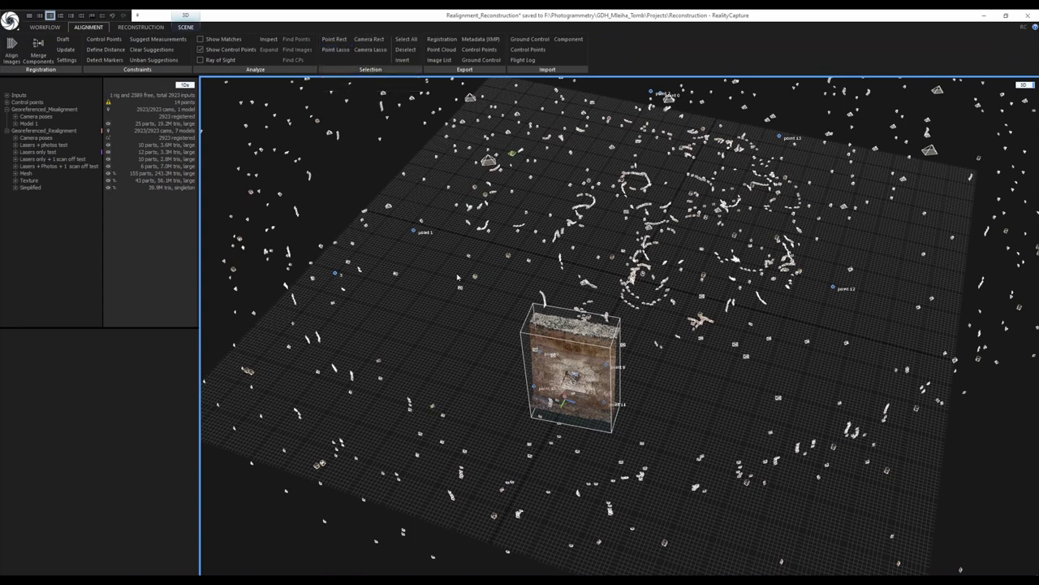
{"action": "mouse_move", "coordinate": [532, 289]}
{"action": "left_mouse_down"}
{"action": "mouse_move", "coordinate": [483, 428]}
{"action": "mouse_move", "coordinate": [654, 427]}
{"action": "mouse_move", "coordinate": [645, 300]}
{"action": "left_mouse_up"}
{"action": "mouse_move", "coordinate": [729, 393]}
{"action": "right_mouse_down"}
{"action": "mouse_move", "coordinate": [616, 355]}
{"action": "mouse_move", "coordinate": [664, 369]}
{"action": "mouse_move", "coordinate": [609, 387]}
{"action": "right_mouse_up"}
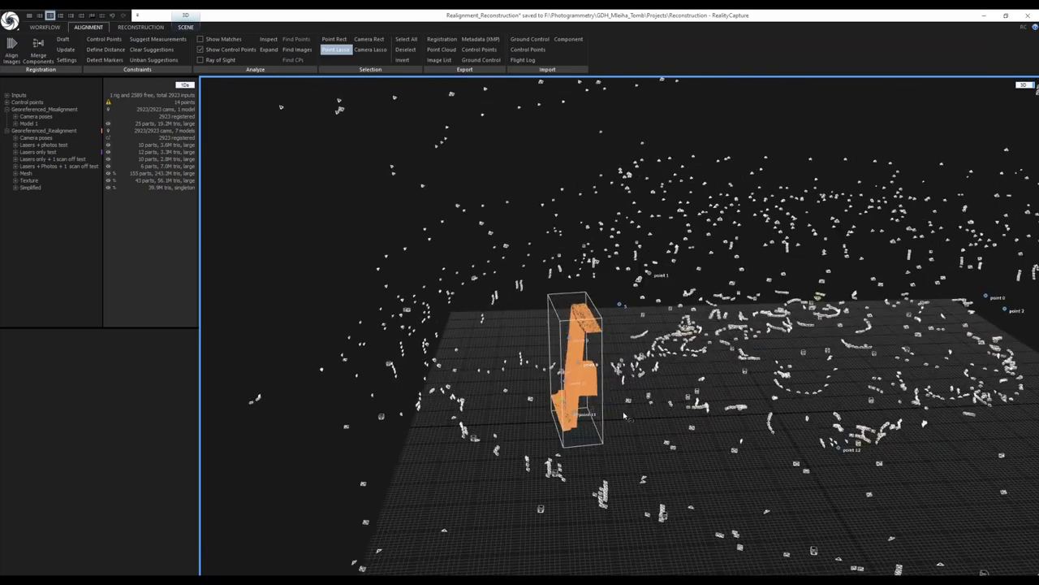
{"action": "key", "text": "Escape"}
Run Find Images to select the cameras that see the selected wall points, and inspect their positions
{"action": "left_click", "coordinate": [297, 50]}
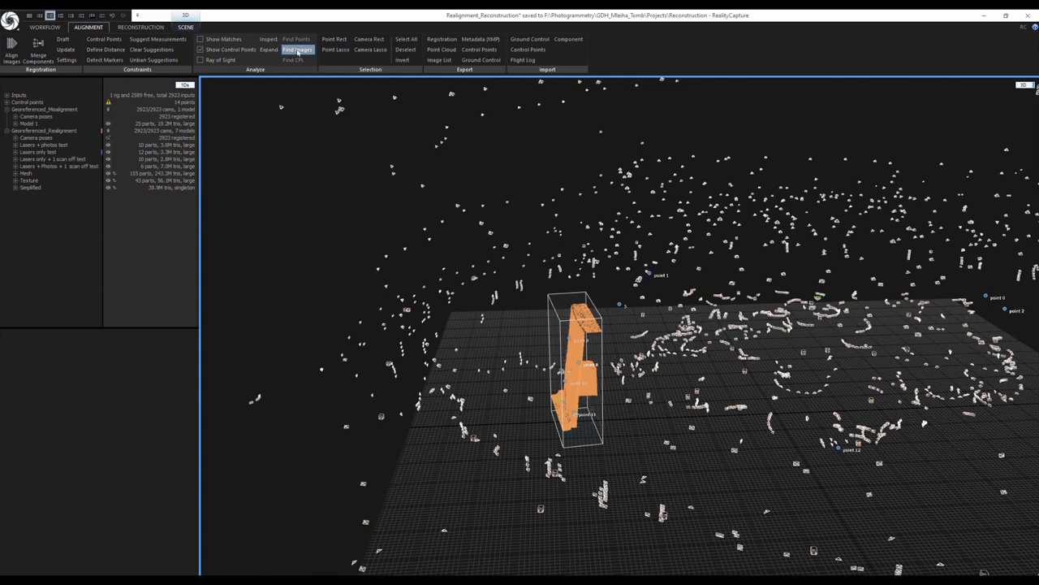
{"action": "scroll", "coordinate": [537, 357], "scroll_direction": "down", "scroll_amount": 3}
{"action": "scroll", "coordinate": [538, 355], "scroll_direction": "down", "scroll_amount": 3}
{"action": "left_click_drag", "start_coordinate": [538, 355], "coordinate": [569, 373]}
{"action": "left_click_drag", "start_coordinate": [543, 334], "coordinate": [606, 388]}
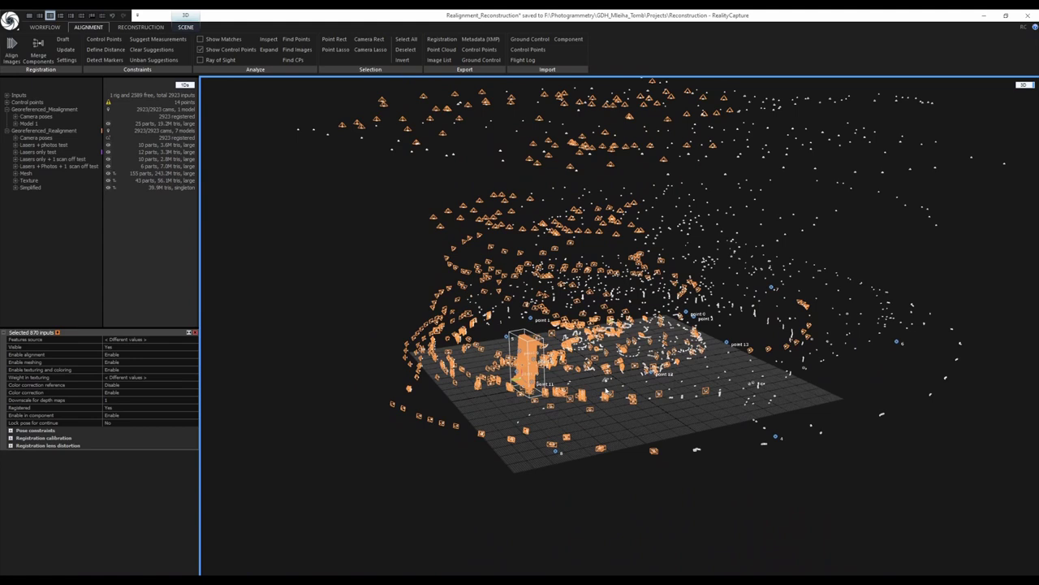
Invert the camera selection and disable those inputs for alignment, meshing, and texturing and coloring
{"action": "left_click", "coordinate": [406, 63]}
{"action": "left_click_drag", "start_coordinate": [536, 450], "coordinate": [557, 454]}
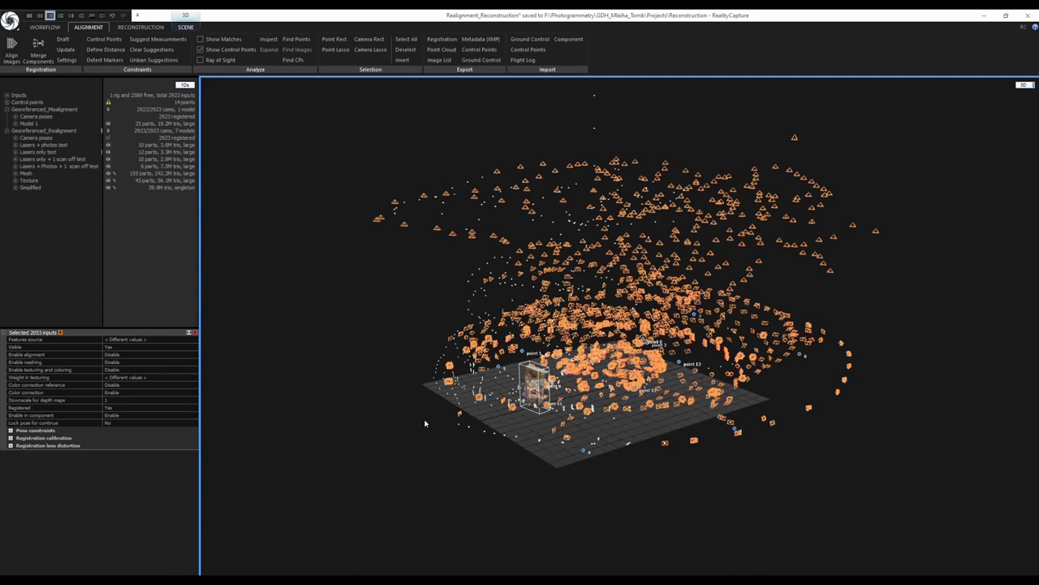
Clear the camera selection and load the image selection from Laser_scans.imagelist
{"action": "left_click_drag", "start_coordinate": [411, 454], "coordinate": [553, 477]}
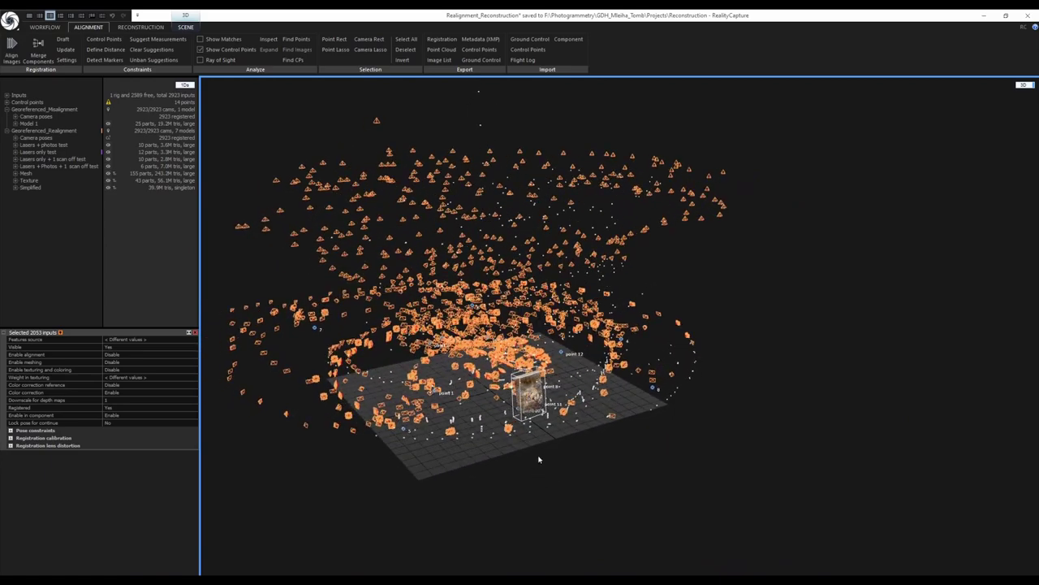
{"action": "scroll", "coordinate": [548, 451], "scroll_direction": "up", "scroll_amount": 5}
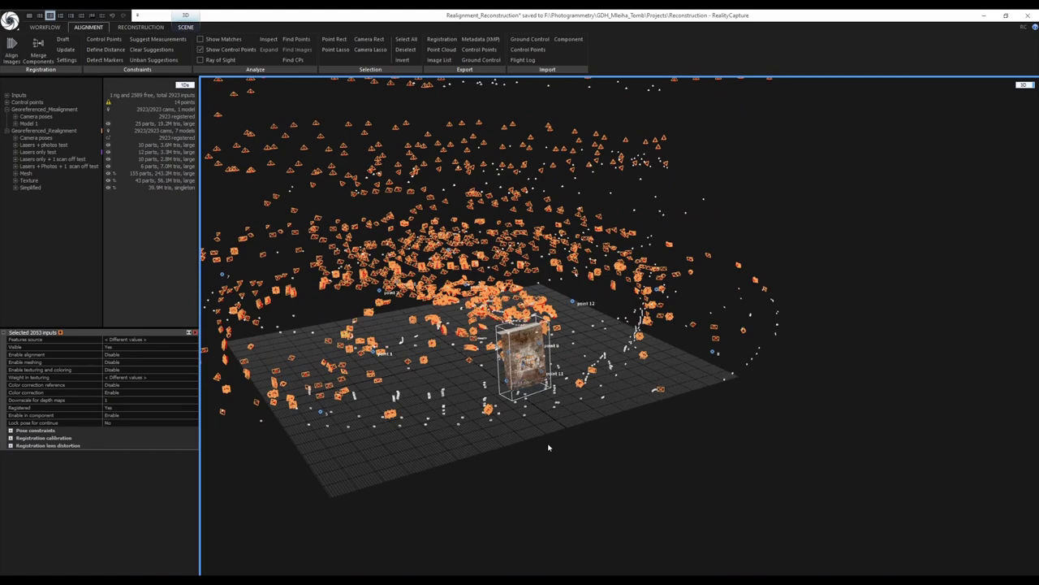
{"action": "left_click", "coordinate": [548, 448]}
{"action": "left_click_drag", "start_coordinate": [529, 440], "coordinate": [479, 453]}
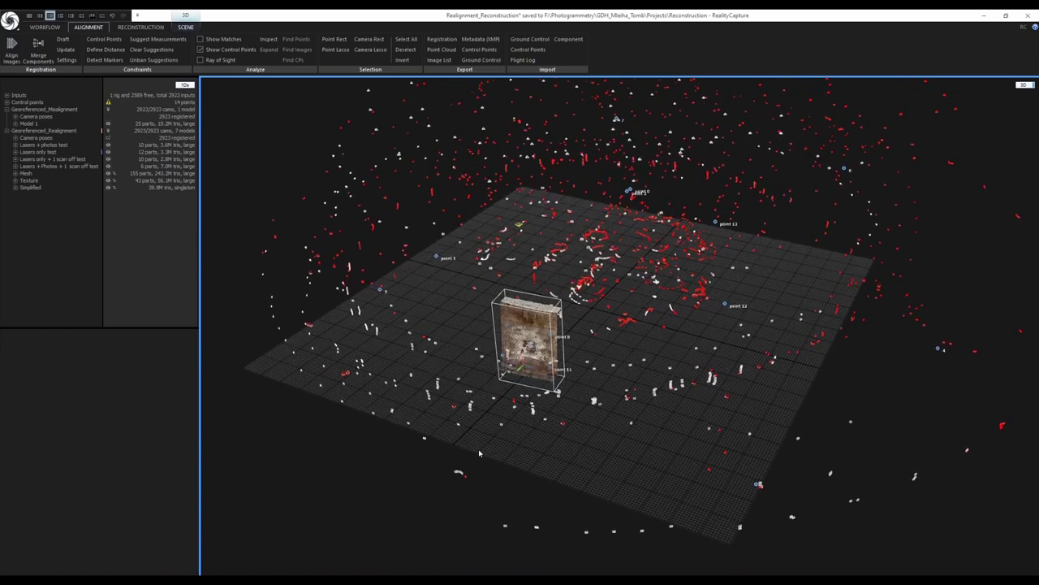
{"action": "left_click_drag", "start_coordinate": [481, 460], "coordinate": [493, 436]}
{"action": "scroll", "coordinate": [493, 437], "scroll_direction": "up", "scroll_amount": 2}
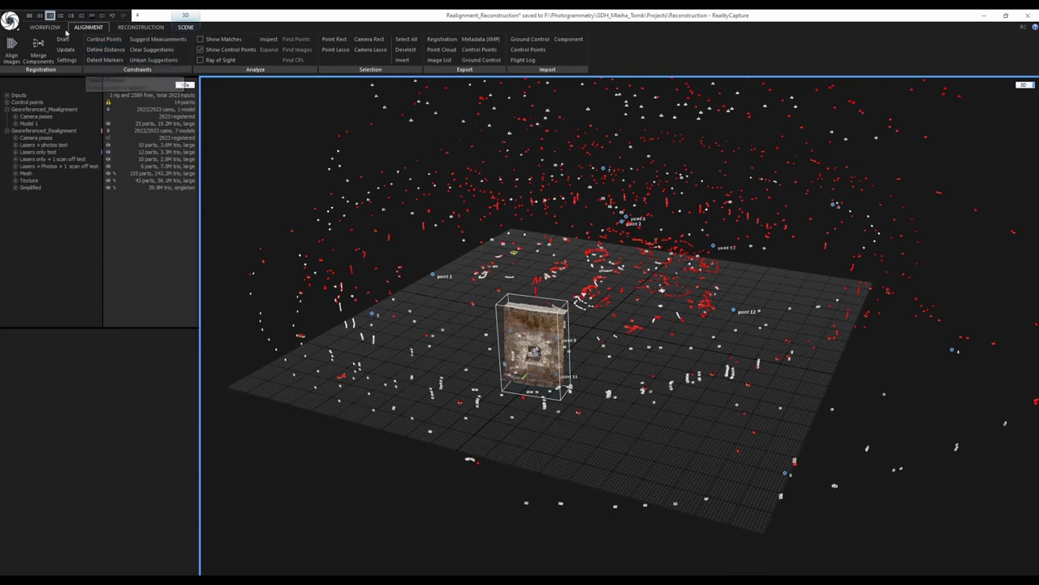
{"action": "left_click", "coordinate": [47, 27]}
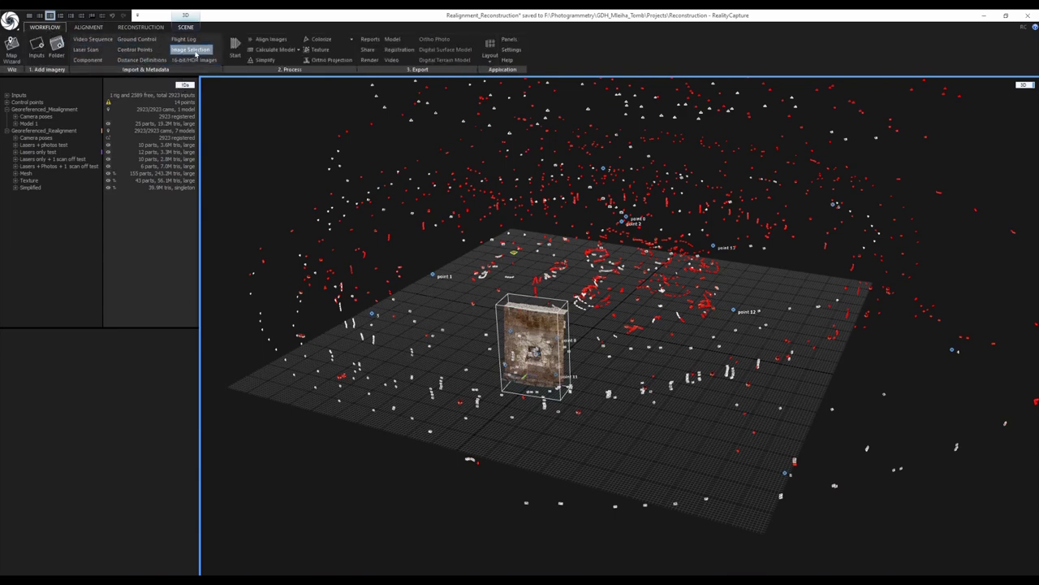
{"action": "left_click", "coordinate": [195, 54]}
{"action": "left_click", "coordinate": [443, 260]}
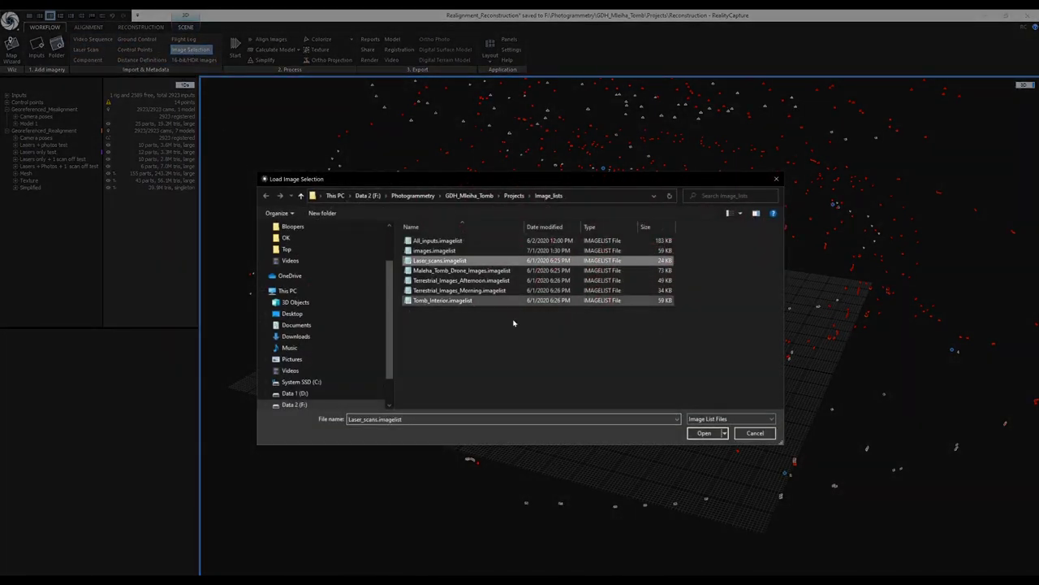
{"action": "left_click", "coordinate": [700, 436]}
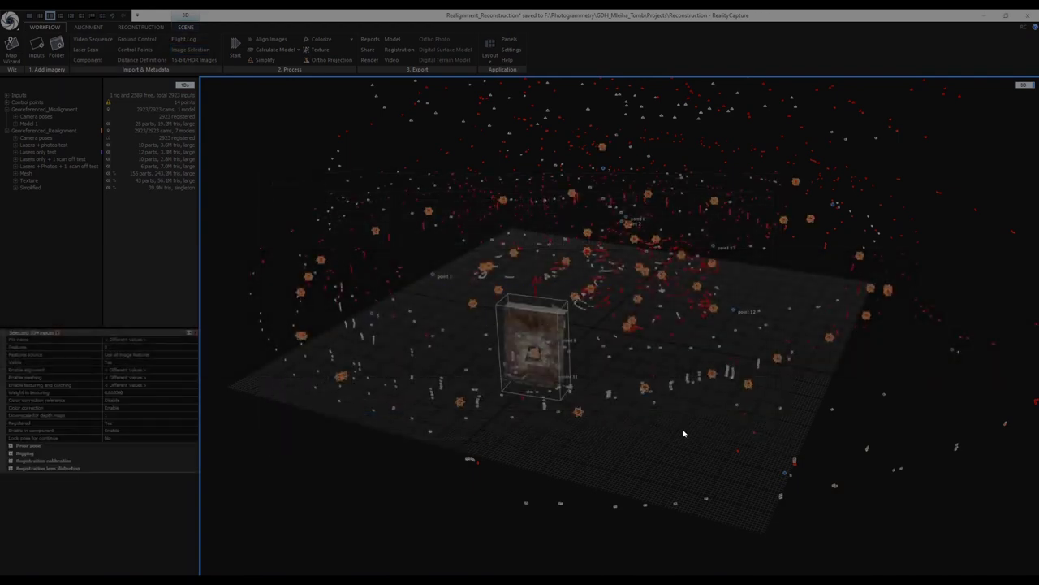
Invert the laser scan selection, disable the resulting inputs for alignment, meshing, and texturing and coloring, and clear the selection
{"action": "left_click_drag", "start_coordinate": [512, 358], "coordinate": [500, 364]}
{"action": "key", "text": "ctrl+i"}
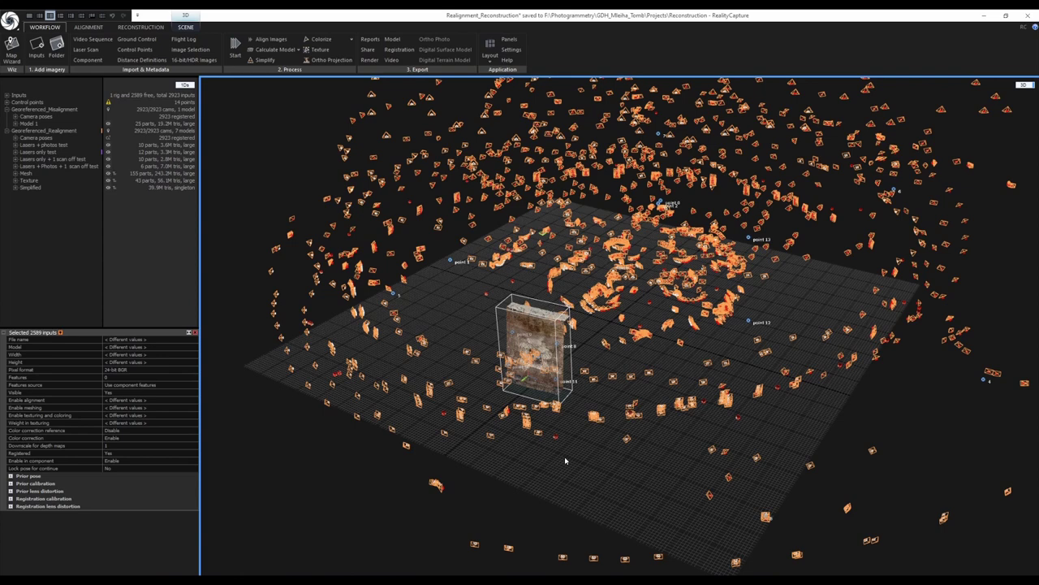
{"action": "key", "text": "ctrl+r"}
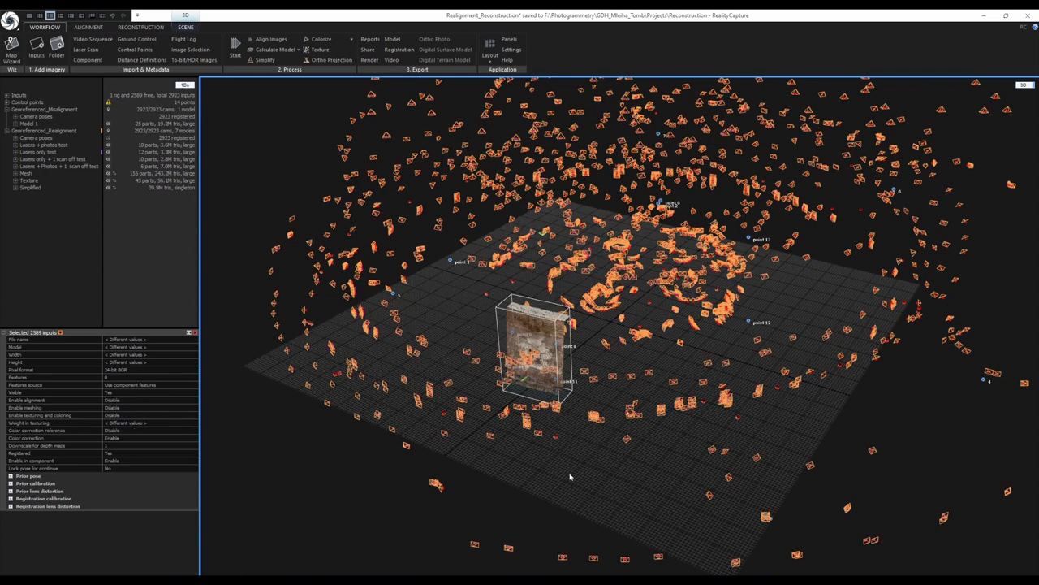
{"action": "left_click", "coordinate": [570, 478]}
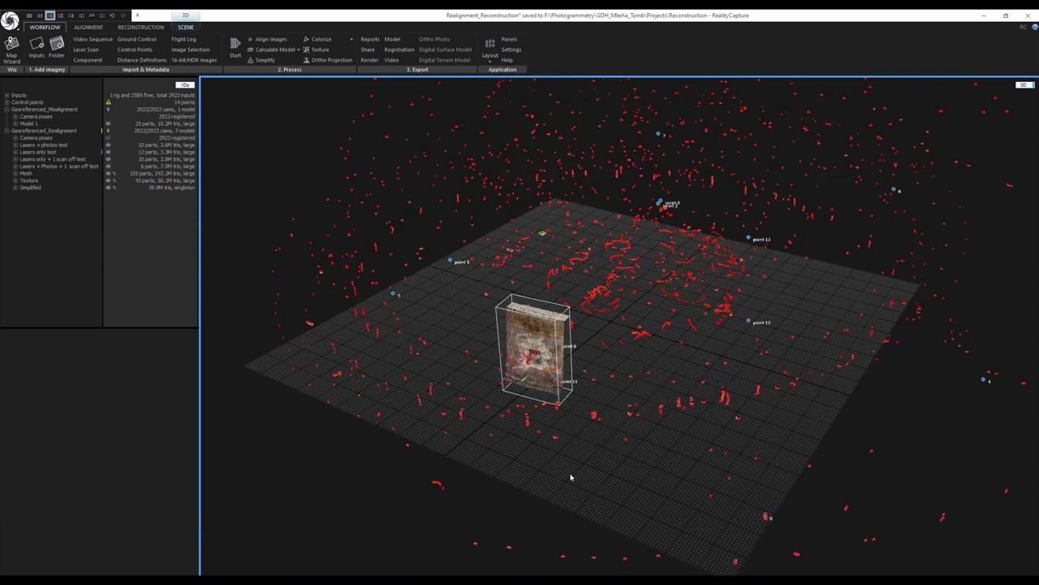
Expand the Inputs and the point clouds rig to review which laser scans are still enabled
{"action": "left_click_drag", "start_coordinate": [584, 470], "coordinate": [491, 480]}
{"action": "scroll", "coordinate": [389, 424], "scroll_direction": "up", "scroll_amount": 5}
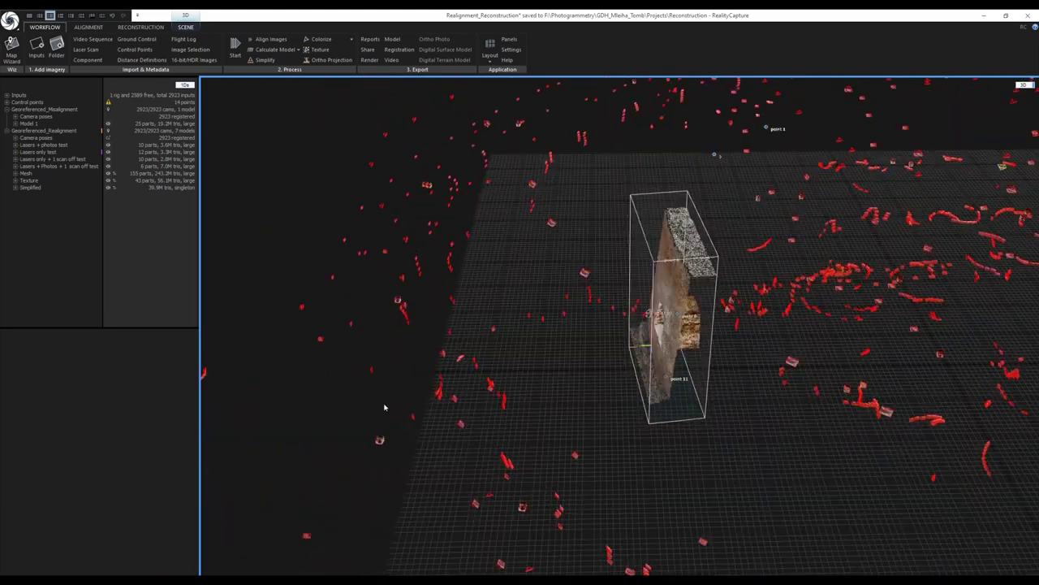
{"action": "scroll", "coordinate": [392, 438], "scroll_direction": "up", "scroll_amount": 2}
{"action": "mouse_move", "coordinate": [390, 436]}
{"action": "left_mouse_down"}
{"action": "mouse_move", "coordinate": [408, 427]}
{"action": "mouse_move", "coordinate": [396, 438]}
{"action": "left_mouse_up"}
{"action": "scroll", "coordinate": [395, 441], "scroll_direction": "down", "scroll_amount": 2}
{"action": "scroll", "coordinate": [398, 447], "scroll_direction": "down", "scroll_amount": 3}
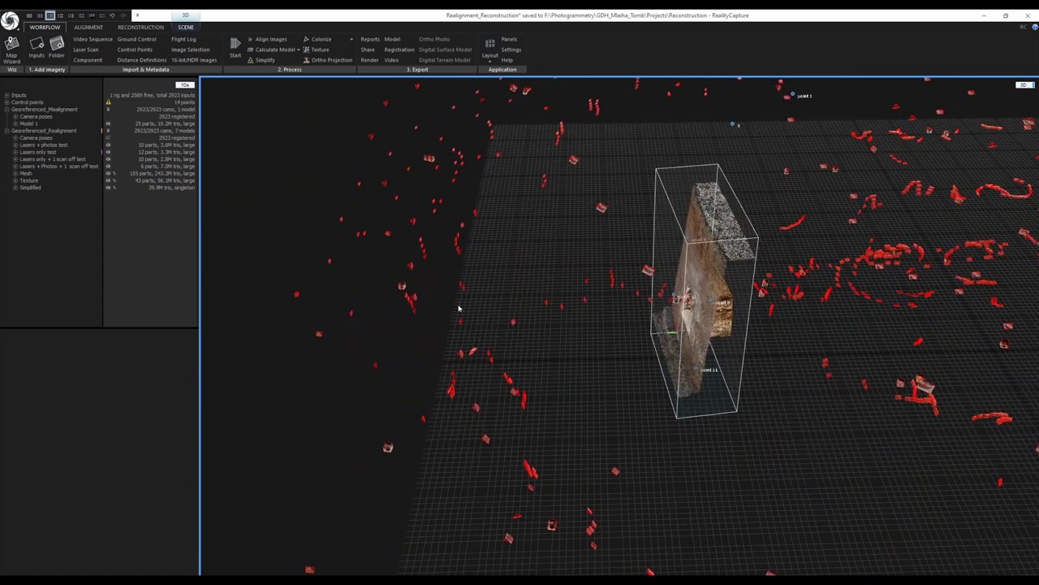
{"action": "left_click", "coordinate": [6, 95]}
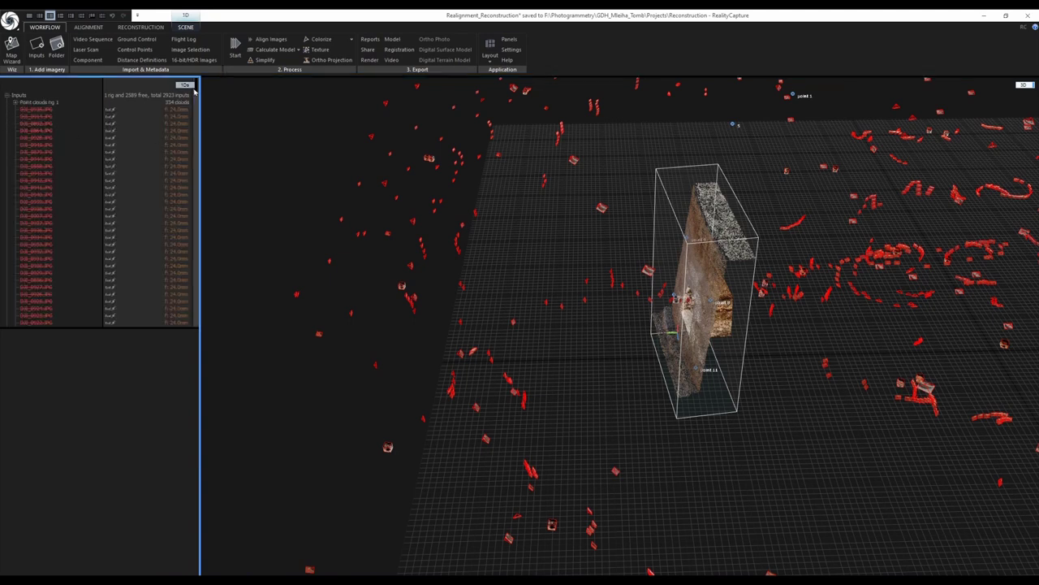
{"action": "scroll", "coordinate": [197, 146], "scroll_direction": "down", "scroll_amount": 10}
{"action": "left_click_drag", "start_coordinate": [198, 117], "coordinate": [171, 102]}
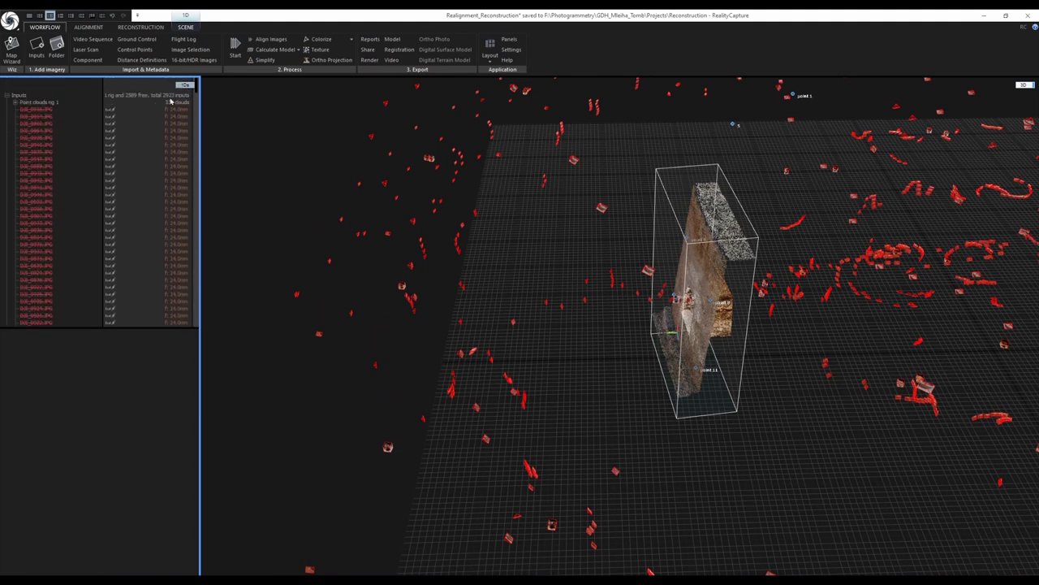
{"action": "left_click", "coordinate": [14, 103]}
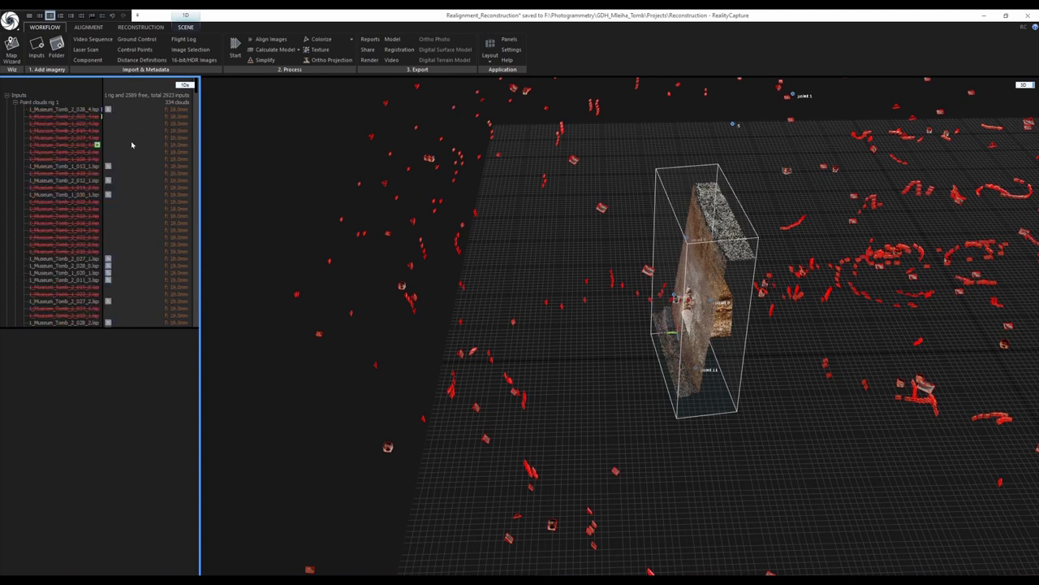
{"action": "mouse_move", "coordinate": [199, 91]}
{"action": "left_mouse_down"}
{"action": "mouse_move", "coordinate": [202, 115]}
{"action": "mouse_move", "coordinate": [202, 87]}
{"action": "left_mouse_up"}
{"action": "scroll", "coordinate": [600, 379], "scroll_direction": "down", "scroll_amount": 2}
{"action": "scroll", "coordinate": [598, 380], "scroll_direction": "up", "scroll_amount": 2}
Examine the clipped wall section and the surrounding enabled and disabled inputs from several angles
{"action": "left_click_drag", "start_coordinate": [599, 381], "coordinate": [764, 457]}
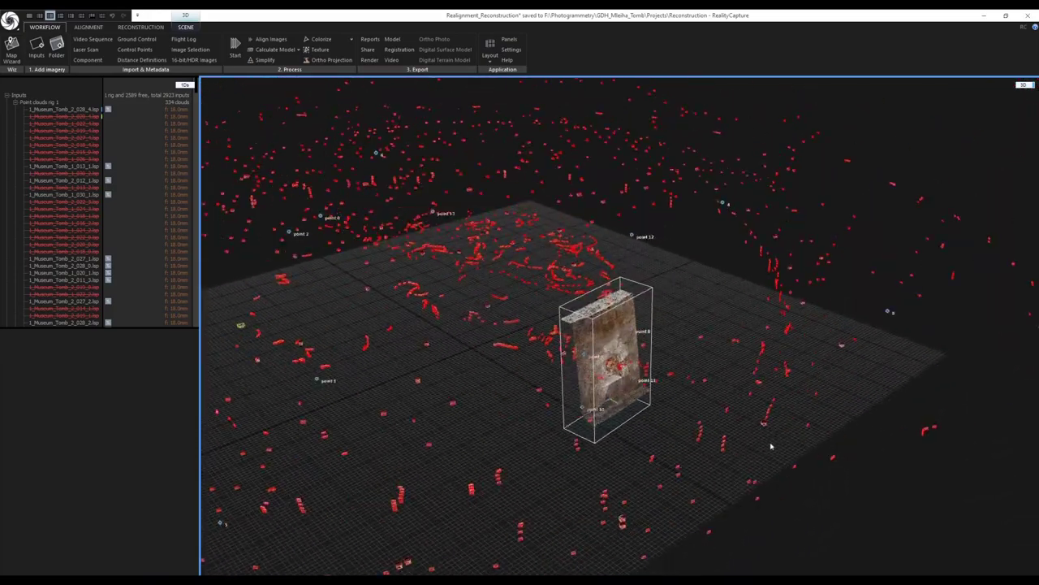
{"action": "left_click_drag", "start_coordinate": [640, 478], "coordinate": [656, 483]}
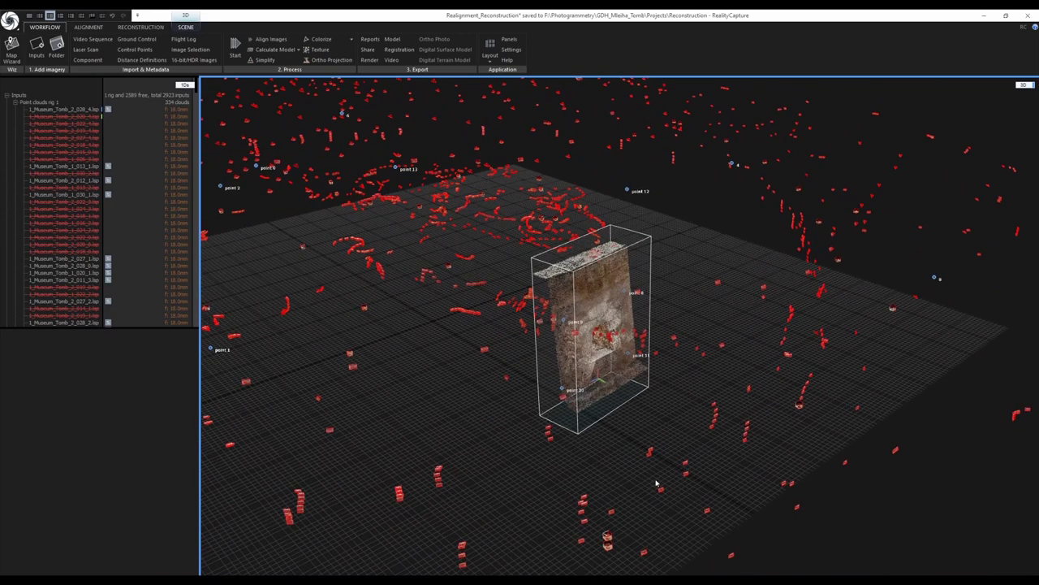
{"action": "left_click_drag", "start_coordinate": [674, 440], "coordinate": [524, 448]}
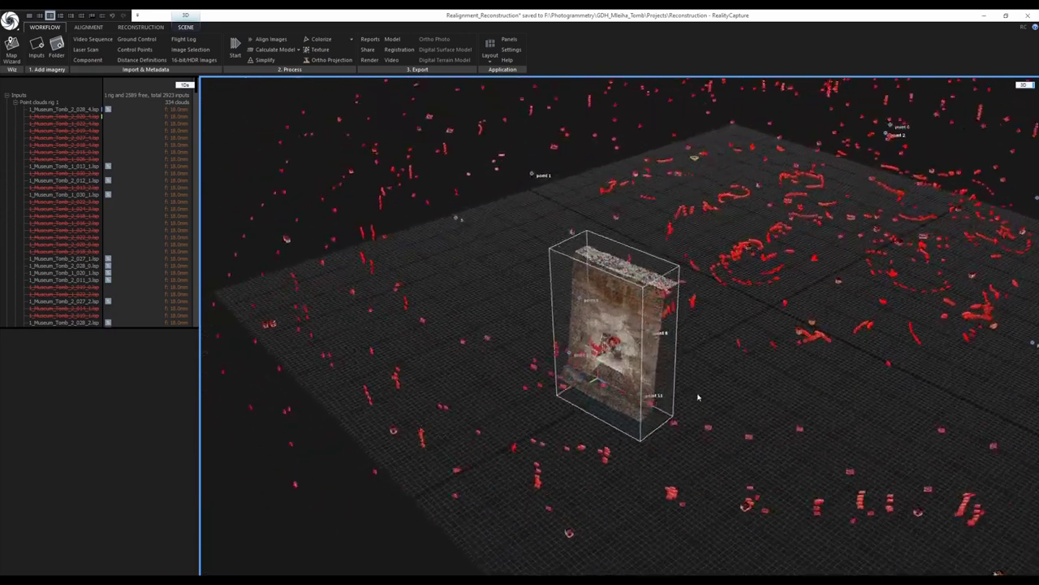
{"action": "left_click_drag", "start_coordinate": [625, 362], "coordinate": [620, 403]}
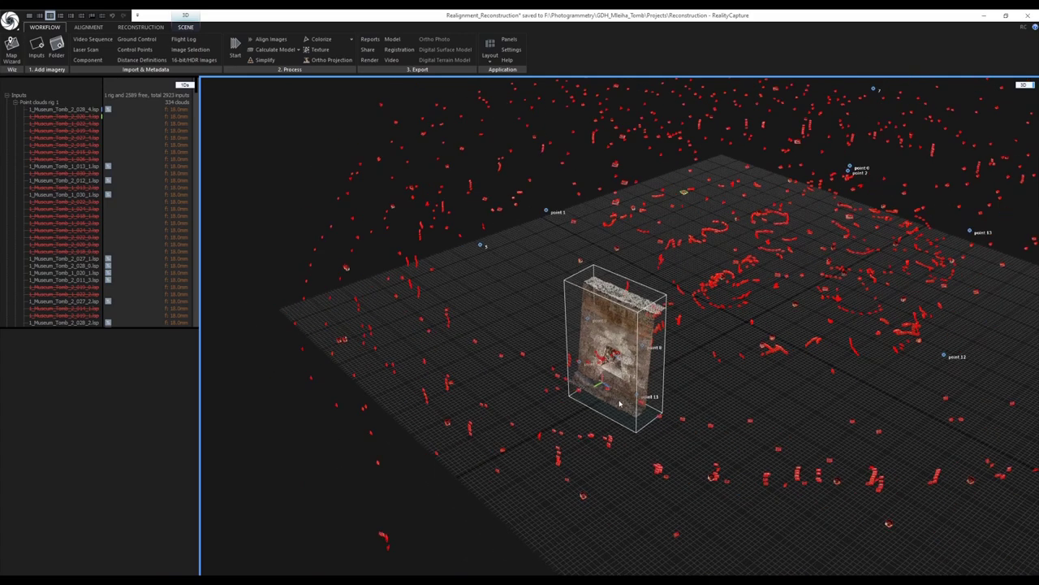
{"action": "left_click_drag", "start_coordinate": [692, 342], "coordinate": [606, 367]}
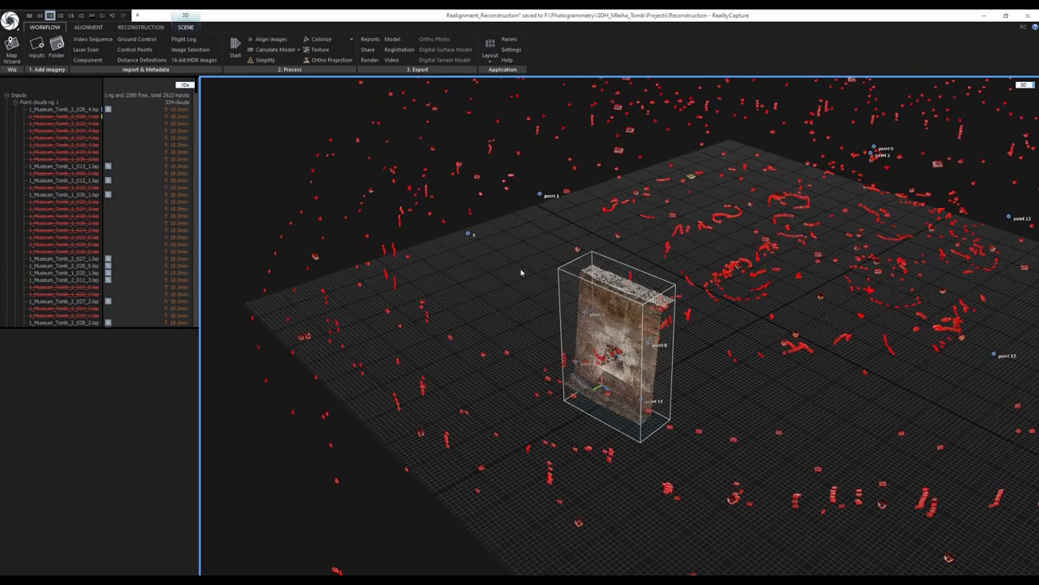
{"action": "left_click_drag", "start_coordinate": [533, 393], "coordinate": [438, 213]}
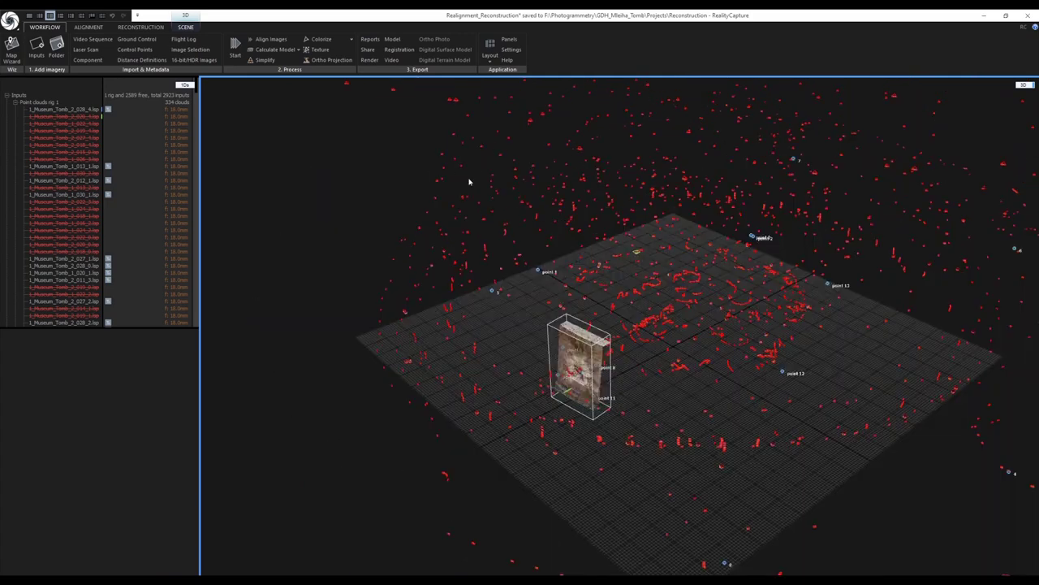
{"action": "scroll", "coordinate": [595, 365], "scroll_direction": "up", "scroll_amount": 4}
{"action": "scroll", "coordinate": [557, 413], "scroll_direction": "down", "scroll_amount": 1}
{"action": "left_click_drag", "start_coordinate": [548, 418], "coordinate": [586, 407]}
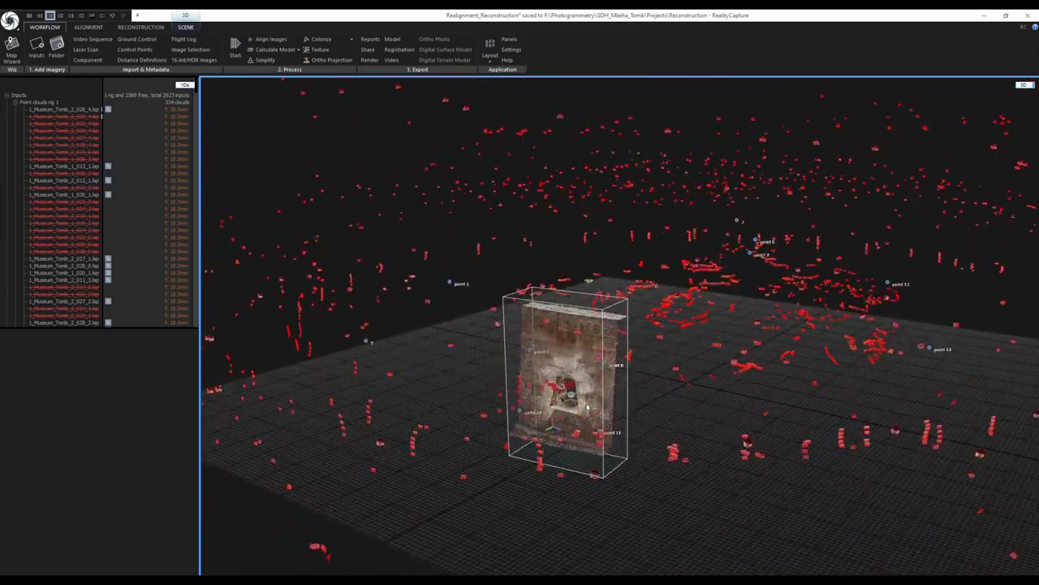
Collapse the input lists and display the "Lasers only test" model around the wall opening
{"action": "left_click", "coordinate": [15, 103]}
{"action": "left_click", "coordinate": [6, 96]}
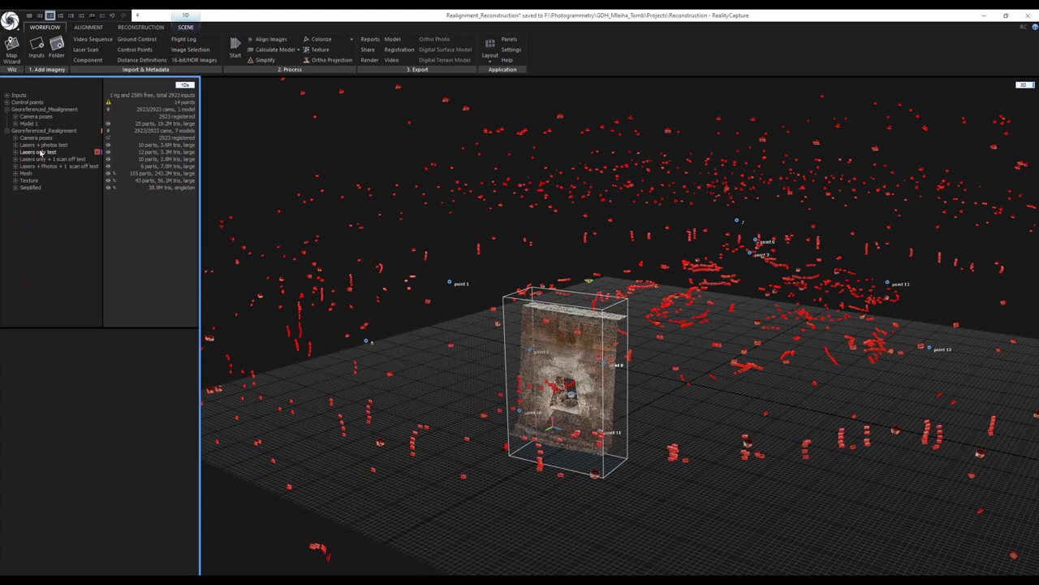
{"action": "left_click", "coordinate": [108, 151]}
{"action": "scroll", "coordinate": [554, 397], "scroll_direction": "up", "scroll_amount": 4}
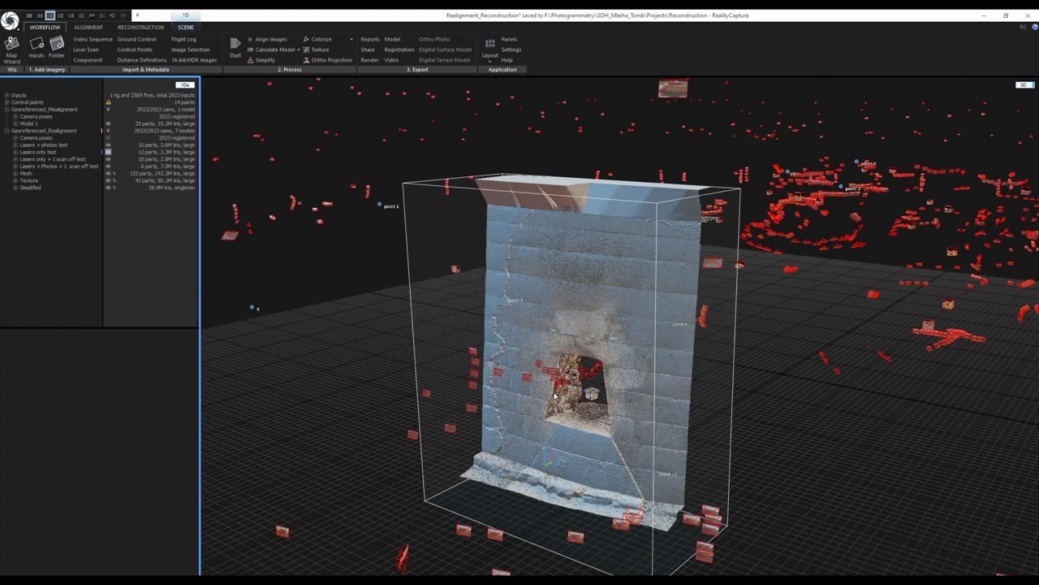
{"action": "left_click_drag", "start_coordinate": [553, 393], "coordinate": [593, 373]}
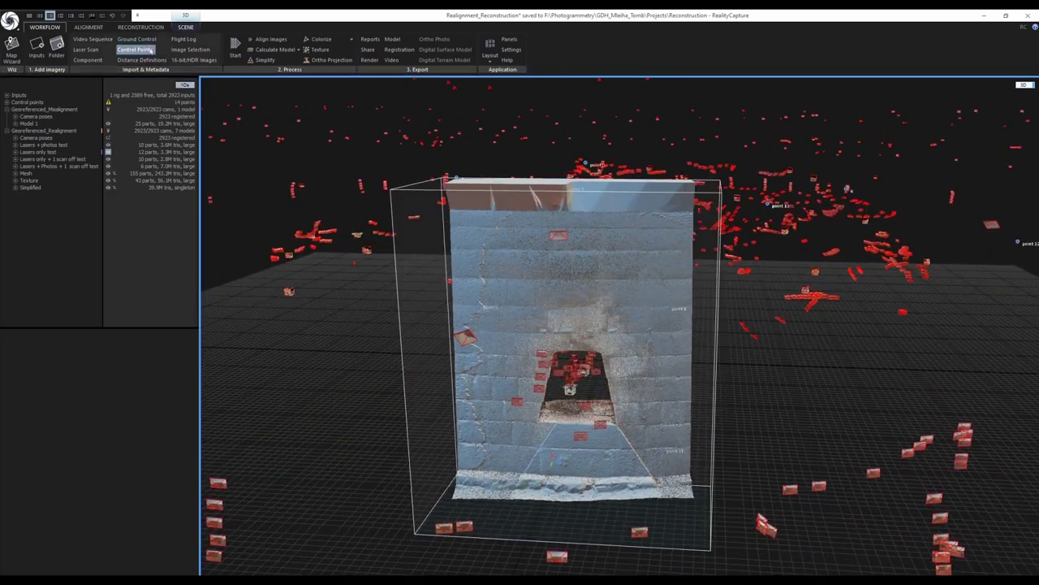
Hide the tie points in the scene and inspect the bare mesh of the wall opening
{"action": "left_click", "coordinate": [187, 28]}
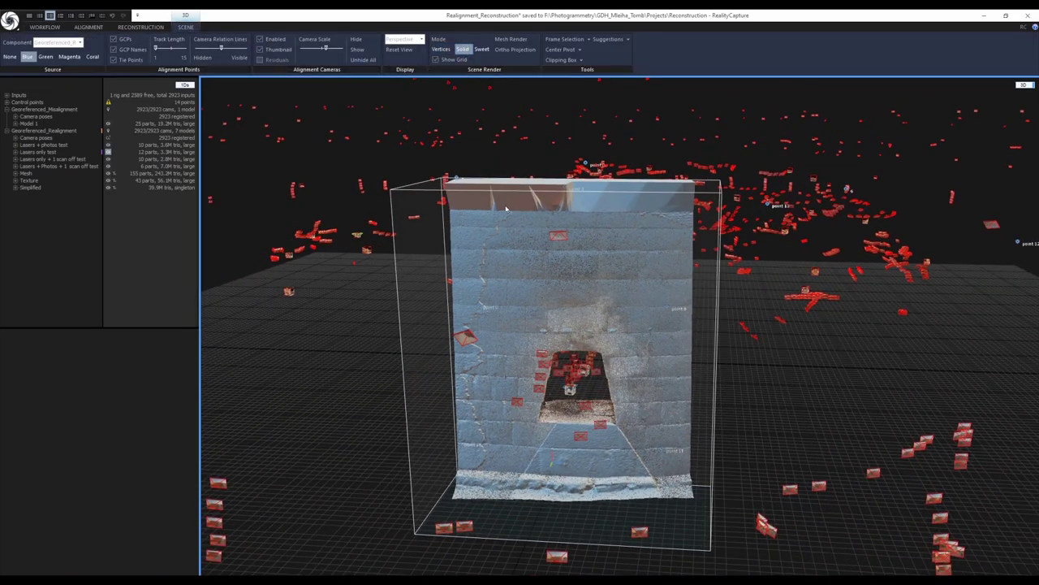
{"action": "mouse_move", "coordinate": [556, 272]}
{"action": "left_mouse_down"}
{"action": "mouse_move", "coordinate": [638, 283]}
{"action": "mouse_move", "coordinate": [538, 279]}
{"action": "left_mouse_up"}
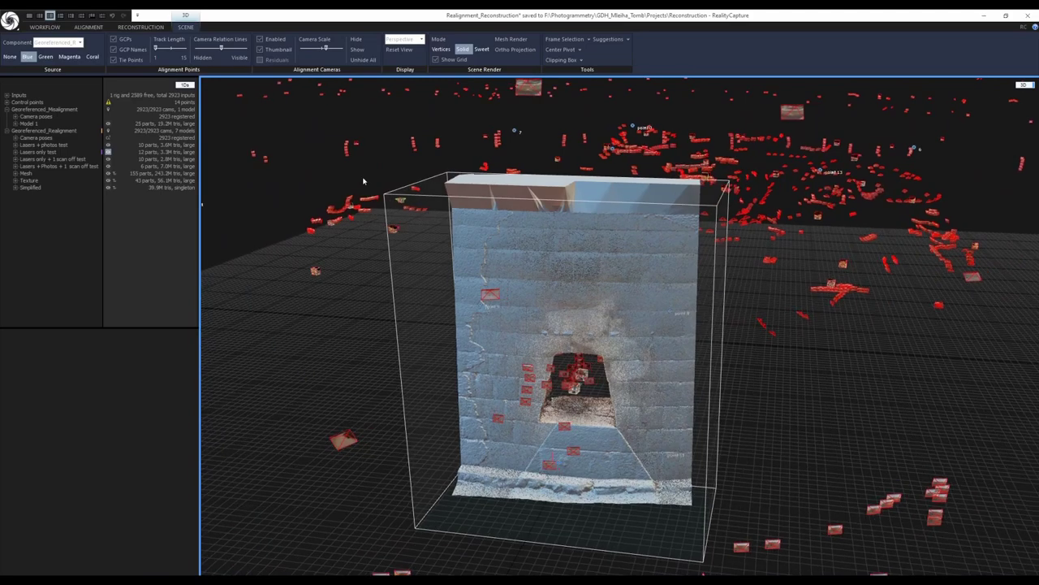
{"action": "left_click", "coordinate": [114, 61]}
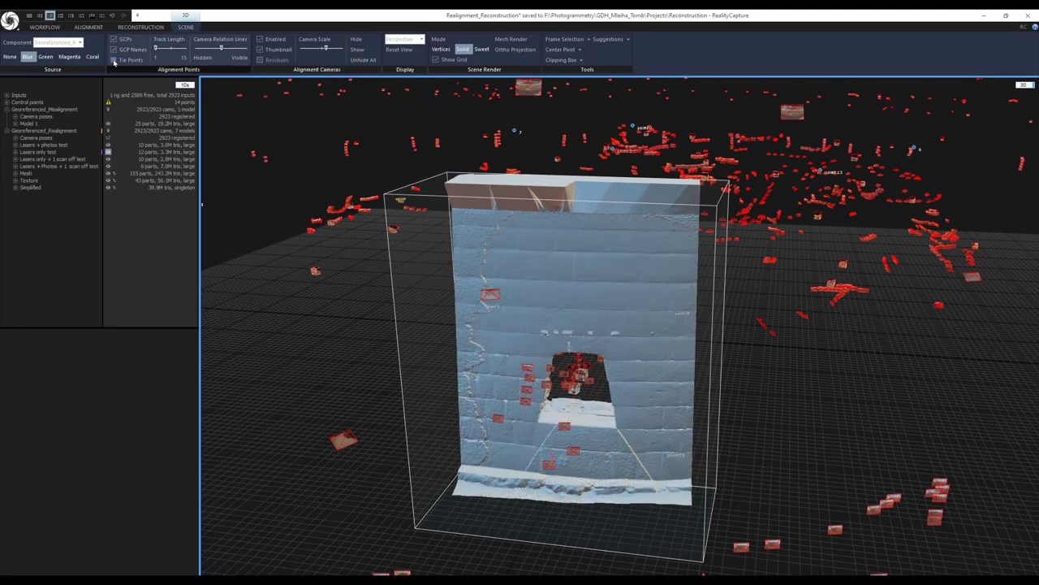
{"action": "left_click_drag", "start_coordinate": [552, 382], "coordinate": [463, 237]}
{"action": "scroll", "coordinate": [545, 338], "scroll_direction": "up", "scroll_amount": 3}
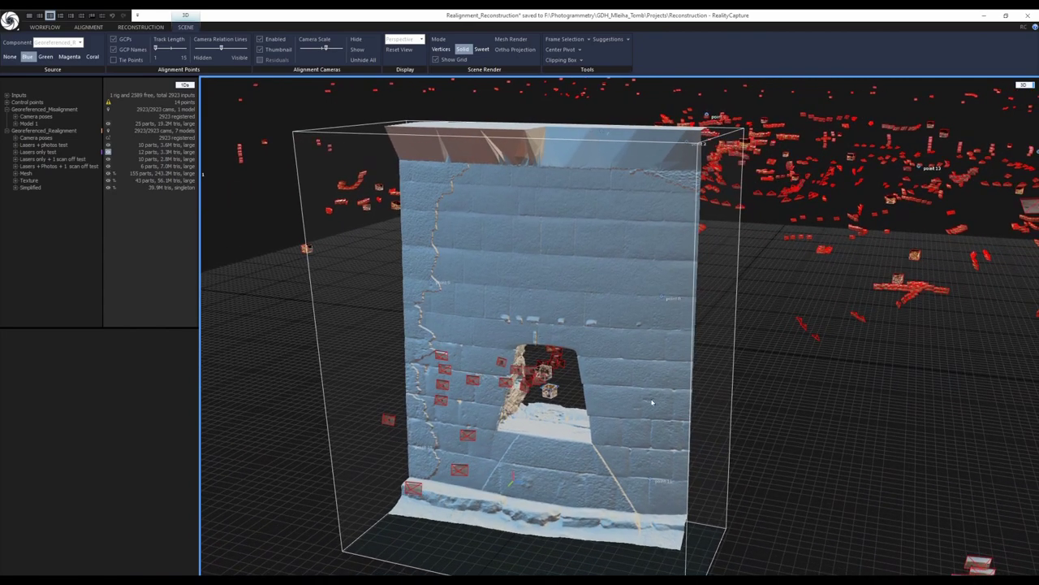
{"action": "left_click_drag", "start_coordinate": [526, 283], "coordinate": [515, 316]}
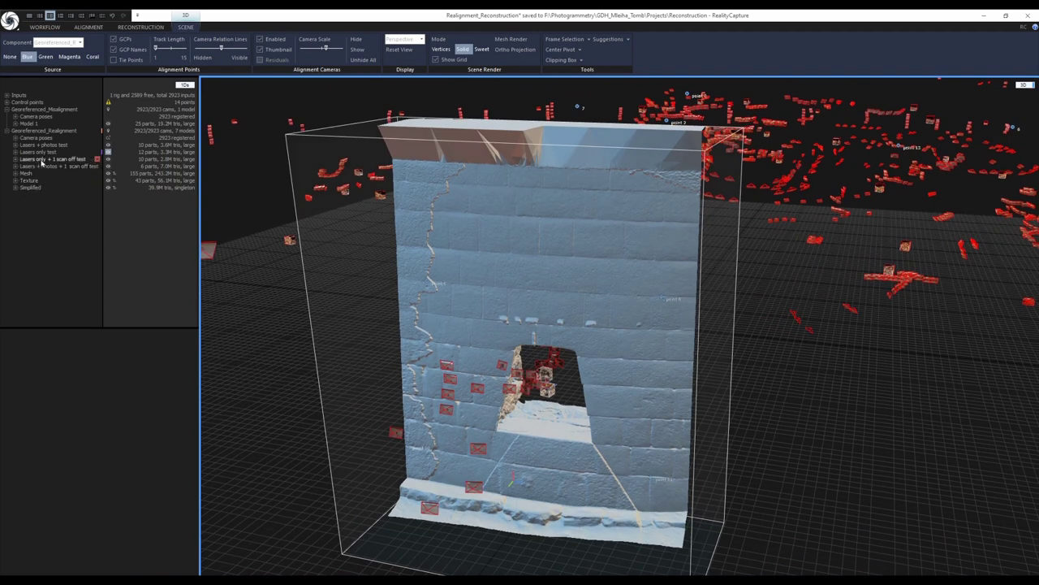
Display the "Lasers only + 1 scan off test" model and inspect its wall surface and opening from several angles
{"action": "left_click", "coordinate": [108, 159]}
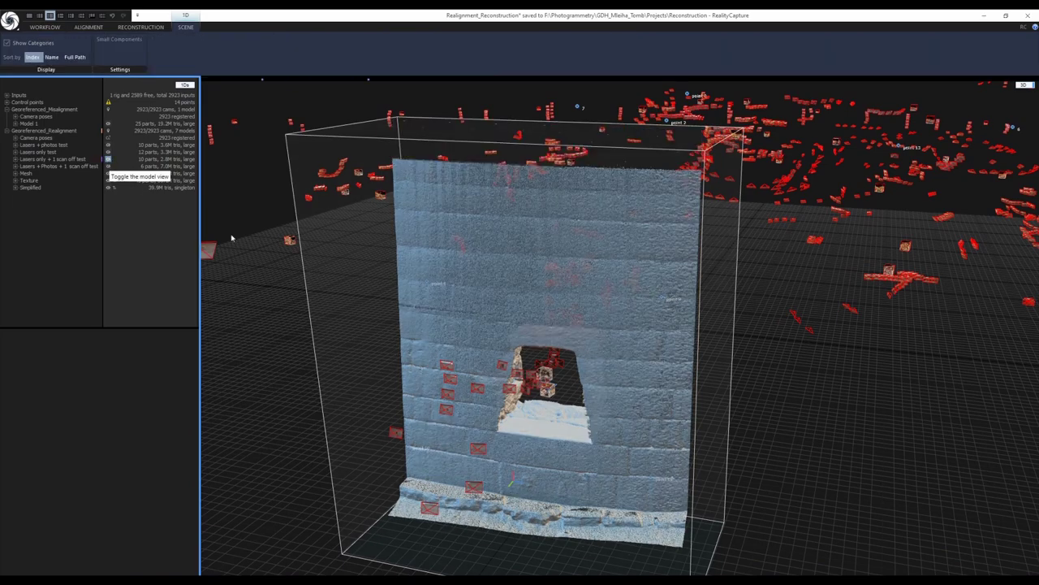
{"action": "scroll", "coordinate": [476, 383], "scroll_direction": "down", "scroll_amount": 2}
{"action": "scroll", "coordinate": [476, 383], "scroll_direction": "up", "scroll_amount": 2}
{"action": "left_click_drag", "start_coordinate": [488, 374], "coordinate": [569, 355]}
{"action": "scroll", "coordinate": [570, 355], "scroll_direction": "down", "scroll_amount": 8}
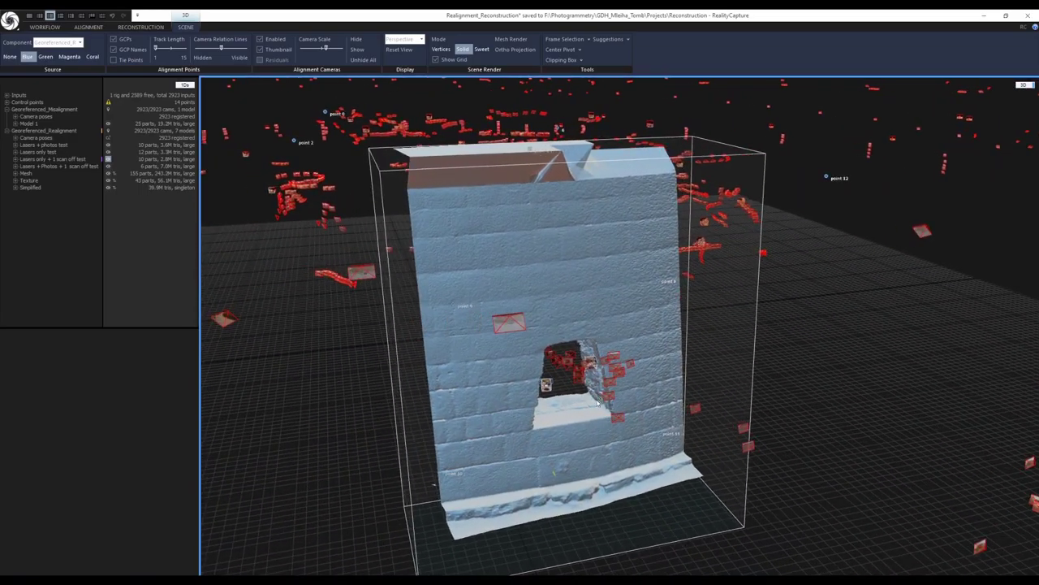
{"action": "scroll", "coordinate": [597, 401], "scroll_direction": "up", "scroll_amount": 1}
{"action": "left_click_drag", "start_coordinate": [632, 404], "coordinate": [600, 403]}
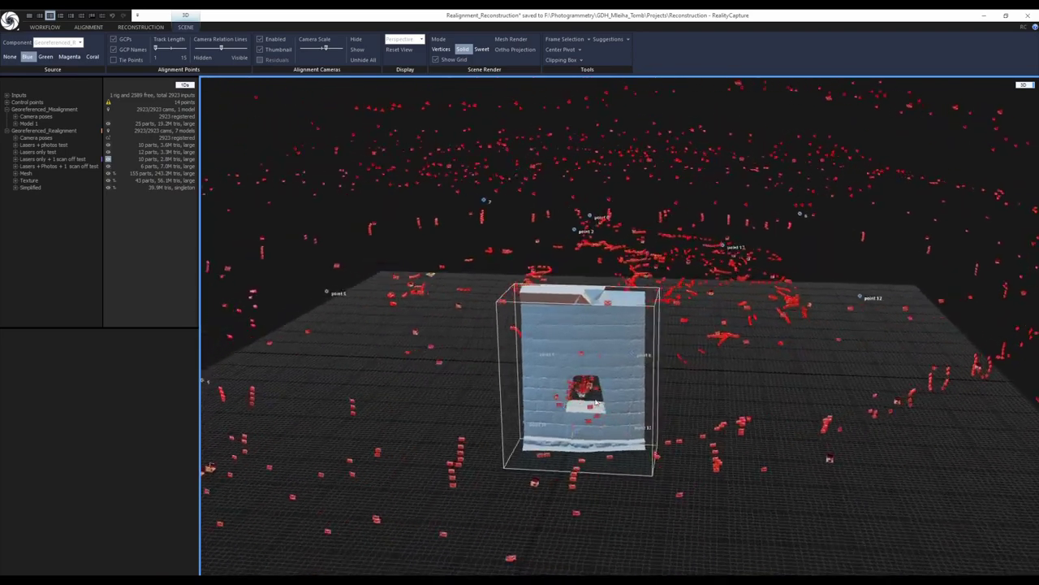
{"action": "scroll", "coordinate": [609, 360], "scroll_direction": "up", "scroll_amount": 4}
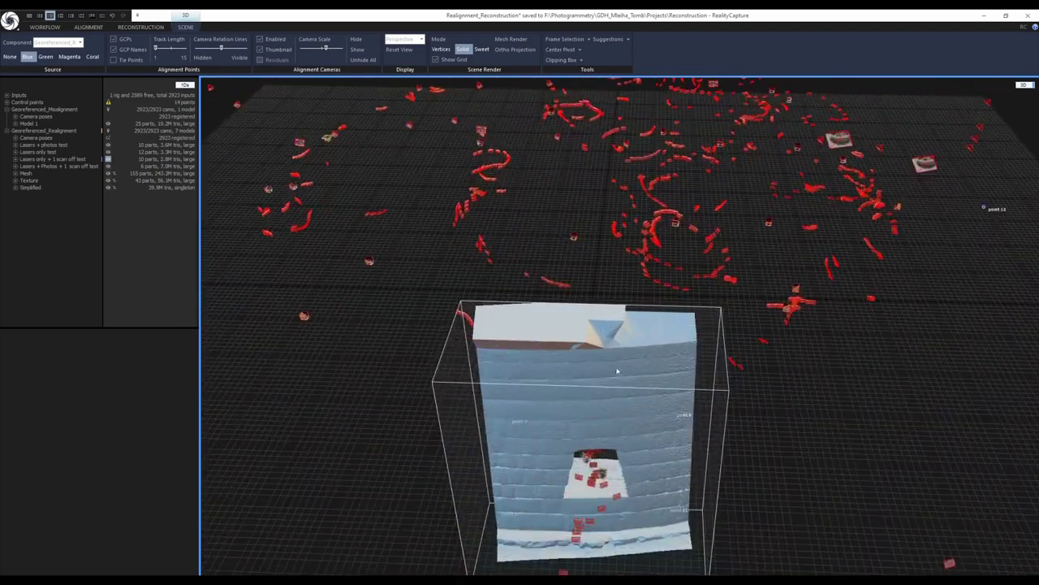
{"action": "left_click_drag", "start_coordinate": [613, 336], "coordinate": [519, 321]}
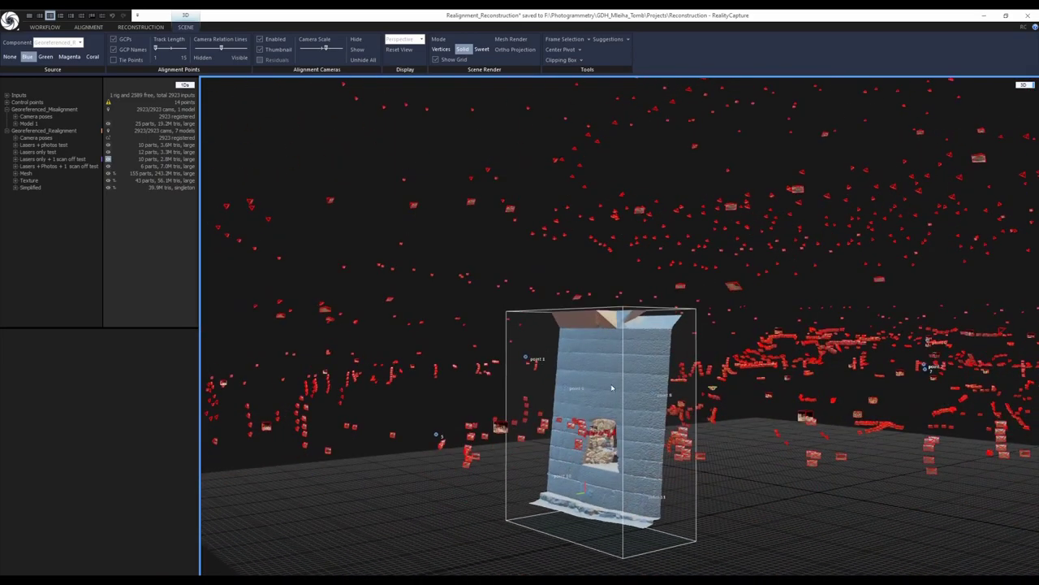
Examine the laser-only wall test model from the front, from above and at a distance within the surrounding camera positions
{"action": "left_click_drag", "start_coordinate": [274, 430], "coordinate": [372, 434]}
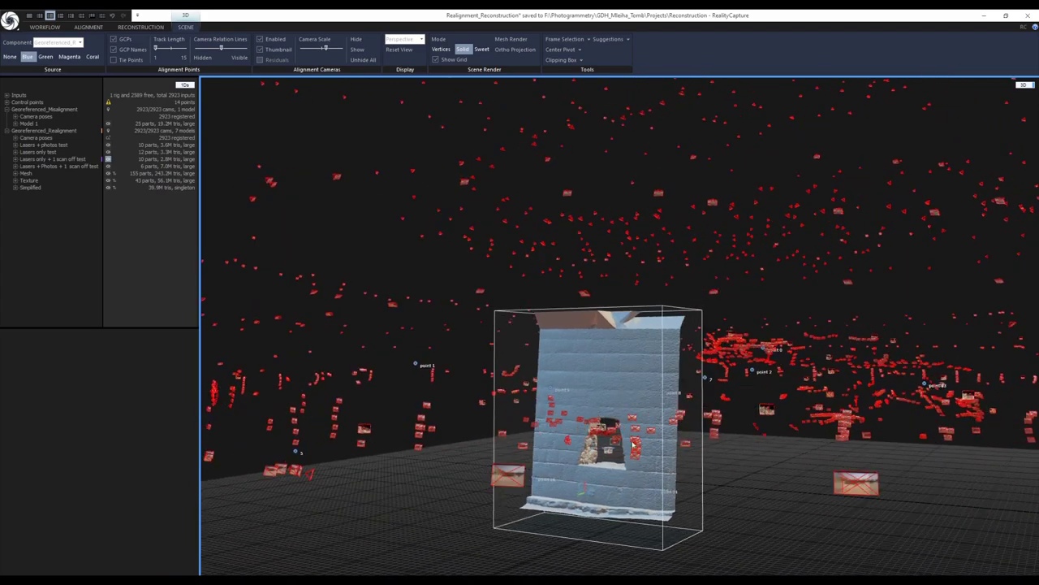
{"action": "left_click_drag", "start_coordinate": [648, 358], "coordinate": [633, 343]}
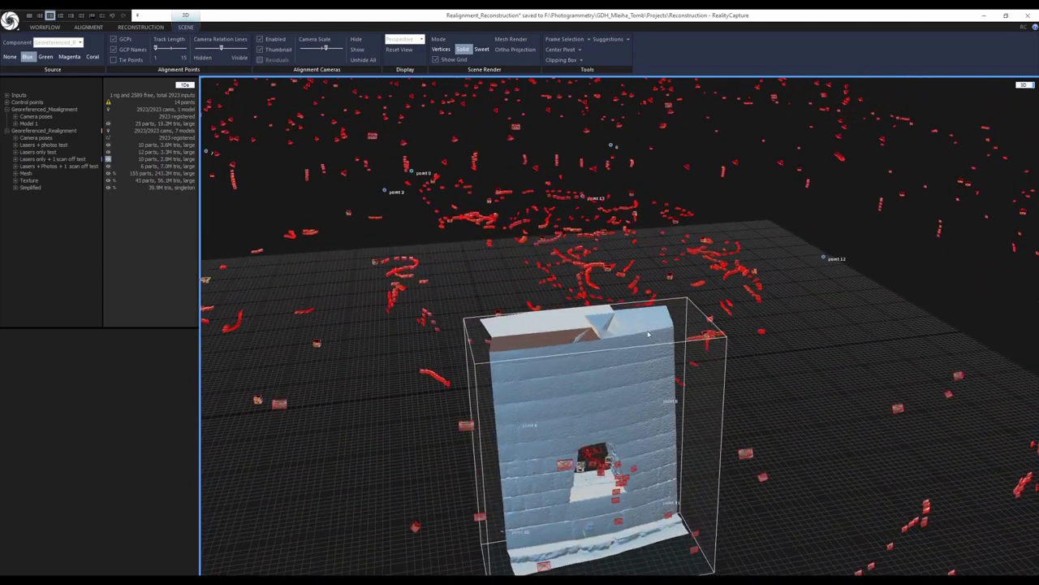
{"action": "scroll", "coordinate": [574, 344], "scroll_direction": "down", "scroll_amount": 7}
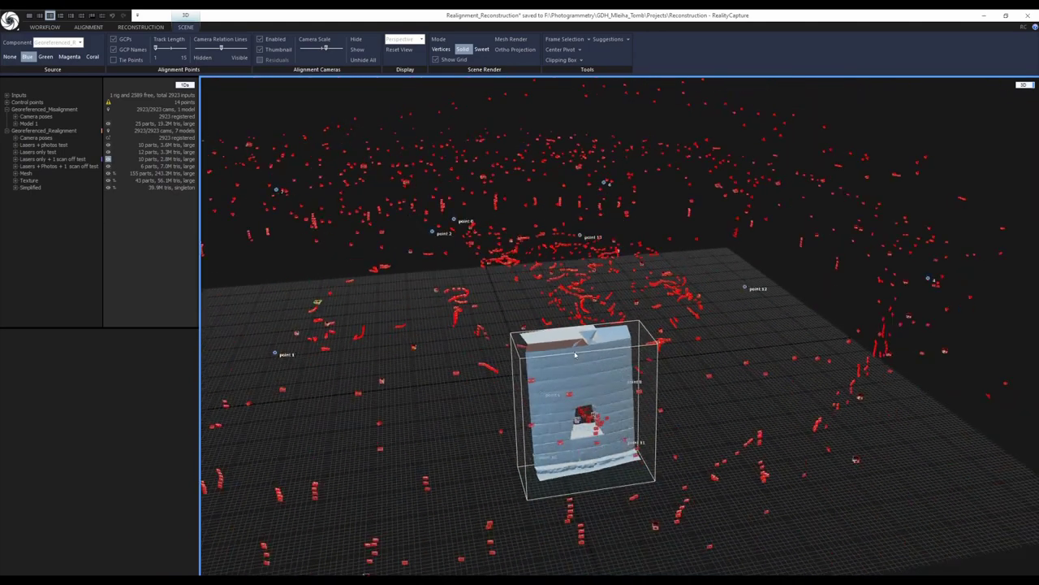
{"action": "left_click_drag", "start_coordinate": [577, 357], "coordinate": [583, 373]}
{"action": "scroll", "coordinate": [583, 374], "scroll_direction": "up", "scroll_amount": 8}
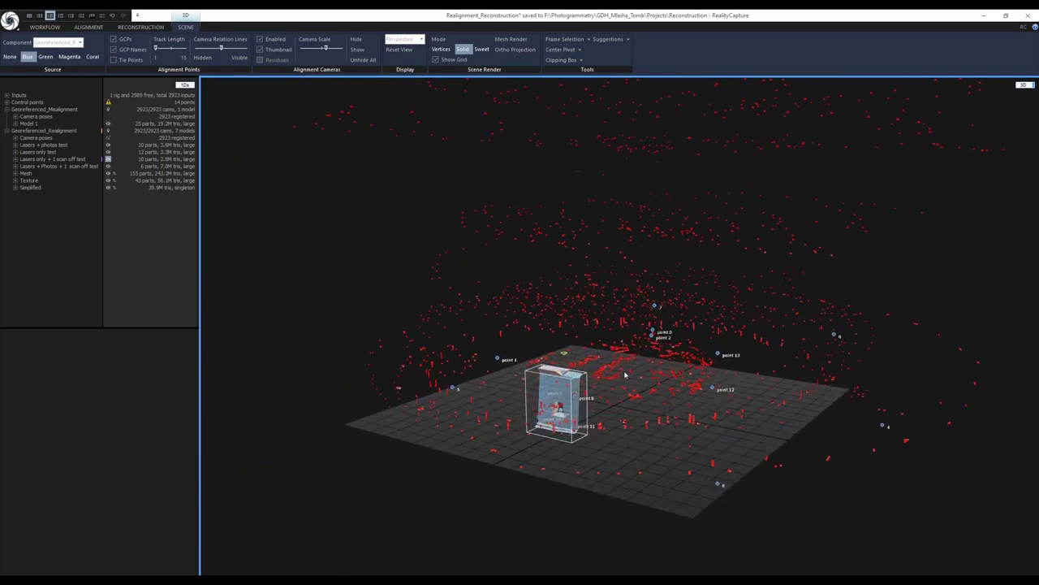
{"action": "scroll", "coordinate": [582, 419], "scroll_direction": "down", "scroll_amount": 2}
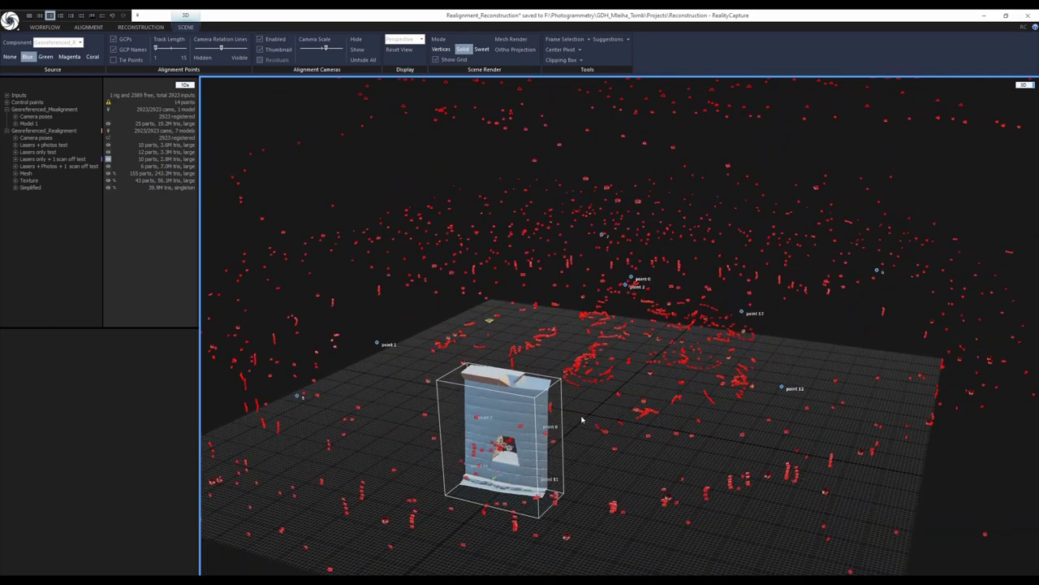
{"action": "scroll", "coordinate": [581, 420], "scroll_direction": "down", "scroll_amount": 2}
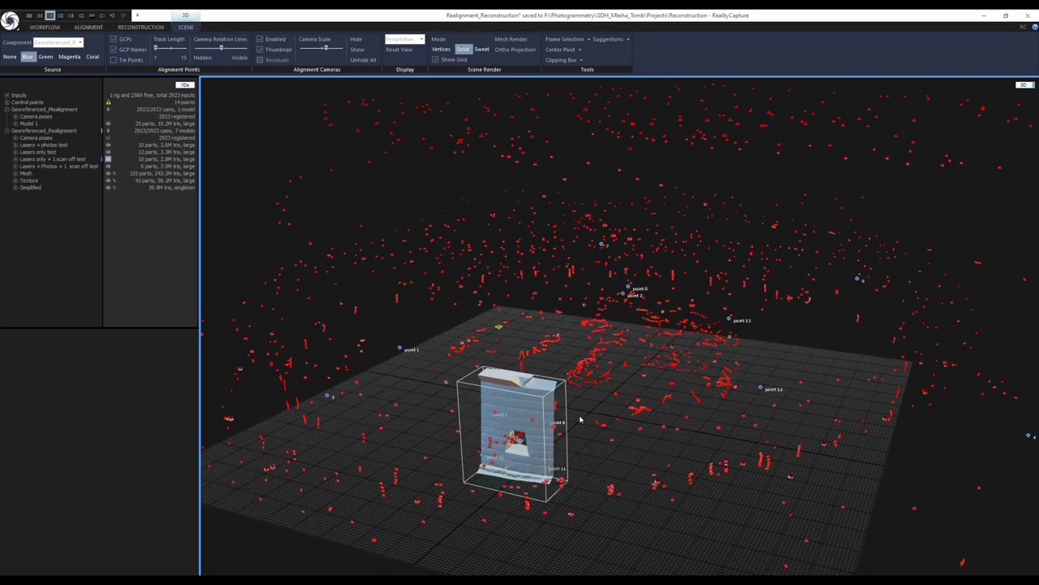
Clear the clipping box, show the tie points again and hide the "Lasers only + 1 scan off test" model
{"action": "left_click", "coordinate": [580, 60]}
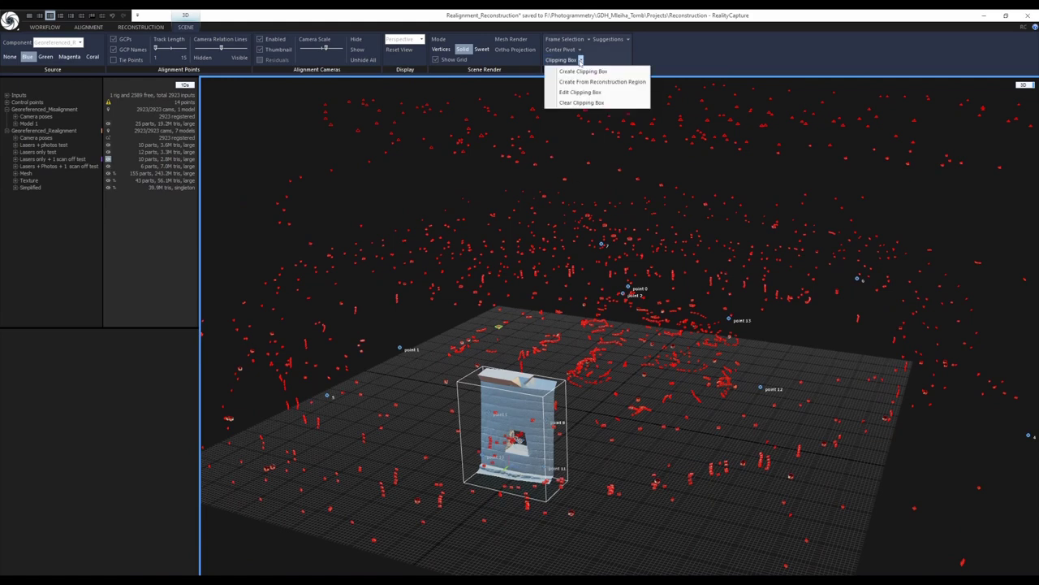
{"action": "left_click", "coordinate": [594, 103]}
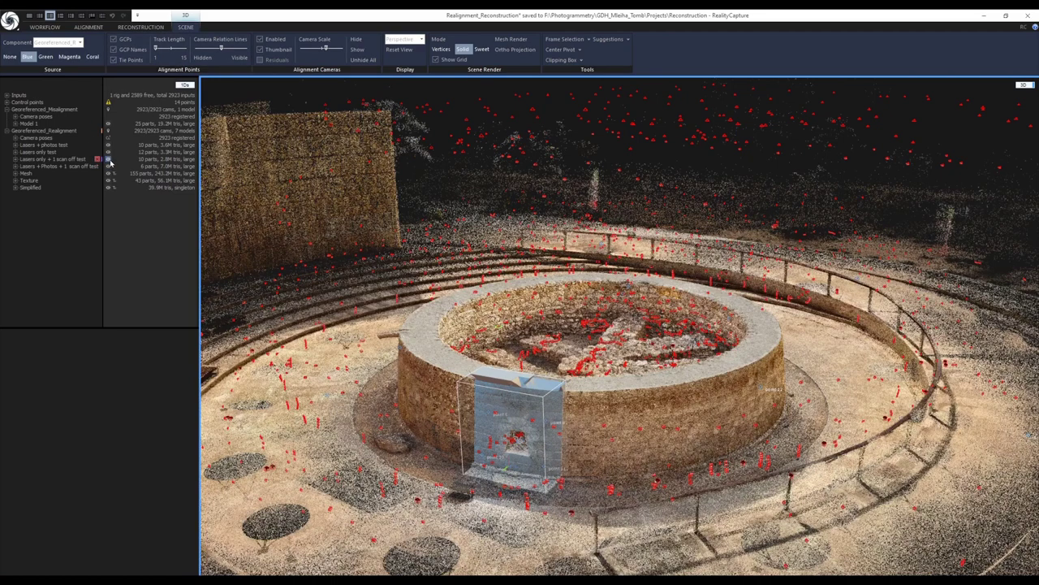
{"action": "left_click", "coordinate": [109, 160]}
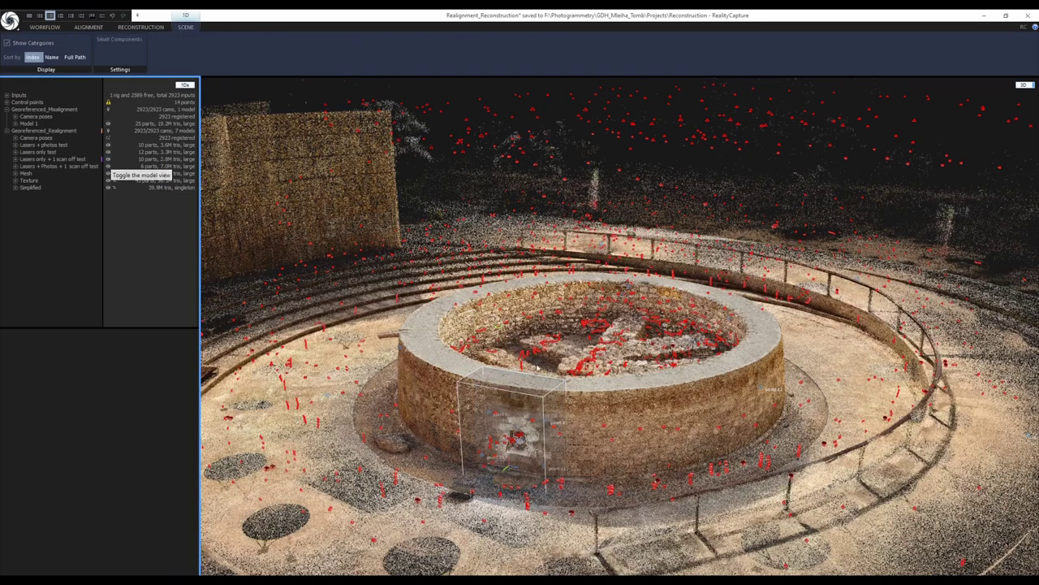
{"action": "scroll", "coordinate": [489, 364], "scroll_direction": "down", "scroll_amount": 1}
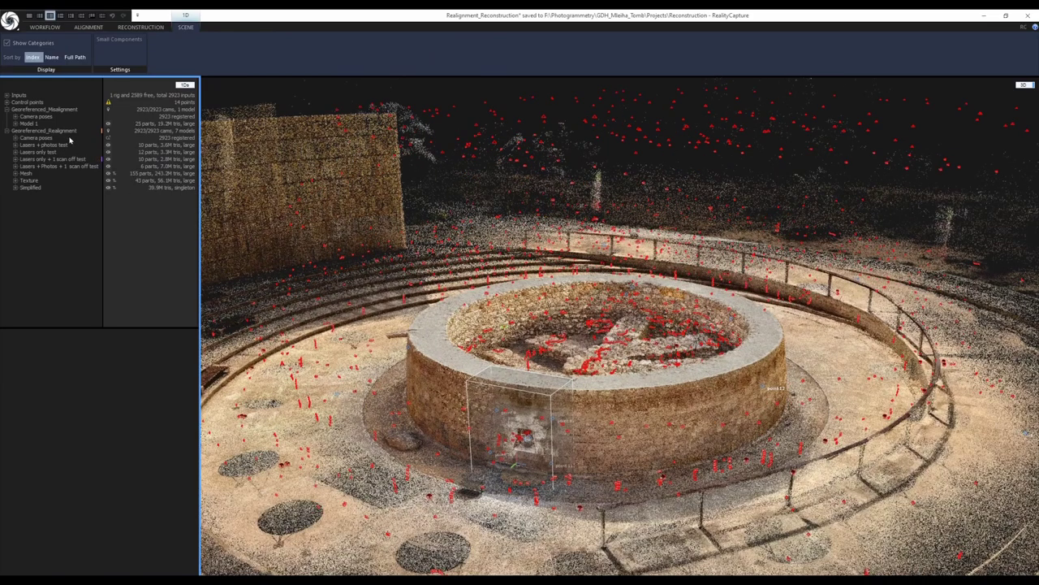
{"action": "scroll", "coordinate": [523, 372], "scroll_direction": "down", "scroll_amount": 3}
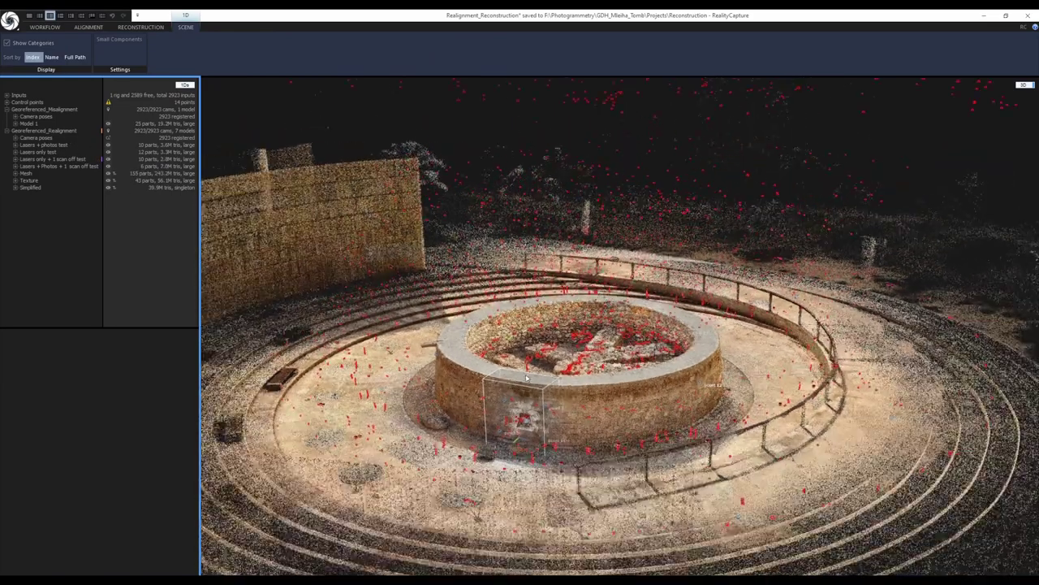
{"action": "left_click_drag", "start_coordinate": [525, 374], "coordinate": [532, 357]}
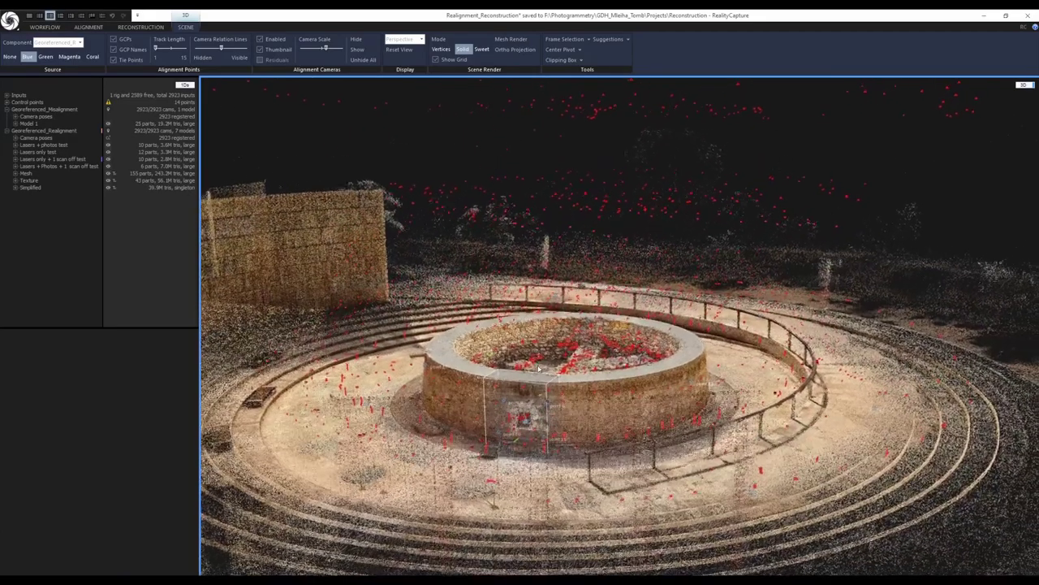
{"action": "left_click", "coordinate": [45, 109]}
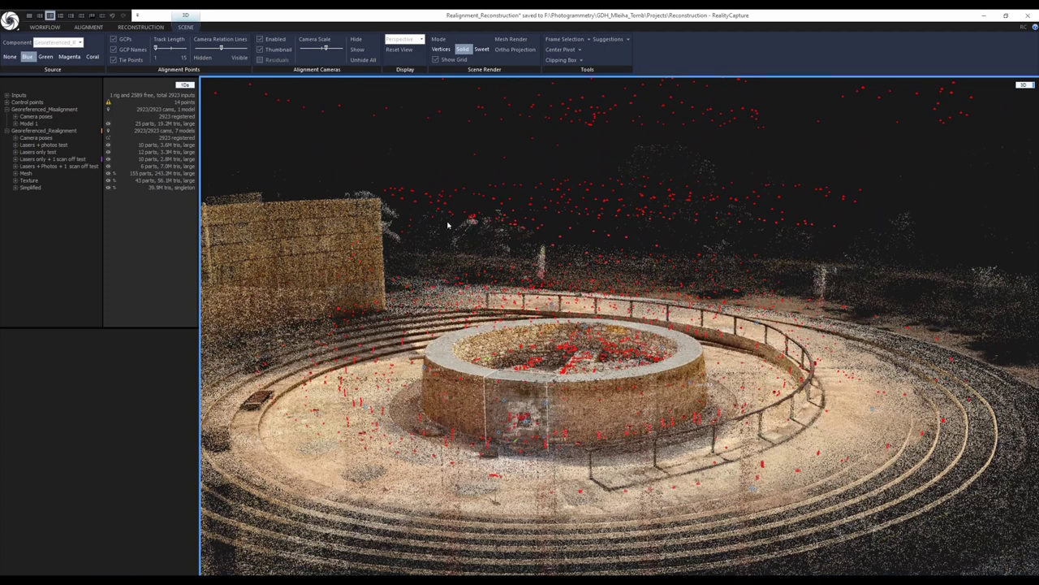
Expand the project inputs and select every laser scan in Point clouds rig 1
{"action": "left_click", "coordinate": [8, 102]}
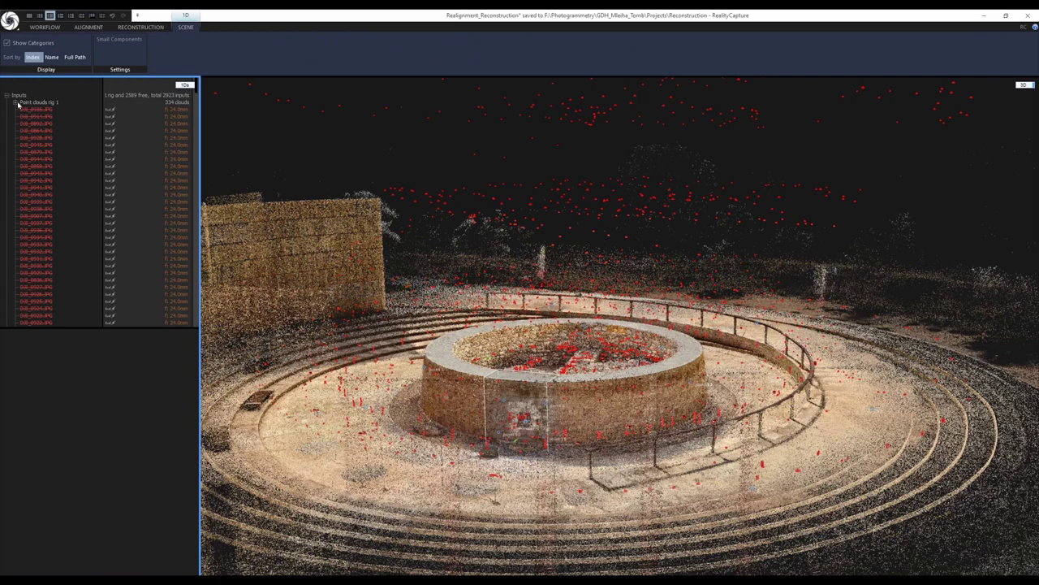
{"action": "left_click", "coordinate": [17, 104]}
{"action": "left_click", "coordinate": [56, 113]}
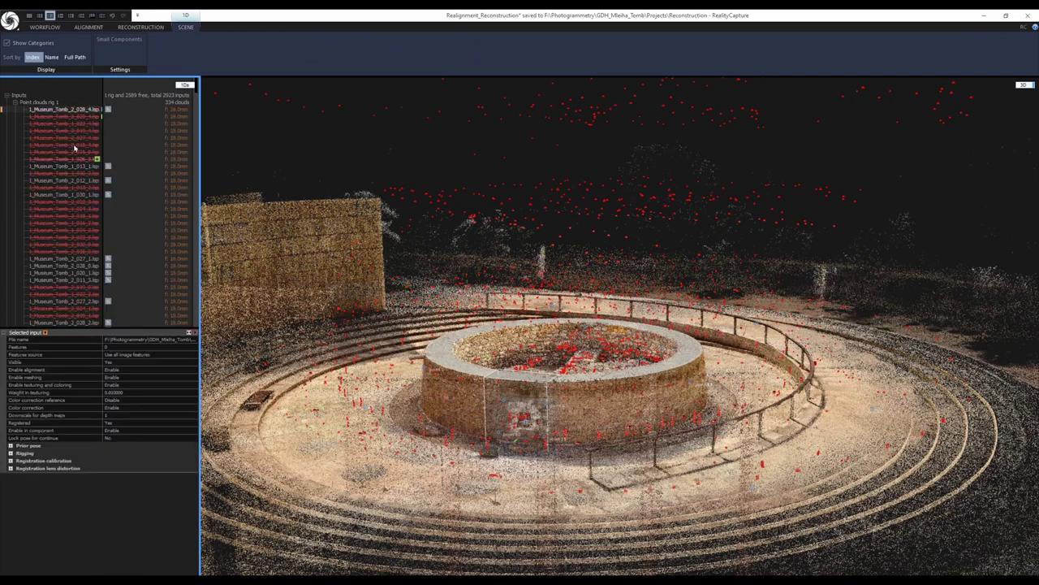
{"action": "scroll", "coordinate": [75, 231], "scroll_direction": "down", "scroll_amount": 3}
{"action": "scroll", "coordinate": [75, 230], "scroll_direction": "down", "scroll_amount": 12}
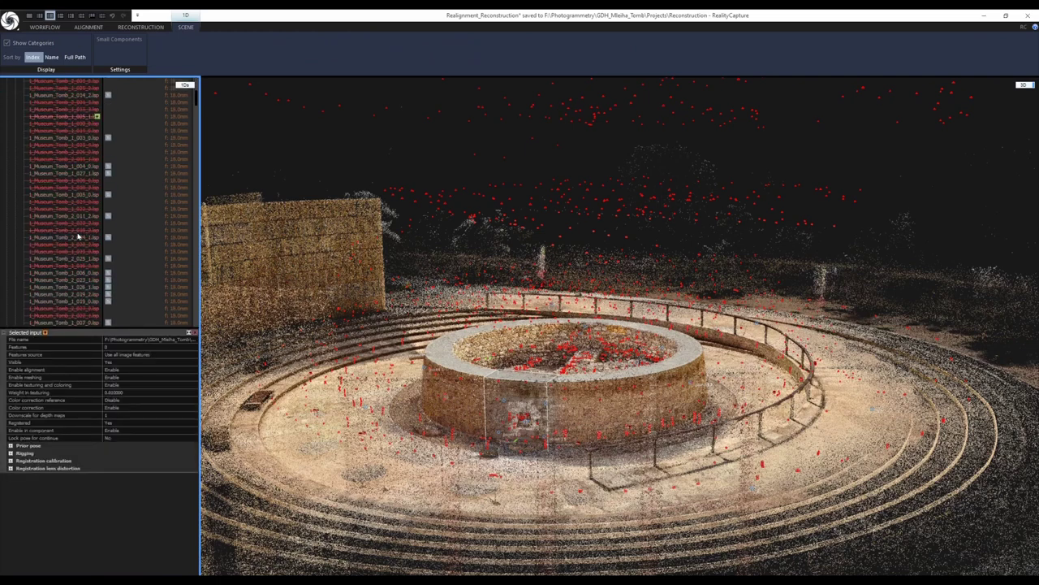
{"action": "scroll", "coordinate": [77, 240], "scroll_direction": "down", "scroll_amount": 5}
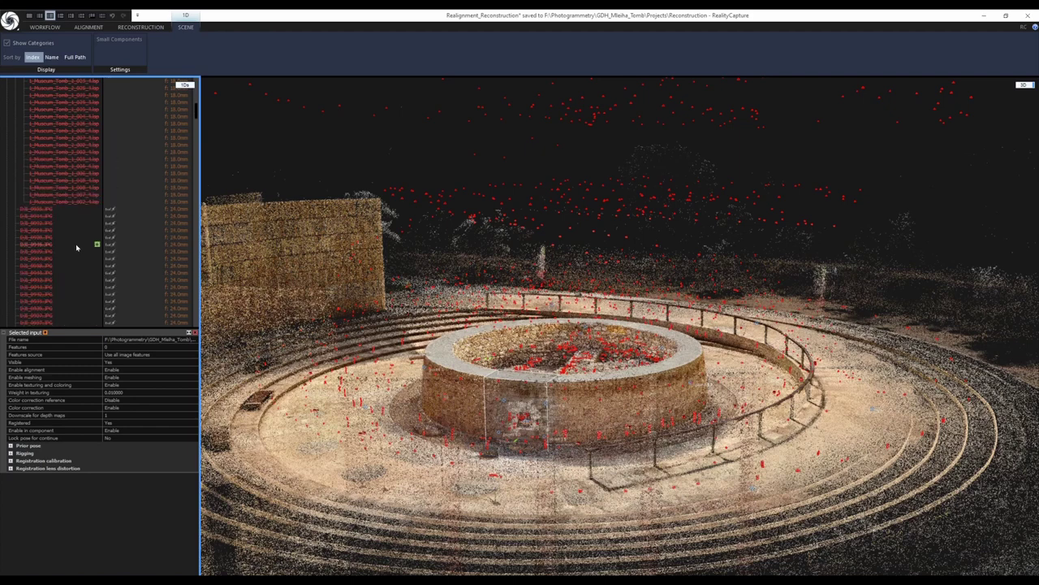
{"action": "left_click", "coordinate": [75, 203], "text": "shift"}
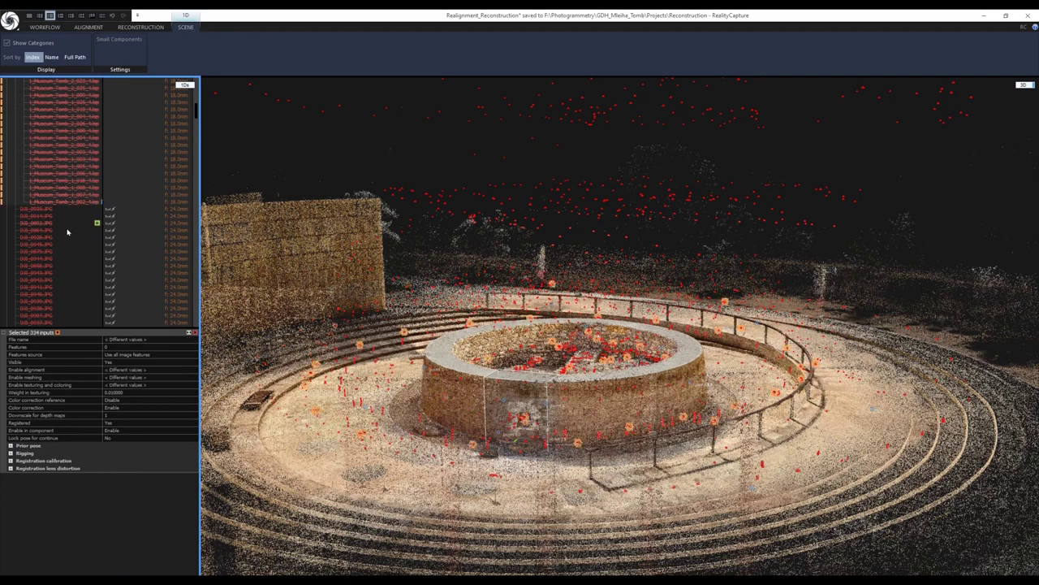
{"action": "scroll", "coordinate": [69, 227], "scroll_direction": "up", "scroll_amount": 8}
{"action": "scroll", "coordinate": [61, 273], "scroll_direction": "up", "scroll_amount": 8}
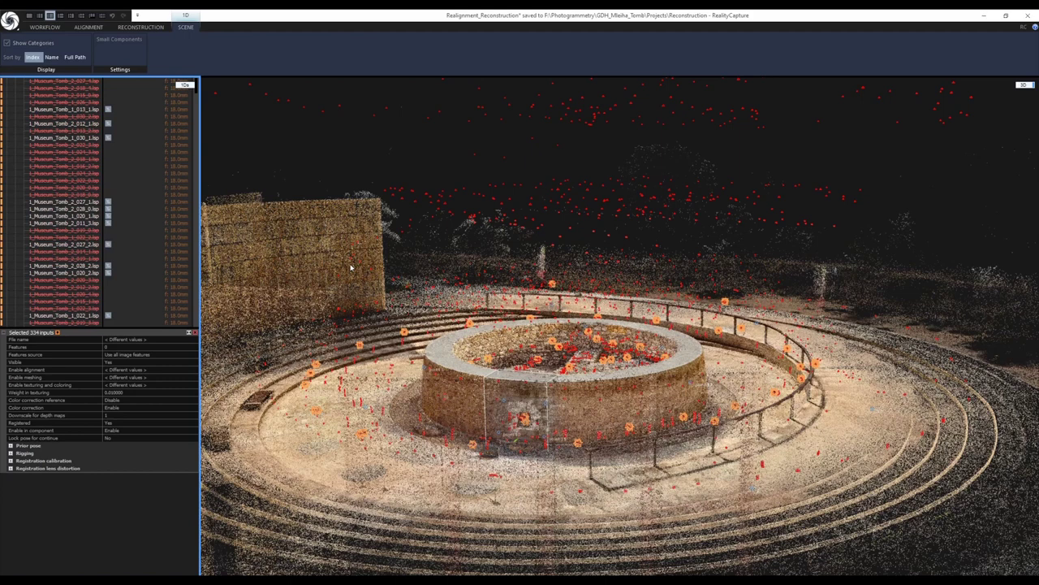
Enable all the selected laser scans for further processing and collapse the point cloud rig
{"action": "key", "text": "ctrl+r"}
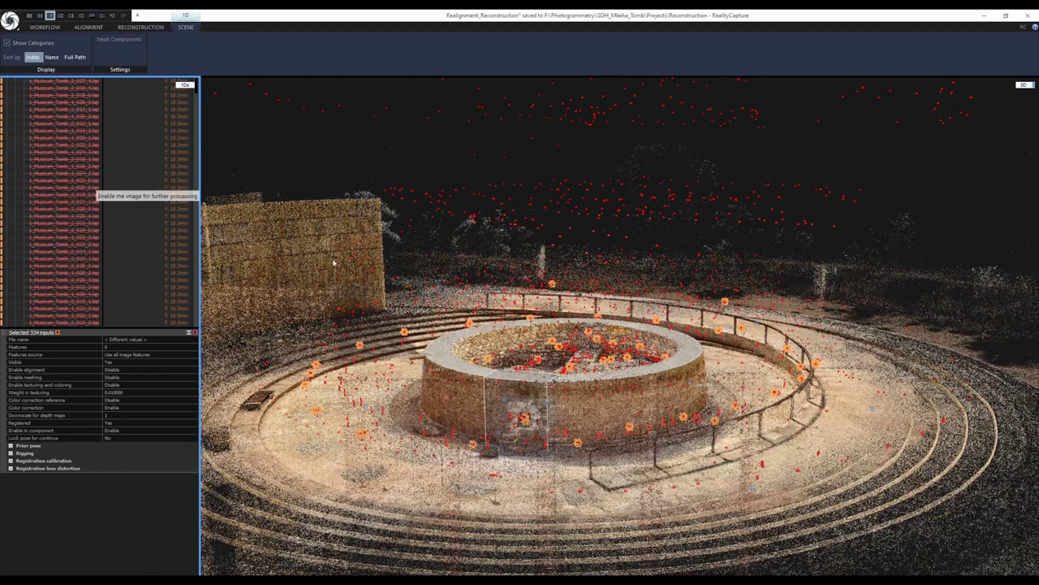
{"action": "key", "text": "ctrl+e"}
{"action": "scroll", "coordinate": [61, 268], "scroll_direction": "up", "scroll_amount": 3}
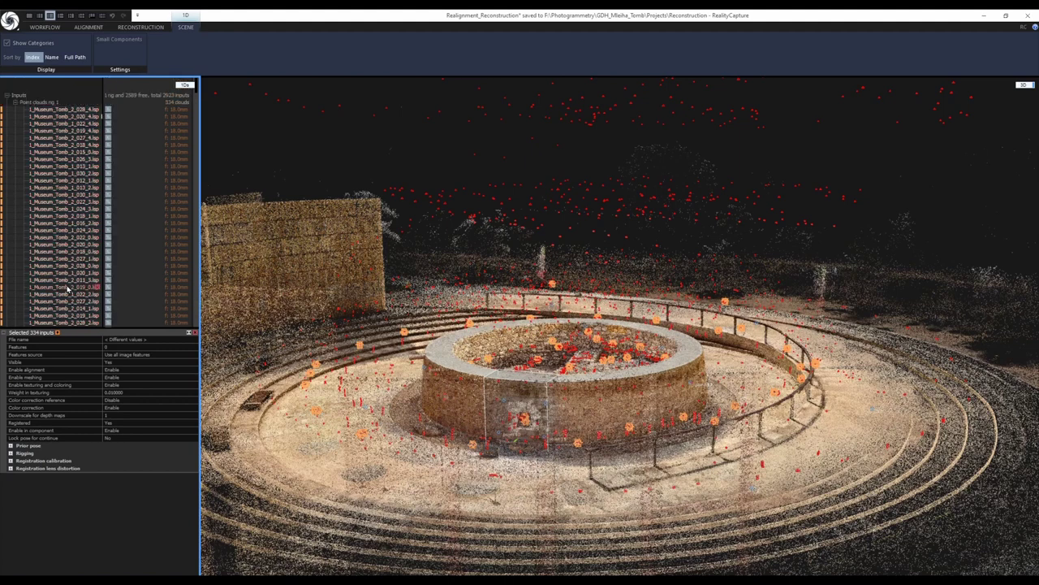
{"action": "left_click", "coordinate": [15, 102]}
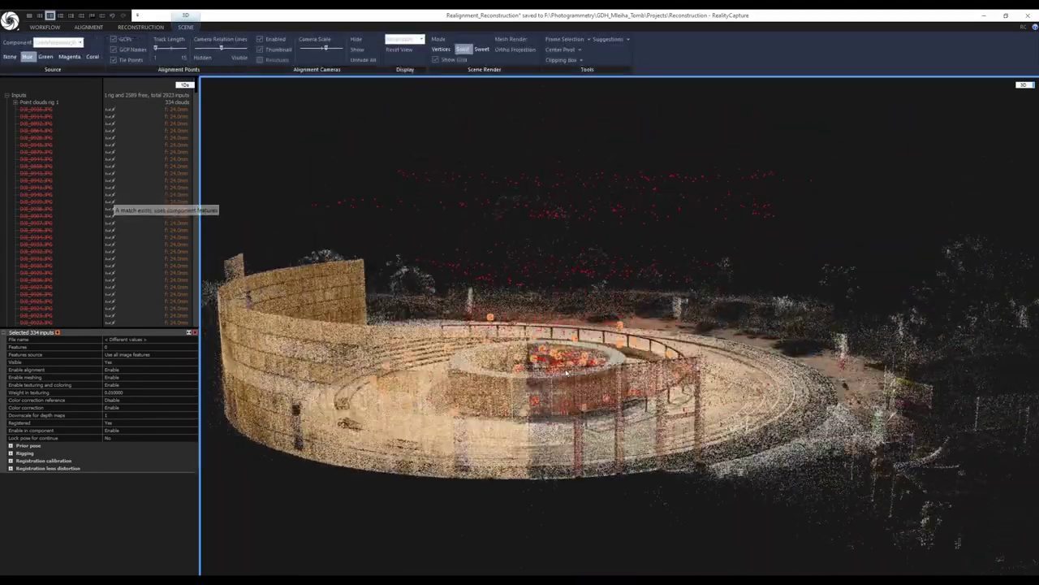
Load the image selection Maleha_Tomb_Drone_Images.imagelist and enable the selected drone images for processing
{"action": "left_click_drag", "start_coordinate": [566, 372], "coordinate": [589, 252]}
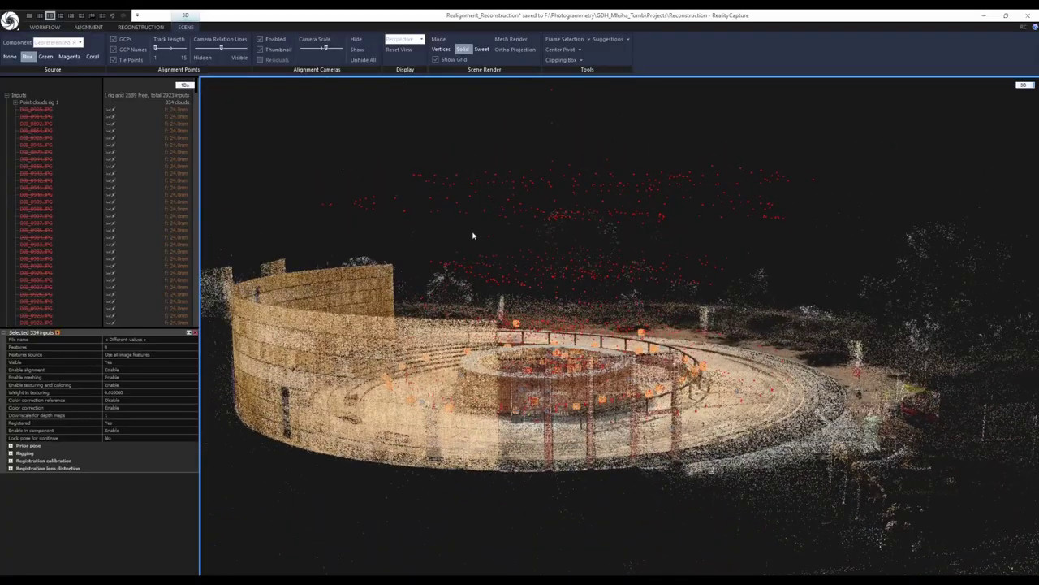
{"action": "left_click", "coordinate": [46, 27]}
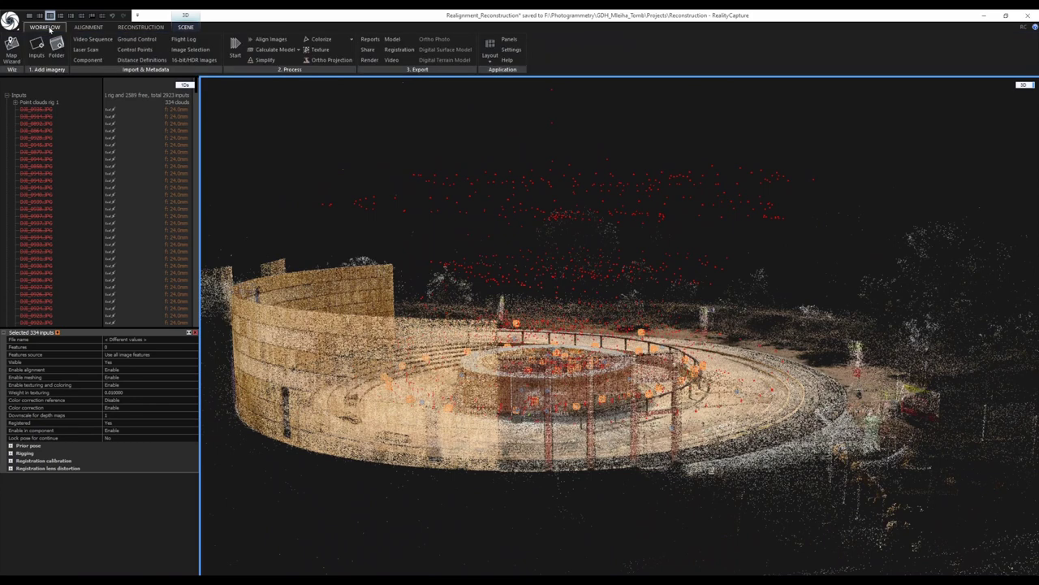
{"action": "left_click", "coordinate": [192, 50]}
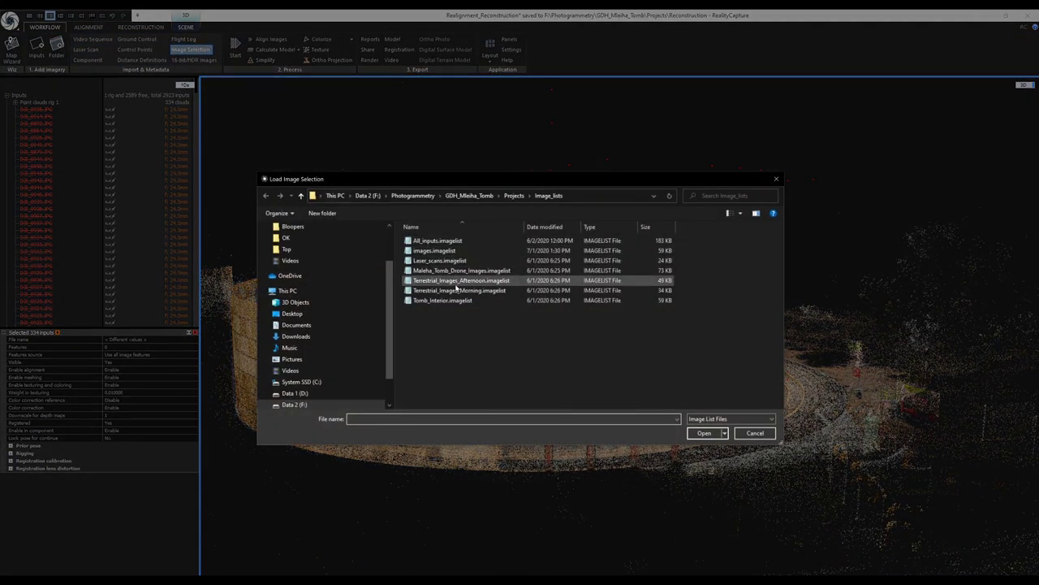
{"action": "left_click", "coordinate": [462, 271]}
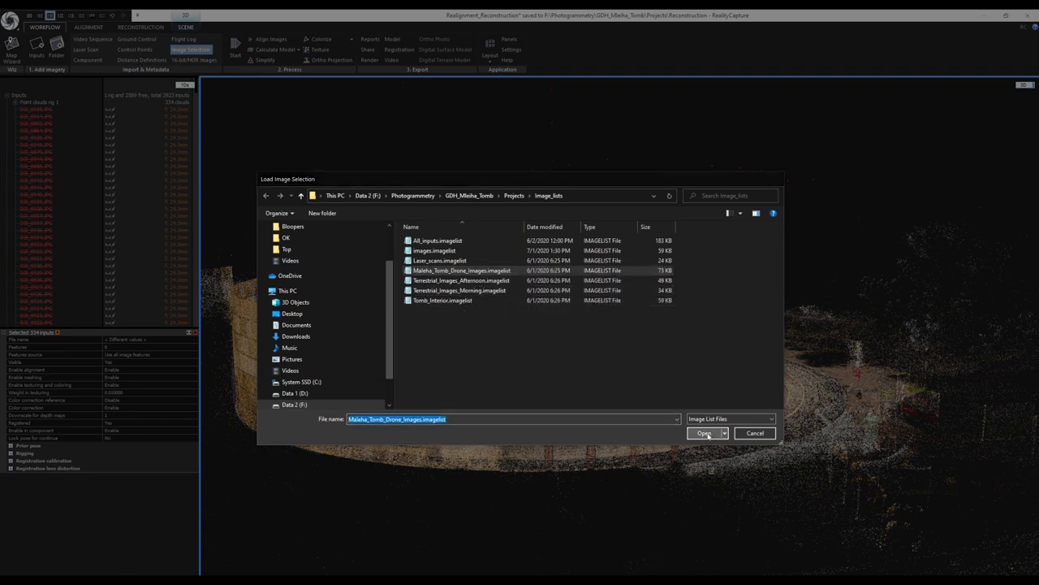
{"action": "left_click", "coordinate": [704, 433]}
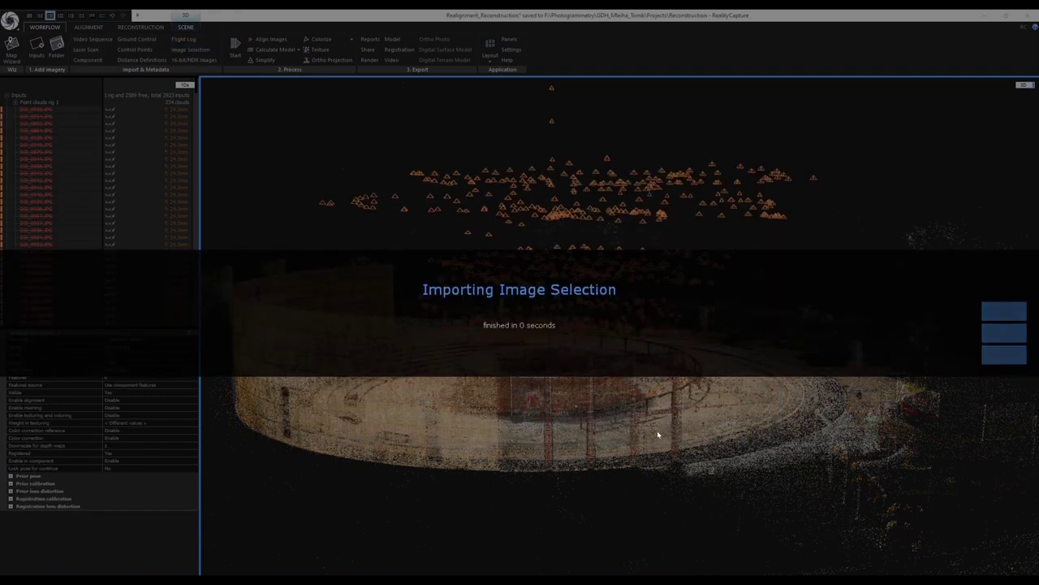
{"action": "mouse_move", "coordinate": [572, 360]}
{"action": "left_mouse_down"}
{"action": "mouse_move", "coordinate": [568, 389]}
{"action": "mouse_move", "coordinate": [565, 354]}
{"action": "left_mouse_up"}
{"action": "key", "text": "ctrl+r"}
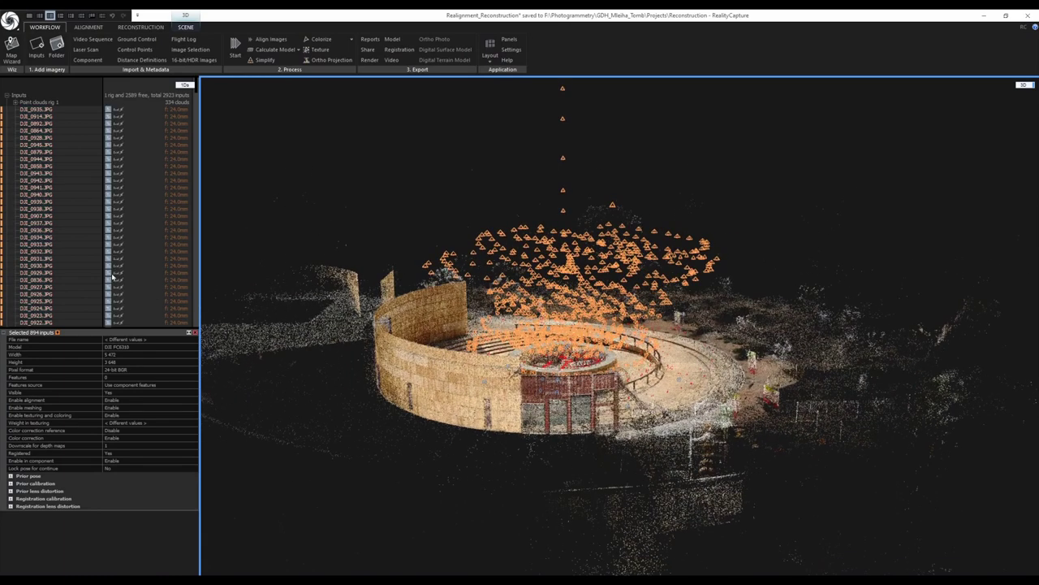
Examine the selected drone camera positions above the tomb site in perspective, top and side views
{"action": "mouse_move", "coordinate": [197, 91]}
{"action": "left_mouse_down"}
{"action": "mouse_move", "coordinate": [209, 184]}
{"action": "mouse_move", "coordinate": [211, 91]}
{"action": "left_mouse_up"}
{"action": "left_click_drag", "start_coordinate": [584, 289], "coordinate": [689, 296]}
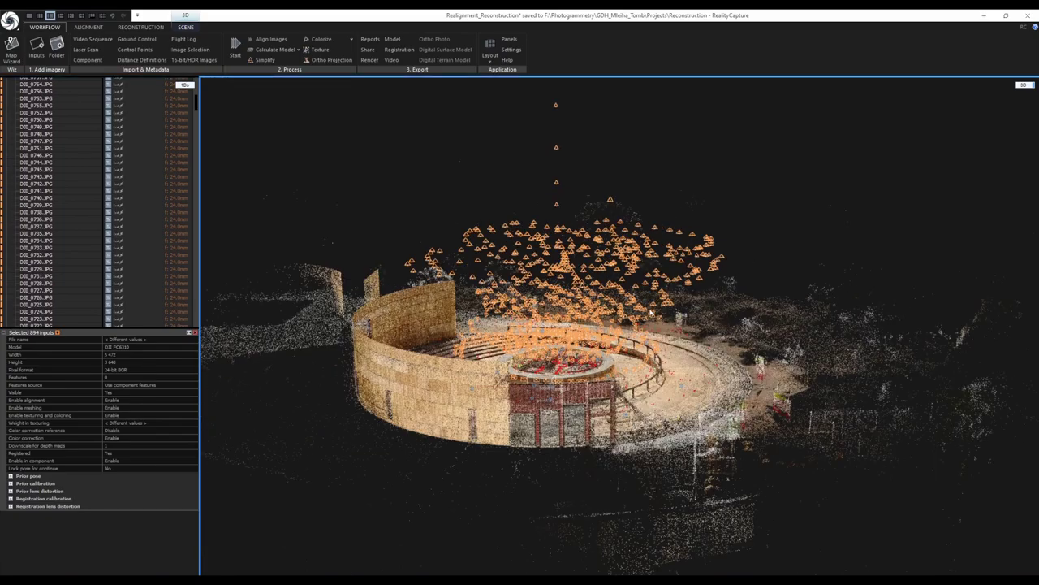
{"action": "key", "text": "7"}
{"action": "scroll", "coordinate": [695, 340], "scroll_direction": "down", "scroll_amount": 4}
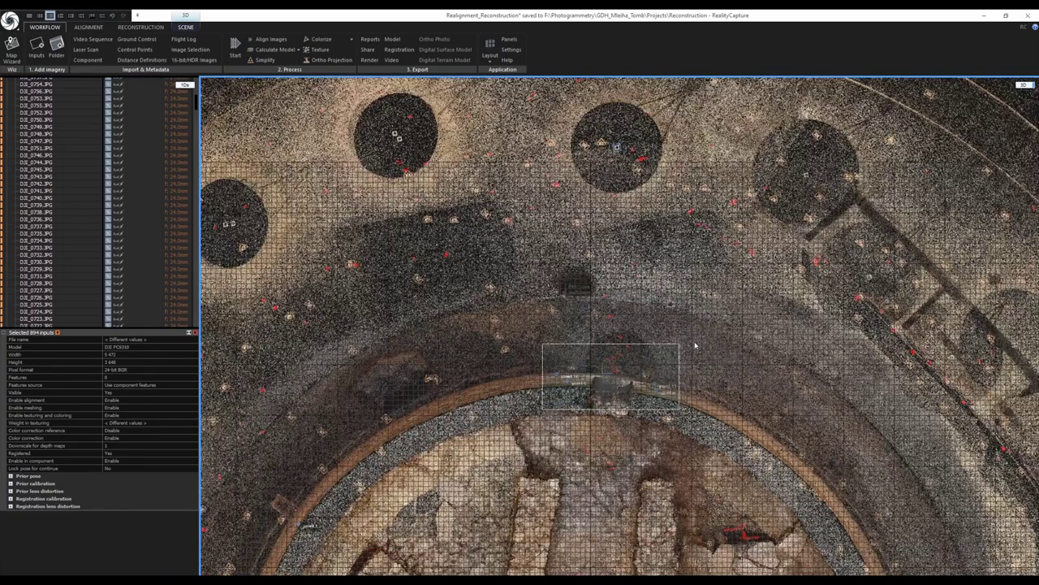
{"action": "key", "text": "3"}
{"action": "scroll", "coordinate": [695, 346], "scroll_direction": "down", "scroll_amount": 5}
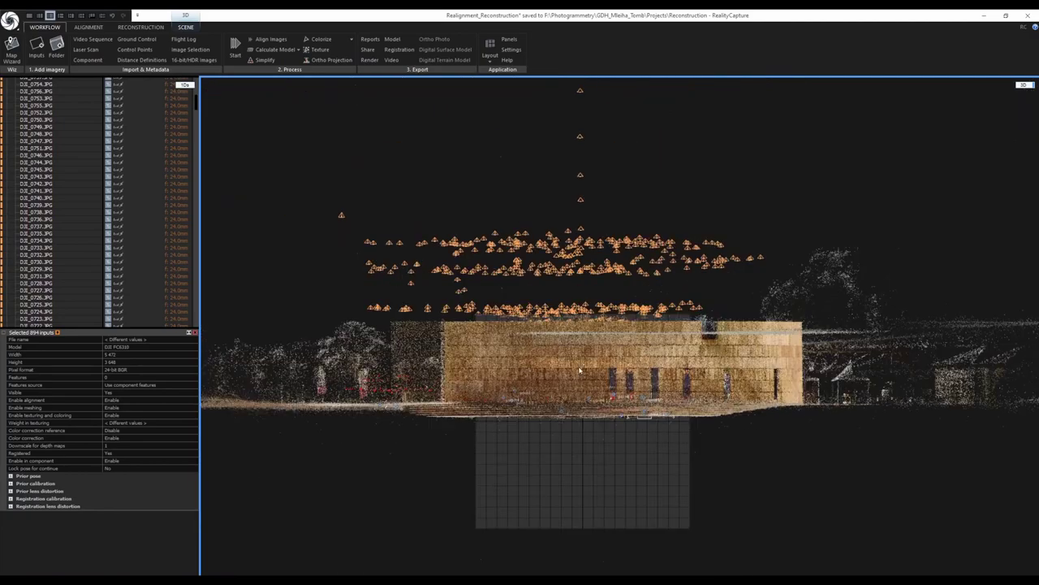
{"action": "scroll", "coordinate": [566, 267], "scroll_direction": "up", "scroll_amount": 3}
{"action": "scroll", "coordinate": [524, 394], "scroll_direction": "down", "scroll_amount": 3}
{"action": "scroll", "coordinate": [480, 388], "scroll_direction": "up", "scroll_amount": 5}
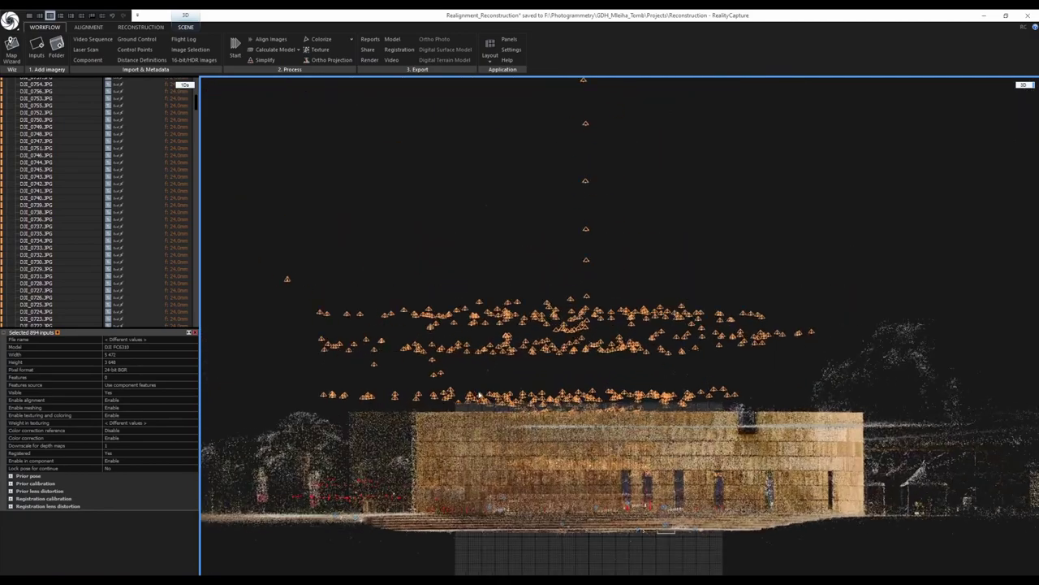
{"action": "scroll", "coordinate": [482, 384], "scroll_direction": "down", "scroll_amount": 2}
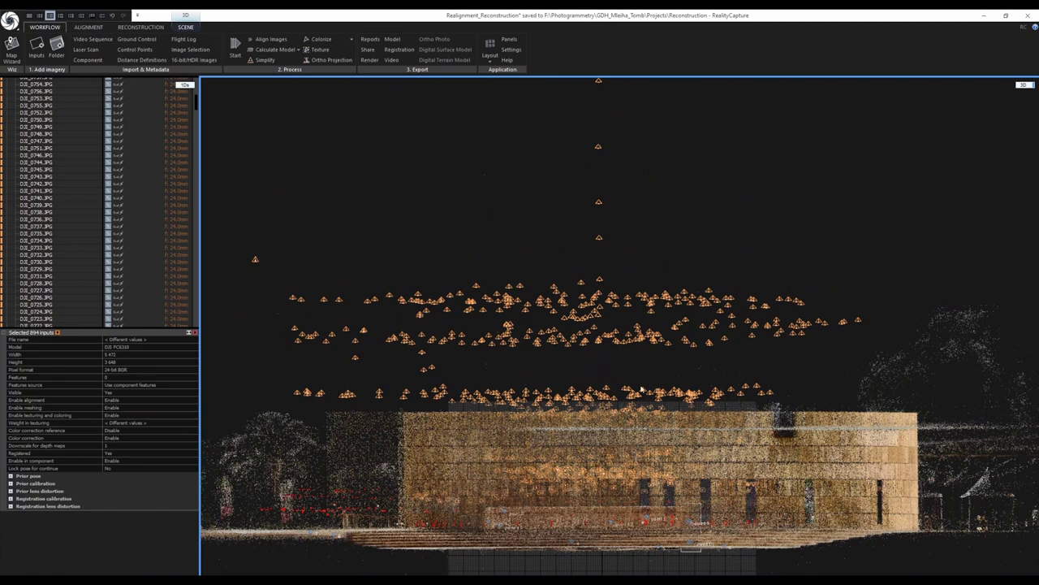
{"action": "scroll", "coordinate": [559, 414], "scroll_direction": "down", "scroll_amount": 4}
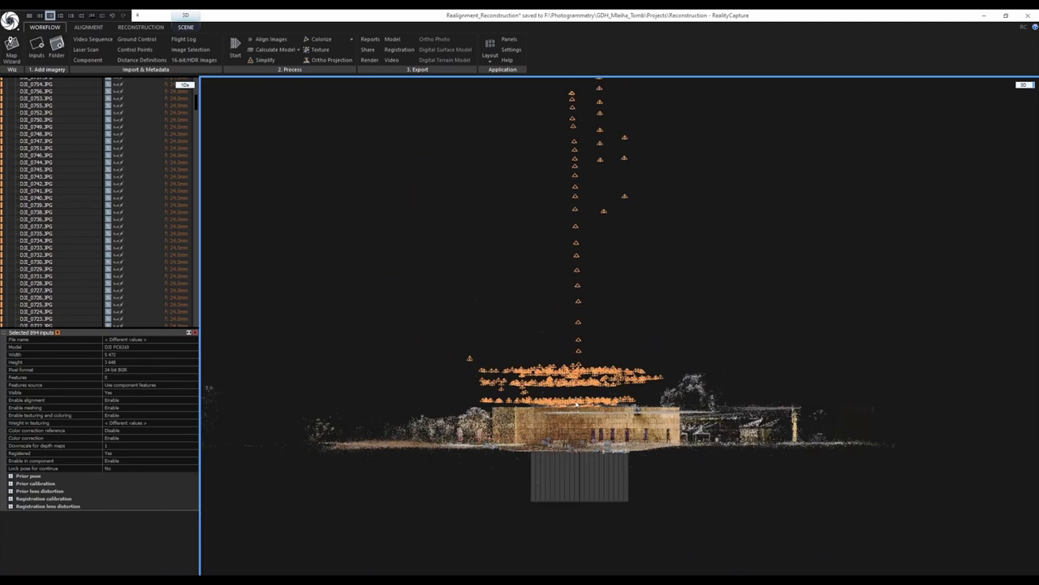
{"action": "scroll", "coordinate": [573, 365], "scroll_direction": "up", "scroll_amount": 1}
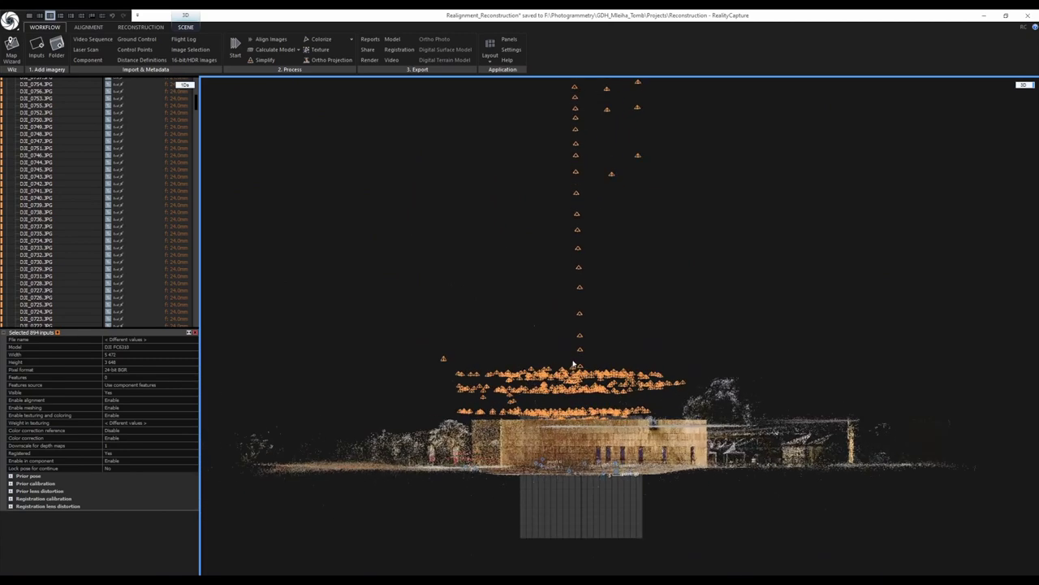
Lasso-select the drone cameras above the lowest flight layer and disable them for alignment, meshing, and texturing and coloring
{"action": "left_click", "coordinate": [533, 286]}
{"action": "scroll", "coordinate": [534, 285], "scroll_direction": "down", "scroll_amount": 3}
{"action": "scroll", "coordinate": [531, 284], "scroll_direction": "up", "scroll_amount": 2}
{"action": "scroll", "coordinate": [526, 278], "scroll_direction": "up", "scroll_amount": 1}
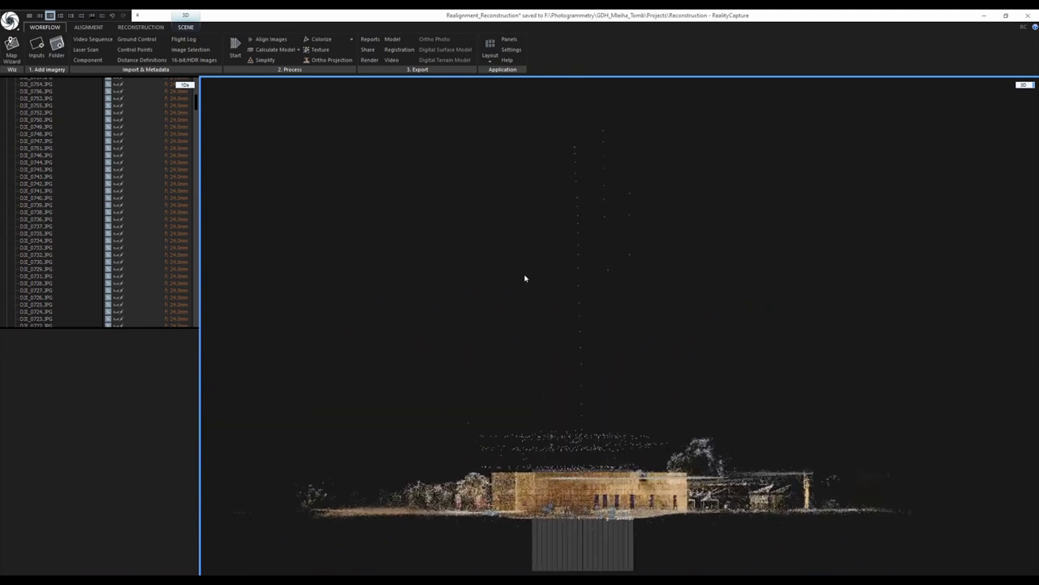
{"action": "left_click", "coordinate": [88, 27]}
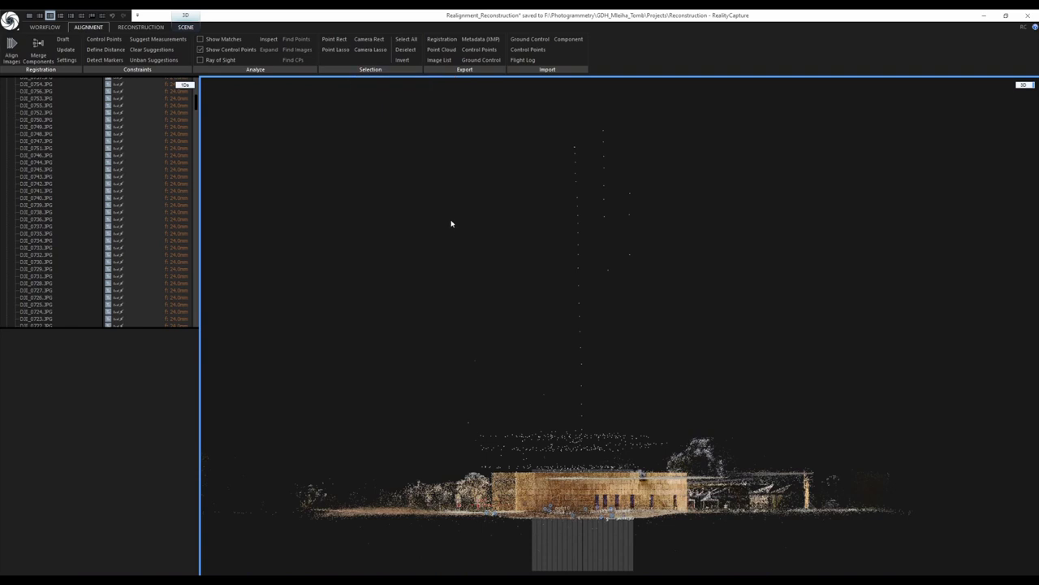
{"action": "key", "text": "l"}
{"action": "mouse_move", "coordinate": [700, 117]}
{"action": "left_mouse_down"}
{"action": "mouse_move", "coordinate": [344, 353]}
{"action": "mouse_move", "coordinate": [408, 436]}
{"action": "mouse_move", "coordinate": [430, 431]}
{"action": "mouse_move", "coordinate": [464, 453]}
{"action": "mouse_move", "coordinate": [605, 467]}
{"action": "mouse_move", "coordinate": [792, 447]}
{"action": "left_mouse_up"}
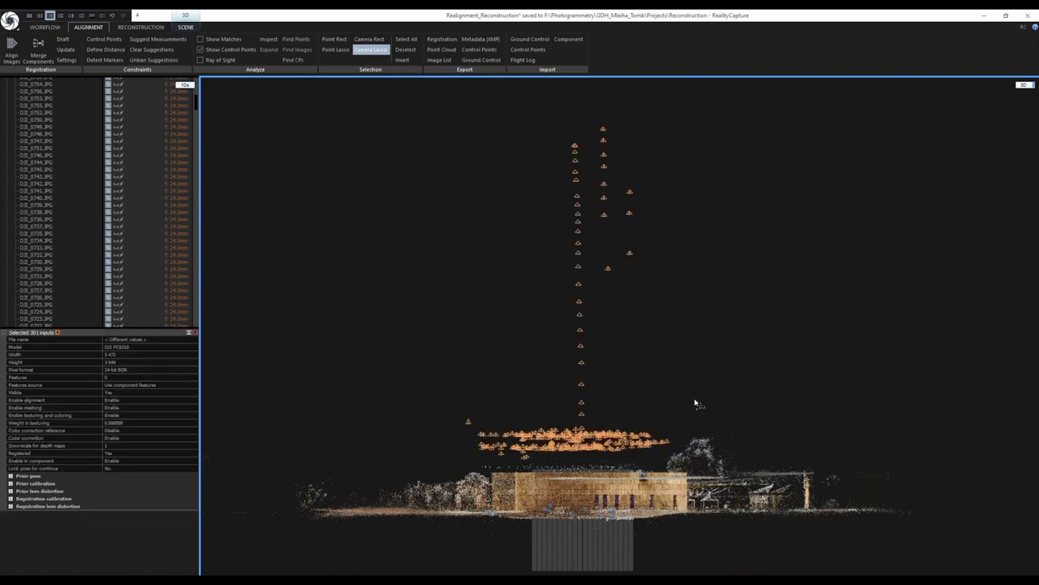
{"action": "scroll", "coordinate": [617, 423], "scroll_direction": "up", "scroll_amount": 2}
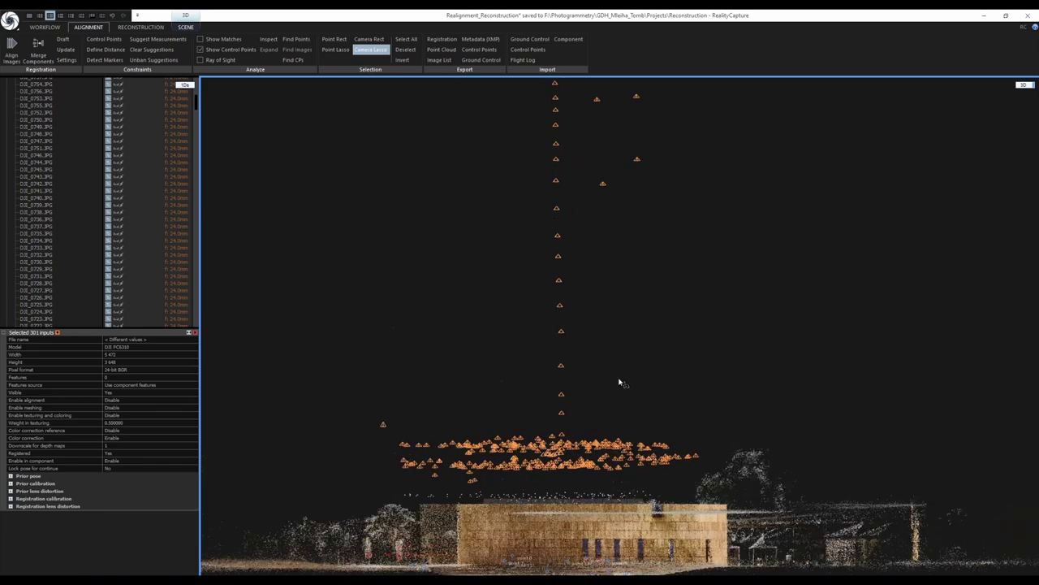
{"action": "key", "text": "Escape"}
{"action": "left_click", "coordinate": [618, 382]}
Examine the remaining drone cameras above the circular tomb and the close-range cameras around its wall opening
{"action": "scroll", "coordinate": [619, 382], "scroll_direction": "down", "scroll_amount": 2}
{"action": "scroll", "coordinate": [566, 447], "scroll_direction": "up", "scroll_amount": 2}
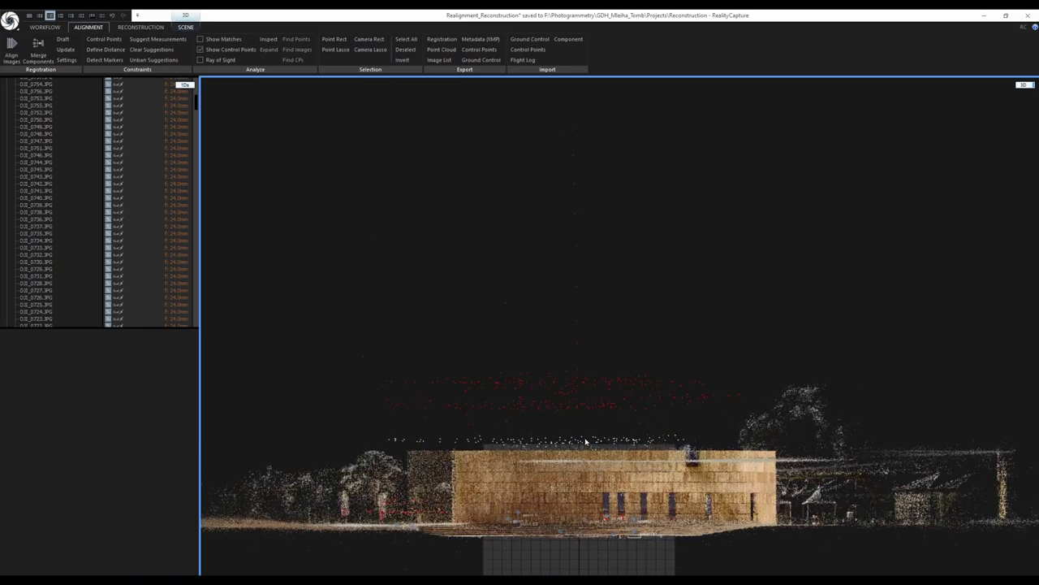
{"action": "left_click_drag", "start_coordinate": [587, 441], "coordinate": [586, 442]}
{"action": "scroll", "coordinate": [587, 443], "scroll_direction": "up", "scroll_amount": 6}
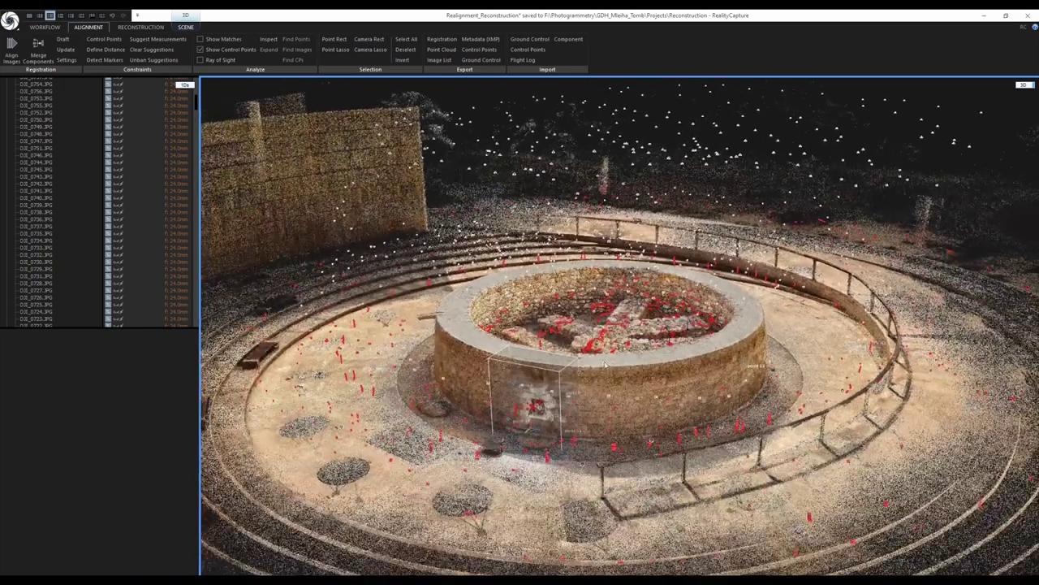
{"action": "scroll", "coordinate": [605, 365], "scroll_direction": "down", "scroll_amount": 3}
{"action": "left_click_drag", "start_coordinate": [605, 364], "coordinate": [617, 438]}
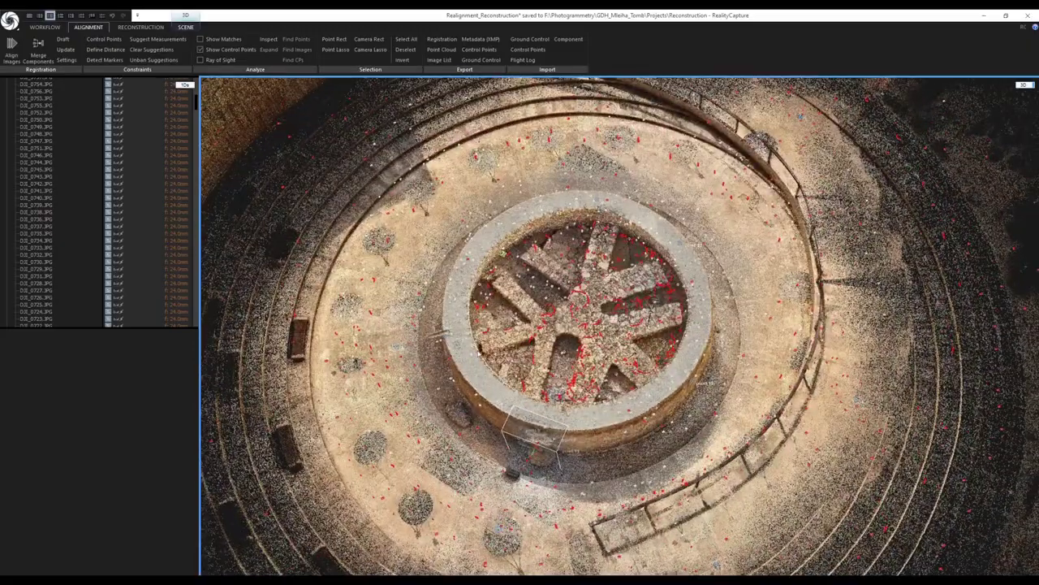
{"action": "scroll", "coordinate": [600, 388], "scroll_direction": "up", "scroll_amount": 2}
{"action": "left_click_drag", "start_coordinate": [605, 398], "coordinate": [611, 388]}
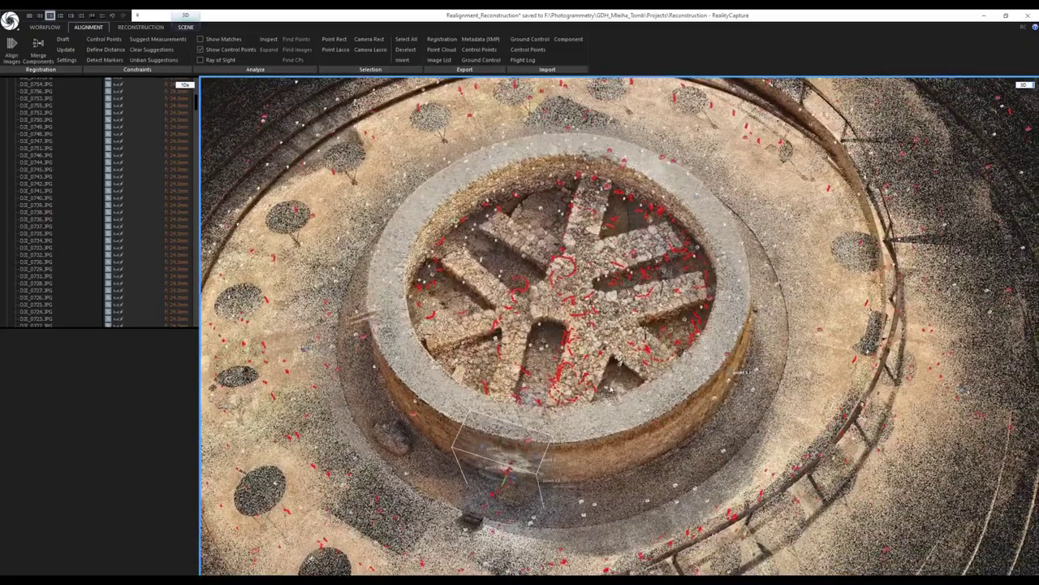
{"action": "left_click_drag", "start_coordinate": [591, 463], "coordinate": [566, 370]}
{"action": "scroll", "coordinate": [540, 486], "scroll_direction": "up", "scroll_amount": 4}
{"action": "left_click_drag", "start_coordinate": [599, 430], "coordinate": [580, 324]}
{"action": "scroll", "coordinate": [544, 426], "scroll_direction": "up", "scroll_amount": 3}
{"action": "scroll", "coordinate": [579, 357], "scroll_direction": "down", "scroll_amount": 3}
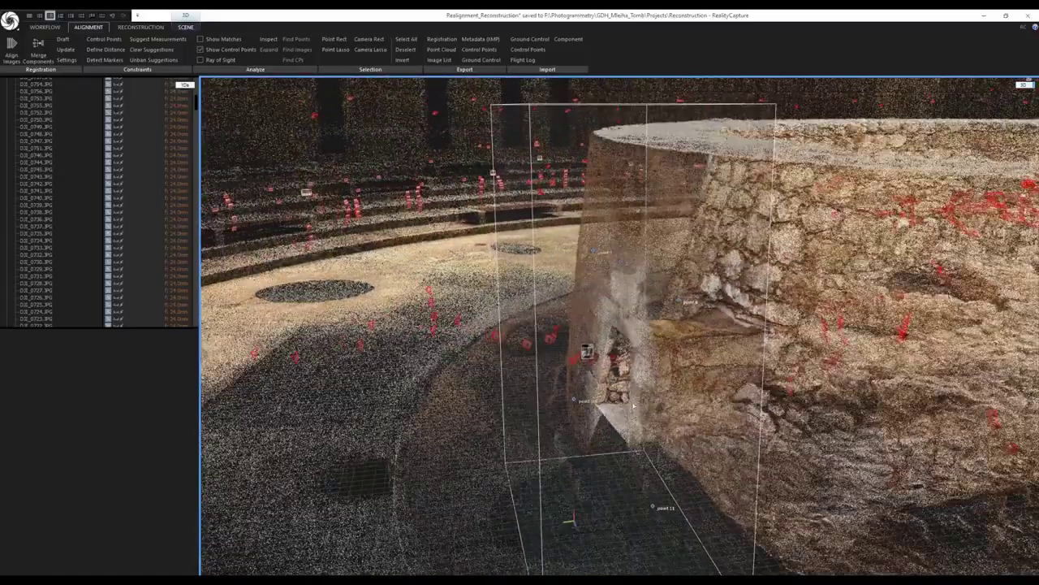
{"action": "scroll", "coordinate": [626, 241], "scroll_direction": "up", "scroll_amount": 3}
{"action": "left_click_drag", "start_coordinate": [626, 241], "coordinate": [561, 290]}
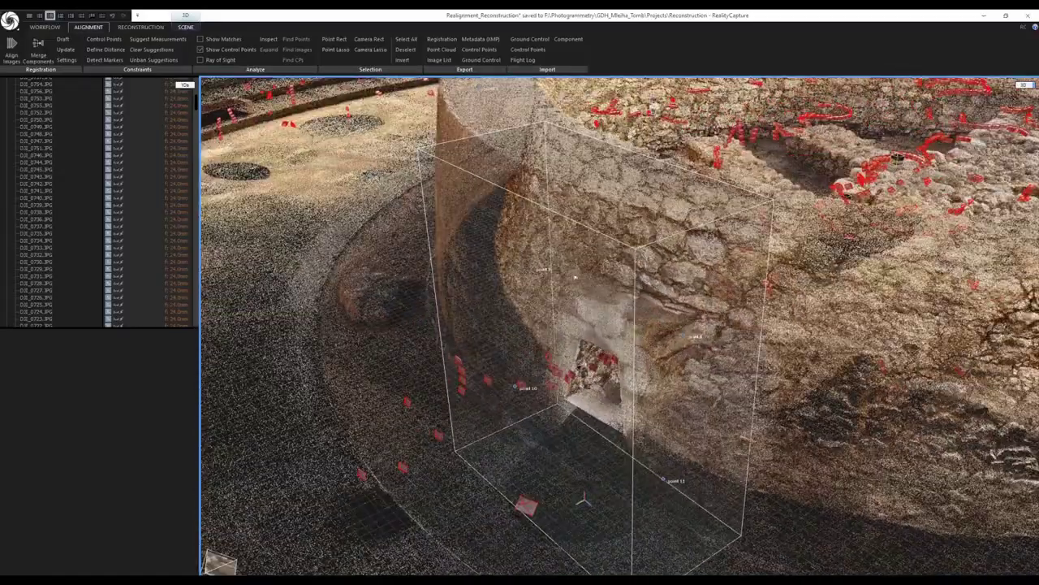
{"action": "left_click_drag", "start_coordinate": [610, 360], "coordinate": [571, 403]}
{"action": "scroll", "coordinate": [579, 415], "scroll_direction": "up", "scroll_amount": 3}
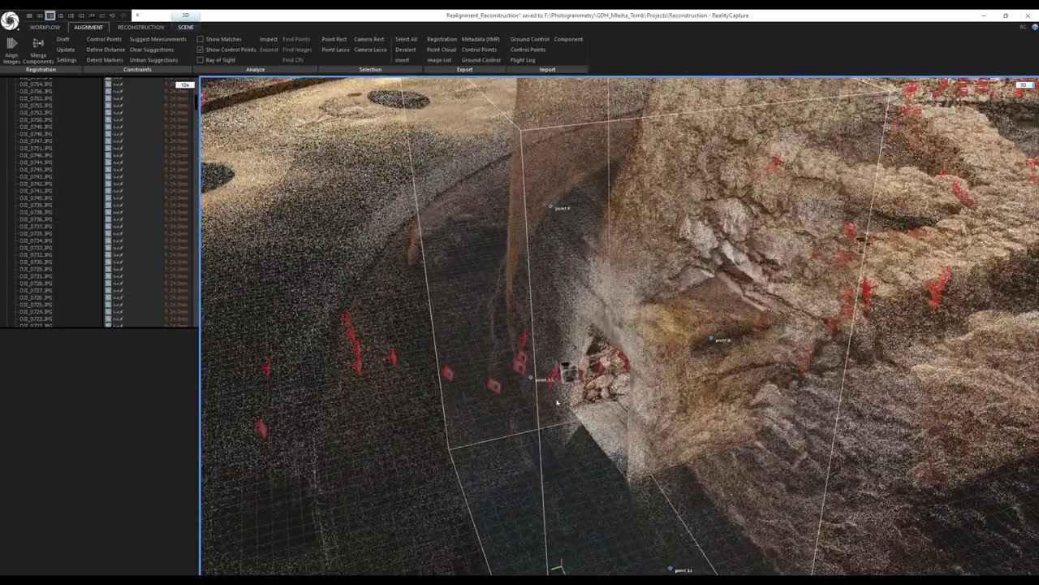
Select the cameras clustered at the tomb wall opening with the Camera Lasso to inspect their settings
{"action": "key", "text": "ctrl"}
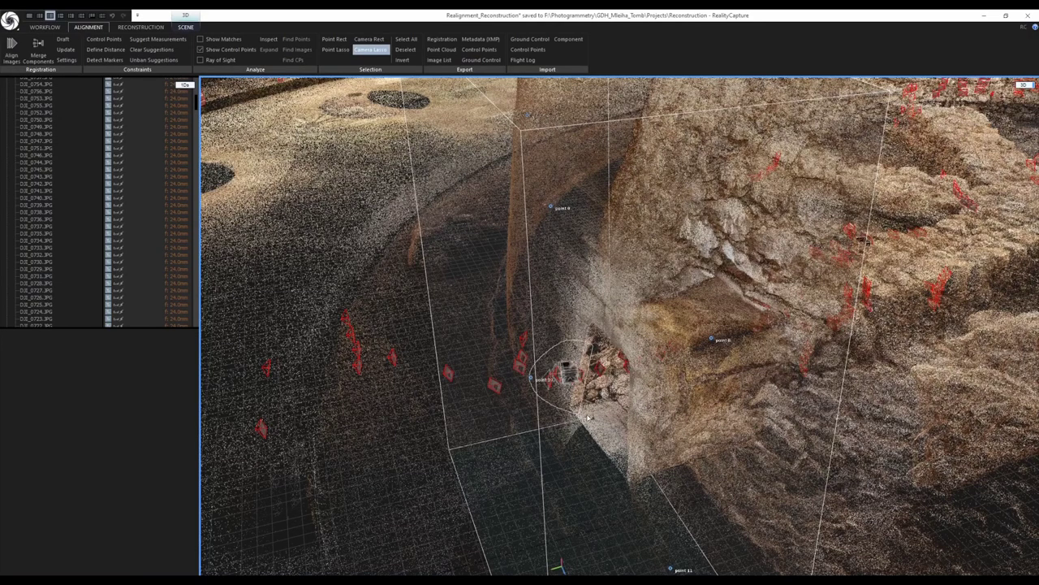
{"action": "left_click_drag", "start_coordinate": [579, 416], "coordinate": [594, 412]}
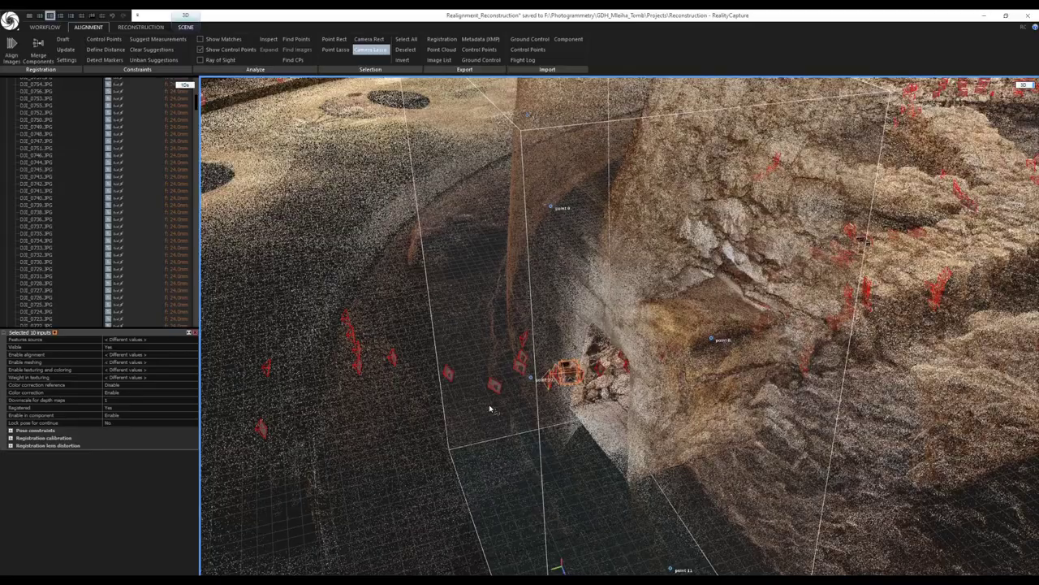
{"action": "key", "text": "Escape"}
{"action": "scroll", "coordinate": [489, 410], "scroll_direction": "down", "scroll_amount": 10}
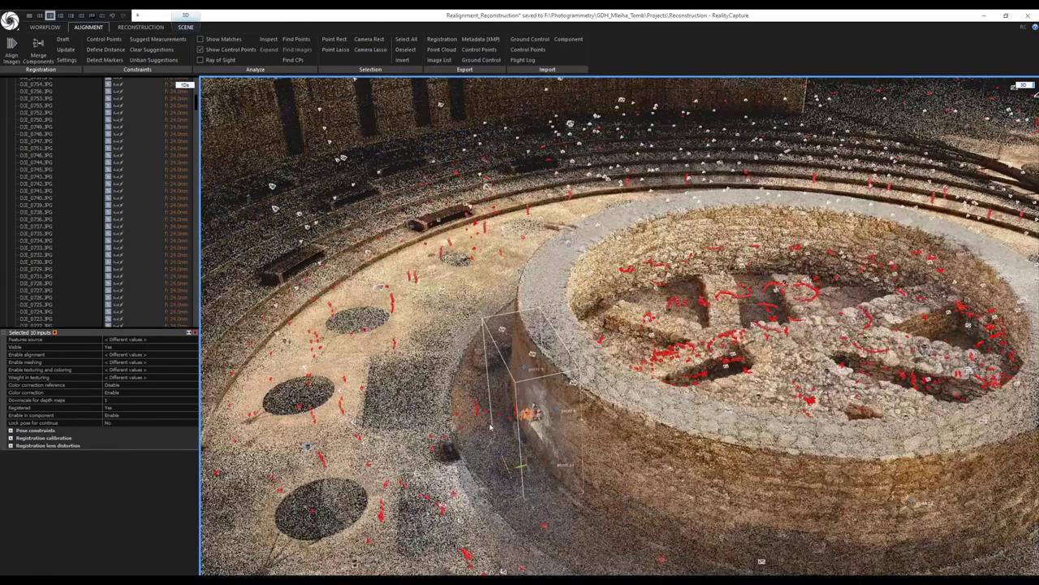
Show the whole site from the side and lasso-select the disabled drone cameras high above the building
{"action": "scroll", "coordinate": [489, 426], "scroll_direction": "down", "scroll_amount": 6}
{"action": "left_click_drag", "start_coordinate": [553, 479], "coordinate": [531, 438]}
{"action": "scroll", "coordinate": [560, 487], "scroll_direction": "down", "scroll_amount": 4}
{"action": "scroll", "coordinate": [566, 410], "scroll_direction": "down", "scroll_amount": 3}
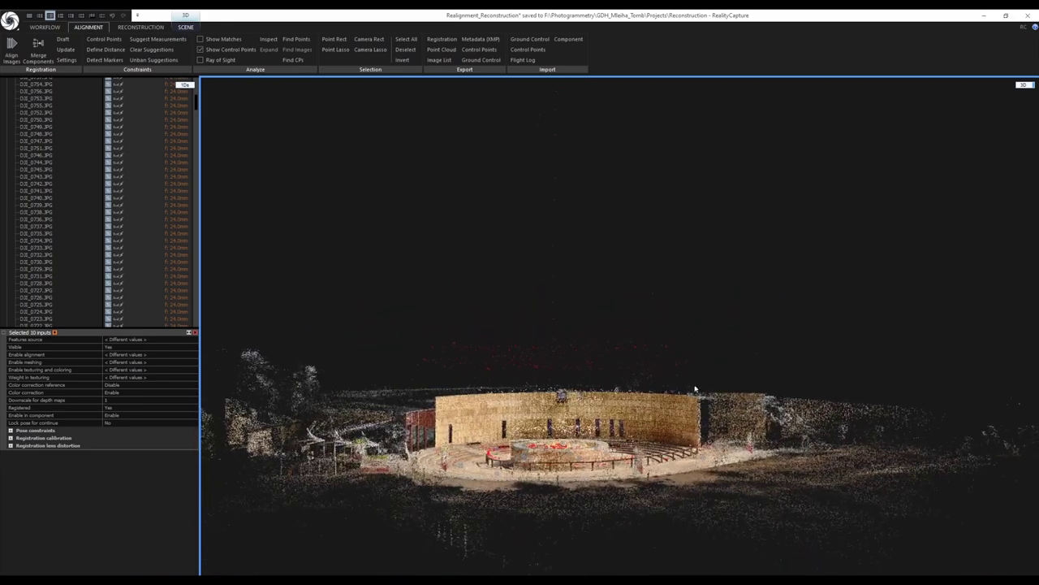
{"action": "scroll", "coordinate": [531, 438], "scroll_direction": "down", "scroll_amount": 3}
{"action": "scroll", "coordinate": [585, 381], "scroll_direction": "down", "scroll_amount": 2}
{"action": "scroll", "coordinate": [566, 381], "scroll_direction": "up", "scroll_amount": 2}
{"action": "key", "text": "7"}
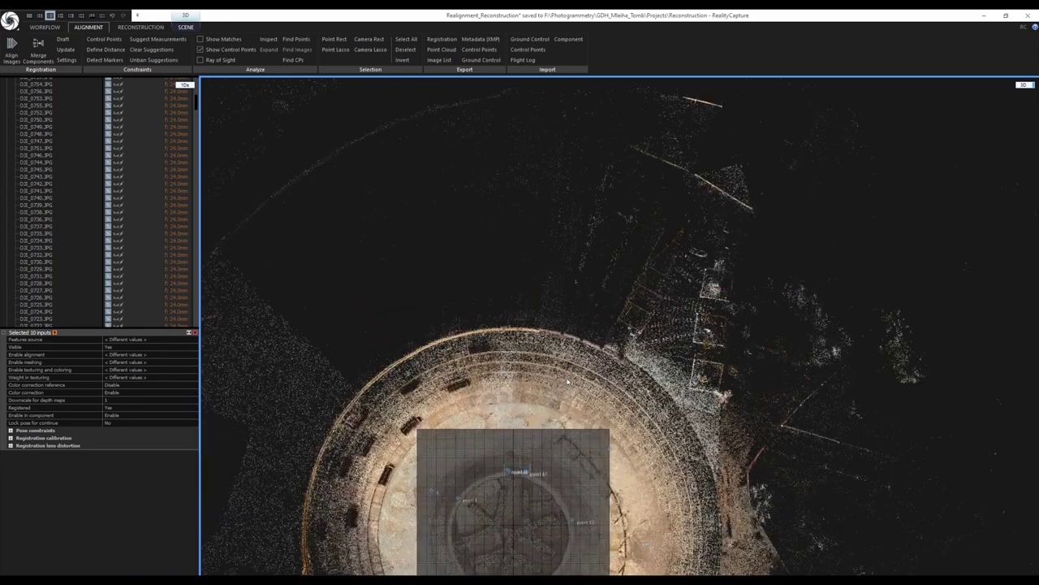
{"action": "key", "text": "1"}
{"action": "scroll", "coordinate": [573, 431], "scroll_direction": "down", "scroll_amount": 6}
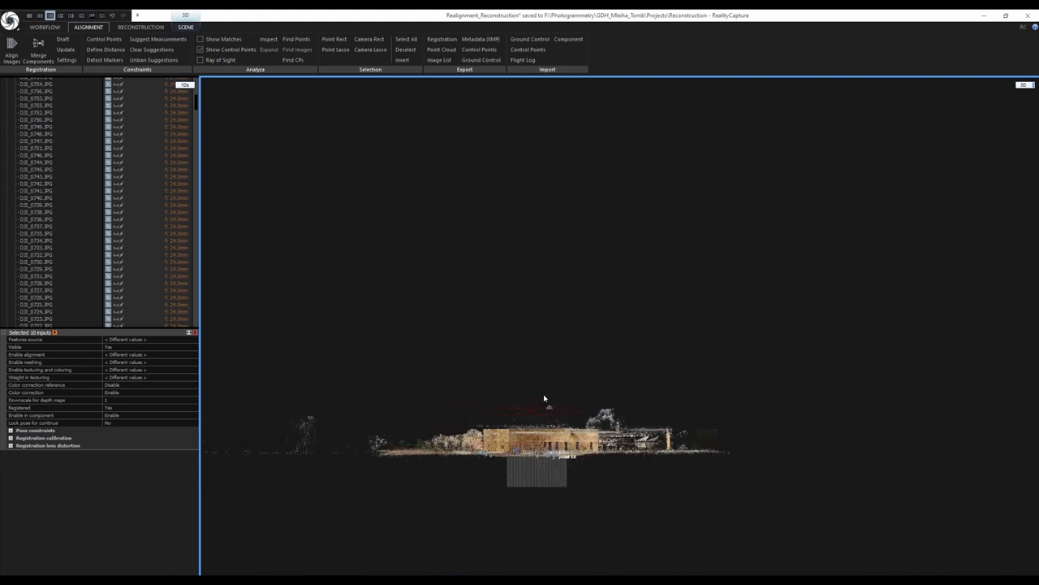
{"action": "scroll", "coordinate": [526, 391], "scroll_direction": "up", "scroll_amount": 2}
{"action": "scroll", "coordinate": [528, 411], "scroll_direction": "up", "scroll_amount": 3}
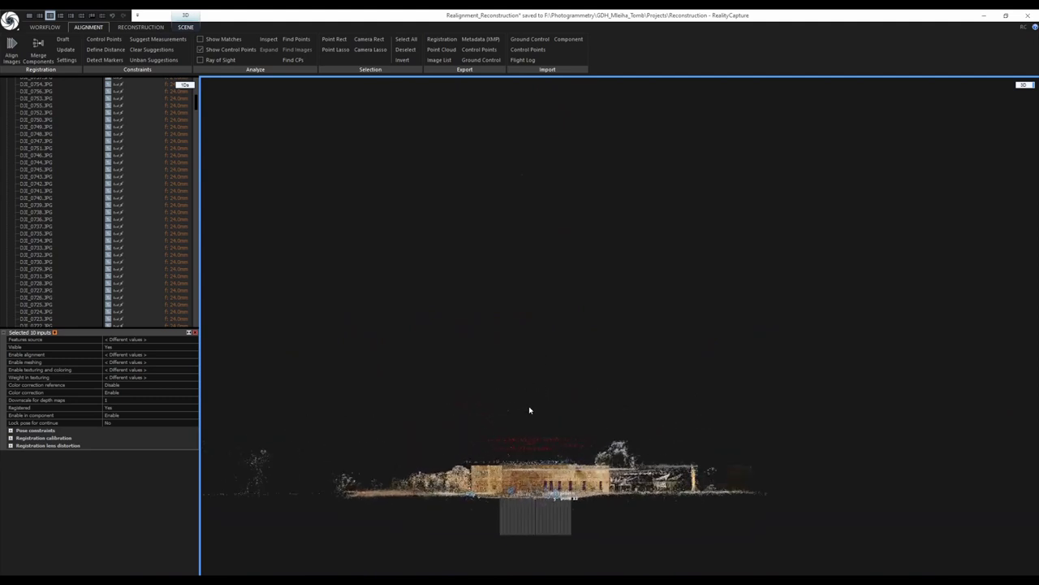
{"action": "mouse_move", "coordinate": [656, 234]}
{"action": "left_mouse_down"}
{"action": "mouse_move", "coordinate": [365, 360]}
{"action": "mouse_move", "coordinate": [433, 453]}
{"action": "mouse_move", "coordinate": [656, 453]}
{"action": "mouse_move", "coordinate": [704, 432]}
{"action": "left_mouse_up"}
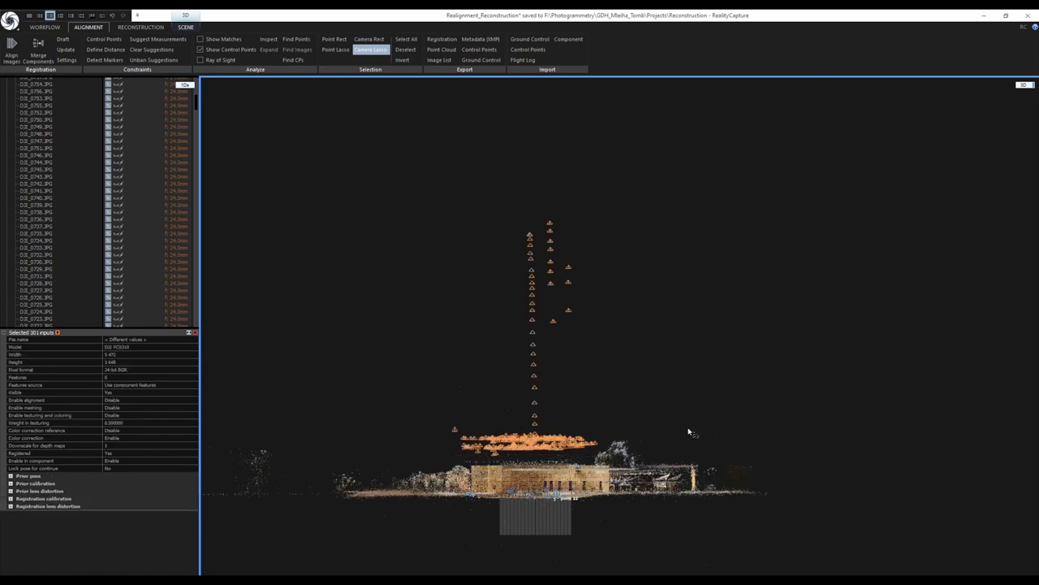
{"action": "scroll", "coordinate": [555, 441], "scroll_direction": "up", "scroll_amount": 3}
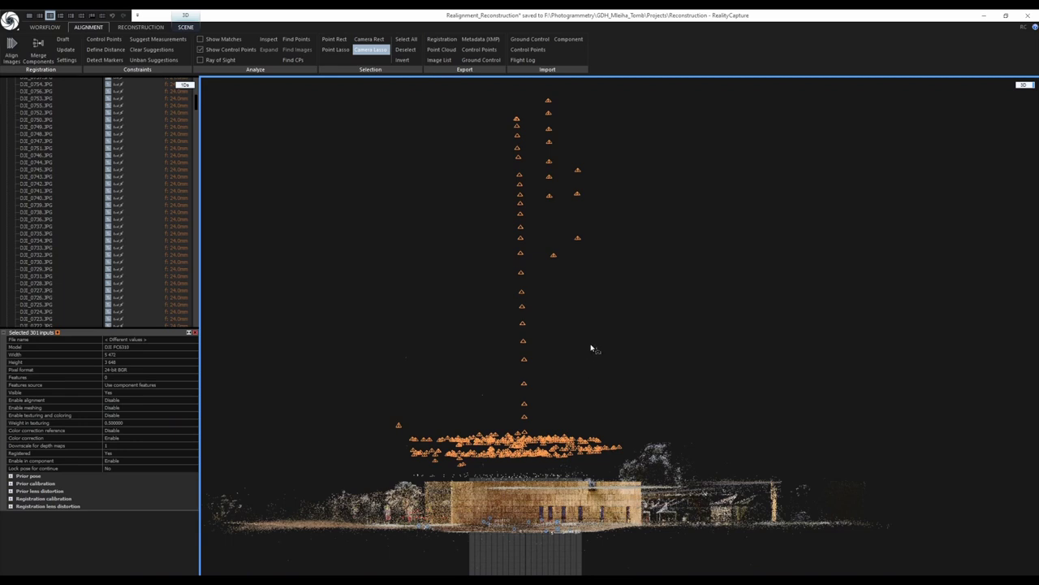
{"action": "key", "text": "Escape"}
{"action": "key", "text": "Escape"}
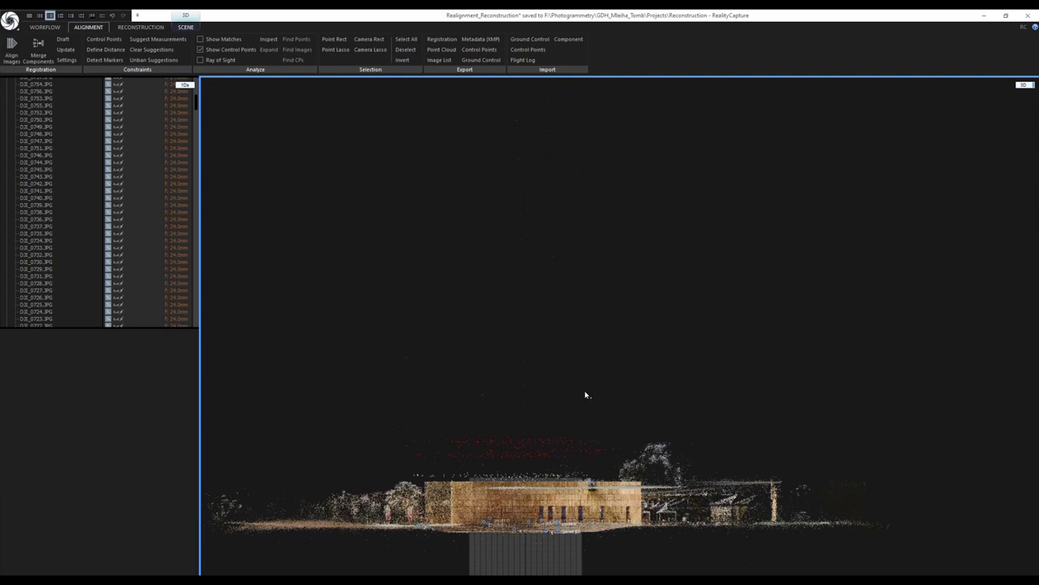
{"action": "key", "text": "ctrl+z"}
Examine how the selected disabled drone cameras are spread over the building, seating rings and central tomb from several angles
{"action": "scroll", "coordinate": [555, 453], "scroll_direction": "up", "scroll_amount": 5}
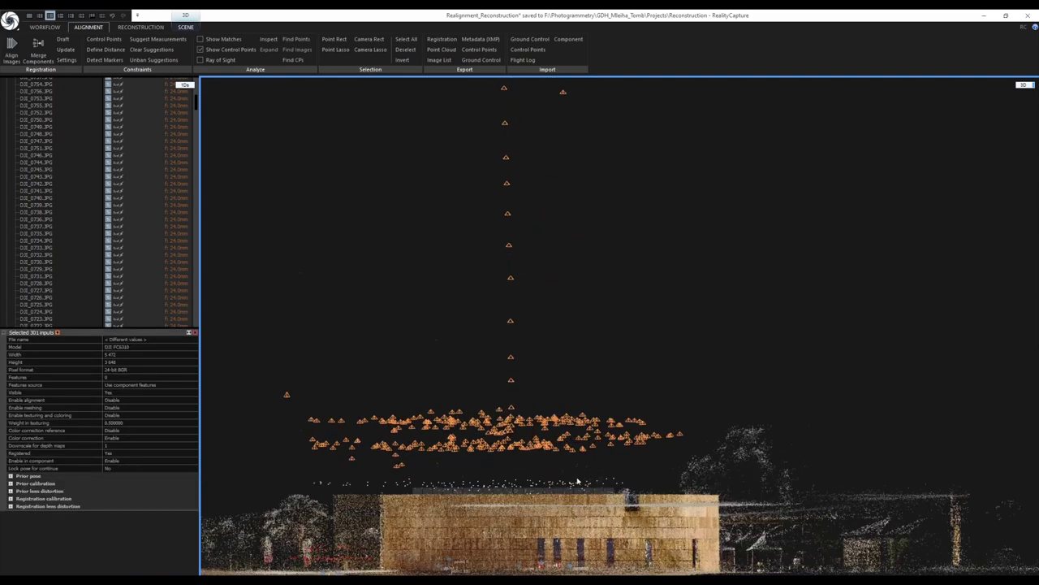
{"action": "scroll", "coordinate": [610, 455], "scroll_direction": "down", "scroll_amount": 4}
{"action": "left_click_drag", "start_coordinate": [605, 437], "coordinate": [535, 421]}
{"action": "scroll", "coordinate": [606, 405], "scroll_direction": "up", "scroll_amount": 5}
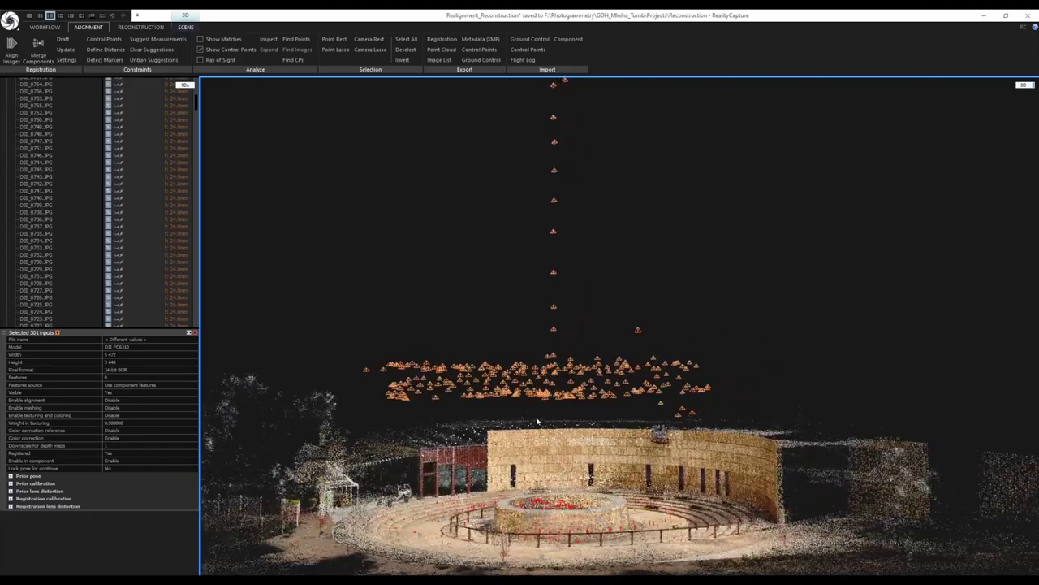
{"action": "scroll", "coordinate": [558, 487], "scroll_direction": "up", "scroll_amount": 2}
{"action": "scroll", "coordinate": [574, 472], "scroll_direction": "down", "scroll_amount": 4}
{"action": "left_click_drag", "start_coordinate": [587, 463], "coordinate": [687, 508]}
{"action": "scroll", "coordinate": [691, 483], "scroll_direction": "down", "scroll_amount": 2}
{"action": "scroll", "coordinate": [566, 487], "scroll_direction": "up", "scroll_amount": 4}
{"action": "left_click_drag", "start_coordinate": [567, 433], "coordinate": [574, 501]}
{"action": "scroll", "coordinate": [574, 501], "scroll_direction": "down", "scroll_amount": 3}
{"action": "mouse_move", "coordinate": [498, 399]}
{"action": "left_mouse_down"}
{"action": "mouse_move", "coordinate": [487, 365]}
{"action": "mouse_move", "coordinate": [487, 383]}
{"action": "left_mouse_up"}
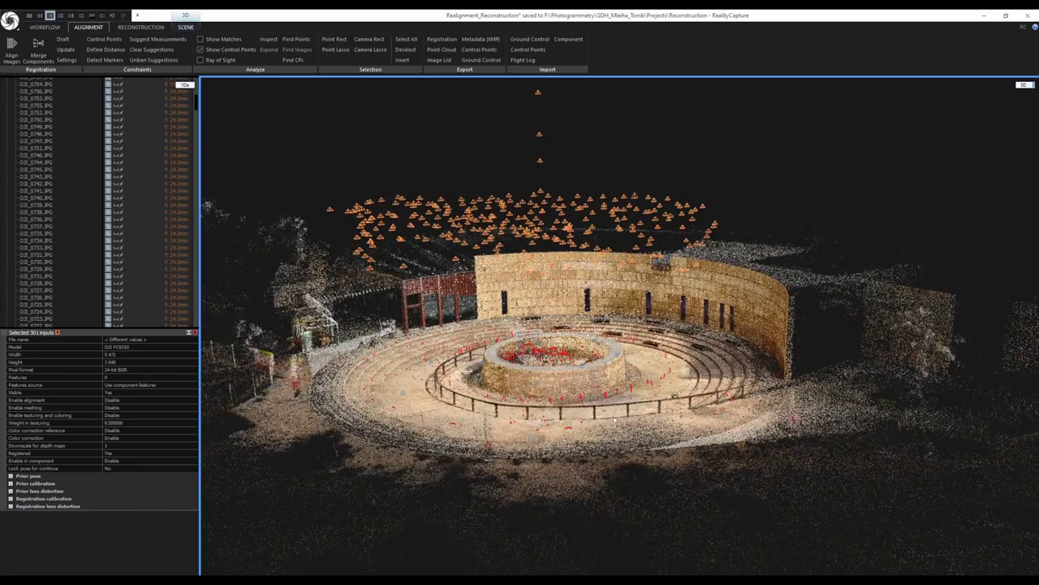
{"action": "left_click_drag", "start_coordinate": [579, 362], "coordinate": [620, 412]}
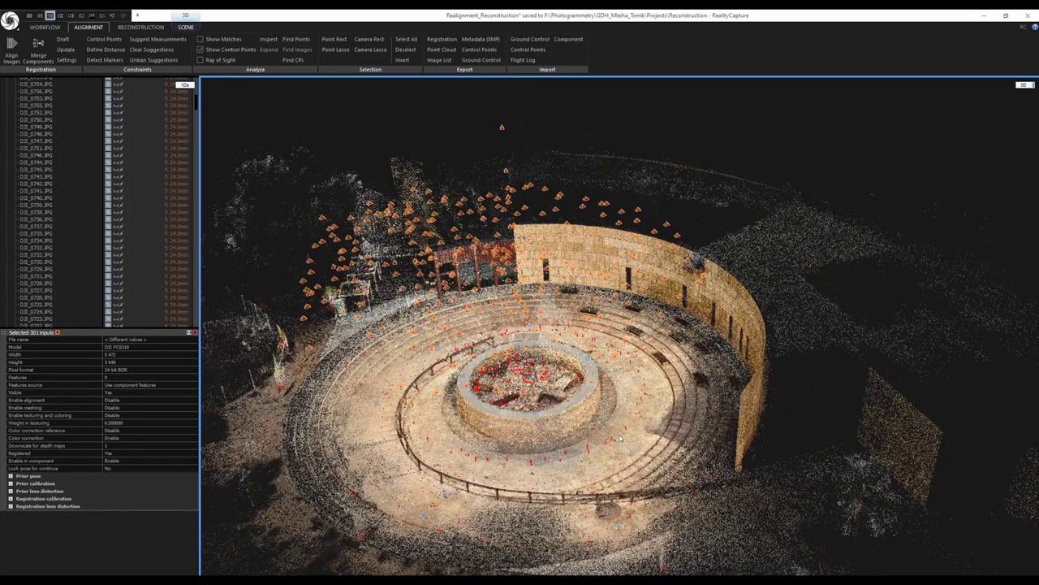
{"action": "left_click_drag", "start_coordinate": [612, 422], "coordinate": [552, 443]}
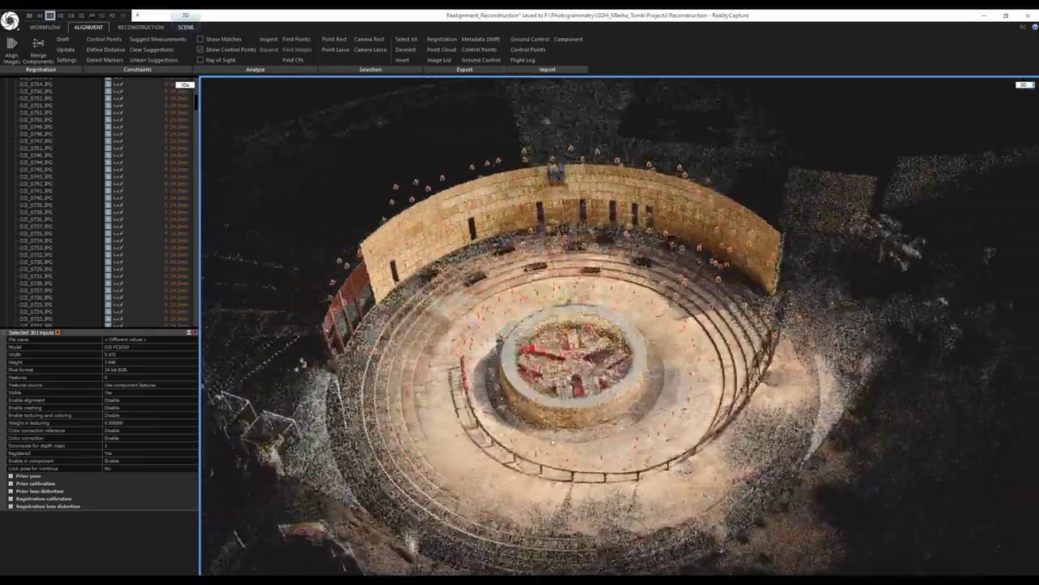
{"action": "scroll", "coordinate": [552, 443], "scroll_direction": "up", "scroll_amount": 4}
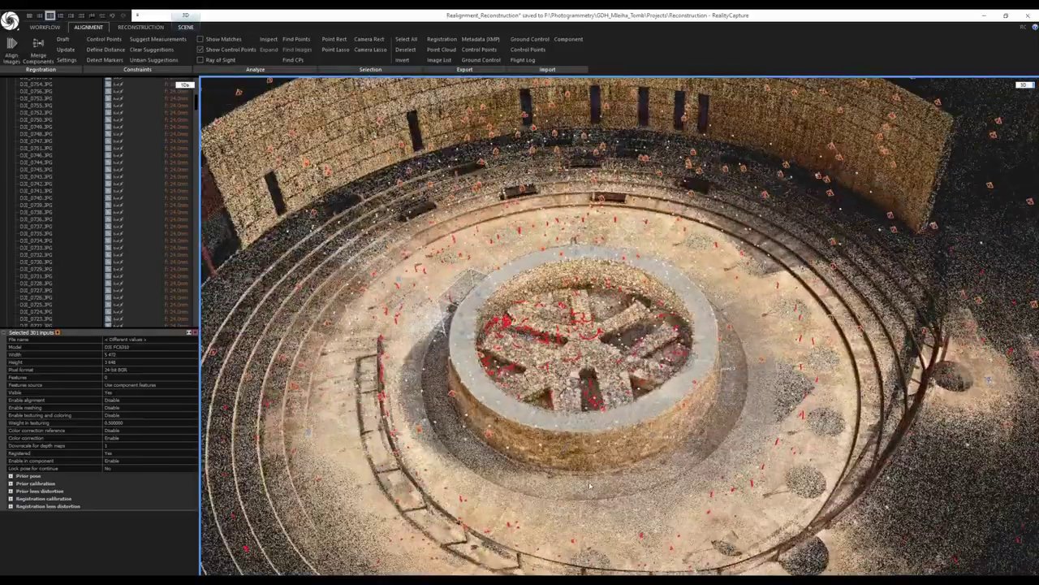
{"action": "left_click_drag", "start_coordinate": [591, 486], "coordinate": [589, 433]}
{"action": "scroll", "coordinate": [666, 486], "scroll_direction": "down", "scroll_amount": 3}
{"action": "scroll", "coordinate": [553, 411], "scroll_direction": "down", "scroll_amount": 3}
{"action": "scroll", "coordinate": [552, 411], "scroll_direction": "up", "scroll_amount": 3}
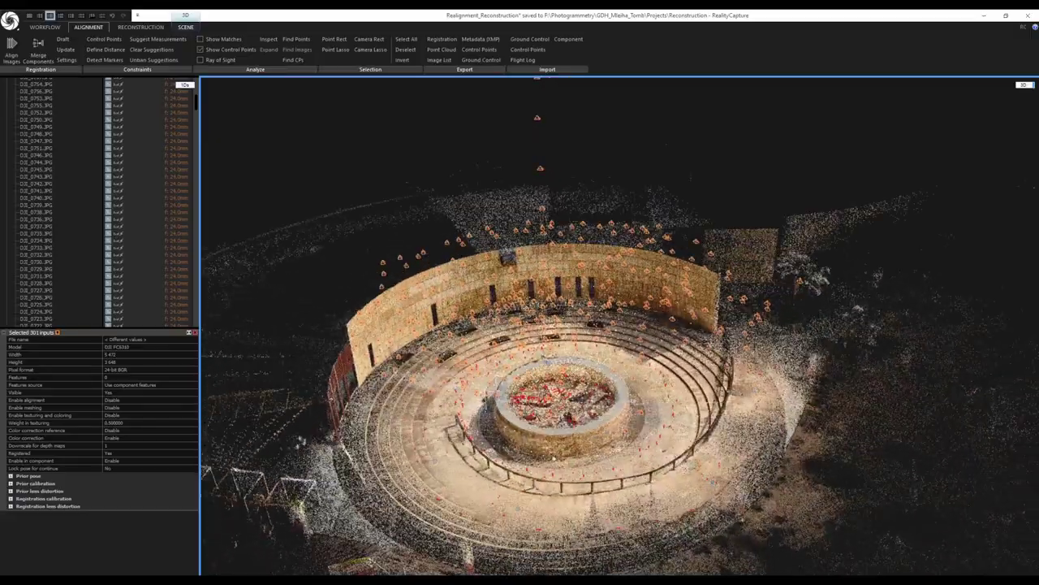
{"action": "scroll", "coordinate": [590, 434], "scroll_direction": "up", "scroll_amount": 2}
{"action": "left_click_drag", "start_coordinate": [358, 435], "coordinate": [438, 436]}
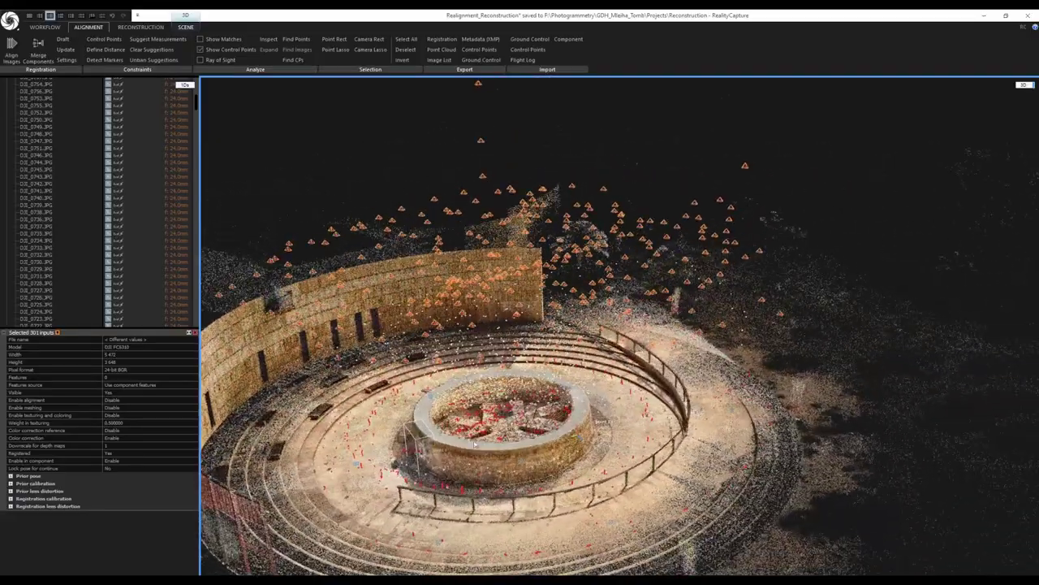
{"action": "scroll", "coordinate": [414, 435], "scroll_direction": "up", "scroll_amount": 4}
{"action": "scroll", "coordinate": [495, 436], "scroll_direction": "down", "scroll_amount": 3}
{"action": "left_click_drag", "start_coordinate": [560, 439], "coordinate": [574, 443]}
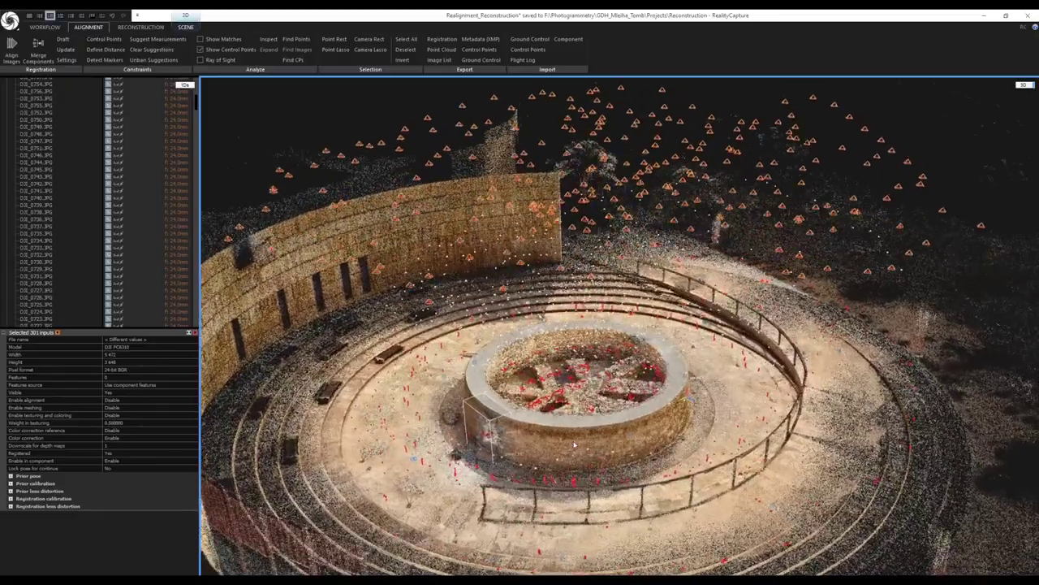
{"action": "scroll", "coordinate": [570, 393], "scroll_direction": "down", "scroll_amount": 3}
{"action": "scroll", "coordinate": [571, 382], "scroll_direction": "up", "scroll_amount": 3}
{"action": "left_click_drag", "start_coordinate": [571, 382], "coordinate": [562, 404]}
{"action": "scroll", "coordinate": [550, 417], "scroll_direction": "up", "scroll_amount": 2}
{"action": "scroll", "coordinate": [562, 404], "scroll_direction": "down", "scroll_amount": 3}
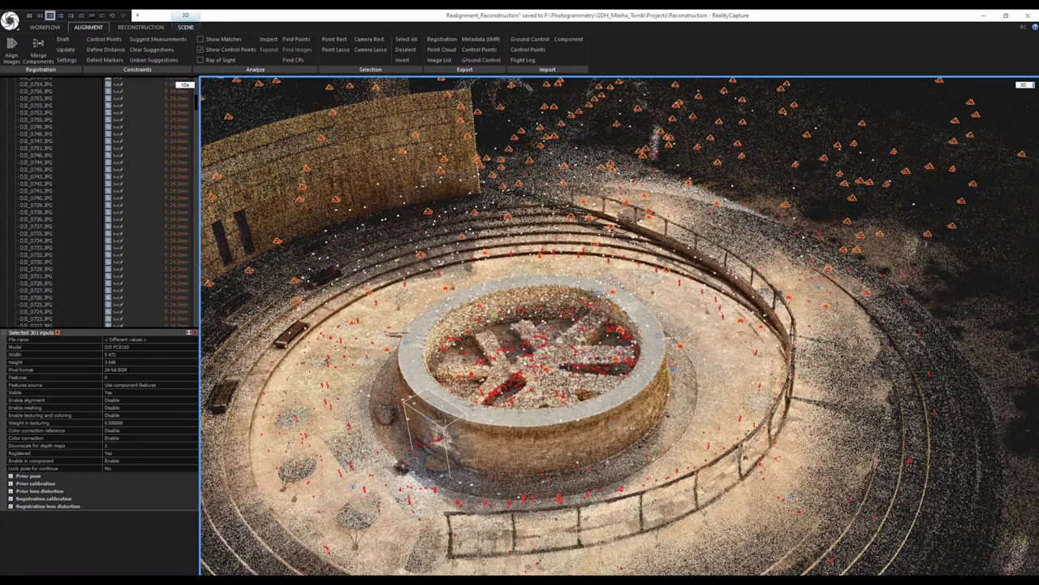
Import the saved reconstruction region Reconstruction.rcbox from the project's Reconstruction_region folder
{"action": "left_click", "coordinate": [140, 26]}
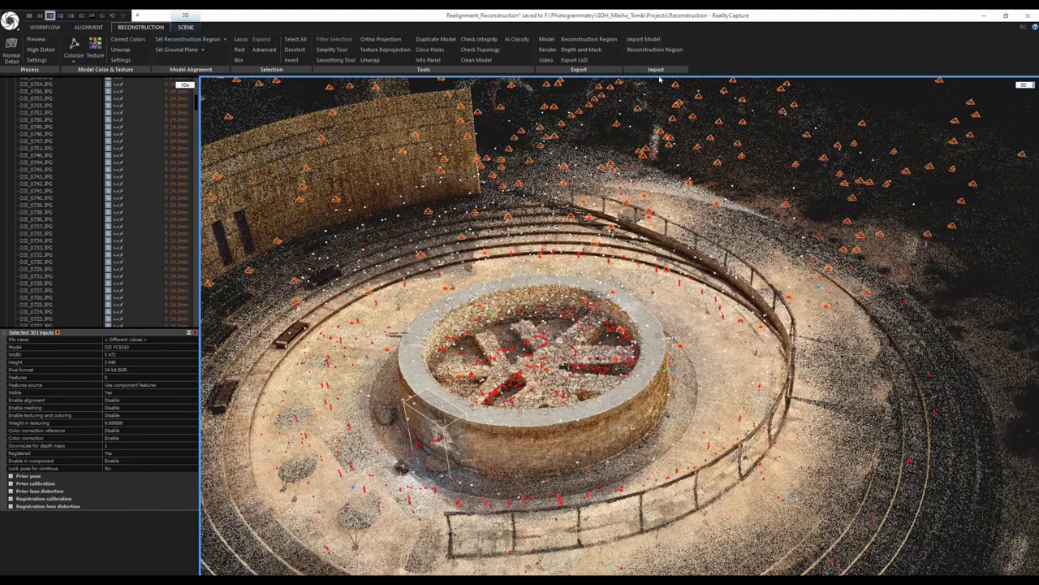
{"action": "left_click", "coordinate": [653, 53]}
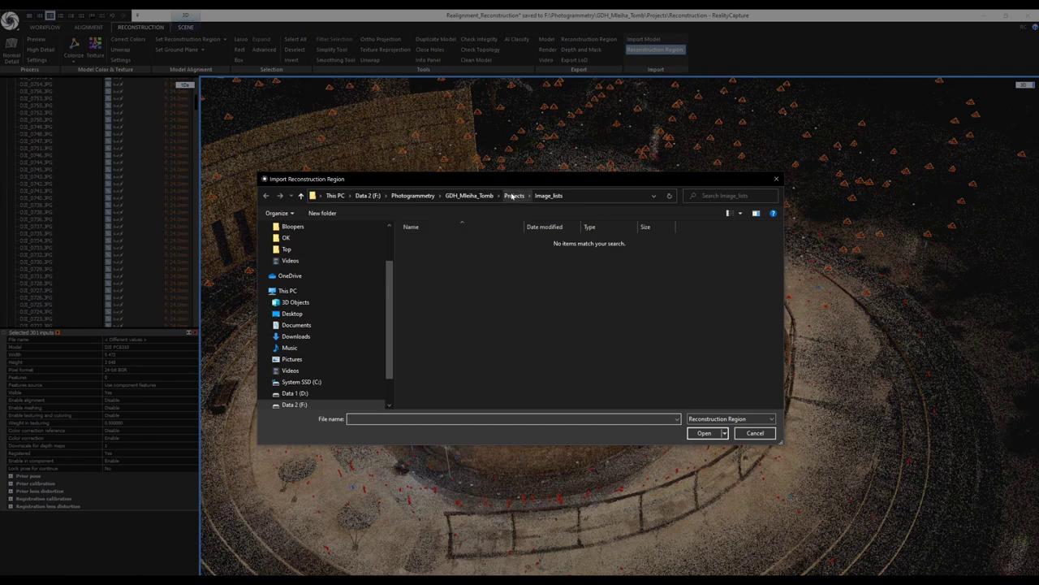
{"action": "left_click", "coordinate": [514, 195]}
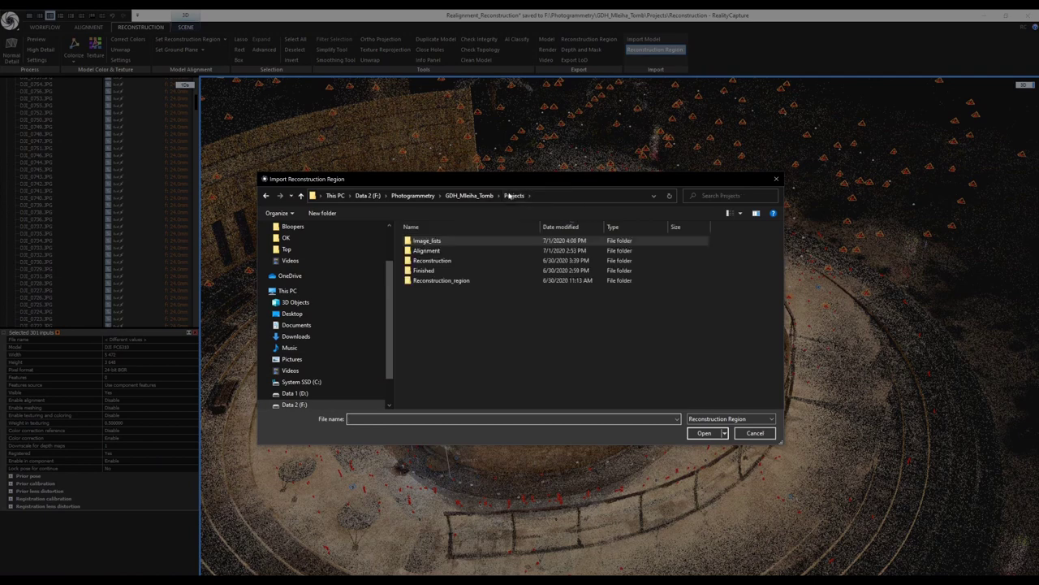
{"action": "double_click", "coordinate": [435, 281]}
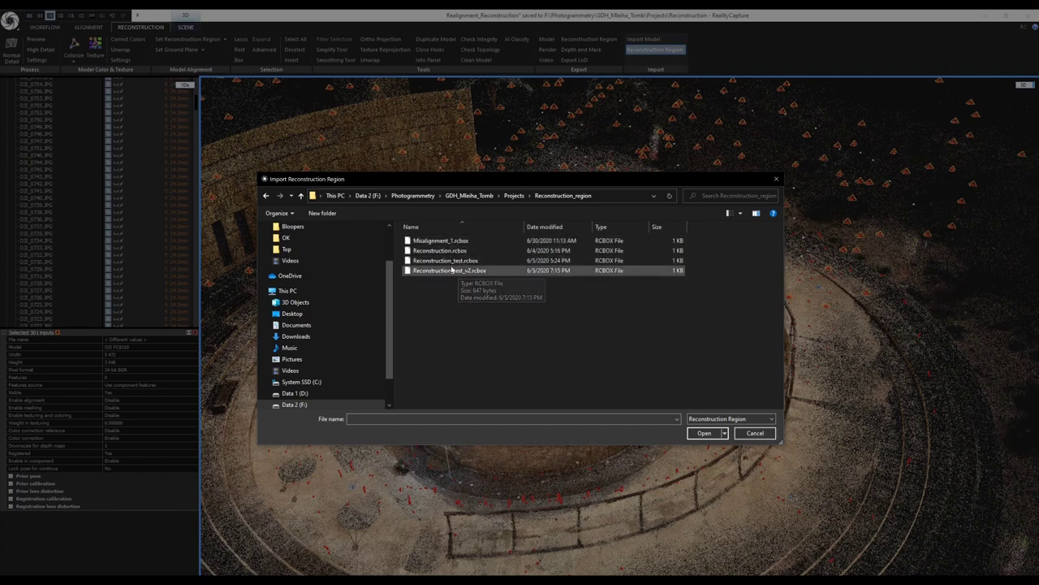
{"action": "left_click_drag", "start_coordinate": [474, 178], "coordinate": [725, 161]}
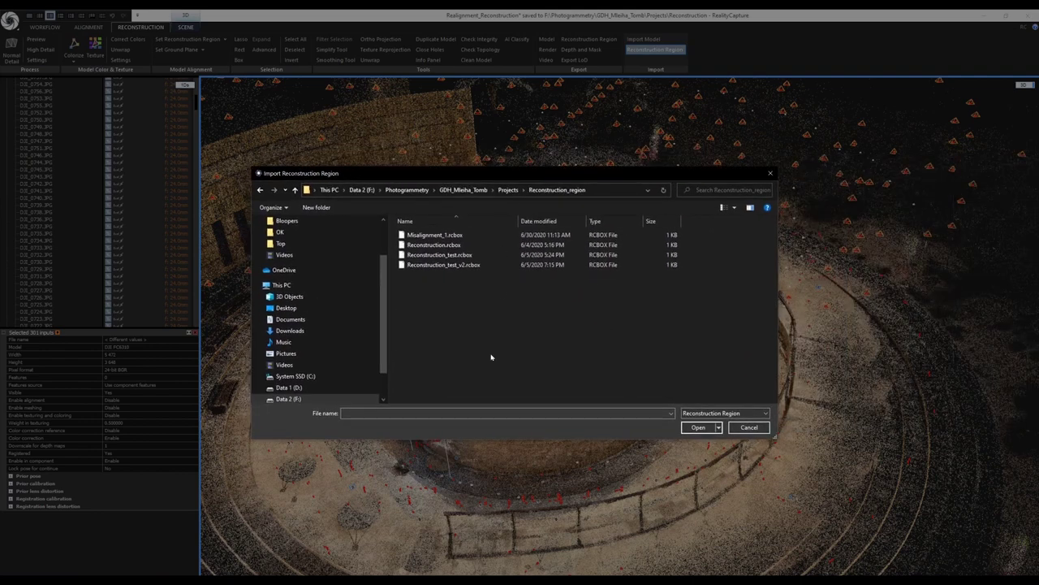
{"action": "left_click", "coordinate": [410, 247]}
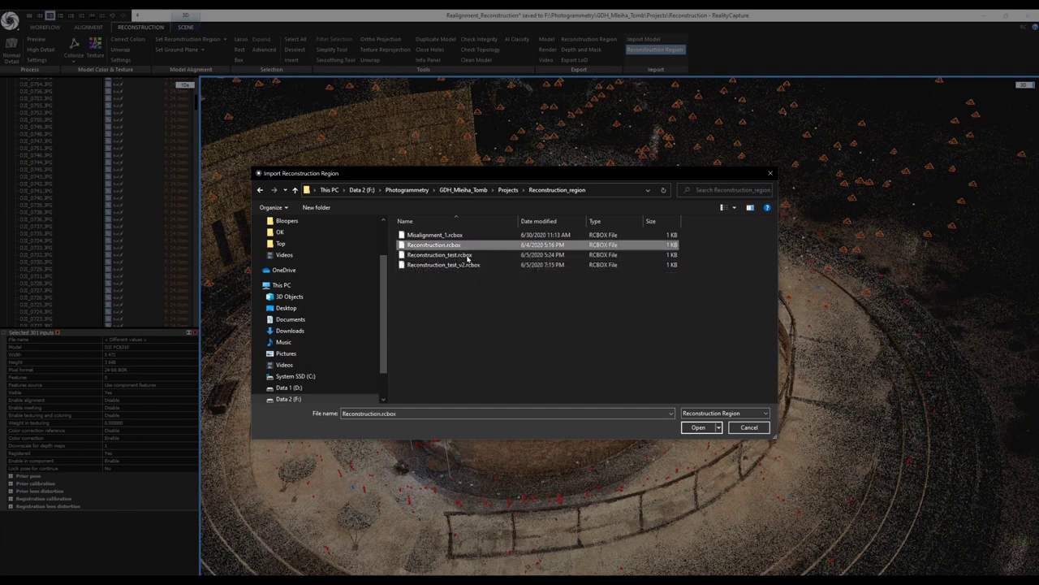
{"action": "left_click", "coordinate": [700, 428]}
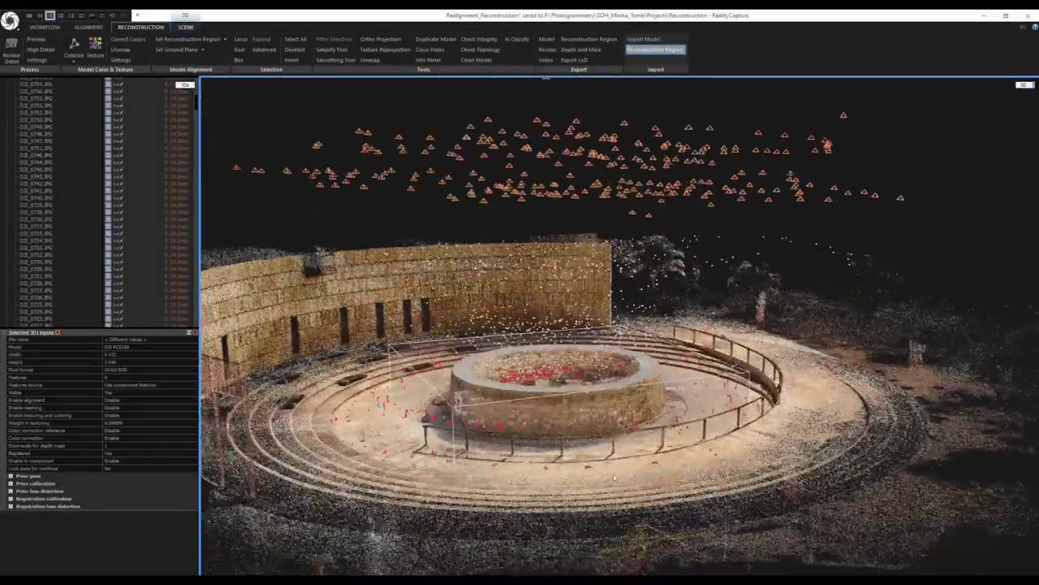
Examine the imported reconstruction region's extent around the circular tomb from above and from the side
{"action": "left_click_drag", "start_coordinate": [613, 476], "coordinate": [599, 458]}
{"action": "left_click_drag", "start_coordinate": [649, 523], "coordinate": [508, 513]}
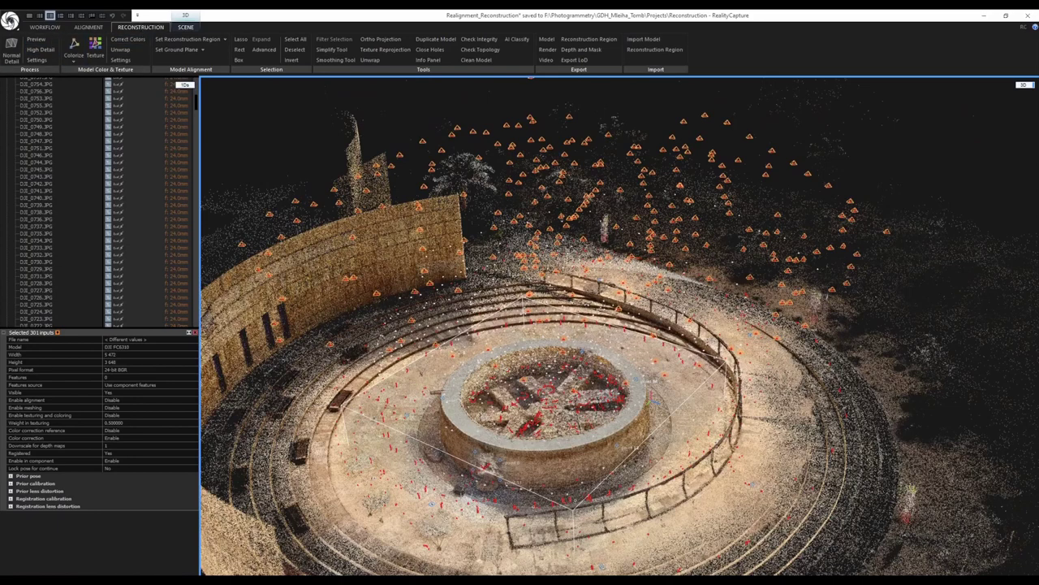
{"action": "left_click", "coordinate": [11, 21]}
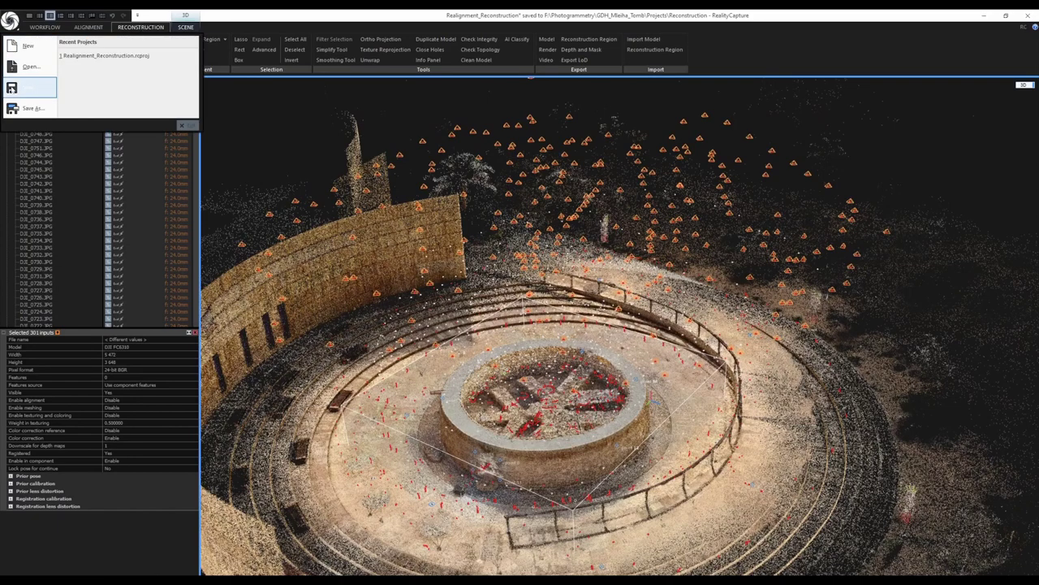
{"action": "left_click", "coordinate": [243, 23]}
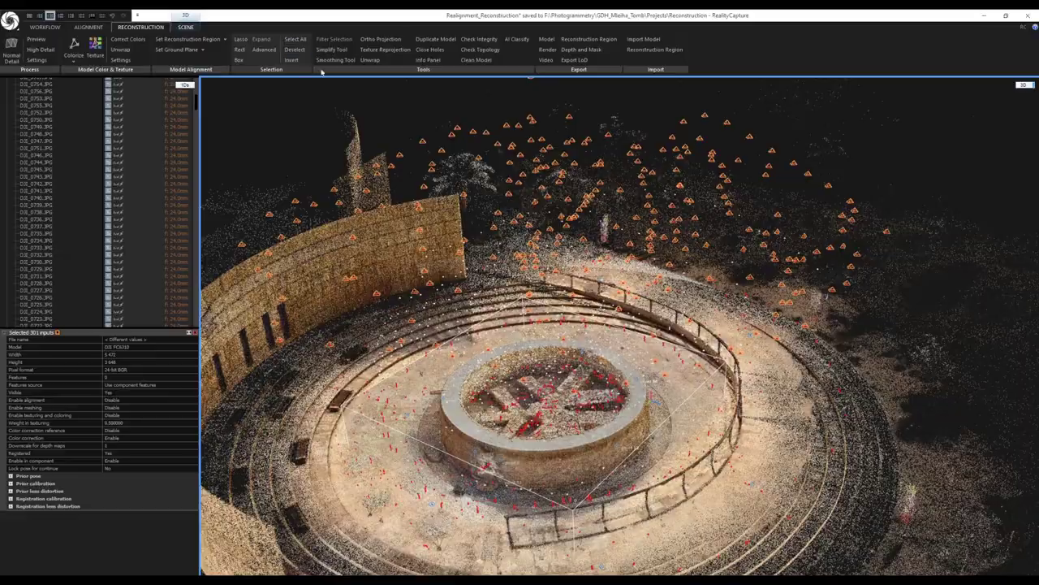
{"action": "left_click_drag", "start_coordinate": [480, 366], "coordinate": [531, 422]}
{"action": "scroll", "coordinate": [513, 452], "scroll_direction": "up", "scroll_amount": 3}
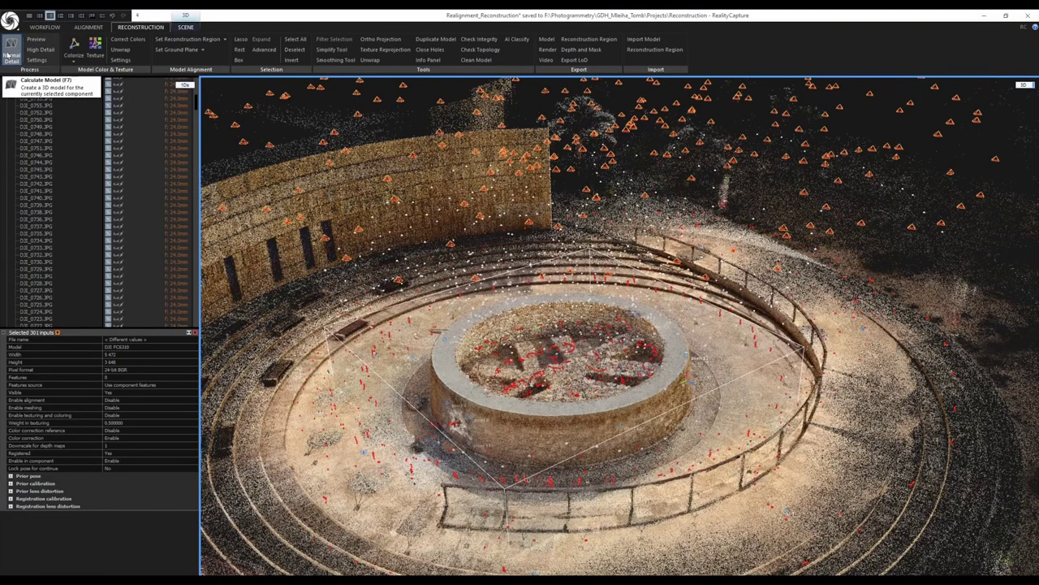
{"action": "scroll", "coordinate": [511, 360], "scroll_direction": "down", "scroll_amount": 2}
{"action": "scroll", "coordinate": [513, 361], "scroll_direction": "up", "scroll_amount": 3}
{"action": "left_click_drag", "start_coordinate": [520, 390], "coordinate": [568, 349]}
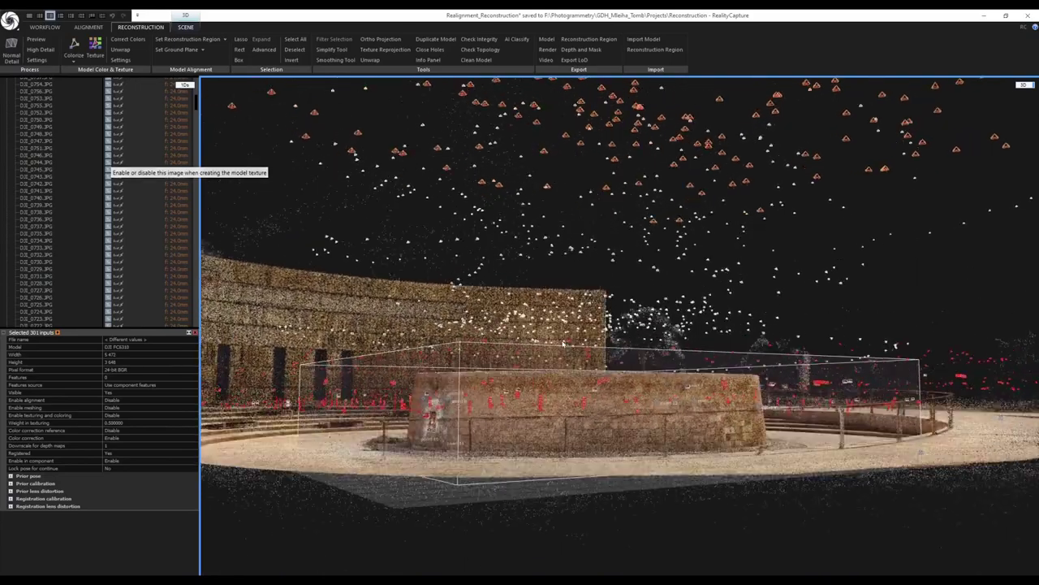
{"action": "left_click_drag", "start_coordinate": [569, 350], "coordinate": [569, 402]}
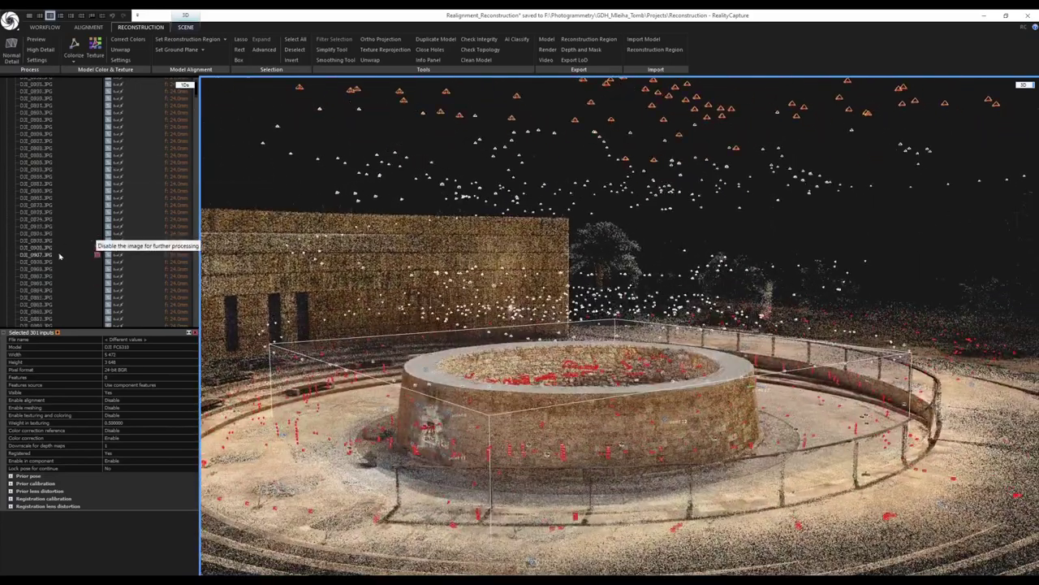
Display the Mesh model of the Georeferenced_Realignment component and review its processing time report
{"action": "scroll", "coordinate": [62, 257], "scroll_direction": "up", "scroll_amount": 5}
{"action": "left_click", "coordinate": [7, 96]}
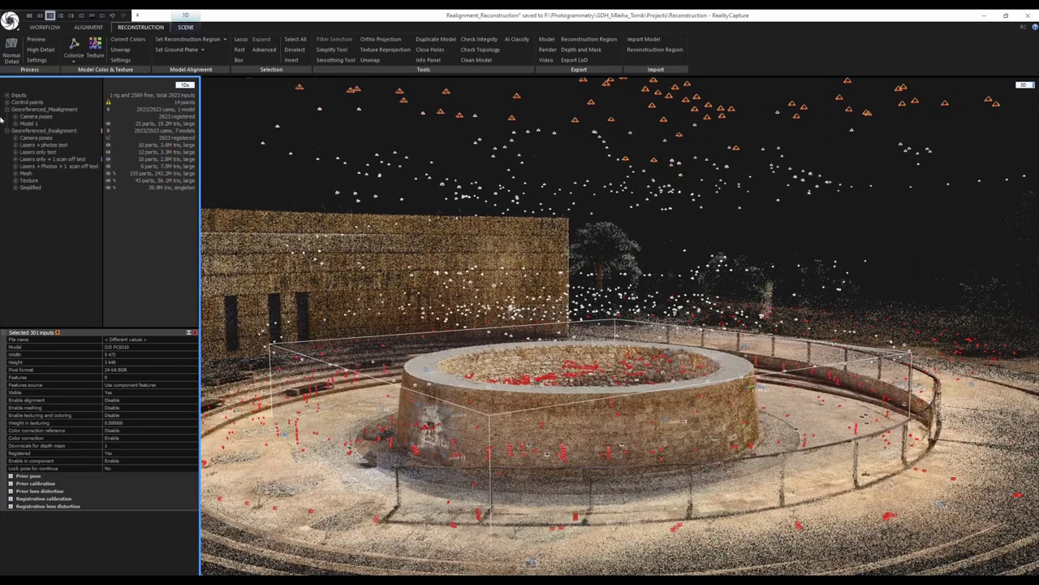
{"action": "left_click", "coordinate": [27, 175]}
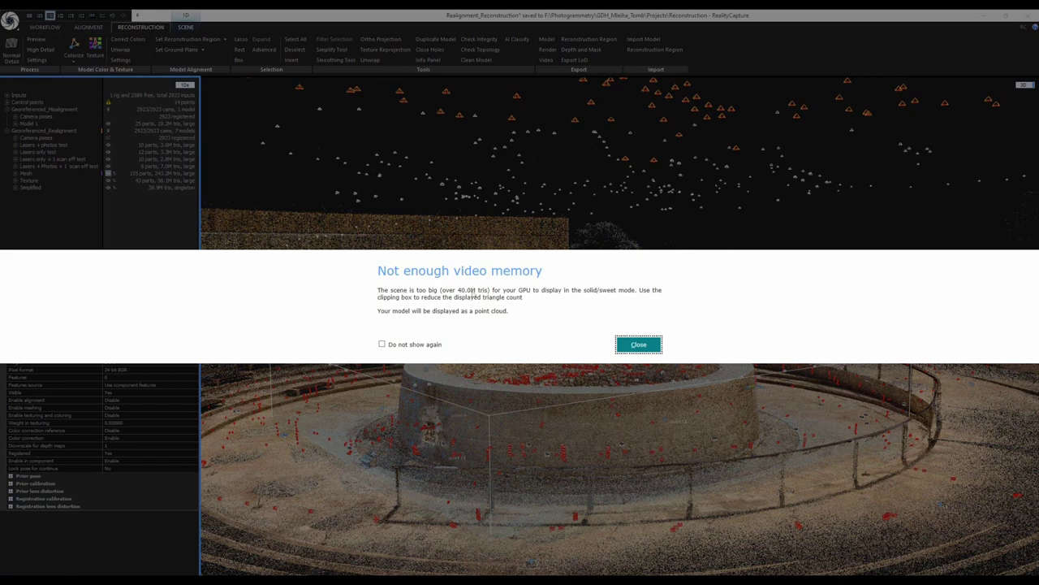
{"action": "left_click", "coordinate": [638, 345]}
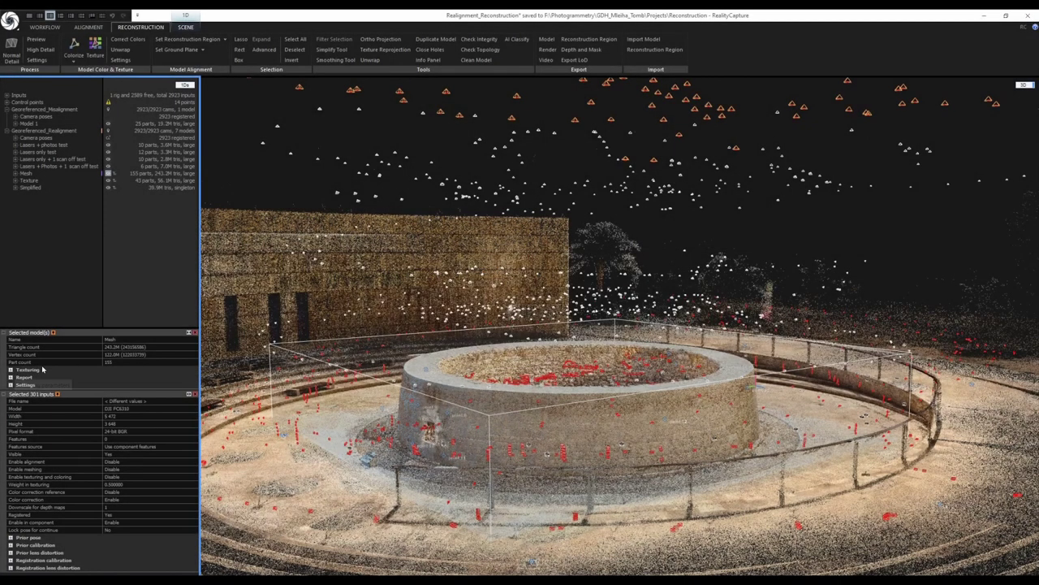
{"action": "left_click", "coordinate": [11, 377]}
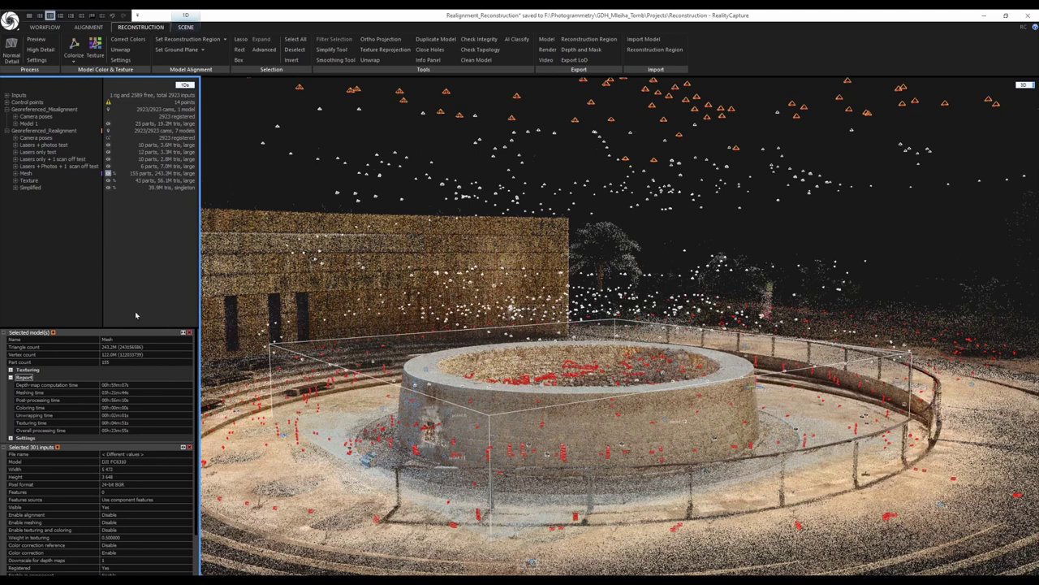
{"action": "left_click_drag", "start_coordinate": [132, 327], "coordinate": [122, 307]}
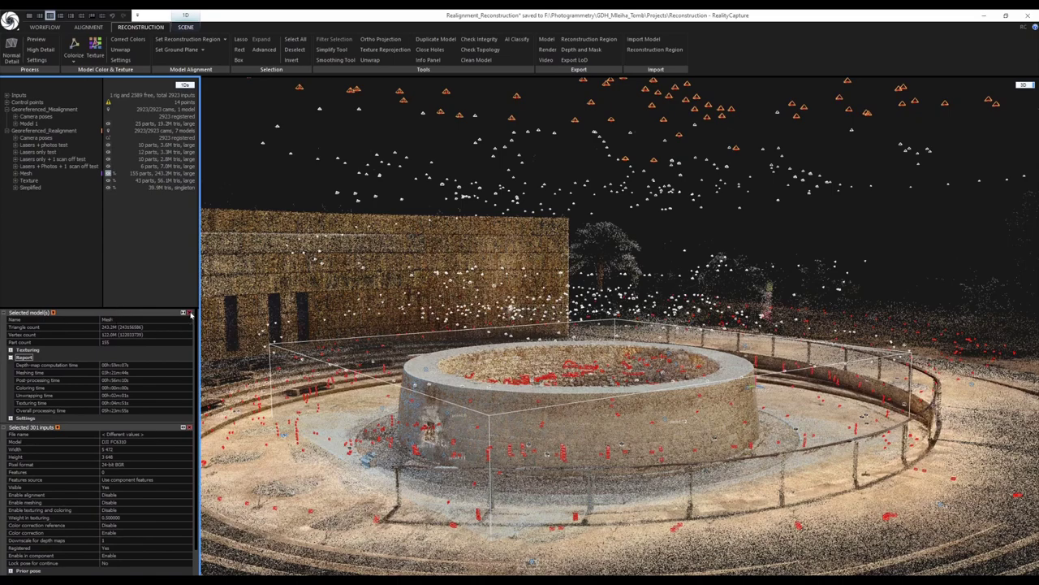
{"action": "scroll", "coordinate": [191, 315], "scroll_direction": "down", "scroll_amount": 1}
{"action": "scroll", "coordinate": [190, 315], "scroll_direction": "up", "scroll_amount": 1}
{"action": "scroll", "coordinate": [617, 381], "scroll_direction": "down", "scroll_amount": 1}
{"action": "scroll", "coordinate": [617, 382], "scroll_direction": "up", "scroll_amount": 1}
Hide the tie points, render the Mesh model as vertices and inspect the tomb from several angles
{"action": "left_click_drag", "start_coordinate": [587, 317], "coordinate": [589, 381]}
{"action": "left_click", "coordinate": [185, 26]}
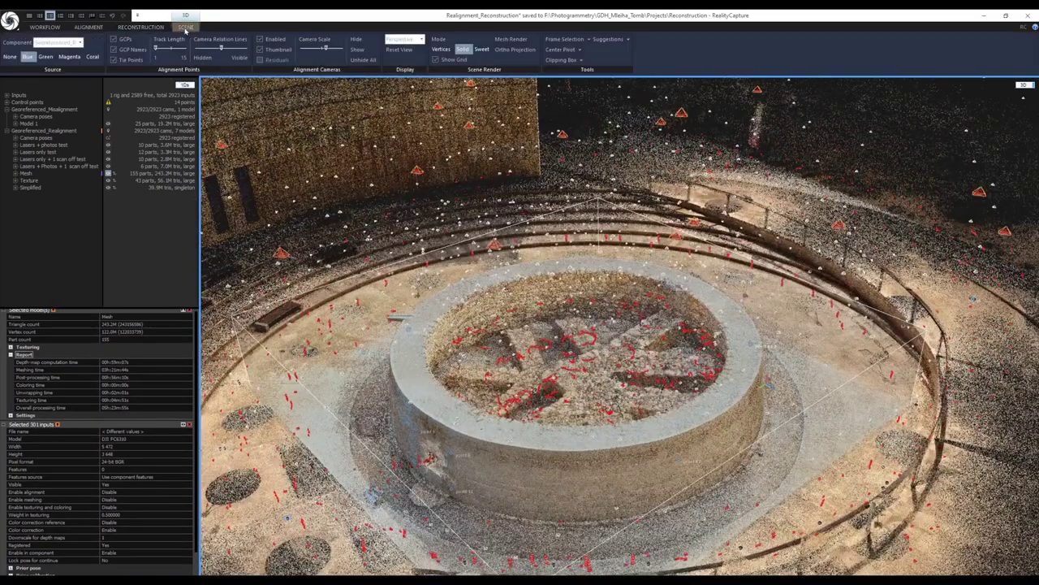
{"action": "left_click", "coordinate": [114, 60]}
{"action": "scroll", "coordinate": [560, 459], "scroll_direction": "up", "scroll_amount": 1}
{"action": "scroll", "coordinate": [544, 448], "scroll_direction": "down", "scroll_amount": 2}
{"action": "scroll", "coordinate": [543, 445], "scroll_direction": "up", "scroll_amount": 3}
{"action": "left_click_drag", "start_coordinate": [537, 430], "coordinate": [579, 395]}
{"action": "left_click", "coordinate": [441, 49]}
{"action": "scroll", "coordinate": [521, 370], "scroll_direction": "up", "scroll_amount": 2}
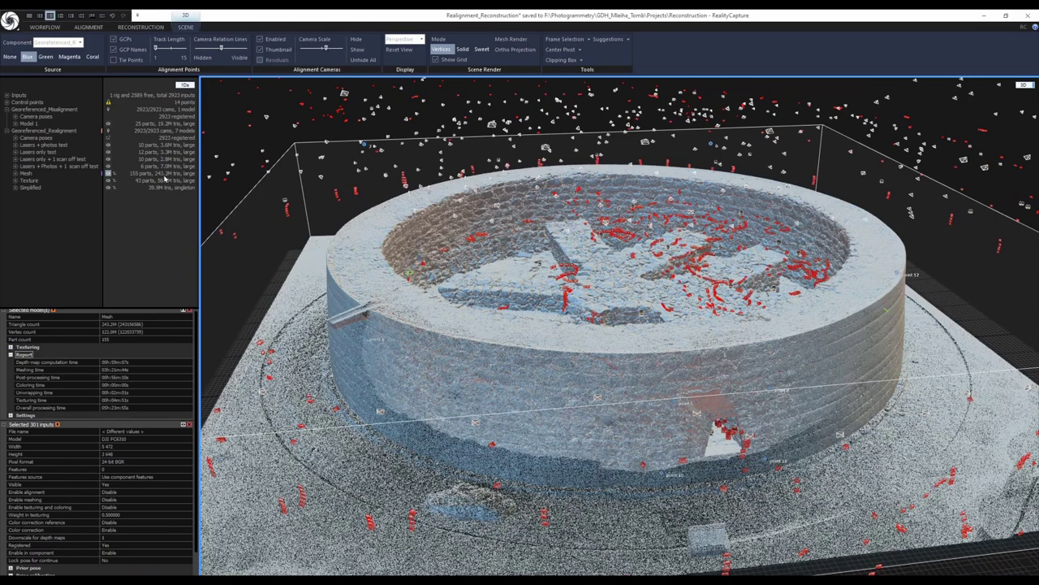
{"action": "scroll", "coordinate": [575, 306], "scroll_direction": "down", "scroll_amount": 2}
{"action": "left_click_drag", "start_coordinate": [575, 306], "coordinate": [517, 365]}
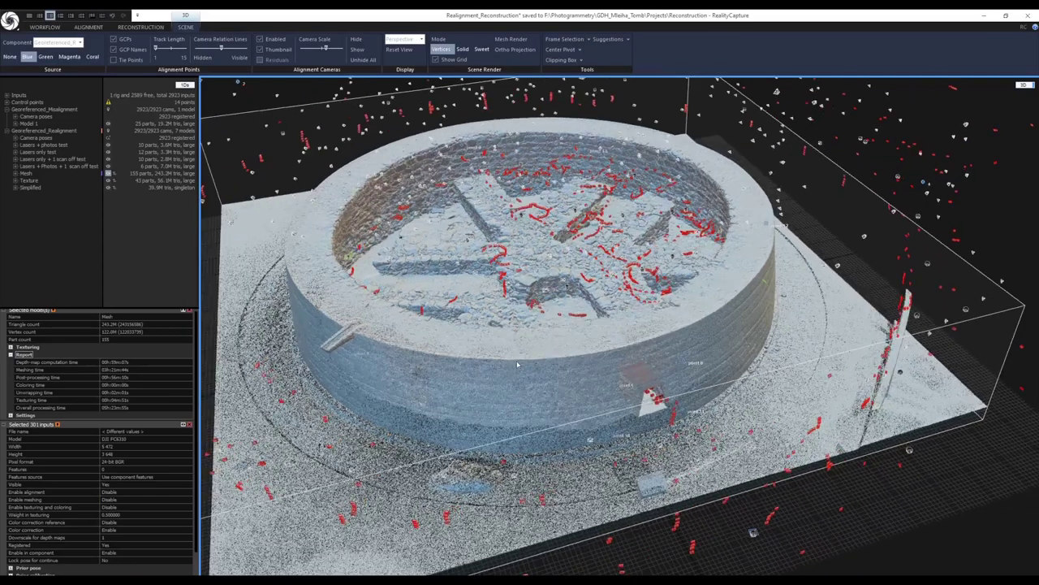
{"action": "left_click_drag", "start_coordinate": [362, 243], "coordinate": [448, 299]}
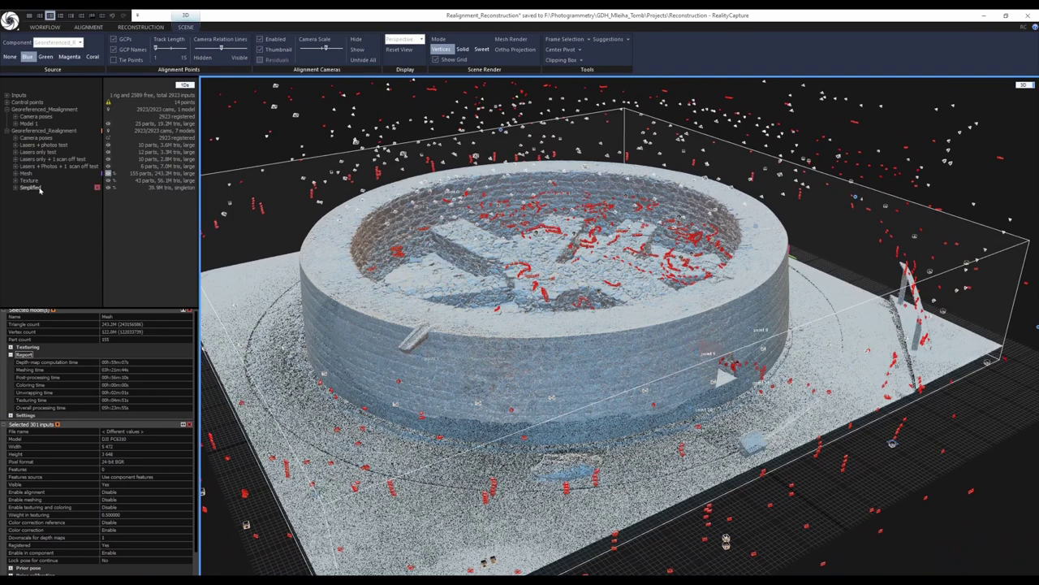
Display the Simplified model in place of the full mesh and render it in Solid mode
{"action": "left_click", "coordinate": [109, 190]}
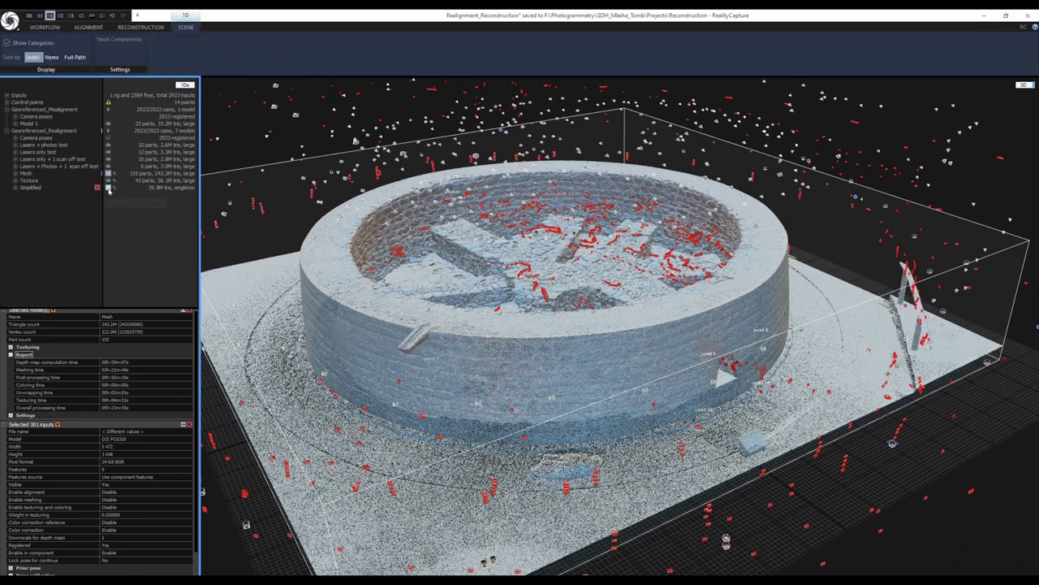
{"action": "left_click", "coordinate": [465, 197]}
{"action": "left_click", "coordinate": [464, 51]}
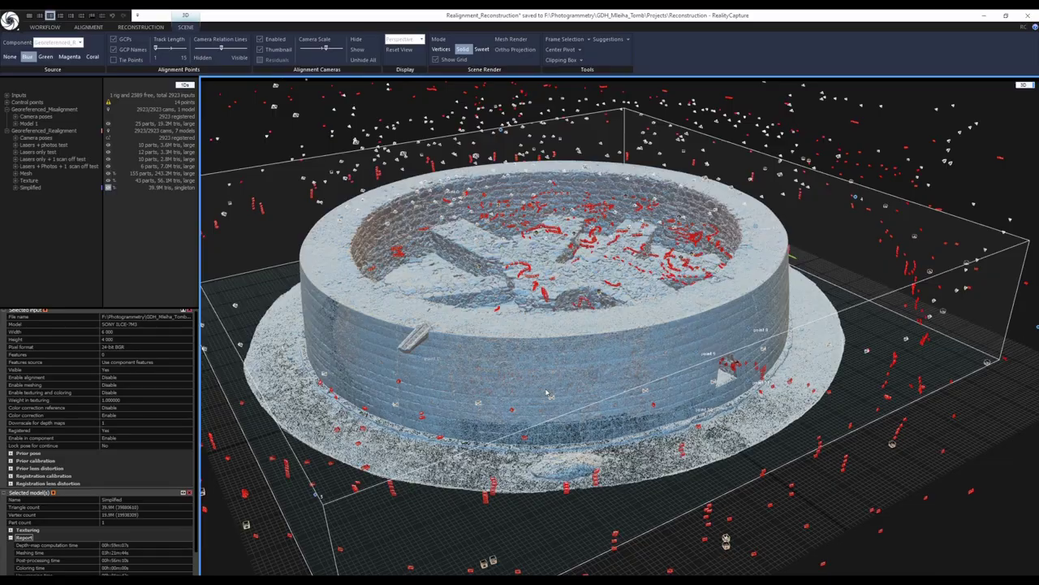
Examine the masonry surface of the simplified model up close all around the tomb's outer wall
{"action": "scroll", "coordinate": [547, 393], "scroll_direction": "up", "scroll_amount": 3}
{"action": "left_click_drag", "start_coordinate": [661, 402], "coordinate": [637, 437]}
{"action": "scroll", "coordinate": [637, 438], "scroll_direction": "down", "scroll_amount": 2}
{"action": "scroll", "coordinate": [630, 382], "scroll_direction": "up", "scroll_amount": 5}
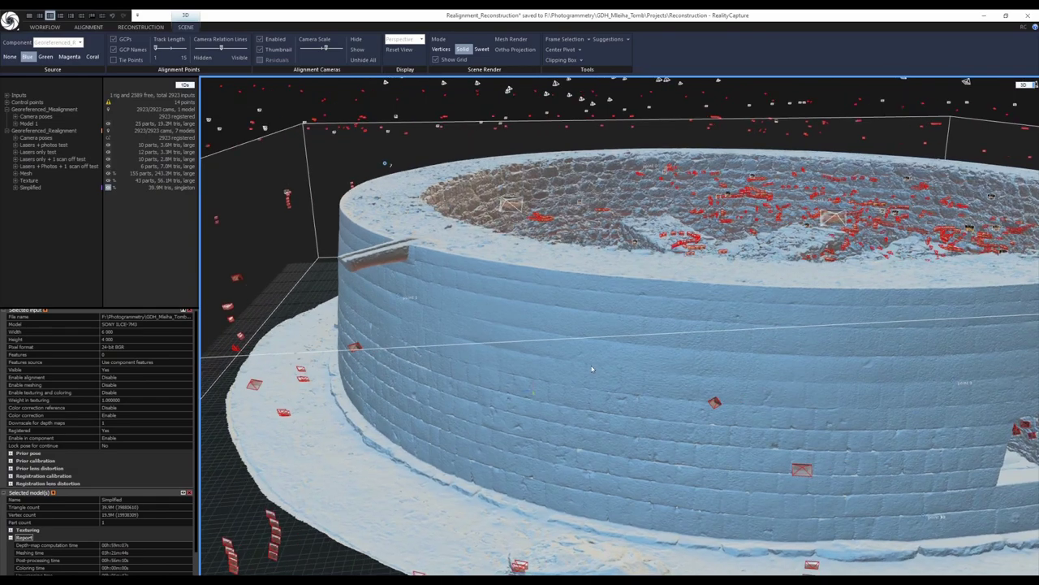
{"action": "left_click_drag", "start_coordinate": [592, 368], "coordinate": [626, 381]}
{"action": "left_click_drag", "start_coordinate": [804, 359], "coordinate": [609, 351]}
{"action": "left_click_drag", "start_coordinate": [692, 353], "coordinate": [472, 347]}
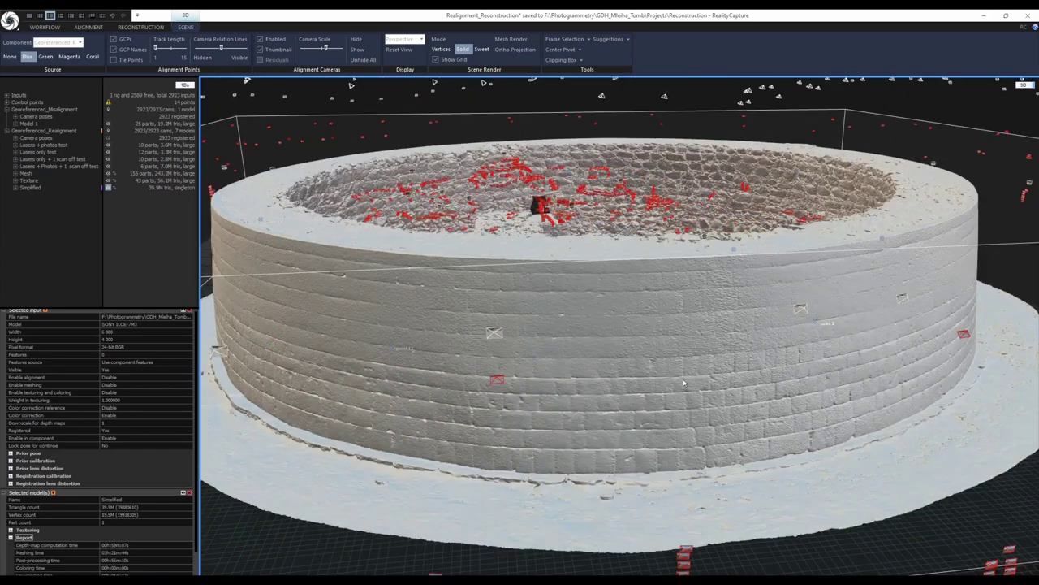
{"action": "left_click_drag", "start_coordinate": [787, 368], "coordinate": [614, 403]}
{"action": "mouse_move", "coordinate": [711, 374]}
{"action": "left_mouse_down"}
{"action": "mouse_move", "coordinate": [844, 382]}
{"action": "mouse_move", "coordinate": [682, 383]}
{"action": "mouse_move", "coordinate": [718, 397]}
{"action": "mouse_move", "coordinate": [511, 406]}
{"action": "mouse_move", "coordinate": [580, 414]}
{"action": "mouse_move", "coordinate": [587, 374]}
{"action": "mouse_move", "coordinate": [601, 387]}
{"action": "mouse_move", "coordinate": [560, 396]}
{"action": "left_mouse_up"}
View the whole simplified tomb with the camera layers at different heights above it
{"action": "scroll", "coordinate": [568, 406], "scroll_direction": "down", "scroll_amount": 4}
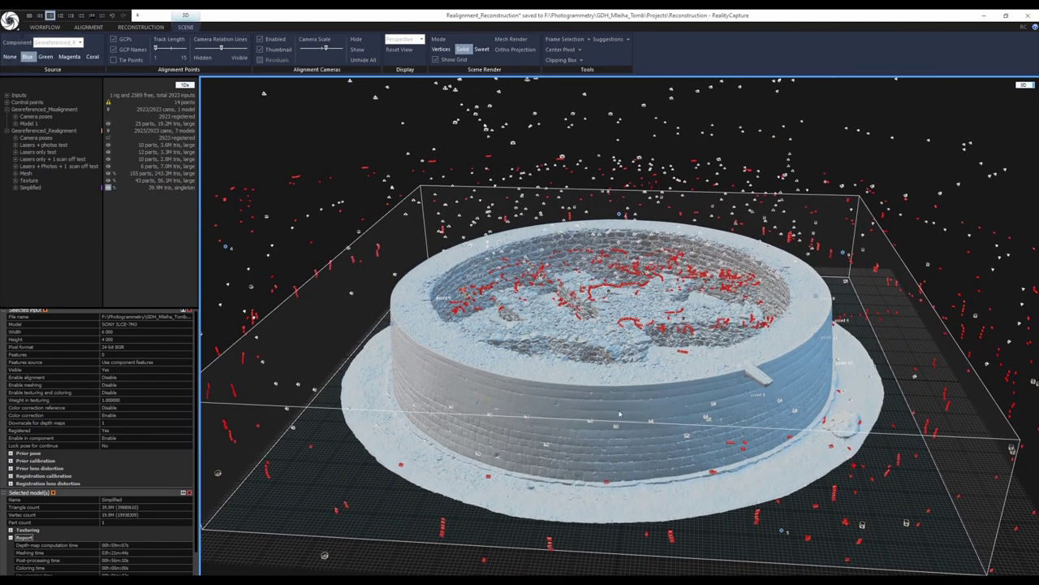
{"action": "scroll", "coordinate": [619, 413], "scroll_direction": "down", "scroll_amount": 3}
{"action": "left_click_drag", "start_coordinate": [619, 413], "coordinate": [694, 384]}
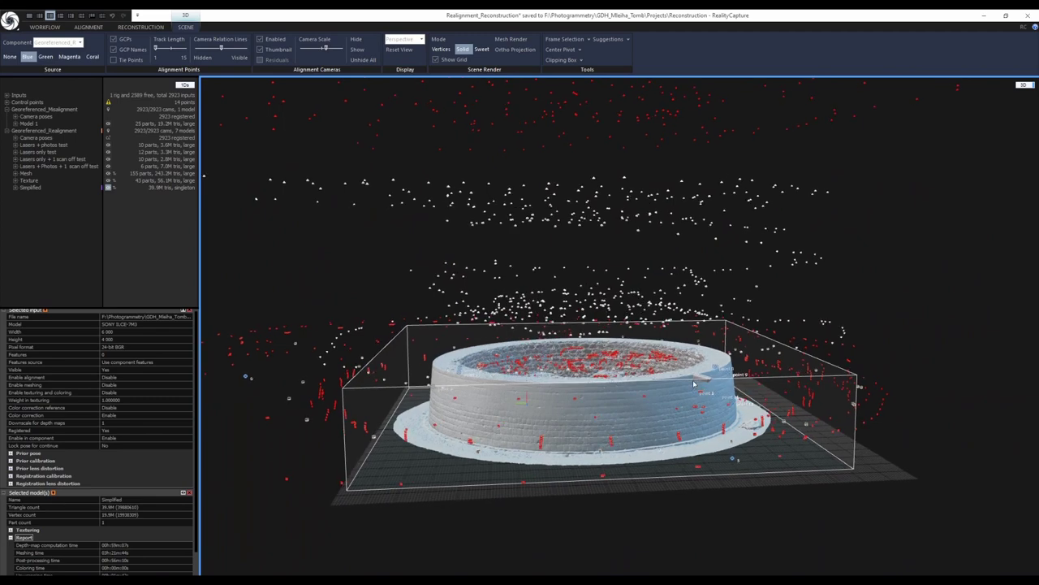
{"action": "scroll", "coordinate": [621, 409], "scroll_direction": "down", "scroll_amount": 3}
{"action": "scroll", "coordinate": [614, 405], "scroll_direction": "up", "scroll_amount": 4}
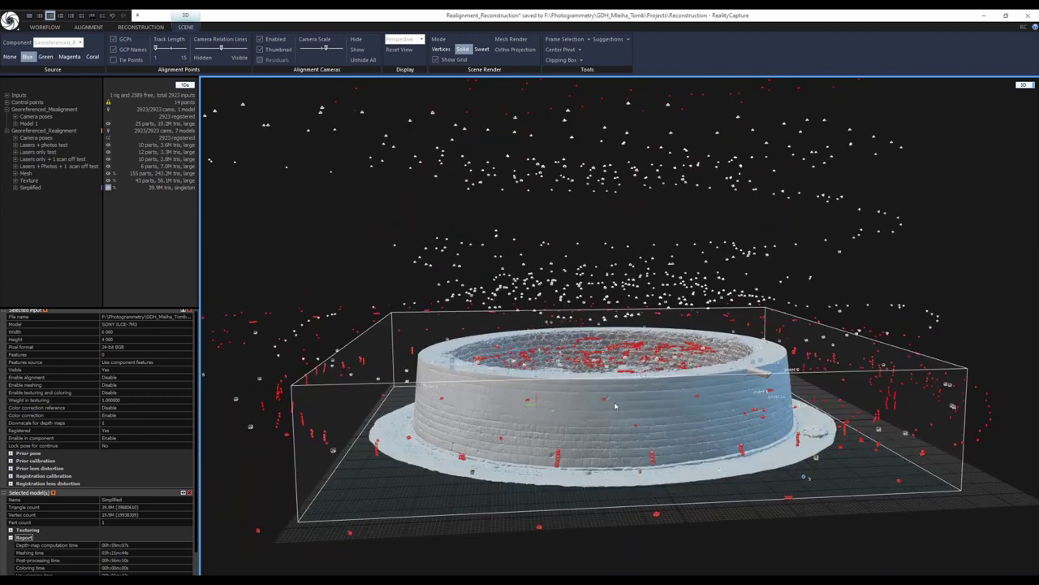
{"action": "scroll", "coordinate": [609, 406], "scroll_direction": "down", "scroll_amount": 3}
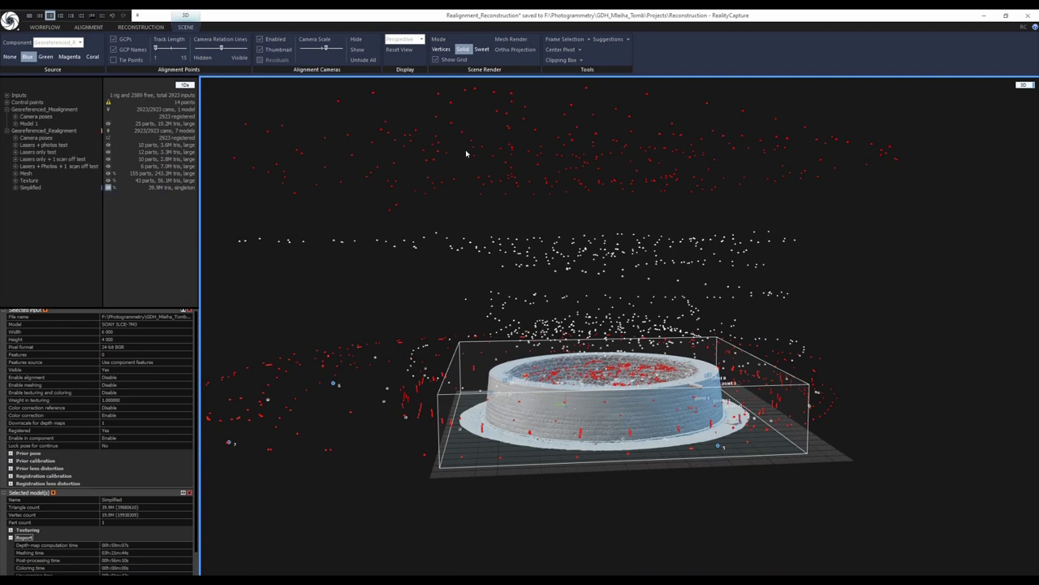
Load the image selection Laser_scans.imagelist and disable texturing and coloring for the selected laser scans
{"action": "left_click", "coordinate": [54, 27]}
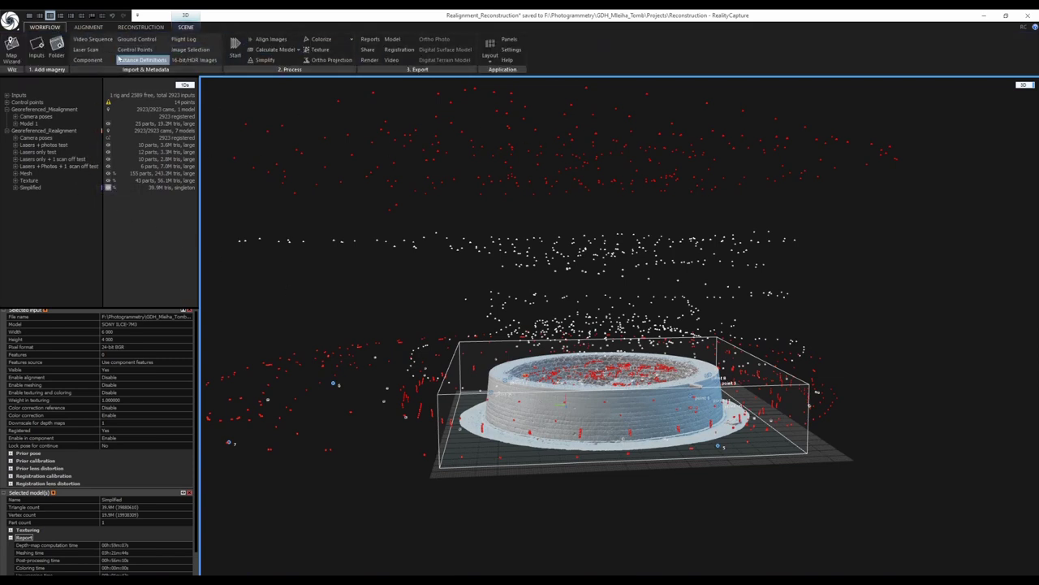
{"action": "left_click", "coordinate": [191, 51]}
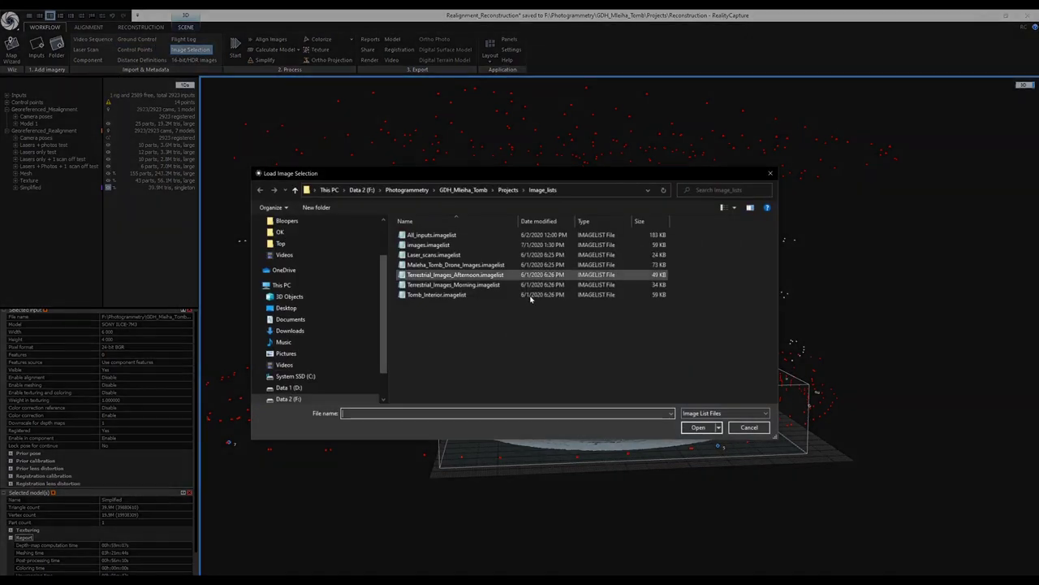
{"action": "left_click", "coordinate": [435, 255]}
{"action": "left_click", "coordinate": [697, 428]}
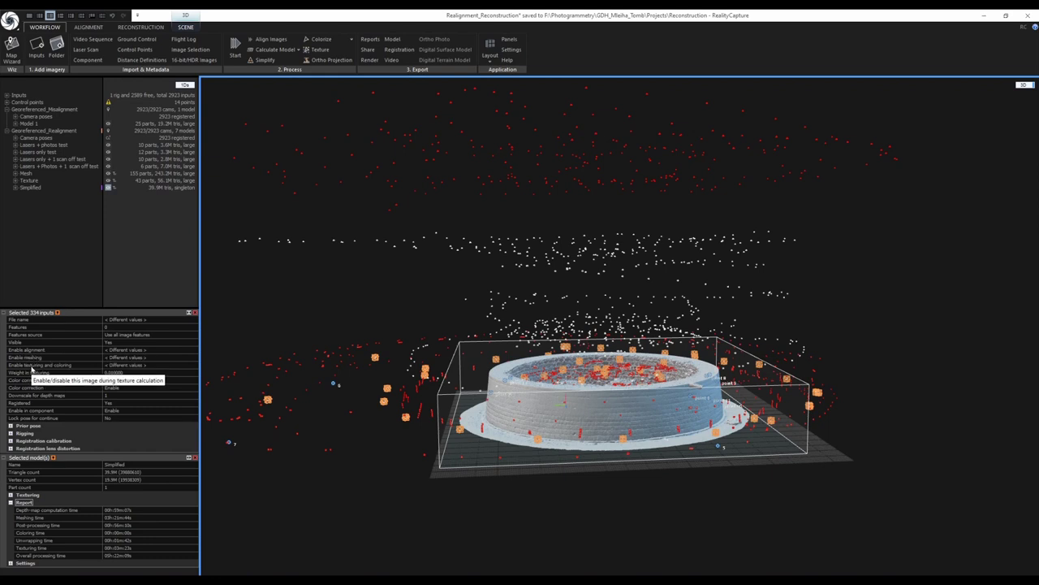
{"action": "left_click", "coordinate": [194, 365]}
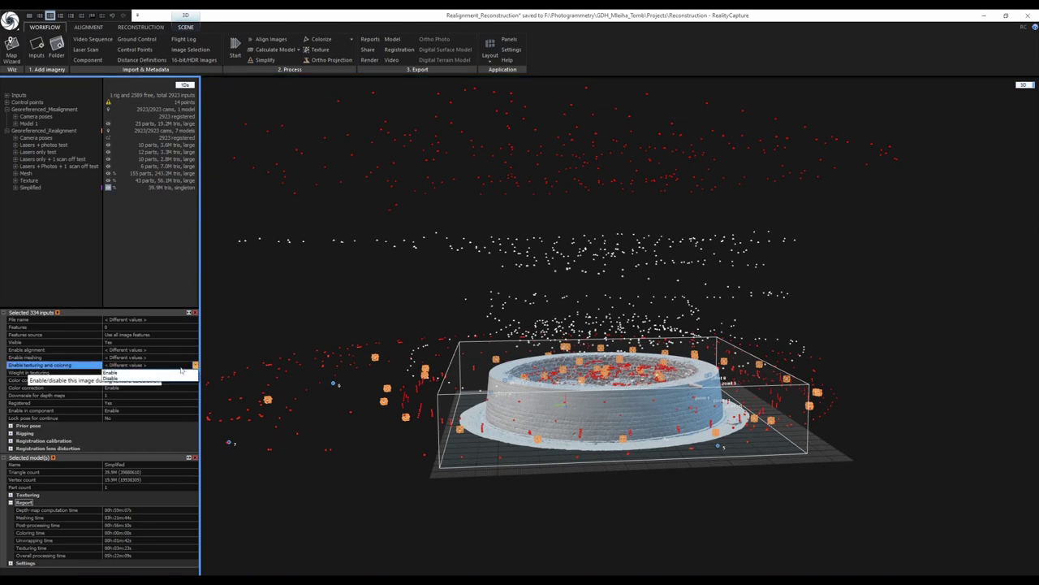
{"action": "left_click", "coordinate": [121, 380]}
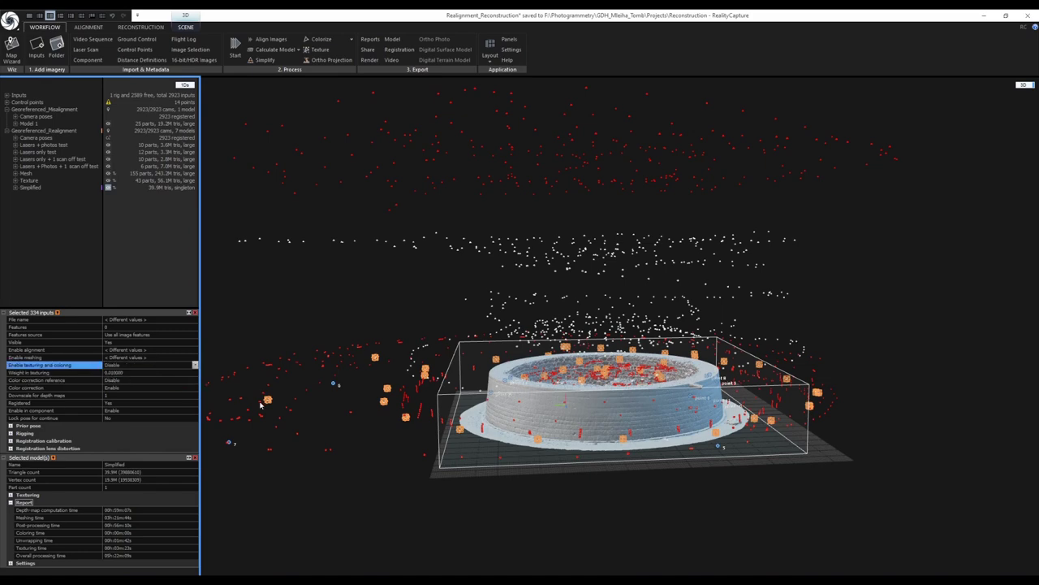
Examine the selected laser scan positions around the tomb and the camera layers above it from several angles
{"action": "scroll", "coordinate": [420, 408], "scroll_direction": "up", "scroll_amount": 3}
{"action": "left_click", "coordinate": [420, 408]}
{"action": "scroll", "coordinate": [426, 365], "scroll_direction": "down", "scroll_amount": 3}
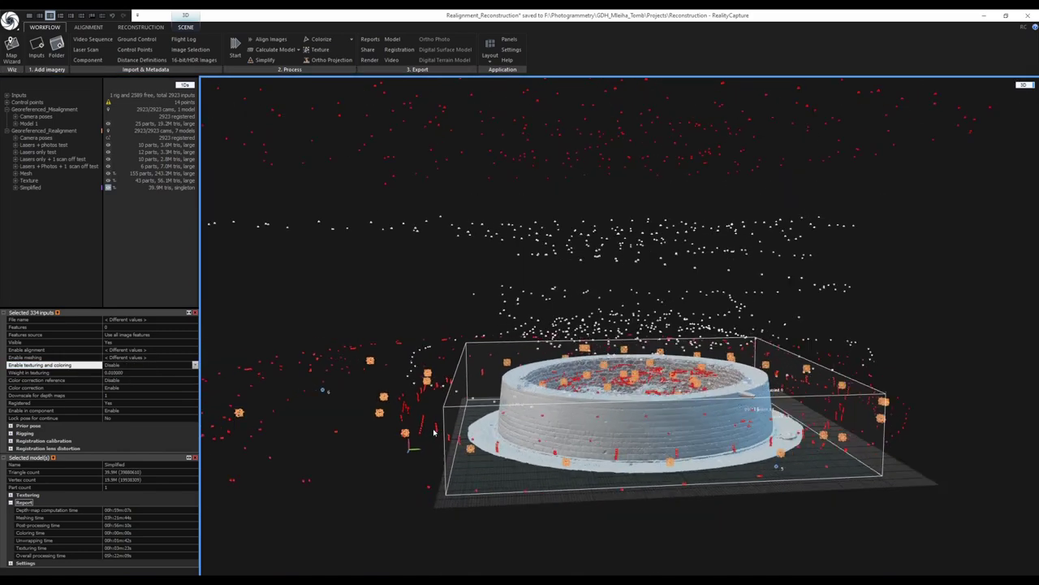
{"action": "left_click_drag", "start_coordinate": [427, 370], "coordinate": [457, 385]}
{"action": "scroll", "coordinate": [453, 402], "scroll_direction": "down", "scroll_amount": 3}
{"action": "scroll", "coordinate": [484, 398], "scroll_direction": "up", "scroll_amount": 3}
{"action": "scroll", "coordinate": [464, 351], "scroll_direction": "up", "scroll_amount": 4}
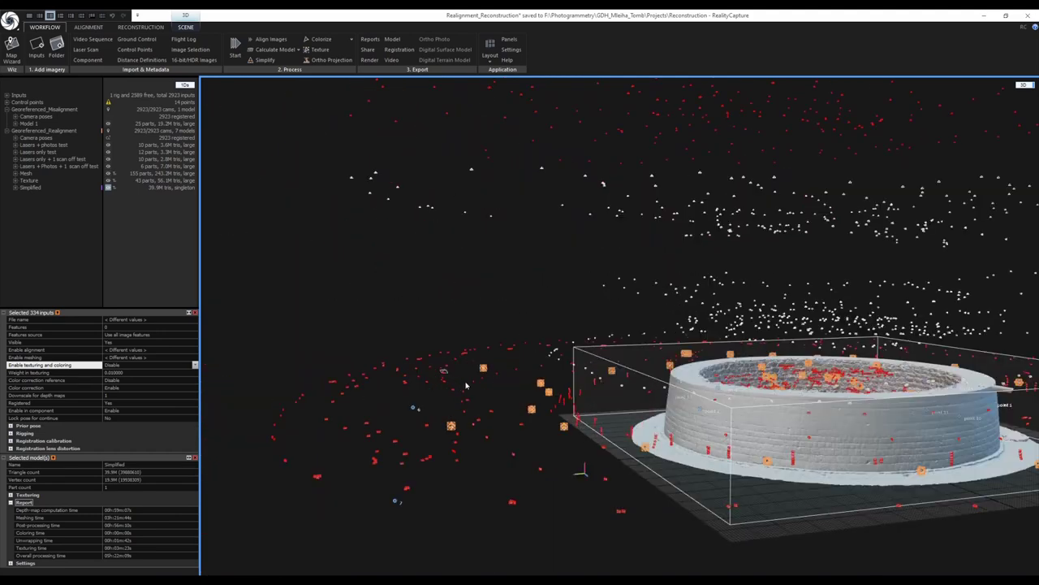
{"action": "scroll", "coordinate": [464, 350], "scroll_direction": "down", "scroll_amount": 5}
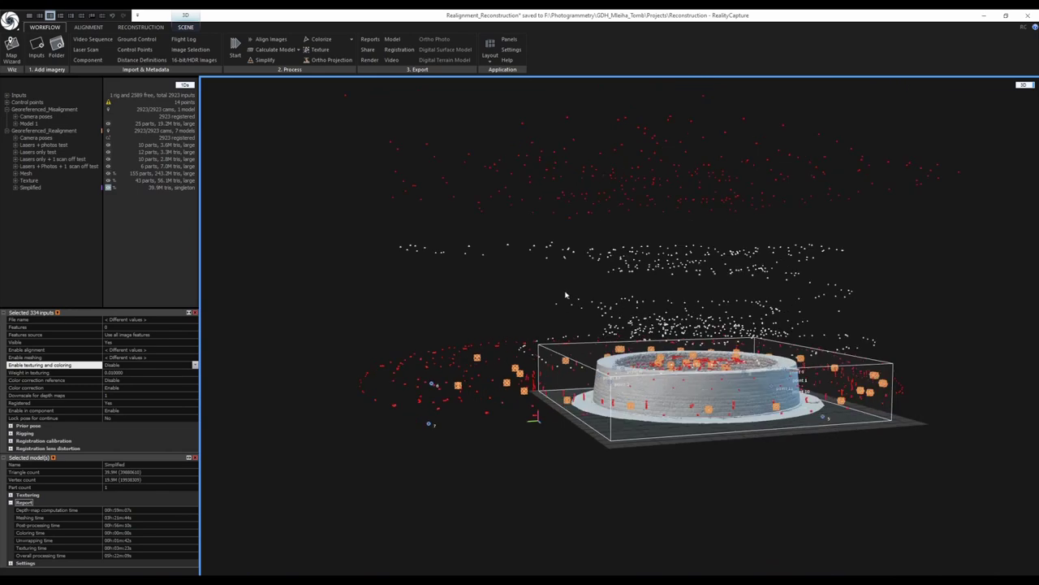
{"action": "left_click_drag", "start_coordinate": [516, 299], "coordinate": [490, 374]}
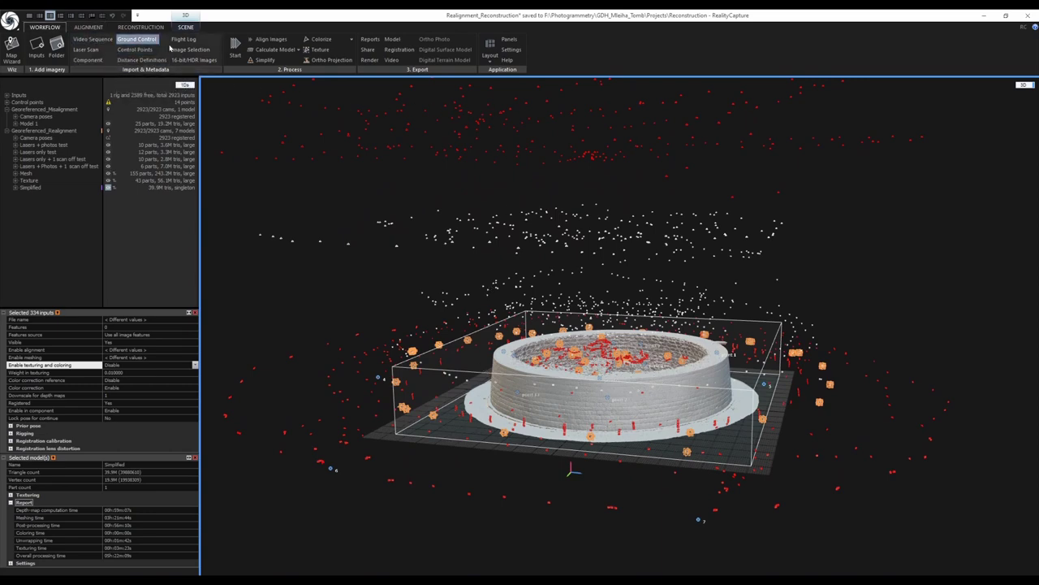
Load the image selection Tomb_Interior.imagelist and enable the selected interior images for alignment, meshing, and texturing and coloring
{"action": "left_click", "coordinate": [192, 49]}
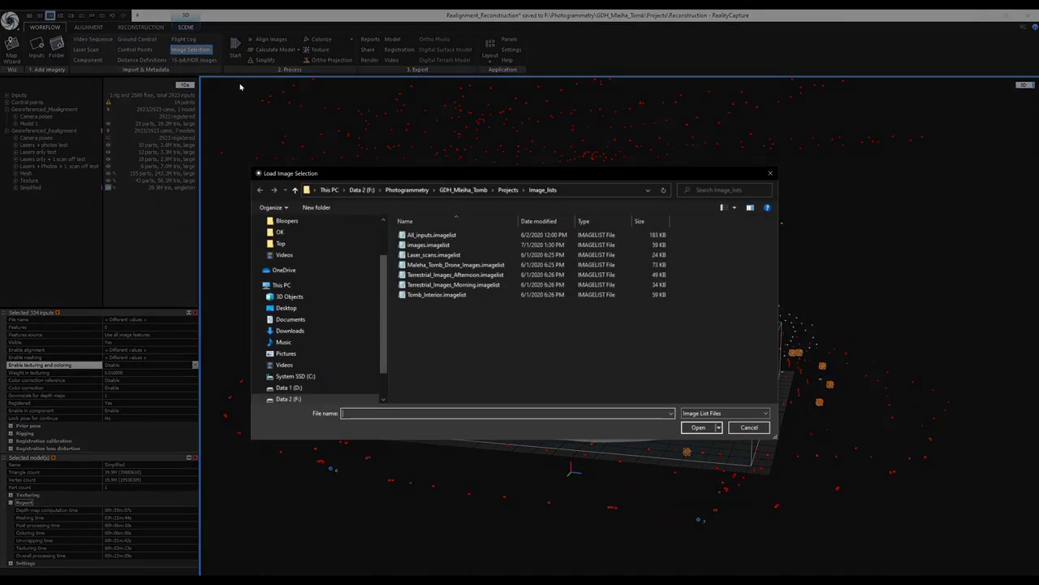
{"action": "left_click", "coordinate": [436, 295]}
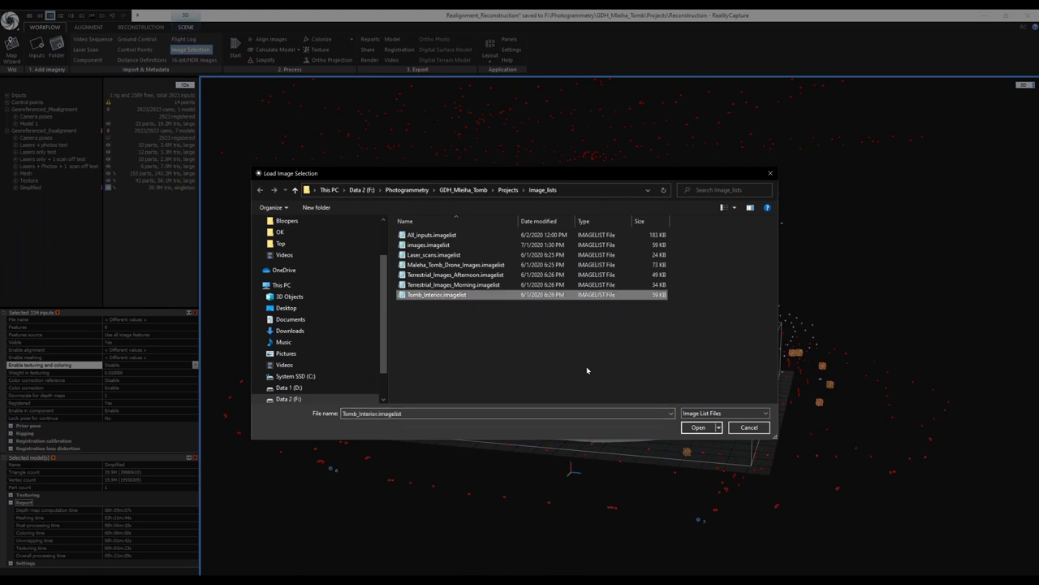
{"action": "left_click", "coordinate": [697, 428]}
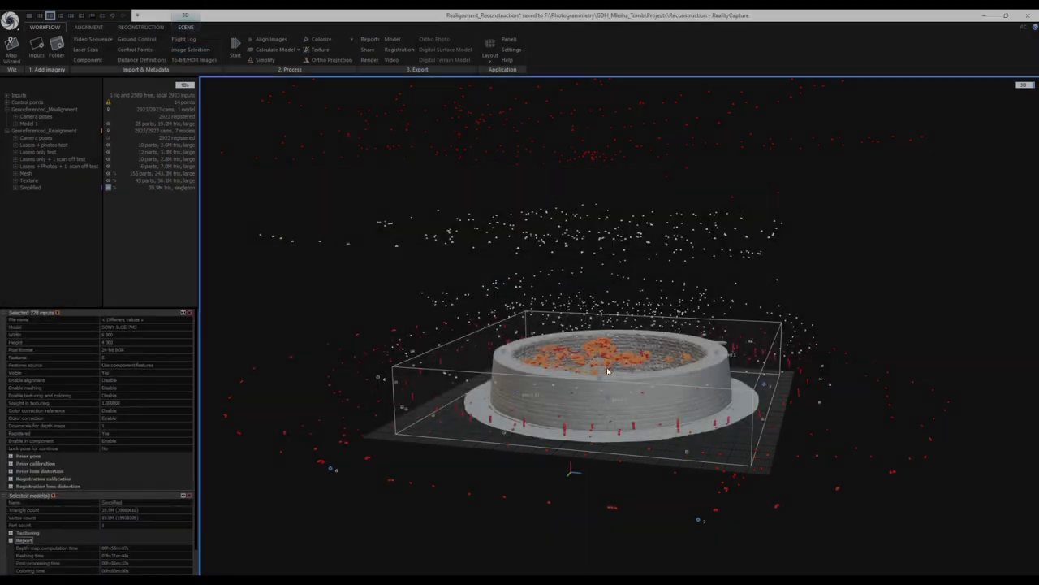
{"action": "scroll", "coordinate": [614, 371], "scroll_direction": "up", "scroll_amount": 5}
{"action": "scroll", "coordinate": [617, 371], "scroll_direction": "up", "scroll_amount": 5}
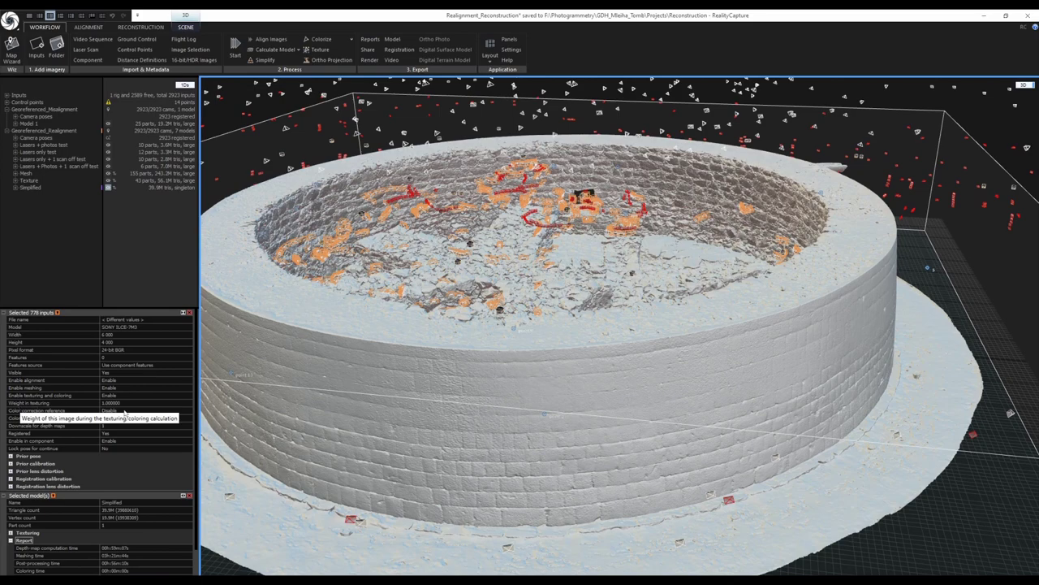
{"action": "scroll", "coordinate": [571, 234], "scroll_direction": "down", "scroll_amount": 2}
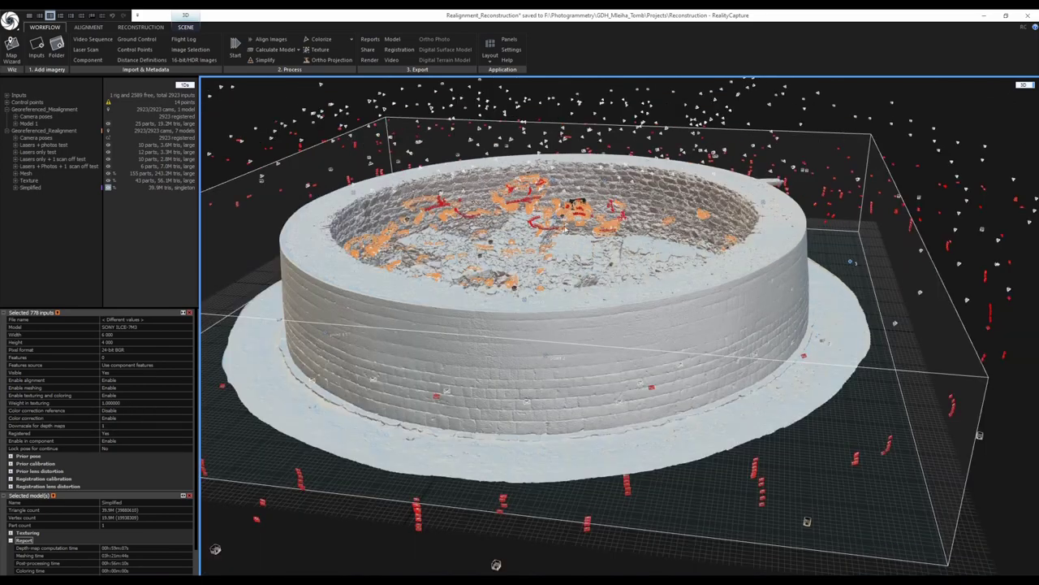
{"action": "scroll", "coordinate": [571, 234], "scroll_direction": "down", "scroll_amount": 2}
{"action": "left_click_drag", "start_coordinate": [533, 240], "coordinate": [462, 244]}
{"action": "scroll", "coordinate": [541, 238], "scroll_direction": "down", "scroll_amount": 3}
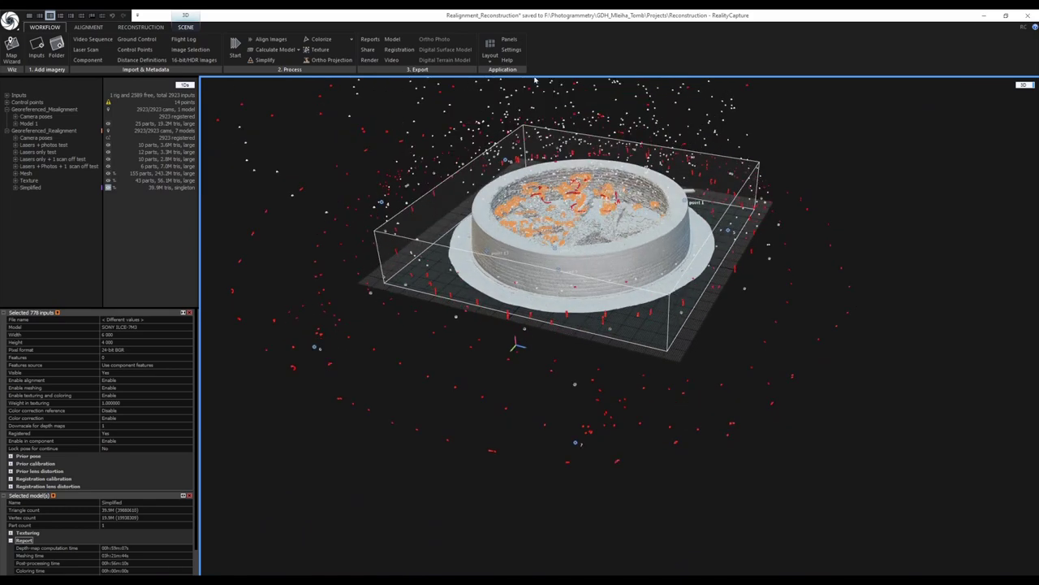
Load the image selection Terrestrial_Images_Afternoon.imagelist and enable its images for alignment, meshing, and texturing and coloring
{"action": "left_click", "coordinate": [190, 50]}
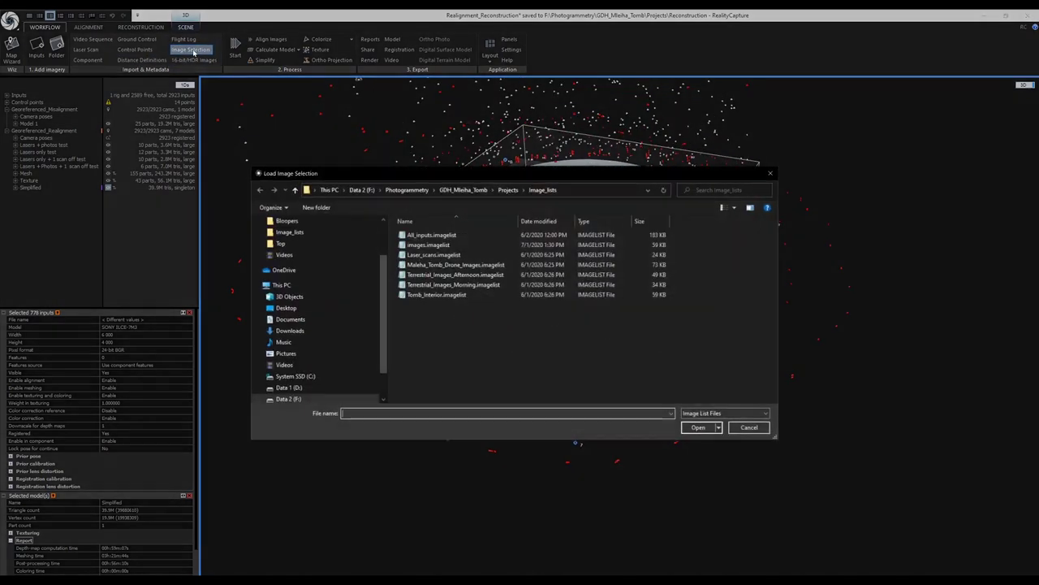
{"action": "left_click", "coordinate": [471, 275]}
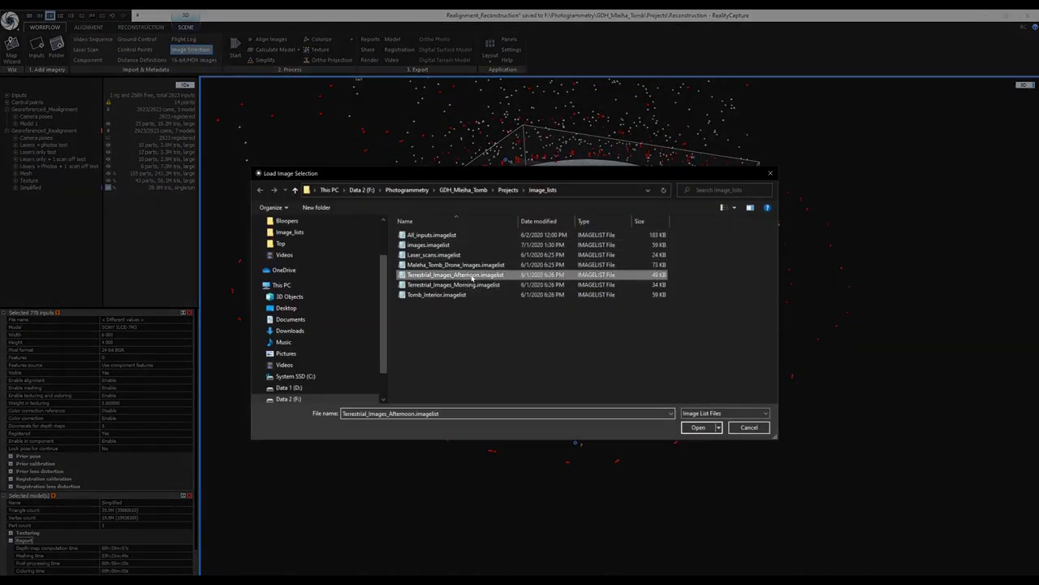
{"action": "left_click", "coordinate": [696, 428]}
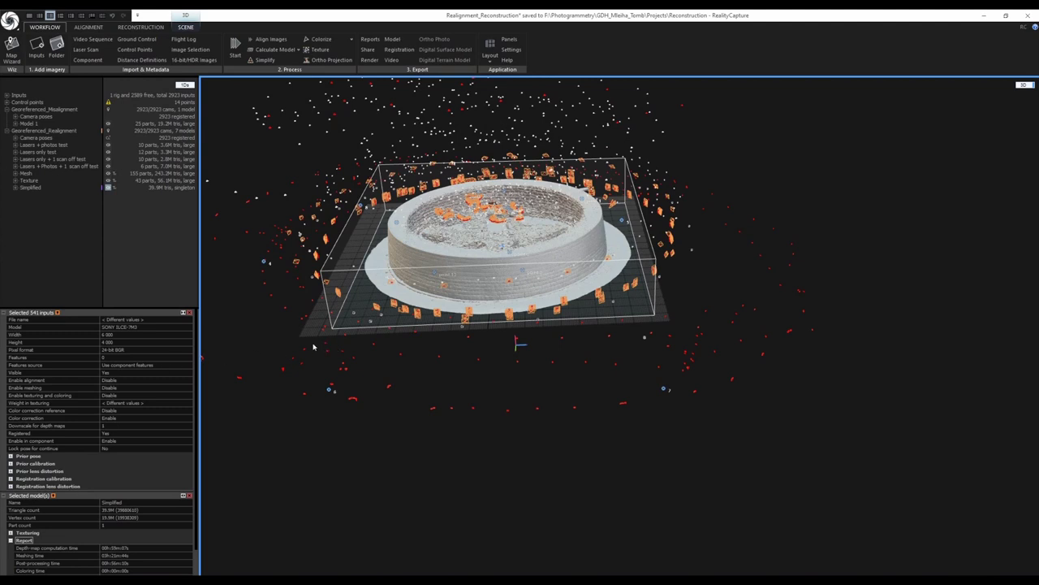
{"action": "key", "text": "ctrl+r"}
Inspect the selected afternoon camera positions around the tomb and set their weight in texturing to 1
{"action": "scroll", "coordinate": [469, 261], "scroll_direction": "up", "scroll_amount": 3}
{"action": "left_click_drag", "start_coordinate": [470, 260], "coordinate": [463, 316]}
{"action": "scroll", "coordinate": [464, 316], "scroll_direction": "down", "scroll_amount": 2}
{"action": "left_click_drag", "start_coordinate": [529, 320], "coordinate": [638, 355]}
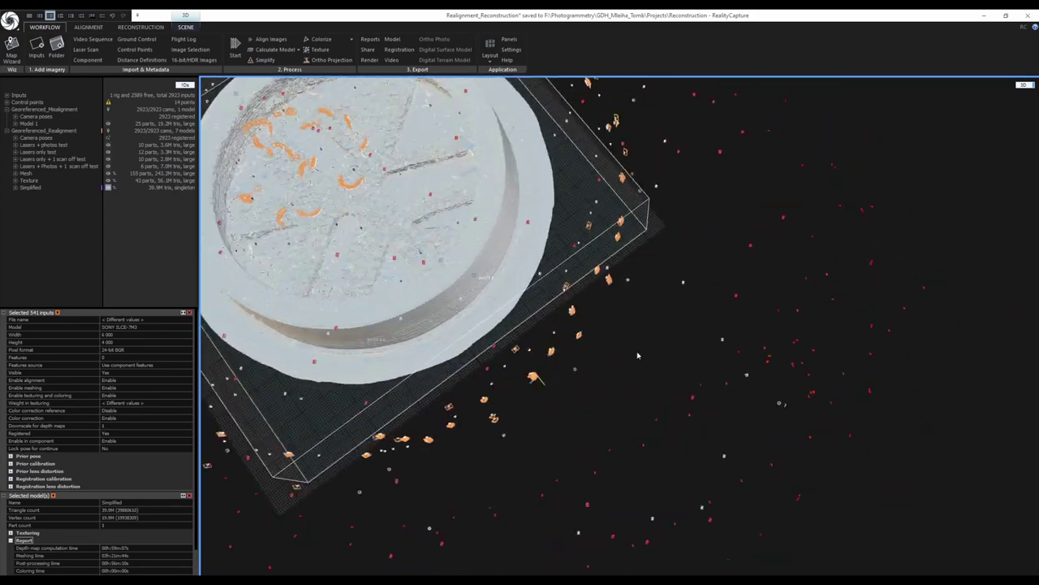
{"action": "scroll", "coordinate": [638, 355], "scroll_direction": "down", "scroll_amount": 3}
{"action": "scroll", "coordinate": [406, 361], "scroll_direction": "up", "scroll_amount": 2}
{"action": "left_click_drag", "start_coordinate": [410, 354], "coordinate": [506, 378]}
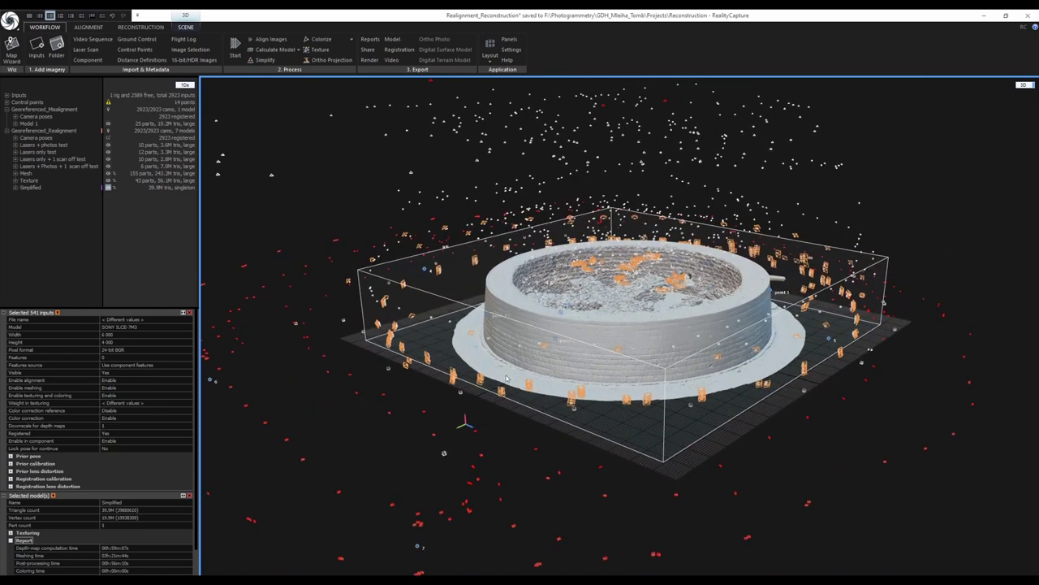
{"action": "left_click", "coordinate": [157, 404]}
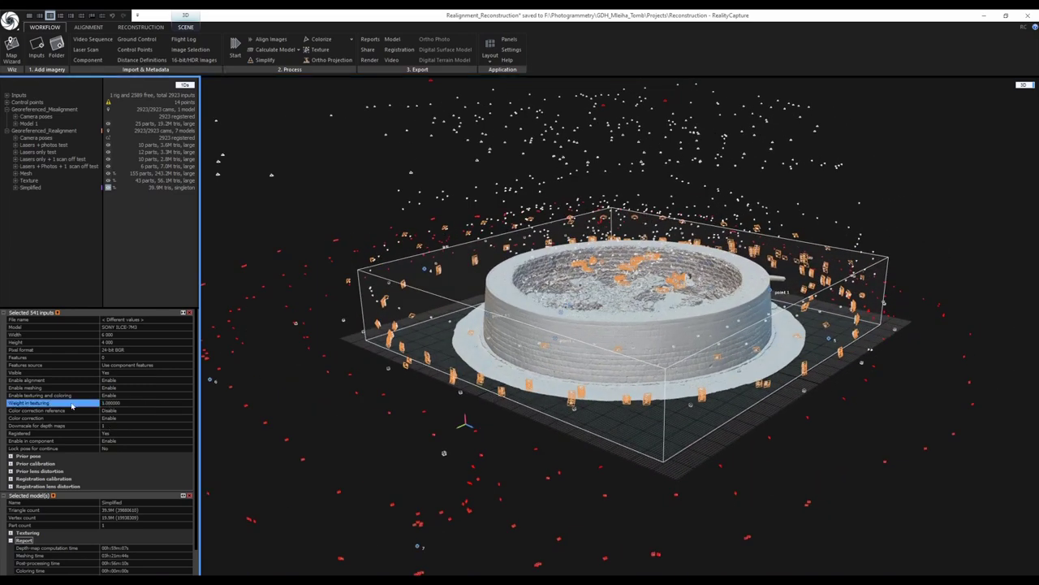
{"action": "scroll", "coordinate": [441, 366], "scroll_direction": "down", "scroll_amount": 2}
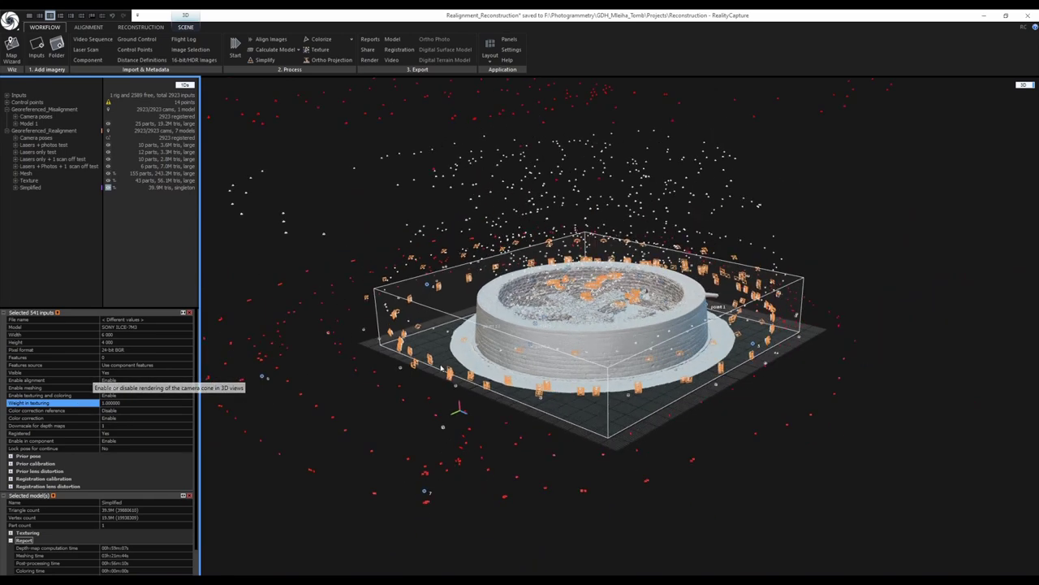
{"action": "left_click_drag", "start_coordinate": [411, 364], "coordinate": [406, 427]}
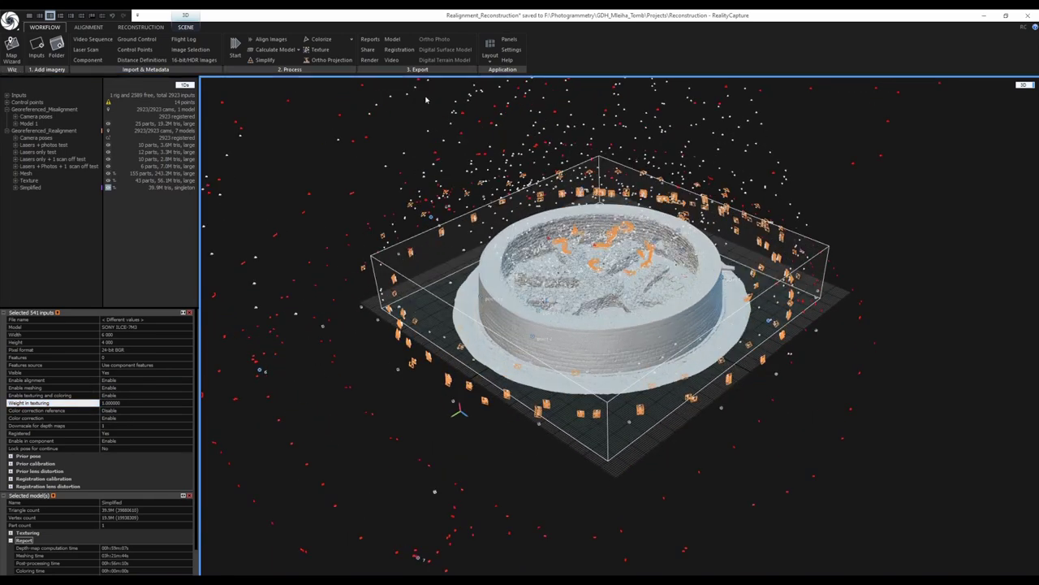
Load the image selection Terrestrial_Images_Morning.imagelist and enable its images for alignment, meshing, and texturing and coloring
{"action": "left_click", "coordinate": [190, 49]}
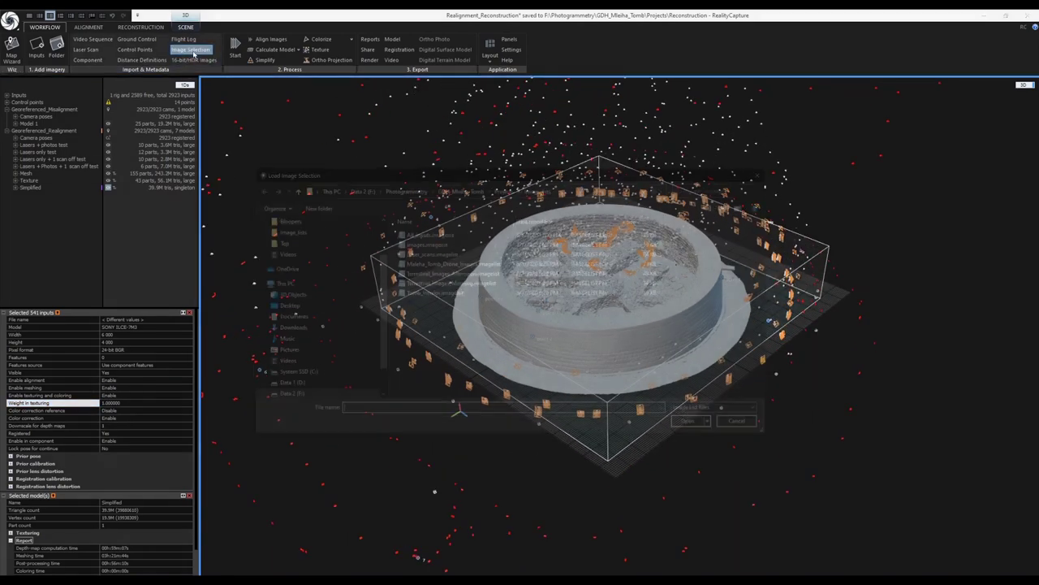
{"action": "left_click", "coordinate": [452, 285]}
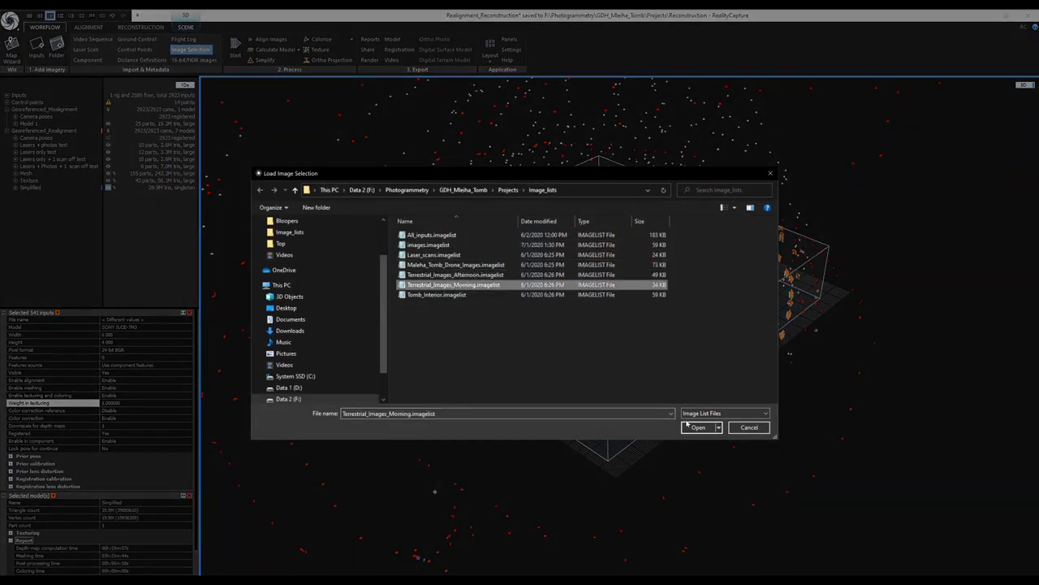
{"action": "left_click", "coordinate": [699, 428]}
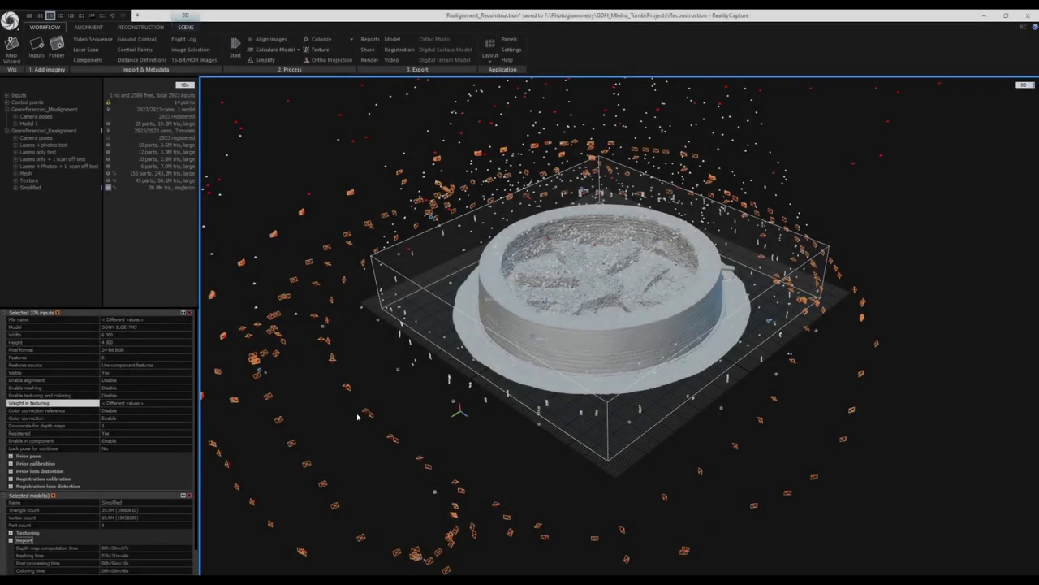
{"action": "scroll", "coordinate": [344, 419], "scroll_direction": "up", "scroll_amount": 5}
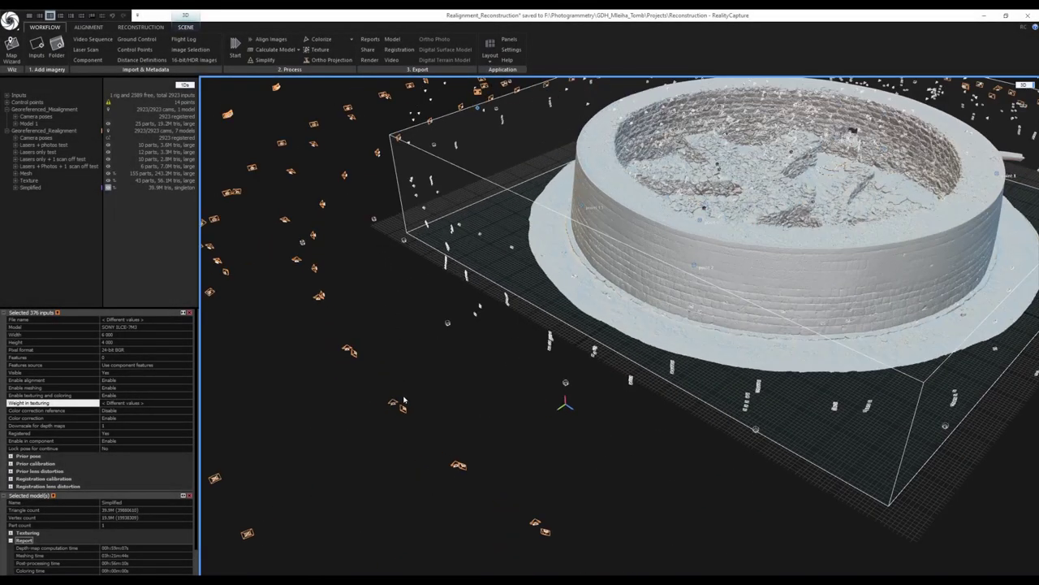
{"action": "left_click_drag", "start_coordinate": [444, 372], "coordinate": [443, 362]}
{"action": "scroll", "coordinate": [441, 365], "scroll_direction": "down", "scroll_amount": 3}
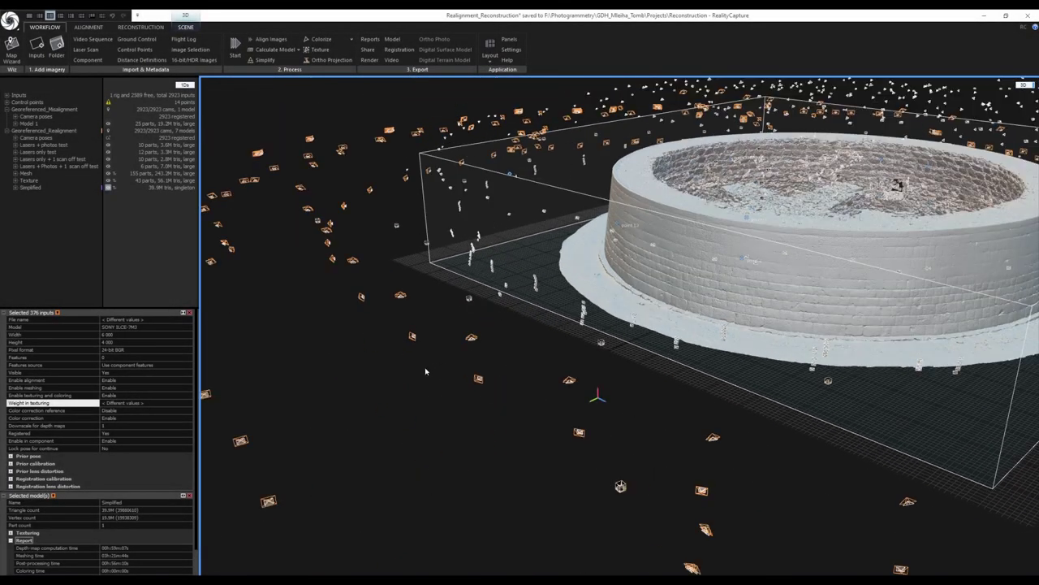
{"action": "scroll", "coordinate": [423, 376], "scroll_direction": "down", "scroll_amount": 3}
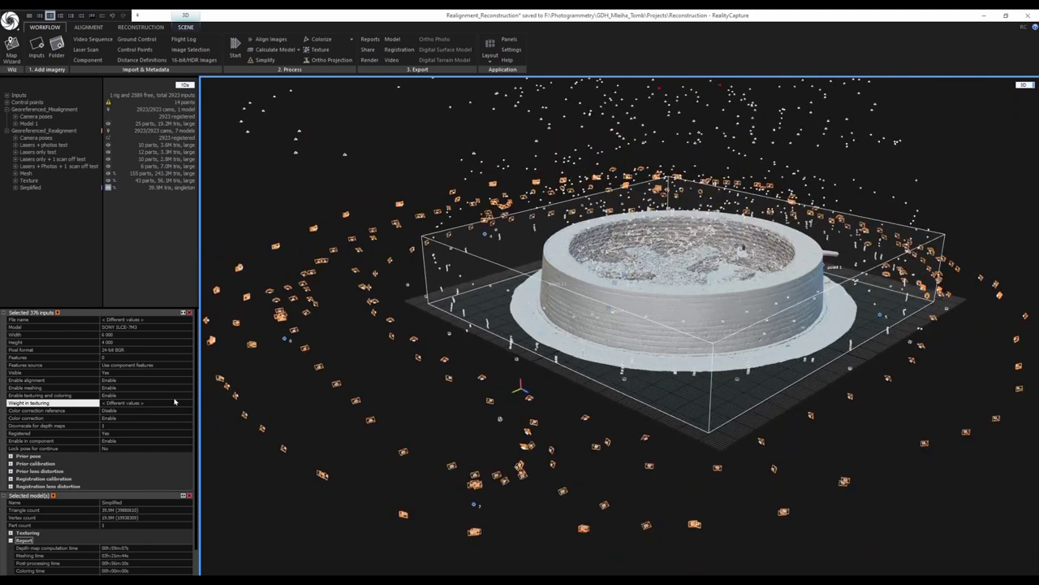
Set the weight in texturing of the selected morning images to 0.01 and check the value on a single camera
{"action": "left_click", "coordinate": [128, 404]}
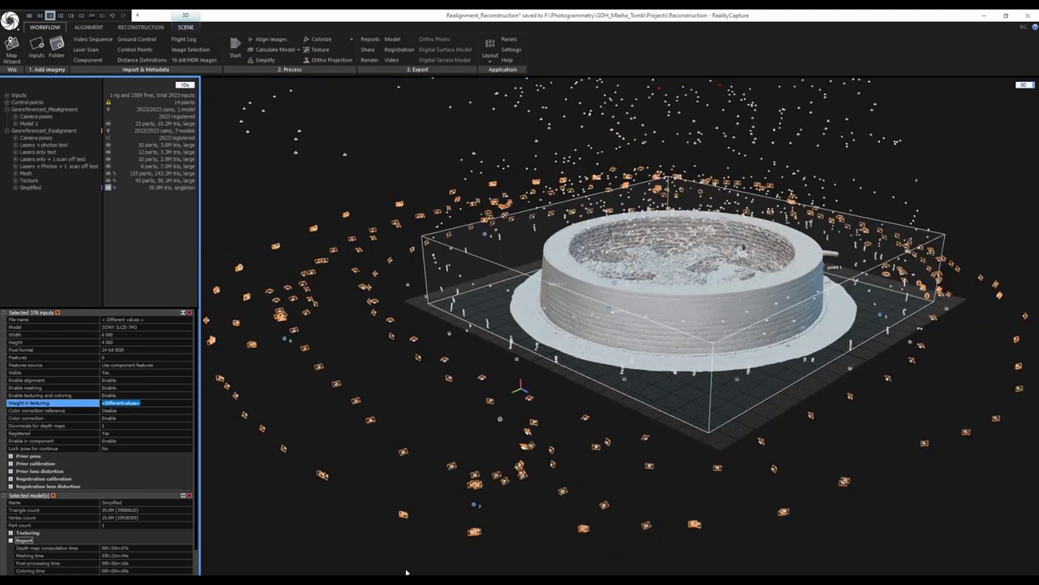
{"action": "left_click", "coordinate": [404, 516]}
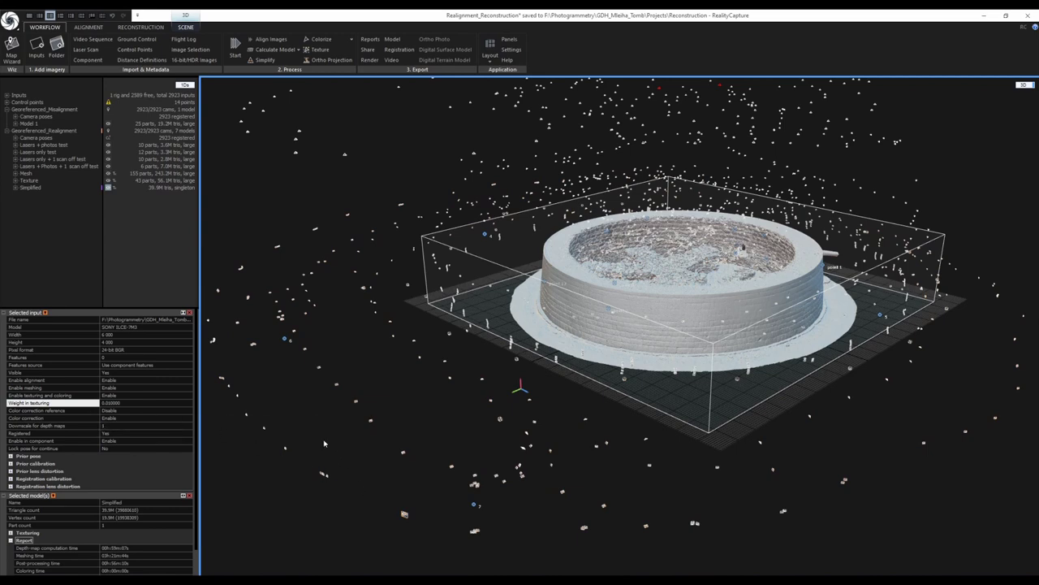
{"action": "left_click_drag", "start_coordinate": [681, 441], "coordinate": [479, 335]}
{"action": "left_click_drag", "start_coordinate": [778, 428], "coordinate": [617, 399]}
{"action": "scroll", "coordinate": [616, 399], "scroll_direction": "up", "scroll_amount": 2}
{"action": "left_click_drag", "start_coordinate": [644, 477], "coordinate": [637, 512]}
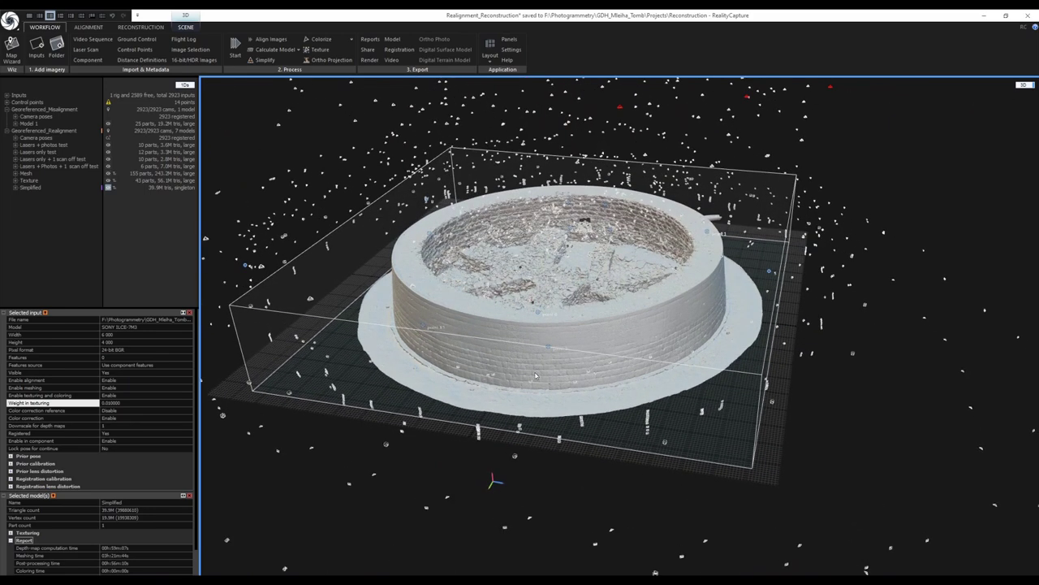
Set the default unwrap maximal texture resolution to 16384 x 16384 in the color and texture settings
{"action": "left_click", "coordinate": [141, 27]}
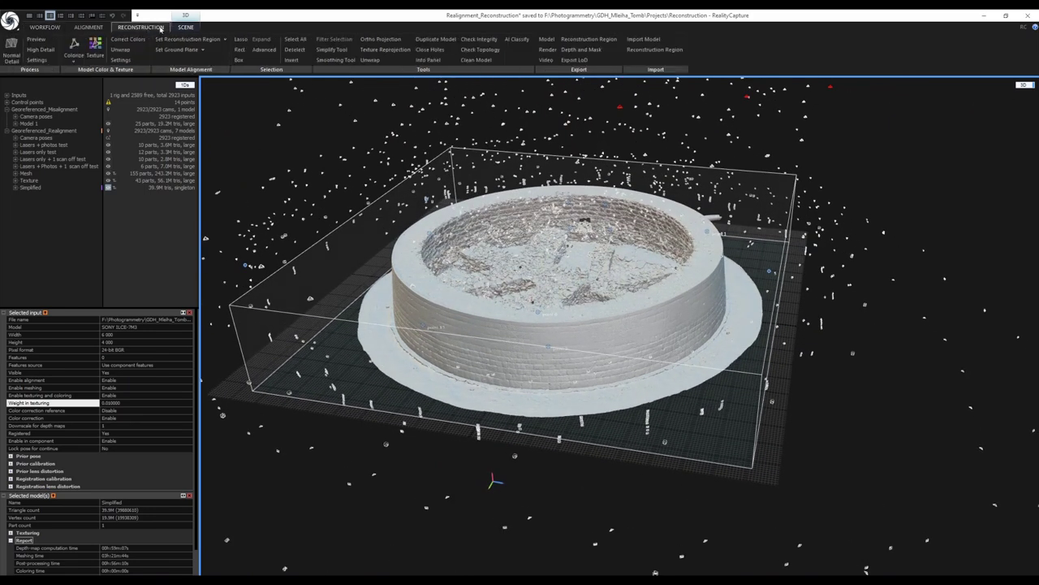
{"action": "left_click", "coordinate": [120, 60]}
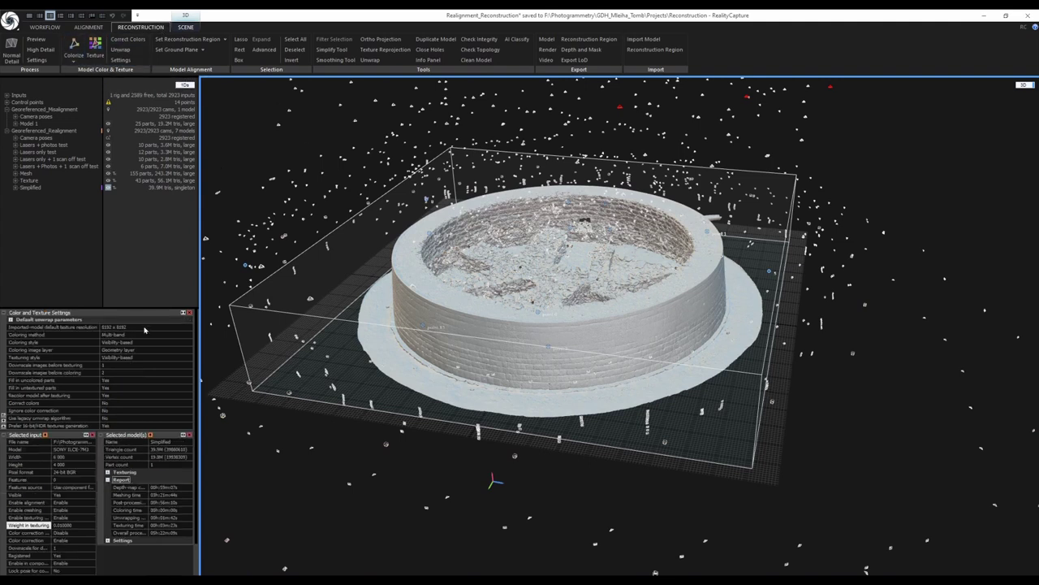
{"action": "left_click", "coordinate": [11, 320]}
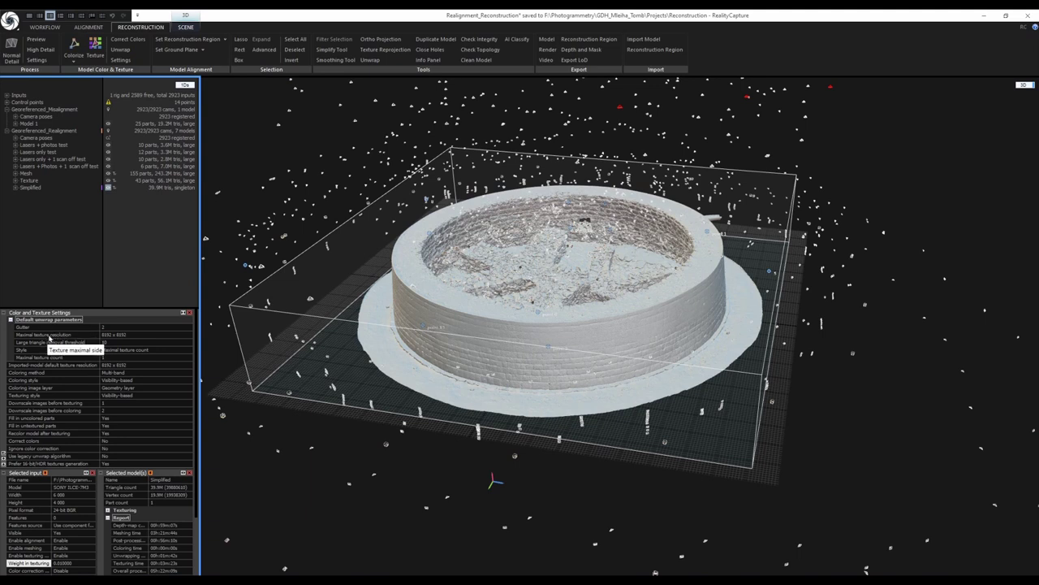
{"action": "left_click", "coordinate": [186, 334]}
{"action": "left_click", "coordinate": [134, 356]}
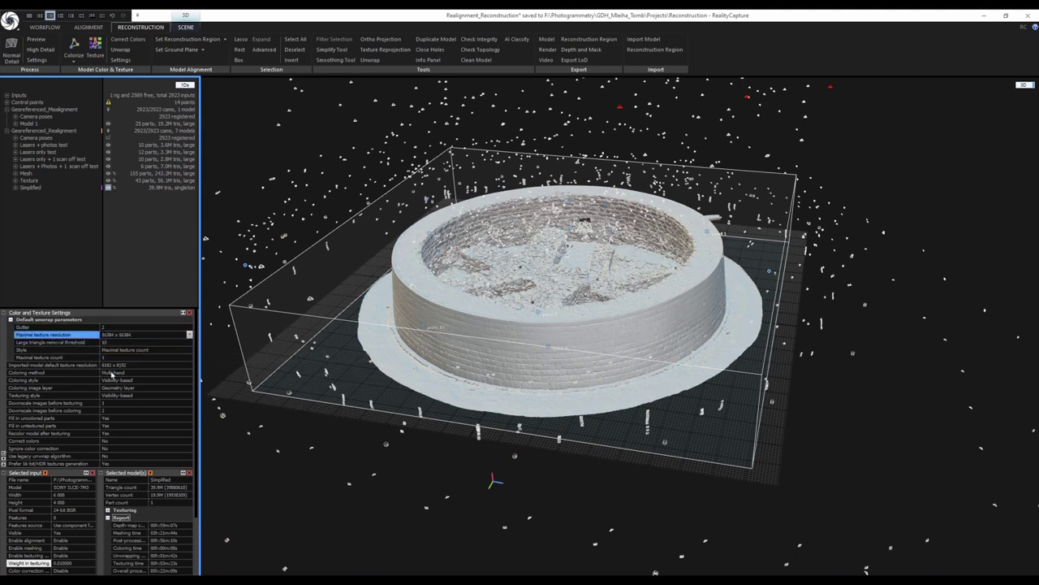
Set the default unwrap style to Fixed texel size and close the color and texture settings
{"action": "left_click", "coordinate": [138, 350]}
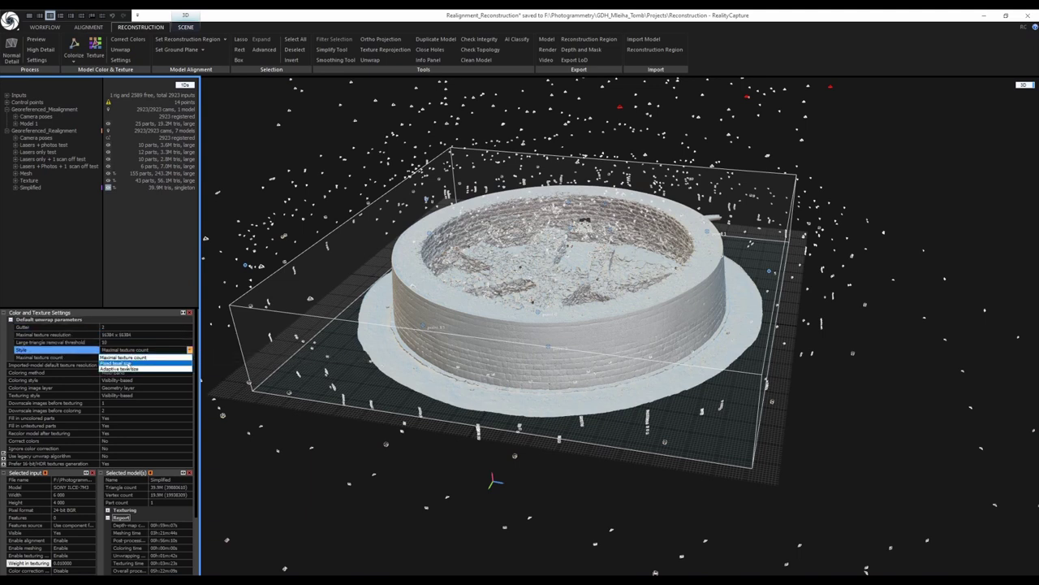
{"action": "left_click", "coordinate": [127, 366]}
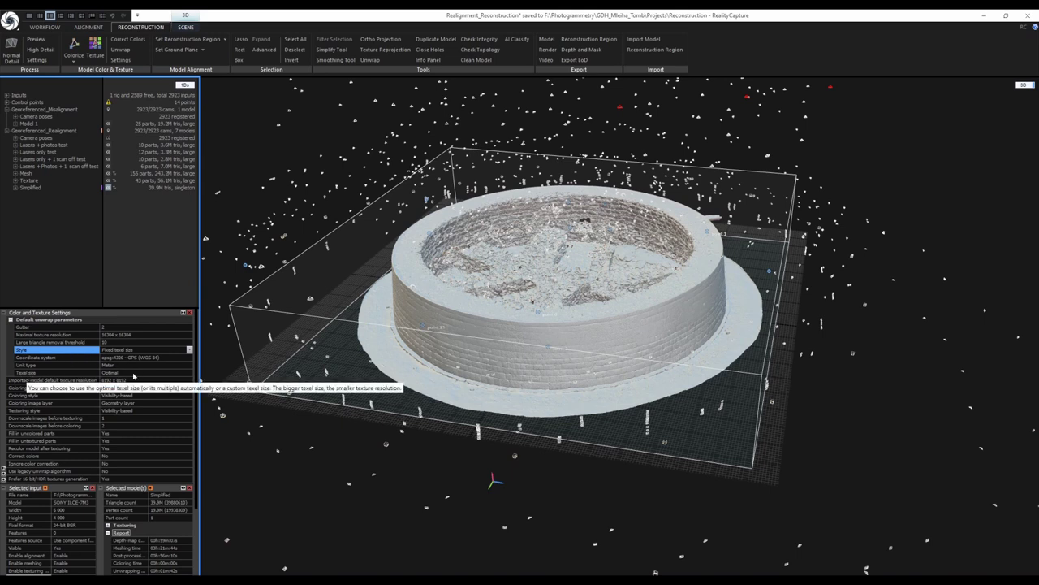
{"action": "left_click", "coordinate": [189, 313]}
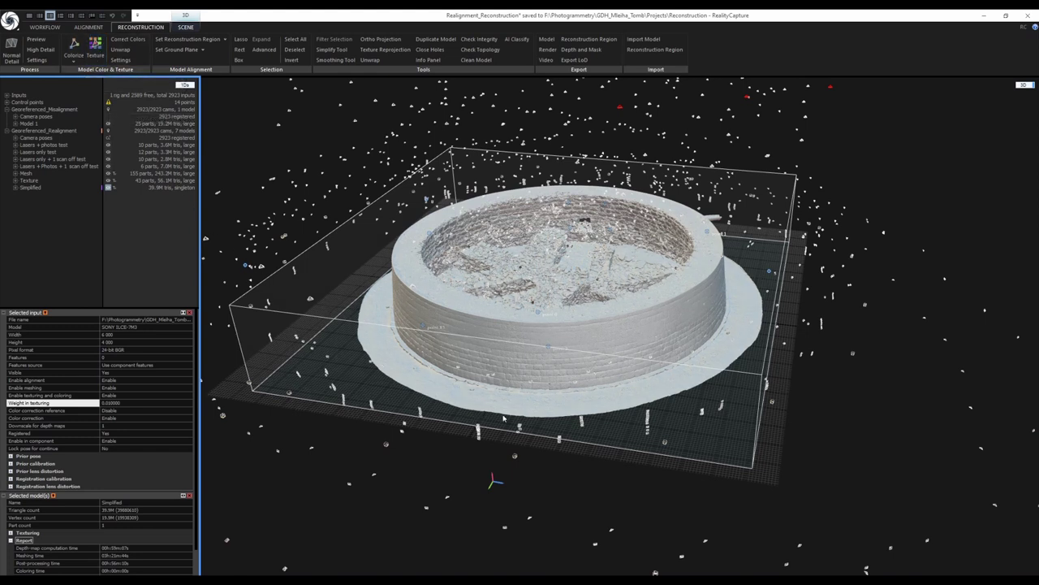
Display Color Layer 1 on the Simplified model and look over the tomb's exterior
{"action": "left_click", "coordinate": [15, 187]}
{"action": "left_click", "coordinate": [24, 202]}
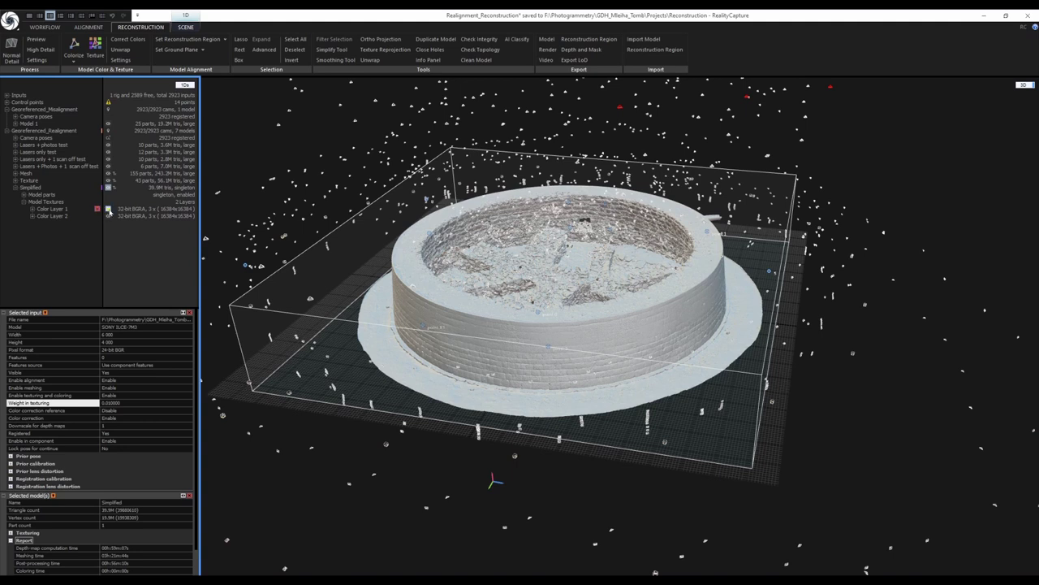
{"action": "left_click", "coordinate": [108, 209]}
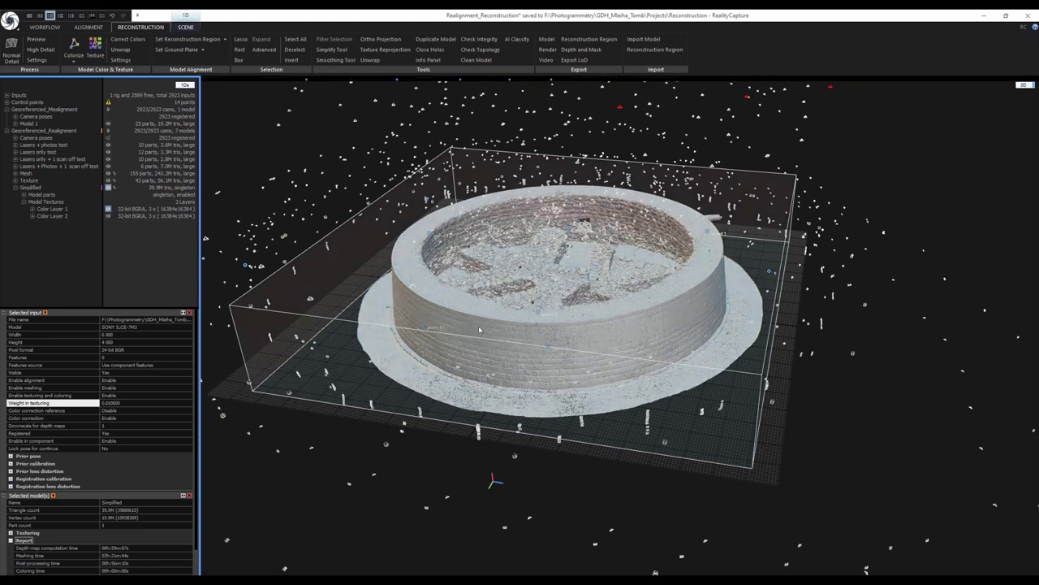
{"action": "scroll", "coordinate": [481, 331], "scroll_direction": "up", "scroll_amount": 2}
{"action": "scroll", "coordinate": [606, 342], "scroll_direction": "up", "scroll_amount": 3}
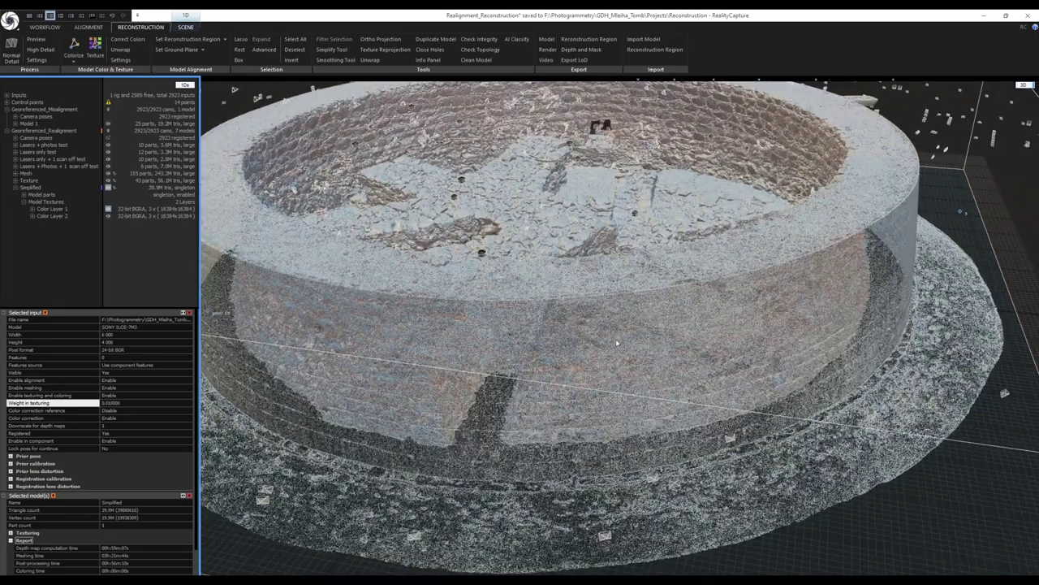
{"action": "left_click_drag", "start_coordinate": [610, 342], "coordinate": [686, 337]}
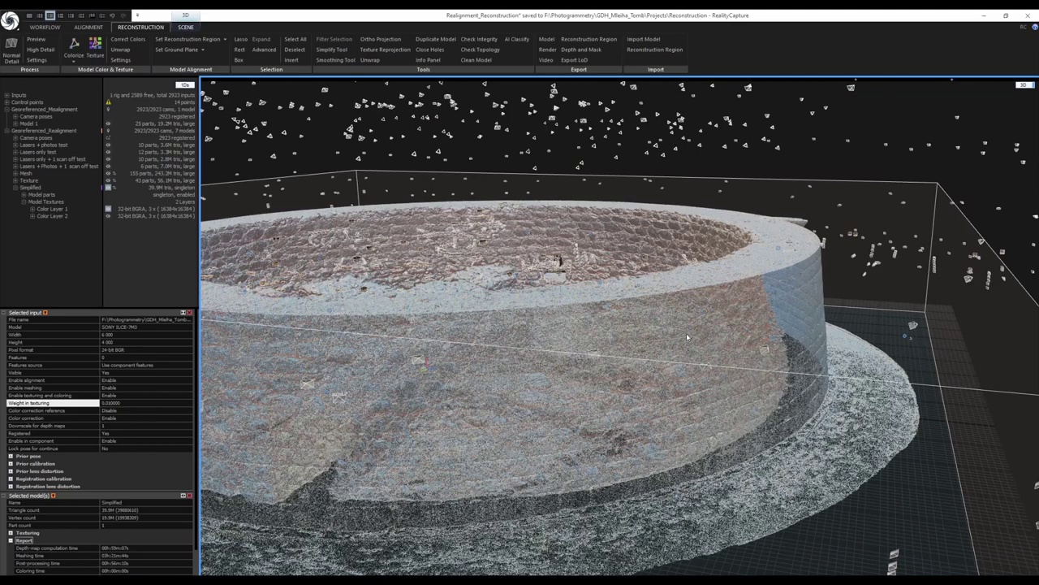
{"action": "scroll", "coordinate": [686, 333], "scroll_direction": "up", "scroll_amount": 4}
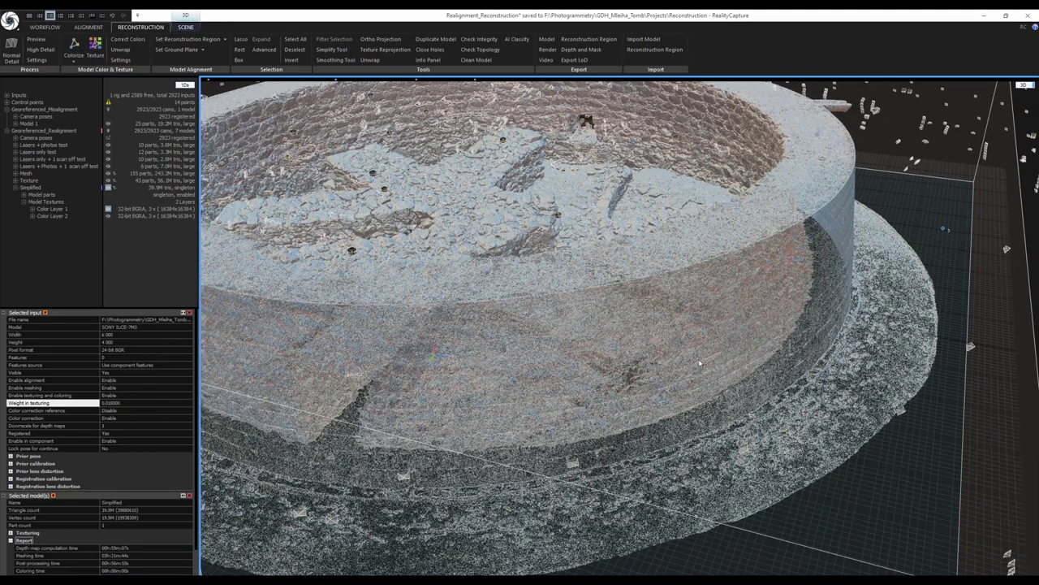
{"action": "scroll", "coordinate": [700, 359], "scroll_direction": "down", "scroll_amount": 2}
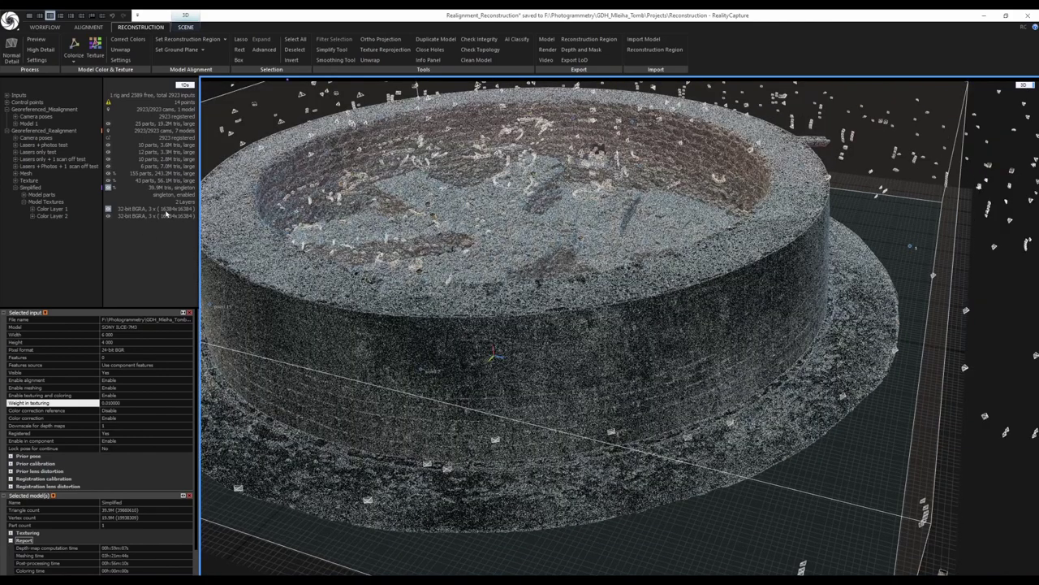
Examine the Color Layer 1 texture around the tomb's outer wall for blurred patches, seams and unevenly colored areas
{"action": "left_click_drag", "start_coordinate": [376, 305], "coordinate": [528, 377]}
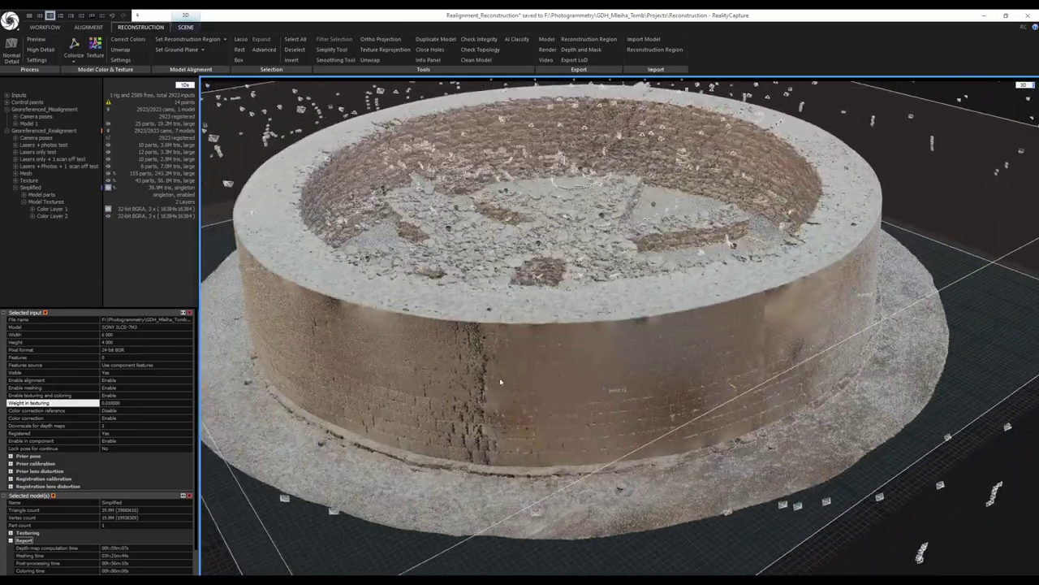
{"action": "scroll", "coordinate": [547, 394], "scroll_direction": "up", "scroll_amount": 6}
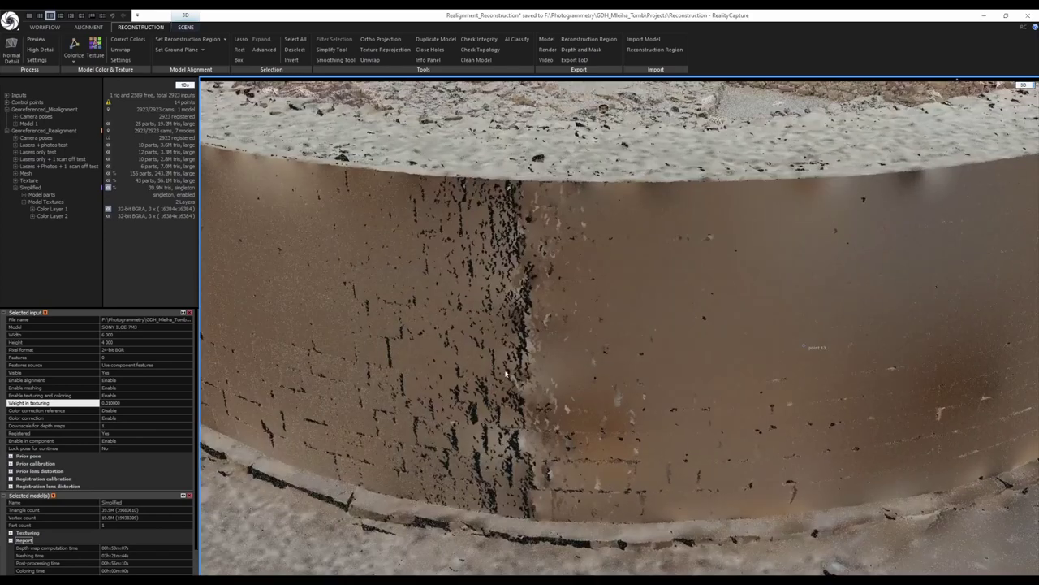
{"action": "left_click_drag", "start_coordinate": [514, 371], "coordinate": [644, 438]}
{"action": "left_click_drag", "start_coordinate": [564, 311], "coordinate": [309, 347]}
{"action": "scroll", "coordinate": [537, 364], "scroll_direction": "down", "scroll_amount": 3}
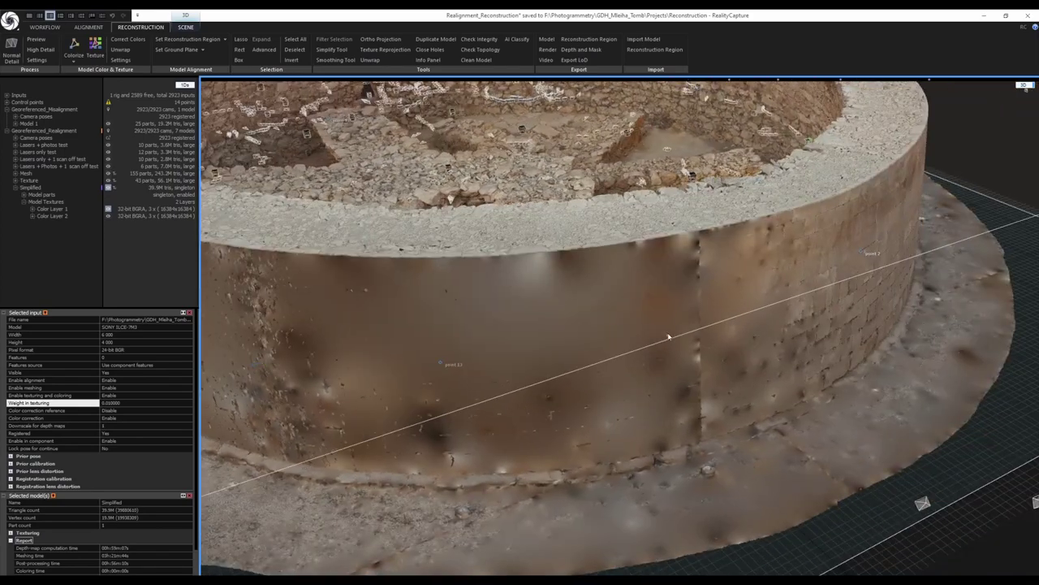
{"action": "scroll", "coordinate": [665, 336], "scroll_direction": "down", "scroll_amount": 1}
{"action": "left_click_drag", "start_coordinate": [666, 336], "coordinate": [580, 331]}
{"action": "left_click_drag", "start_coordinate": [809, 225], "coordinate": [558, 276]}
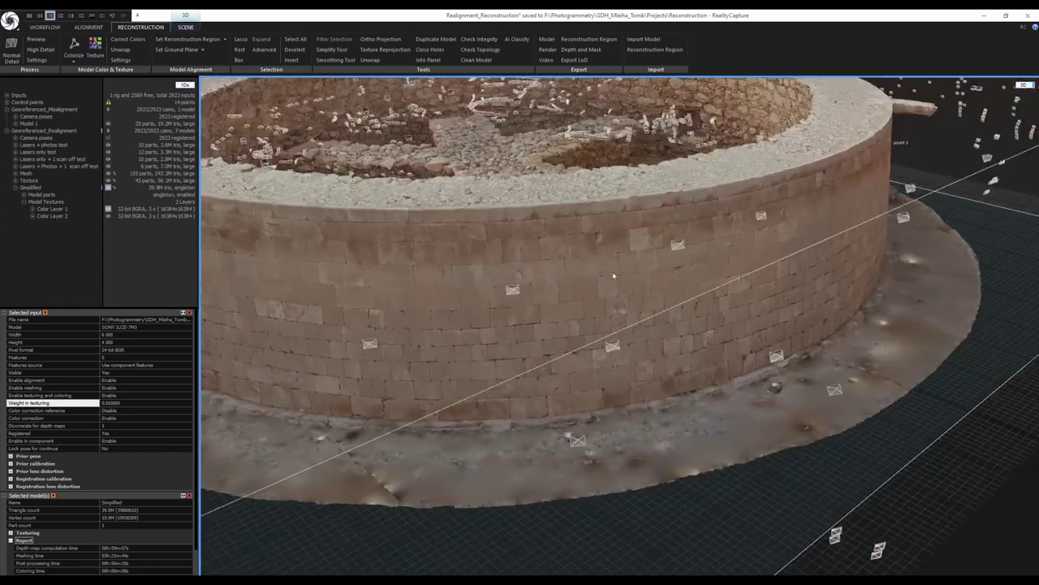
{"action": "left_click_drag", "start_coordinate": [666, 281], "coordinate": [559, 287]}
{"action": "left_click_drag", "start_coordinate": [714, 297], "coordinate": [471, 303]}
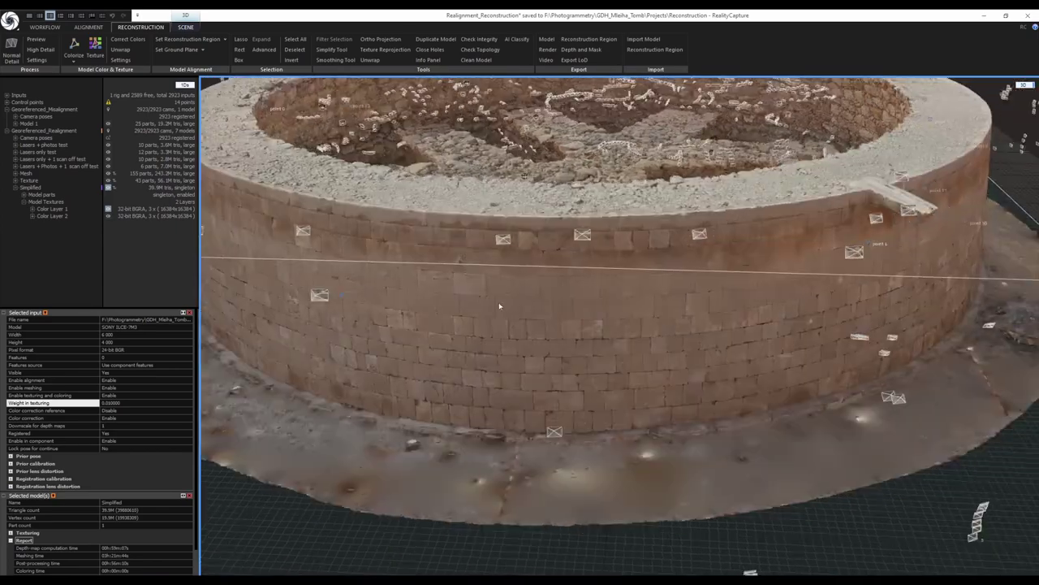
{"action": "left_click_drag", "start_coordinate": [617, 323], "coordinate": [488, 335]}
{"action": "left_click_drag", "start_coordinate": [632, 324], "coordinate": [519, 329]}
{"action": "left_click_drag", "start_coordinate": [732, 292], "coordinate": [657, 266]}
{"action": "left_click_drag", "start_coordinate": [722, 244], "coordinate": [568, 268]}
{"action": "left_click_drag", "start_coordinate": [859, 274], "coordinate": [702, 275]}
Compare the overall texture of the Simplified model with the blurred section of the outer wall near point 13
{"action": "scroll", "coordinate": [648, 317], "scroll_direction": "down", "scroll_amount": 2}
{"action": "left_click_drag", "start_coordinate": [648, 318], "coordinate": [676, 332]}
{"action": "scroll", "coordinate": [676, 332], "scroll_direction": "down", "scroll_amount": 4}
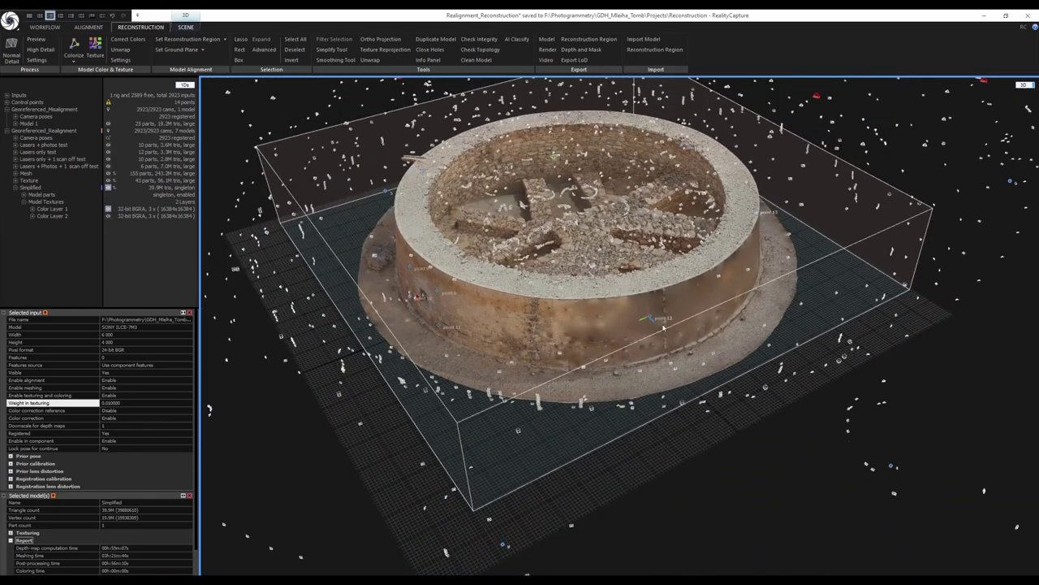
{"action": "scroll", "coordinate": [609, 327], "scroll_direction": "up", "scroll_amount": 4}
{"action": "left_click_drag", "start_coordinate": [598, 332], "coordinate": [593, 324]}
{"action": "scroll", "coordinate": [592, 323], "scroll_direction": "down", "scroll_amount": 2}
{"action": "scroll", "coordinate": [540, 339], "scroll_direction": "down", "scroll_amount": 3}
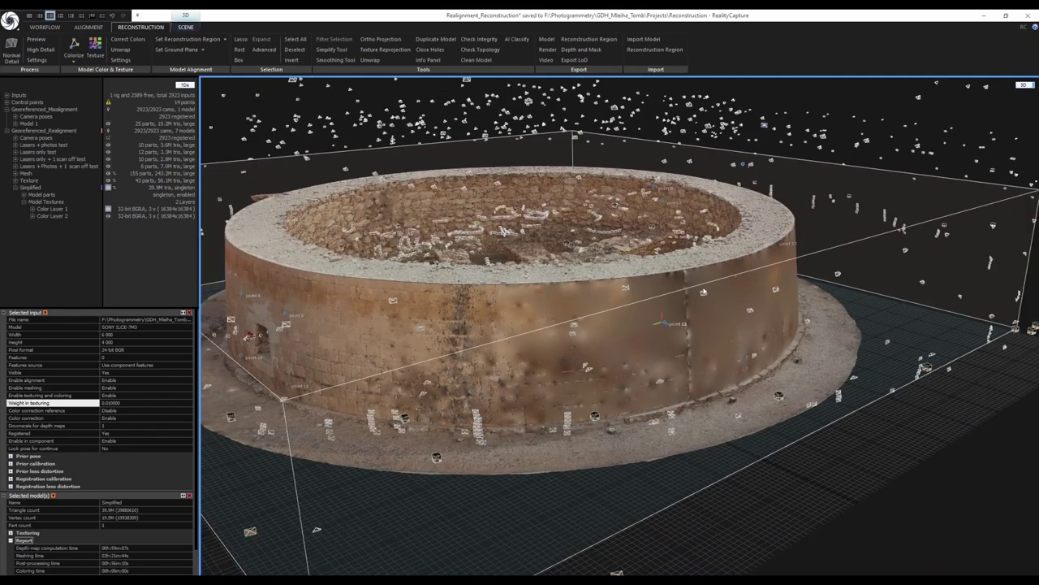
{"action": "left_click_drag", "start_coordinate": [647, 410], "coordinate": [640, 433]}
{"action": "left_click_drag", "start_coordinate": [641, 339], "coordinate": [627, 406]}
{"action": "scroll", "coordinate": [674, 377], "scroll_direction": "down", "scroll_amount": 2}
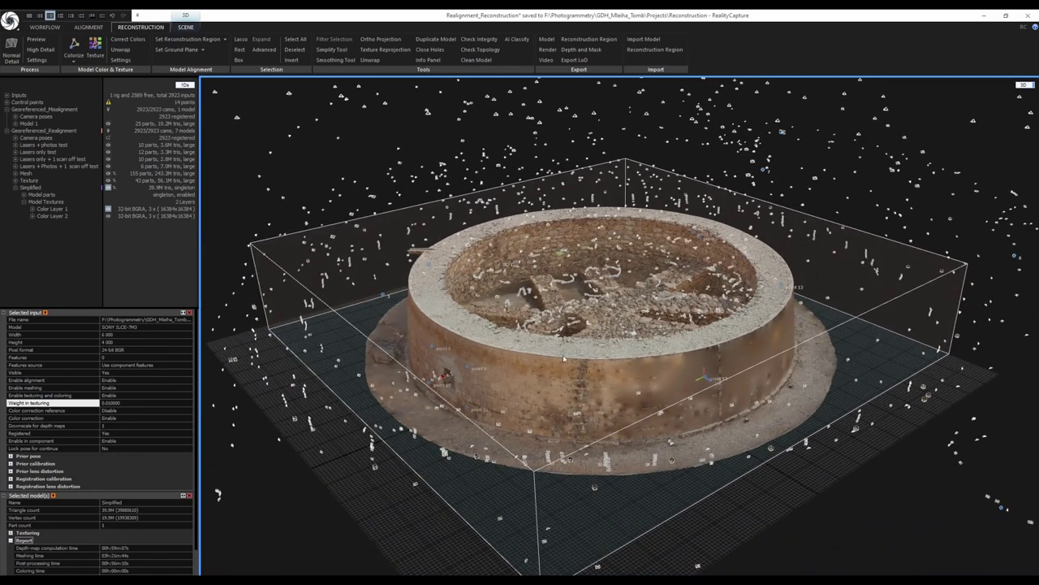
Show the Texture model, close the selected input details and review the model's texturing, report and settings properties
{"action": "left_click", "coordinate": [108, 180]}
{"action": "left_click", "coordinate": [33, 182]}
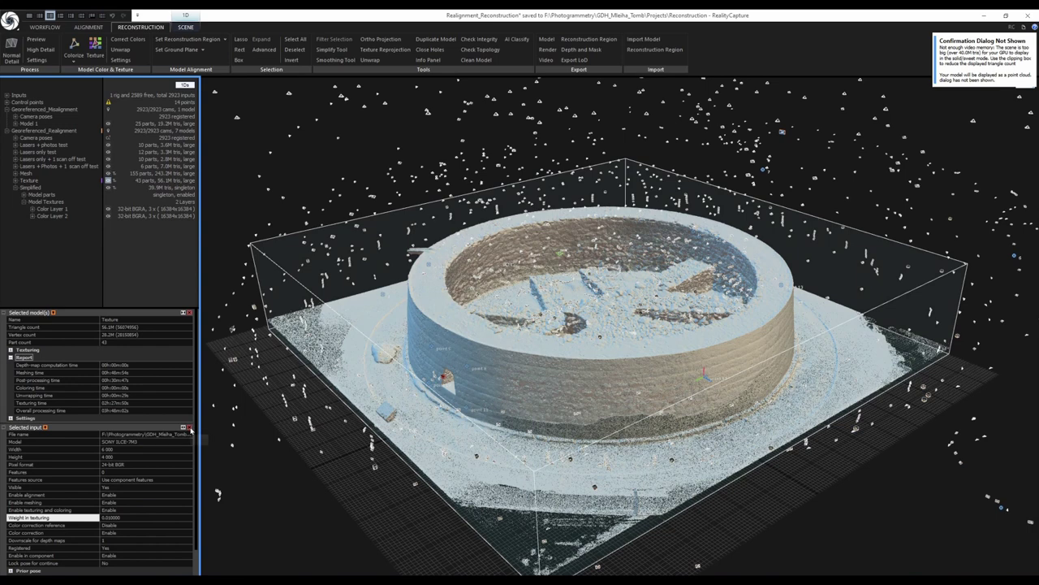
{"action": "left_click", "coordinate": [189, 426]}
{"action": "left_click", "coordinate": [10, 350]}
{"action": "left_click", "coordinate": [9, 494]}
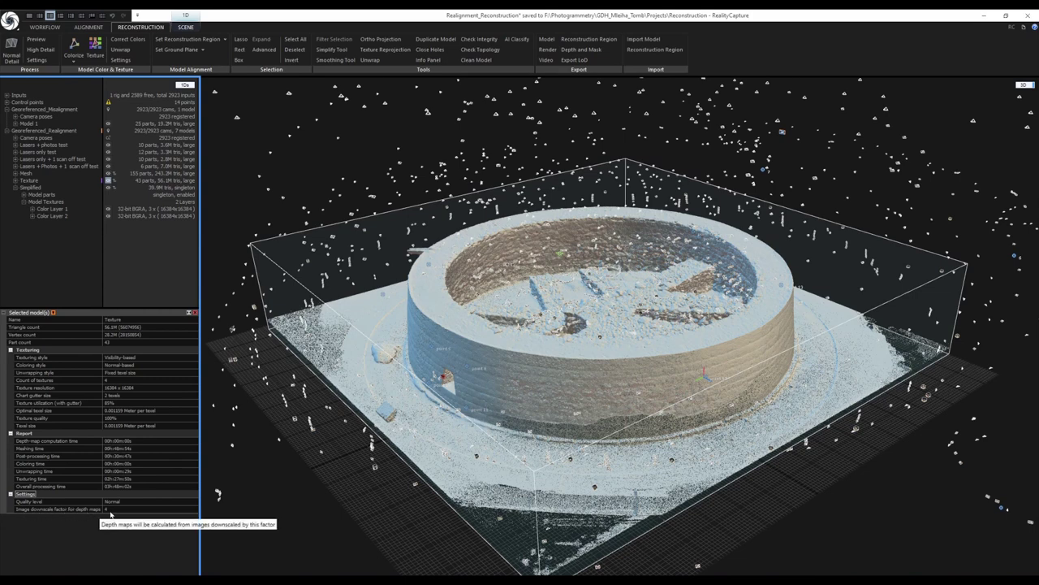
Examine the Texture model's extent and the camera positions surrounding the reconstruction region
{"action": "scroll", "coordinate": [547, 453], "scroll_direction": "down", "scroll_amount": 2}
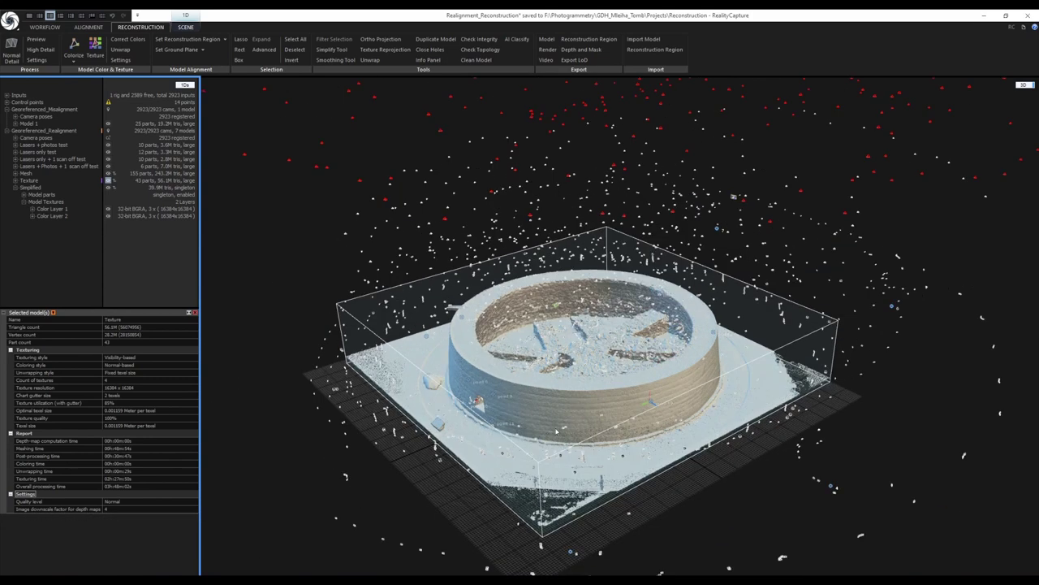
{"action": "left_click_drag", "start_coordinate": [562, 449], "coordinate": [587, 419]}
{"action": "scroll", "coordinate": [587, 420], "scroll_direction": "up", "scroll_amount": 5}
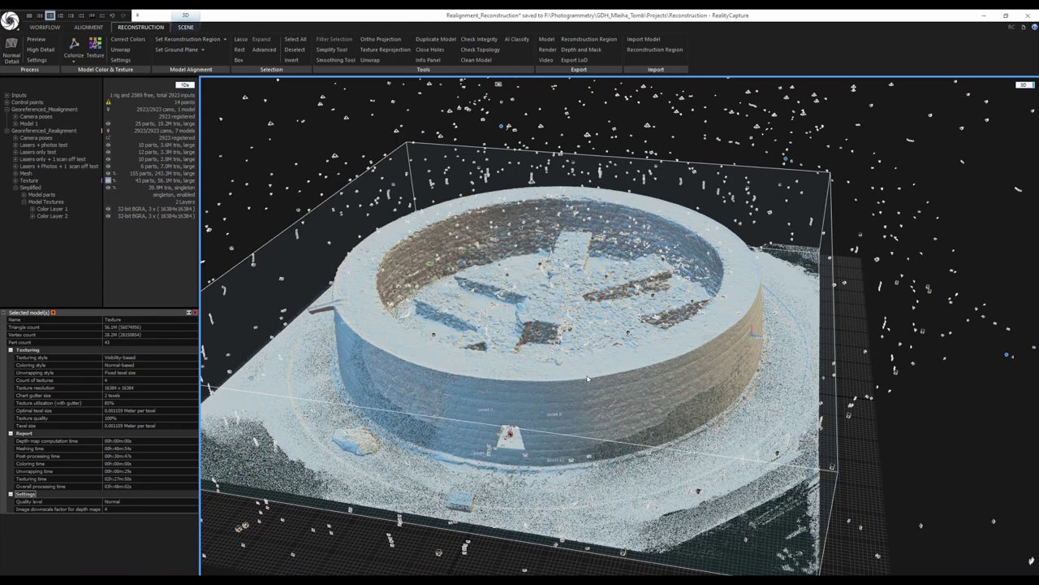
{"action": "scroll", "coordinate": [601, 375], "scroll_direction": "down", "scroll_amount": 5}
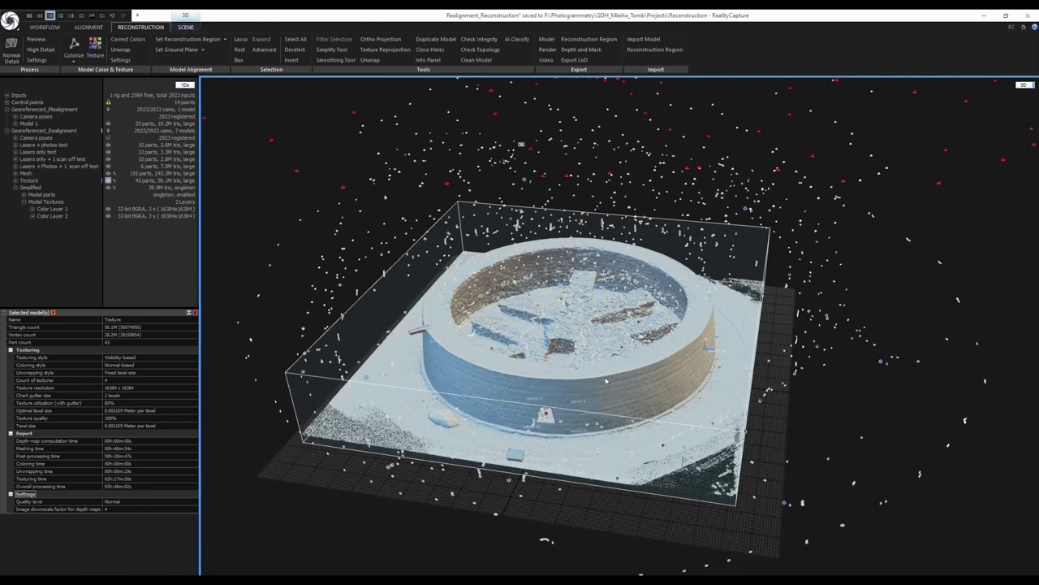
{"action": "scroll", "coordinate": [557, 343], "scroll_direction": "down", "scroll_amount": 3}
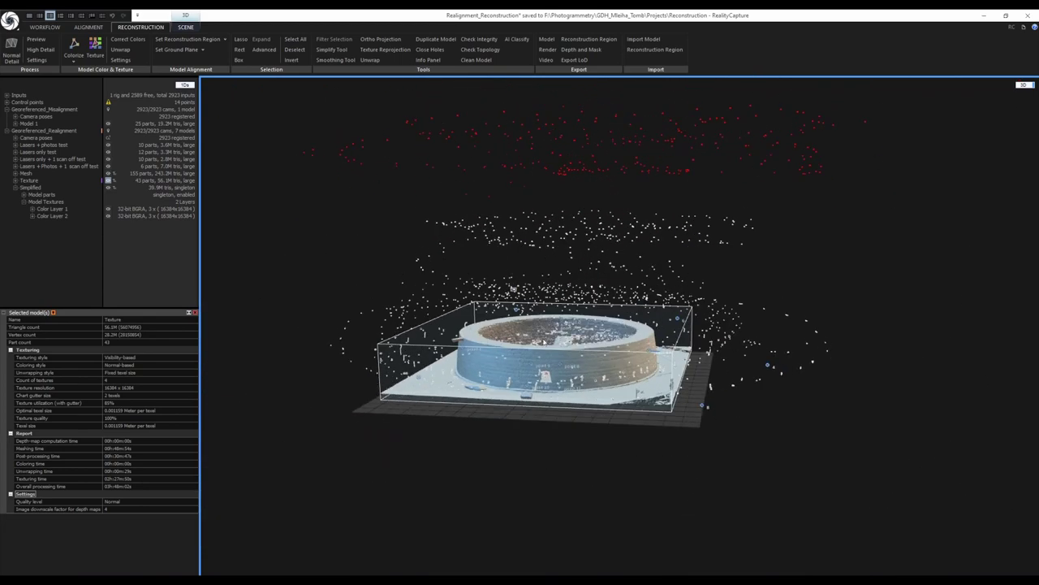
{"action": "scroll", "coordinate": [568, 357], "scroll_direction": "up", "scroll_amount": 6}
{"action": "scroll", "coordinate": [604, 383], "scroll_direction": "down", "scroll_amount": 3}
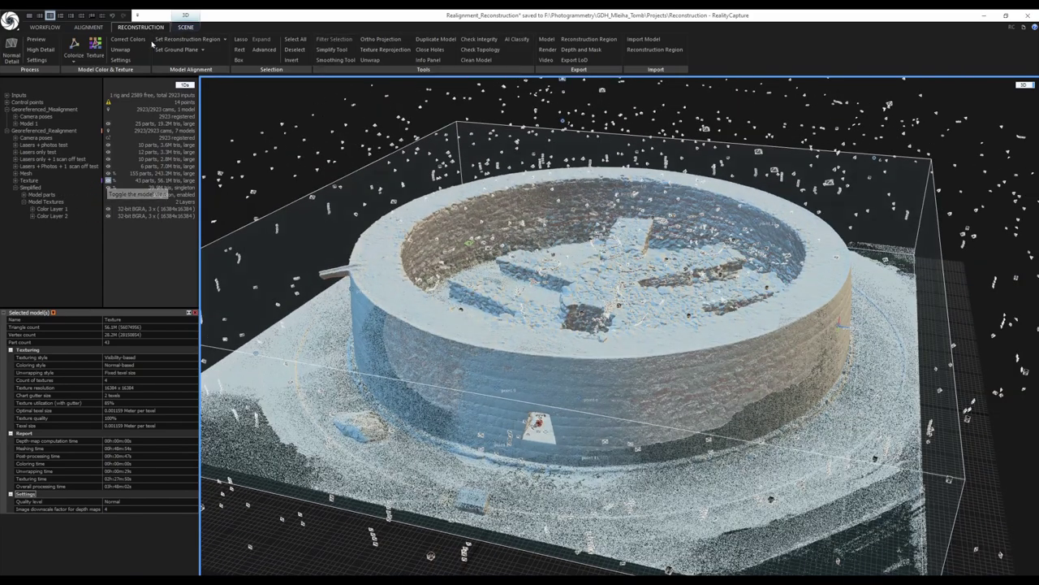
Check the scene render options and inspect the Texture model's outer wall and small opening up close
{"action": "left_click", "coordinate": [185, 27]}
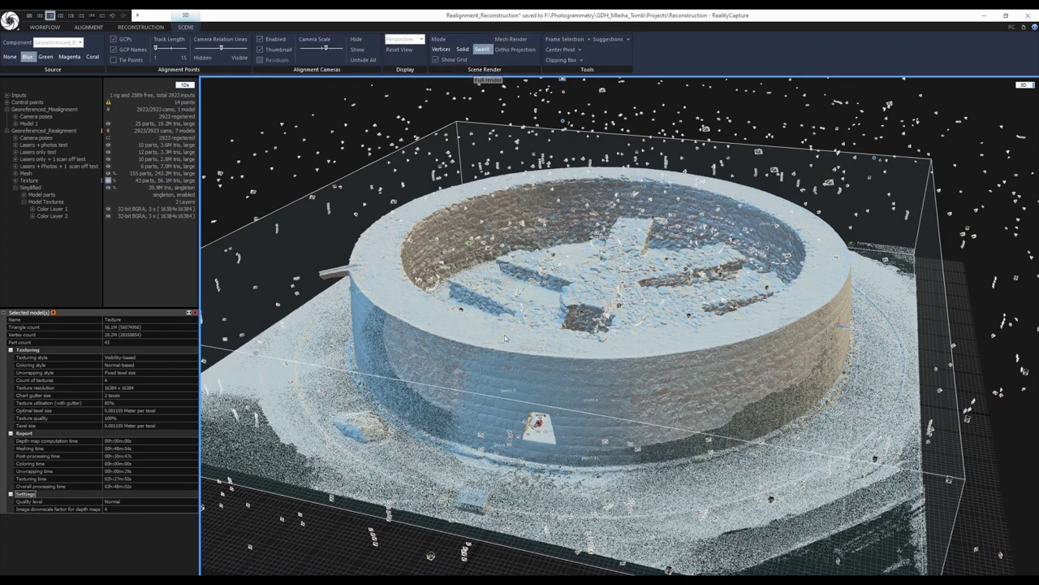
{"action": "scroll", "coordinate": [504, 321], "scroll_direction": "up", "scroll_amount": 2}
{"action": "left_click_drag", "start_coordinate": [528, 366], "coordinate": [520, 348]}
{"action": "scroll", "coordinate": [537, 351], "scroll_direction": "up", "scroll_amount": 1}
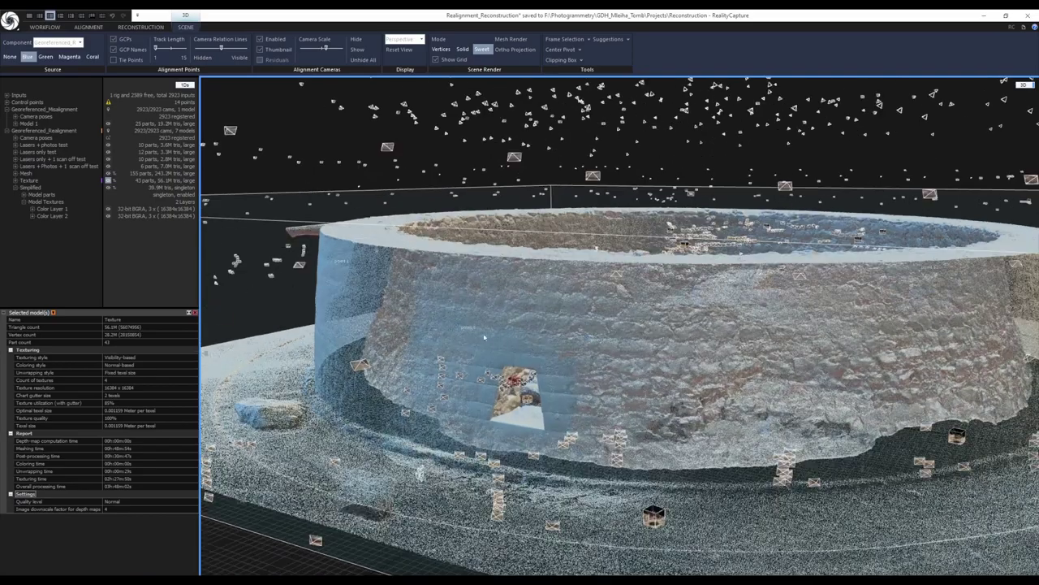
{"action": "scroll", "coordinate": [466, 331], "scroll_direction": "down", "scroll_amount": 1}
{"action": "left_click_drag", "start_coordinate": [502, 343], "coordinate": [534, 354]}
{"action": "scroll", "coordinate": [541, 368], "scroll_direction": "up", "scroll_amount": 1}
{"action": "scroll", "coordinate": [619, 354], "scroll_direction": "down", "scroll_amount": 2}
{"action": "scroll", "coordinate": [614, 376], "scroll_direction": "up", "scroll_amount": 2}
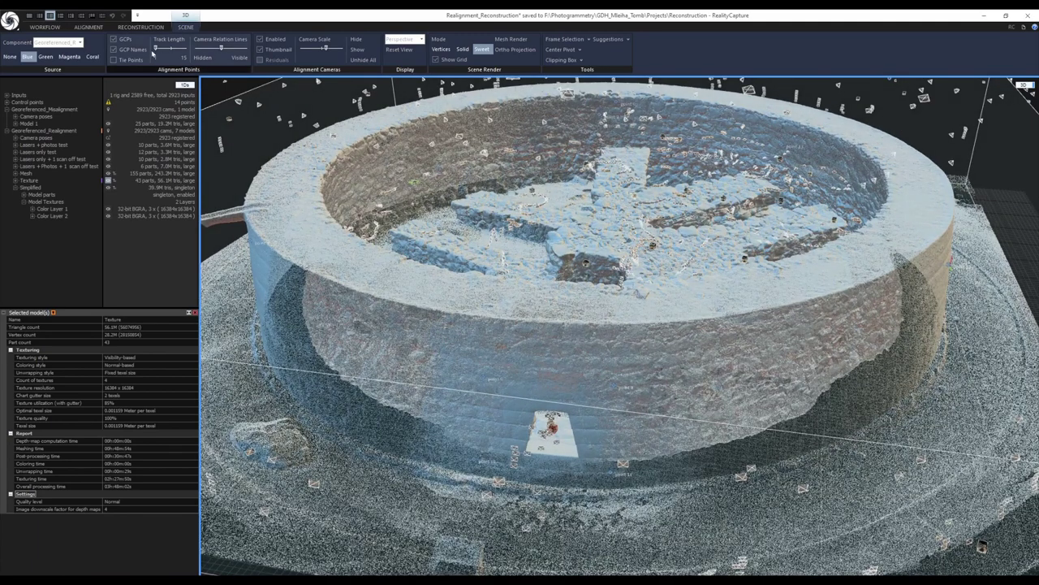
{"action": "left_click", "coordinate": [141, 27]}
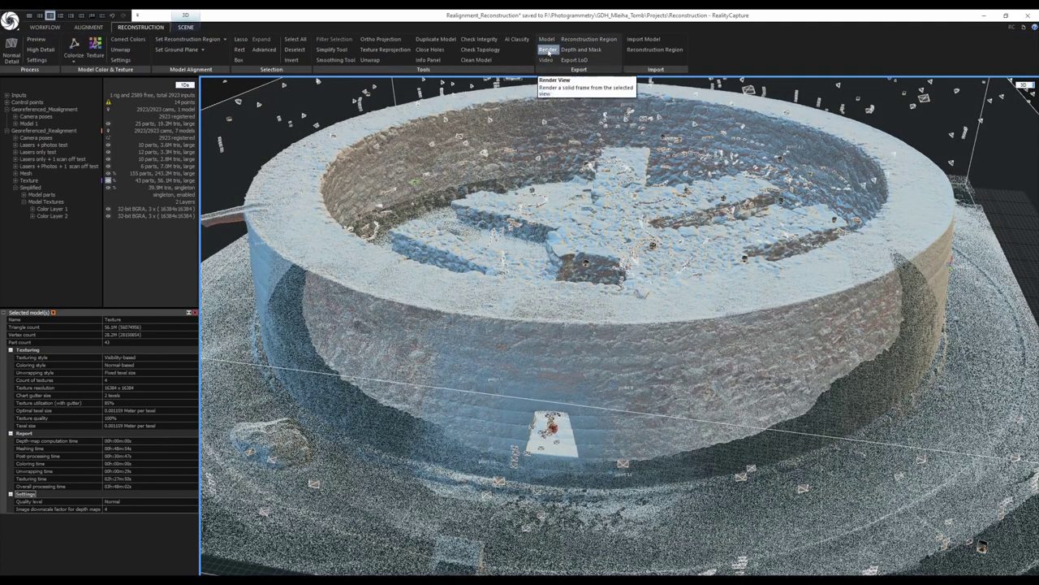
Inspect the Texture model's outer wall, interior and surrounding ground from several angles
{"action": "scroll", "coordinate": [612, 340], "scroll_direction": "down", "scroll_amount": 3}
{"action": "scroll", "coordinate": [612, 341], "scroll_direction": "down", "scroll_amount": 3}
{"action": "left_click_drag", "start_coordinate": [603, 342], "coordinate": [586, 336]}
{"action": "scroll", "coordinate": [584, 338], "scroll_direction": "up", "scroll_amount": 5}
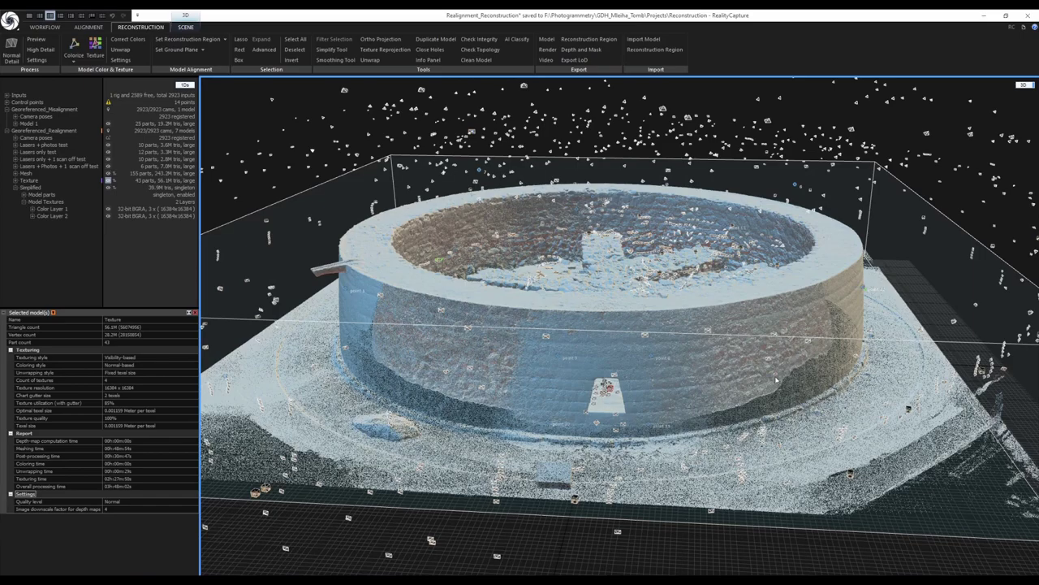
{"action": "left_click_drag", "start_coordinate": [832, 369], "coordinate": [747, 375]}
{"action": "scroll", "coordinate": [908, 382], "scroll_direction": "down", "scroll_amount": 3}
{"action": "scroll", "coordinate": [908, 383], "scroll_direction": "up", "scroll_amount": 5}
{"action": "scroll", "coordinate": [907, 382], "scroll_direction": "down", "scroll_amount": 3}
{"action": "scroll", "coordinate": [908, 383], "scroll_direction": "up", "scroll_amount": 2}
{"action": "left_click_drag", "start_coordinate": [812, 369], "coordinate": [517, 356]}
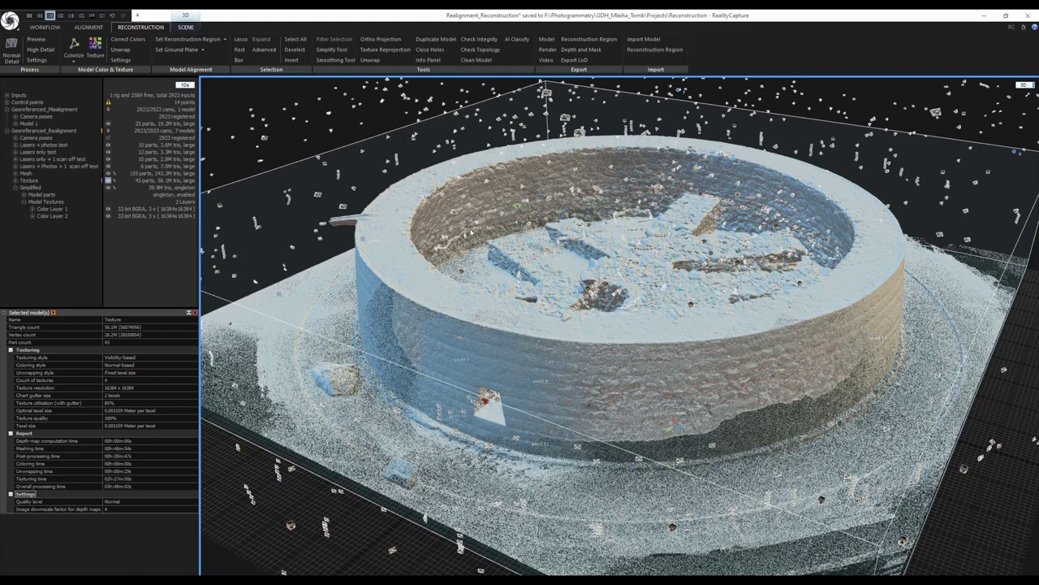
Configure Texture Reprojection with Texture as the source model, Simplified as the result model and a Custom reprojection distance
{"action": "left_click", "coordinate": [194, 312]}
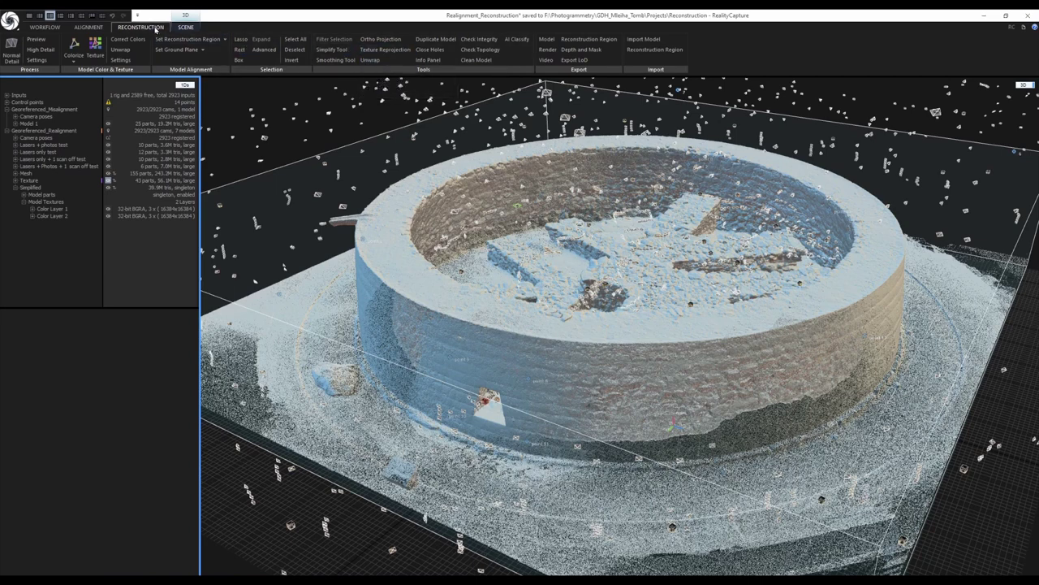
{"action": "left_click", "coordinate": [400, 49]}
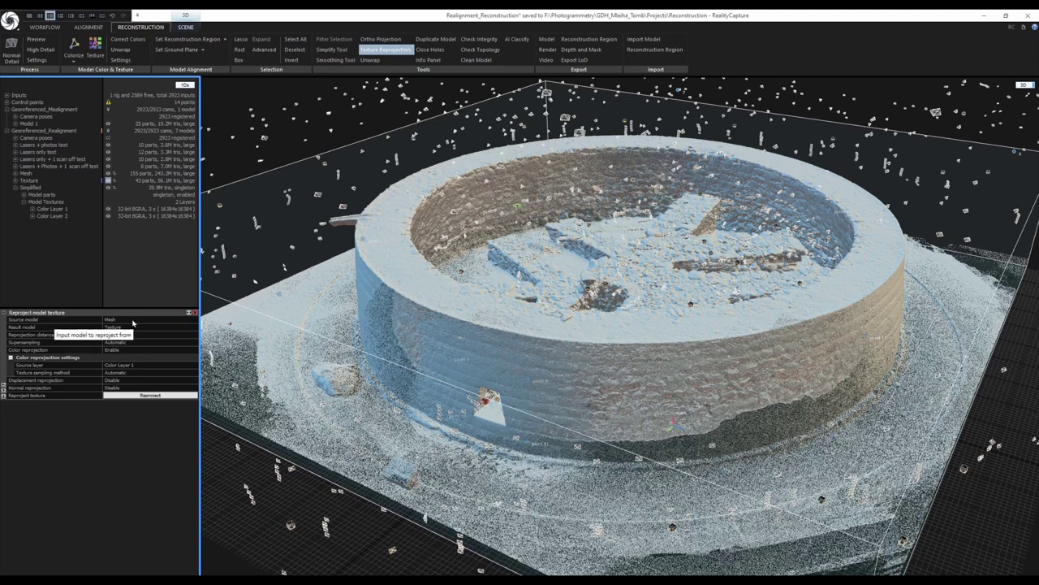
{"action": "left_click", "coordinate": [195, 320]}
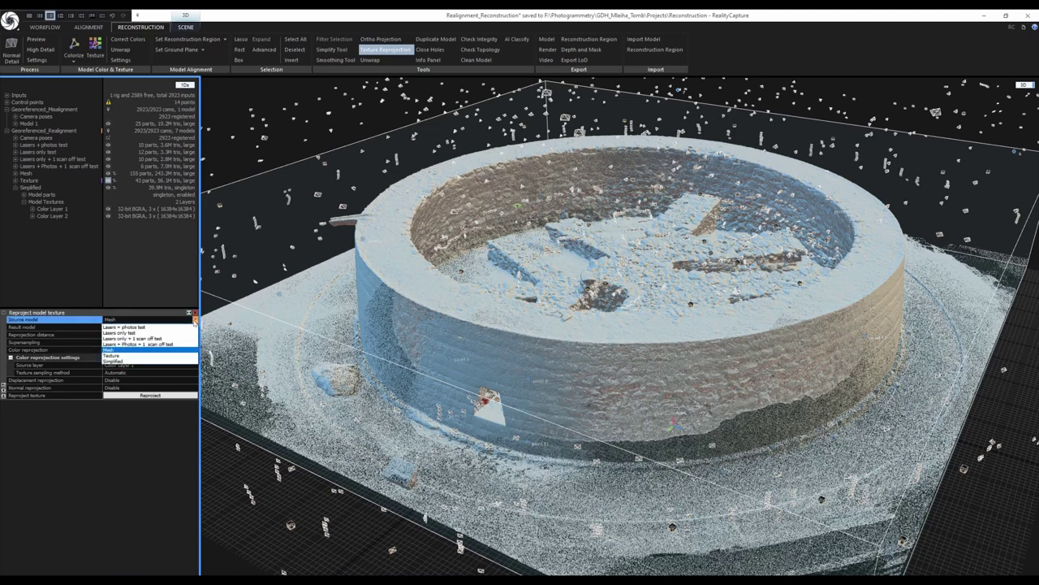
{"action": "left_click", "coordinate": [118, 355]}
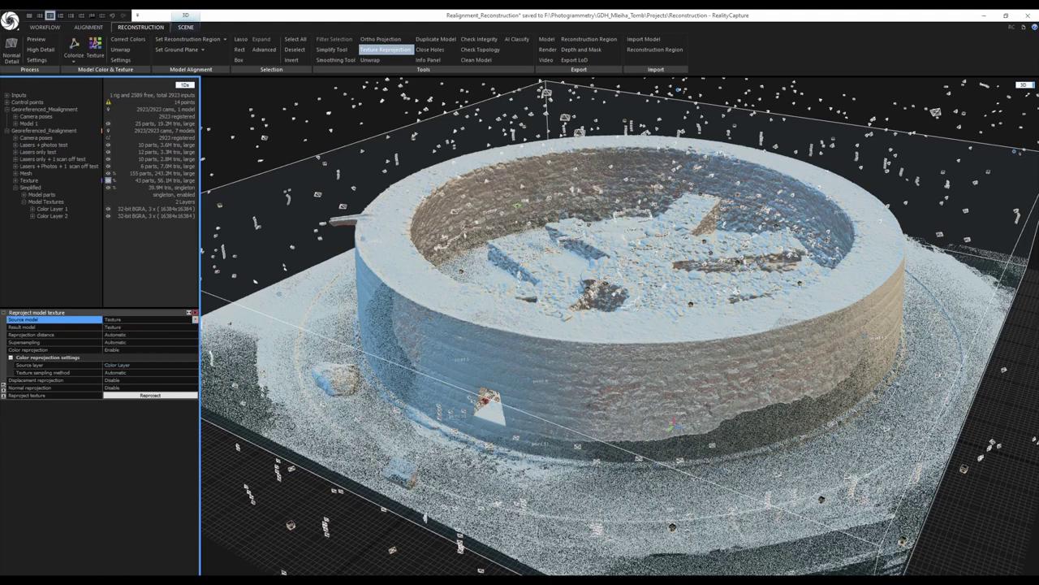
{"action": "left_click", "coordinate": [195, 326]}
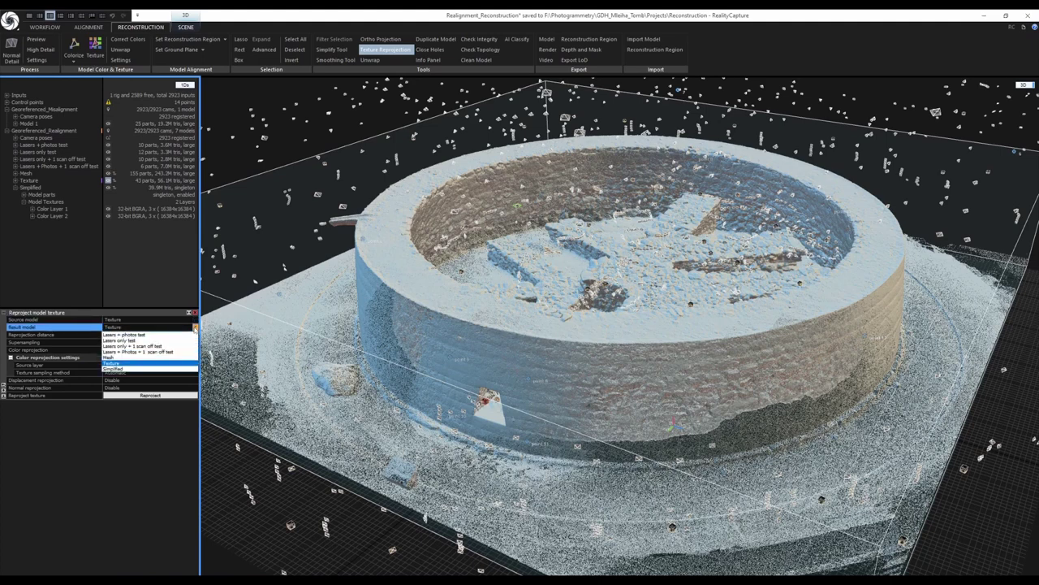
{"action": "left_click", "coordinate": [121, 368]}
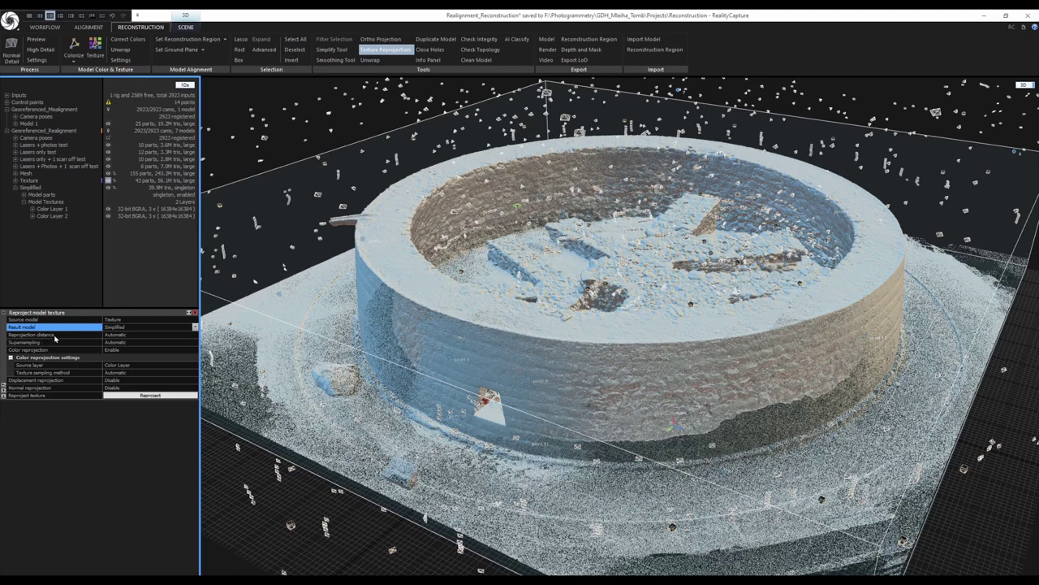
{"action": "left_click", "coordinate": [195, 334]}
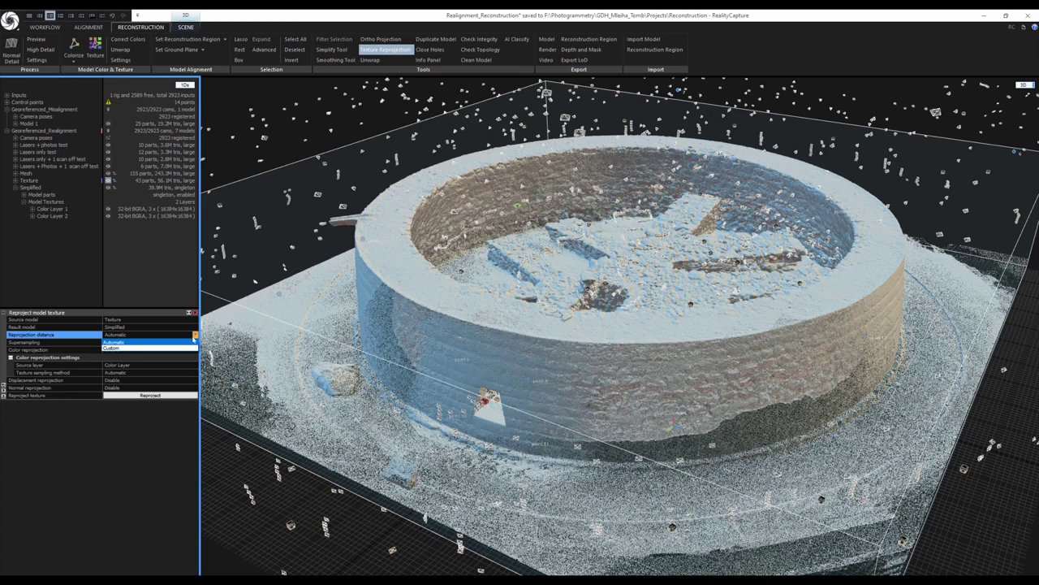
{"action": "left_click", "coordinate": [112, 347]}
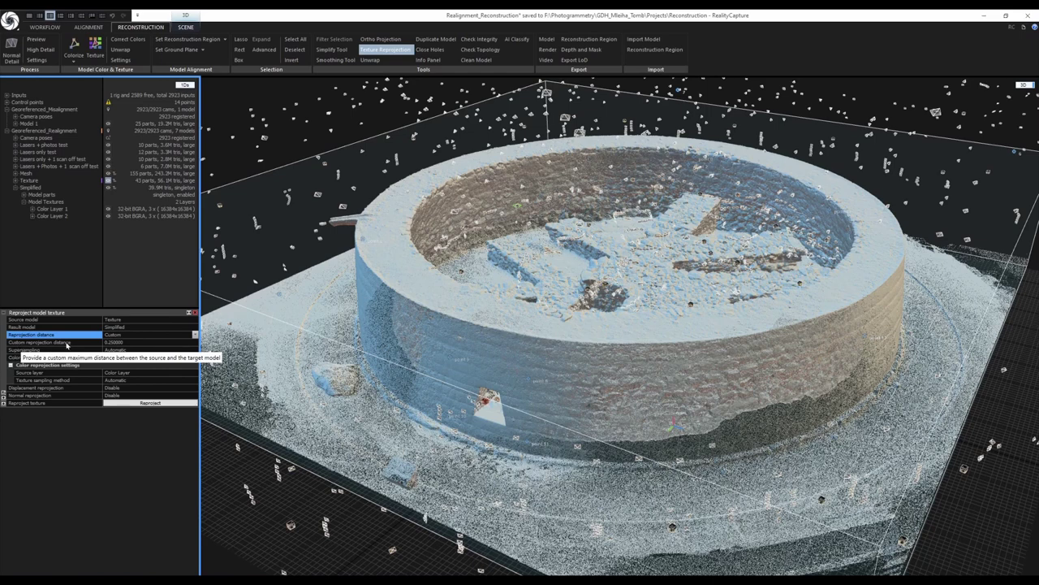
Set the custom reprojection distance to 0.5
{"action": "left_click", "coordinate": [138, 343]}
{"action": "left_click_drag", "start_coordinate": [122, 342], "coordinate": [110, 342]}
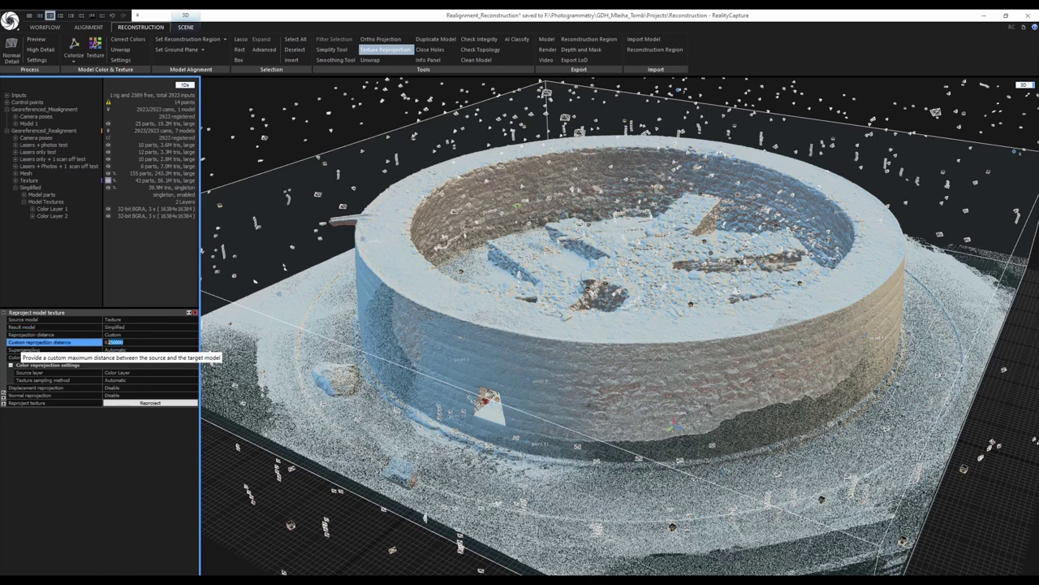
{"action": "type", "text": "1"}
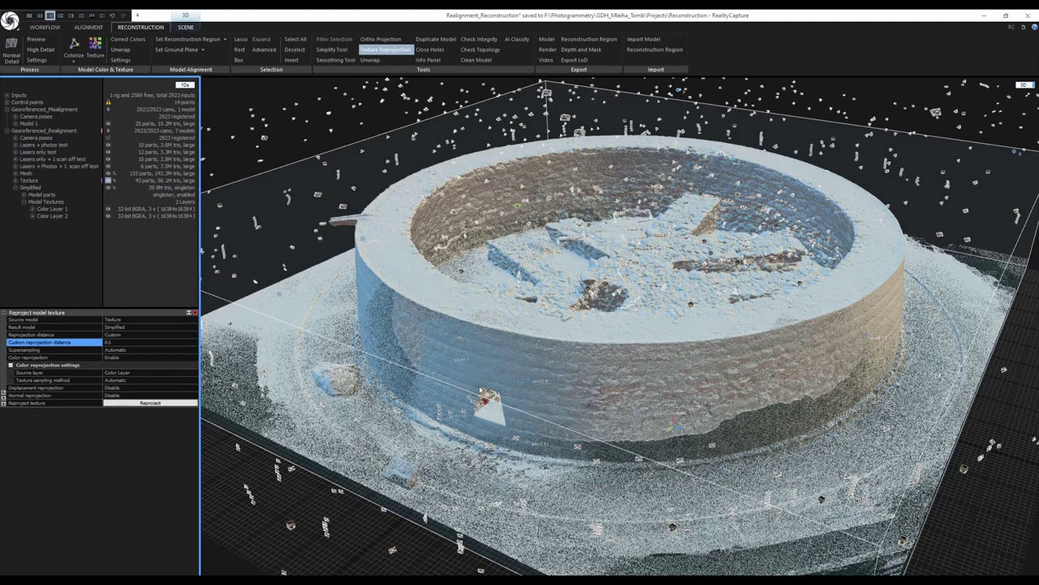
{"action": "key", "text": "BackSpace"}
{"action": "type", "text": "5"}
{"action": "key", "text": "Return"}
Display the Simplified model's Color Layer 2 and inspect its outer wall, rim and ground skirt
{"action": "left_click", "coordinate": [109, 217]}
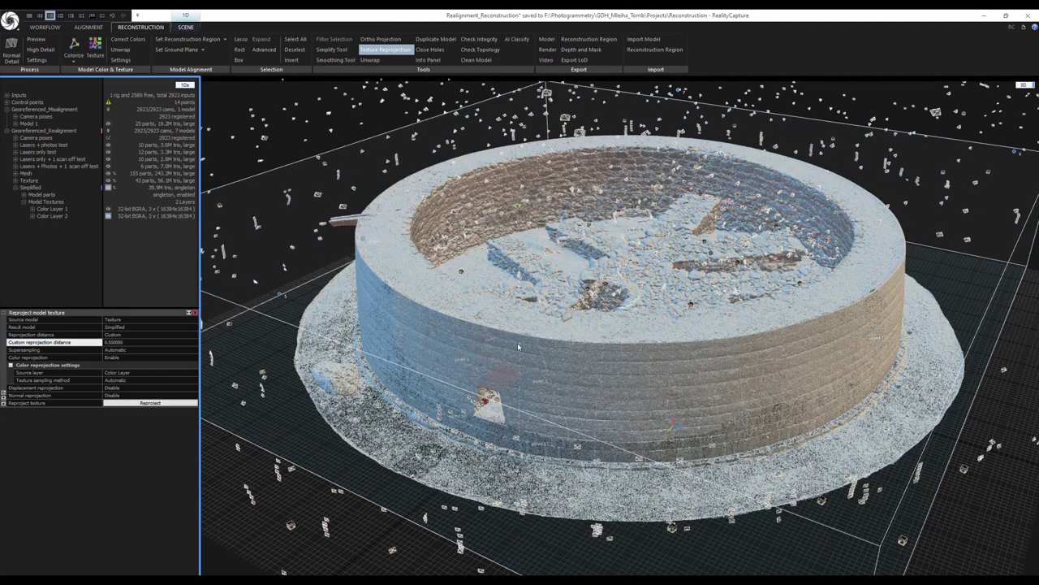
{"action": "middle_click_drag", "start_coordinate": [620, 331], "coordinate": [541, 382]}
{"action": "scroll", "coordinate": [541, 381], "scroll_direction": "down", "scroll_amount": 1}
{"action": "scroll", "coordinate": [608, 349], "scroll_direction": "up", "scroll_amount": 3}
{"action": "scroll", "coordinate": [582, 360], "scroll_direction": "down", "scroll_amount": 3}
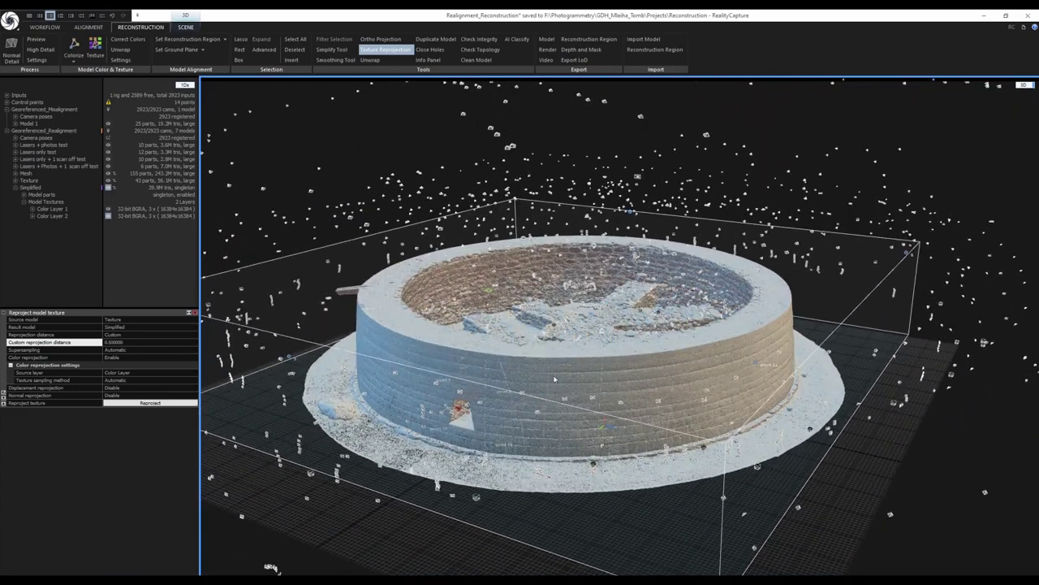
{"action": "scroll", "coordinate": [556, 383], "scroll_direction": "up", "scroll_amount": 2}
{"action": "left_click_drag", "start_coordinate": [559, 362], "coordinate": [742, 436]}
{"action": "scroll", "coordinate": [510, 442], "scroll_direction": "up", "scroll_amount": 3}
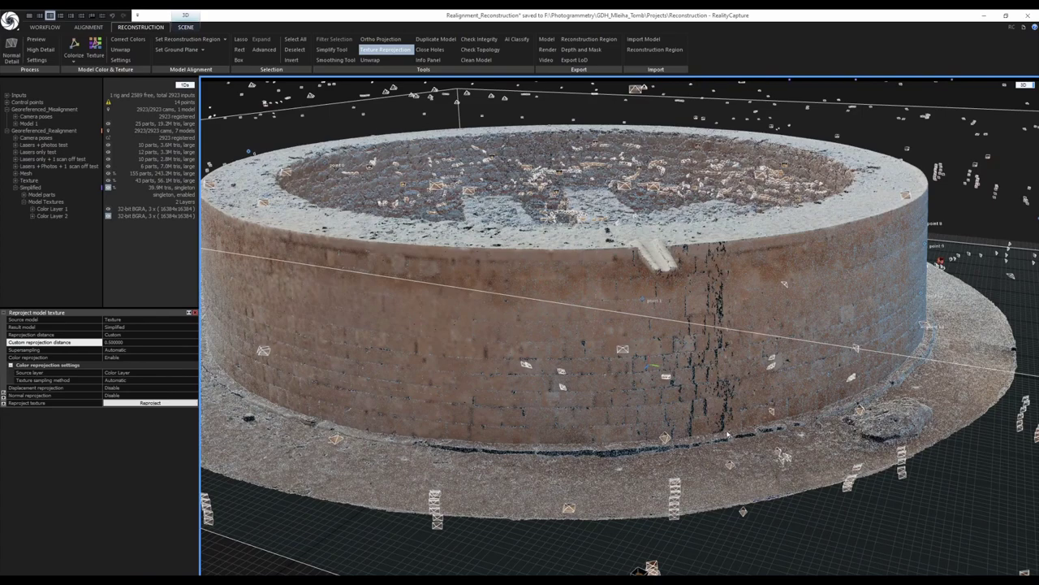
Inspect the Simplified model's texture around the projecting spout, the outer wall blocks and the small opening up close
{"action": "left_click_drag", "start_coordinate": [716, 401], "coordinate": [691, 445]}
{"action": "right_click_drag", "start_coordinate": [844, 370], "coordinate": [692, 372]}
{"action": "left_click_drag", "start_coordinate": [691, 372], "coordinate": [740, 336]}
{"action": "right_click_drag", "start_coordinate": [740, 336], "coordinate": [618, 344]}
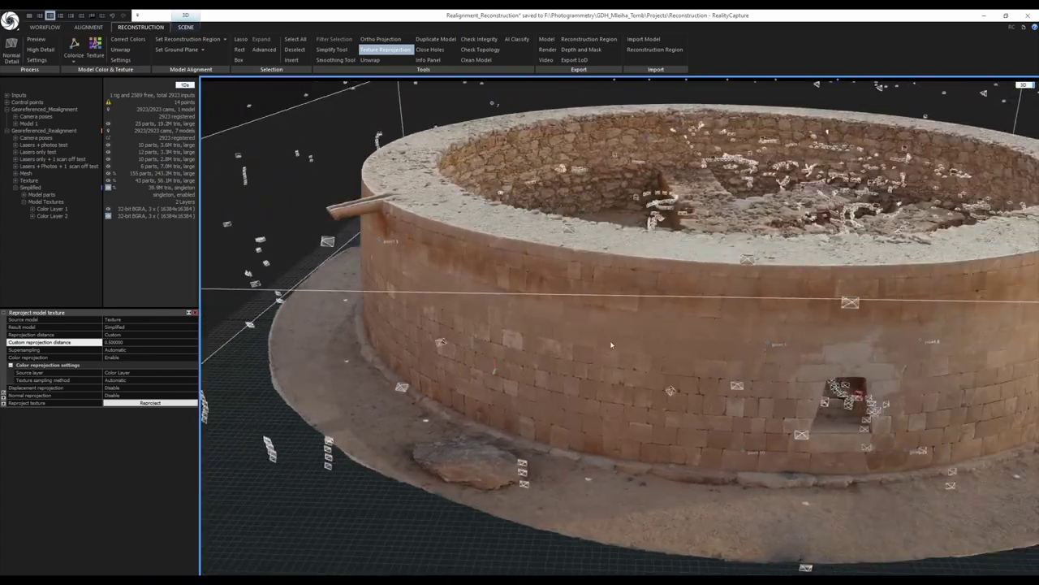
{"action": "left_click_drag", "start_coordinate": [643, 374], "coordinate": [579, 363]}
{"action": "scroll", "coordinate": [650, 413], "scroll_direction": "up", "scroll_amount": 4}
{"action": "right_click_drag", "start_coordinate": [742, 418], "coordinate": [638, 395]}
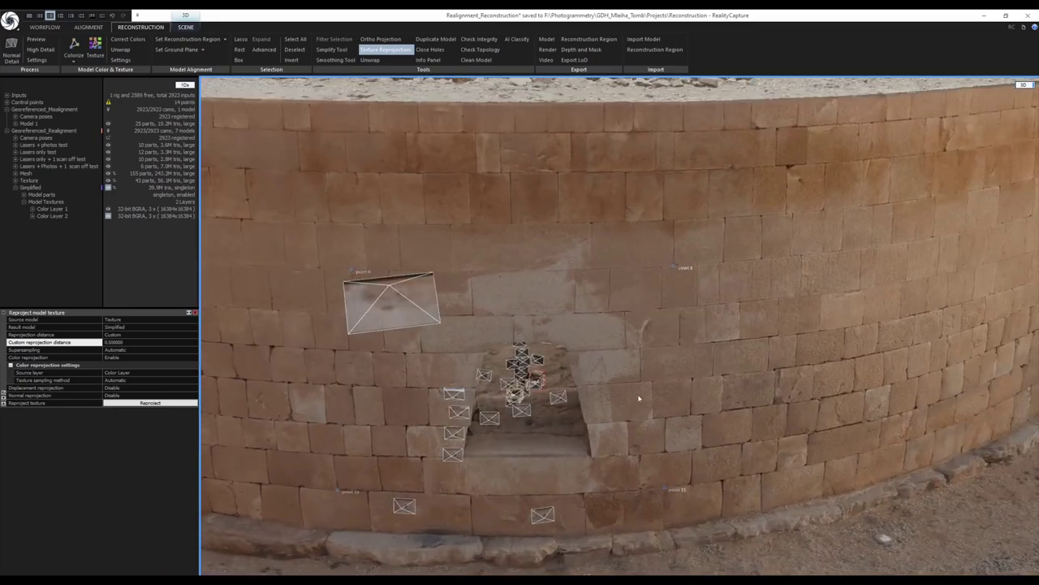
{"action": "scroll", "coordinate": [638, 395], "scroll_direction": "down", "scroll_amount": 3}
{"action": "right_click_drag", "start_coordinate": [748, 383], "coordinate": [613, 404]}
{"action": "left_click_drag", "start_coordinate": [626, 414], "coordinate": [471, 390]}
{"action": "right_click_drag", "start_coordinate": [1007, 349], "coordinate": [618, 388]}
Examine the whole textured Simplified model, including its interior, within the reconstruction region
{"action": "scroll", "coordinate": [657, 406], "scroll_direction": "down", "scroll_amount": 4}
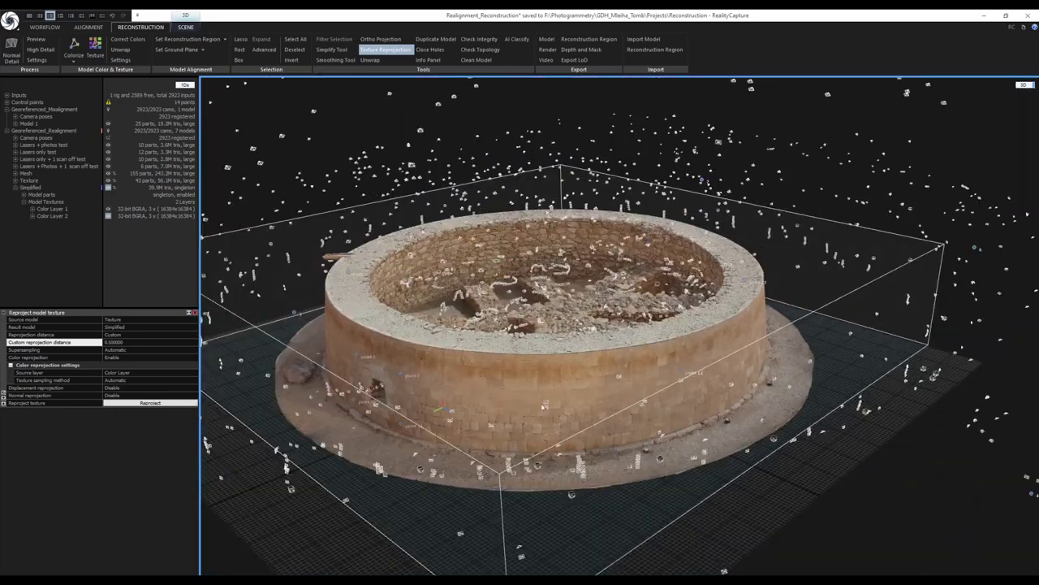
{"action": "right_click_drag", "start_coordinate": [568, 410], "coordinate": [696, 415]}
{"action": "left_click_drag", "start_coordinate": [696, 415], "coordinate": [692, 388]}
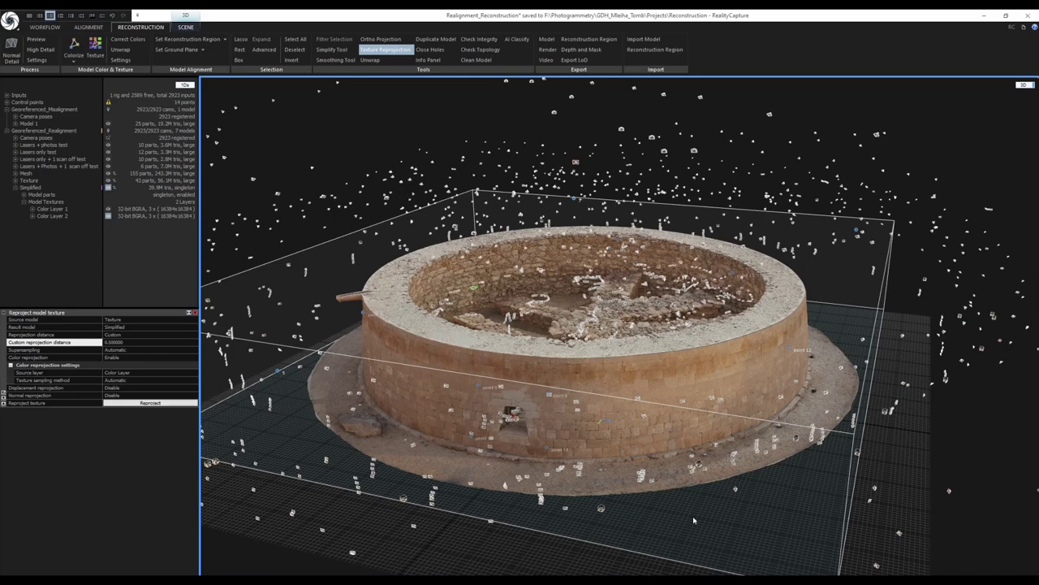
{"action": "scroll", "coordinate": [642, 443], "scroll_direction": "down", "scroll_amount": 1}
{"action": "scroll", "coordinate": [661, 455], "scroll_direction": "up", "scroll_amount": 1}
{"action": "left_click_drag", "start_coordinate": [664, 457], "coordinate": [688, 460]}
{"action": "mouse_move", "coordinate": [512, 392]}
{"action": "left_mouse_down"}
{"action": "mouse_move", "coordinate": [667, 415]}
{"action": "mouse_move", "coordinate": [653, 421]}
{"action": "mouse_move", "coordinate": [630, 412]}
{"action": "mouse_move", "coordinate": [648, 391]}
{"action": "left_mouse_up"}
{"action": "scroll", "coordinate": [611, 411], "scroll_direction": "down", "scroll_amount": 2}
{"action": "scroll", "coordinate": [648, 412], "scroll_direction": "down", "scroll_amount": 2}
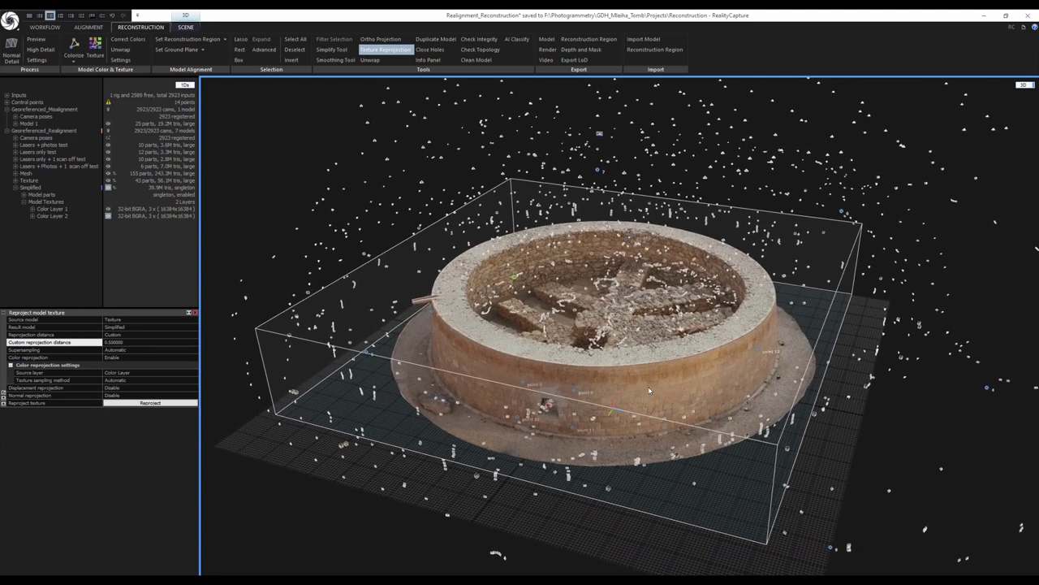